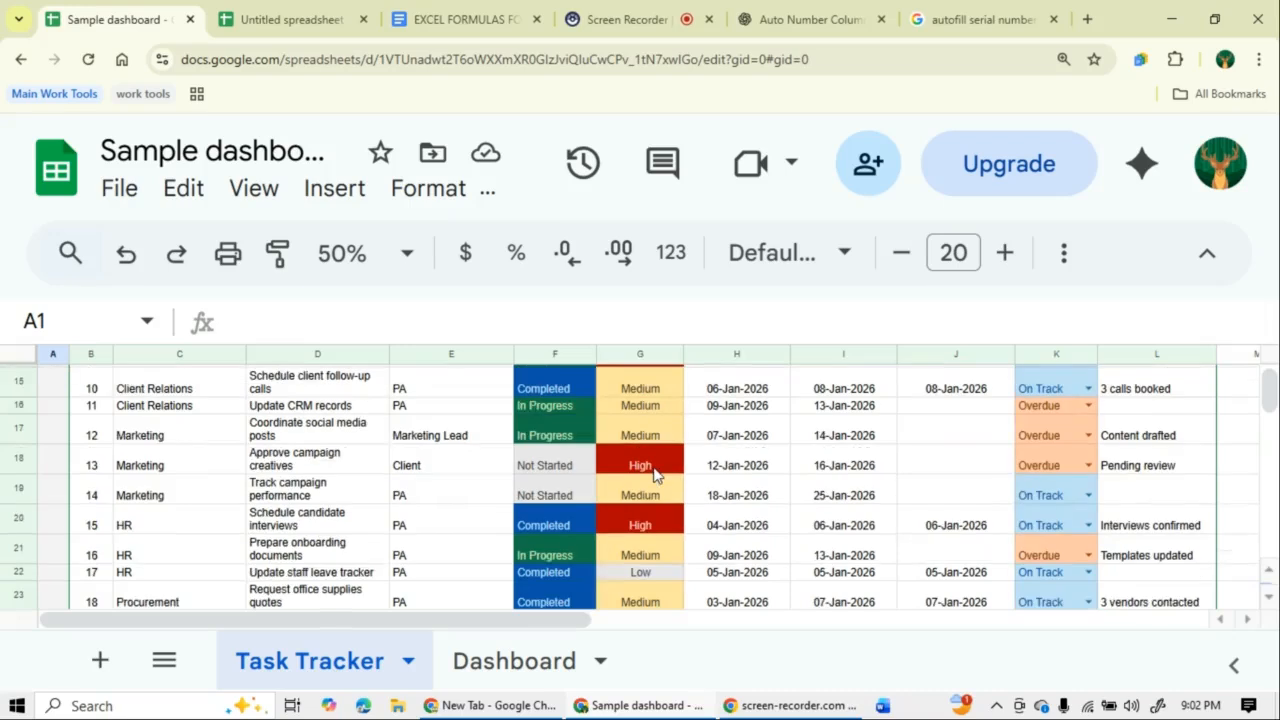
- Examine the task rows and summary counts in the sample Task Tracker sheet, and switch to the untitled spreadsheet
scroll(655, 474, "down", 5)
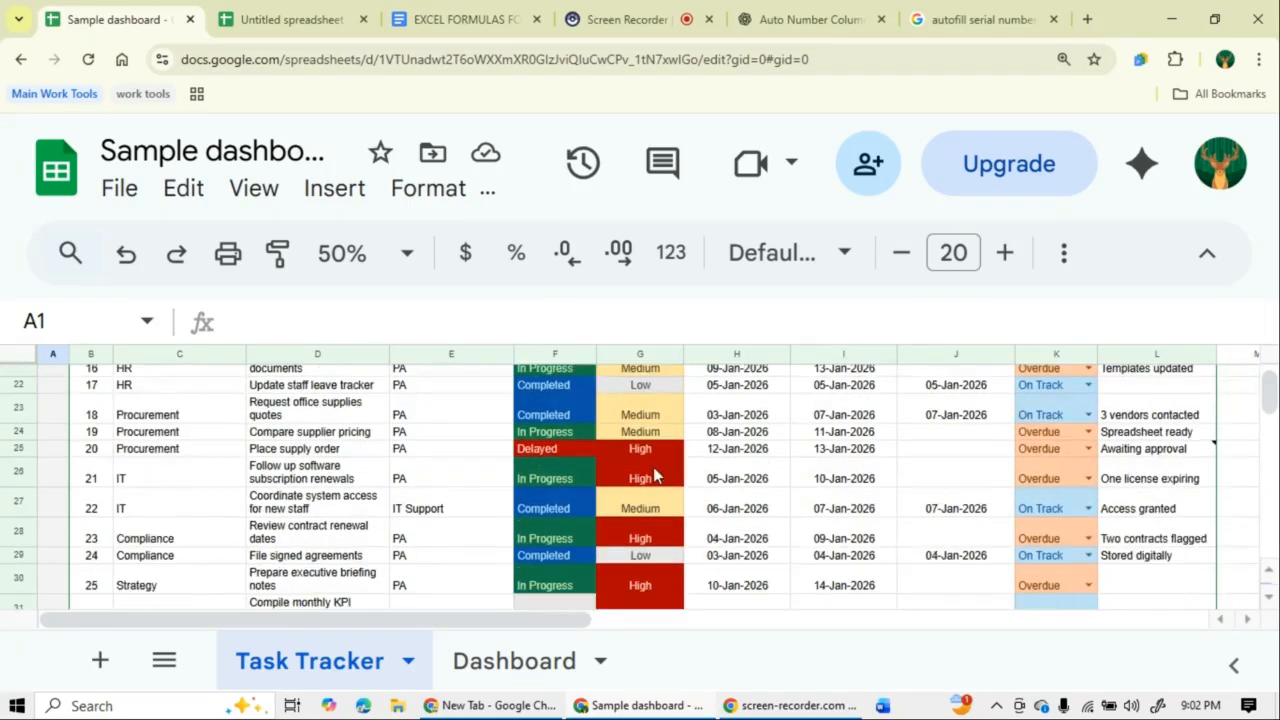
scroll(655, 474, "down", 2)
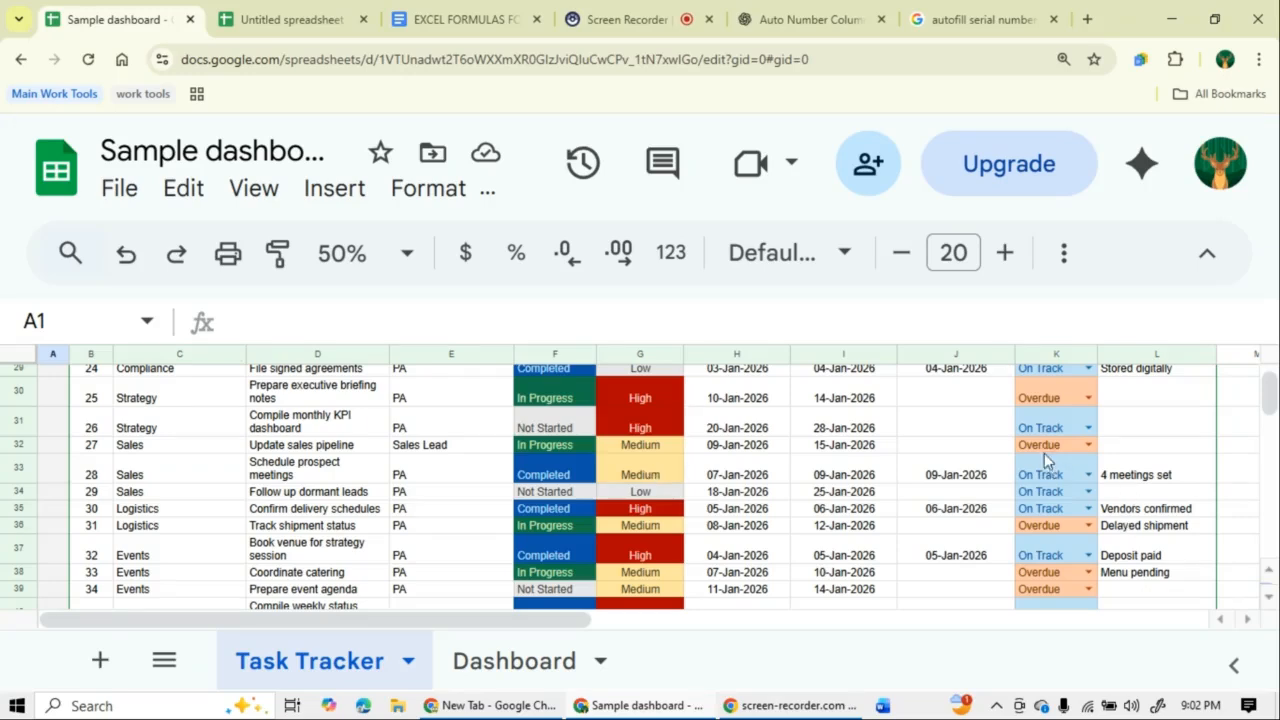
scroll(1042, 438, "up", 6)
scroll(1042, 436, "up", 8)
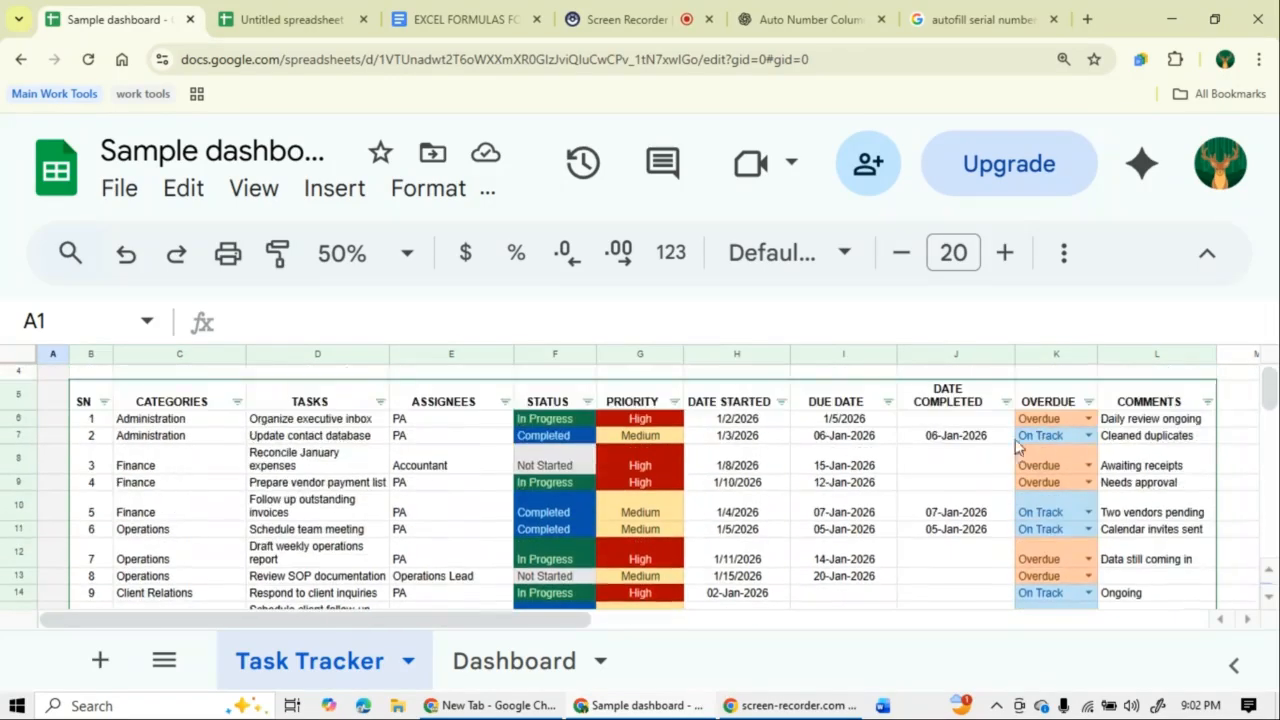
scroll(771, 503, "down", 4)
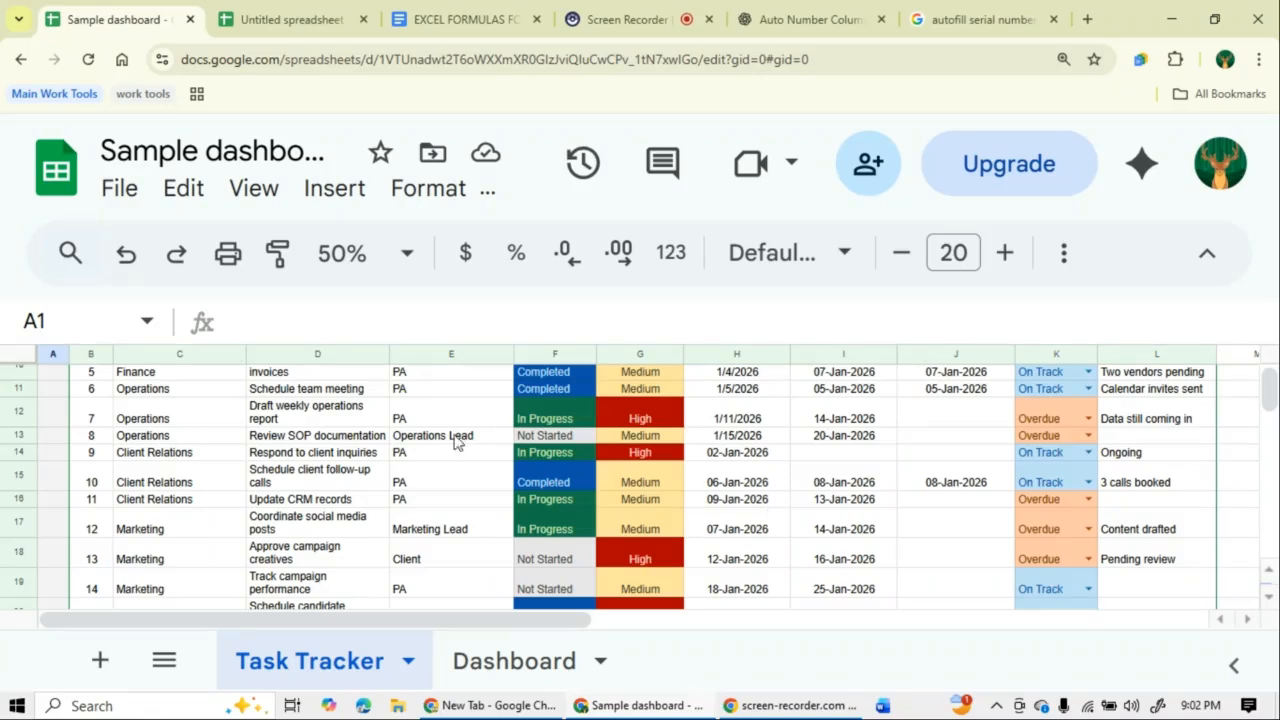
scroll(230, 480, "up", 4)
scroll(230, 480, "up", 1)
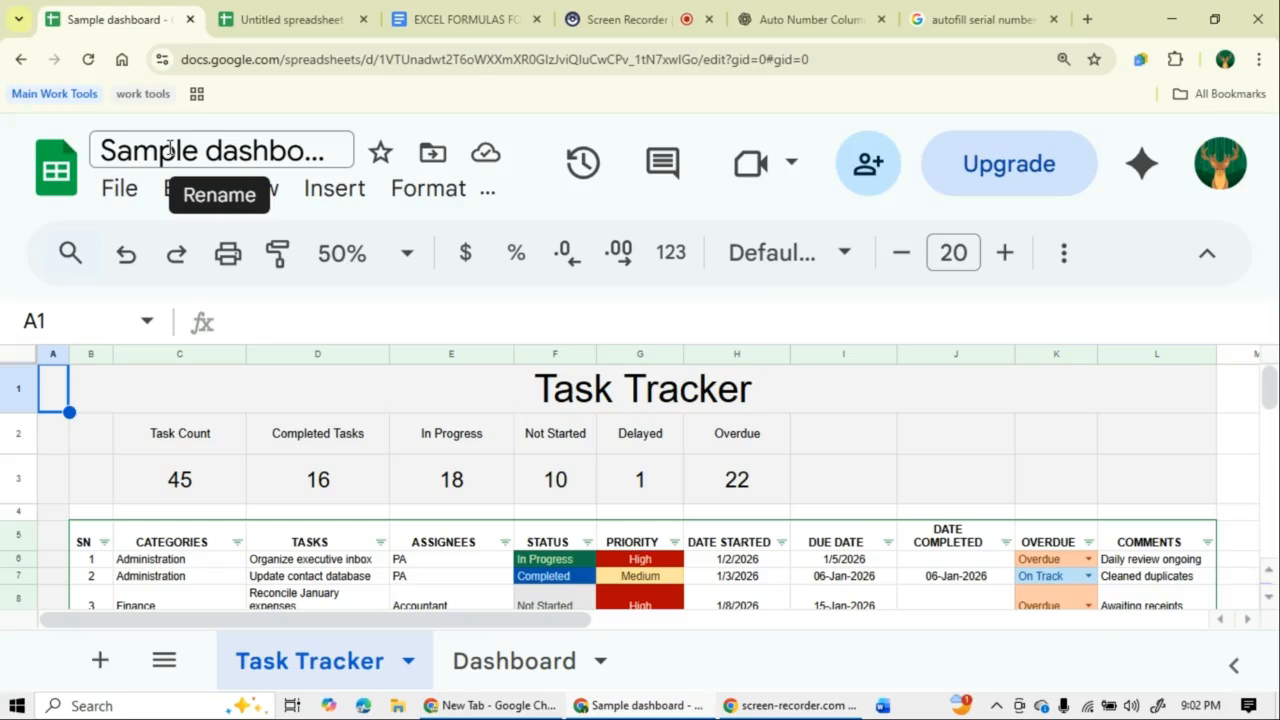
left_click(258, 17)
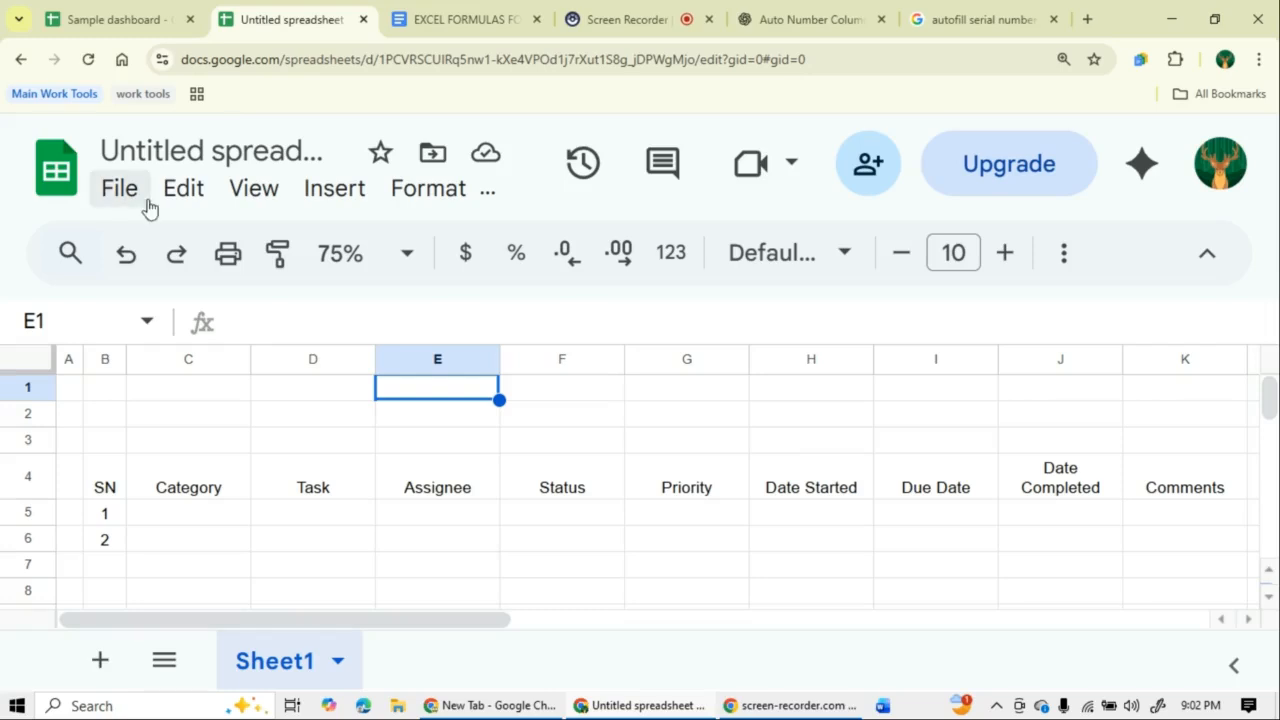
left_click(250, 190)
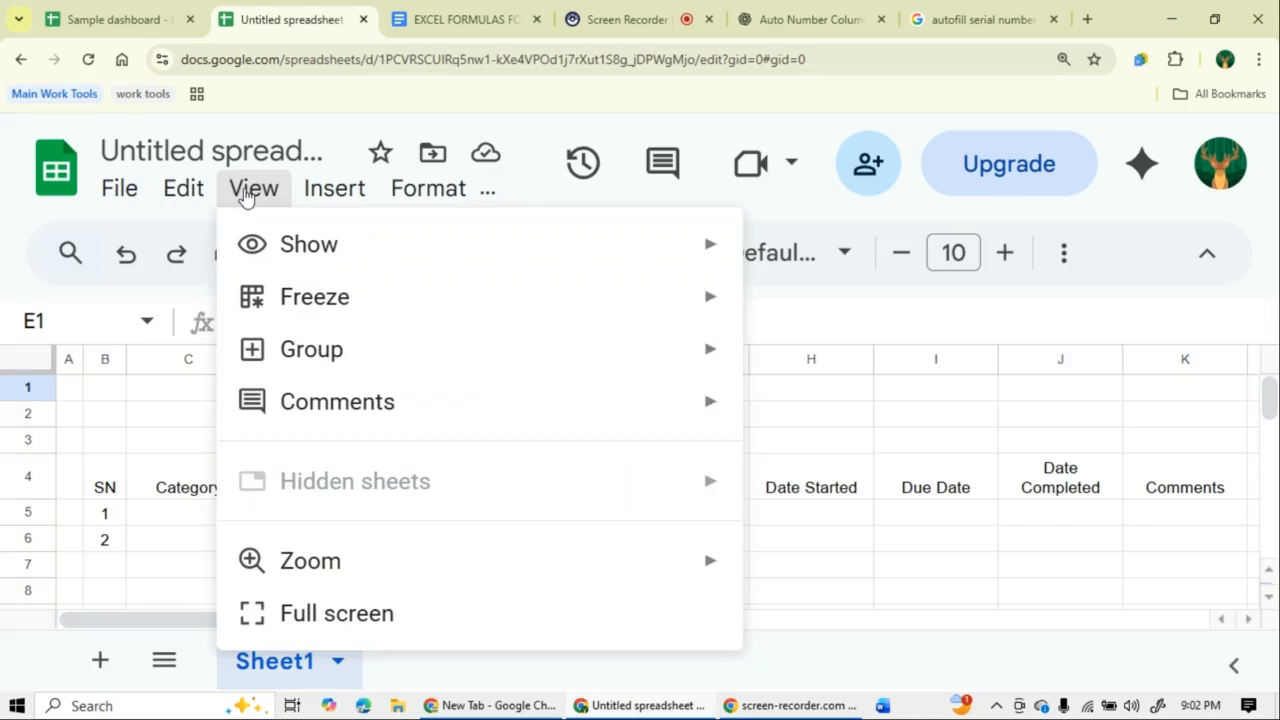
left_click(337, 200)
left_click(337, 200)
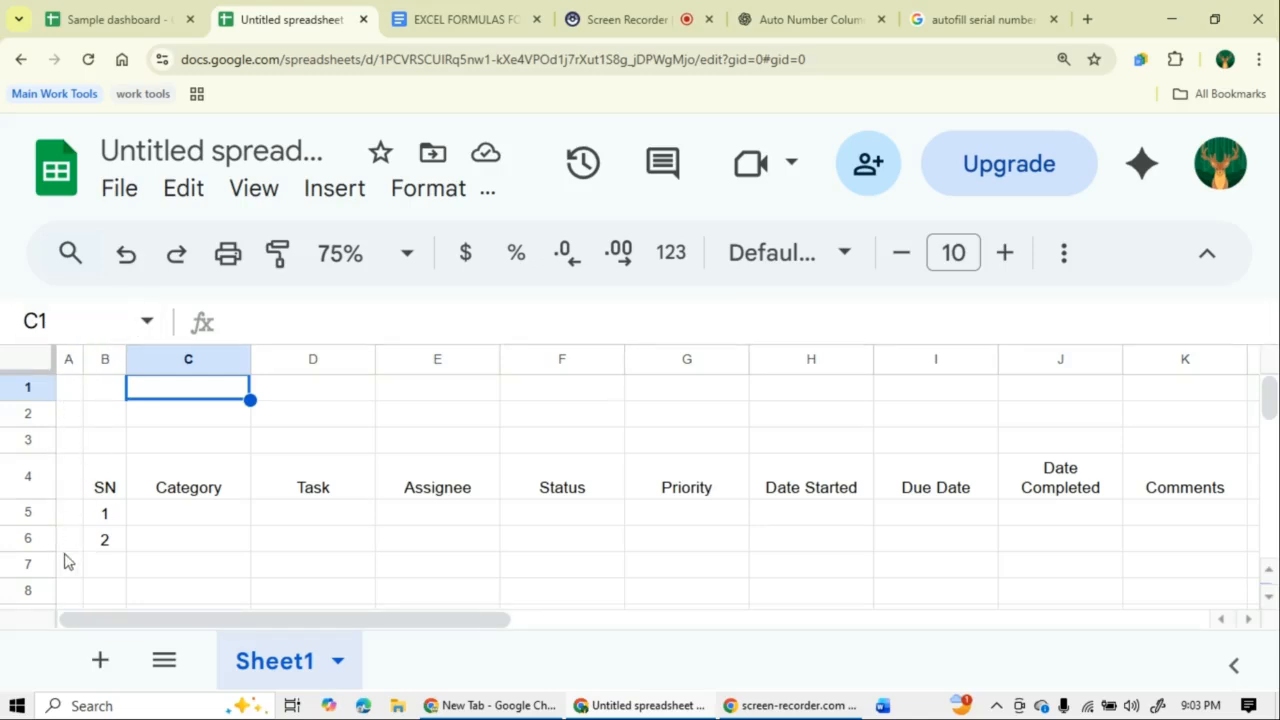
scroll(63, 560, "down", 5)
scroll(64, 562, "up", 5)
- Enter the title "Task Tracker" in cell B1
double_click(112, 390)
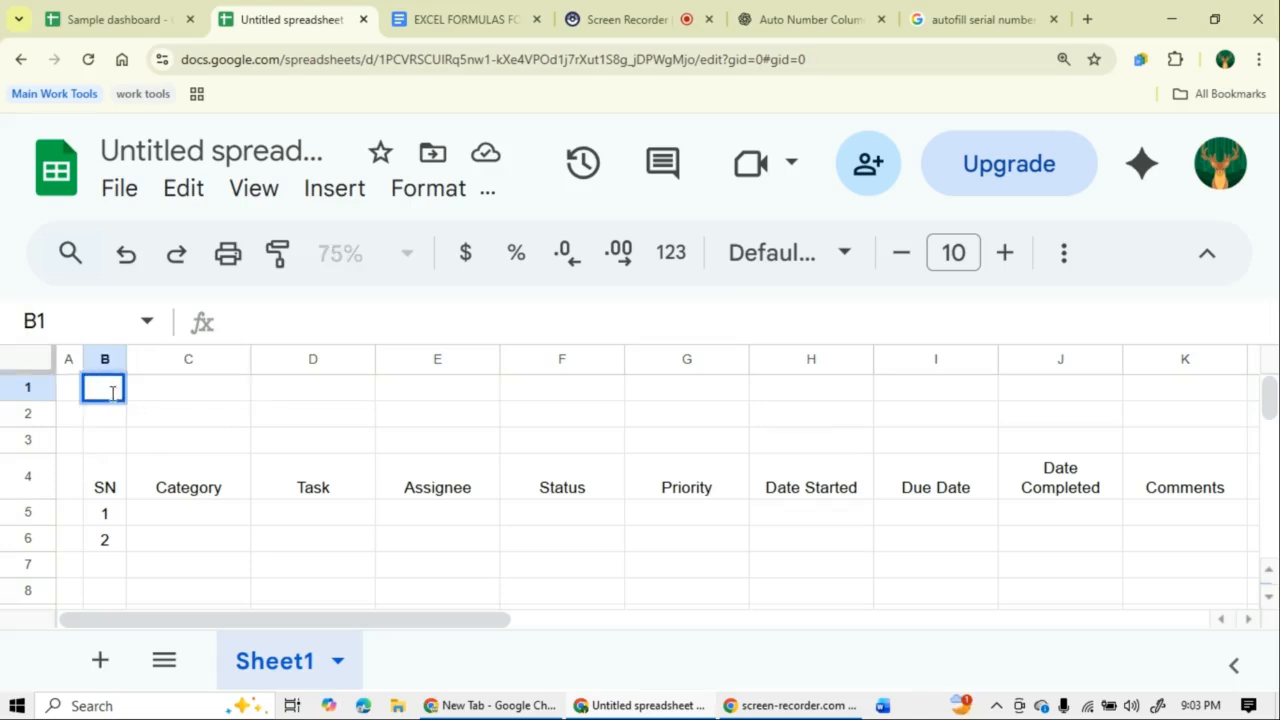
type("Task Tracker")
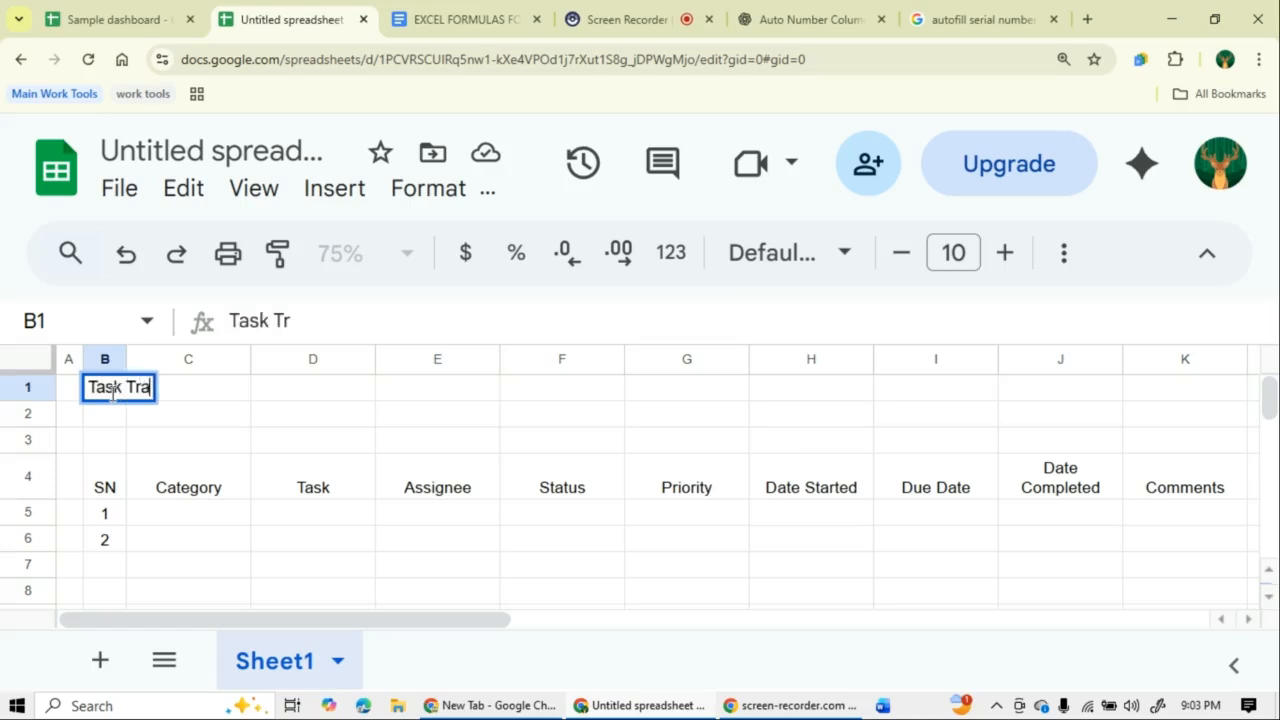
left_click(471, 443)
- Merge cells B1 through K1 into a single title cell spanning all the header columns
left_click(117, 405)
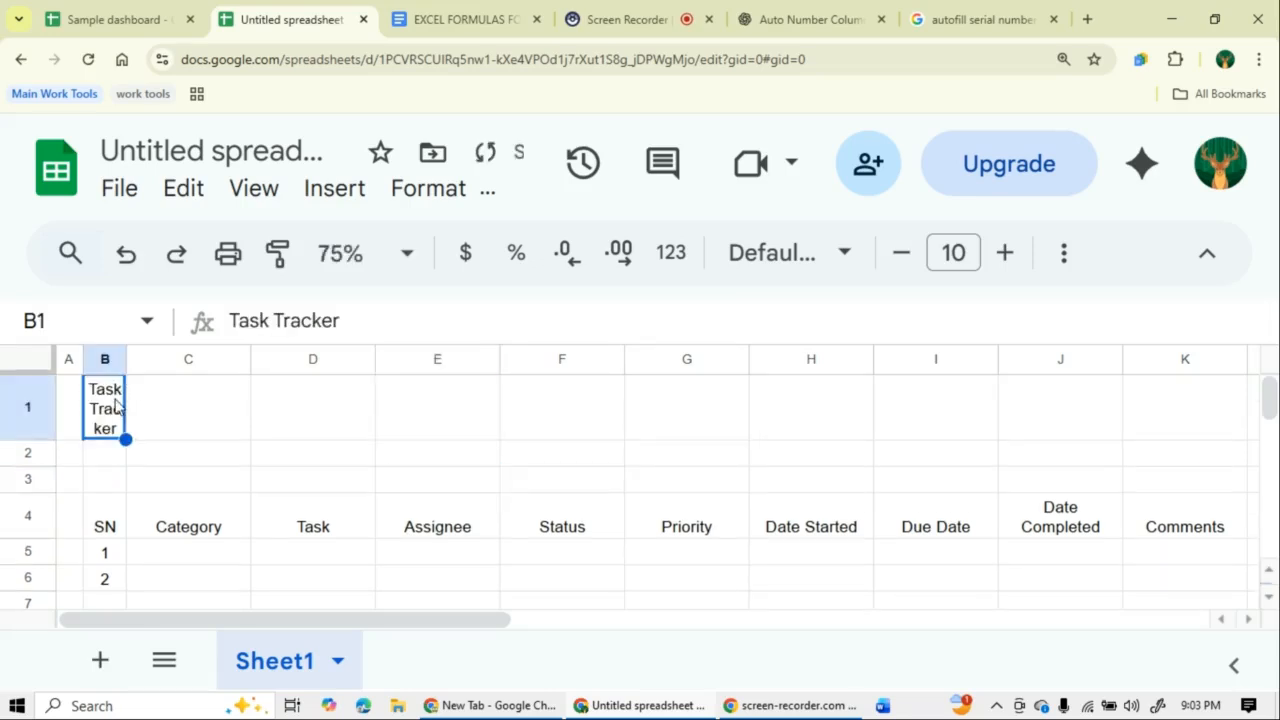
key("shift+Right")
key("shift+Right")
key("shift+Right")
key("shift+Right")
key("shift+Right")
key("shift+Right")
key("shift+Right")
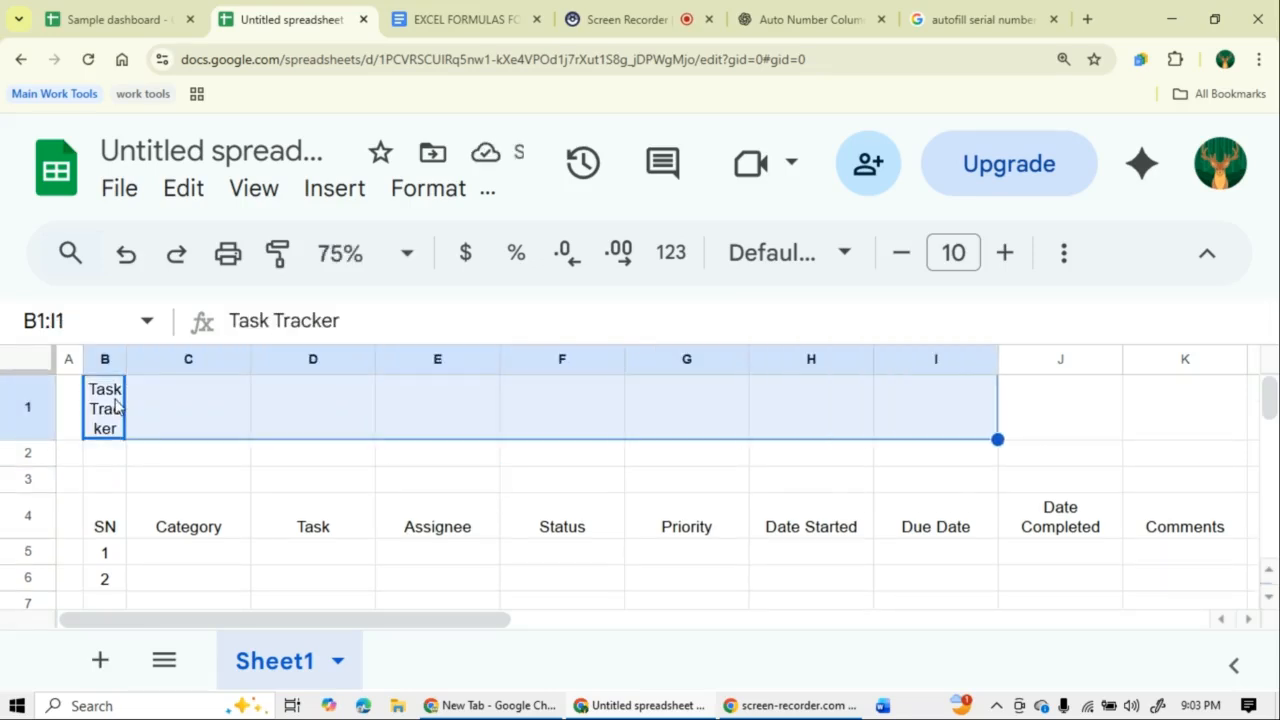
key("shift+Right")
key("shift+Right")
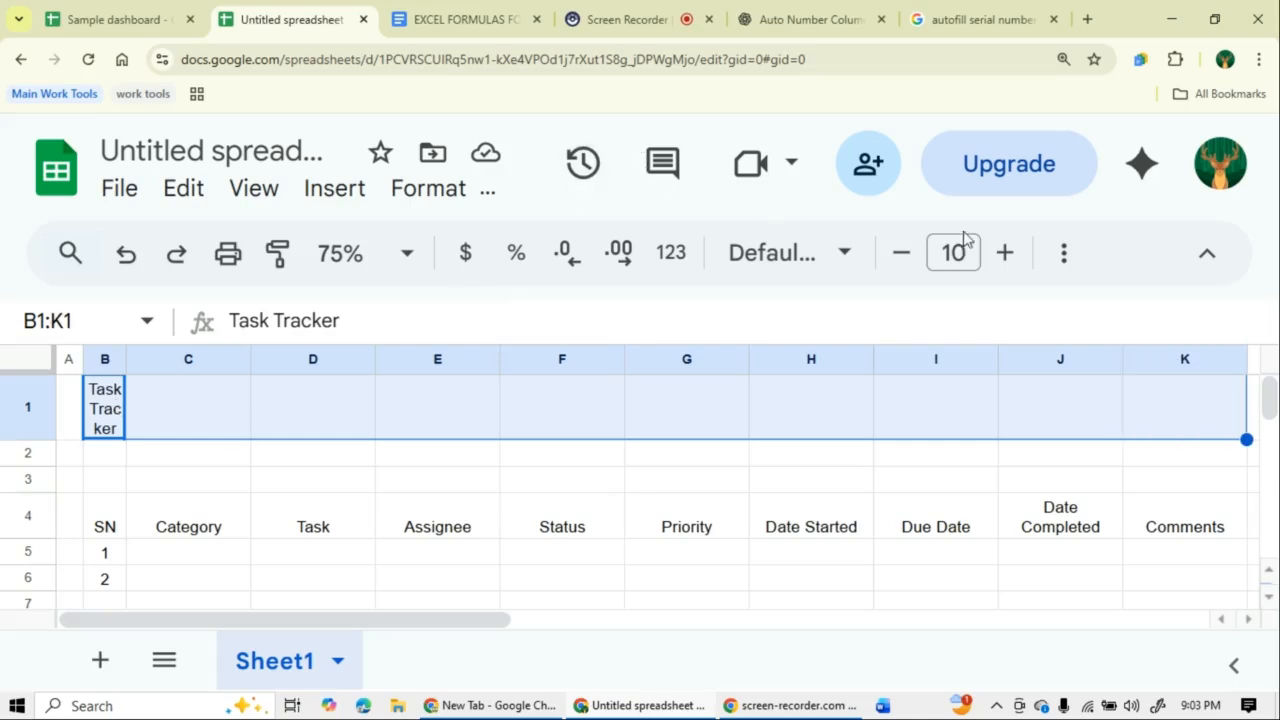
left_click(1066, 256)
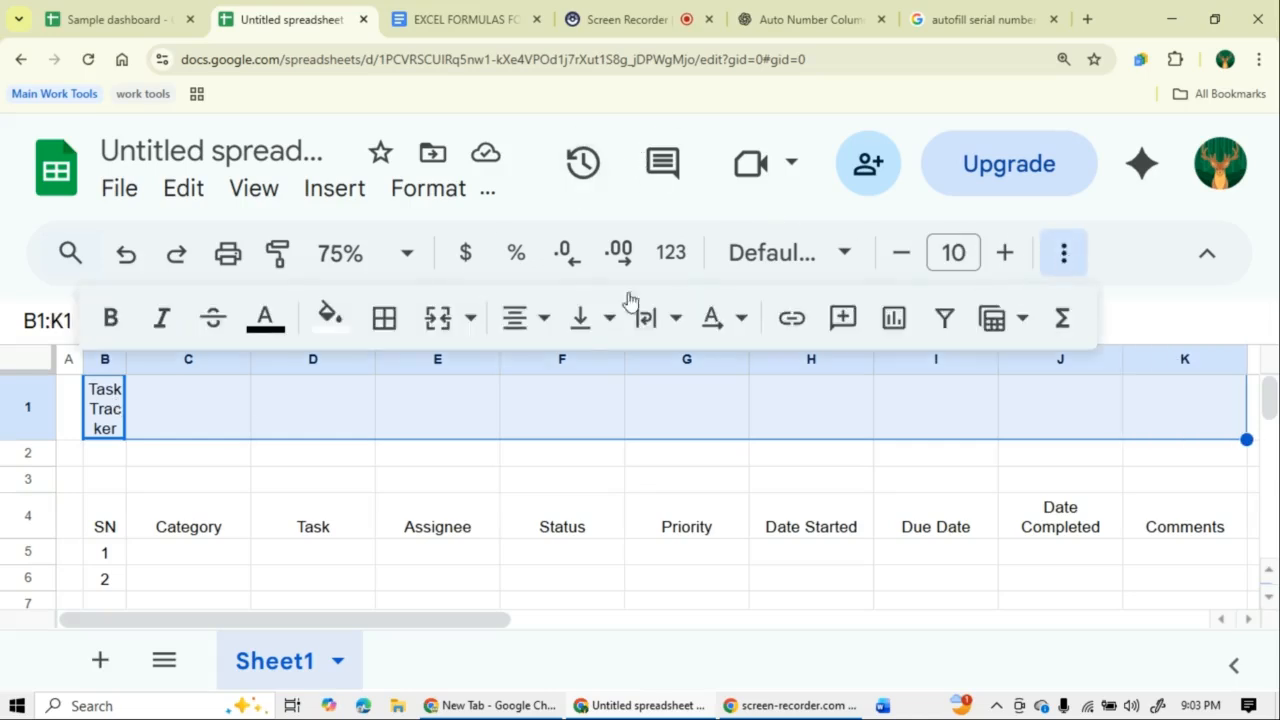
left_click(468, 321)
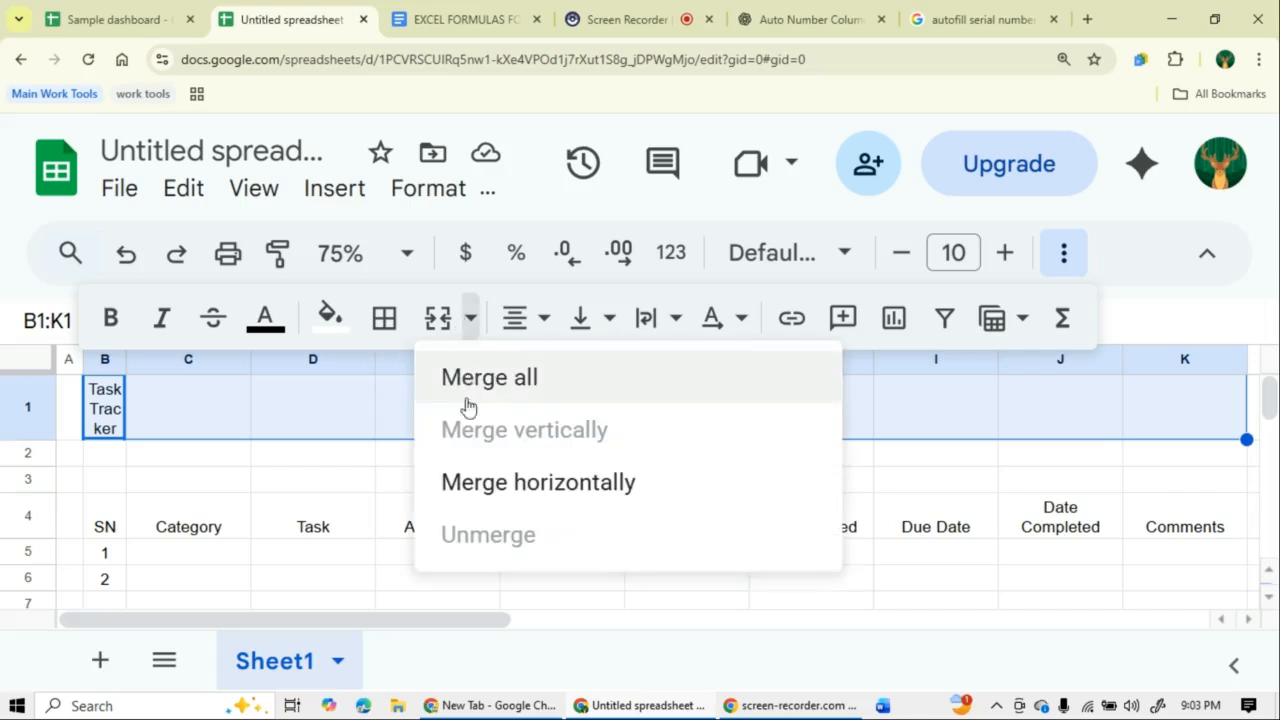
left_click(516, 386)
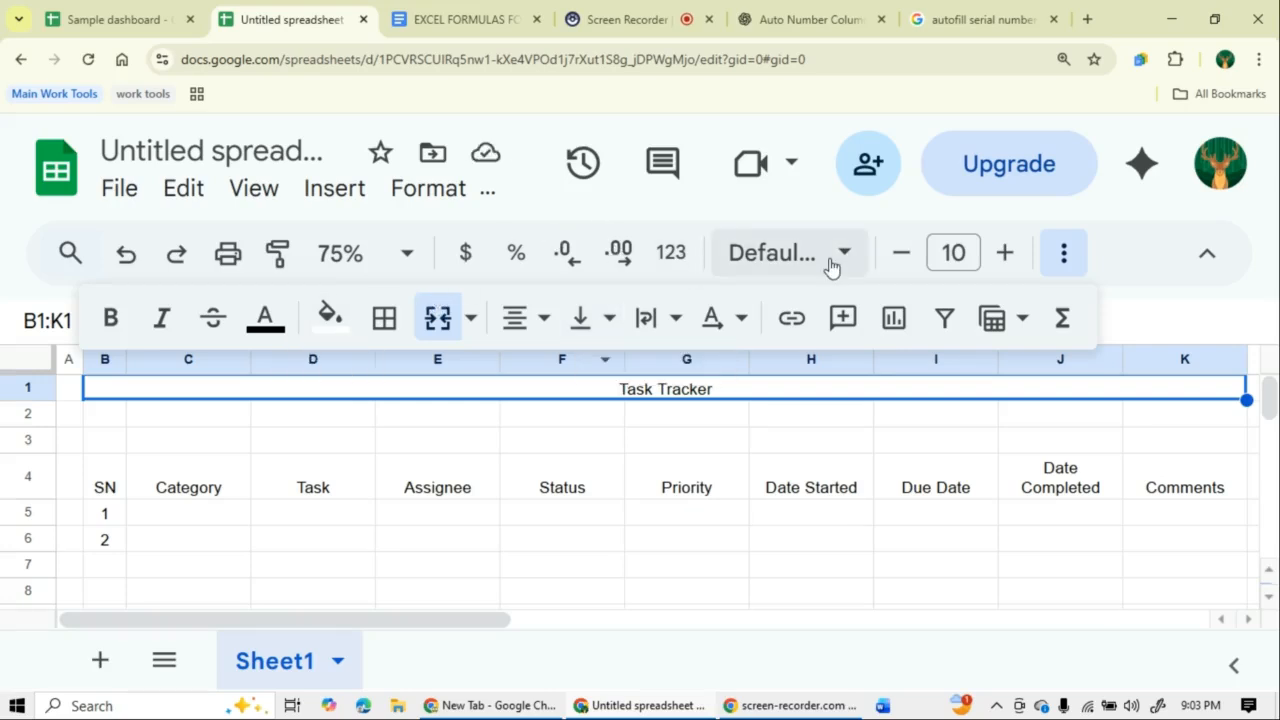
- Set the font size of the merged Task Tracker title to 18
left_click(953, 253)
scroll(945, 640, "down", 1)
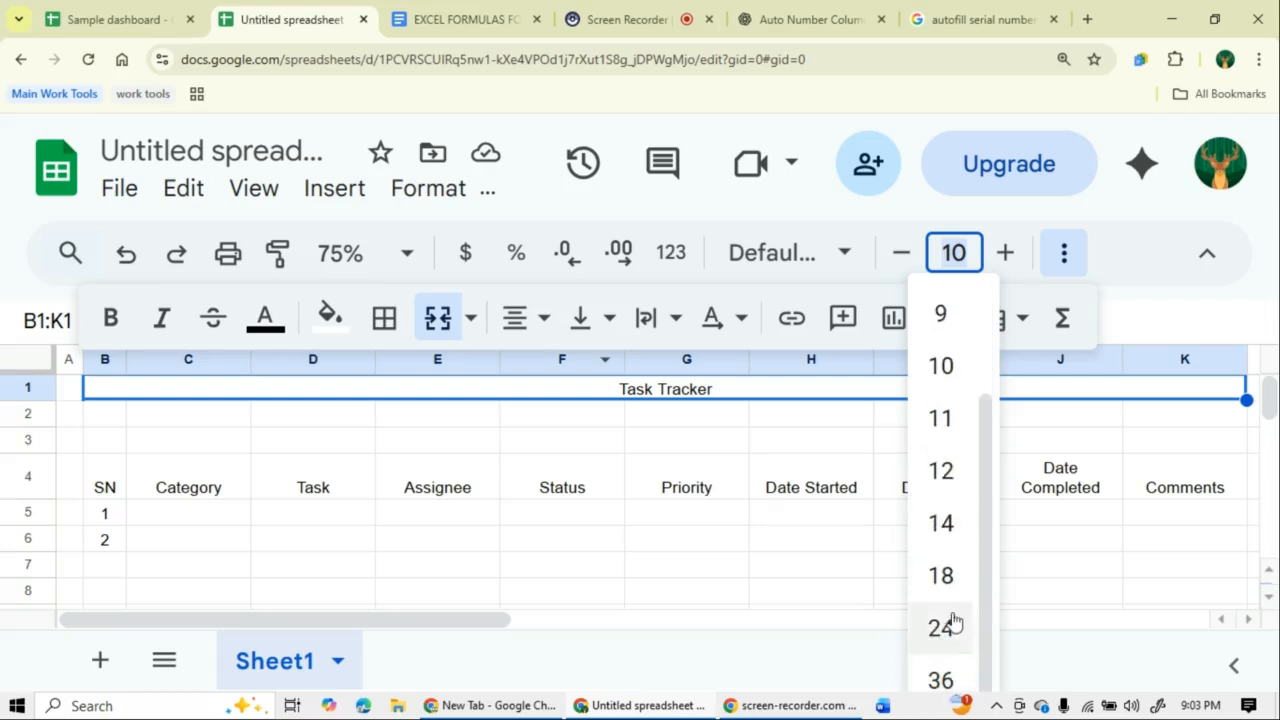
left_click(922, 562)
left_click(390, 444)
- Fill the whole of row 1 with a light blue background colour
left_click(42, 399)
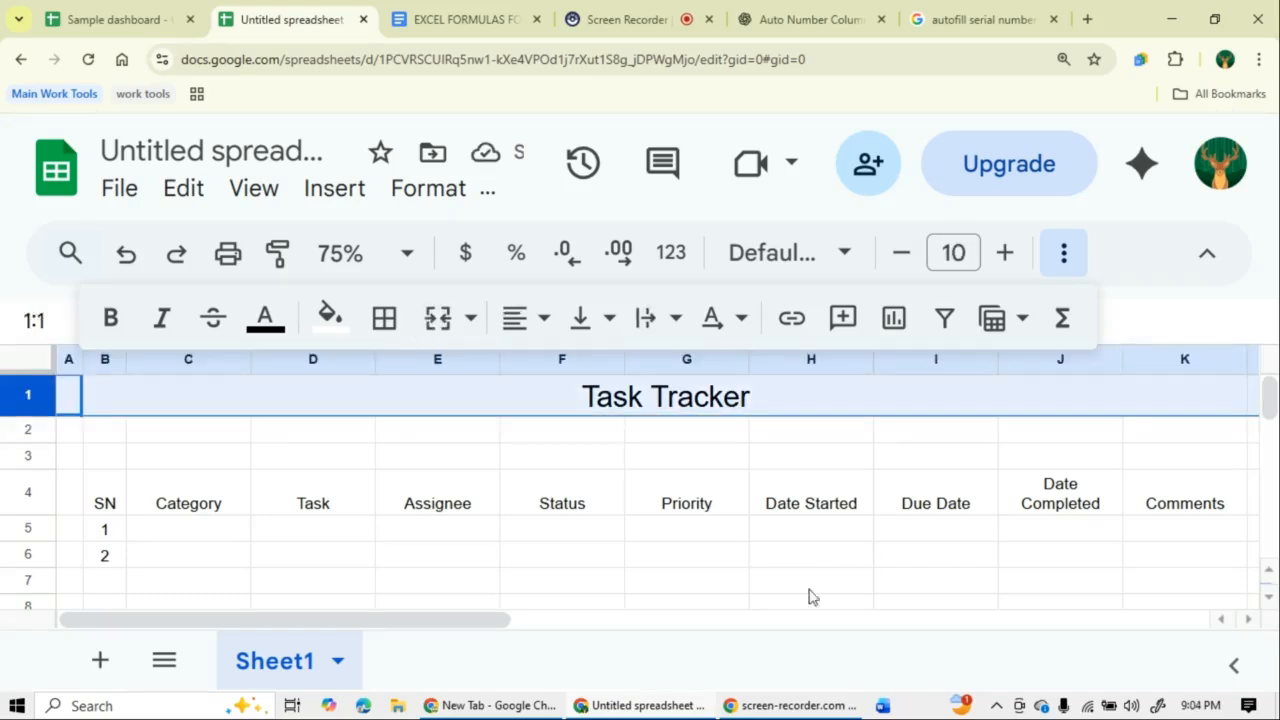
left_click(322, 328)
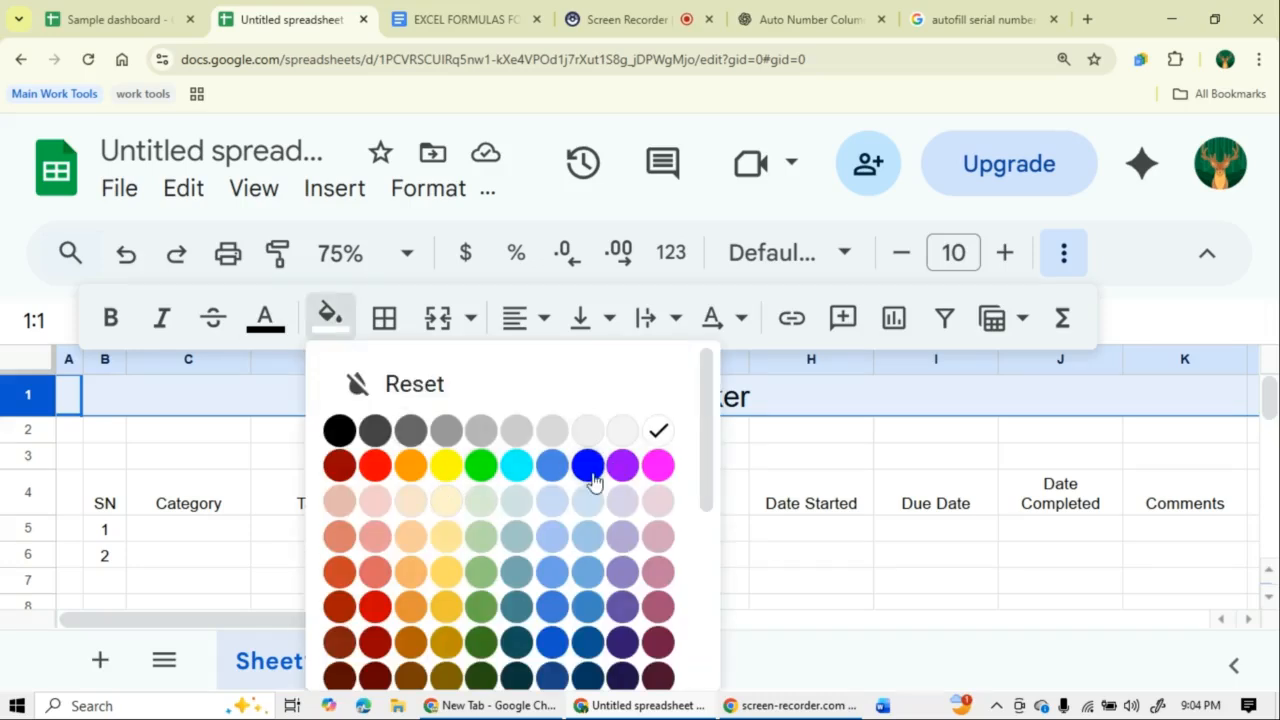
left_click(578, 537)
left_click(188, 455)
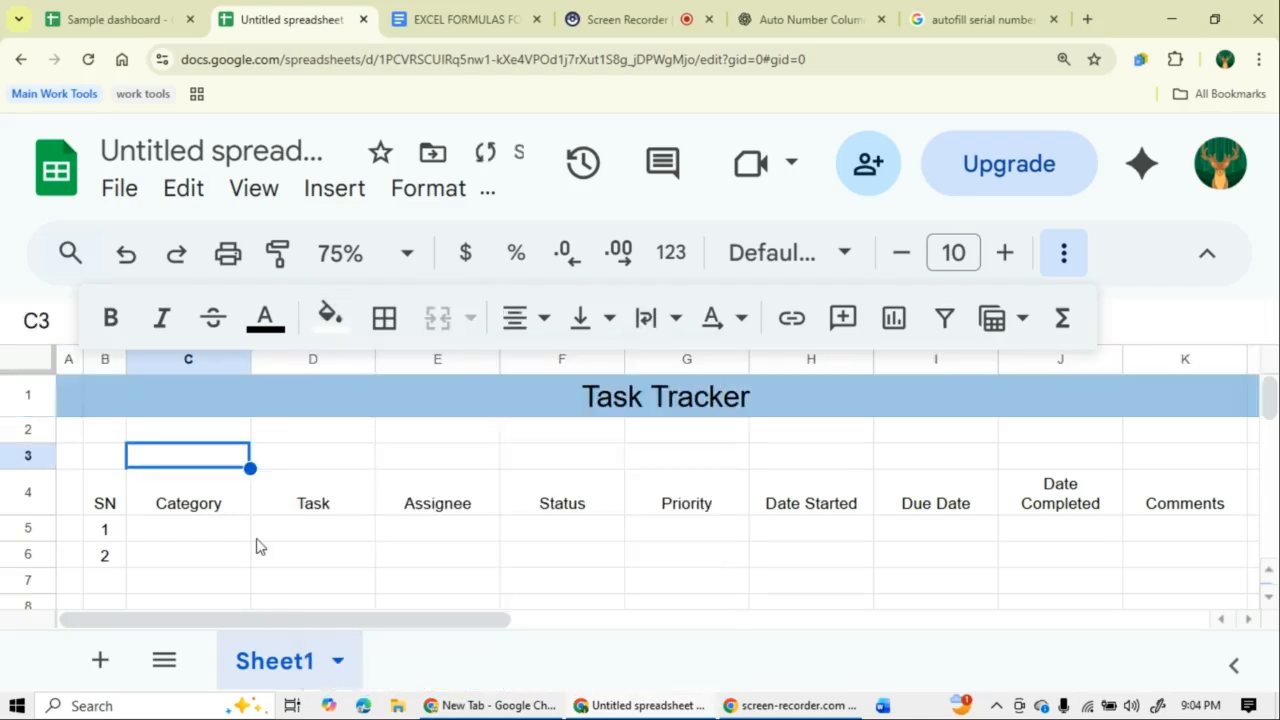
scroll(155, 492, "down", 1)
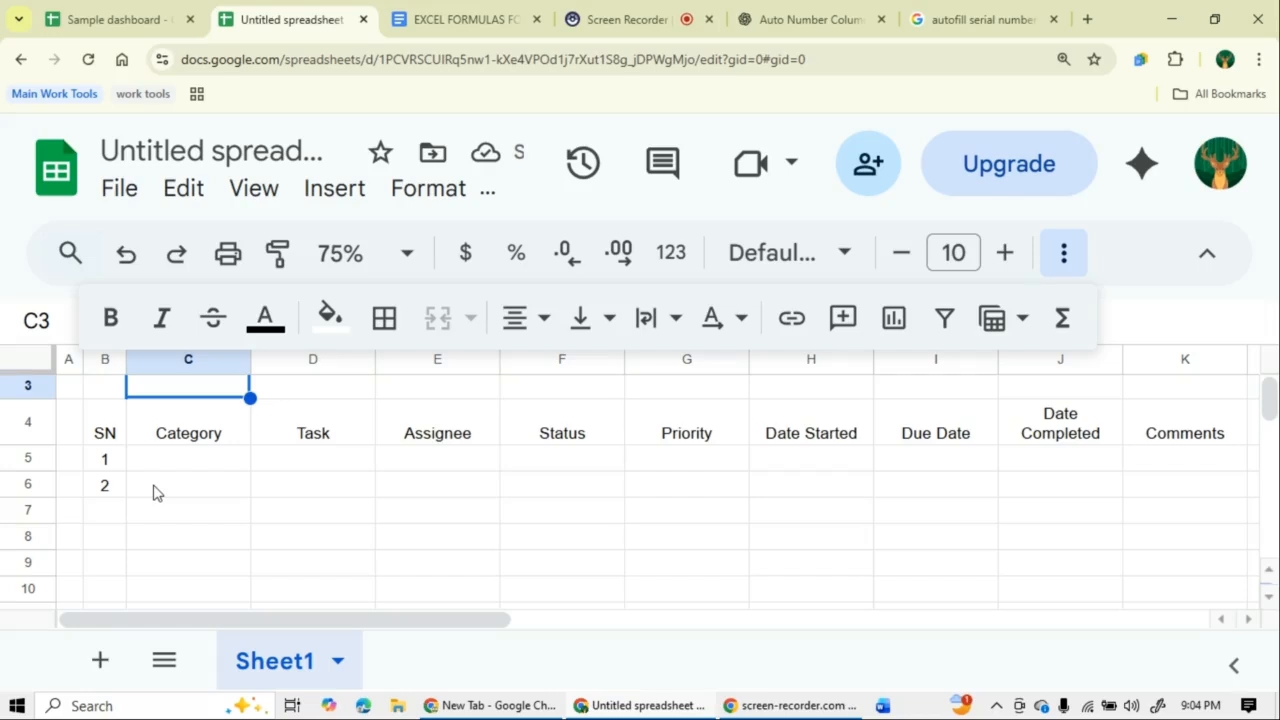
left_click(108, 430)
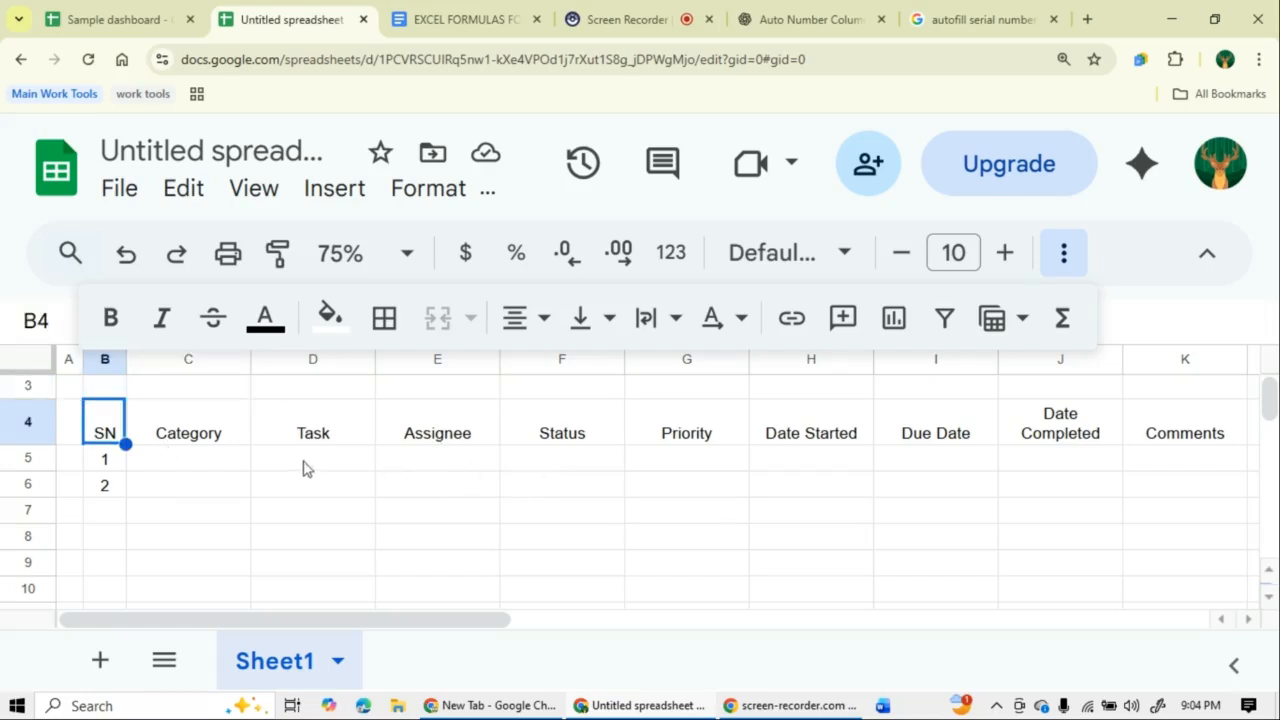
left_click(455, 462)
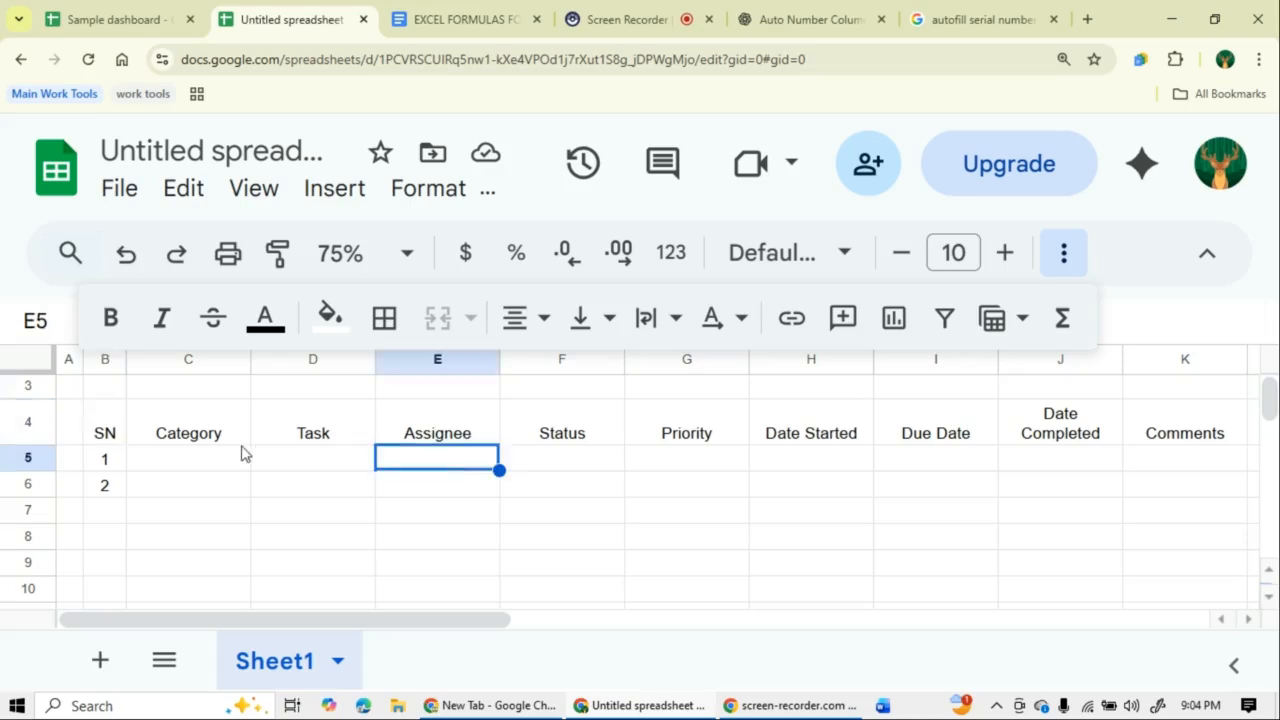
left_click(578, 443)
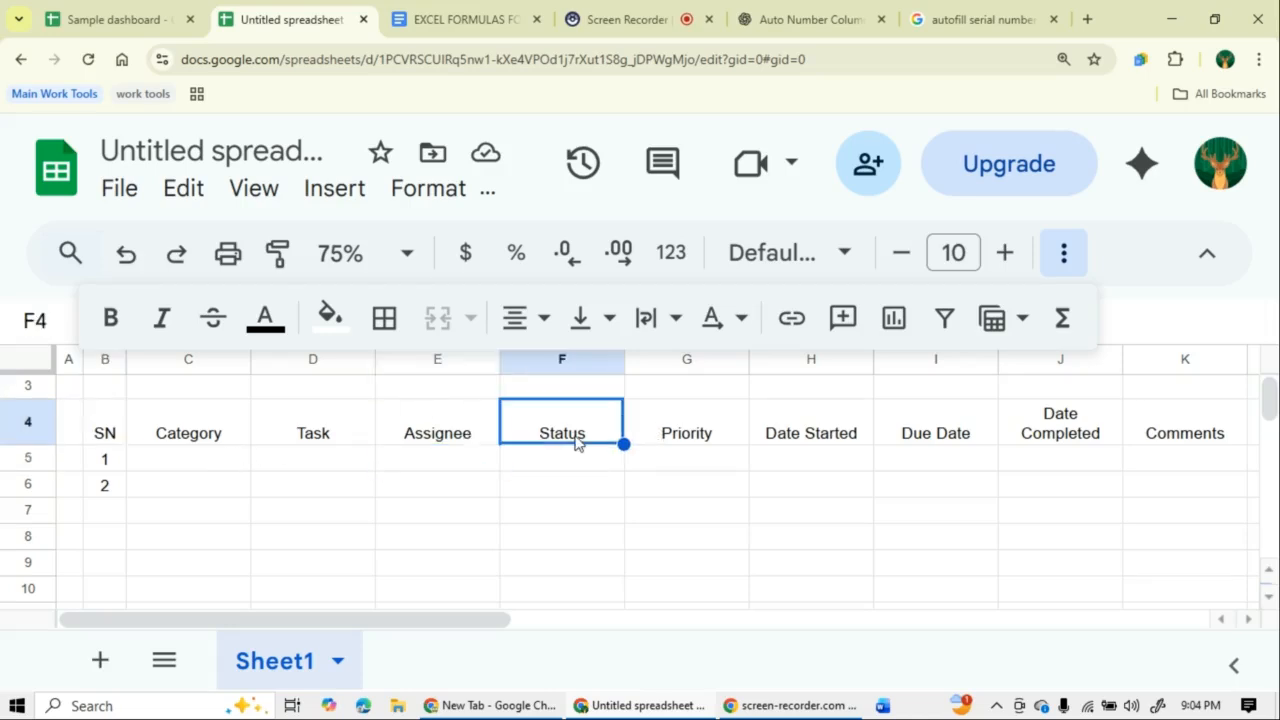
left_click(706, 446)
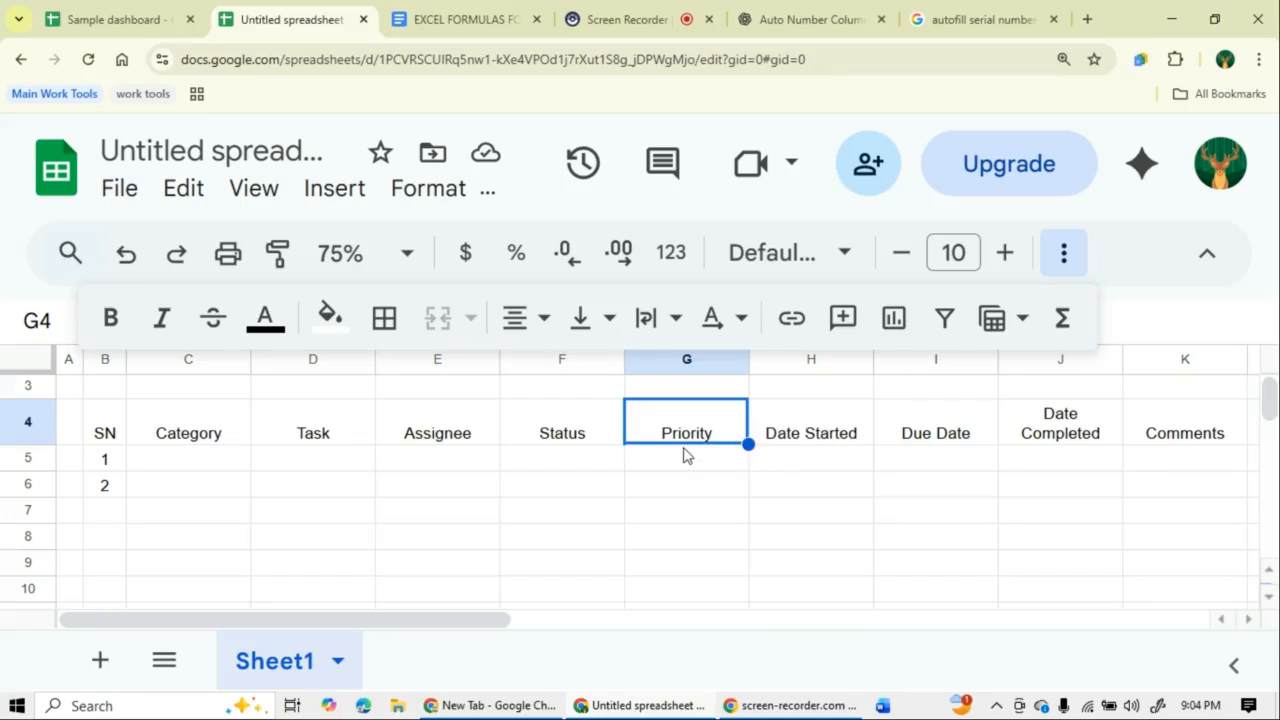
- Add a dropdown data validation rule to cell F5 under the Status header
left_click(565, 464)
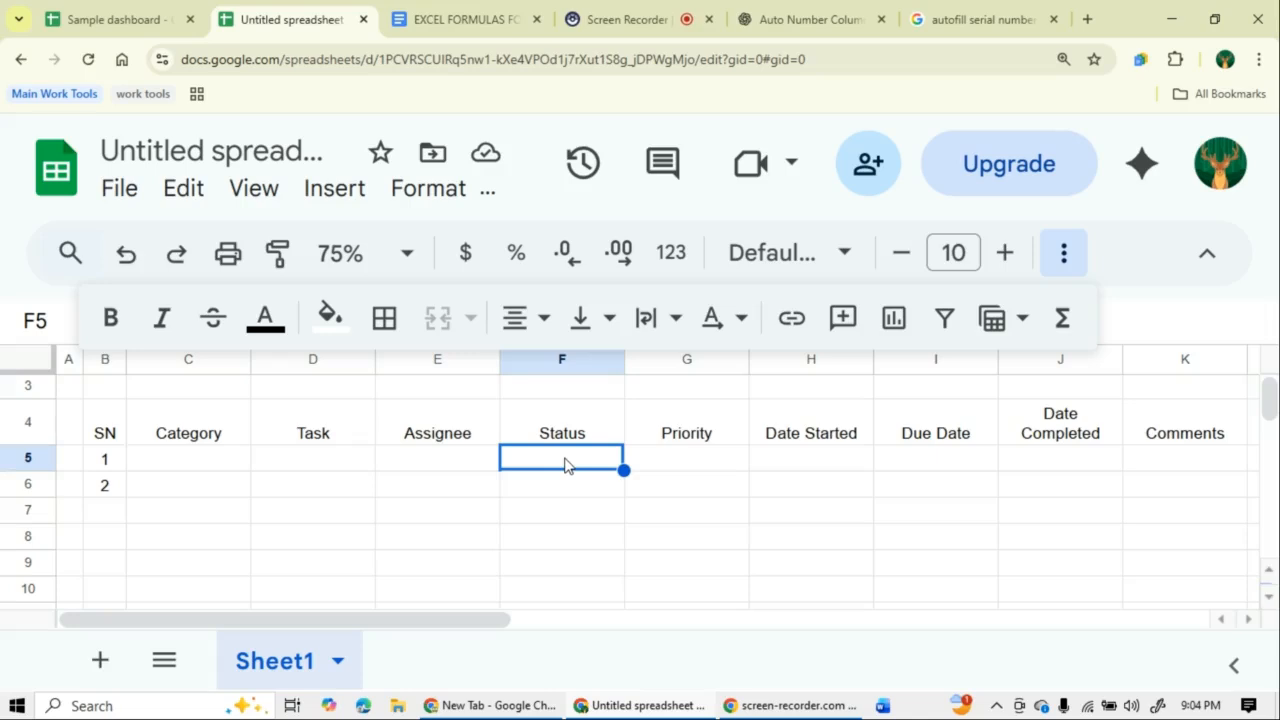
right_click(565, 464)
scroll(853, 595, "down", 3)
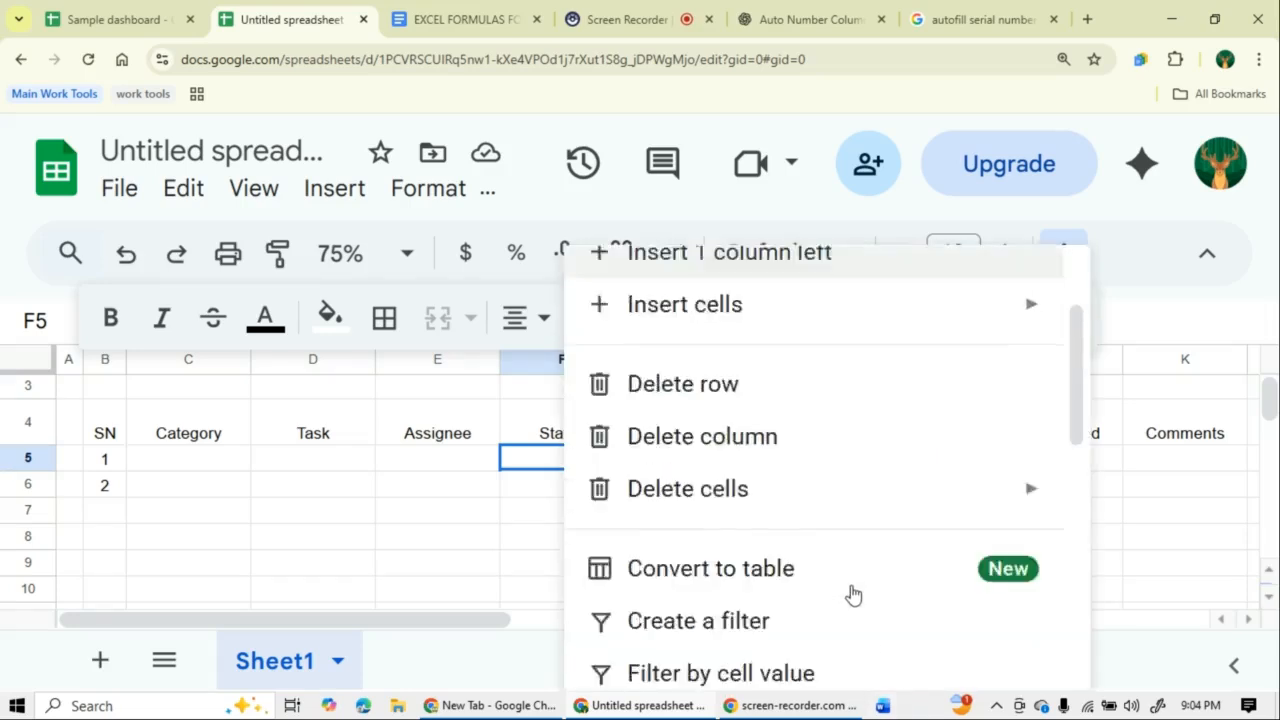
scroll(853, 595, "down", 3)
mouse_move(874, 656)
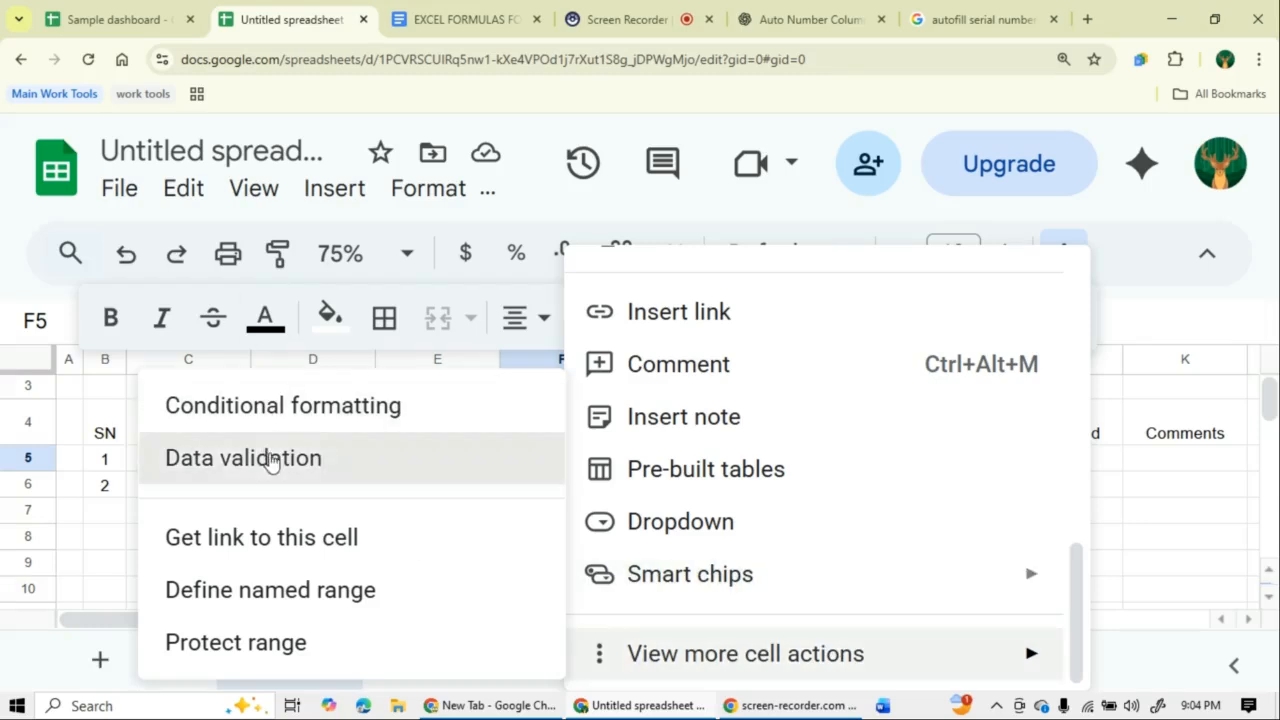
left_click(271, 461)
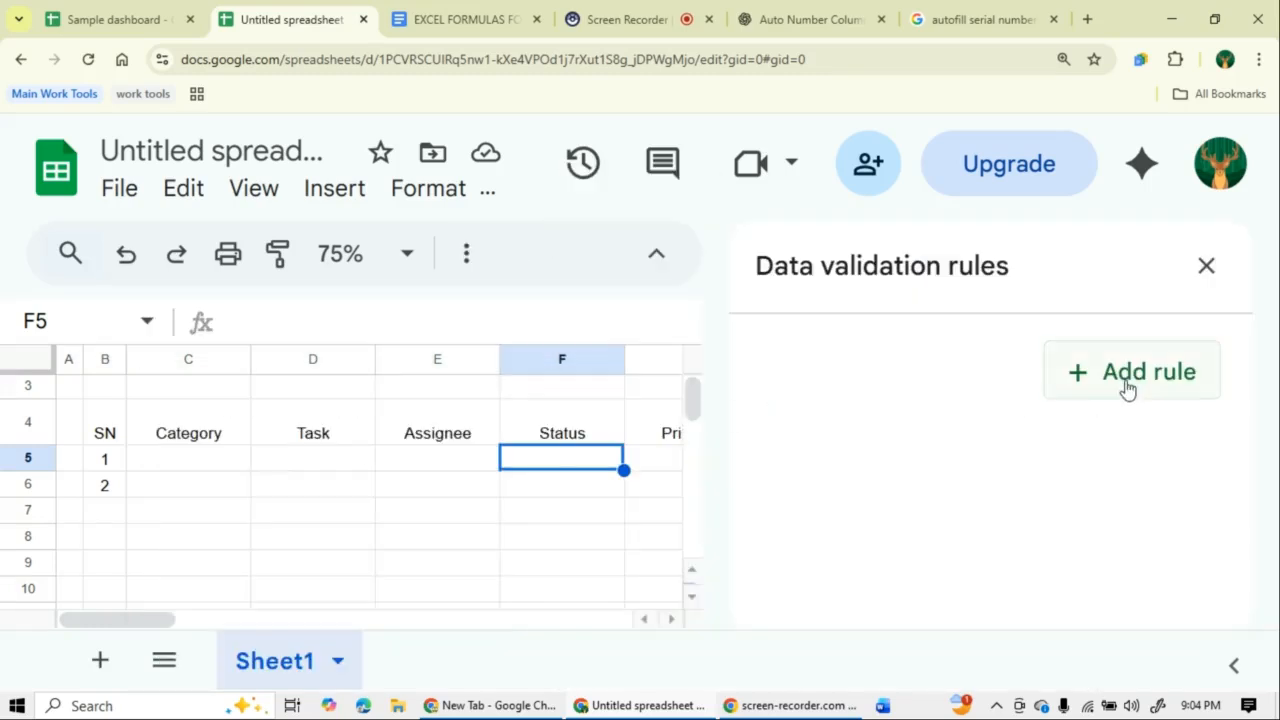
left_click(1135, 384)
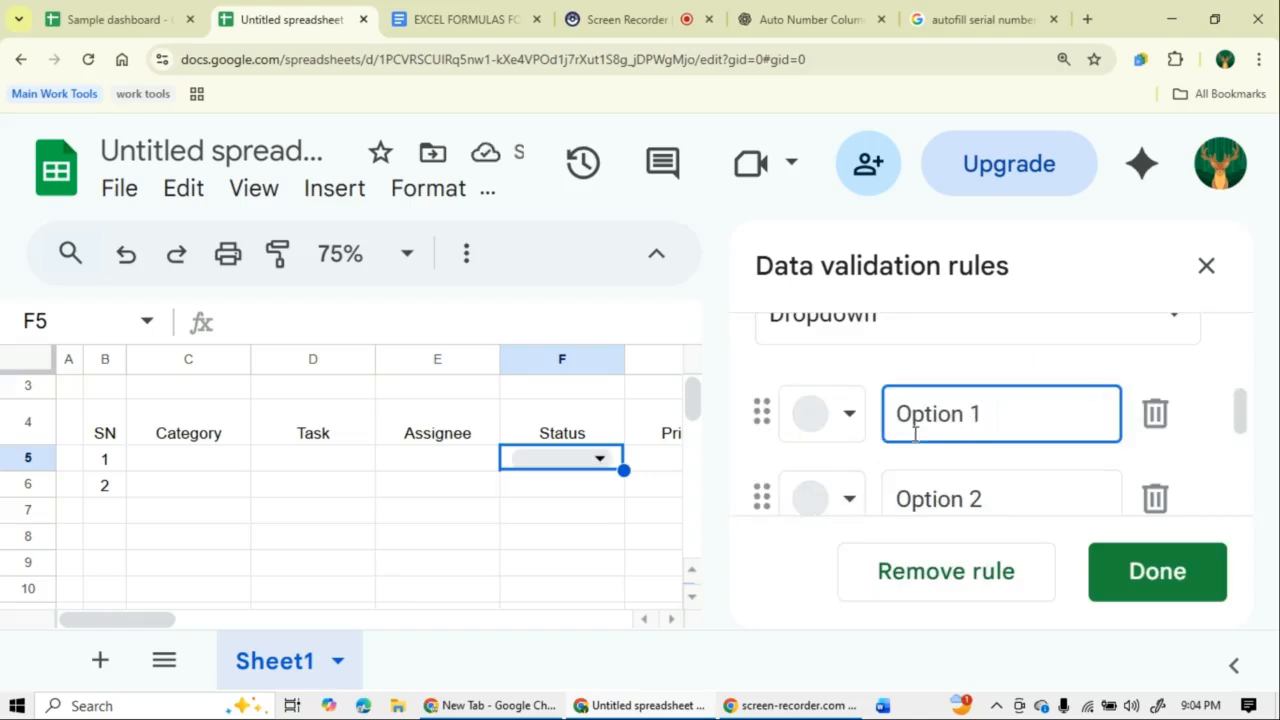
- Name the first two options of the Status dropdown Not Started and In Progress
left_click_drag(972, 414, 886, 420)
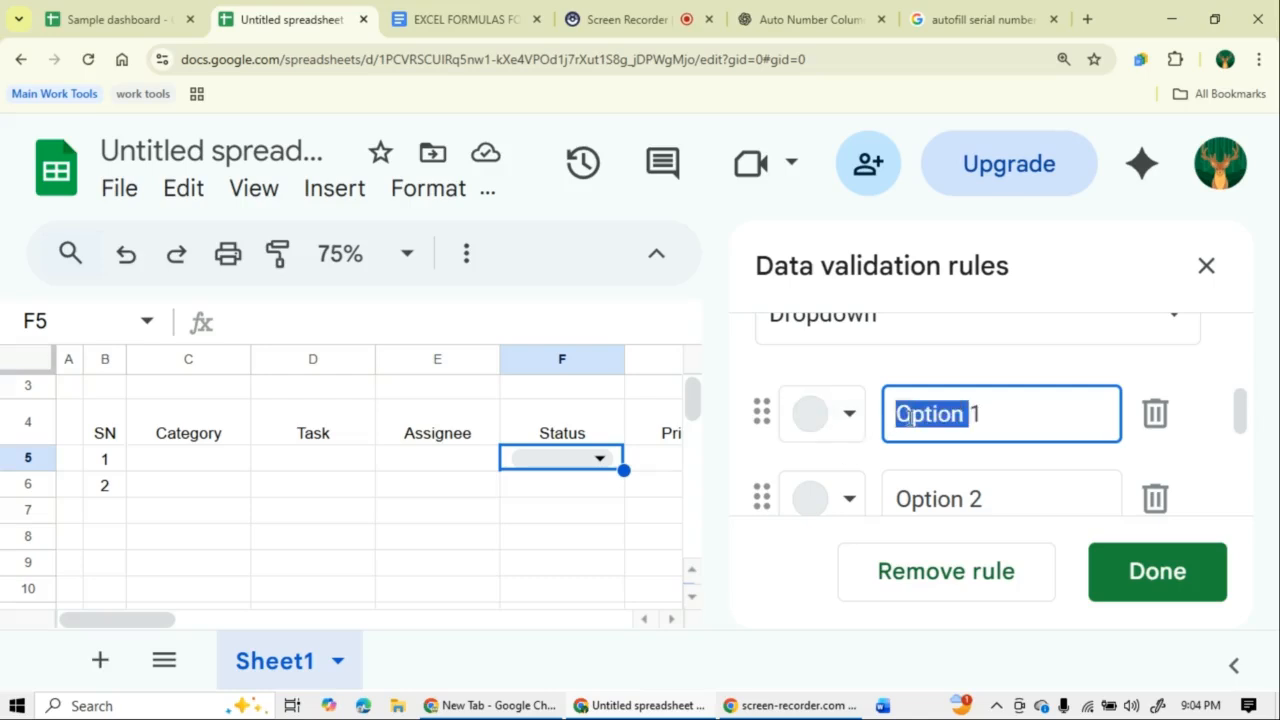
key("ctrl+a")
type("No")
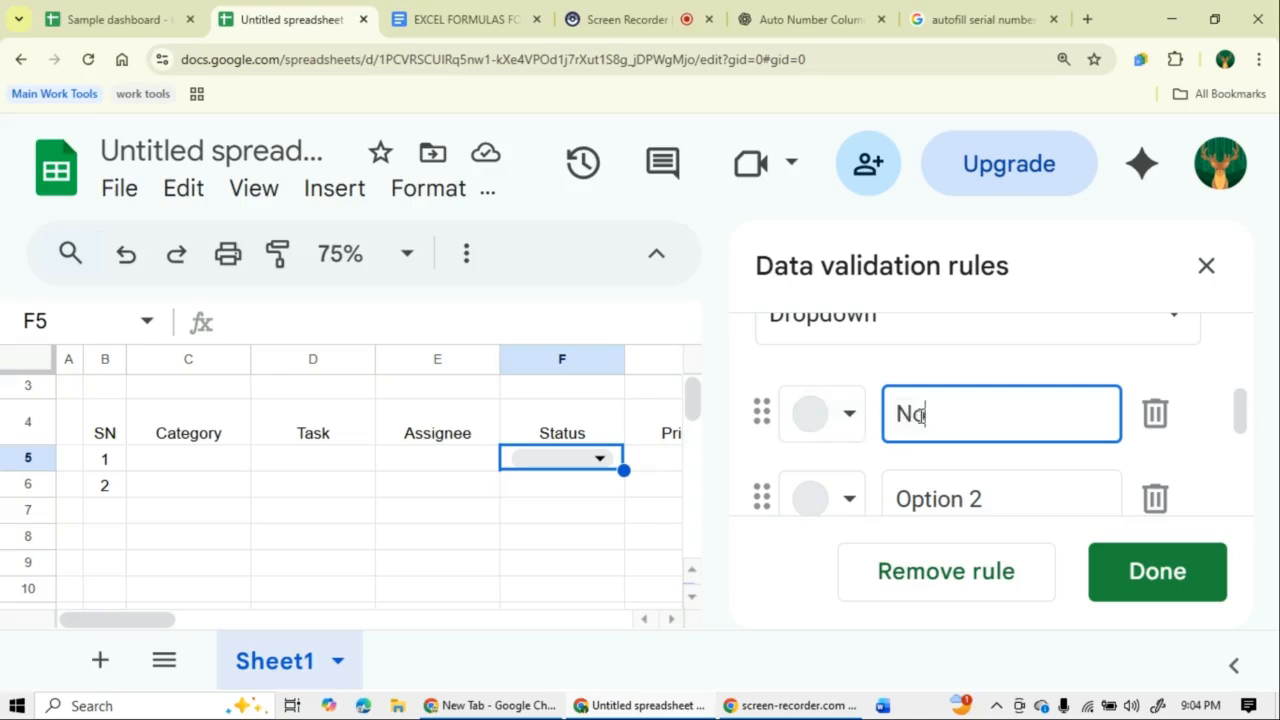
type("t Started")
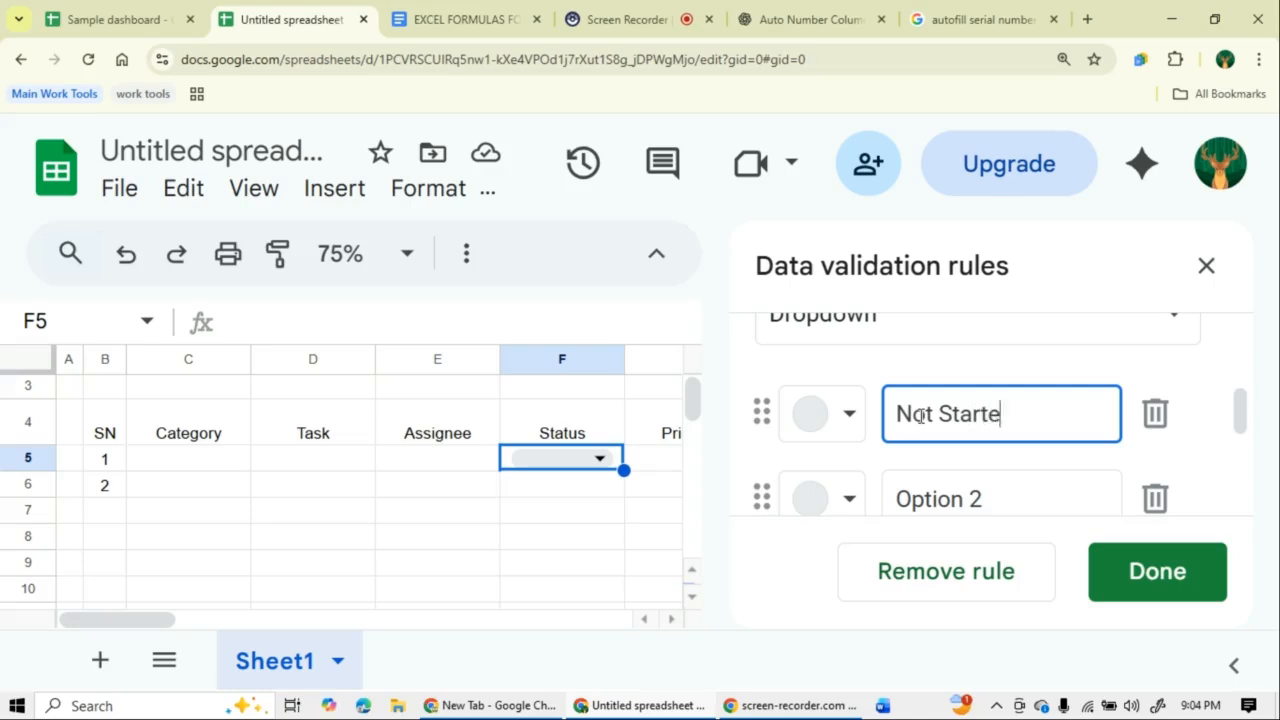
left_click(948, 499)
double_click(948, 499)
key("ctrl+a")
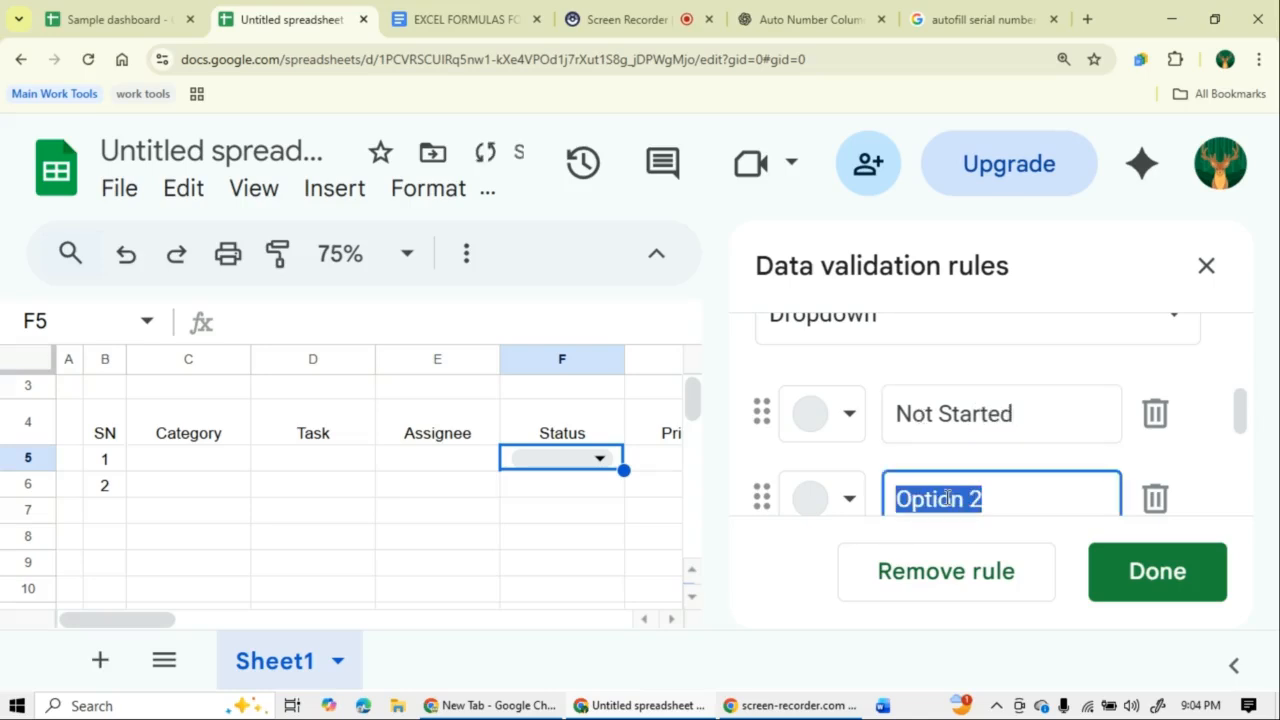
type("In Pro")
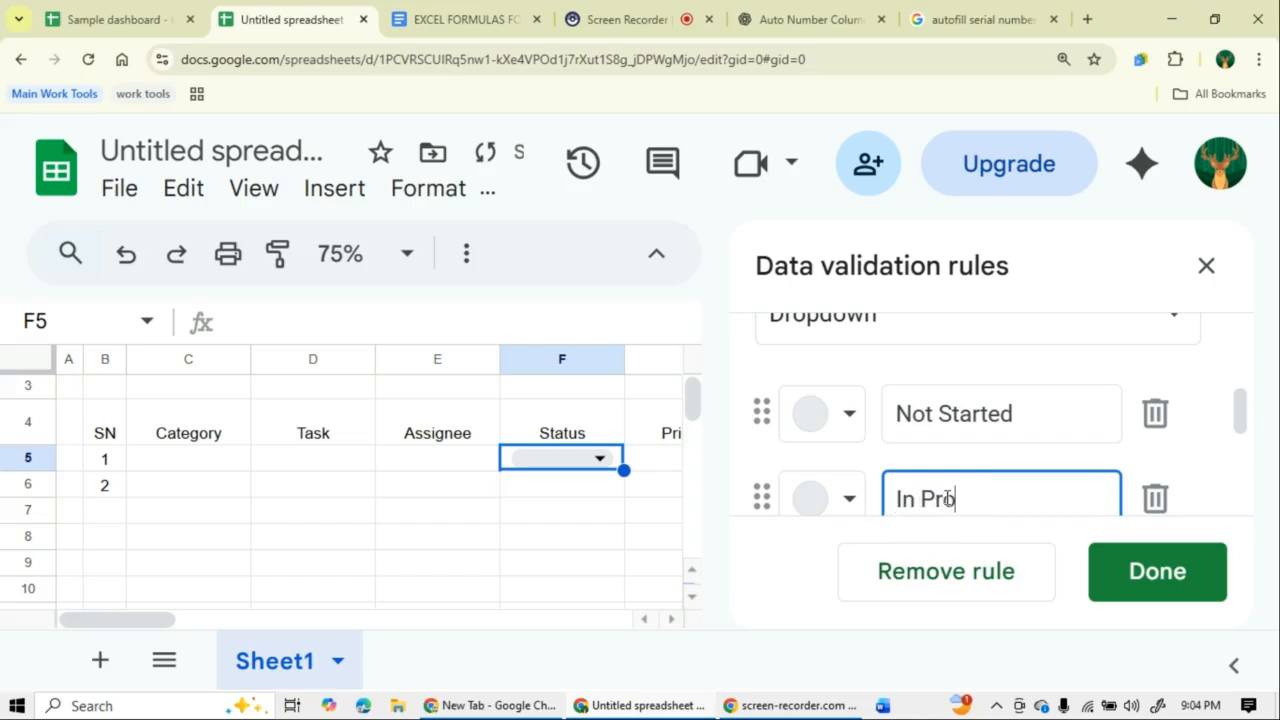
type("gress")
- Add two more items to the Status dropdown, named Delayed and Completed
scroll(960, 475, "down", 3)
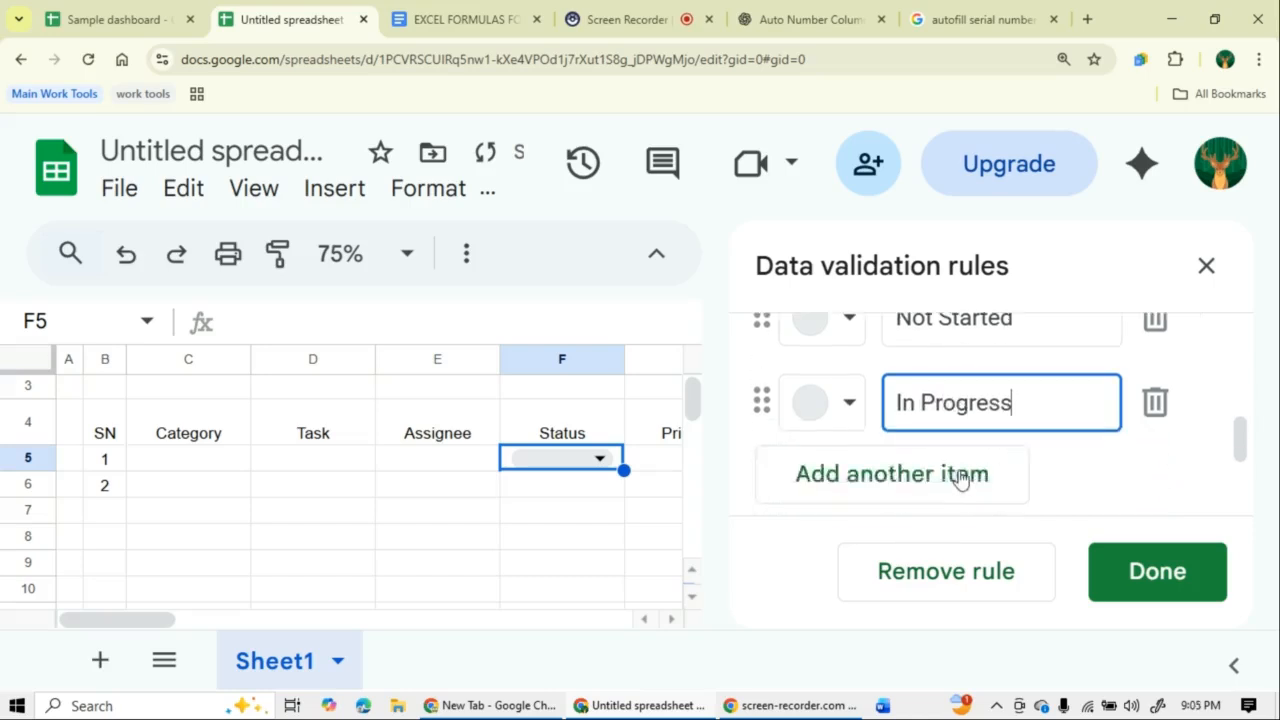
scroll(894, 349, "up", 2)
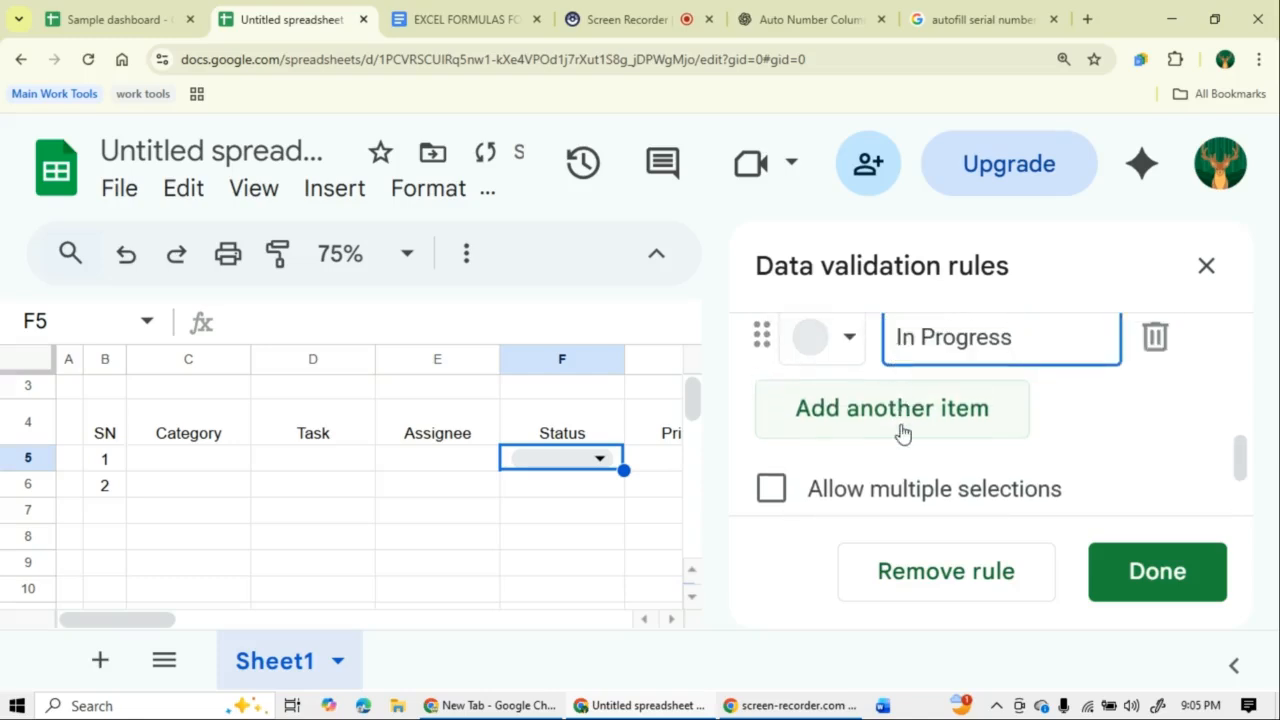
left_click(903, 409)
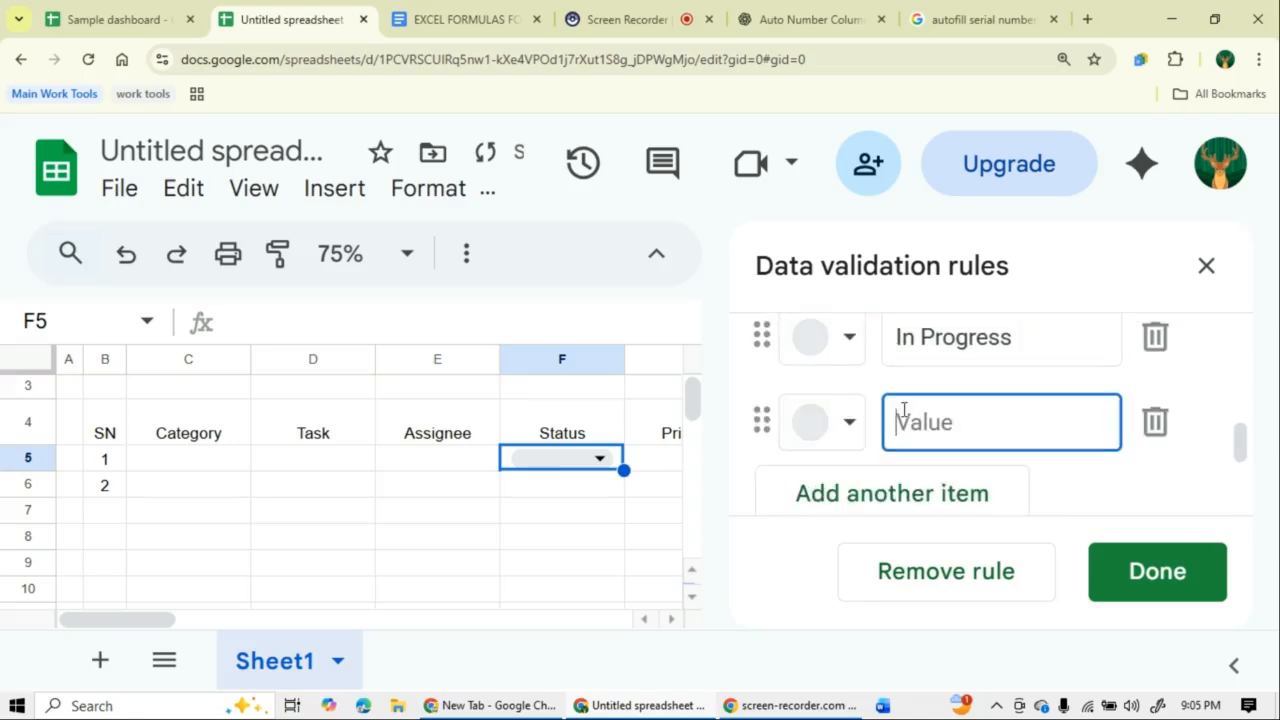
type("Delayed")
left_click(903, 493)
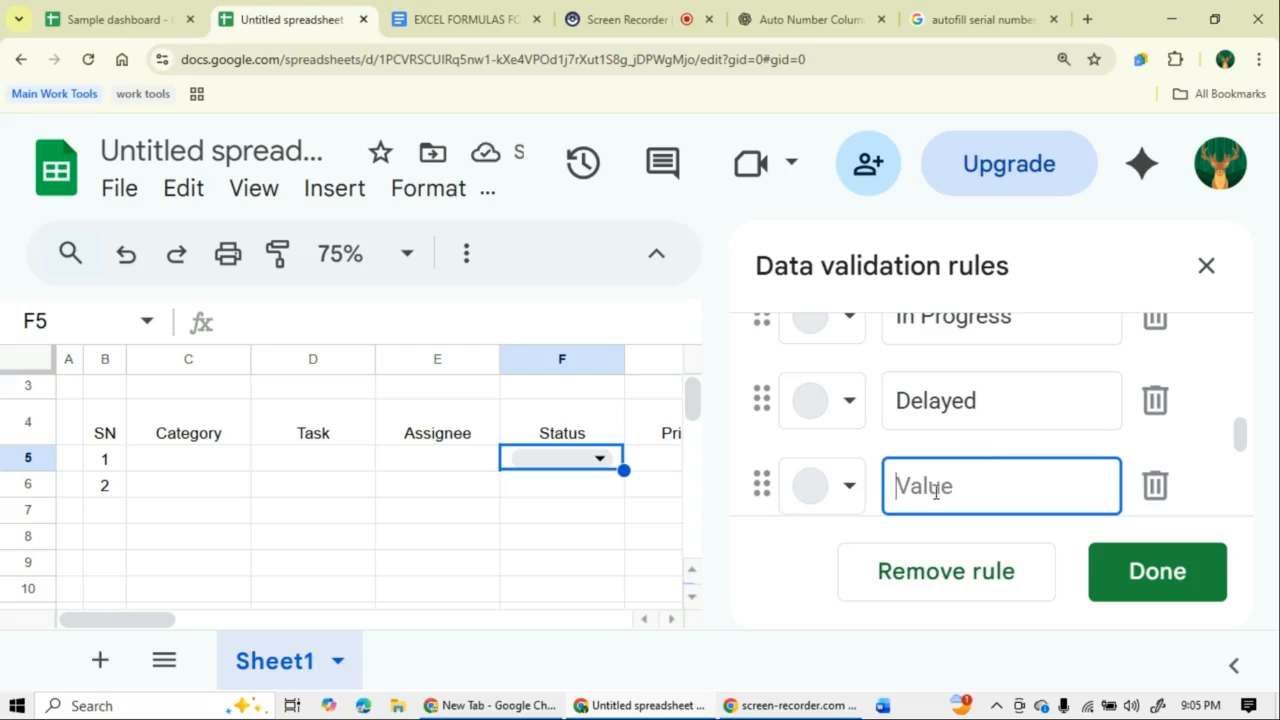
type("Comple")
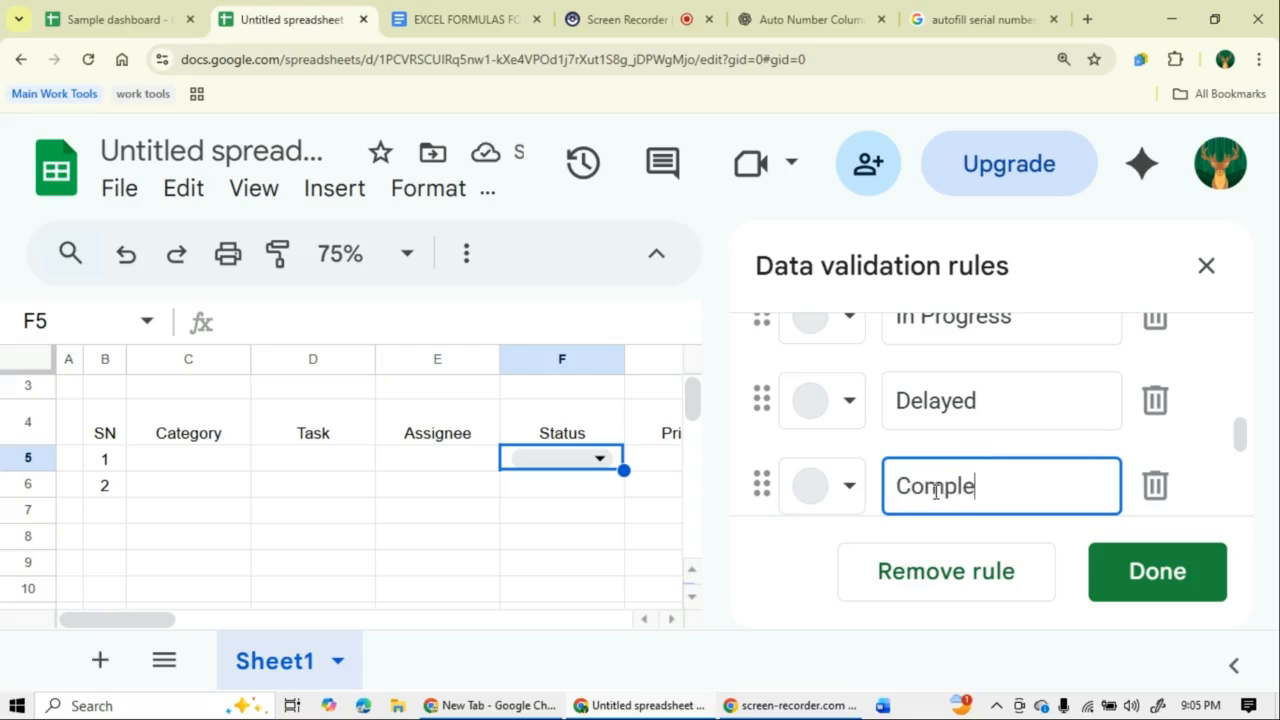
type("ted")
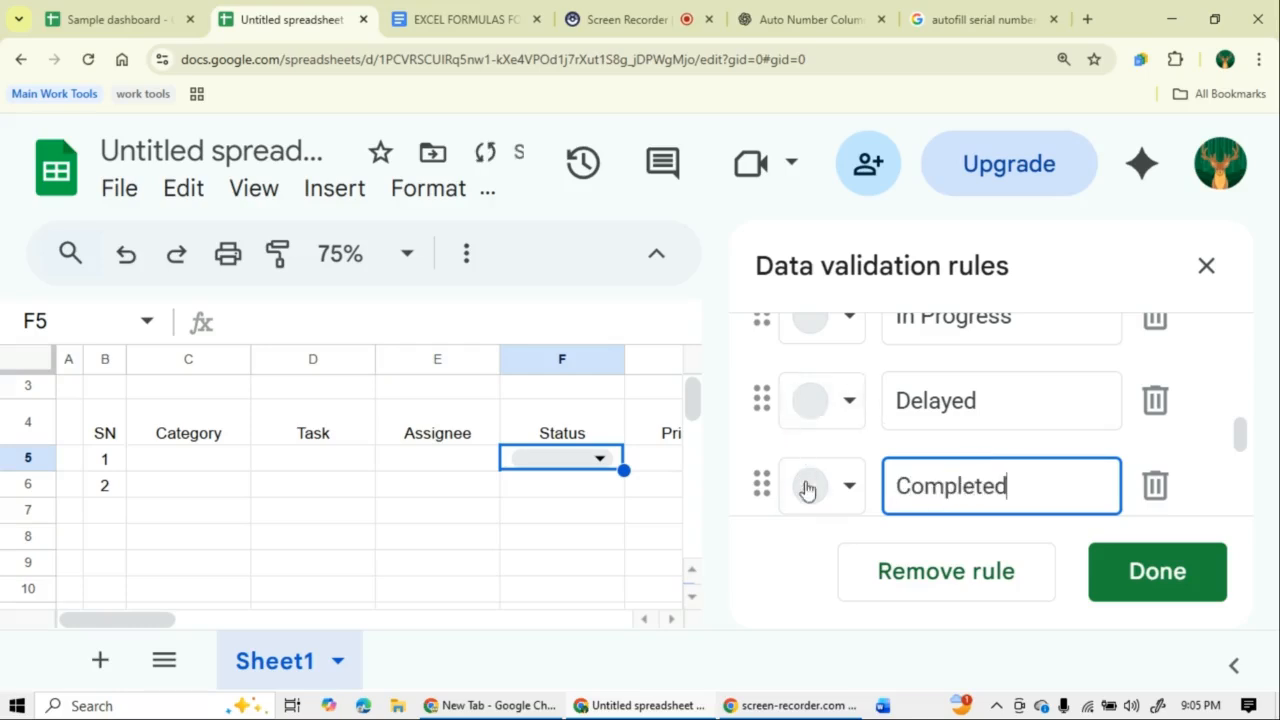
- Colour the dropdown options: dark blue for Completed, red for Delayed and dark green for In Progress
left_click(849, 490)
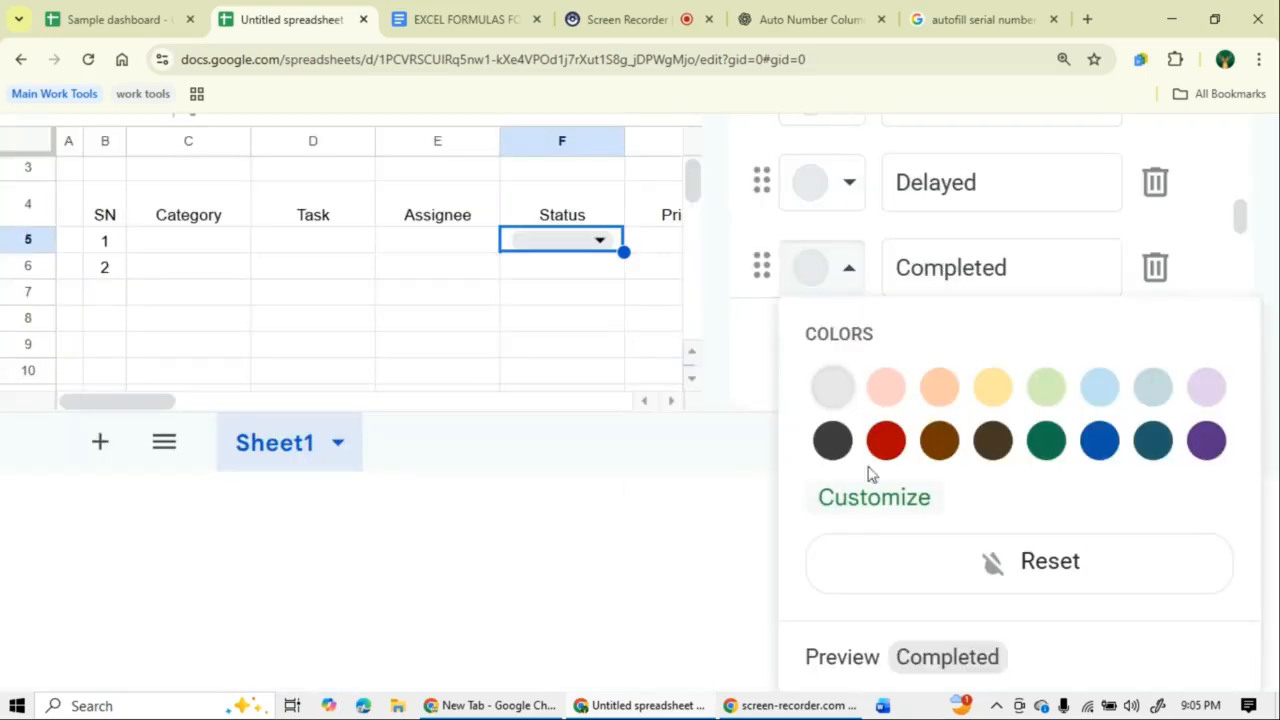
left_click(1099, 440)
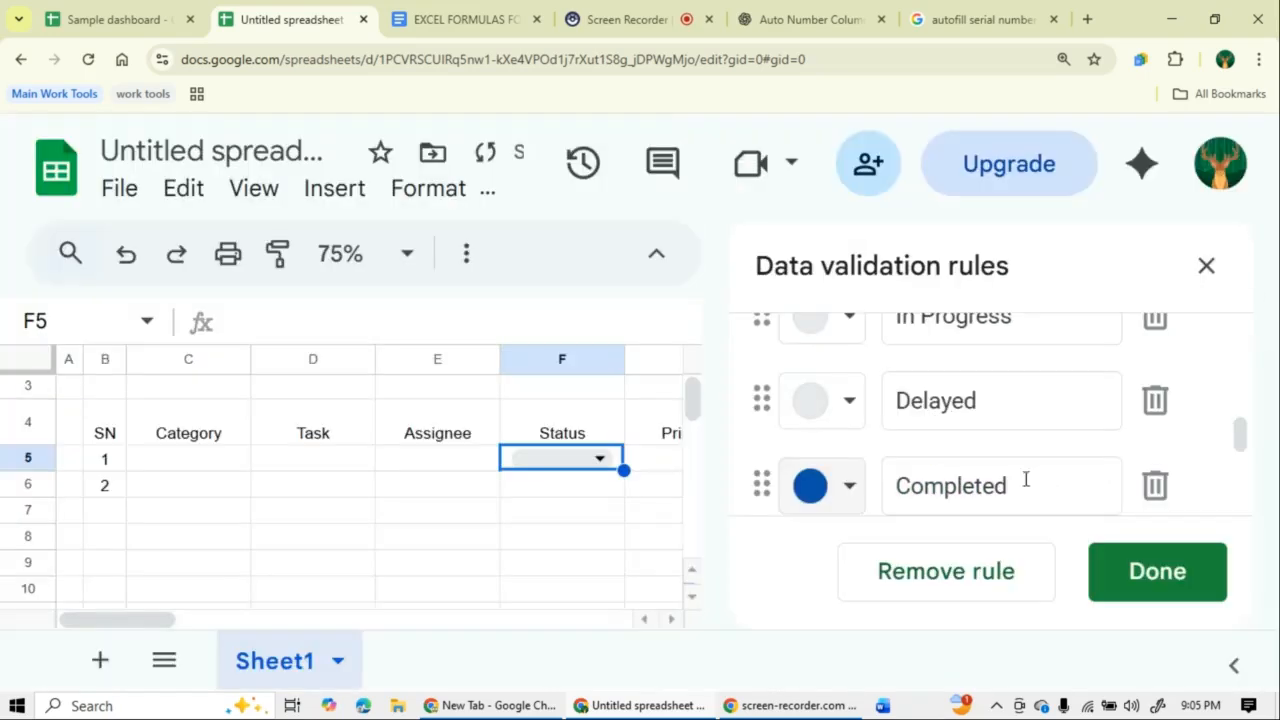
left_click(849, 400)
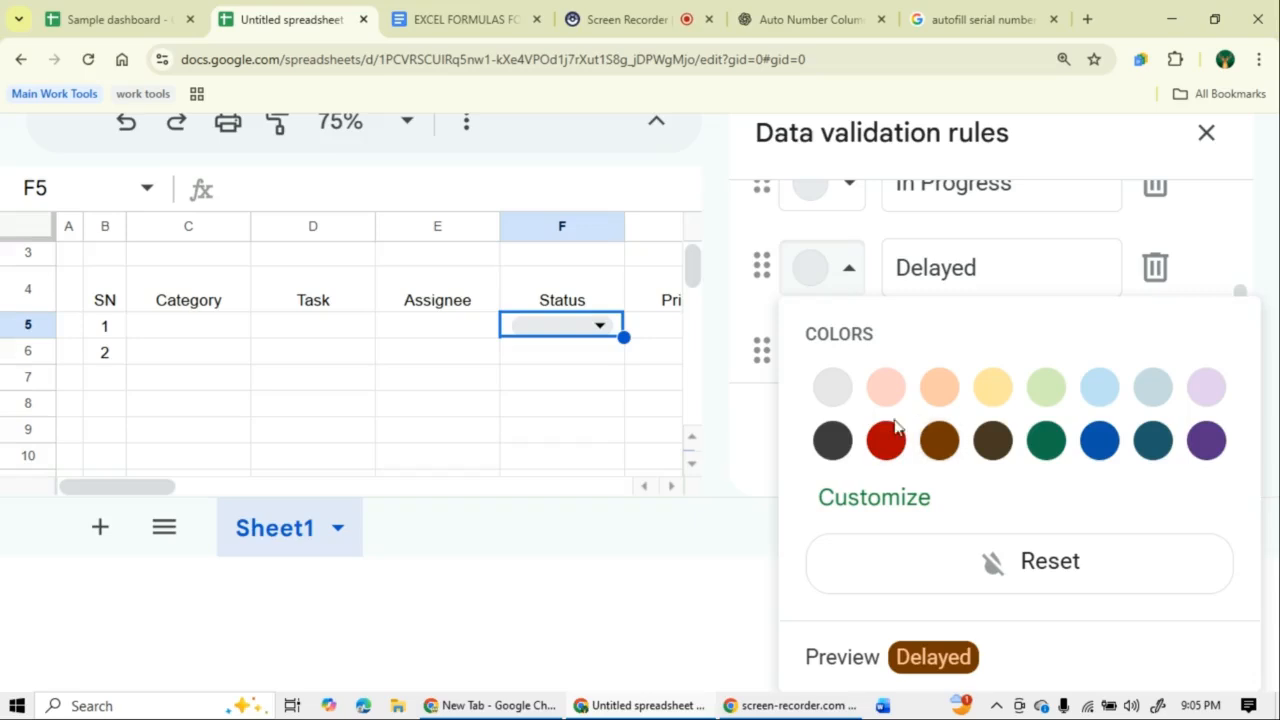
left_click(880, 442)
scroll(840, 400, "up", 2)
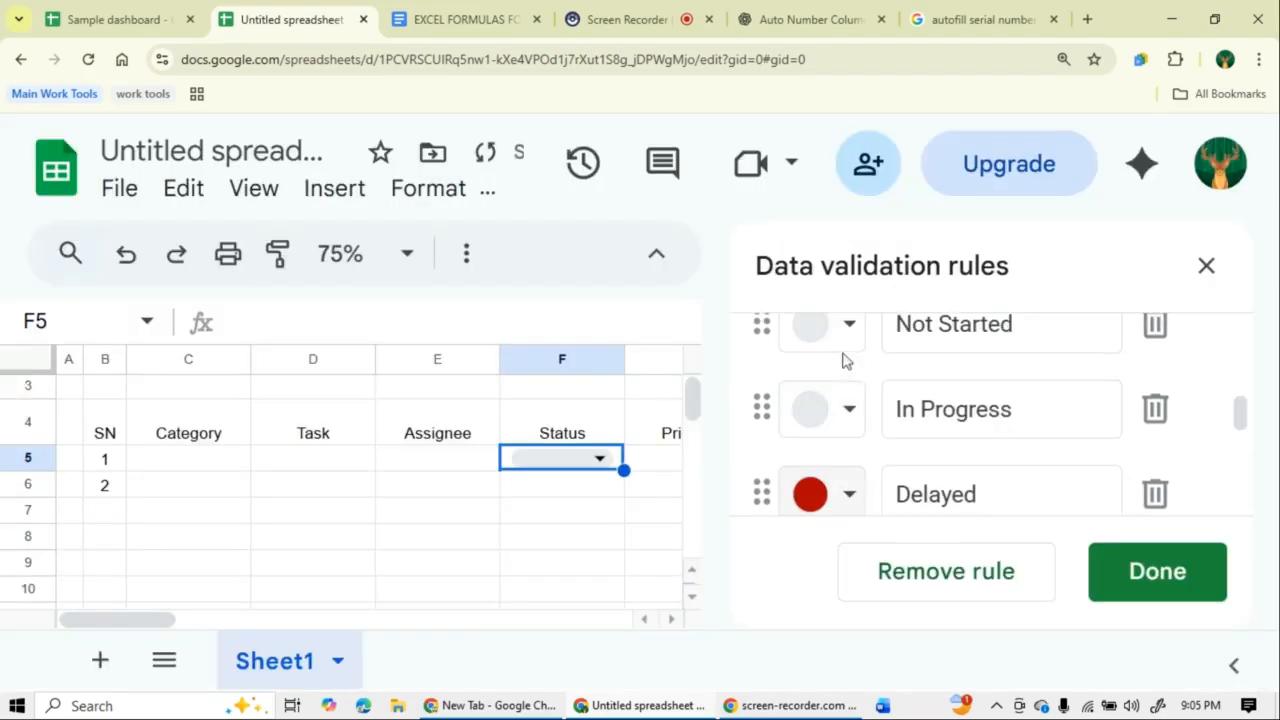
left_click(1046, 440)
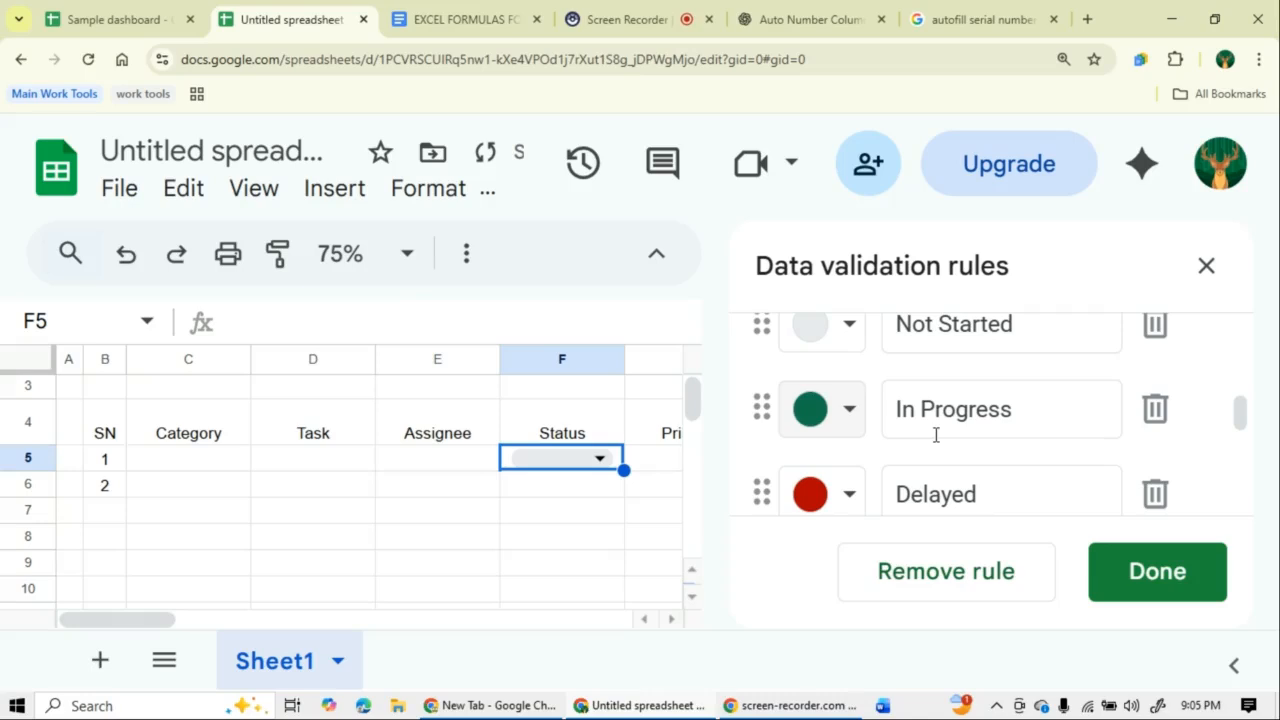
- Set the Status dropdown's display style to plain text in the advanced options, then save the rule and close the validation settings
scroll(937, 440, "down", 3)
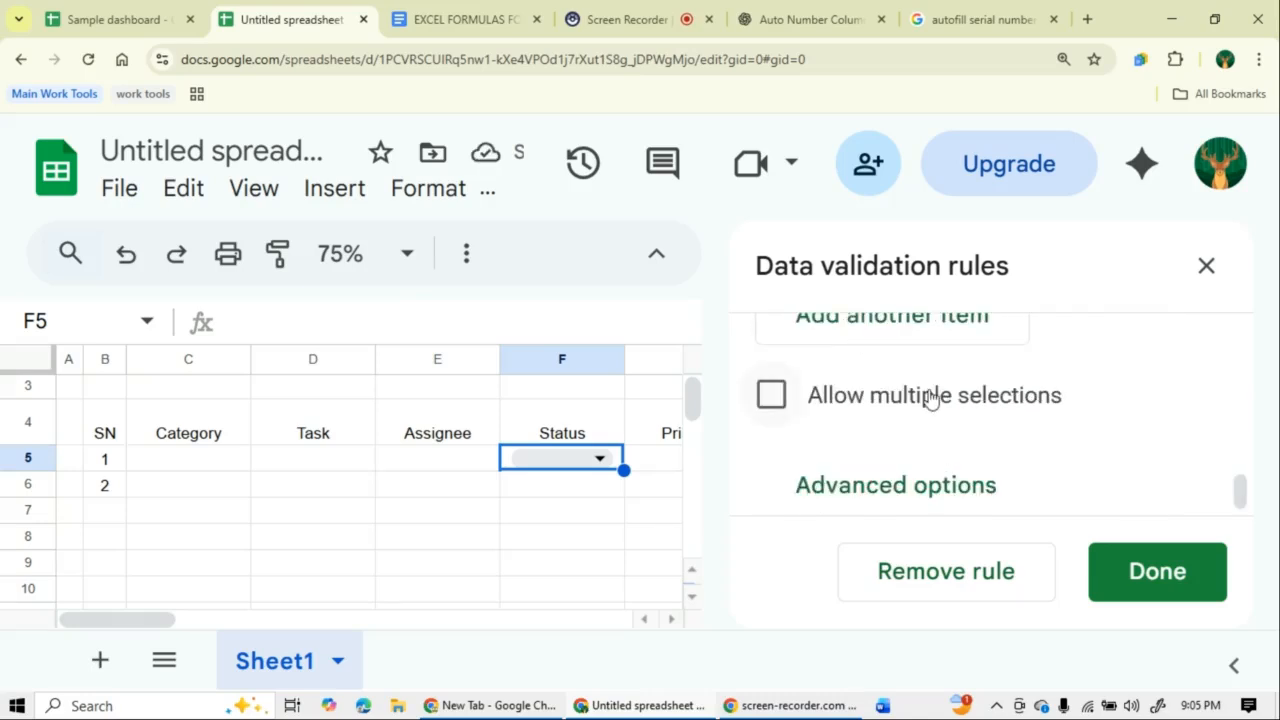
scroll(929, 400, "up", 2)
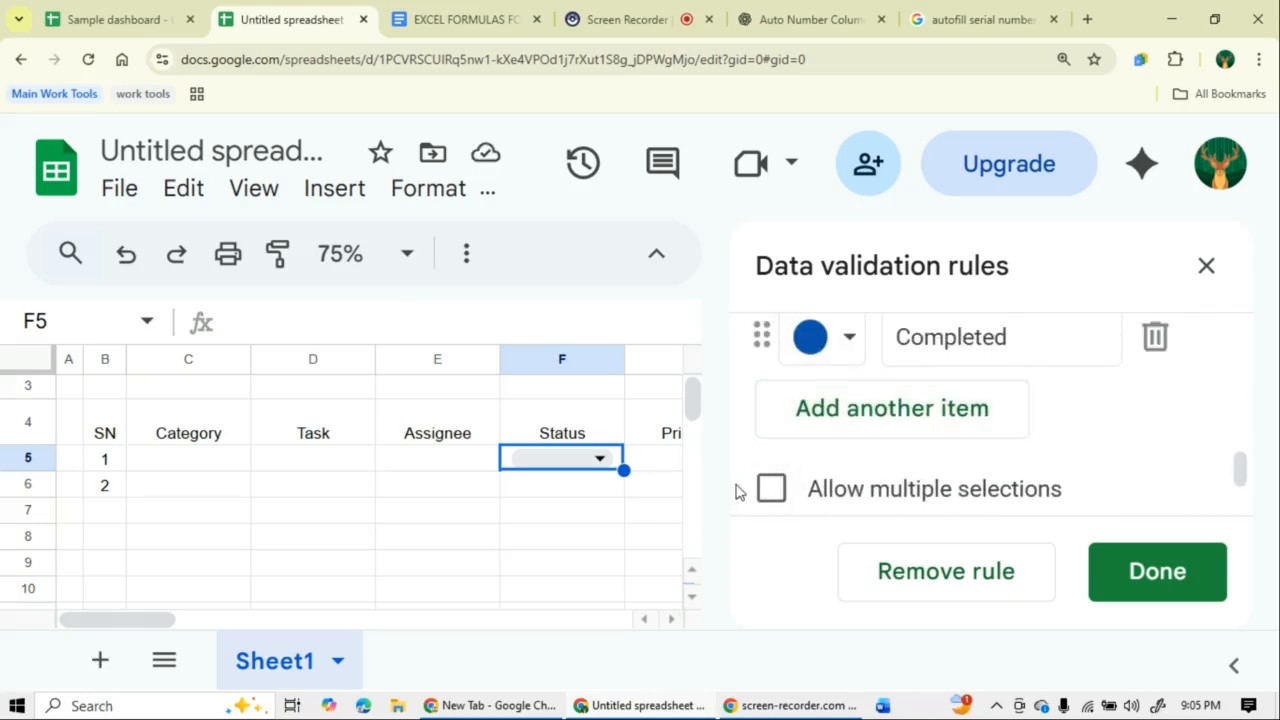
scroll(968, 455, "down", 1)
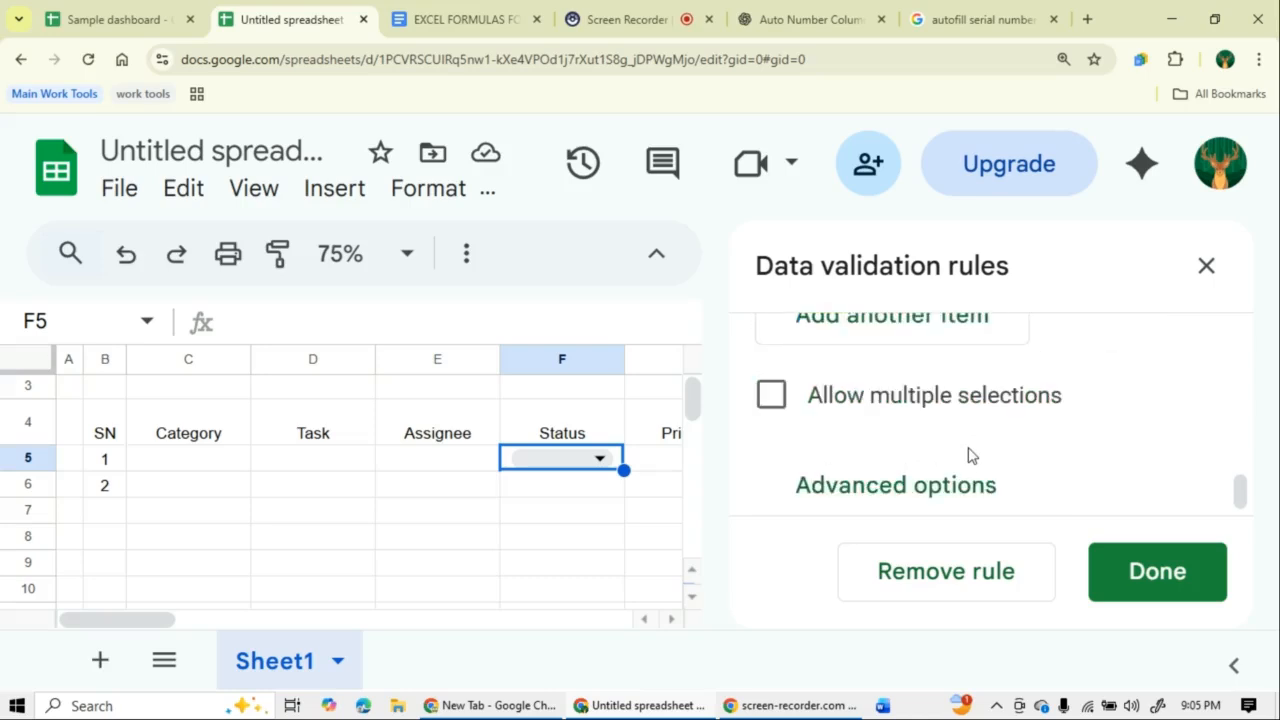
left_click(910, 486)
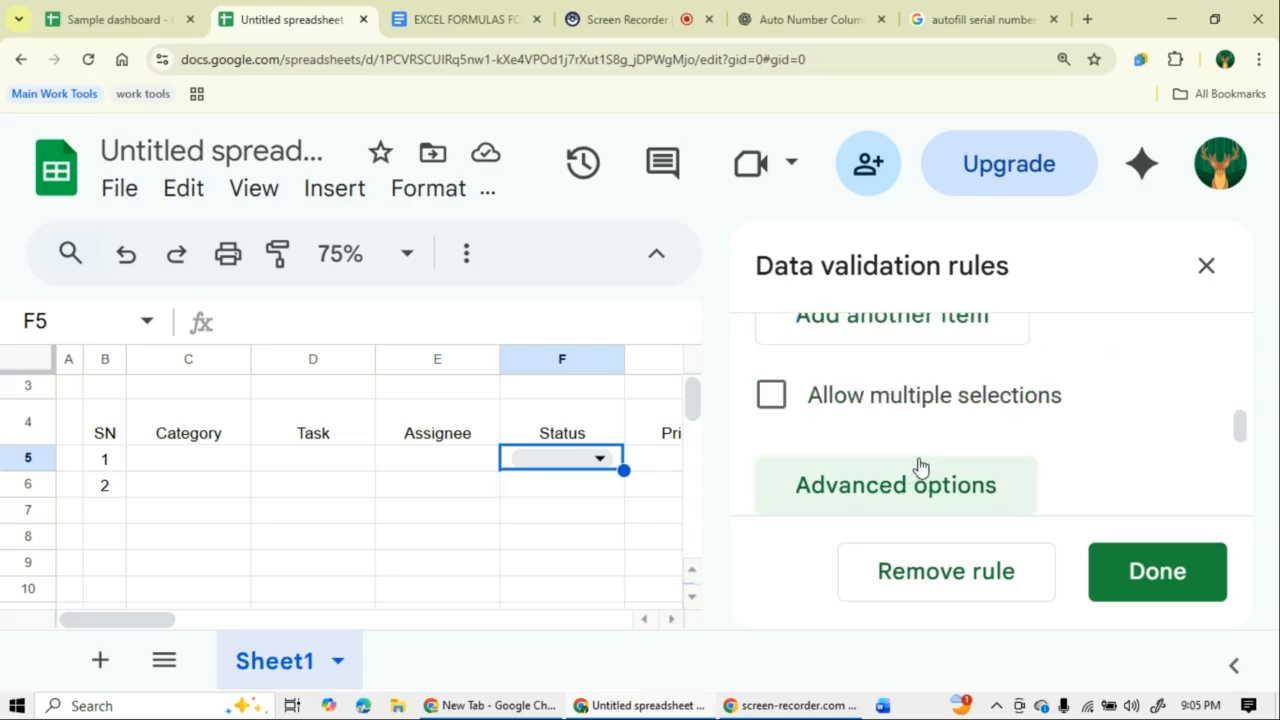
scroll(920, 462, "down", 3)
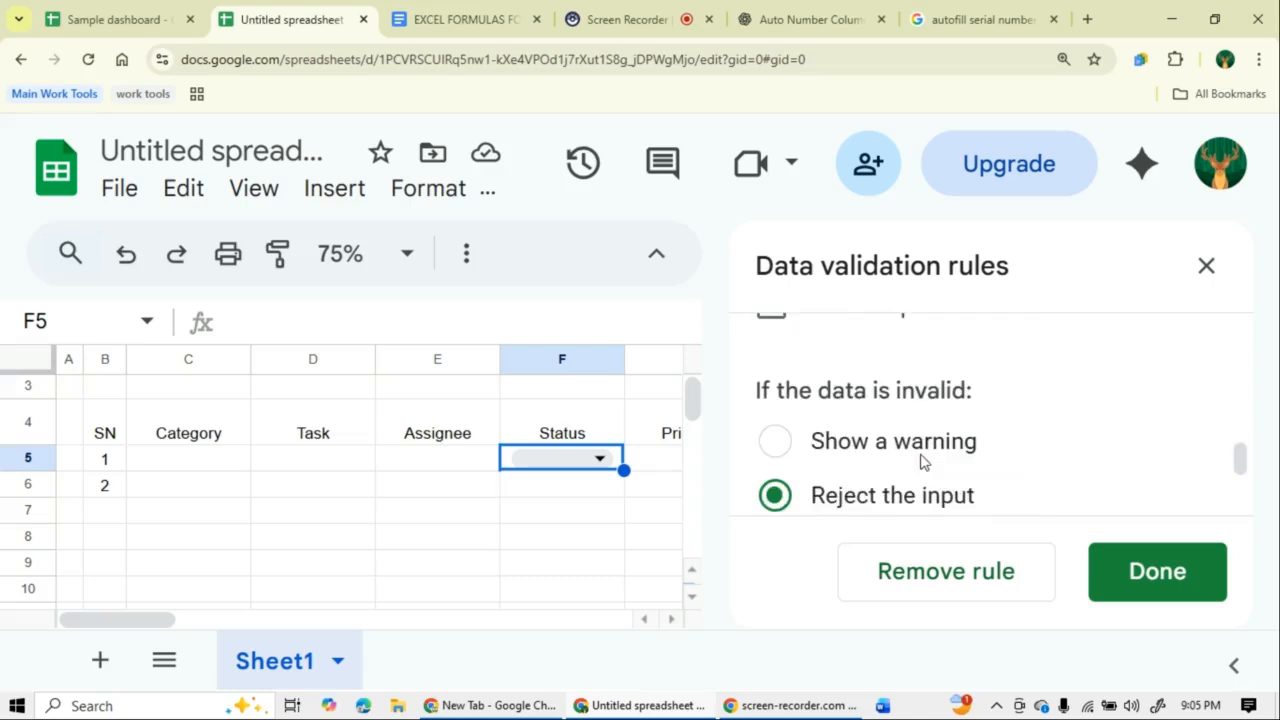
scroll(922, 450, "up", 1)
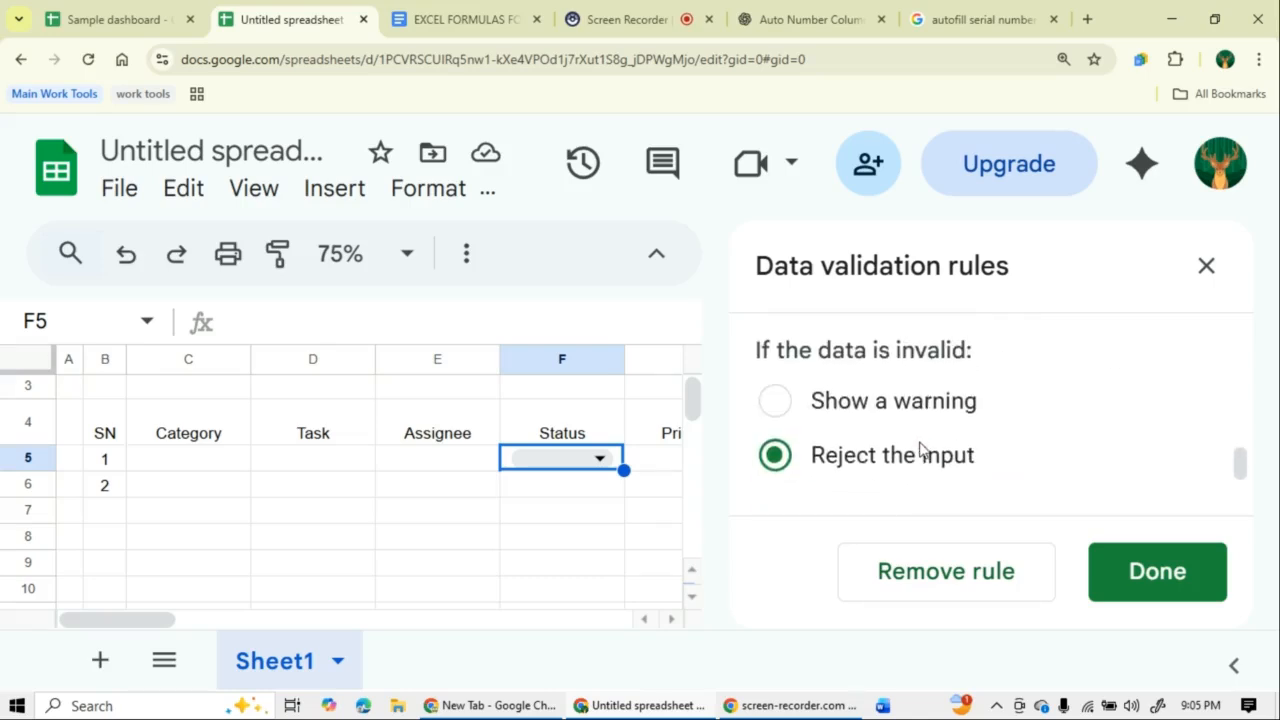
scroll(920, 452, "down", 2)
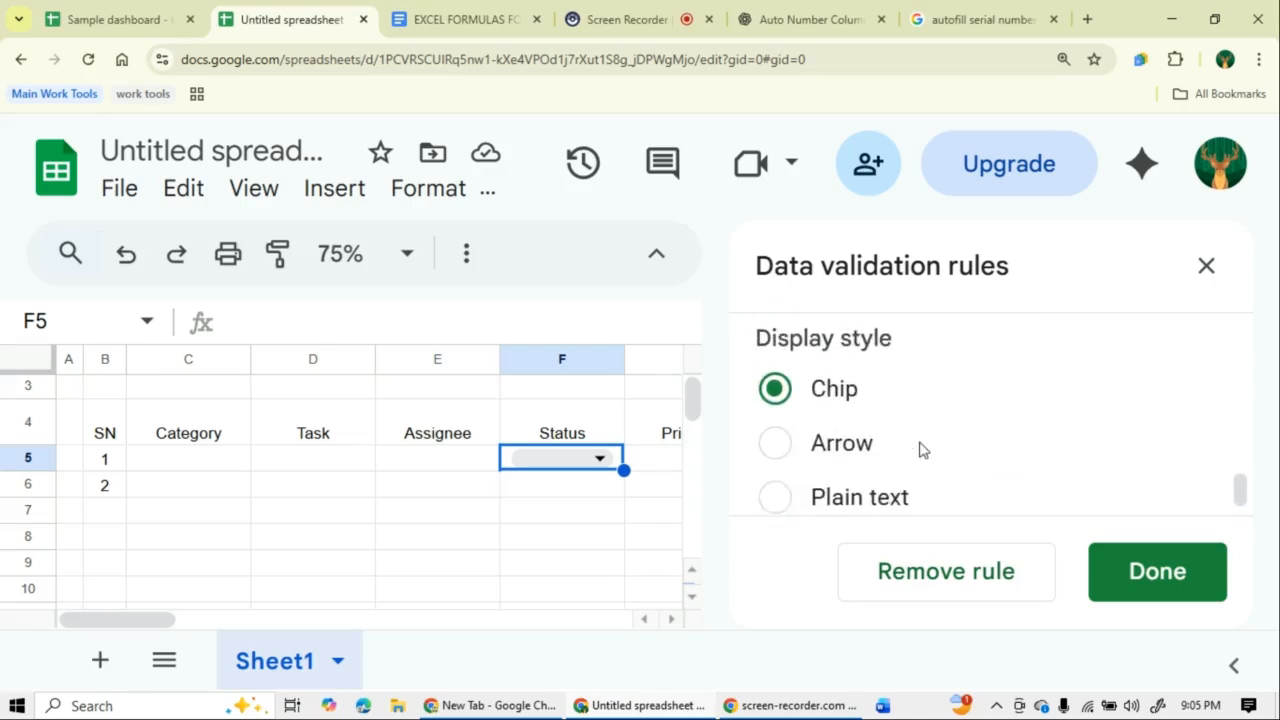
scroll(921, 450, "up", 1)
scroll(921, 450, "up", 1)
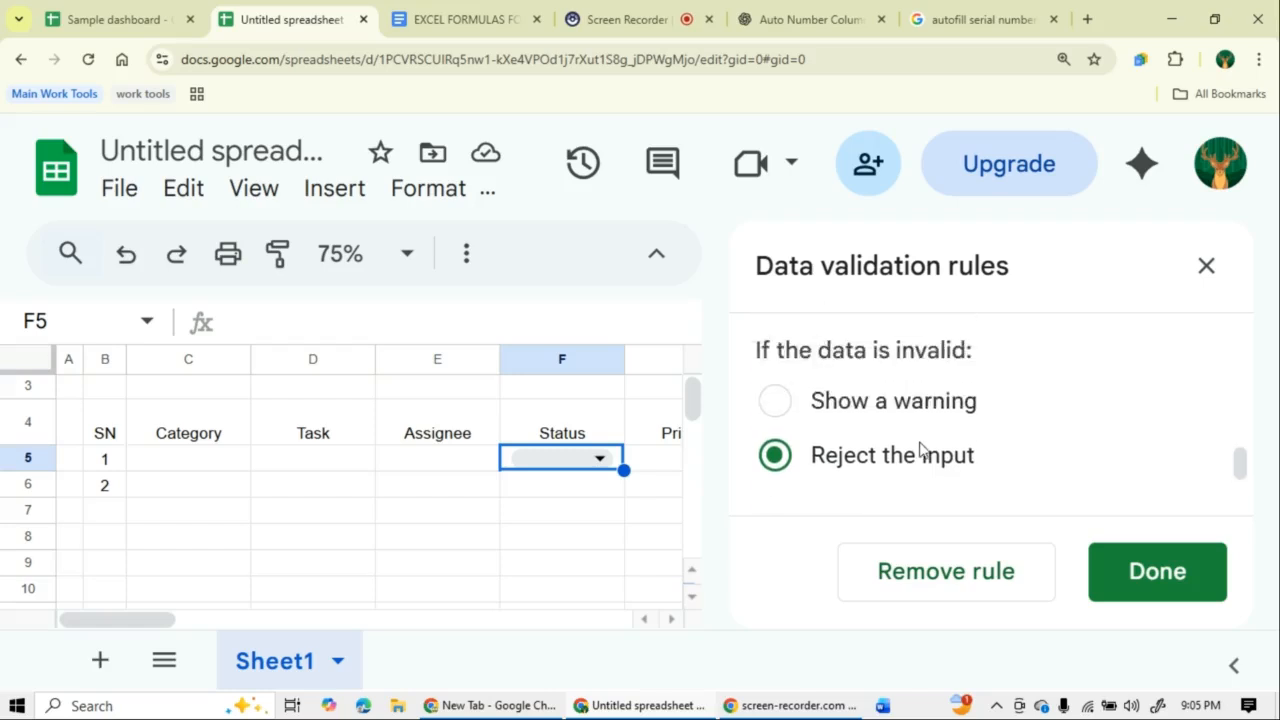
scroll(920, 452, "down", 2)
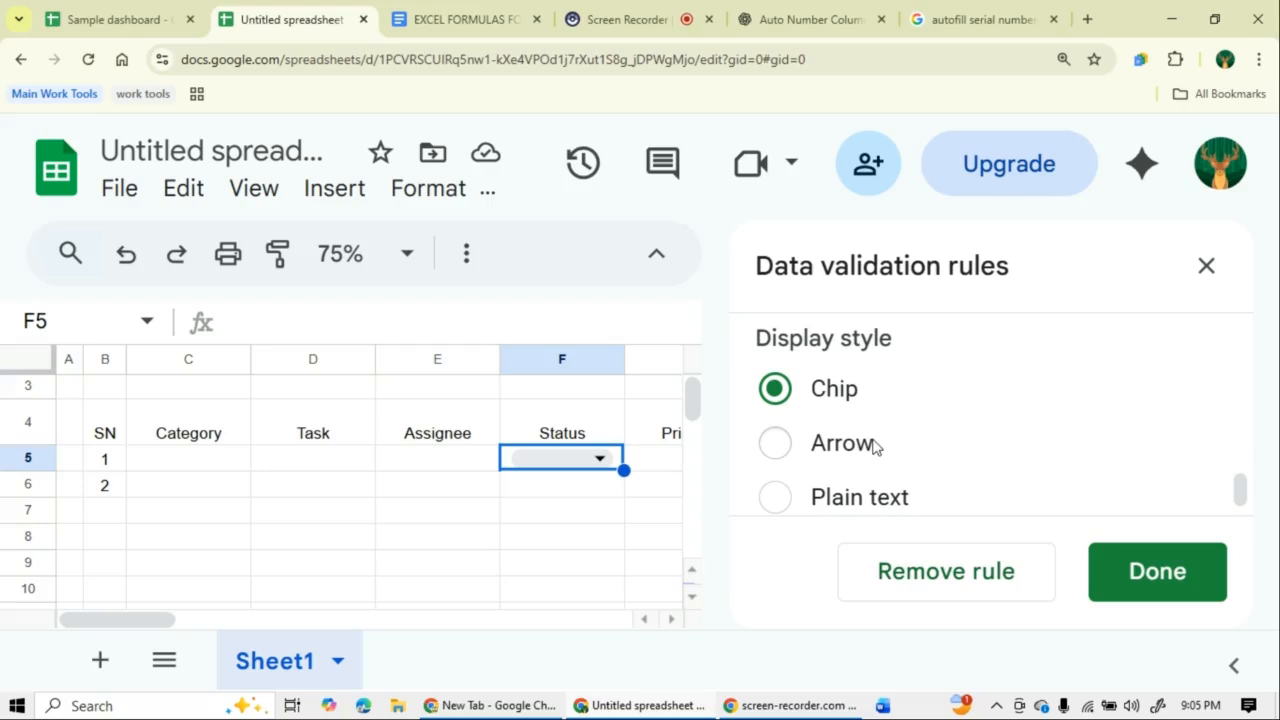
left_click(777, 499)
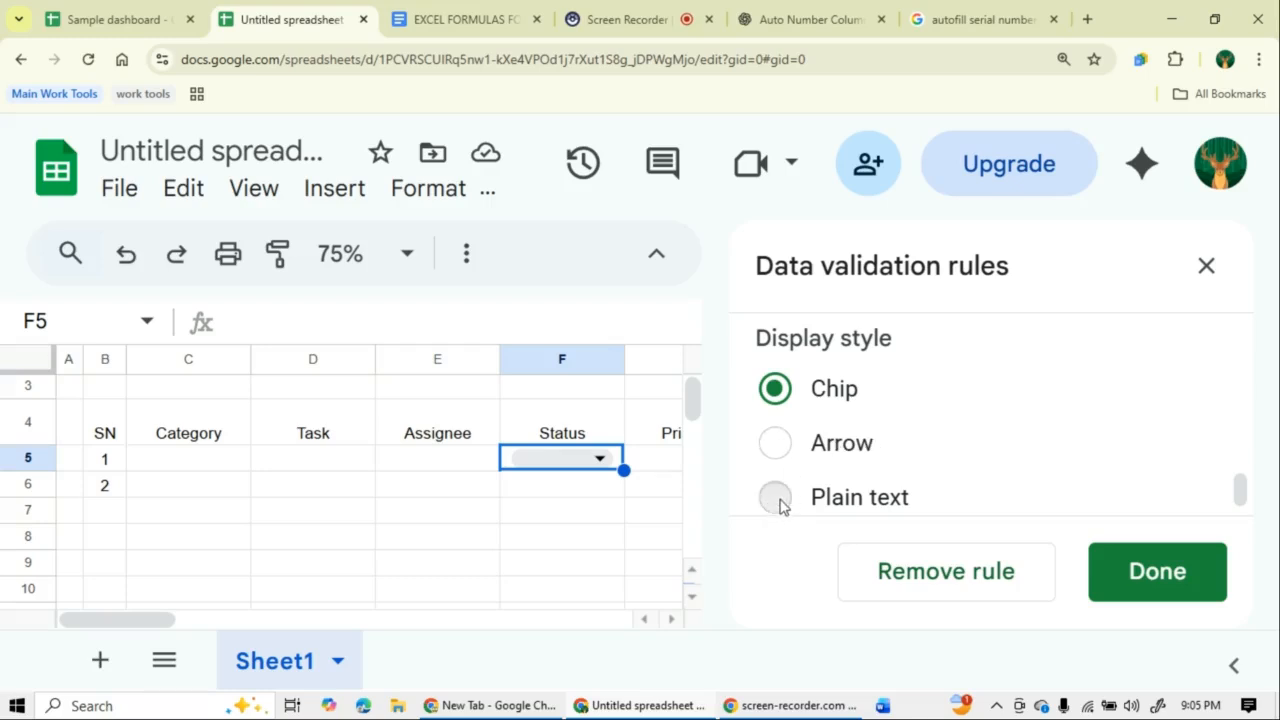
left_click(1168, 586)
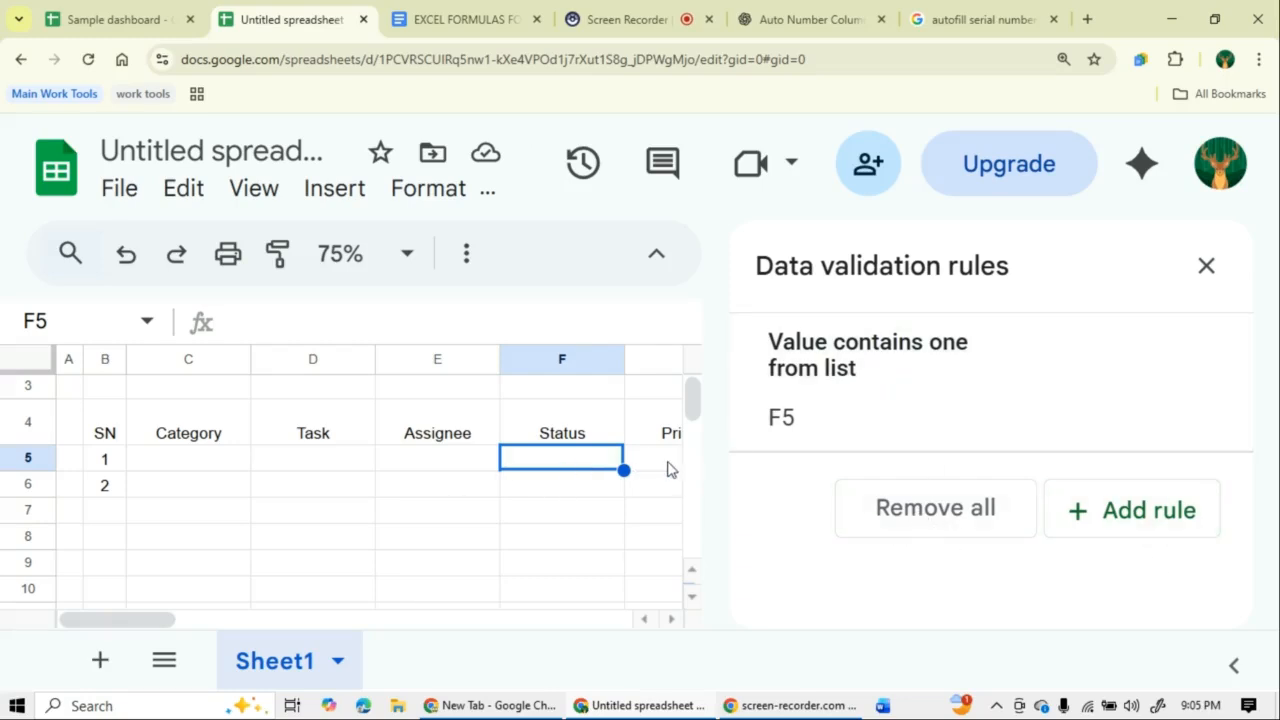
left_click(1206, 265)
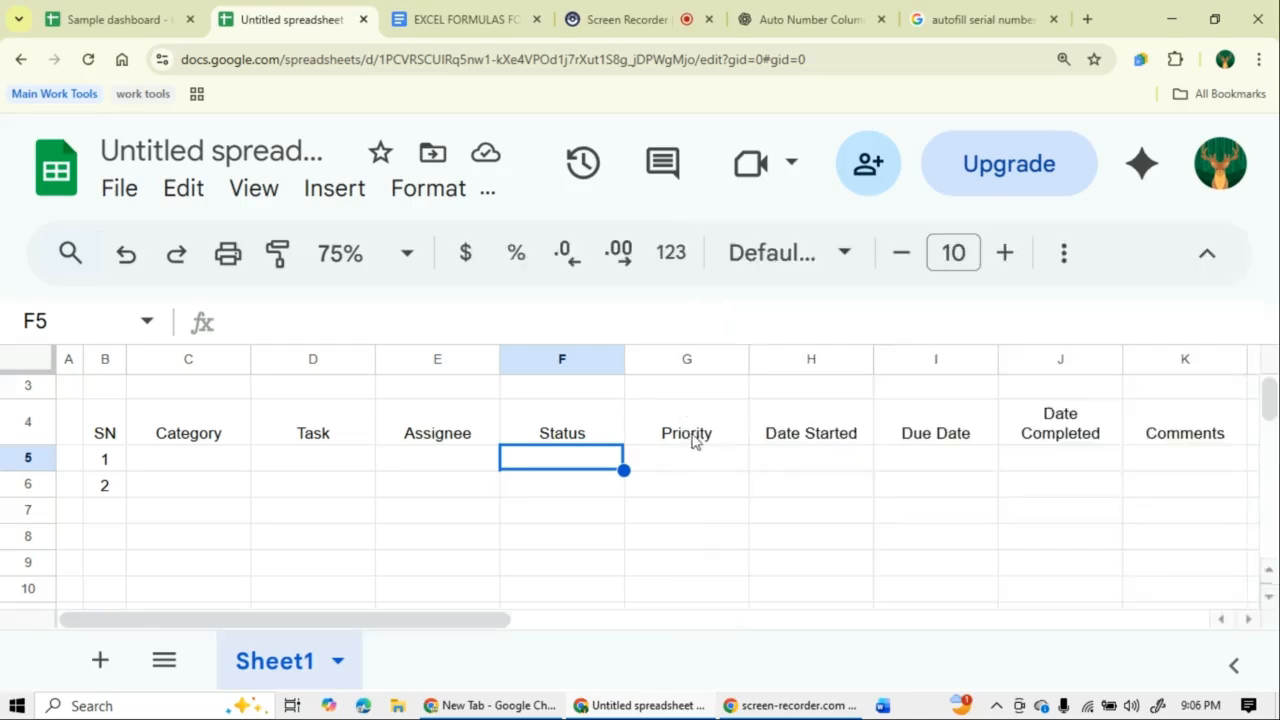
- Add a dropdown data validation rule to cell G5 under the Priority header
left_click(686, 460)
right_click(686, 458)
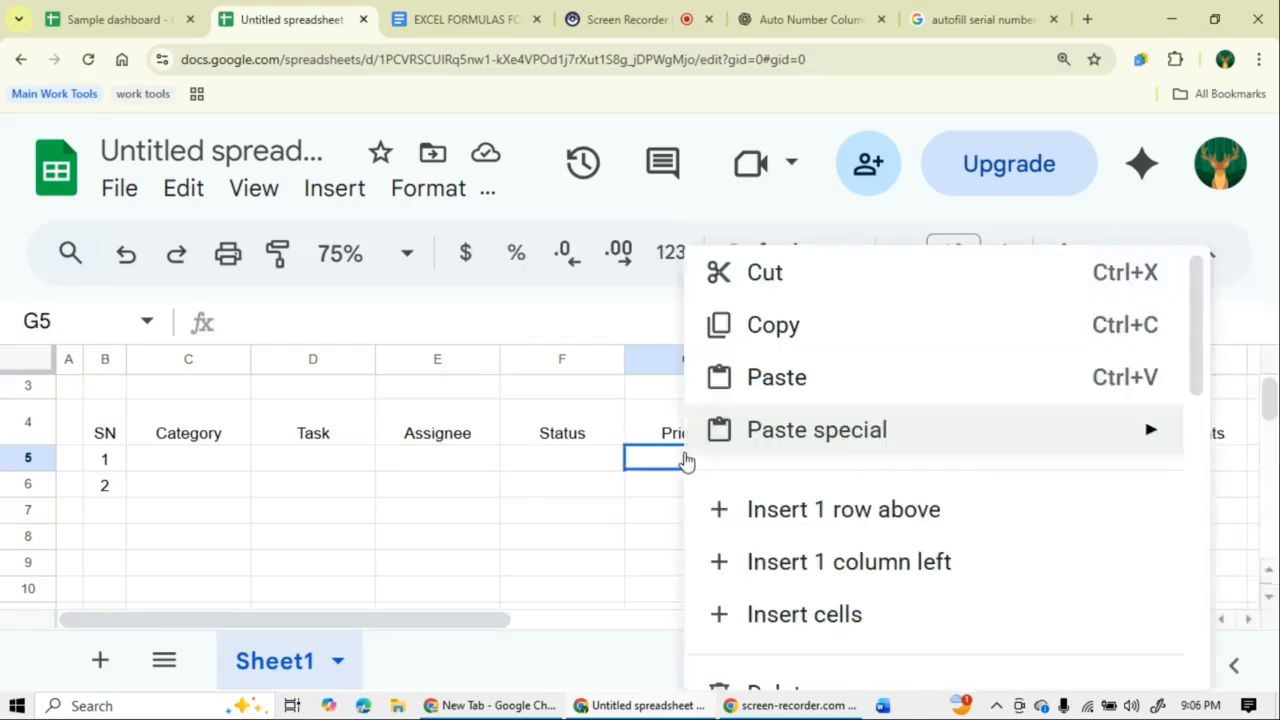
scroll(835, 580, "down", 5)
scroll(835, 580, "down", 3)
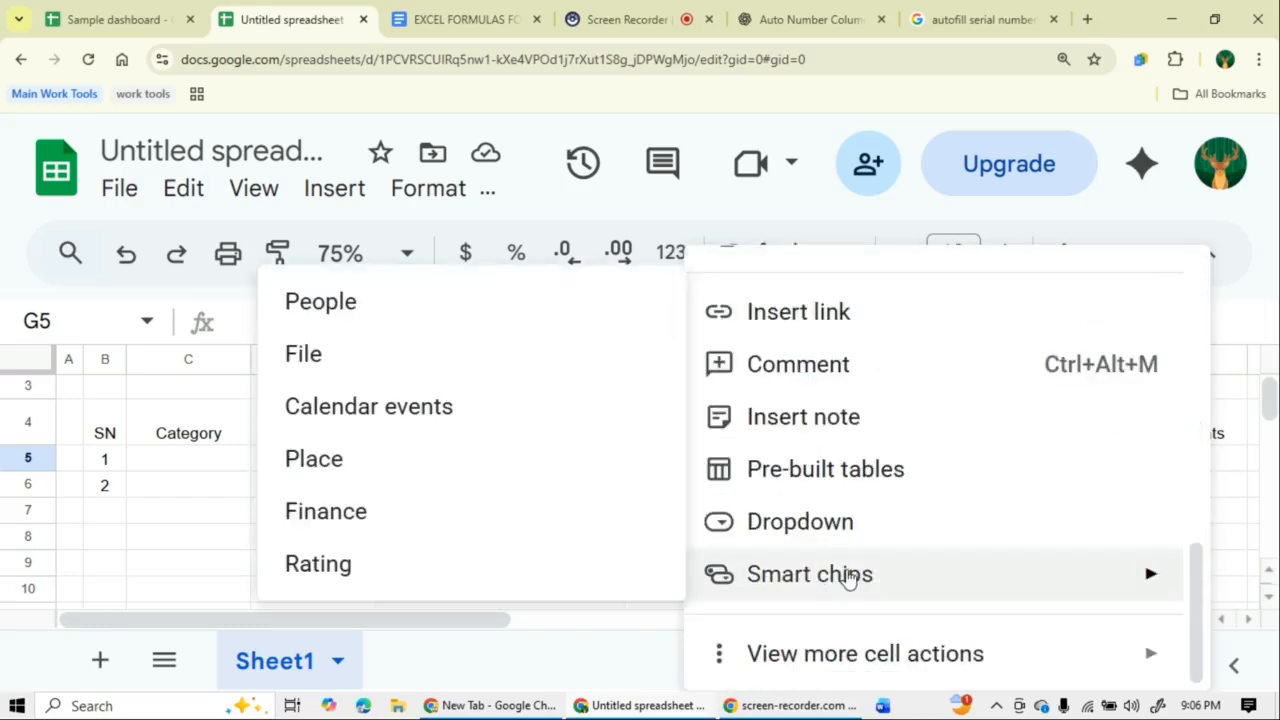
mouse_move(1000, 658)
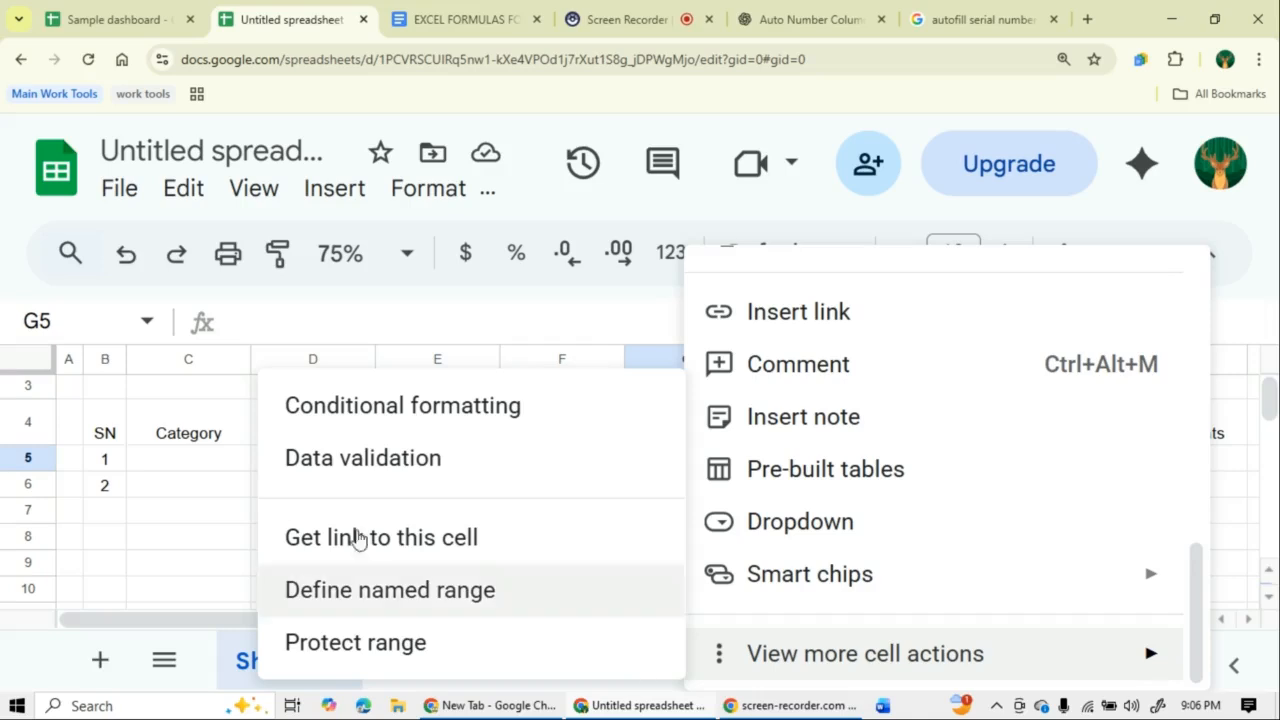
left_click(350, 458)
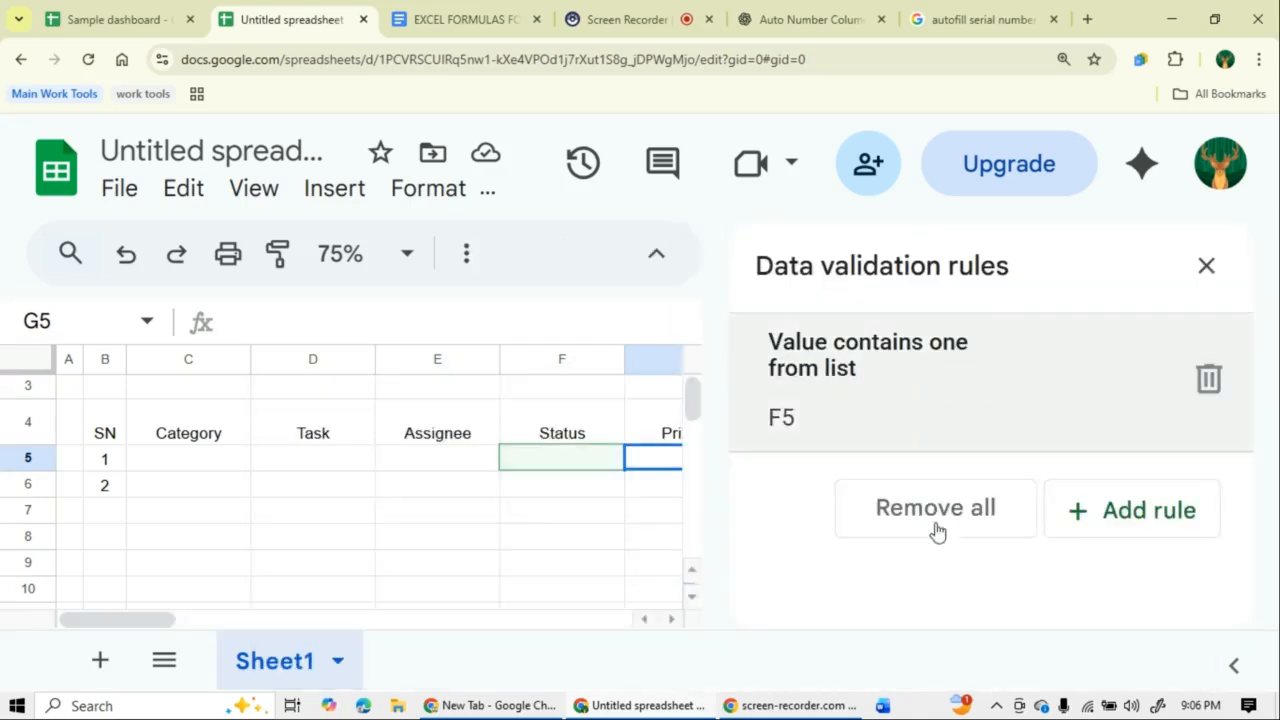
left_click(1149, 530)
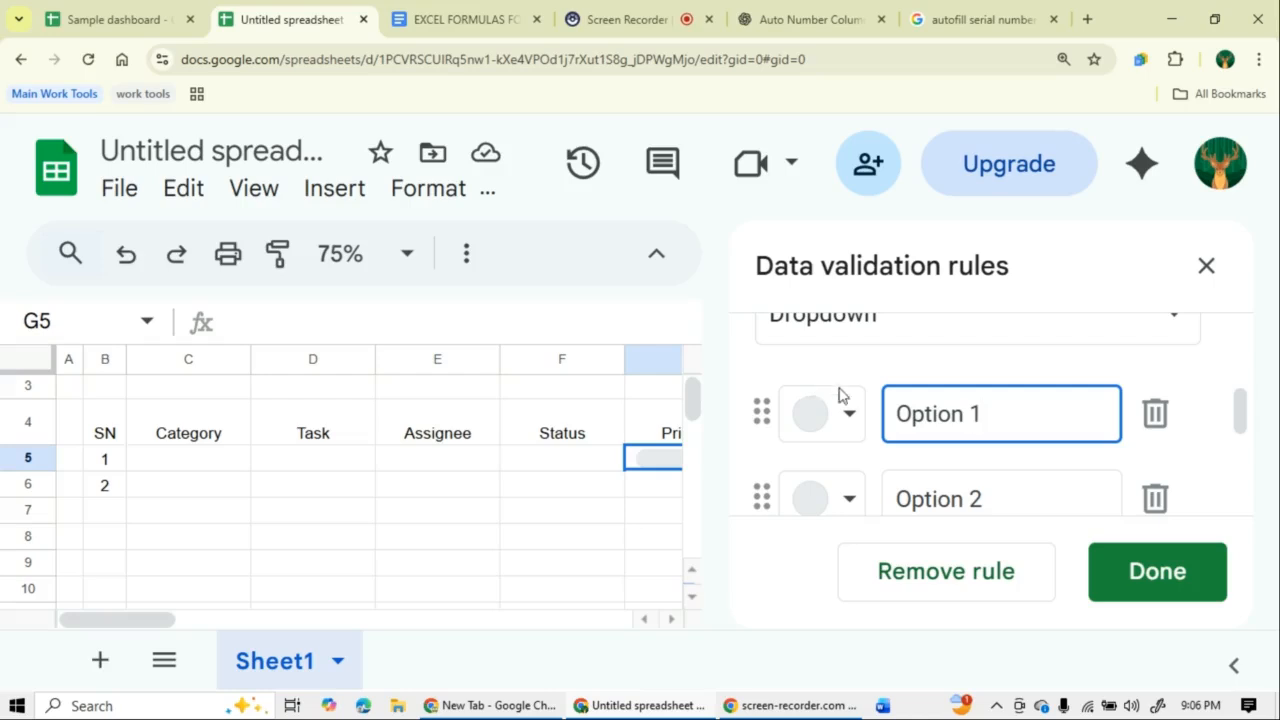
scroll(840, 398, "up", 3)
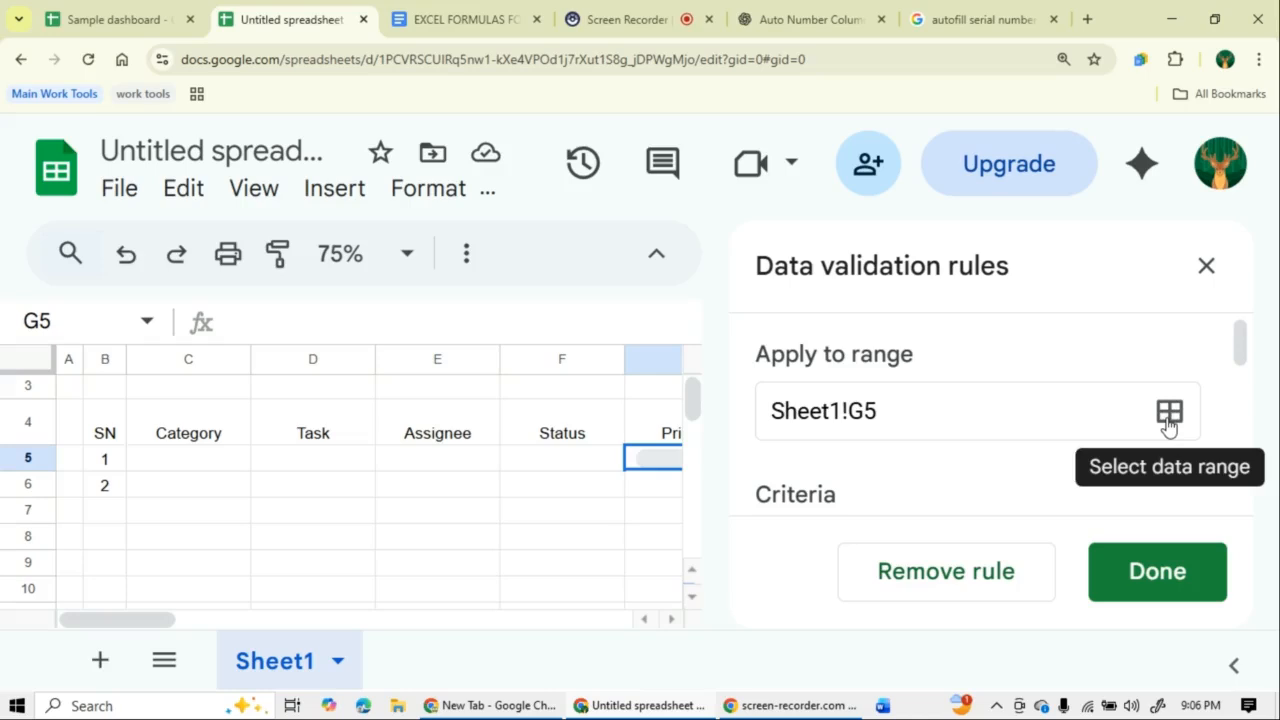
scroll(988, 425, "down", 5)
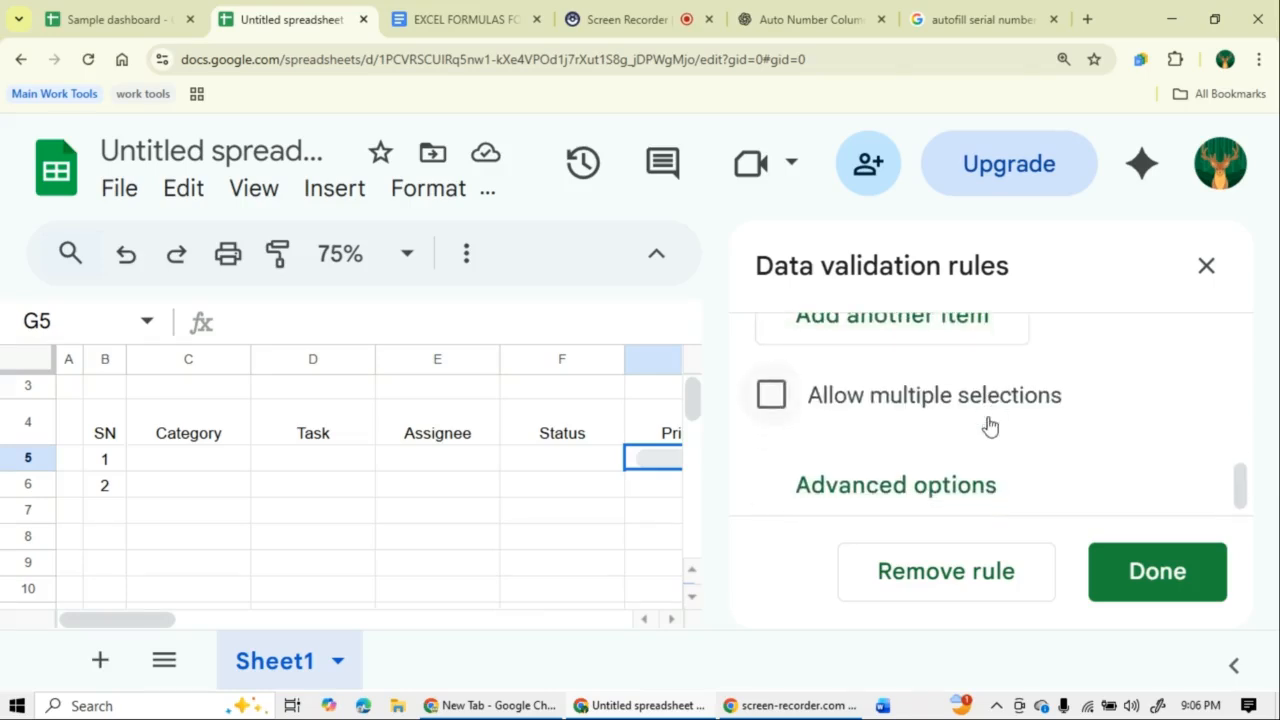
- Extend the Priority rule's range to the rest of the column, as Sheet1!G5:G
scroll(926, 463, "up", 5)
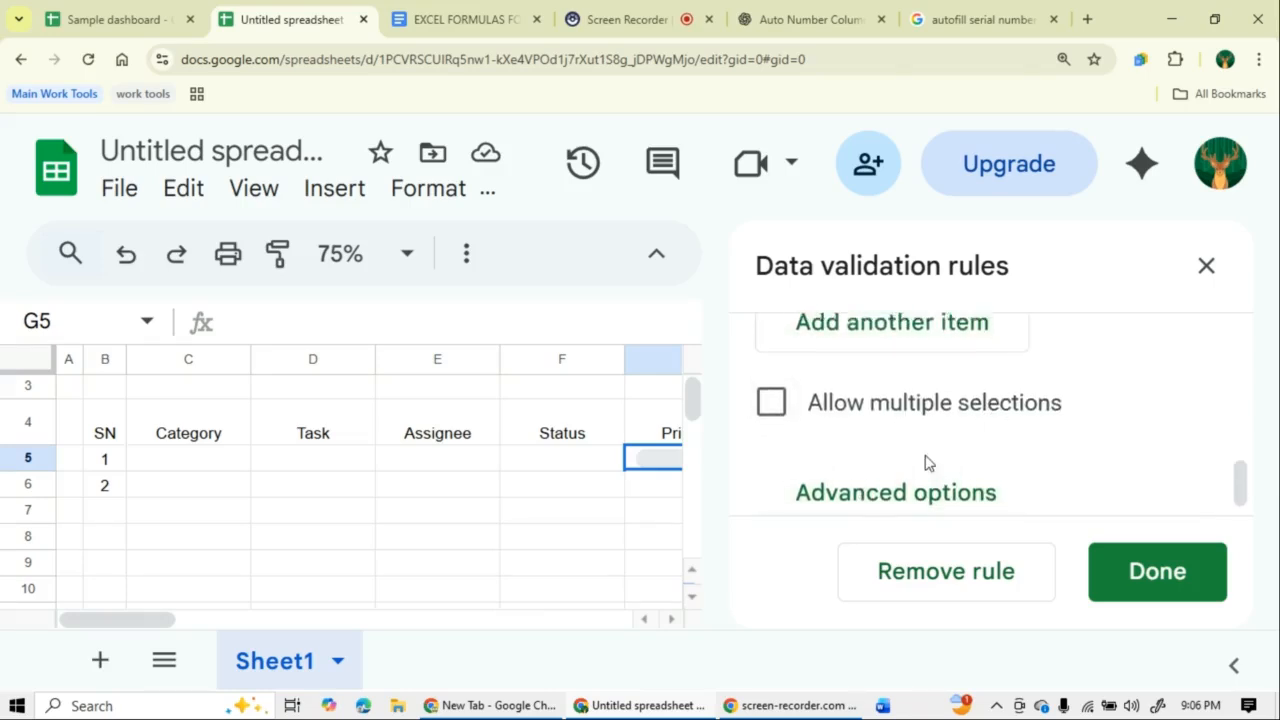
left_click(931, 412)
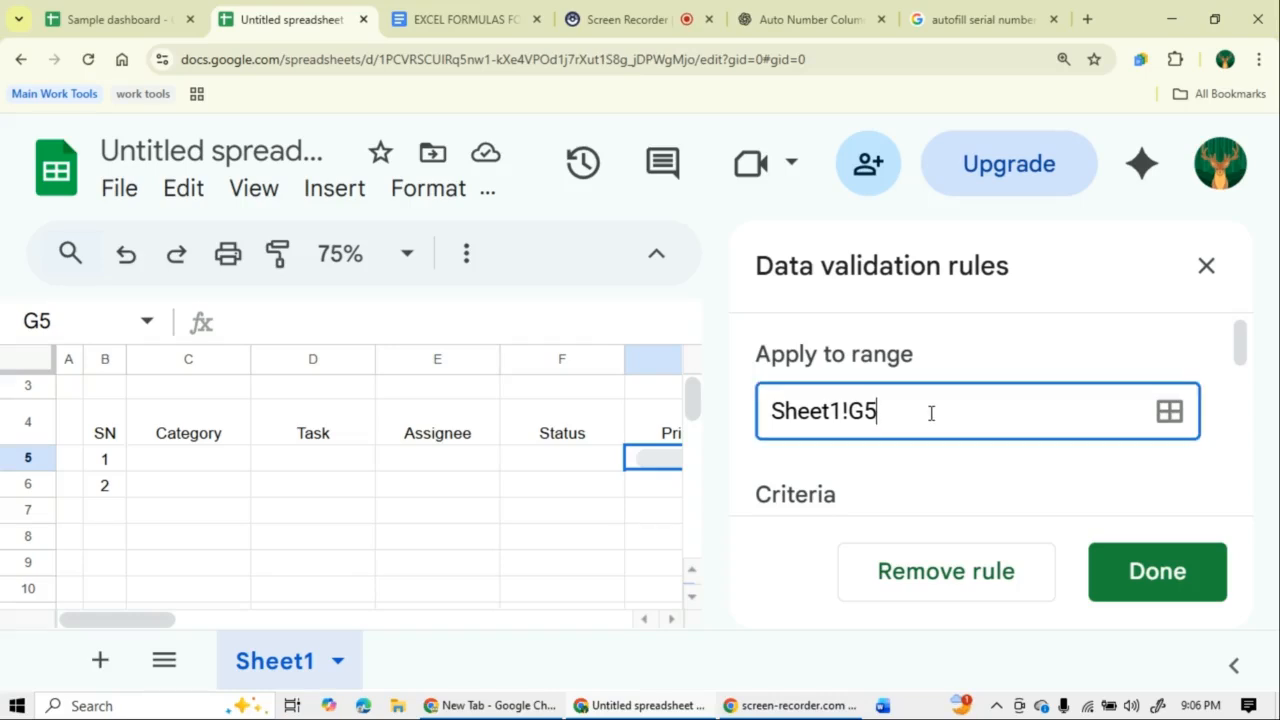
type(":G")
- Name the first Priority dropdown option High and colour it light red
scroll(912, 426, "down", 3)
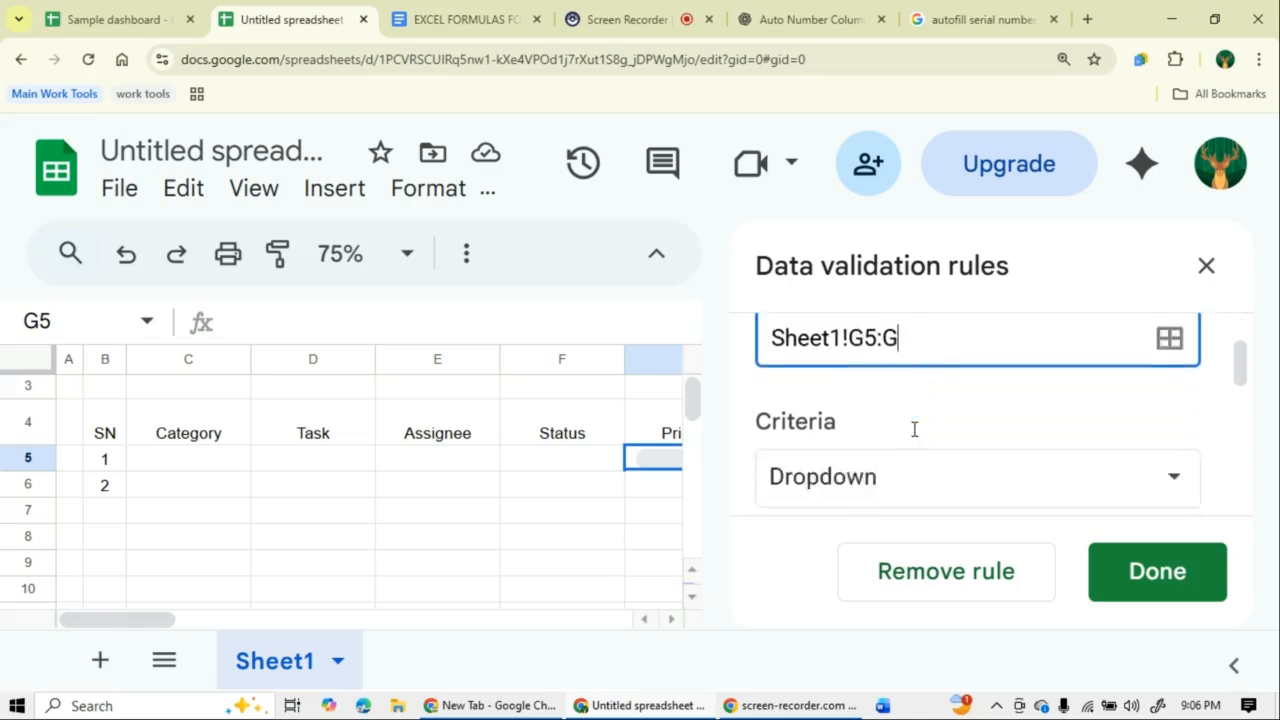
scroll(914, 429, "down", 1)
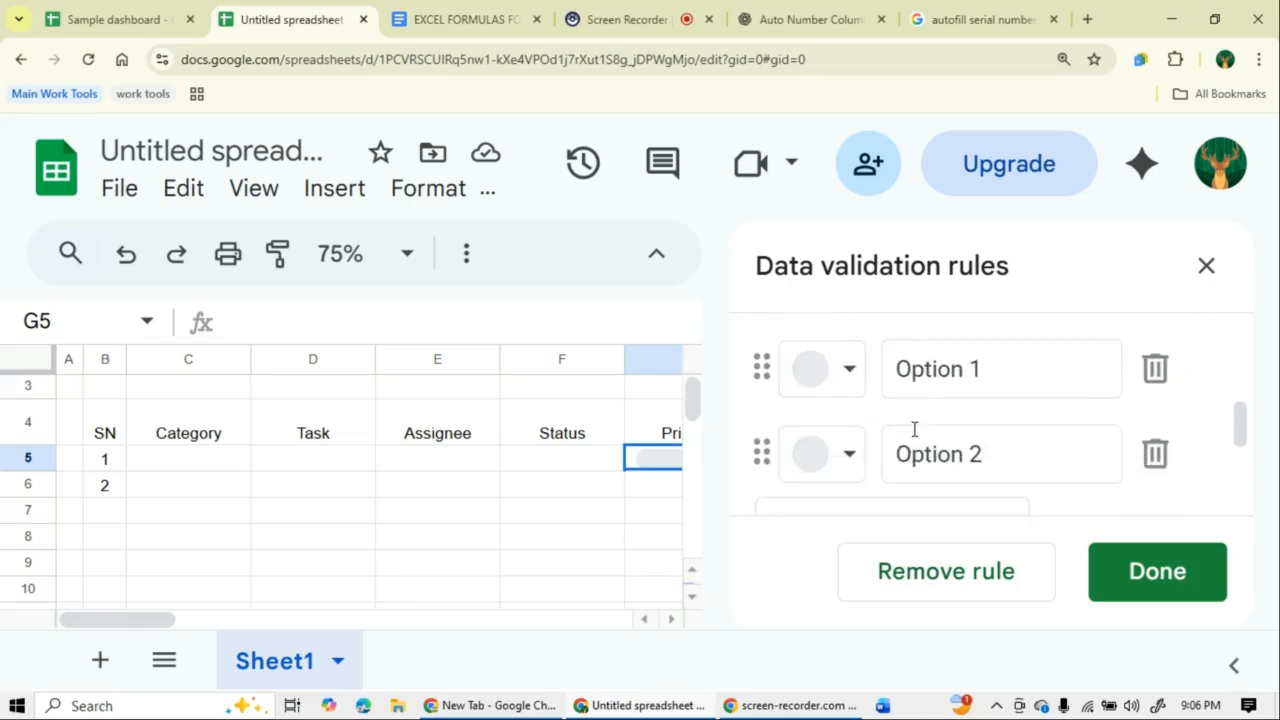
left_click(852, 374)
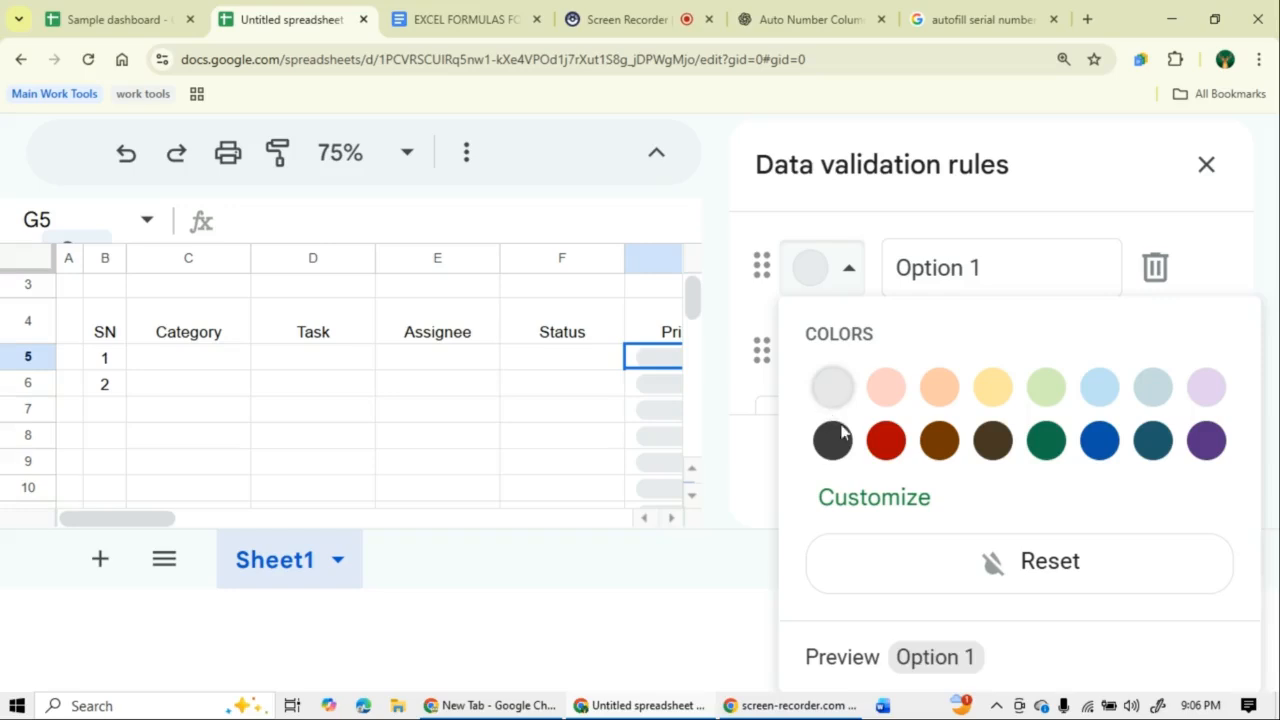
left_click(892, 447)
left_click(893, 450)
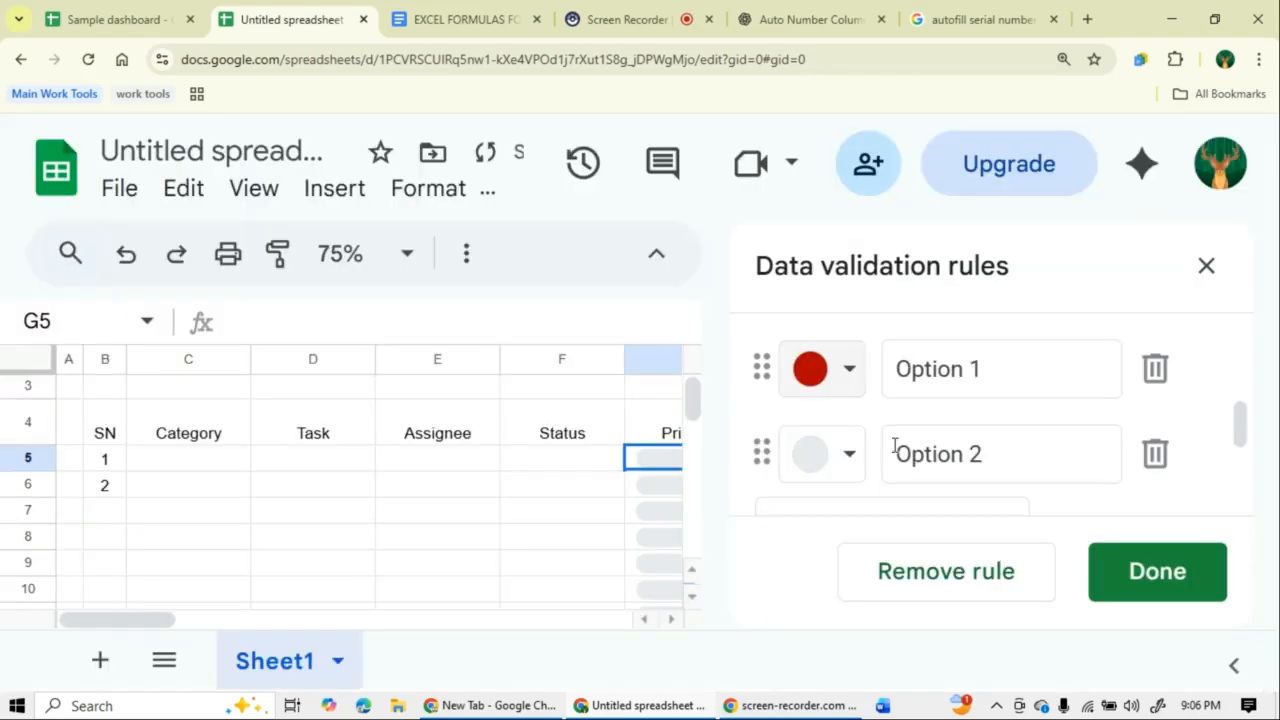
left_click(845, 370)
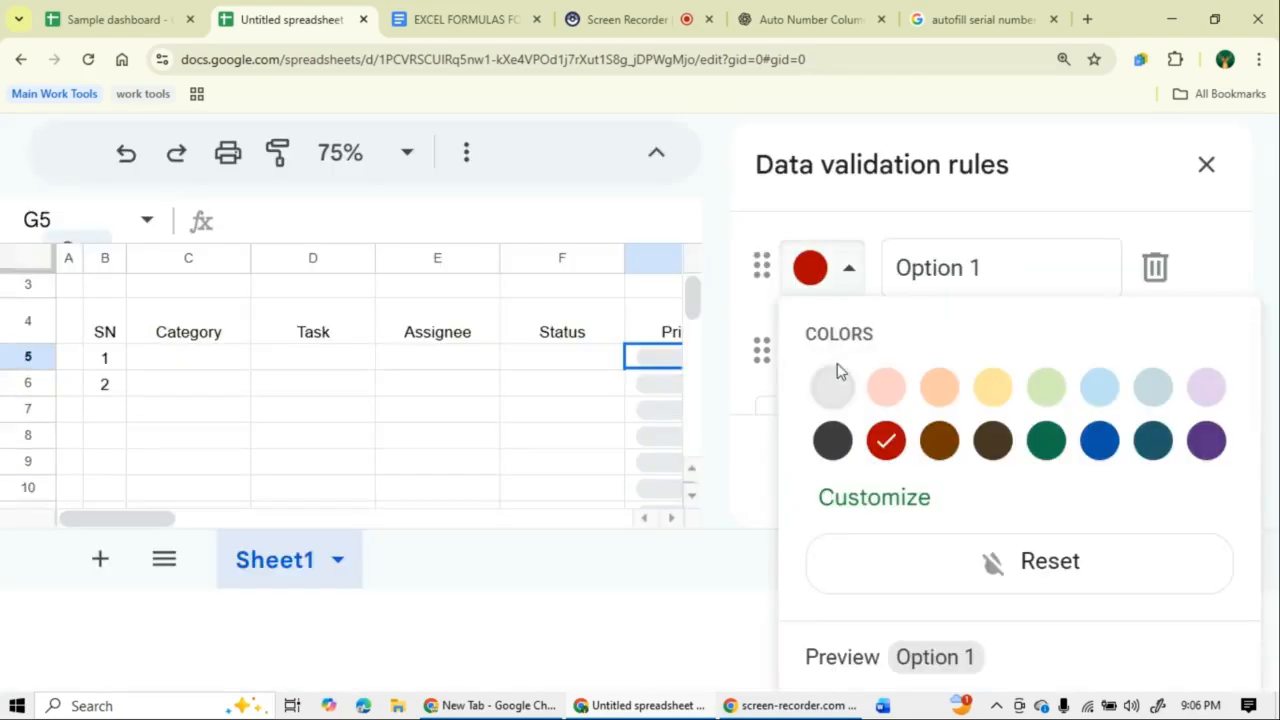
left_click(894, 400)
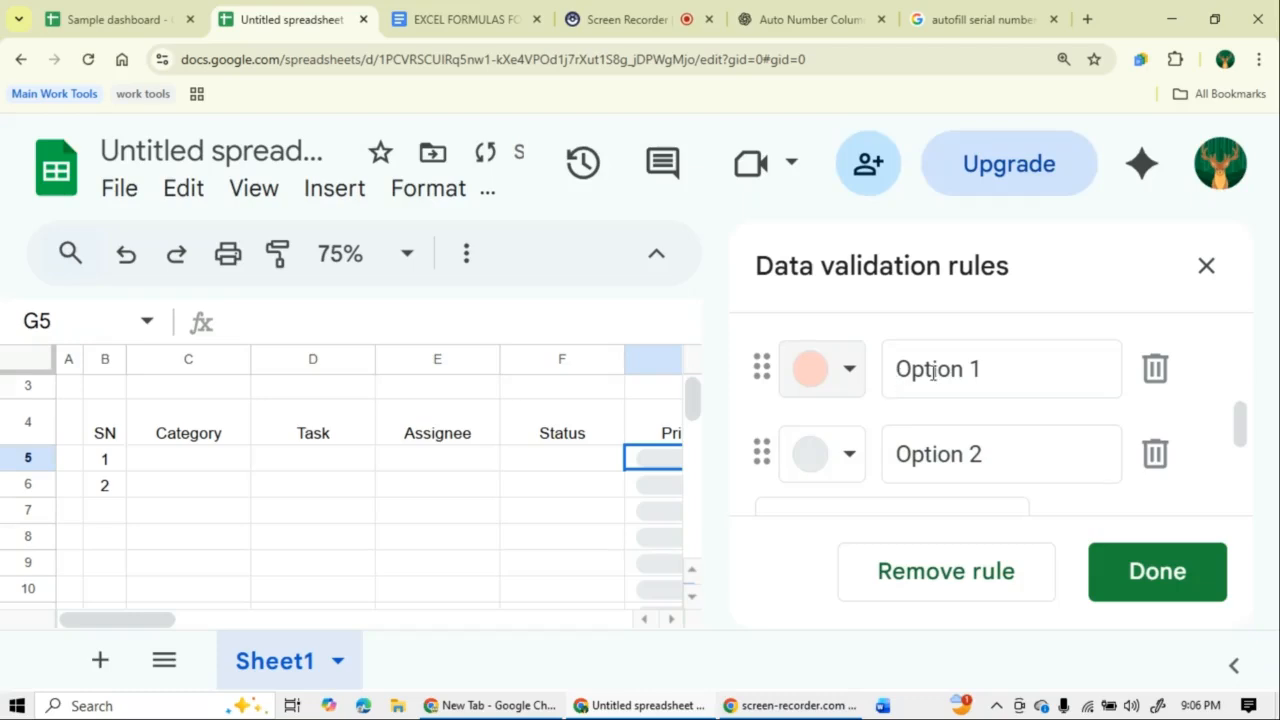
left_click(948, 376)
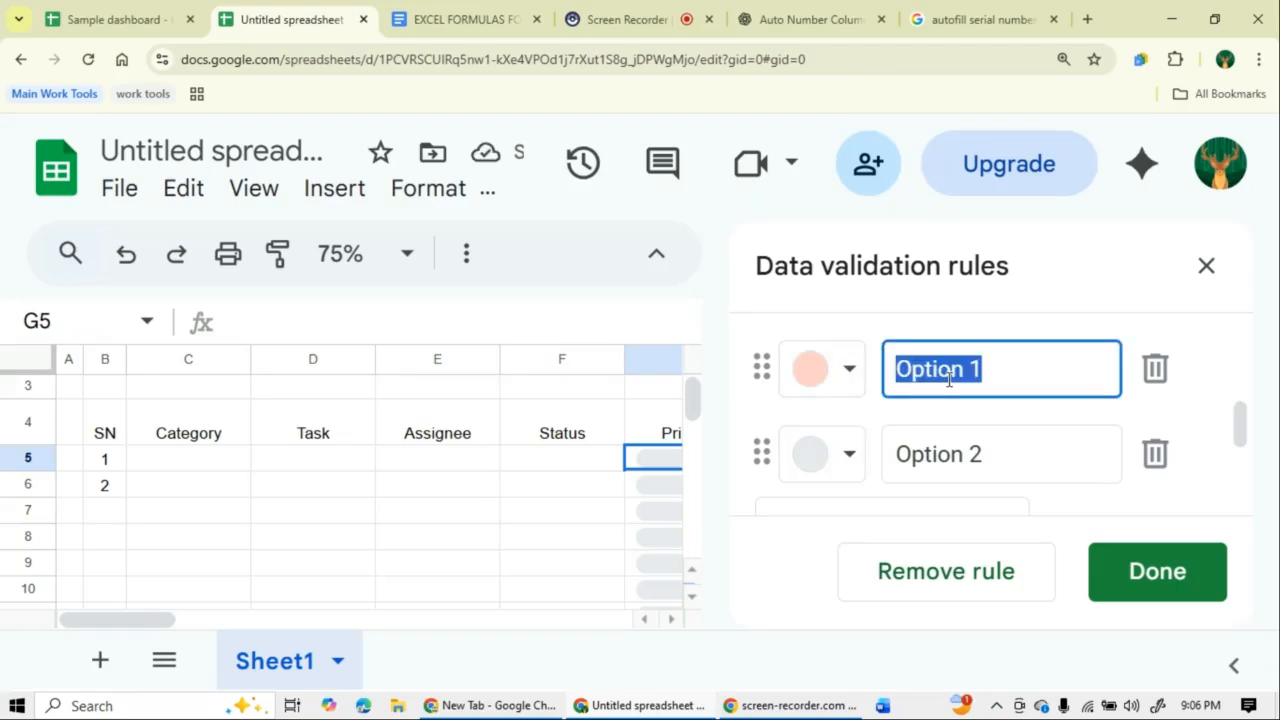
type("High")
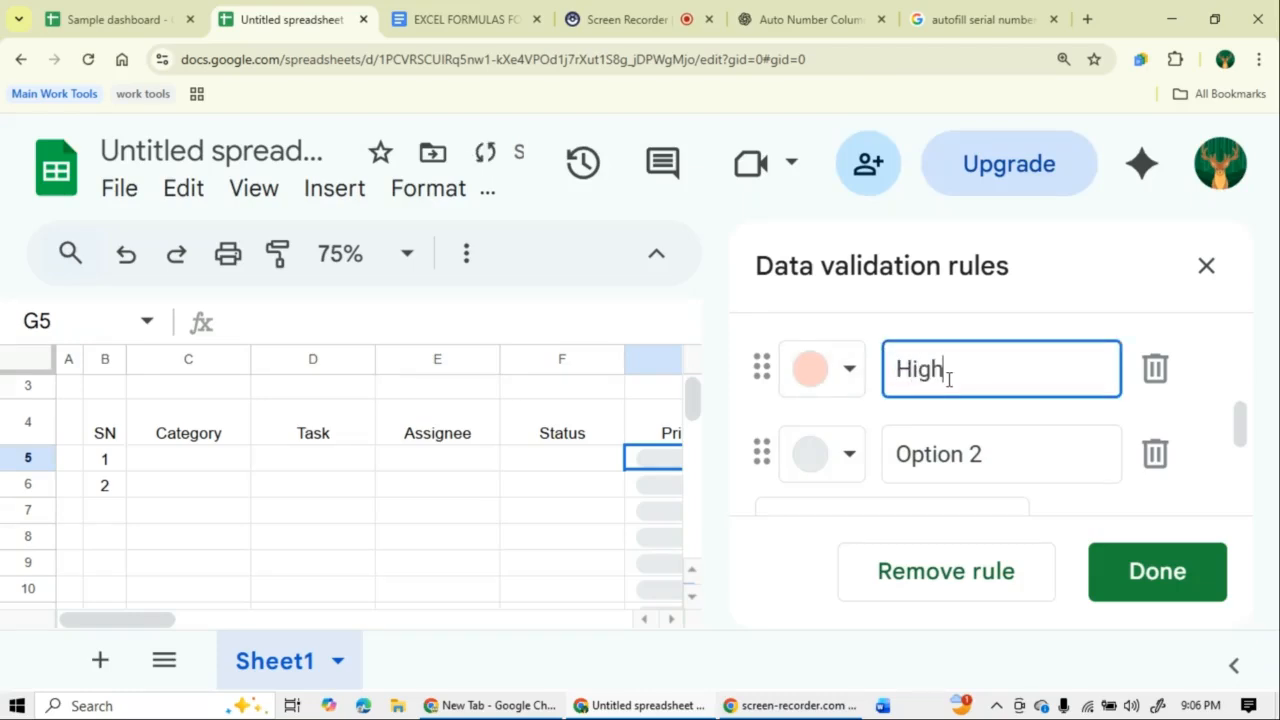
- Colour the second Priority dropdown option light purple and name it Medium
left_click(849, 455)
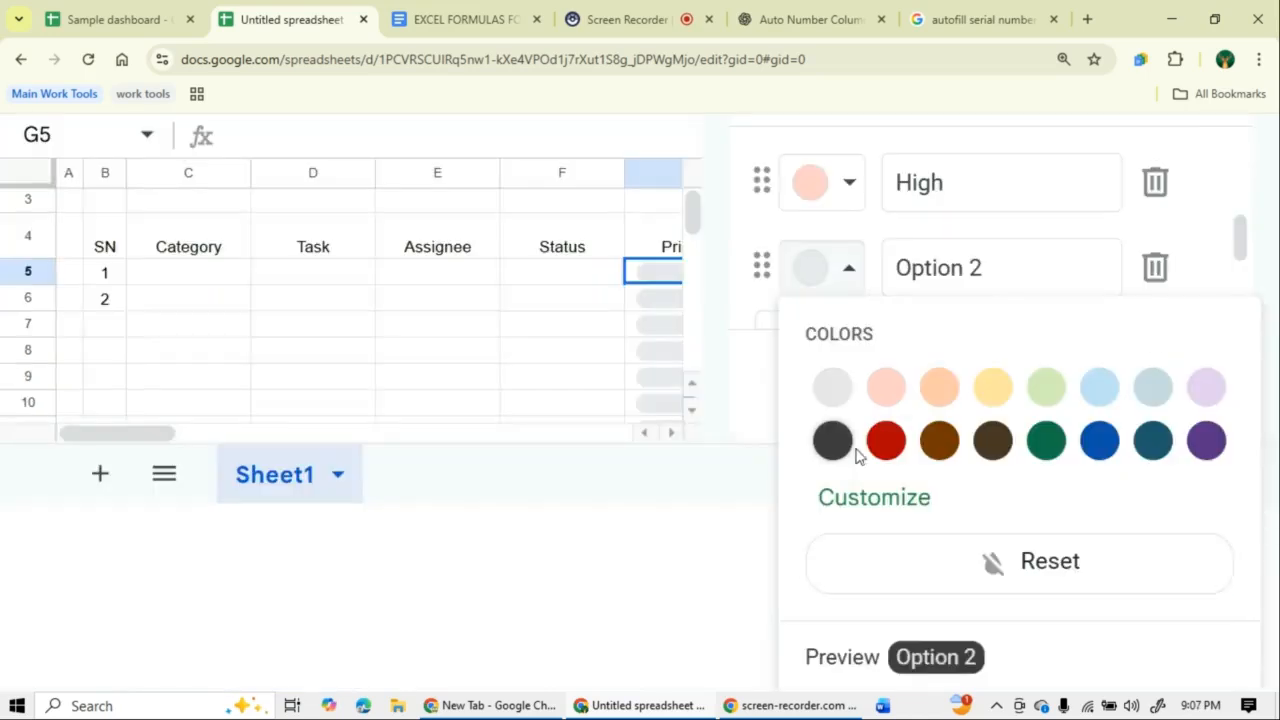
left_click(1208, 395)
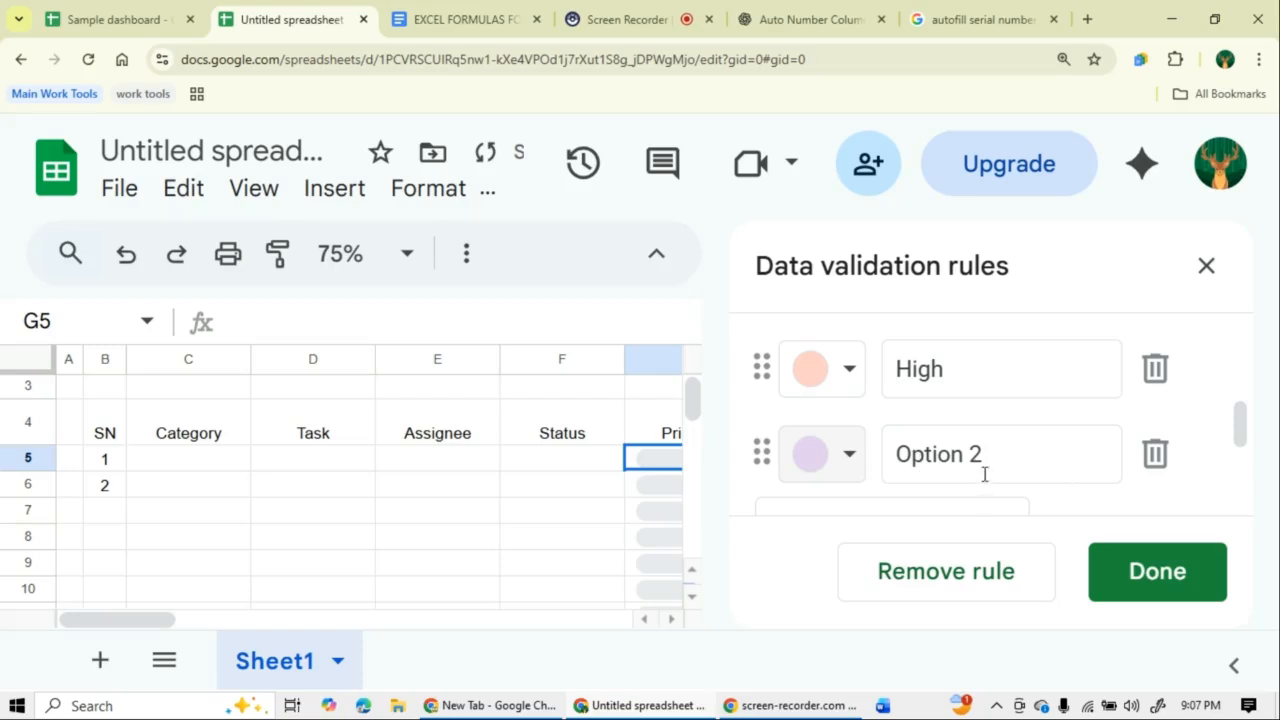
left_click(973, 454)
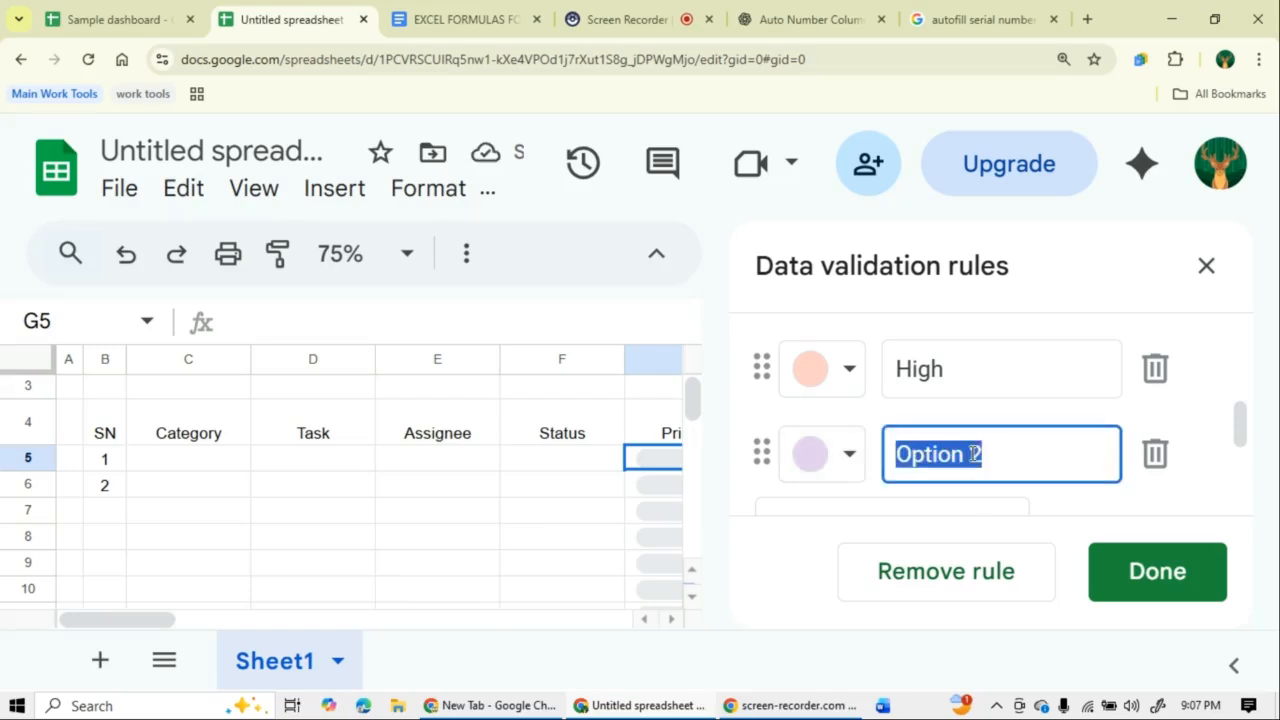
type("Medium")
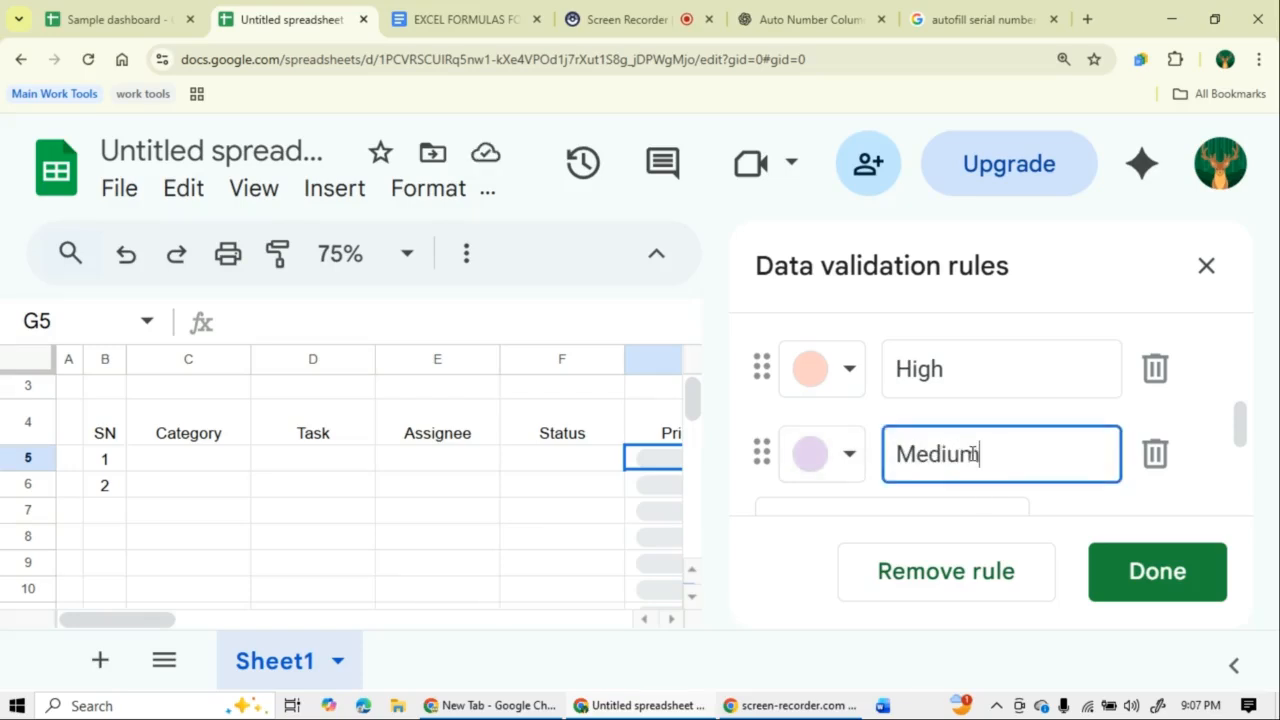
- Add a third Priority dropdown item named Low and colour it light blue
scroll(860, 384, "down", 2)
scroll(855, 380, "up", 1)
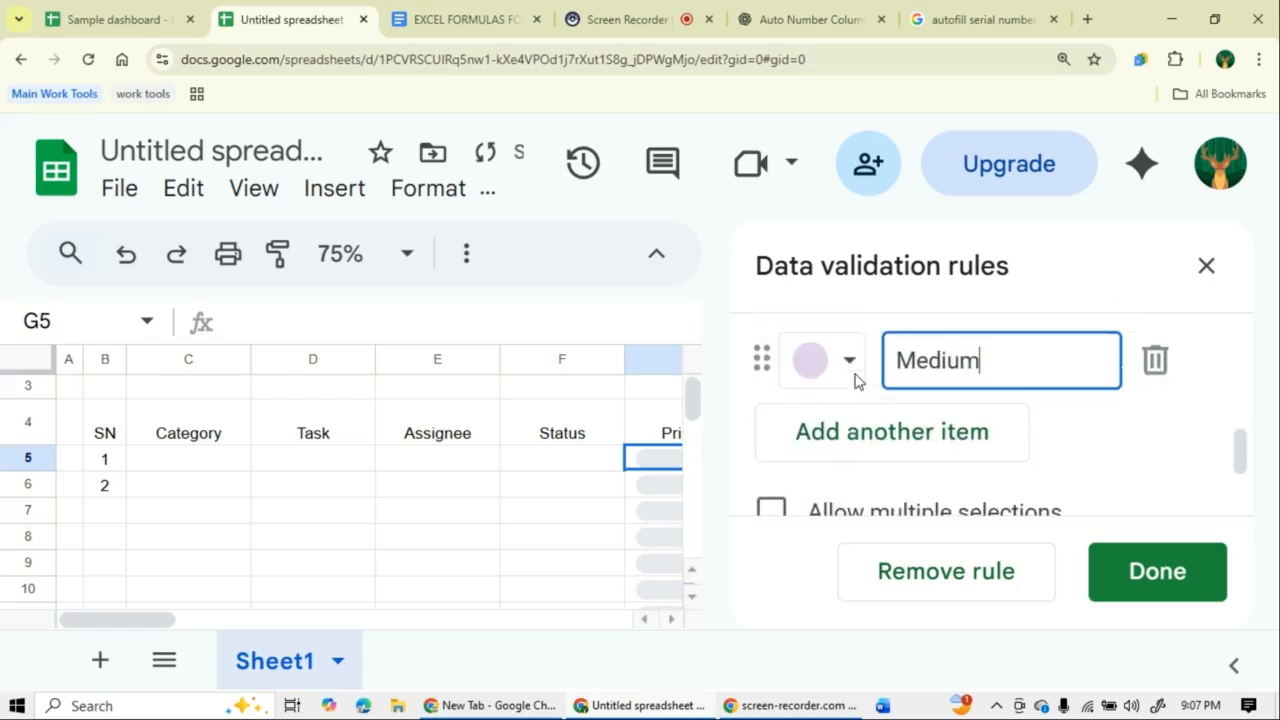
left_click(850, 431)
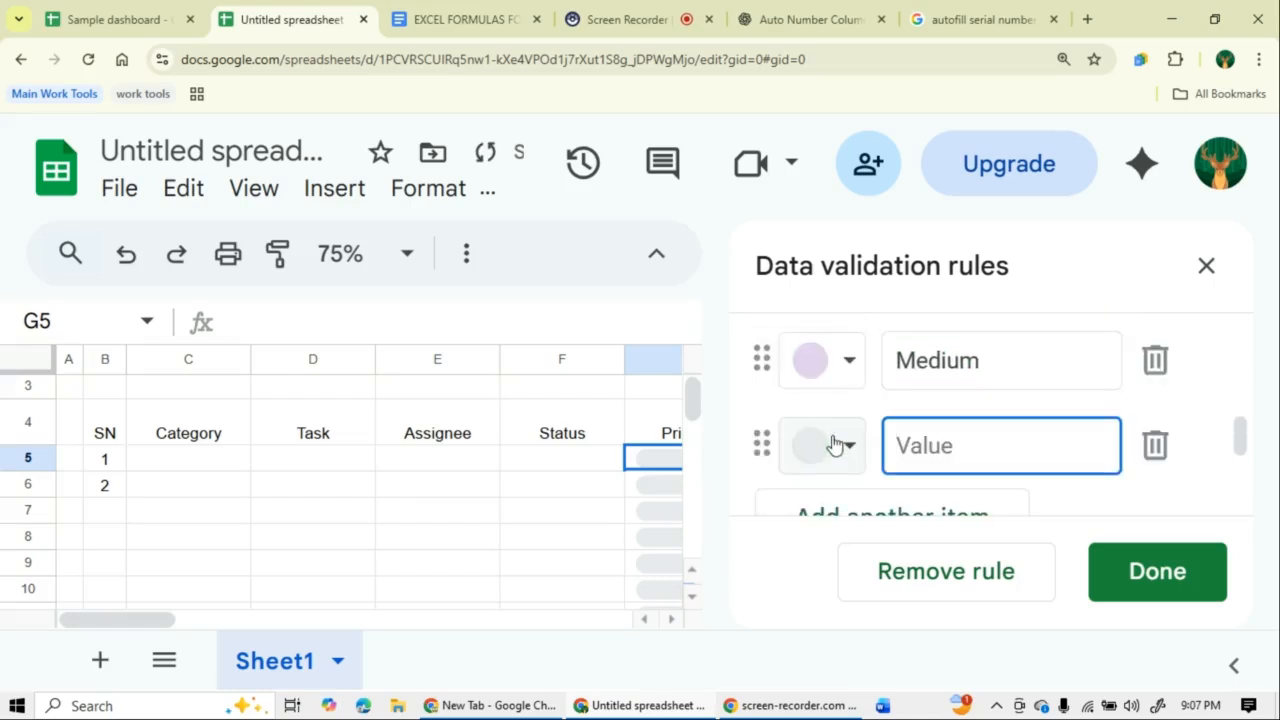
left_click(831, 444)
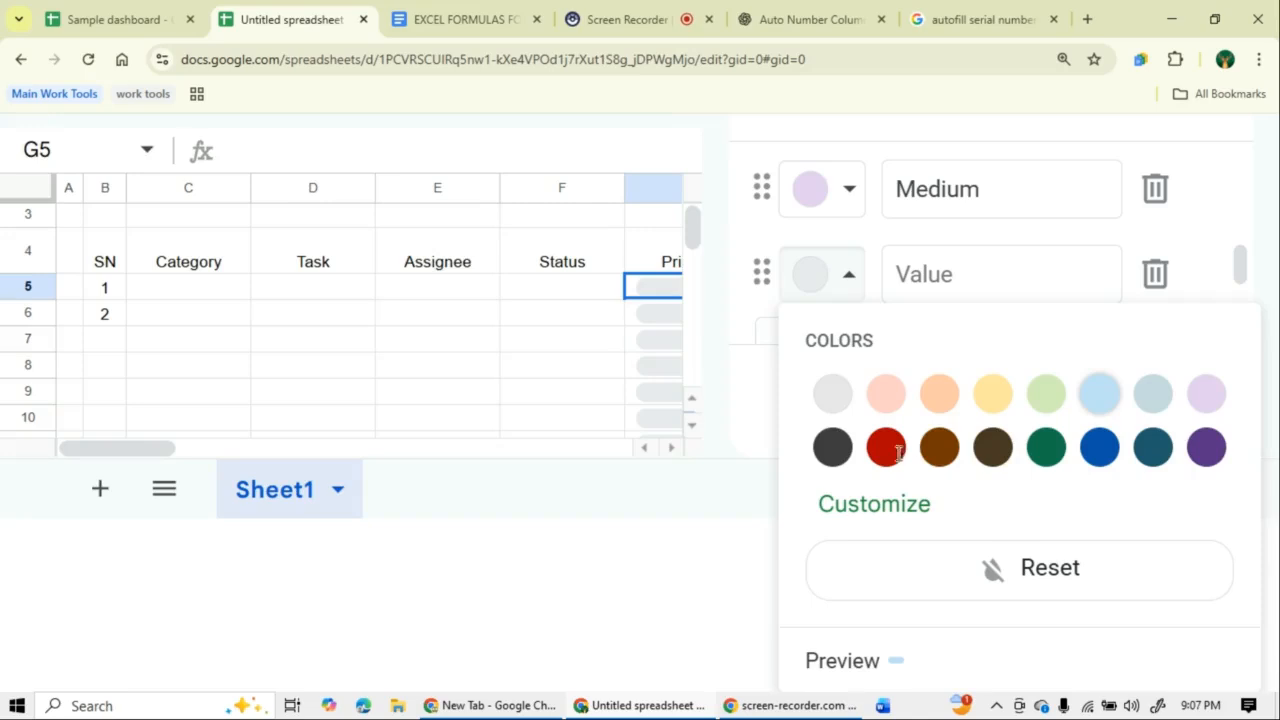
left_click(886, 448)
left_click(978, 450)
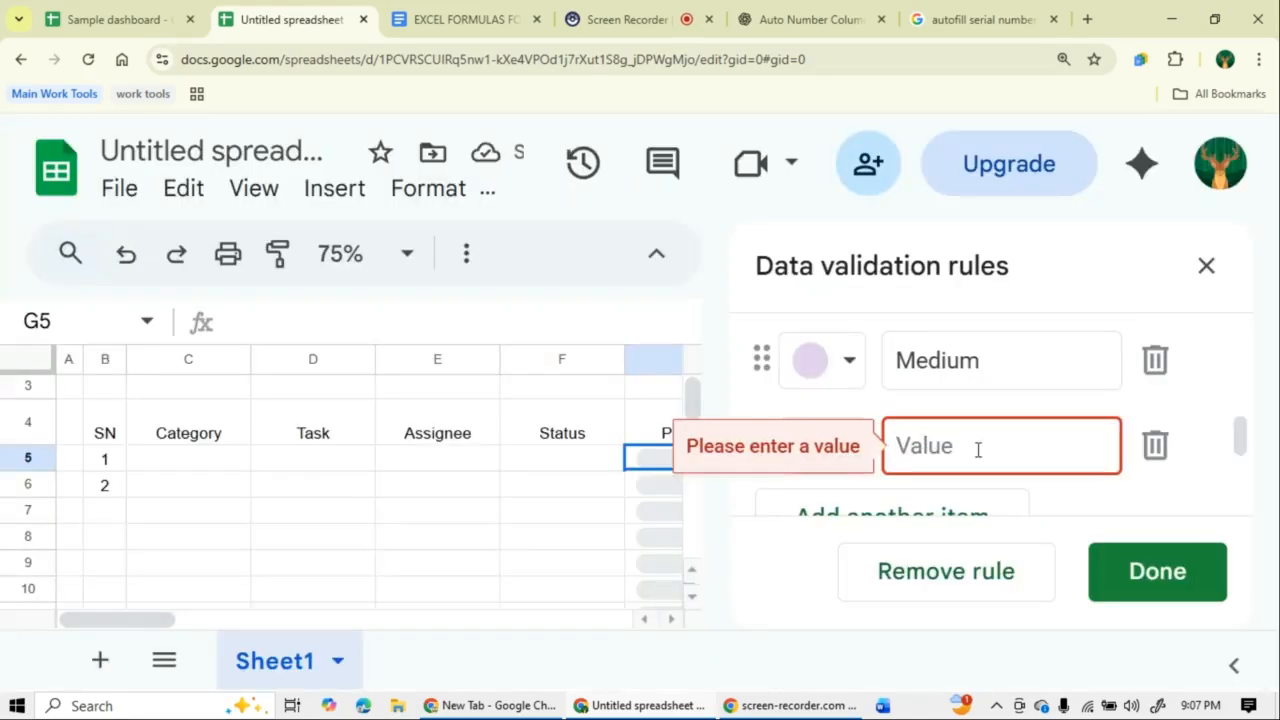
type("Low")
left_click(1005, 400)
- Set the Priority dropdown's display style to plain text and save the rule
scroll(903, 449, "down", 1)
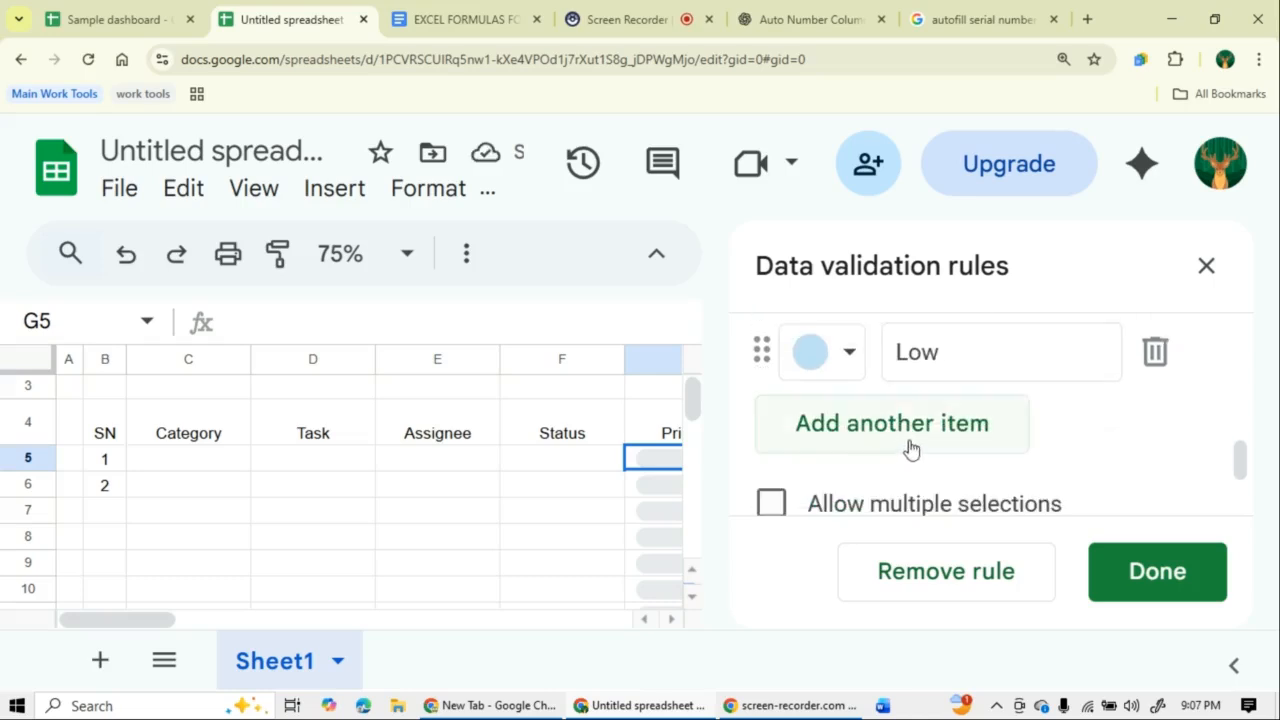
scroll(1112, 460, "down", 1)
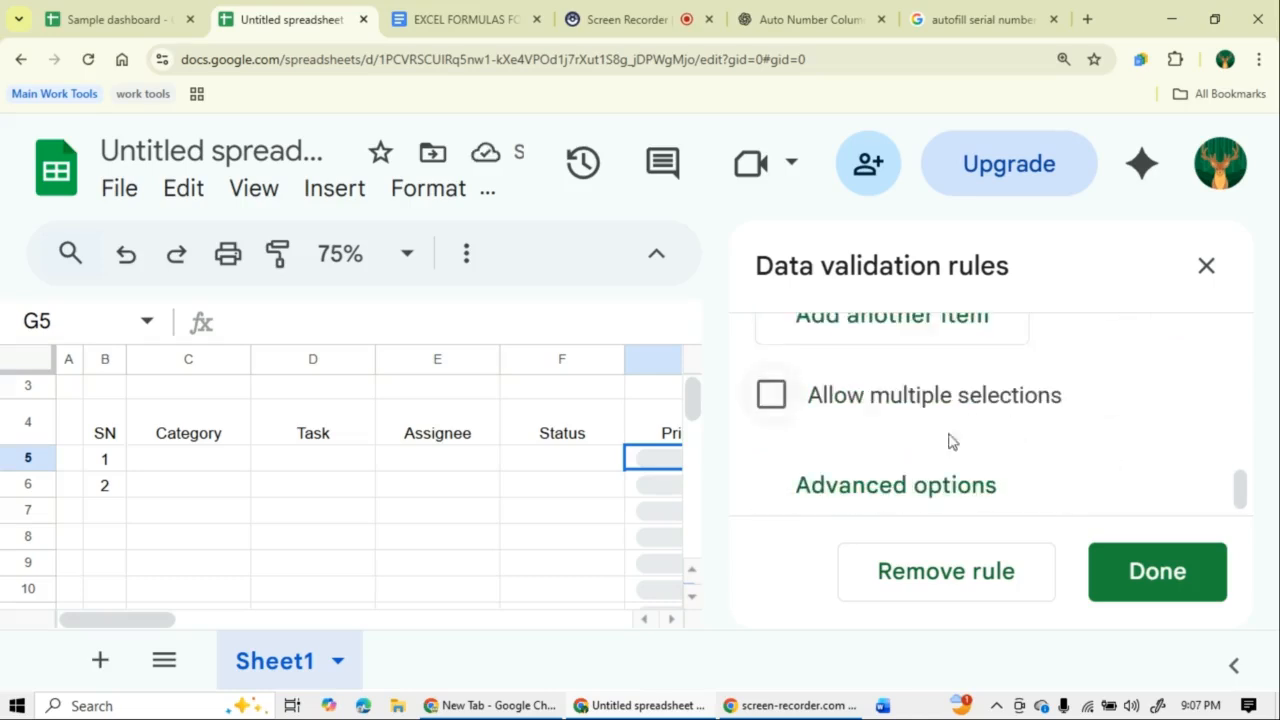
scroll(943, 443, "down", 2)
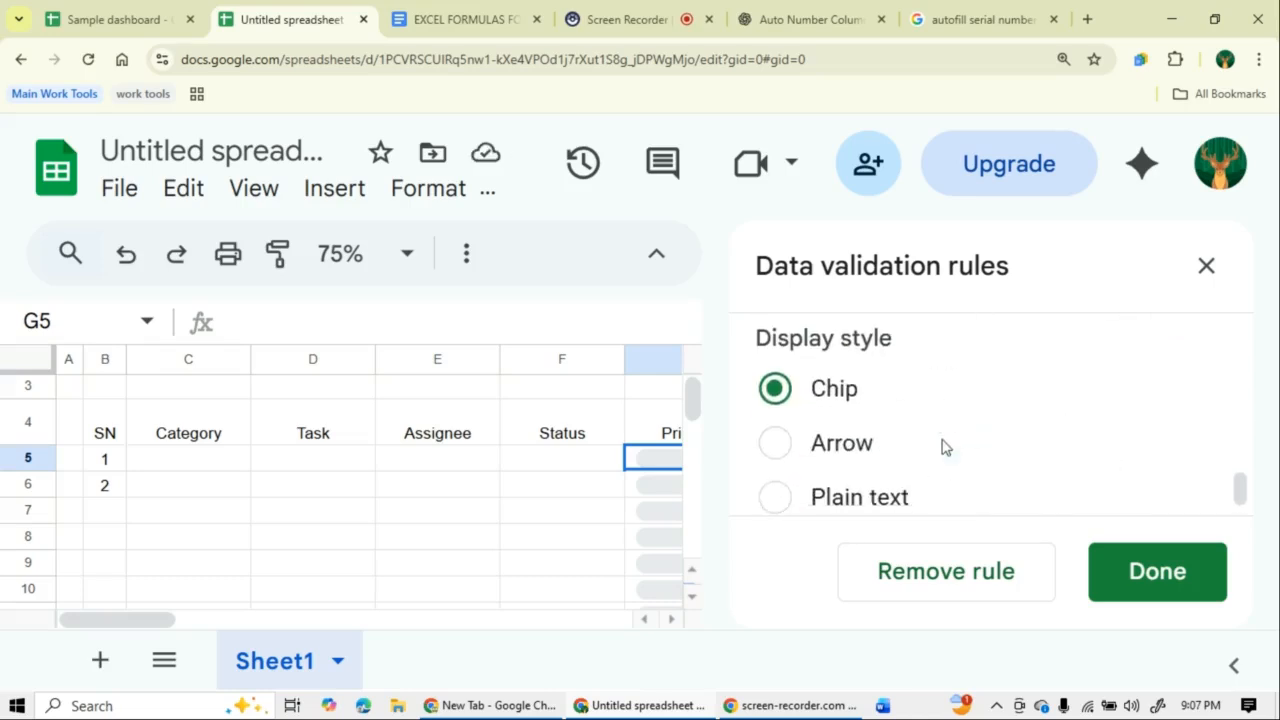
left_click(794, 504)
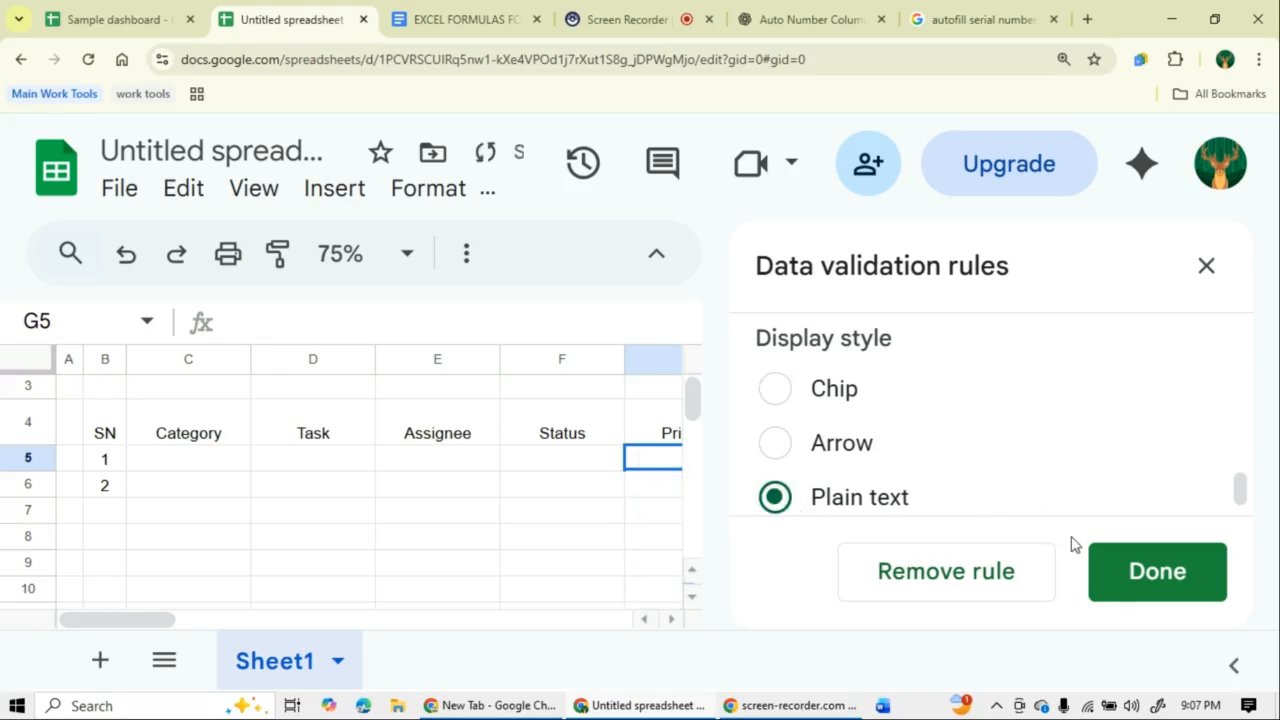
left_click(1135, 572)
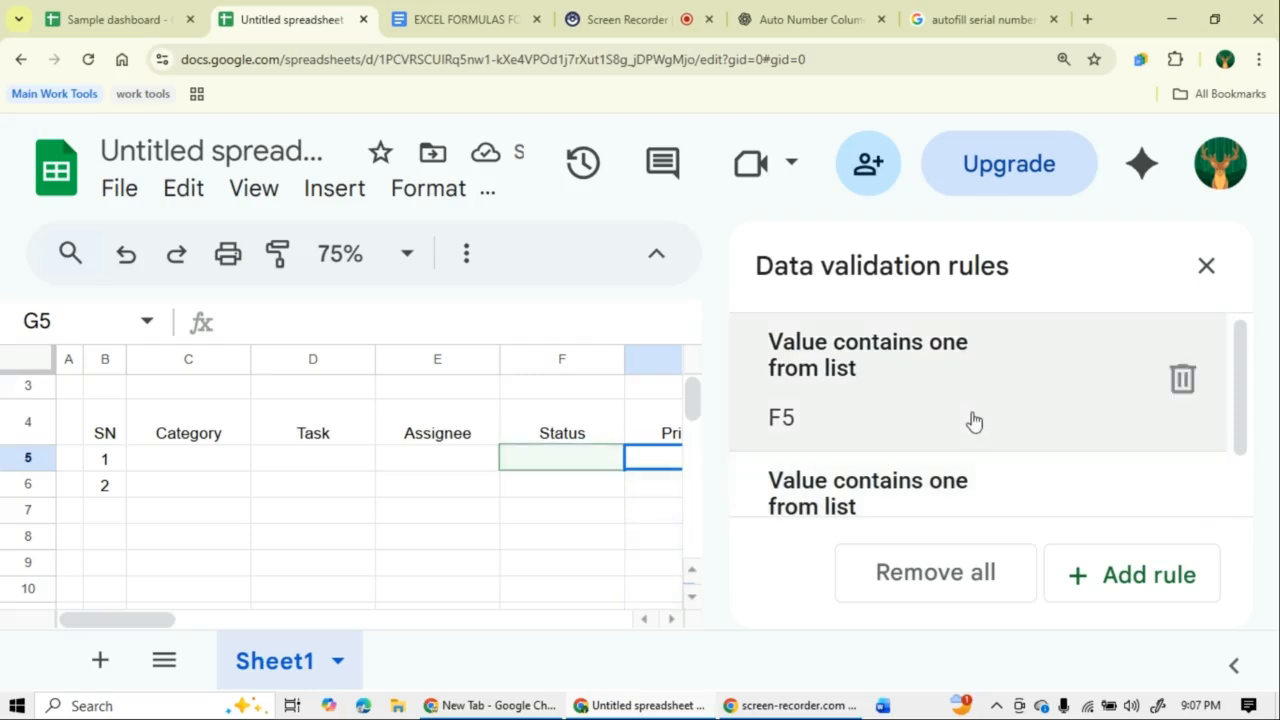
- Extend the Status rule on F5 to the range Sheet1!F5:F, save it and close the validation settings
left_click(880, 418)
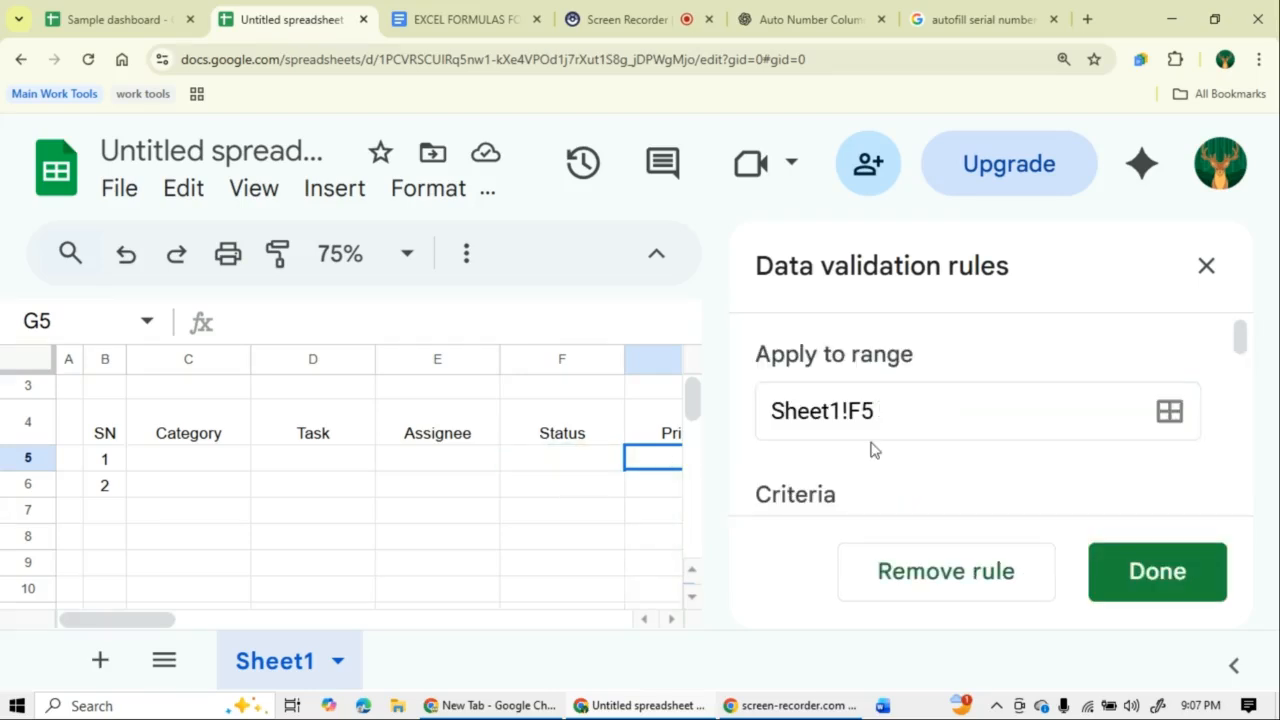
left_click(893, 411)
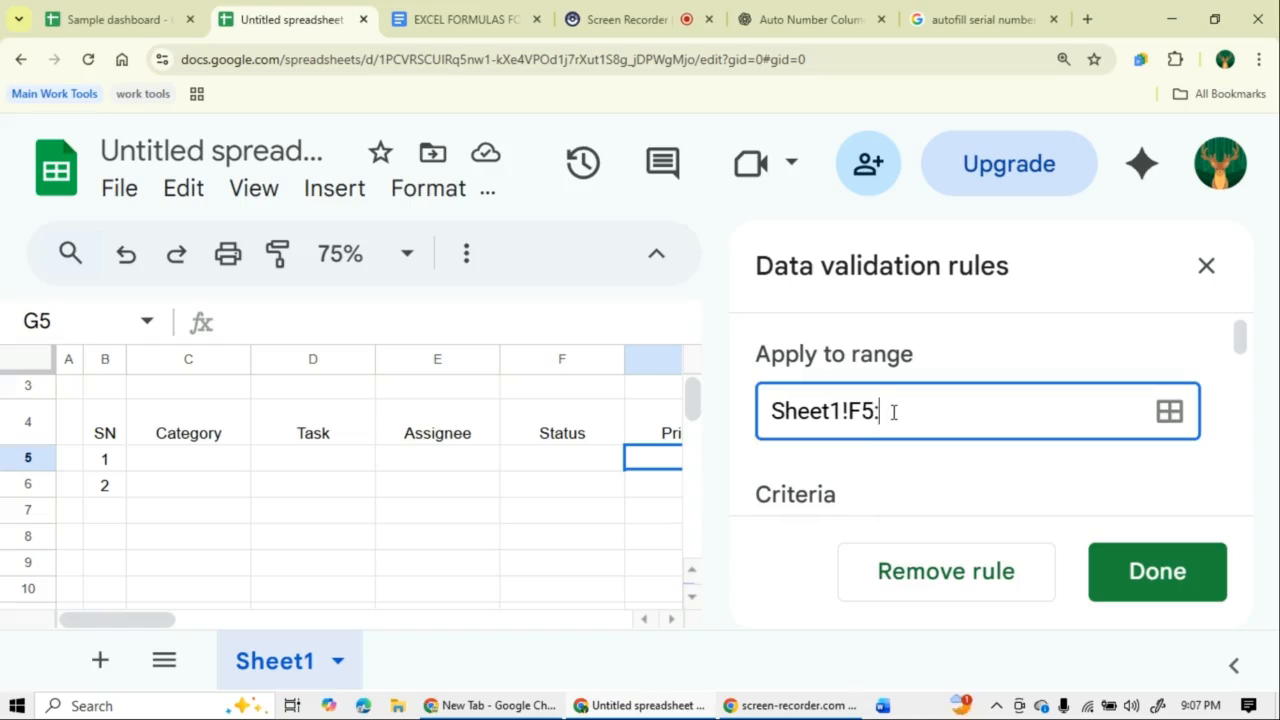
type(":F")
left_click(1125, 574)
mouse_move(989, 429)
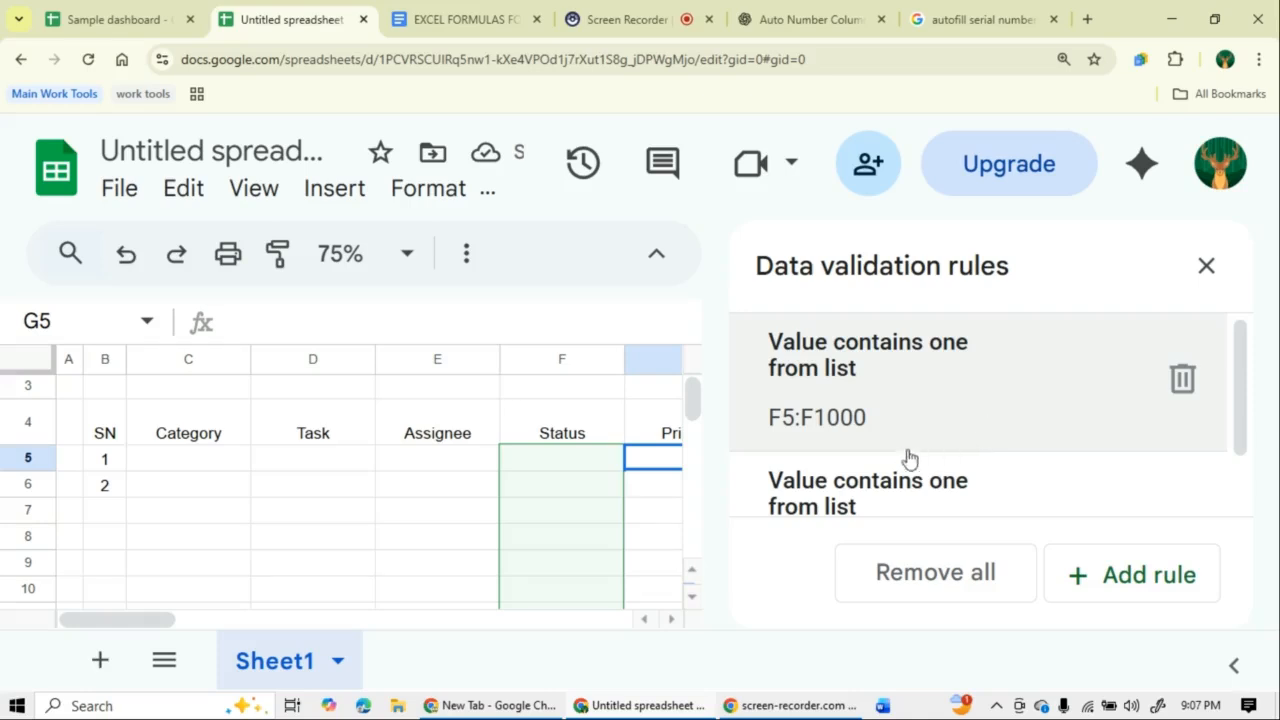
scroll(995, 483, "down", 2)
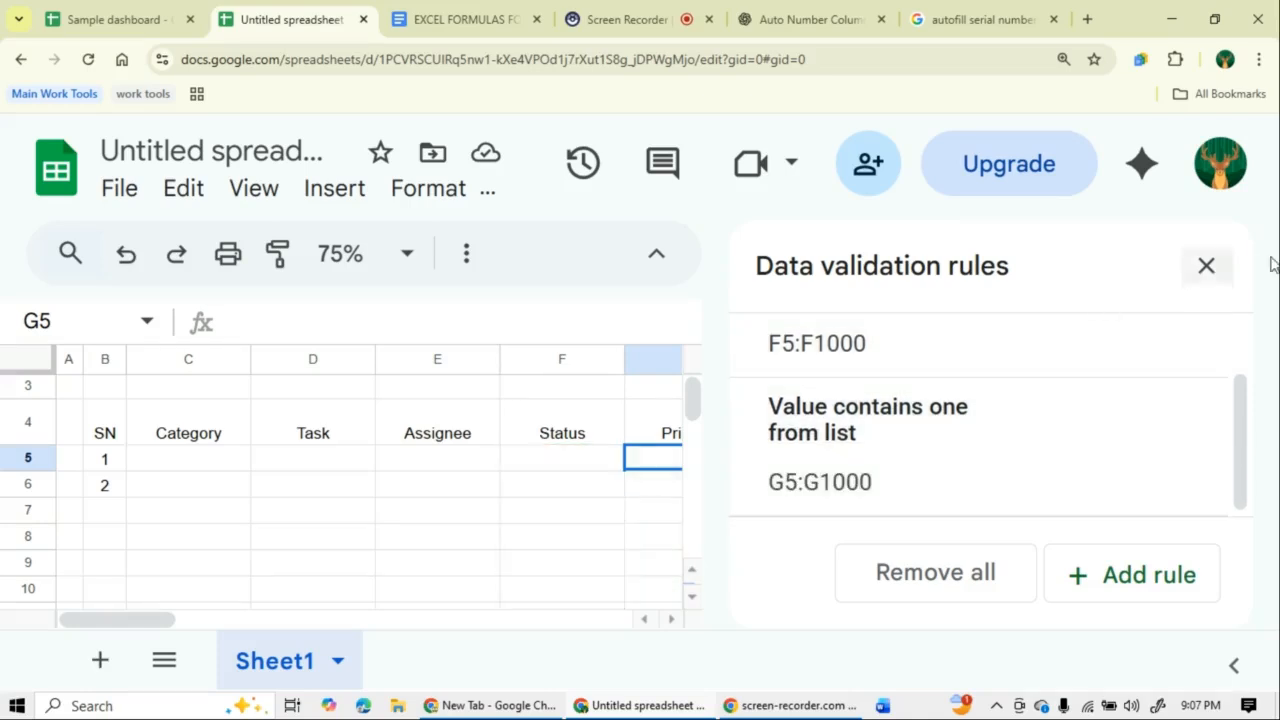
left_click(1205, 266)
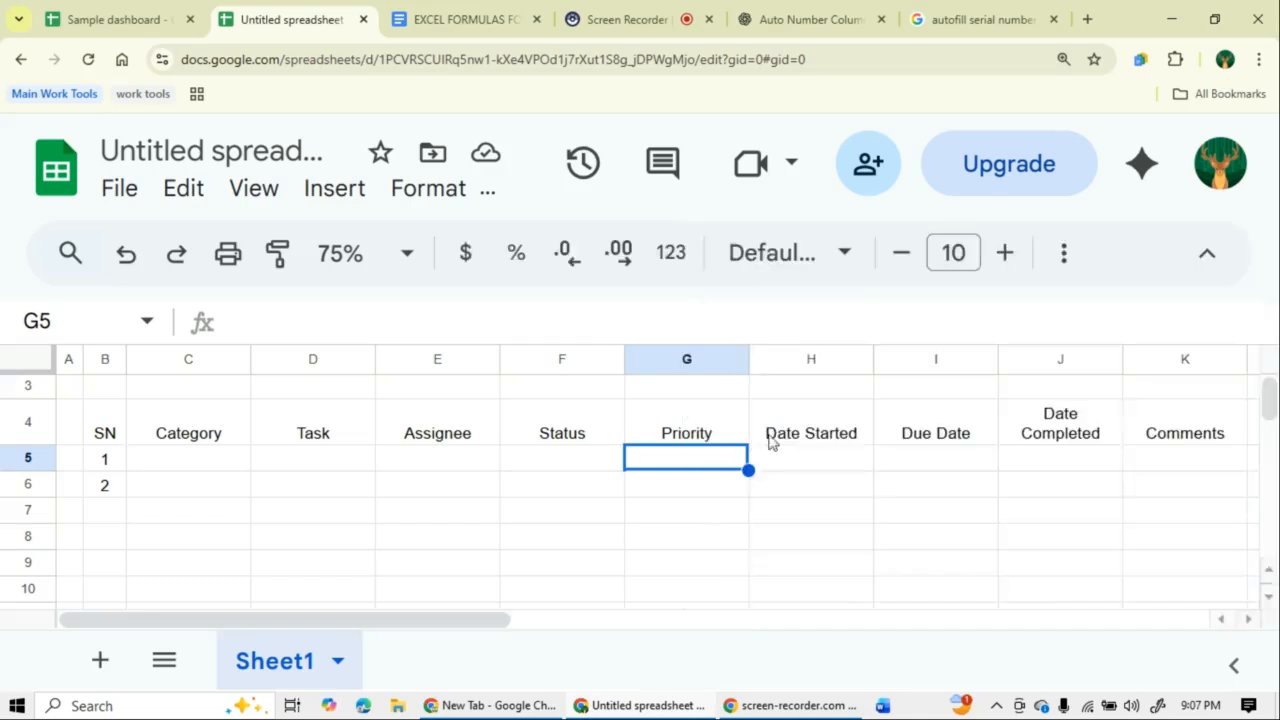
- Apply the custom date format of month name and day (August 5) to the three date columns, H5:J1000
left_click(792, 460)
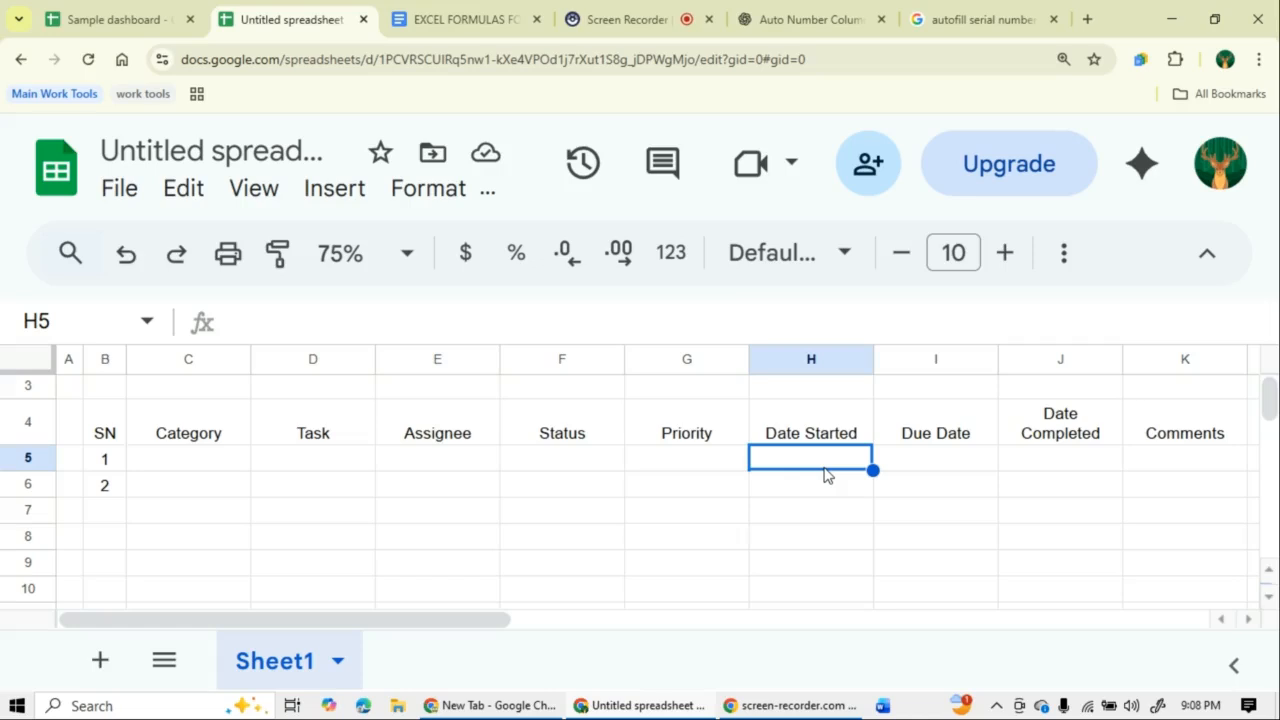
key("shift+Right")
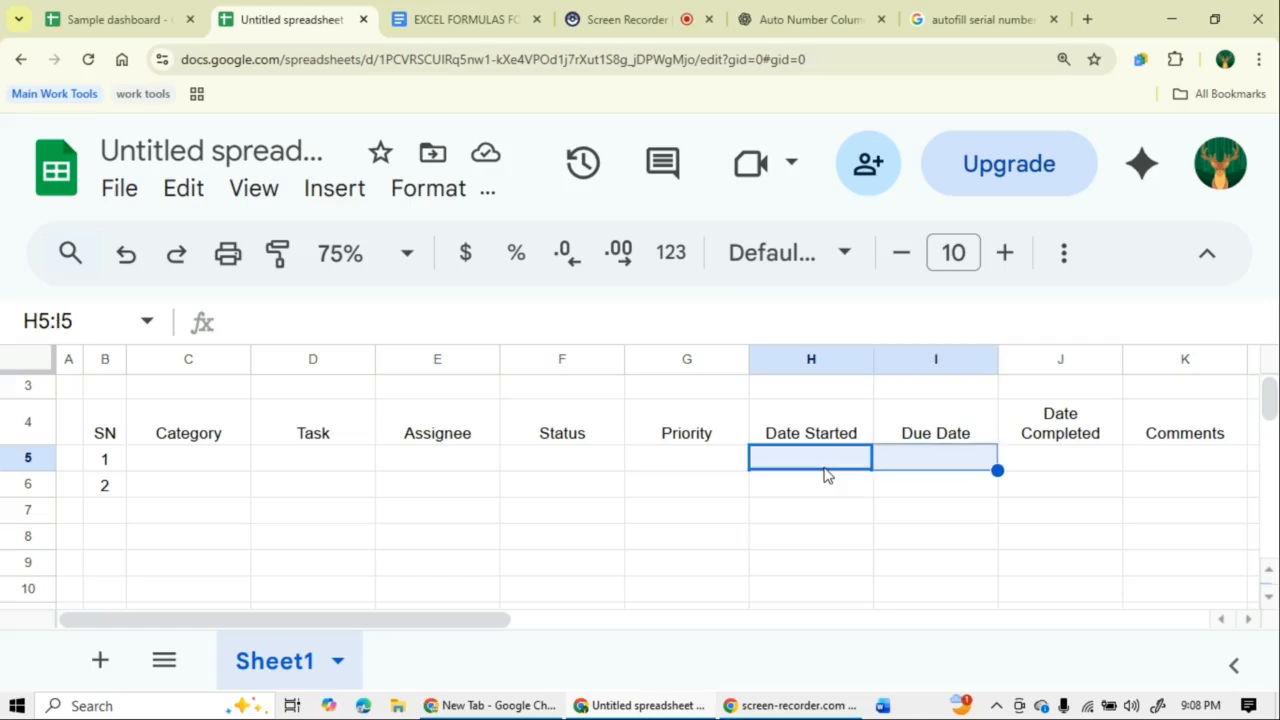
key("shift+Right")
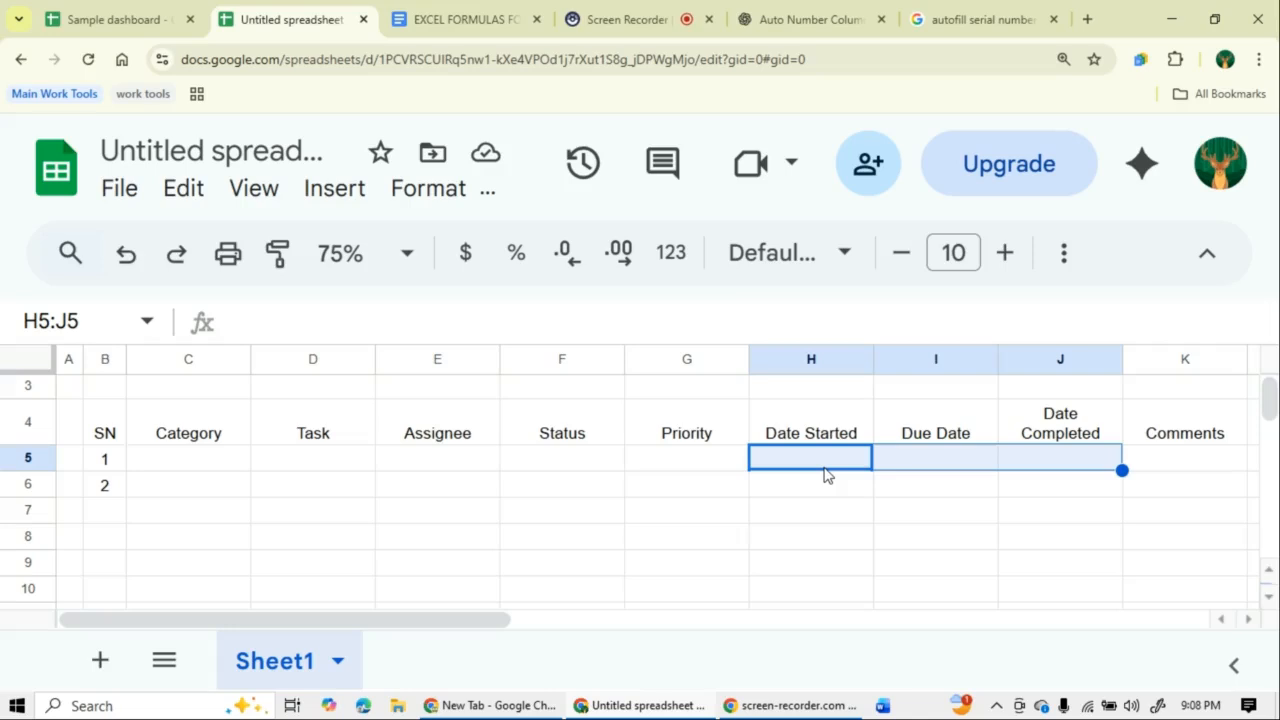
key("ctrl+shift+Down")
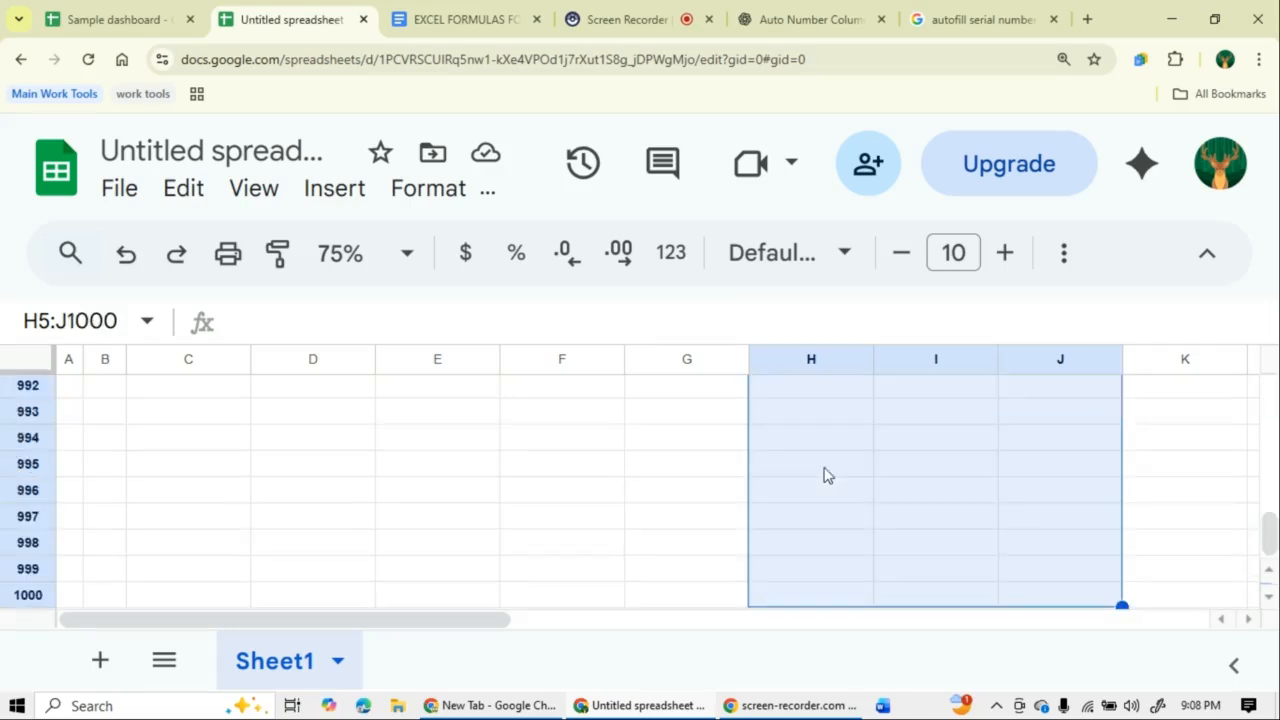
left_click(418, 192)
mouse_move(585, 337)
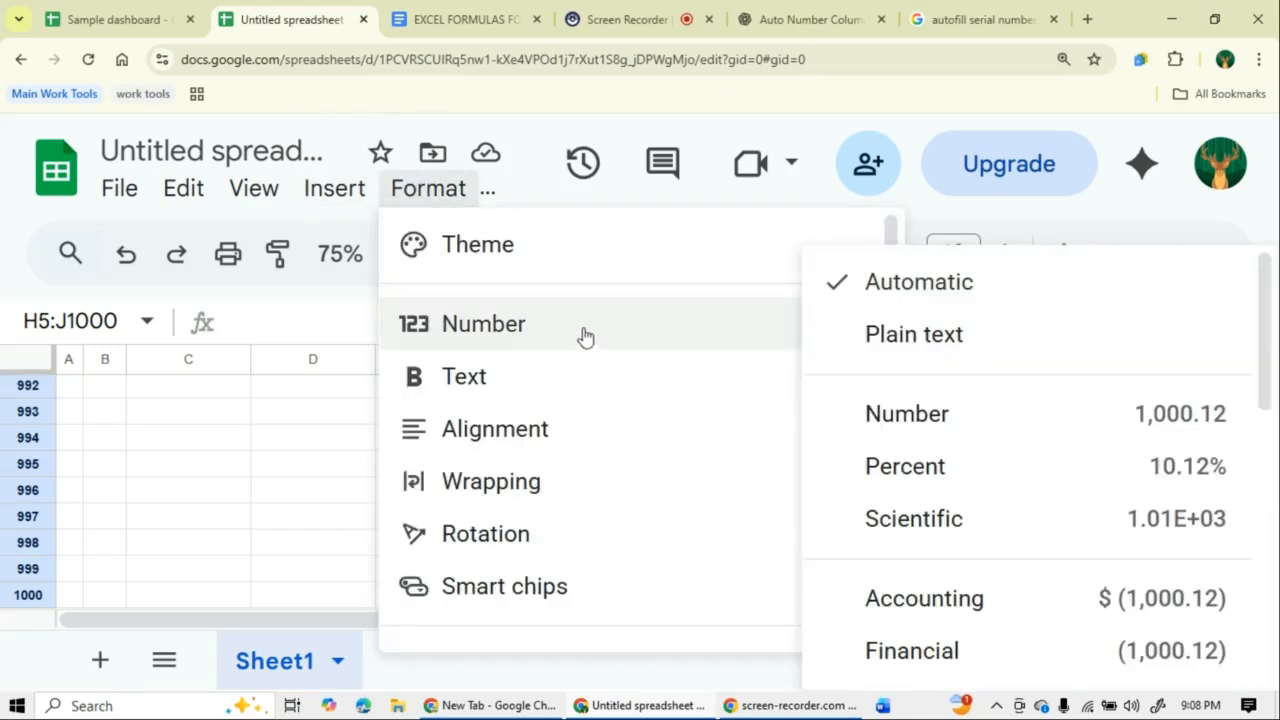
scroll(1000, 486, "down", 6)
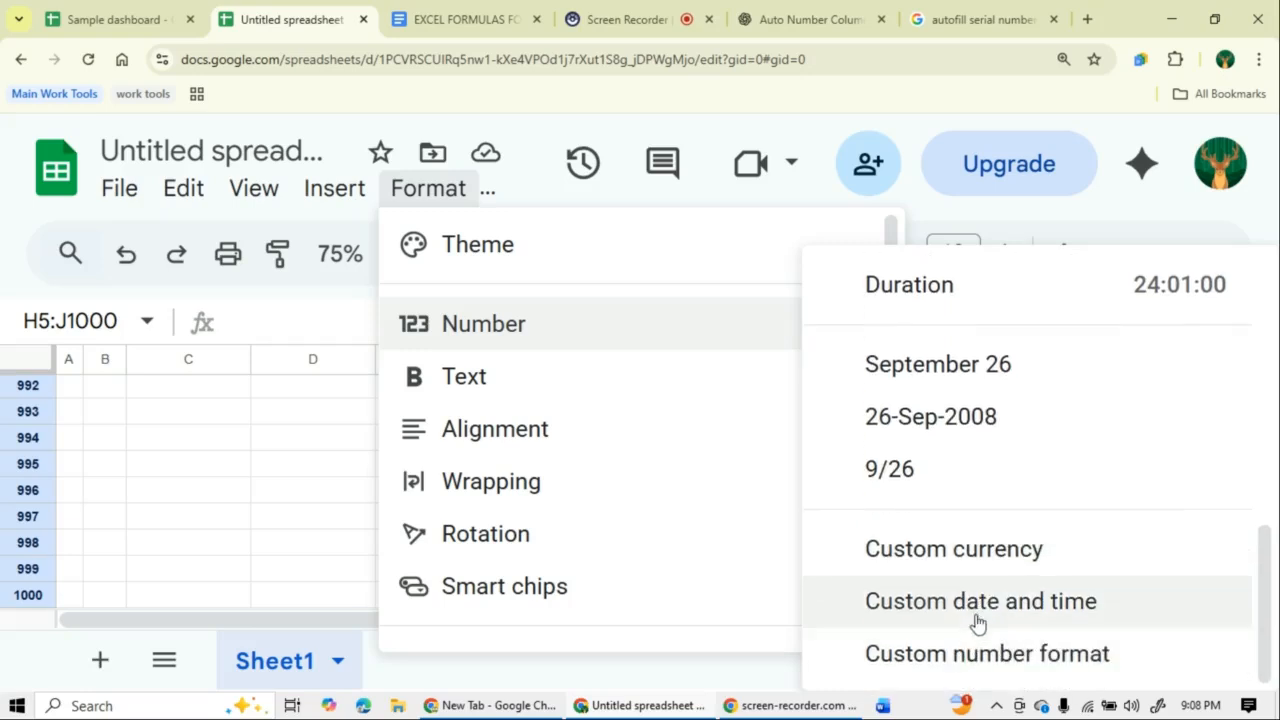
left_click(980, 612)
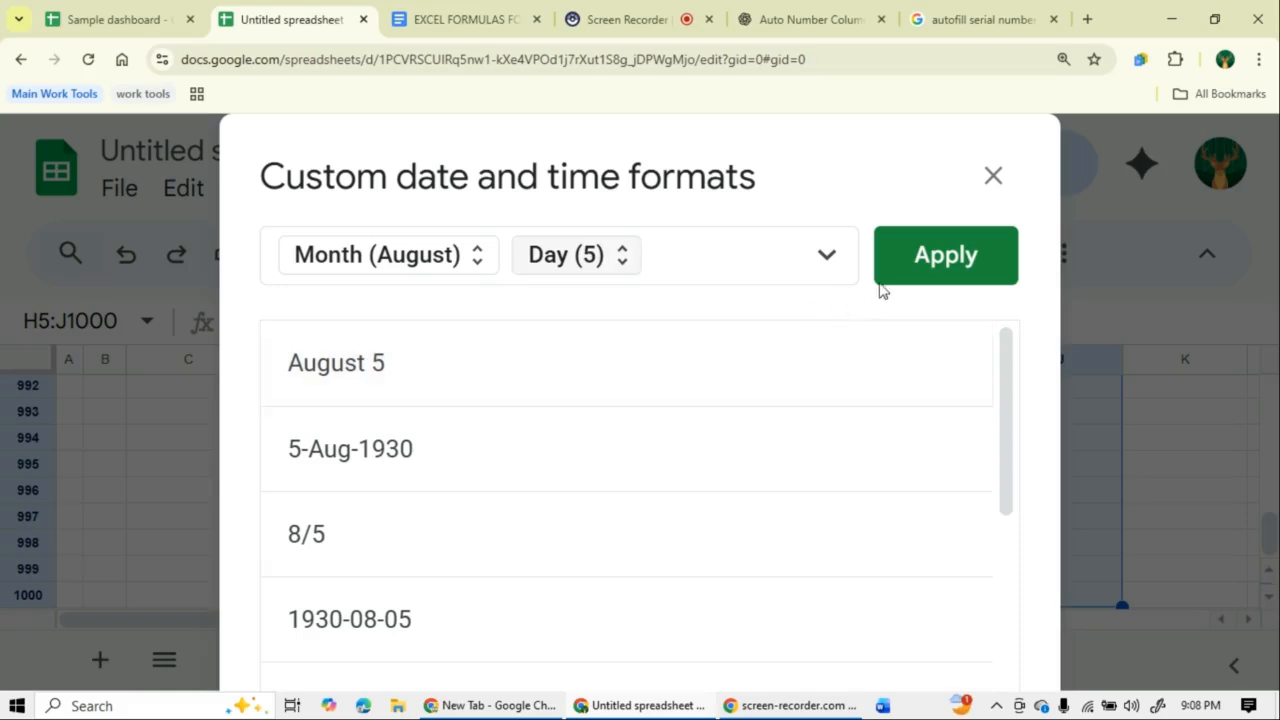
left_click(934, 268)
scroll(814, 418, "up", 7)
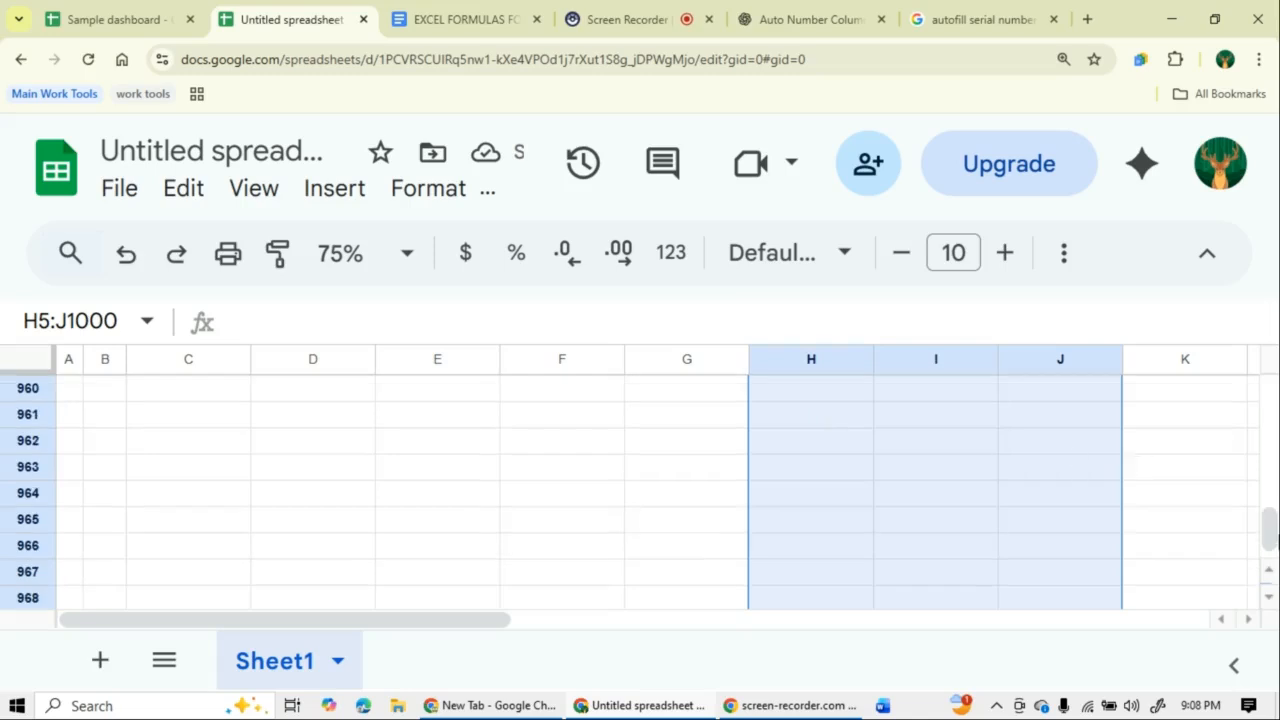
left_click_drag(1268, 528, 1268, 392)
scroll(657, 523, "down", 1)
left_click(651, 467)
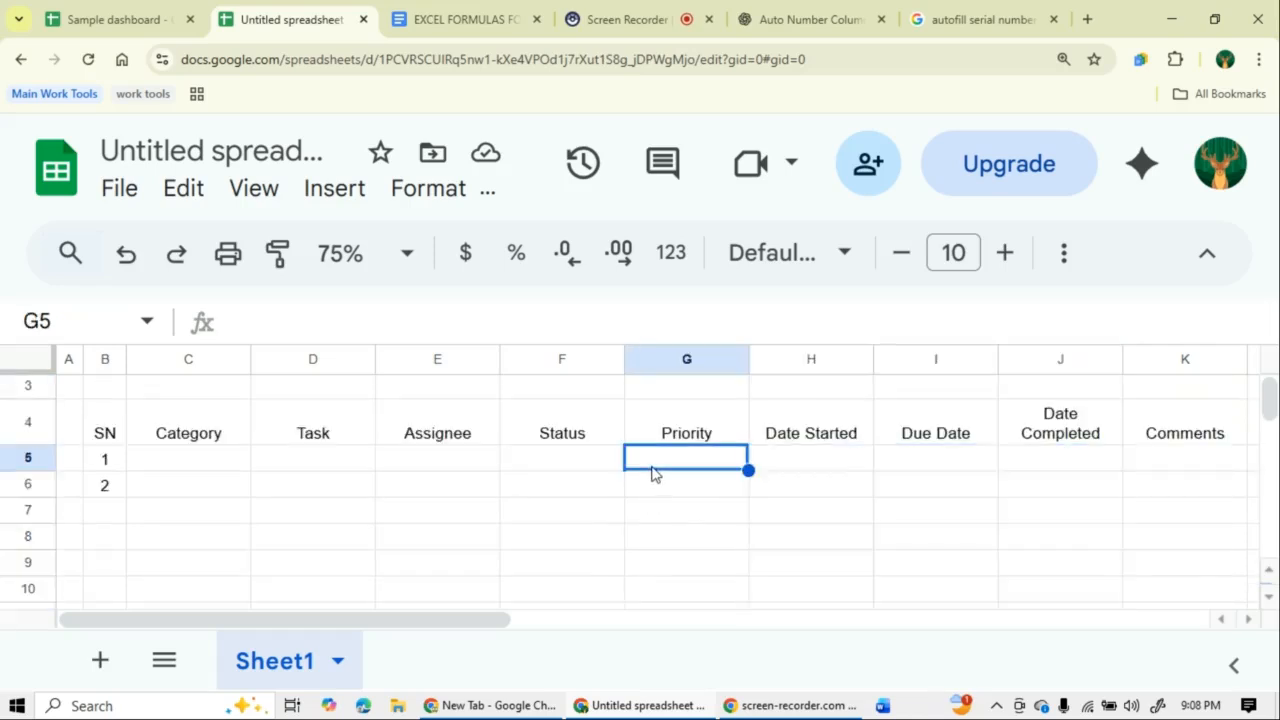
- Fill the header row B4:L4, from SN to Overdue, with light cornflower blue
left_click(115, 437)
key("shift+Right")
key("shift+Right")
key("shift+Right")
key("shift+Right")
key("shift+Right")
key("shift+Right")
key("shift+Right")
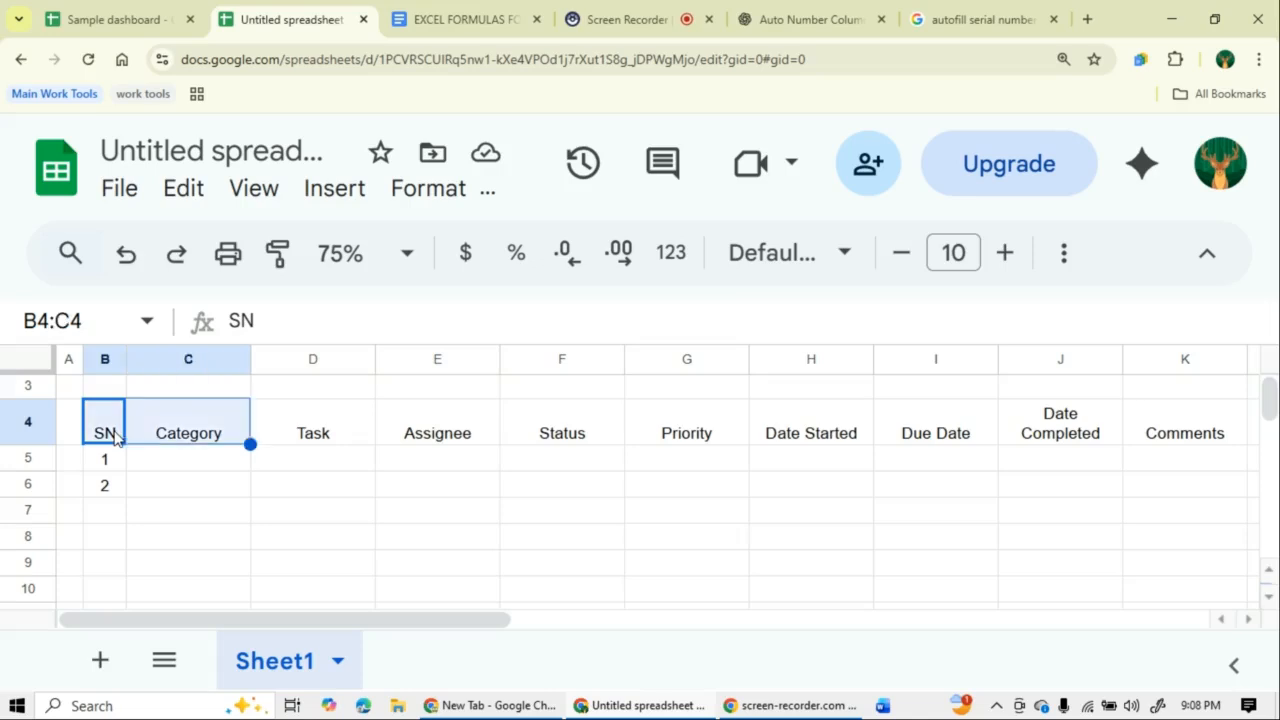
key("shift+Right")
key("shift+Right")
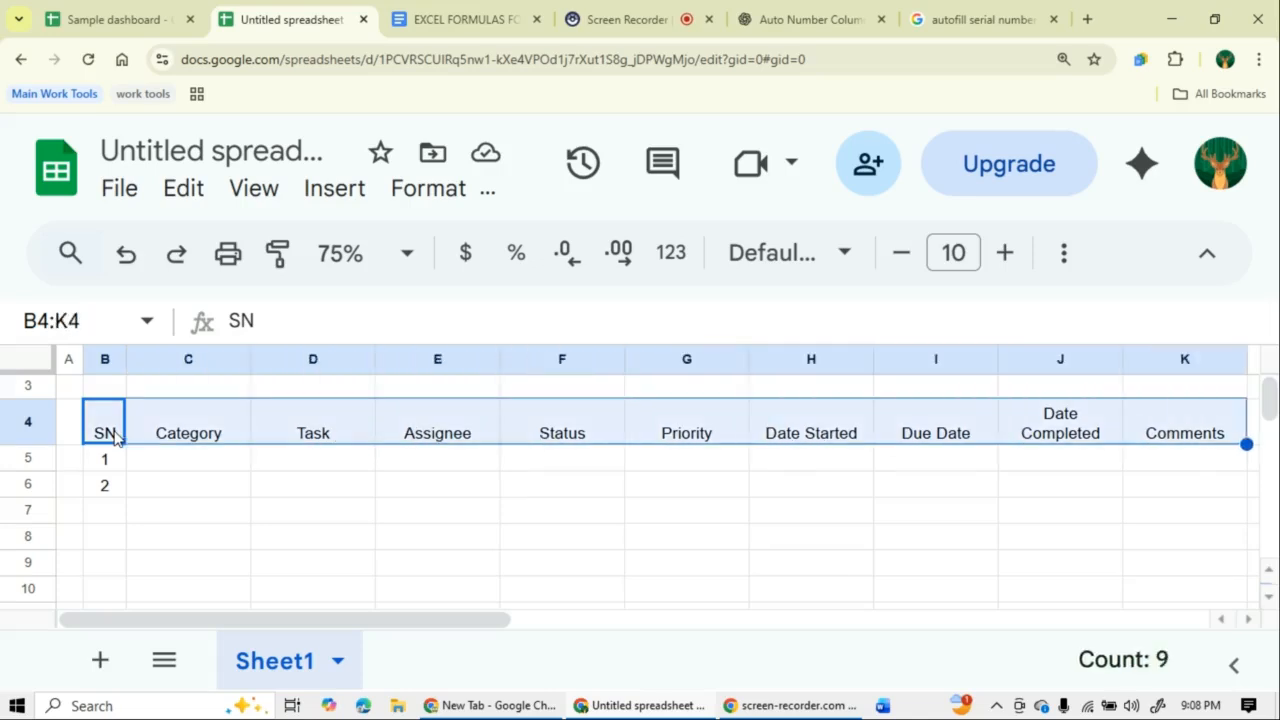
key("shift+Right")
key("shift+Right")
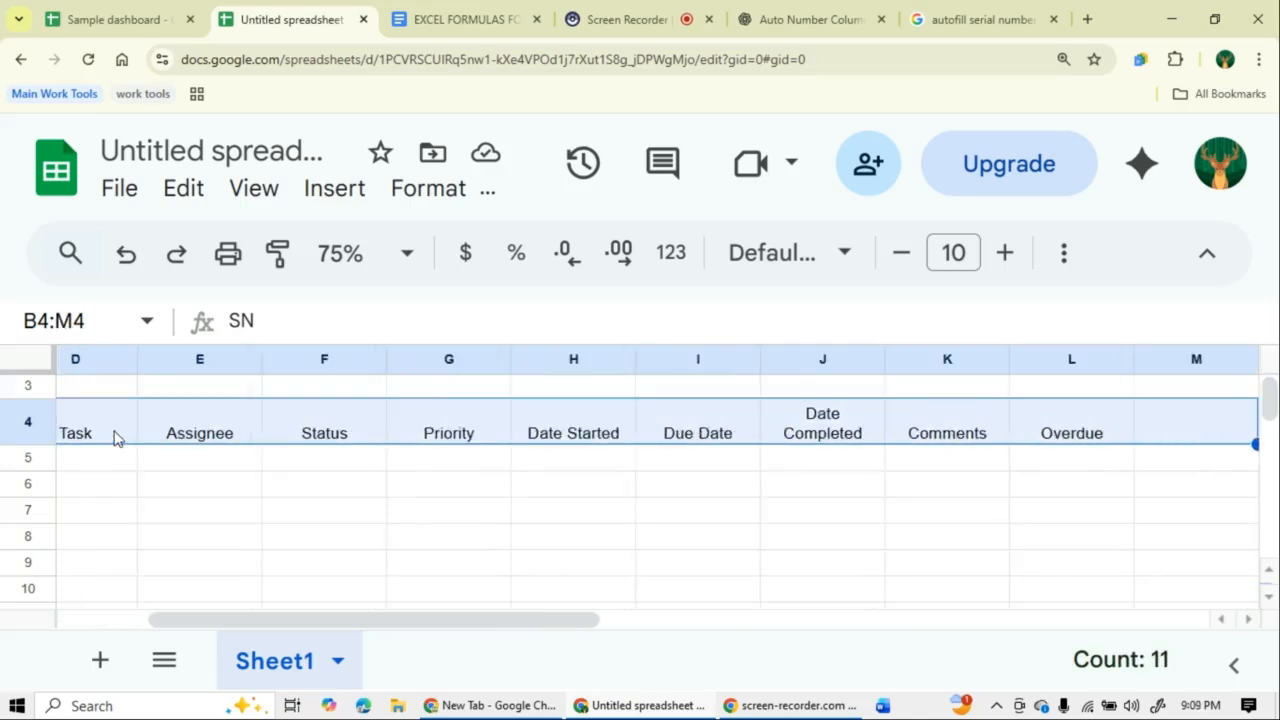
key("shift+Left")
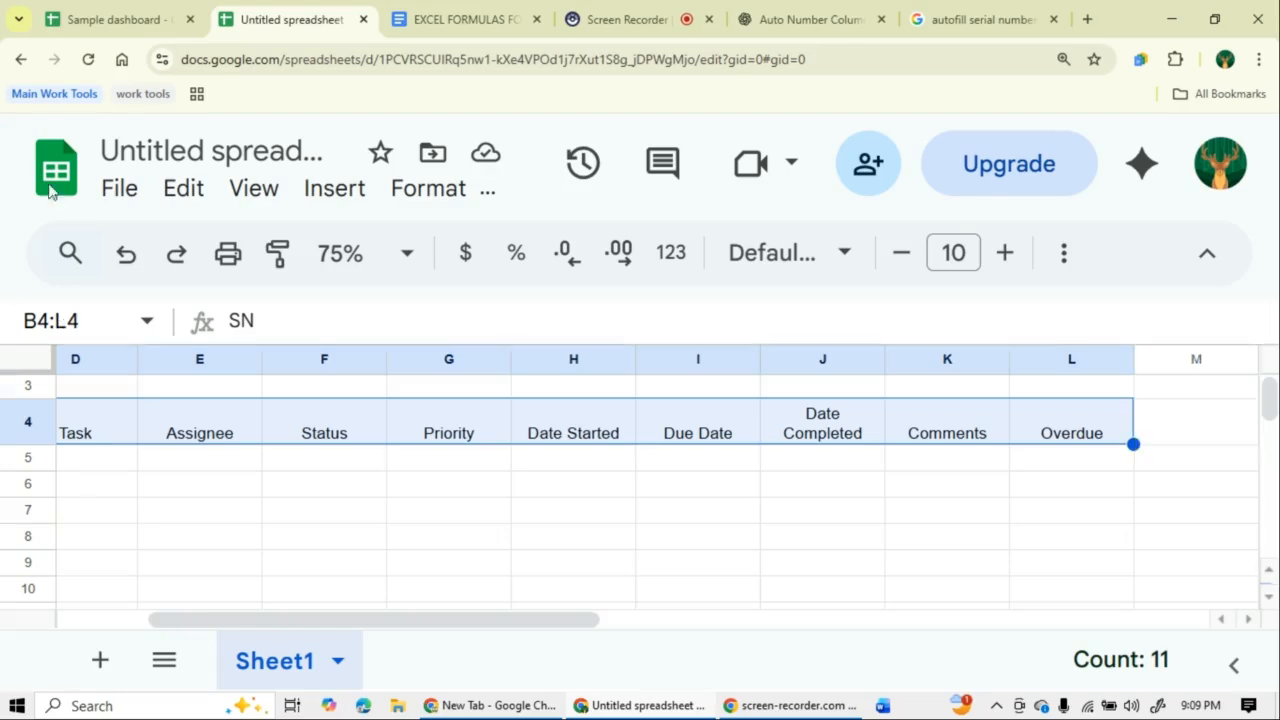
left_click(1063, 252)
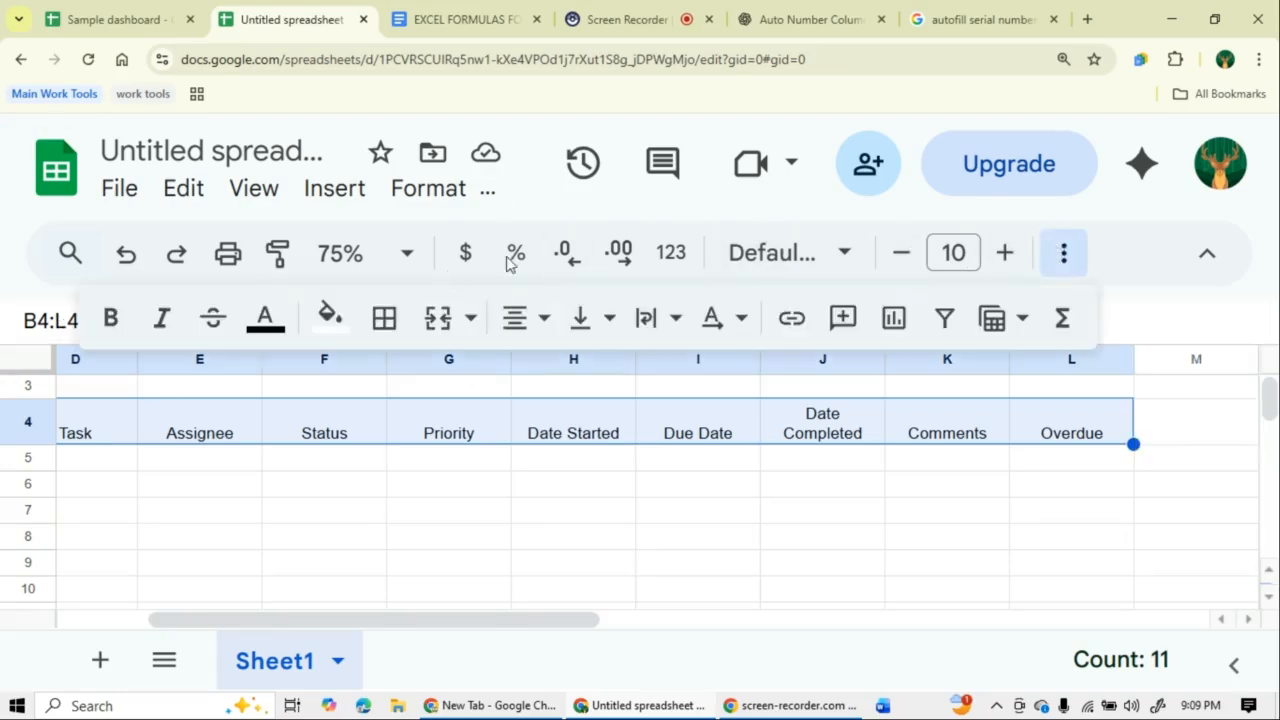
left_click(337, 332)
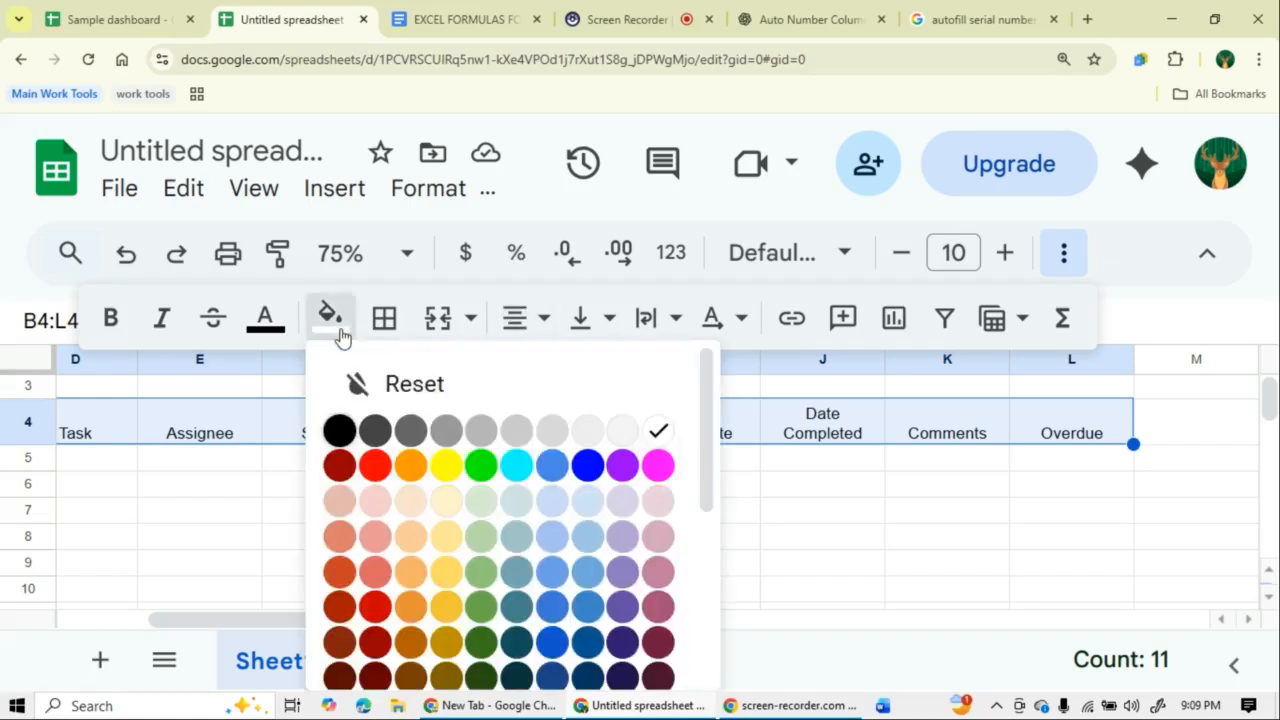
left_click(552, 500)
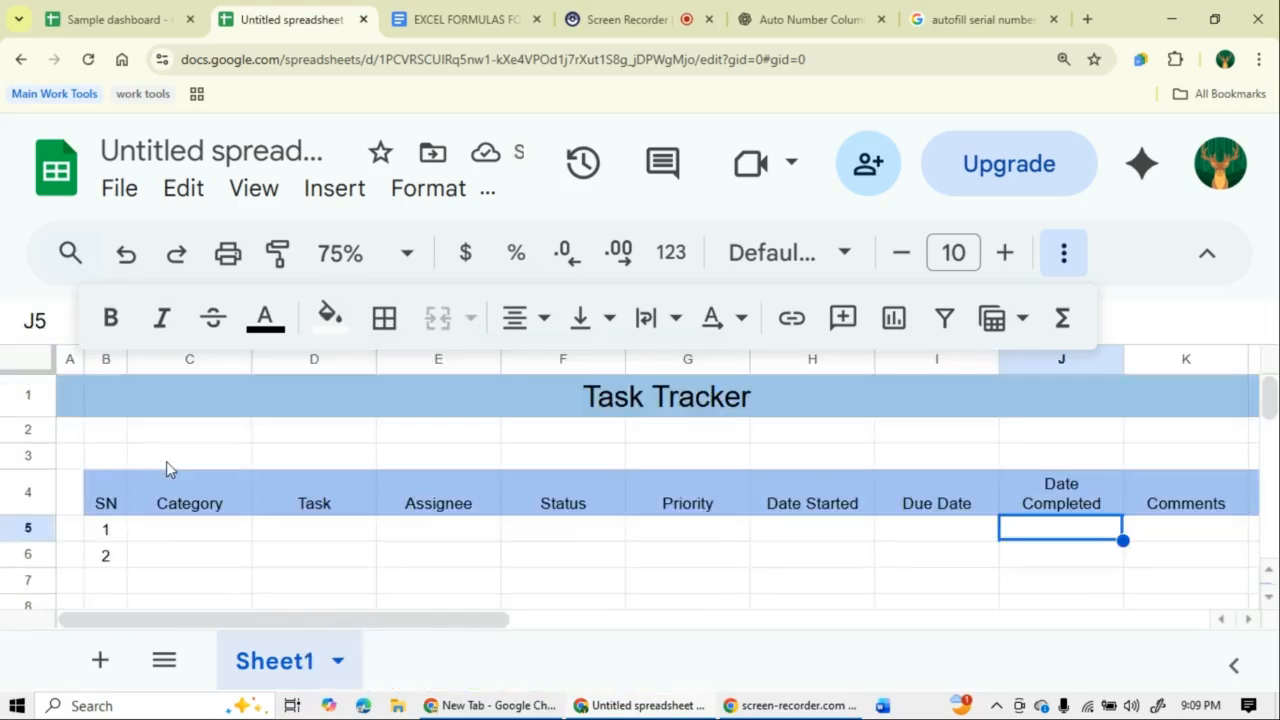
- Set the first task's Status in F5 to In Progress and its Priority in G5 to Medium
scroll(166, 463, "down", 2)
scroll(176, 458, "up", 2)
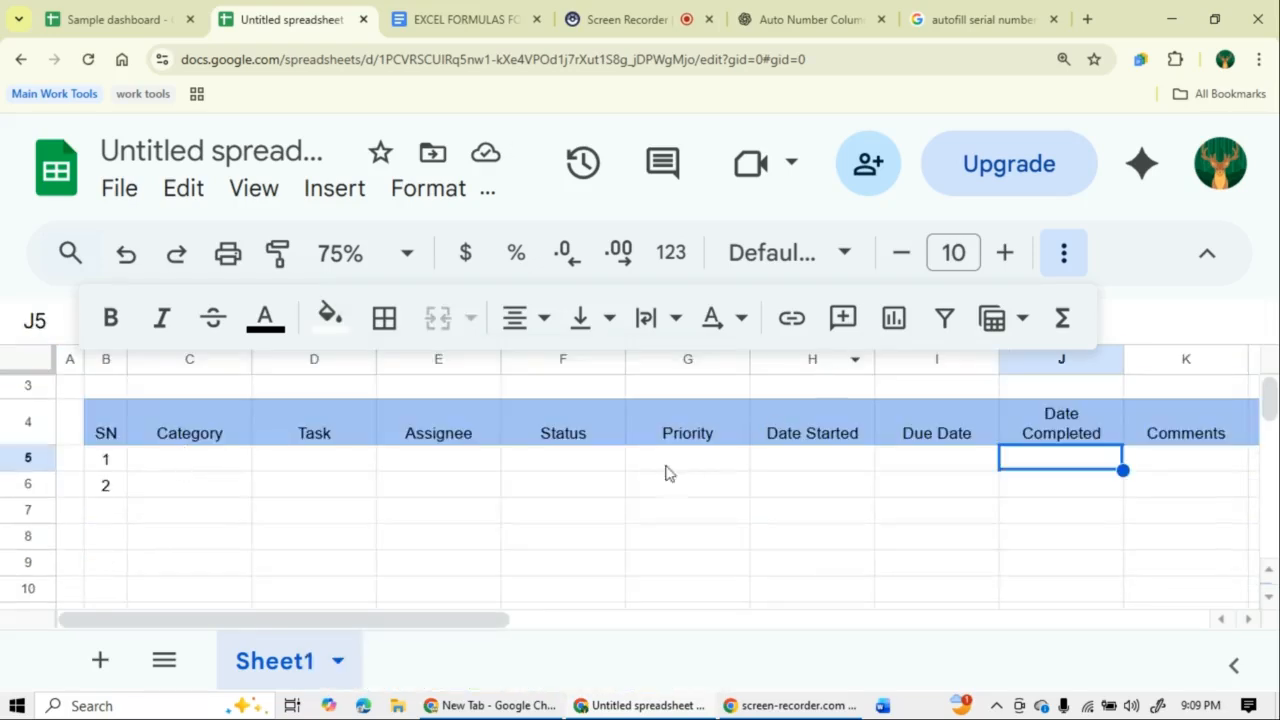
left_click(592, 470)
double_click(590, 462)
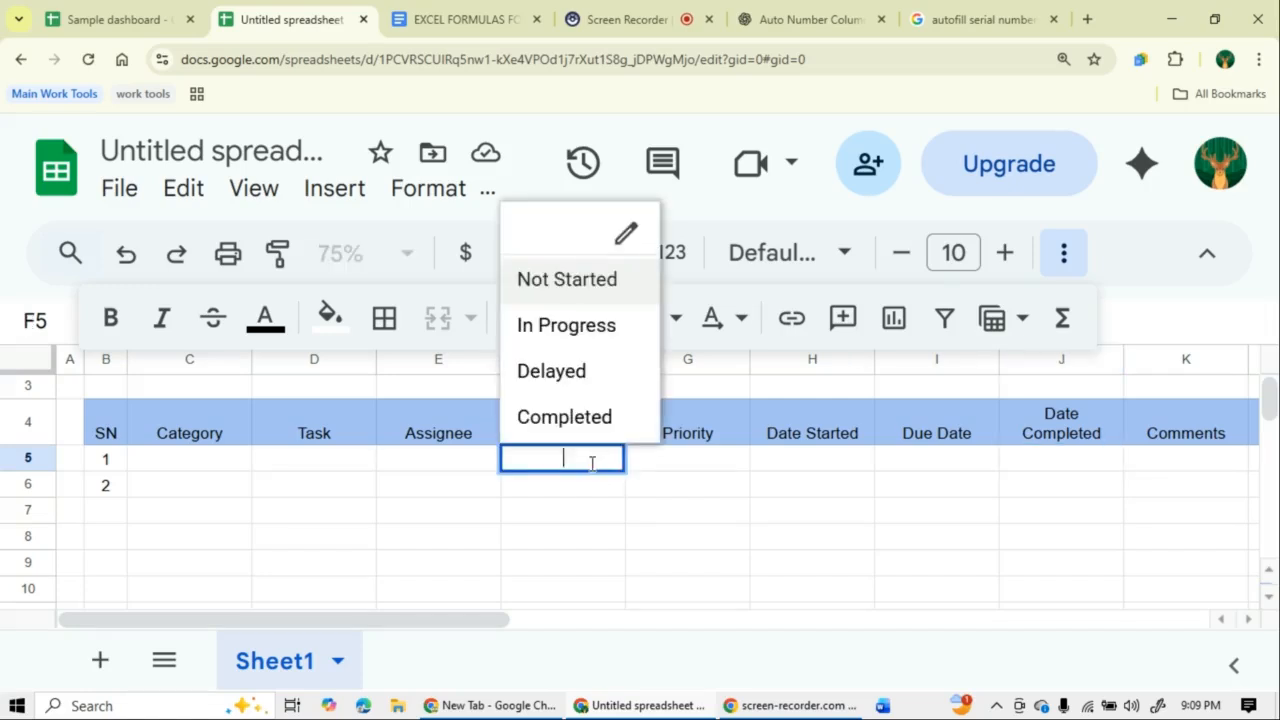
left_click(567, 328)
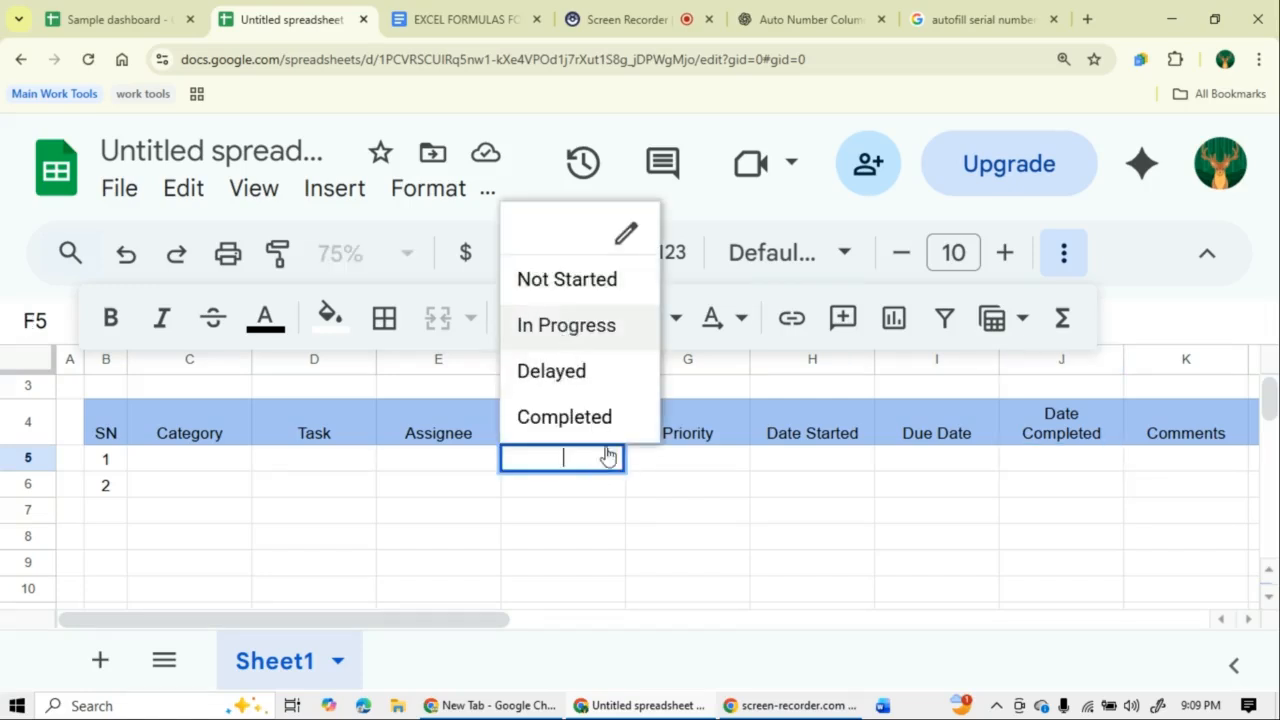
left_click(674, 463)
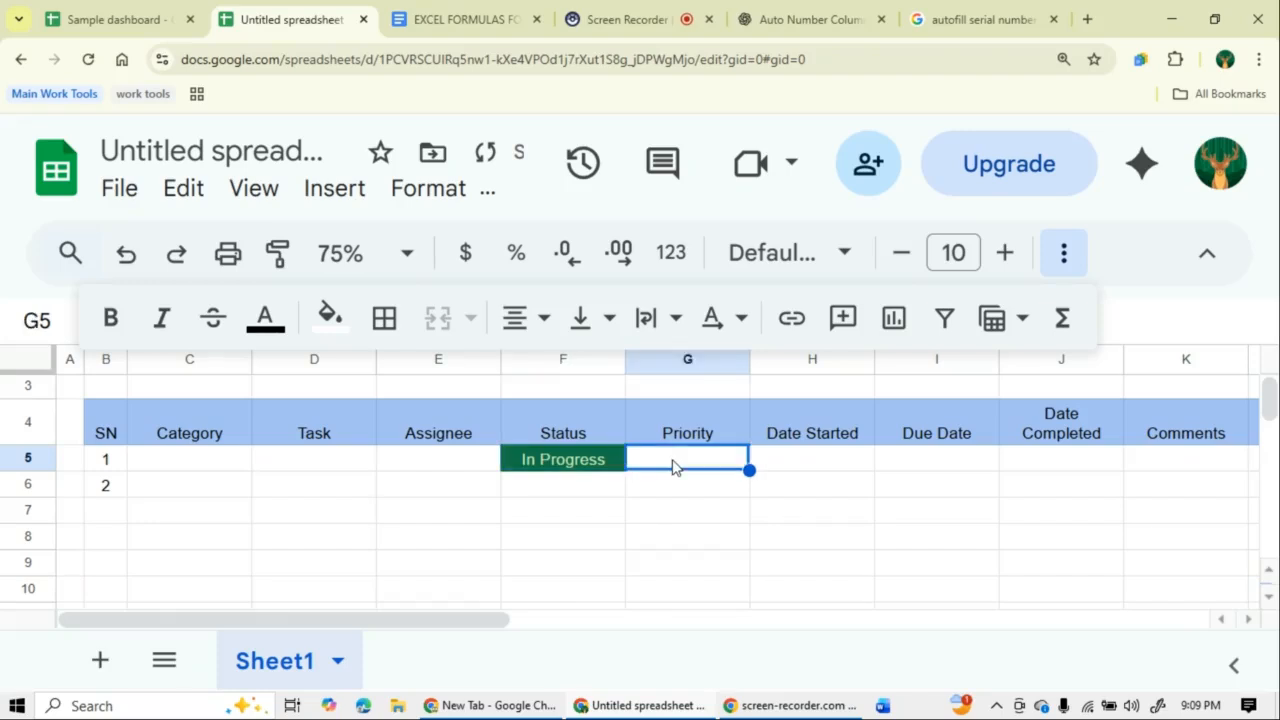
double_click(677, 459)
left_click(677, 371)
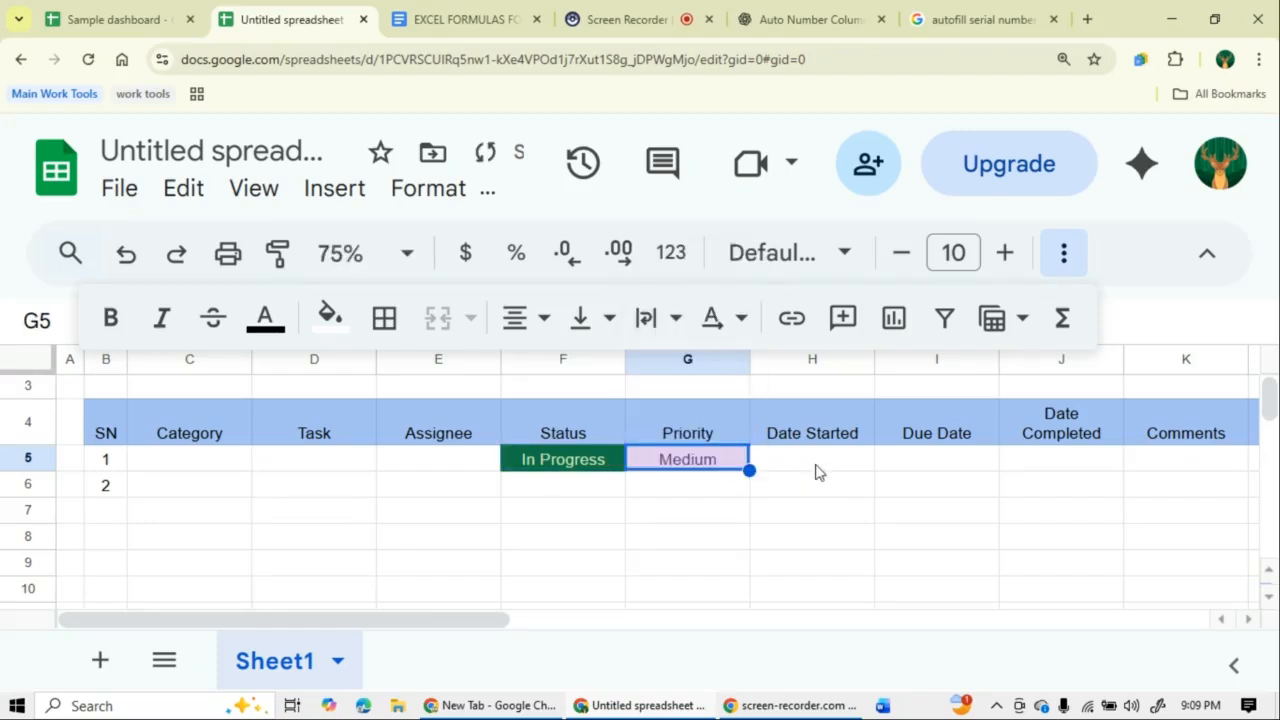
- Enter JAN 3 as the first task's Date Started in H5
left_click(817, 468)
double_click(817, 463)
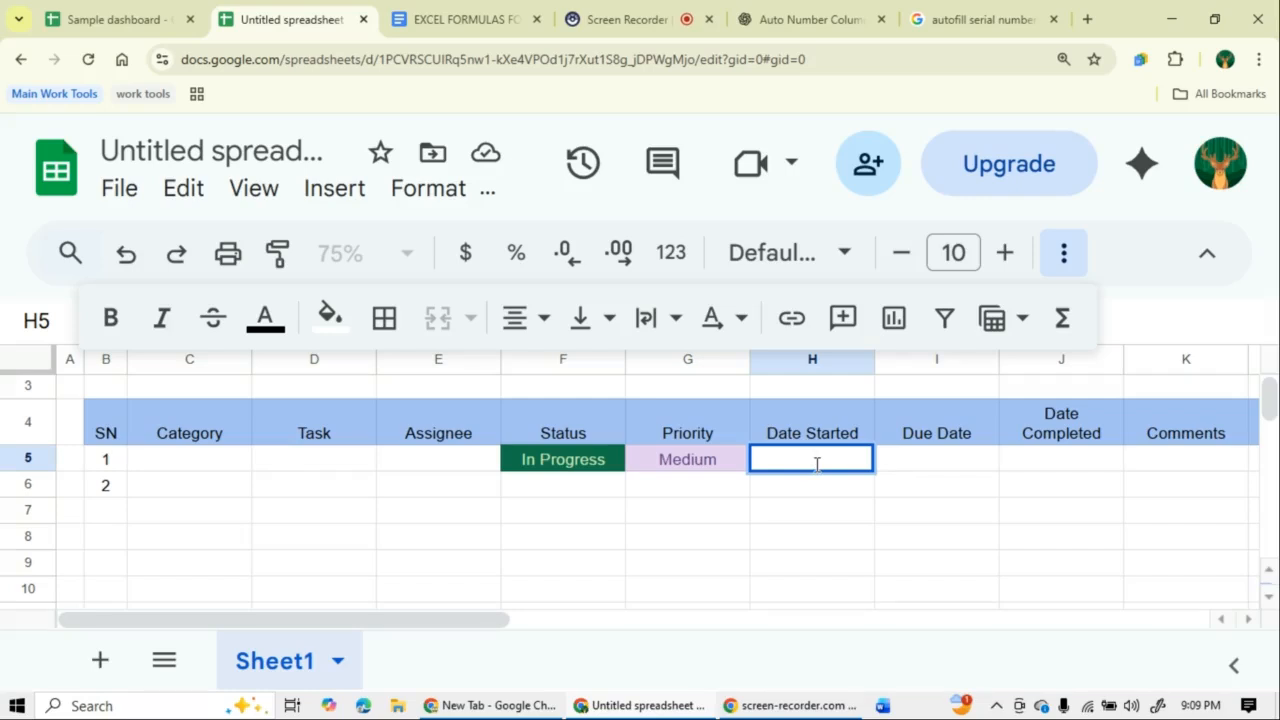
type("JAN 3")
left_click(880, 509)
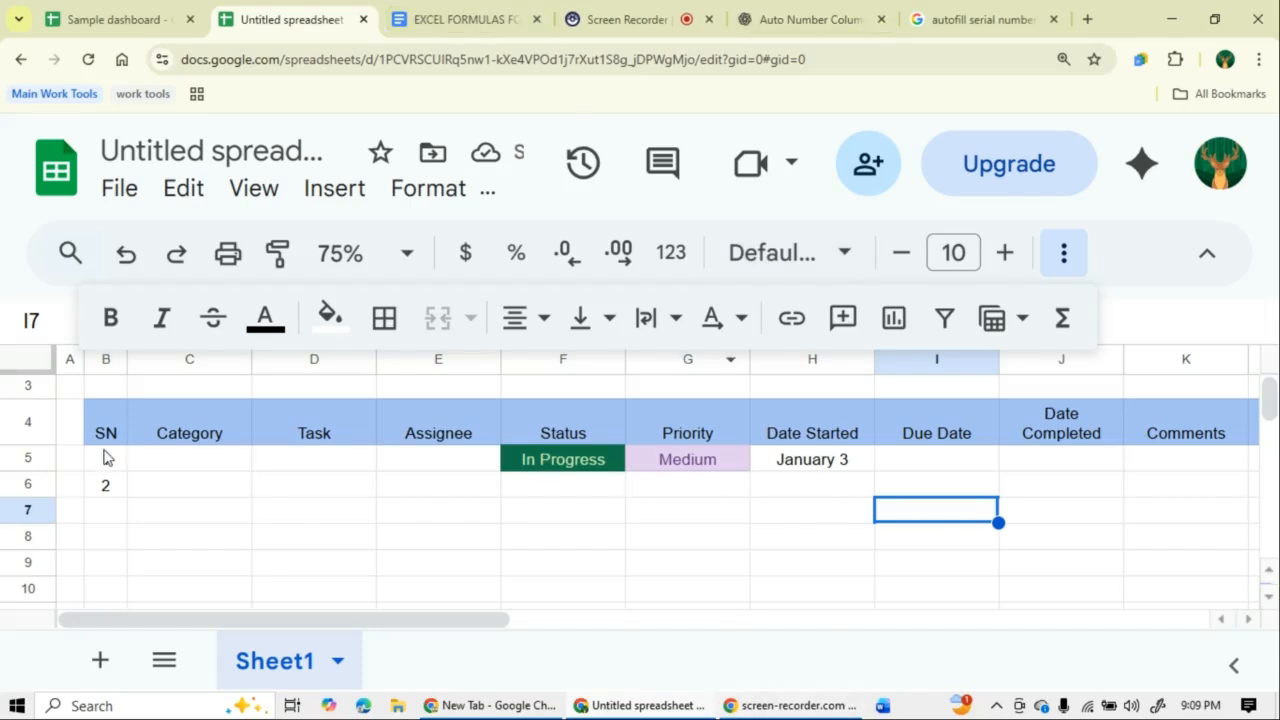
- Switch to the ChatGPT conversation and copy the sample table's first data row, Administration, Organize executive inbox, through its comment
left_click(824, 15)
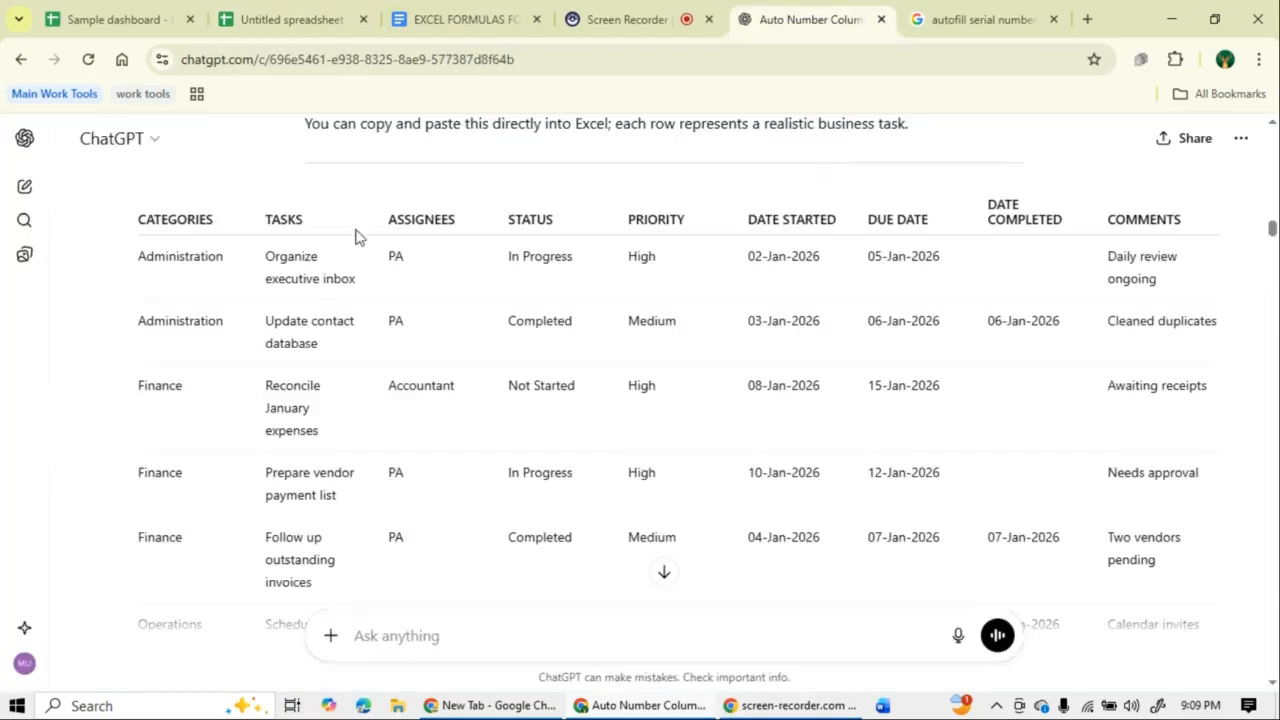
left_click_drag(133, 262, 551, 294)
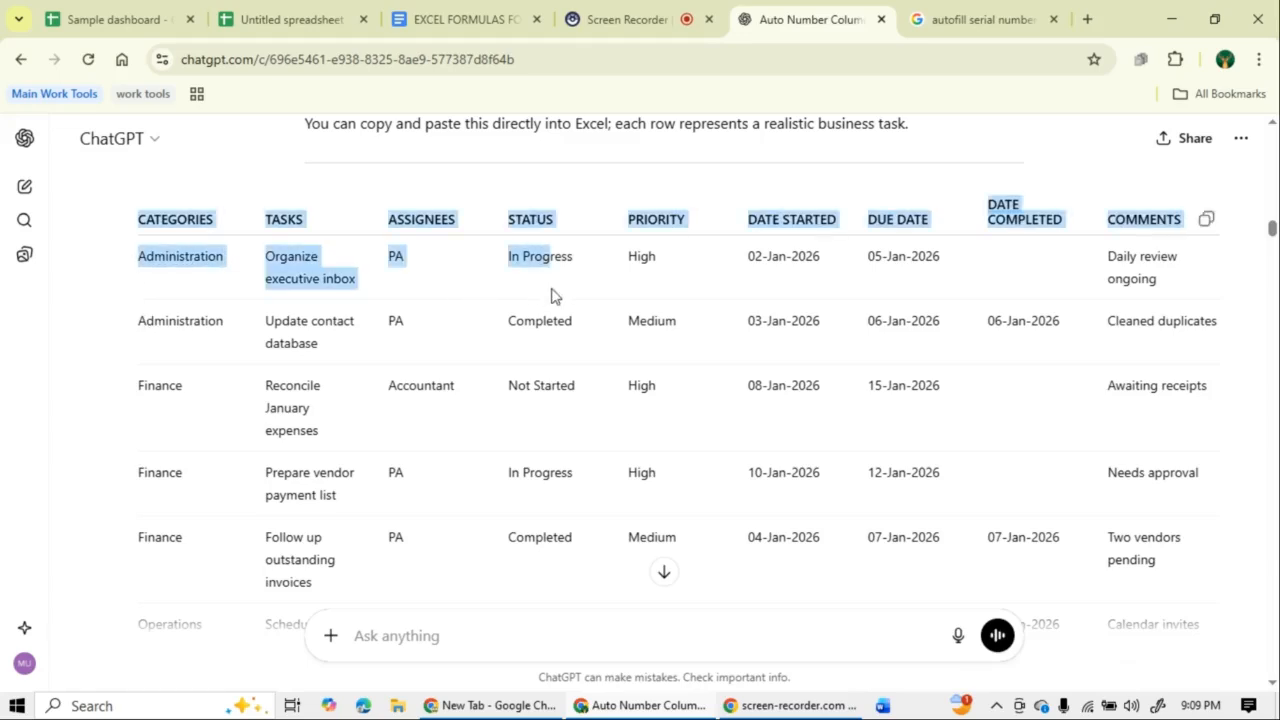
left_click(135, 329)
left_click_drag(135, 329, 423, 340)
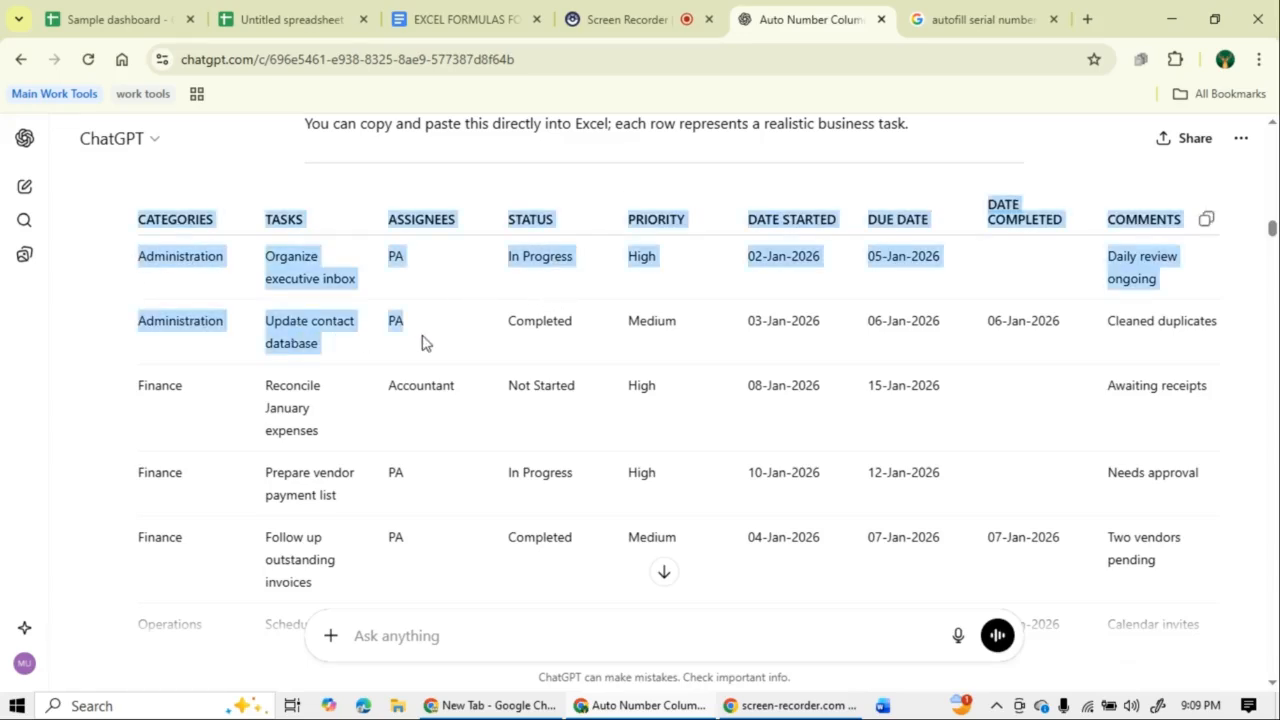
left_click(143, 326)
left_click_drag(140, 330, 1222, 320)
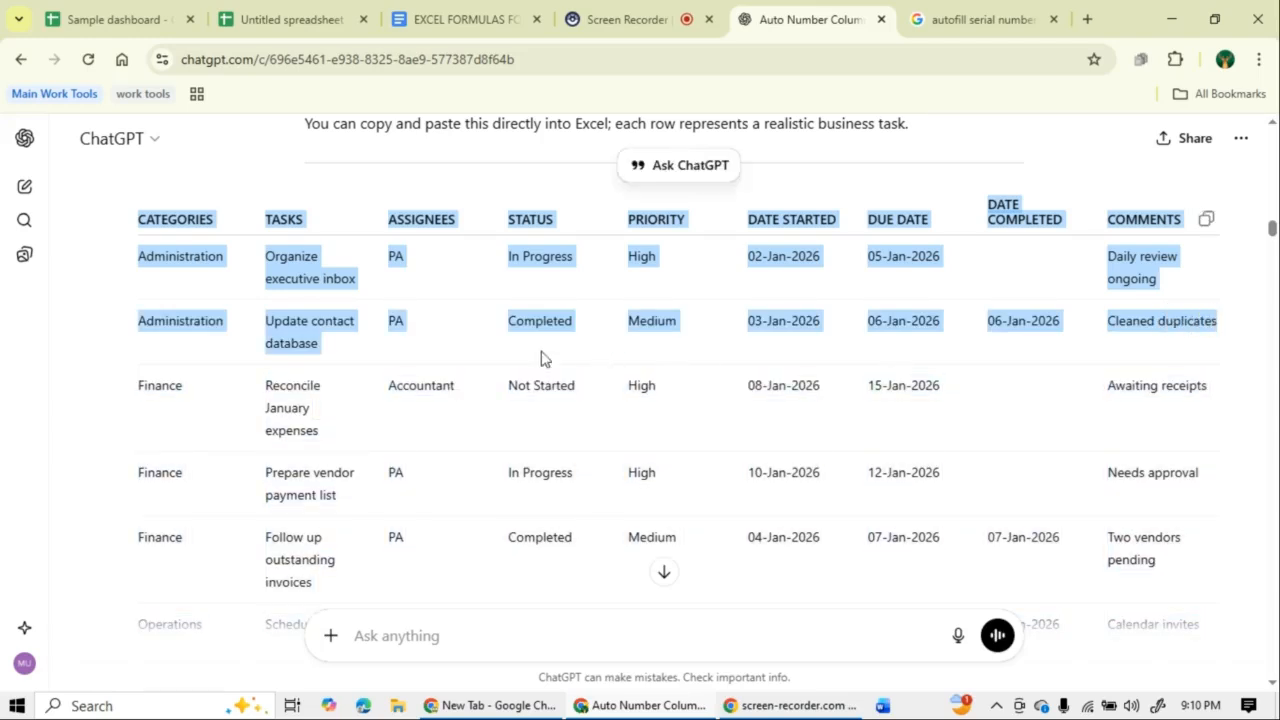
left_click(433, 334)
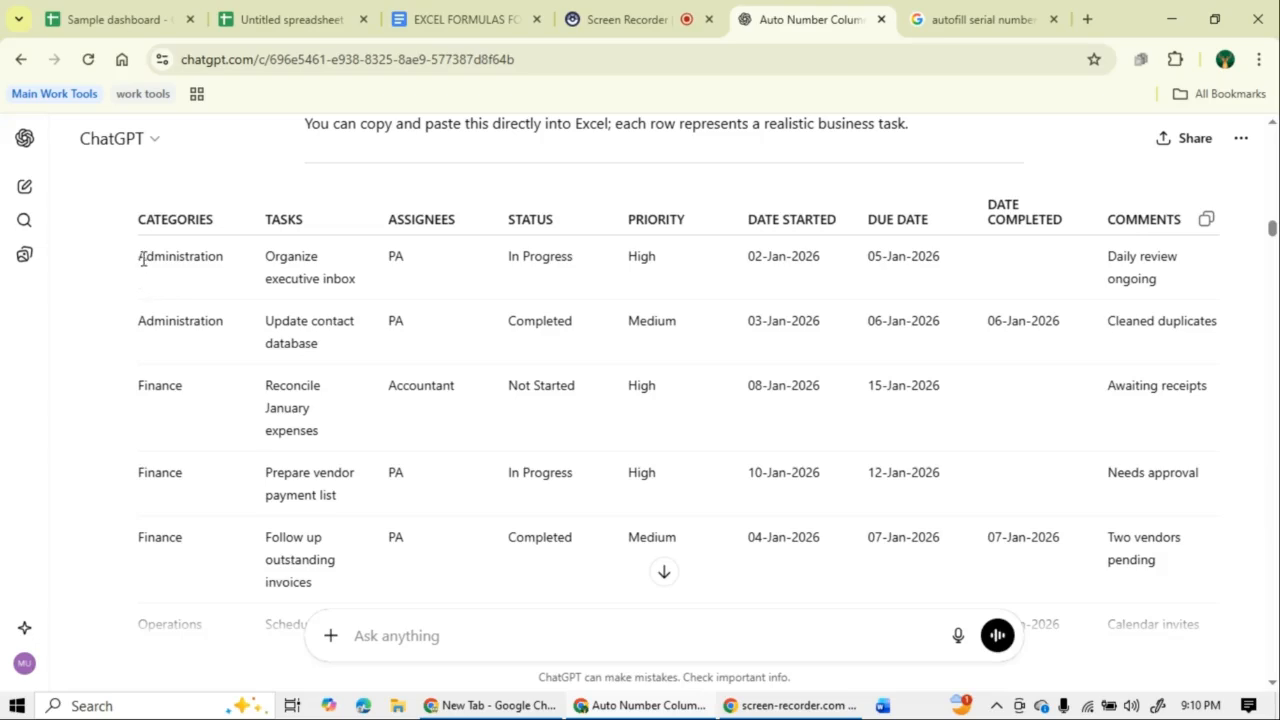
left_click_drag(141, 257, 1161, 285)
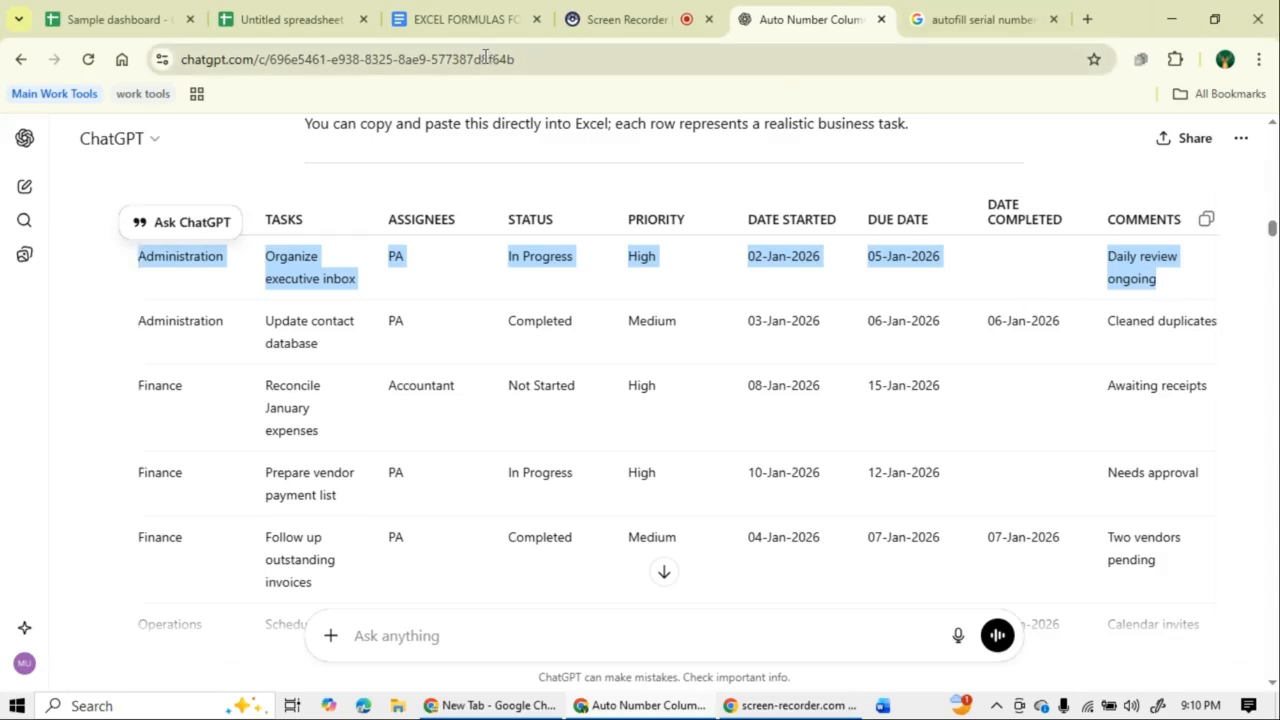
key("Page_Down")
key("Page_Down")
key("Page_Down")
key("Page_Down")
key("Page_Down")
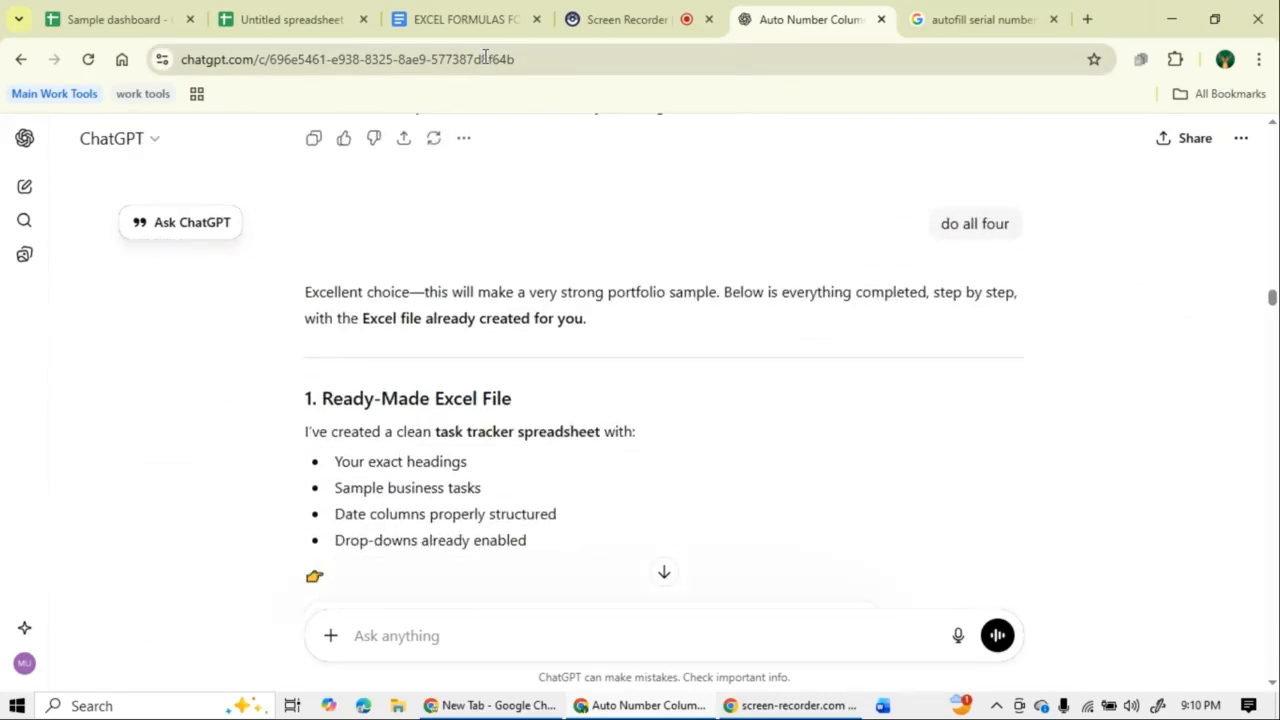
left_click_drag(1272, 299, 1258, 231)
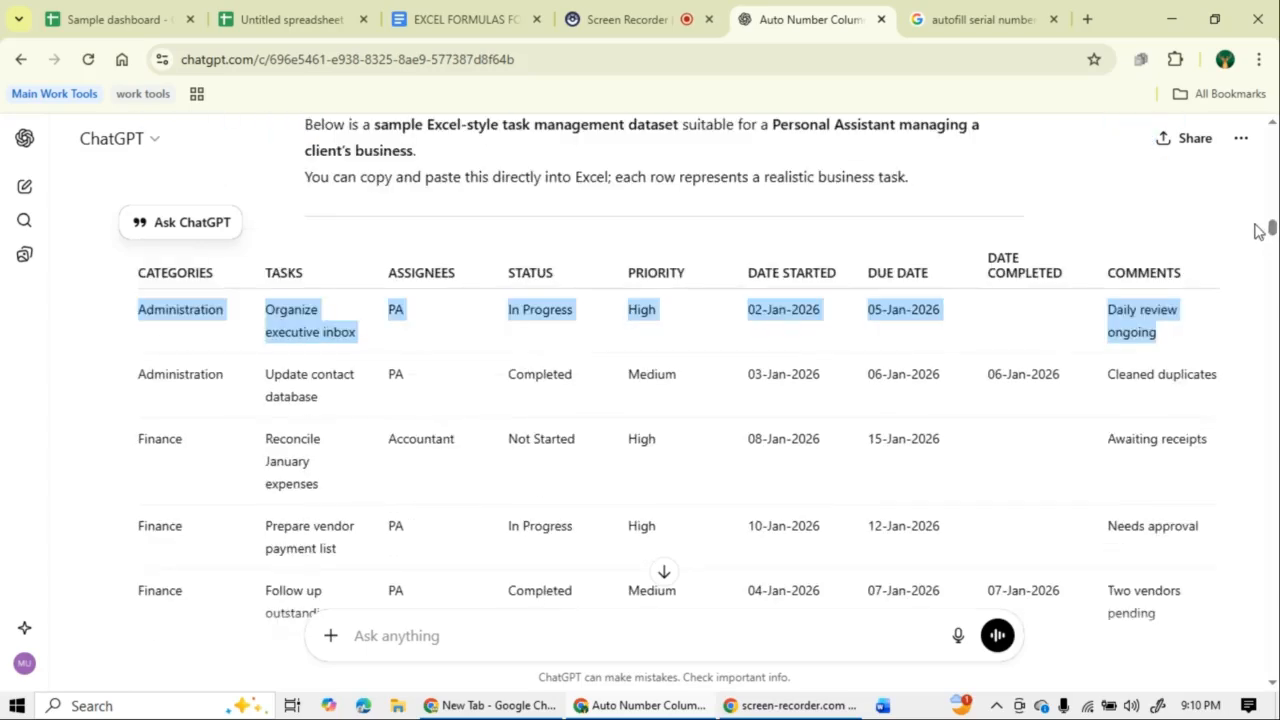
- Return to the untitled spreadsheet and paste the copied sample task row starting at C5 under Category
left_click(258, 10)
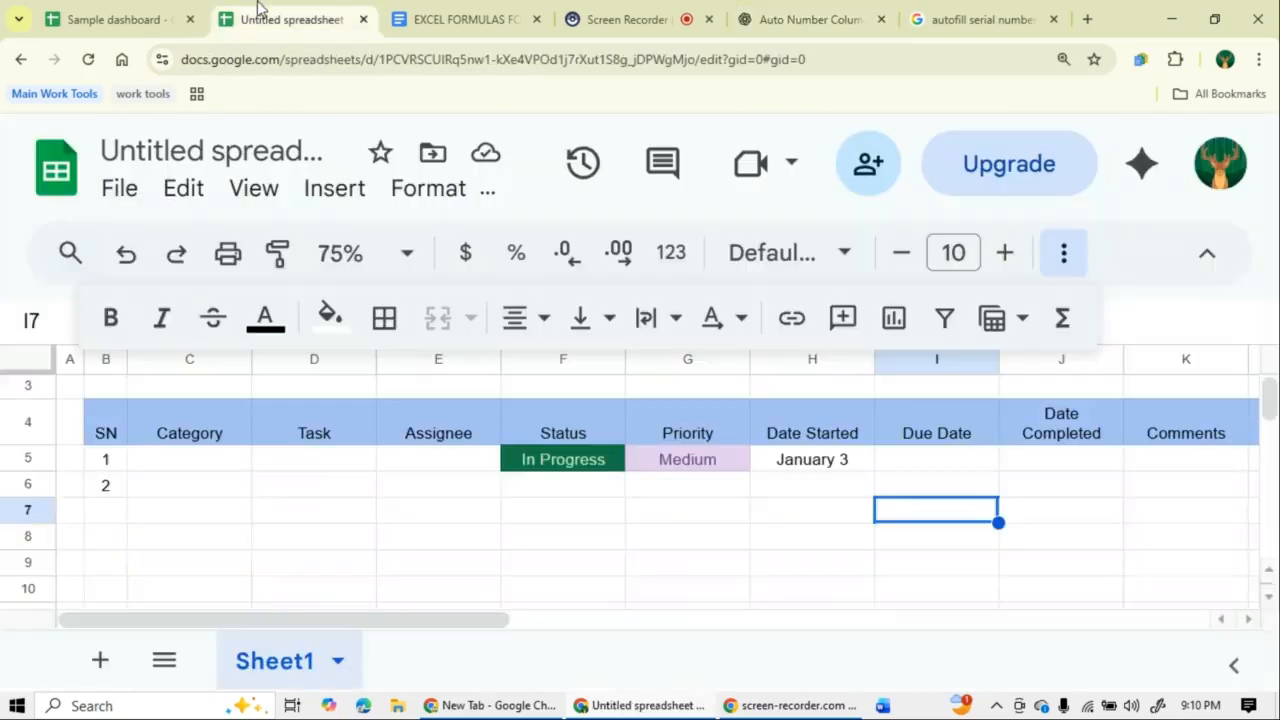
left_click(142, 463)
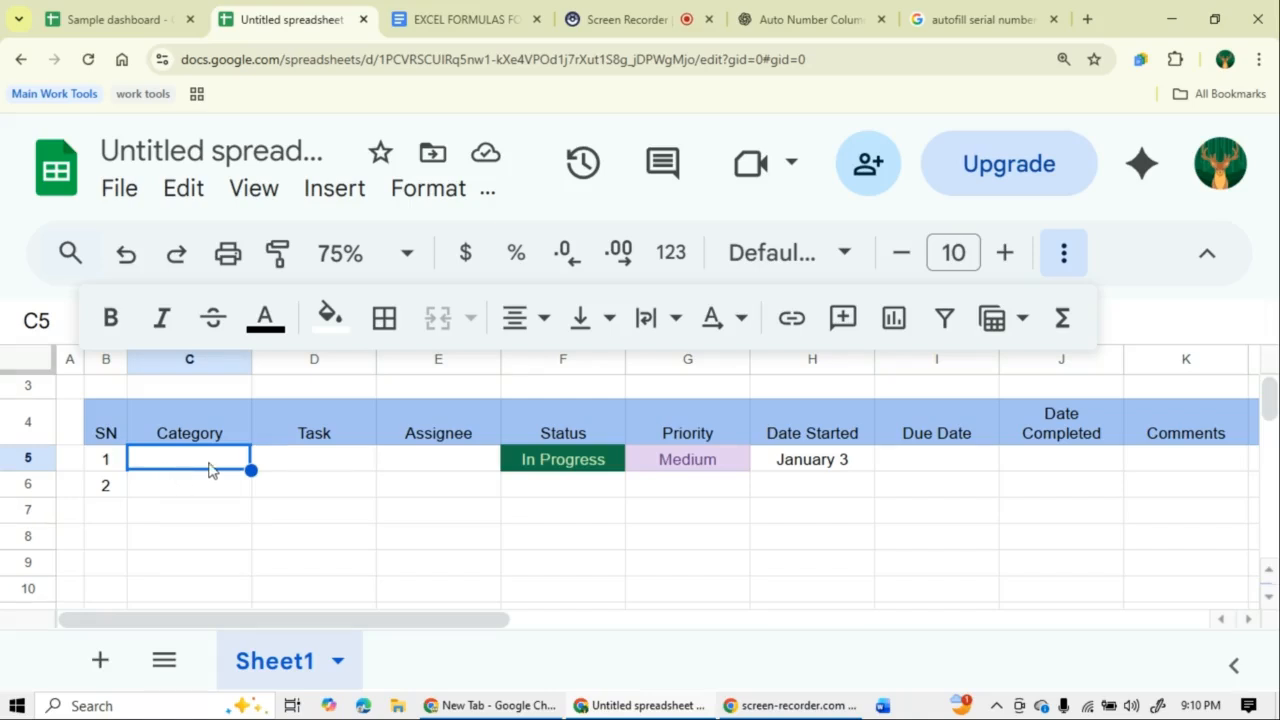
type("Administration Organize executive inbox PA In Progress High 02-Jan-2026")
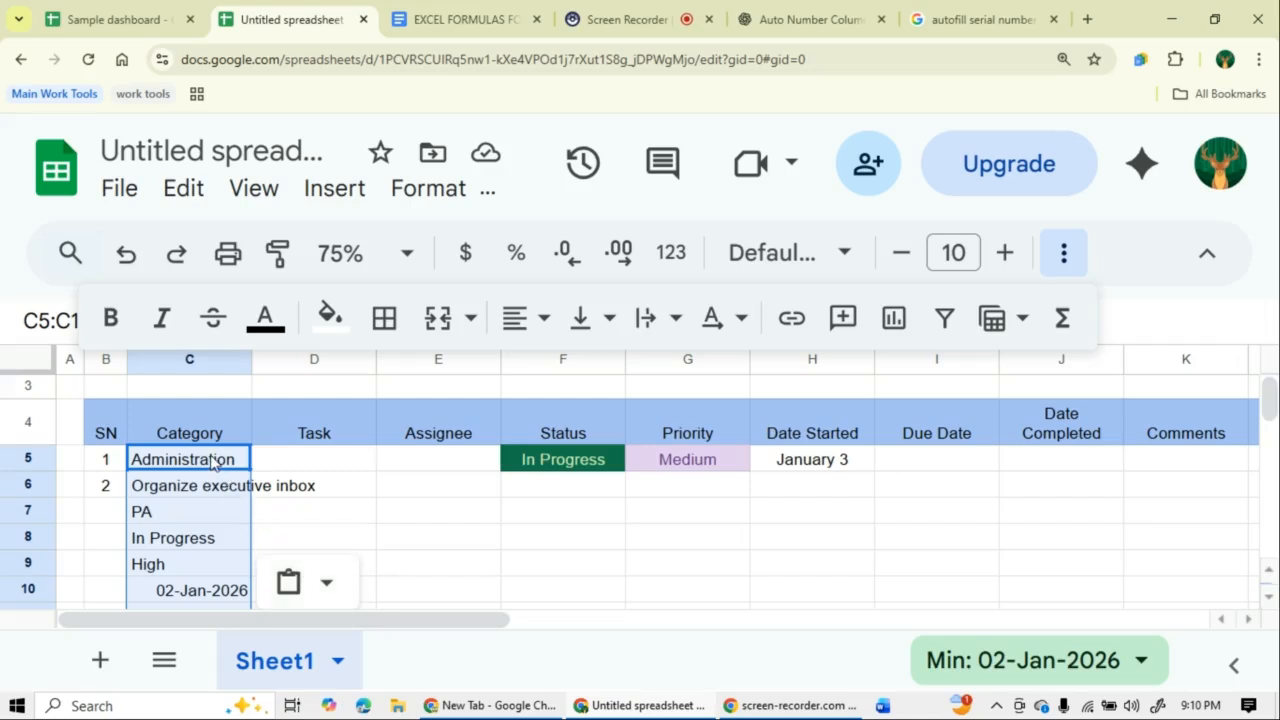
left_click(213, 462)
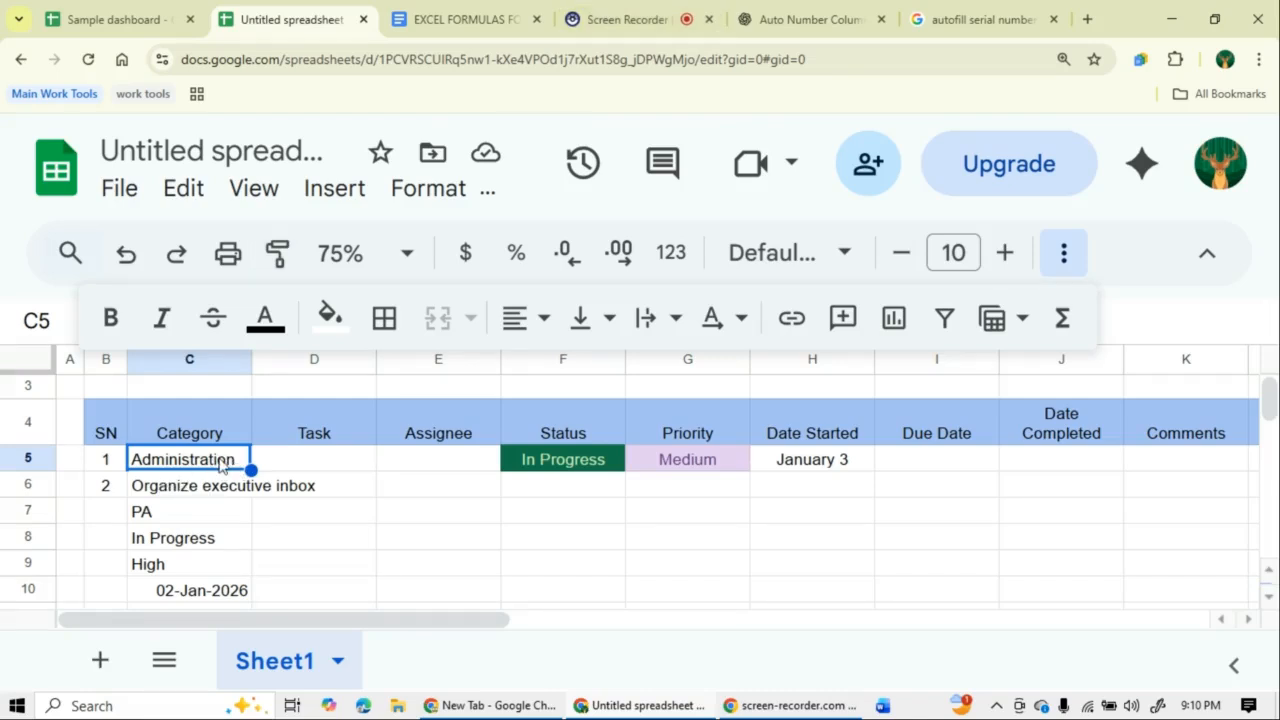
- Undo the paste of the sample task row in the Category column
key("ctrl+z")
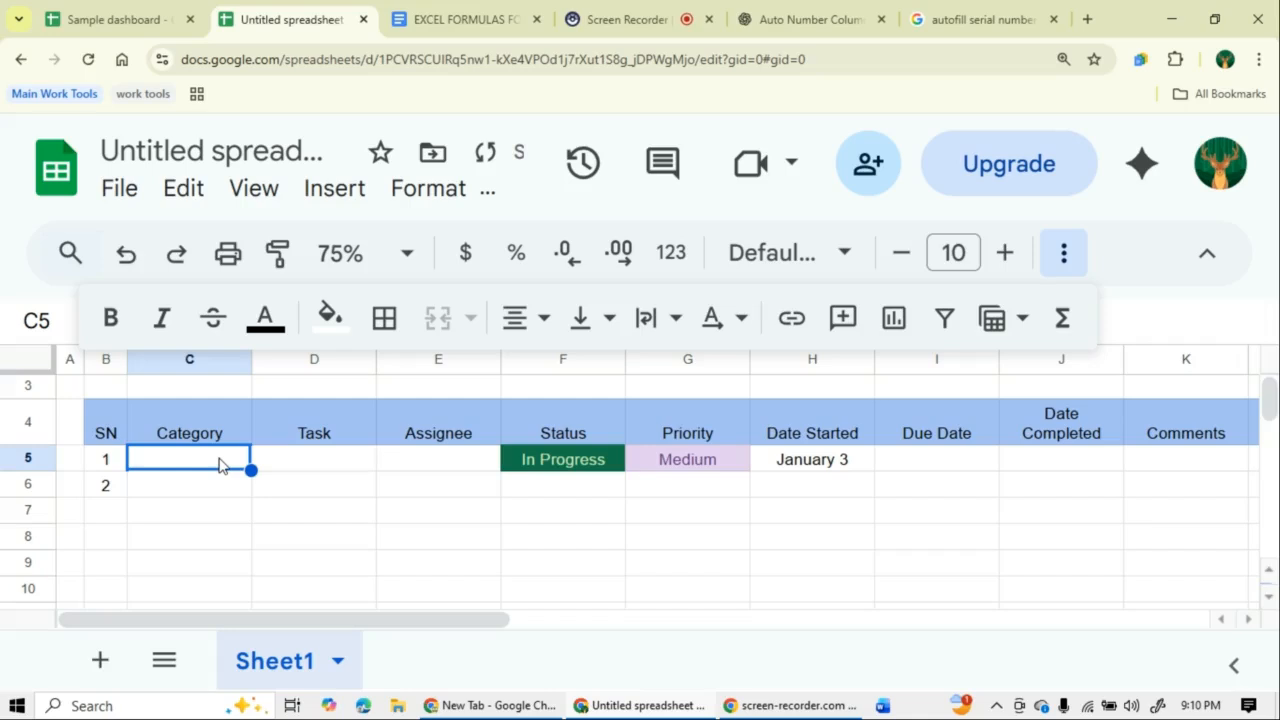
- Paste the sample task row at C5 again and copy Organize executive inbox from C6 into the Task cell D5
key("ctrl+y")
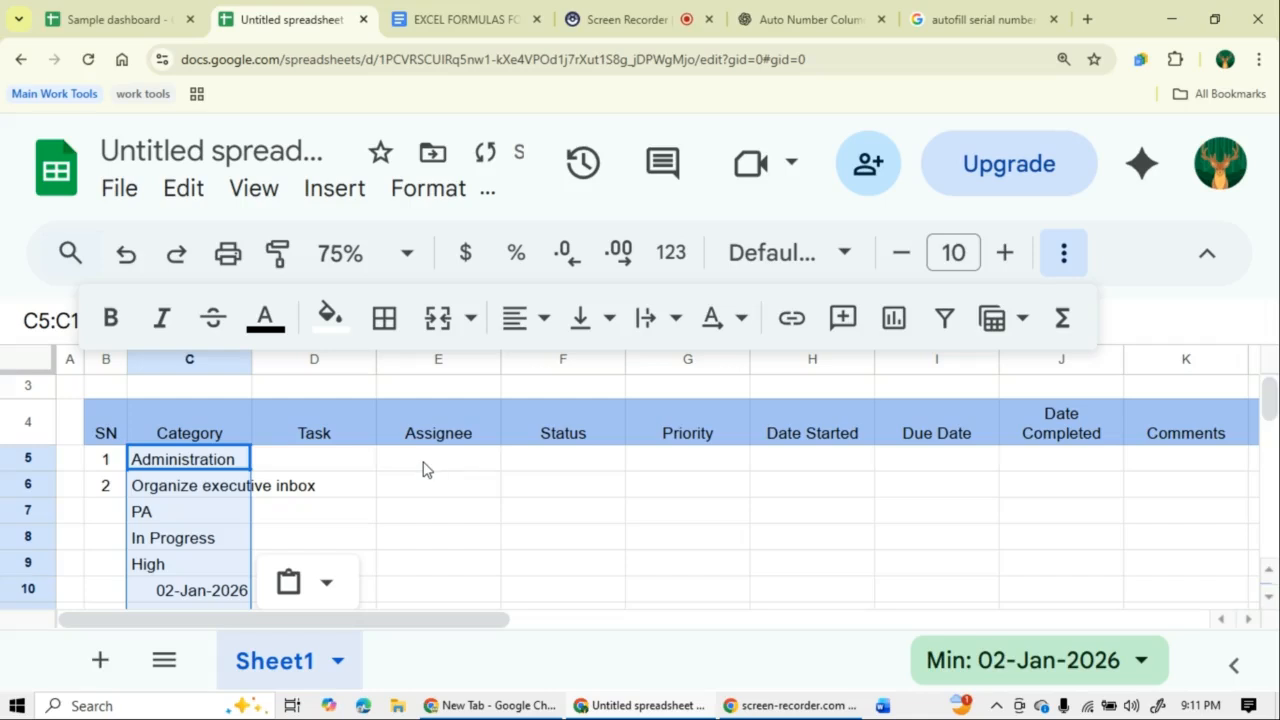
left_click(217, 488)
double_click(217, 485)
key("ctrl+c")
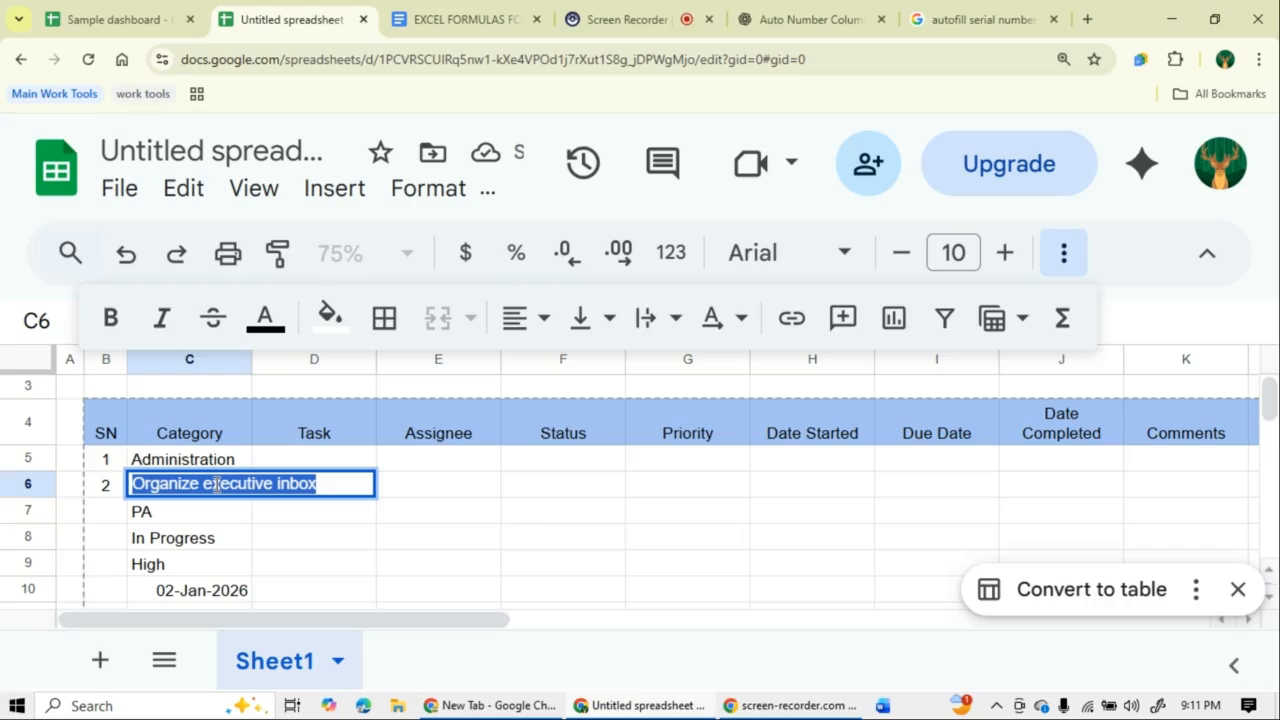
left_click(343, 456)
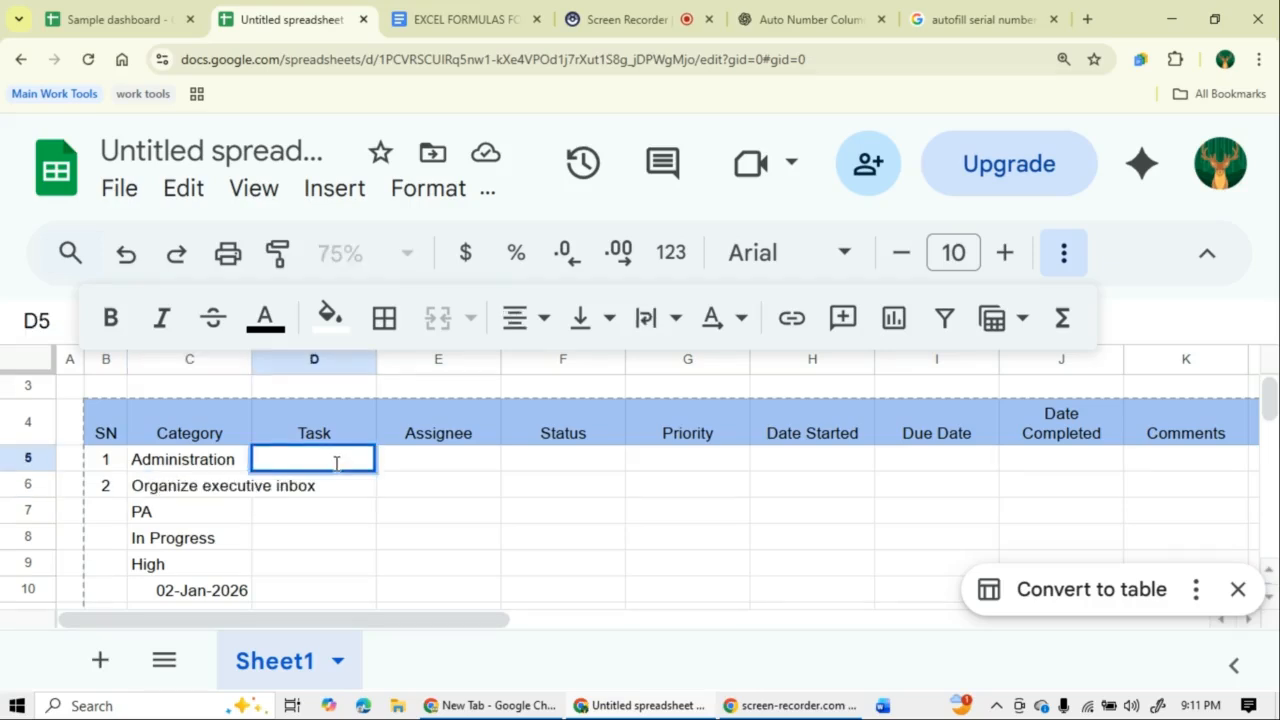
key("ctrl+v")
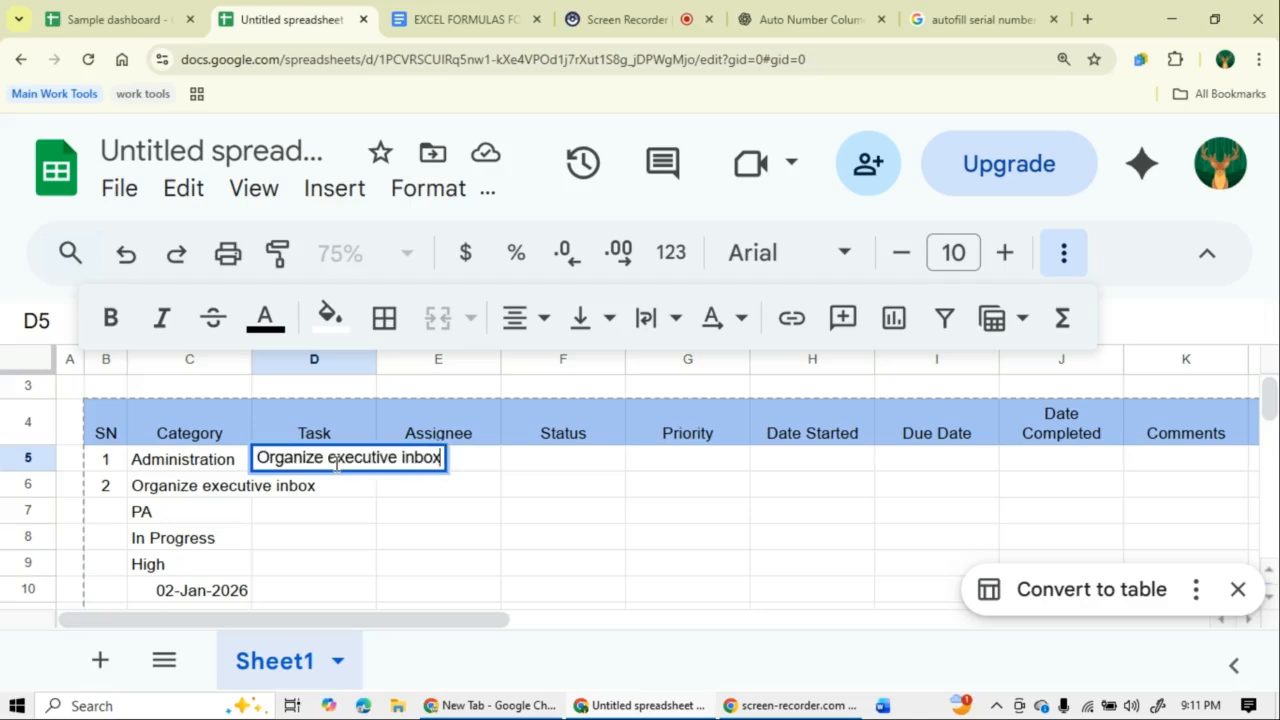
key("Return")
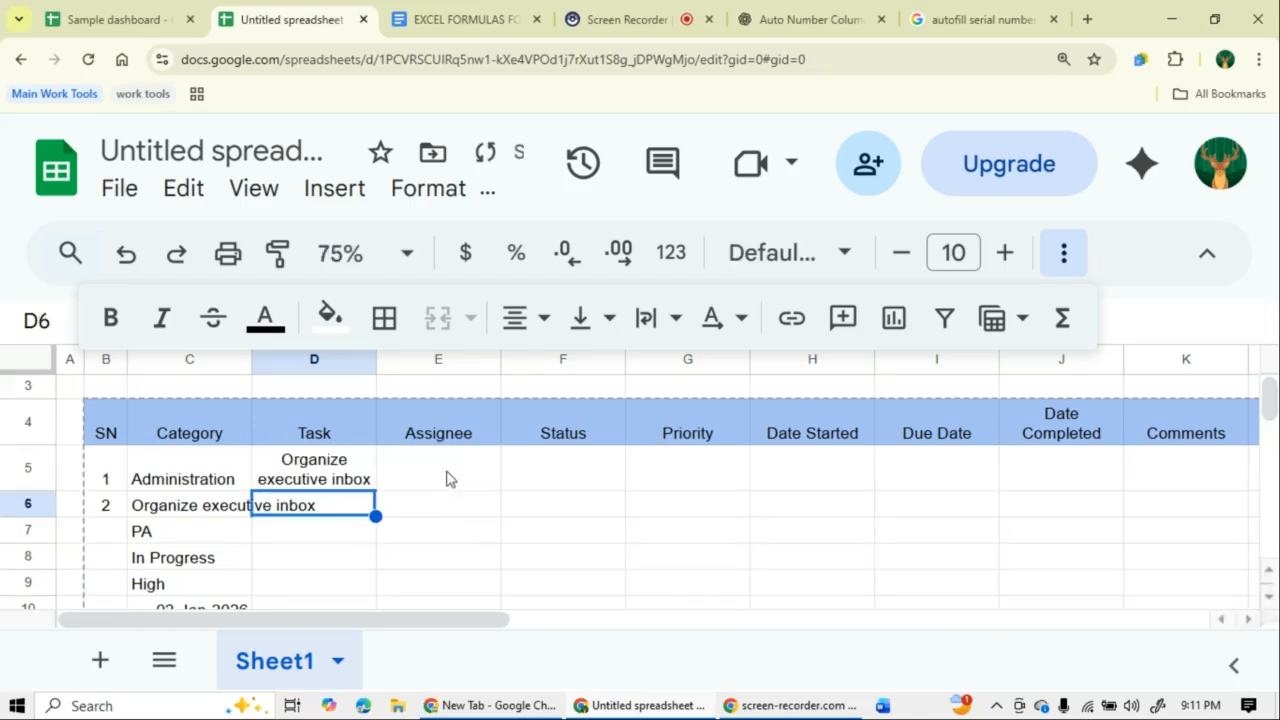
- Undo the Task entry in D5 and the sample row pasted below Category
left_click(570, 468)
double_click(565, 476)
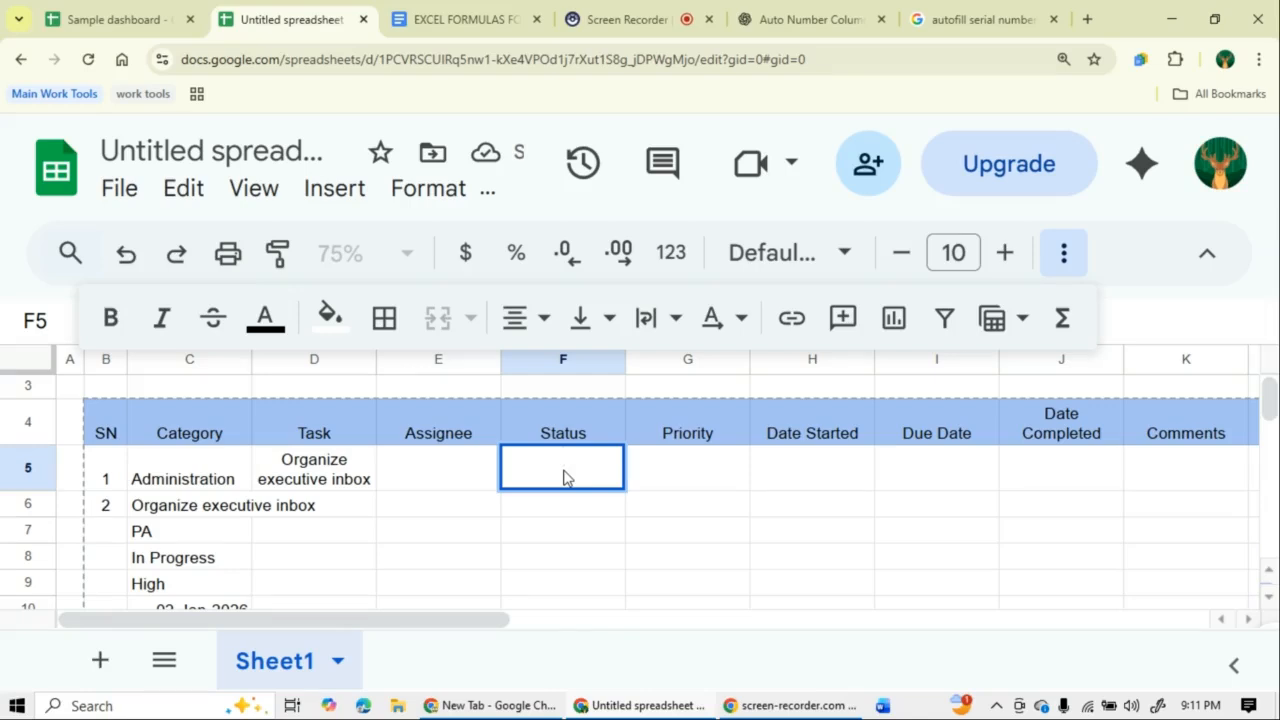
left_click(428, 514)
key("ctrl+z")
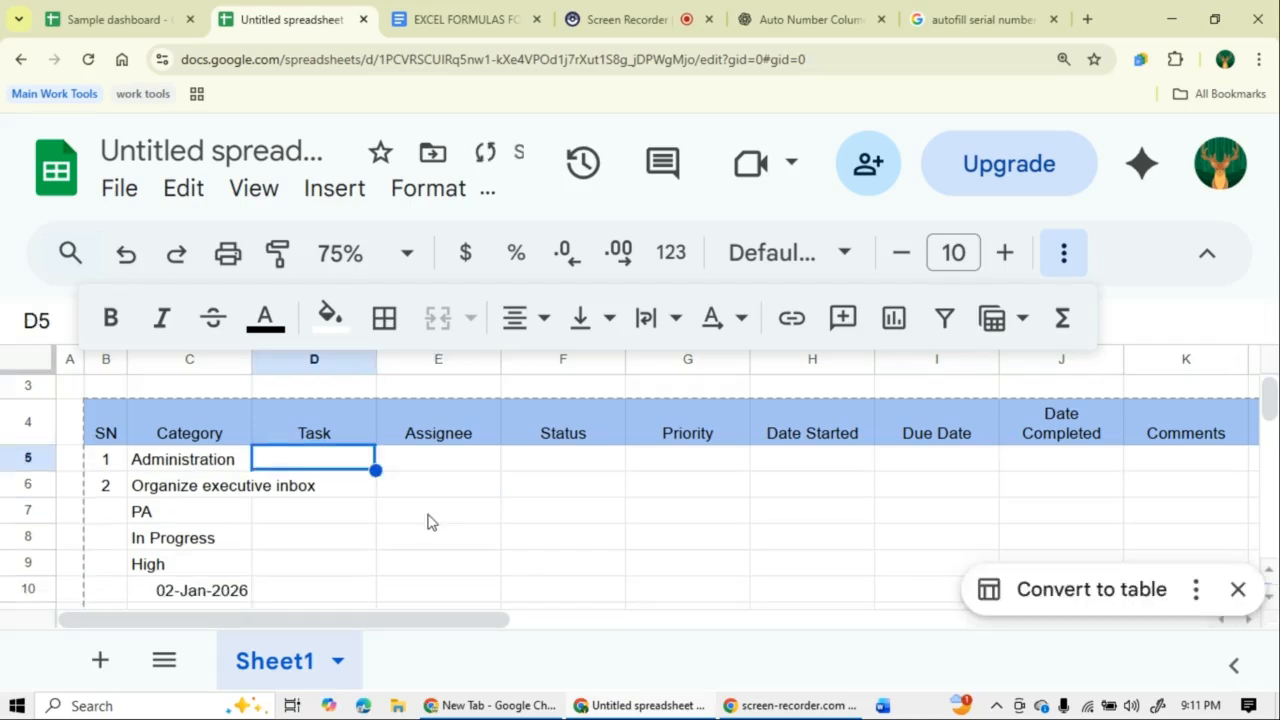
key("ctrl+z")
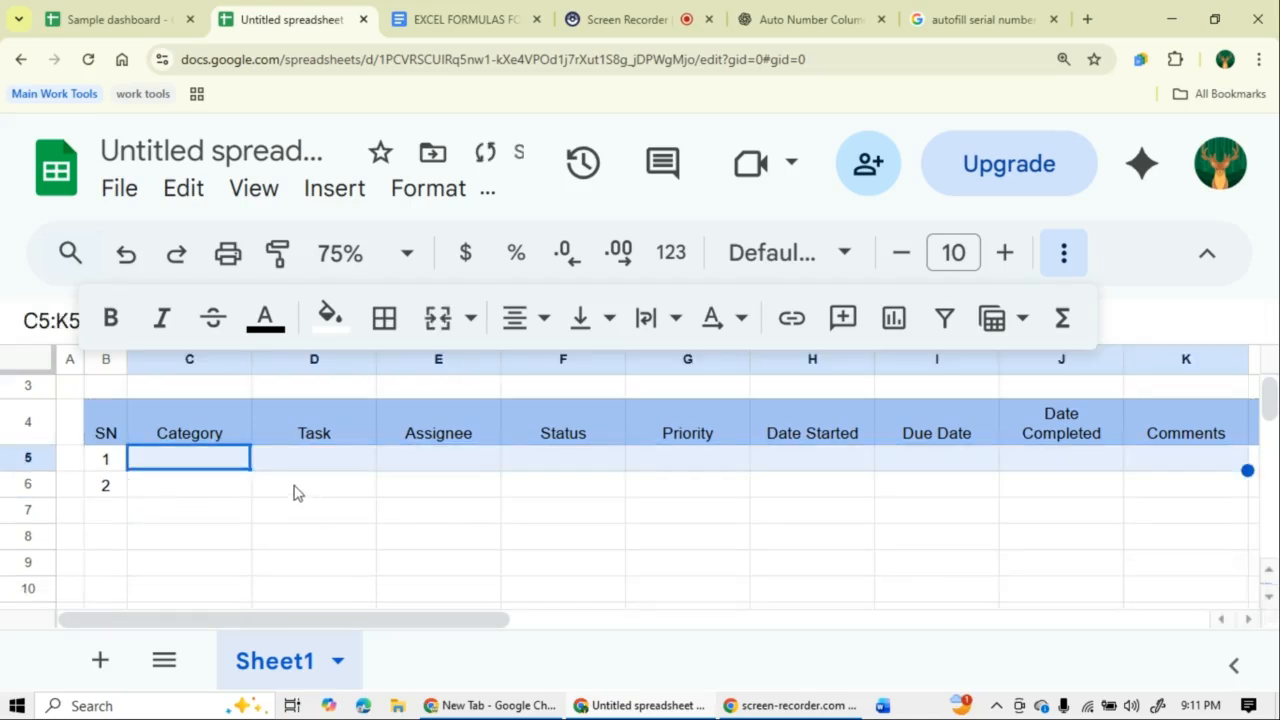
- Enter Accounts as the first task's Category in C5 and Prepare Tax returns as its Task in D5
left_click(229, 518)
left_click(190, 468)
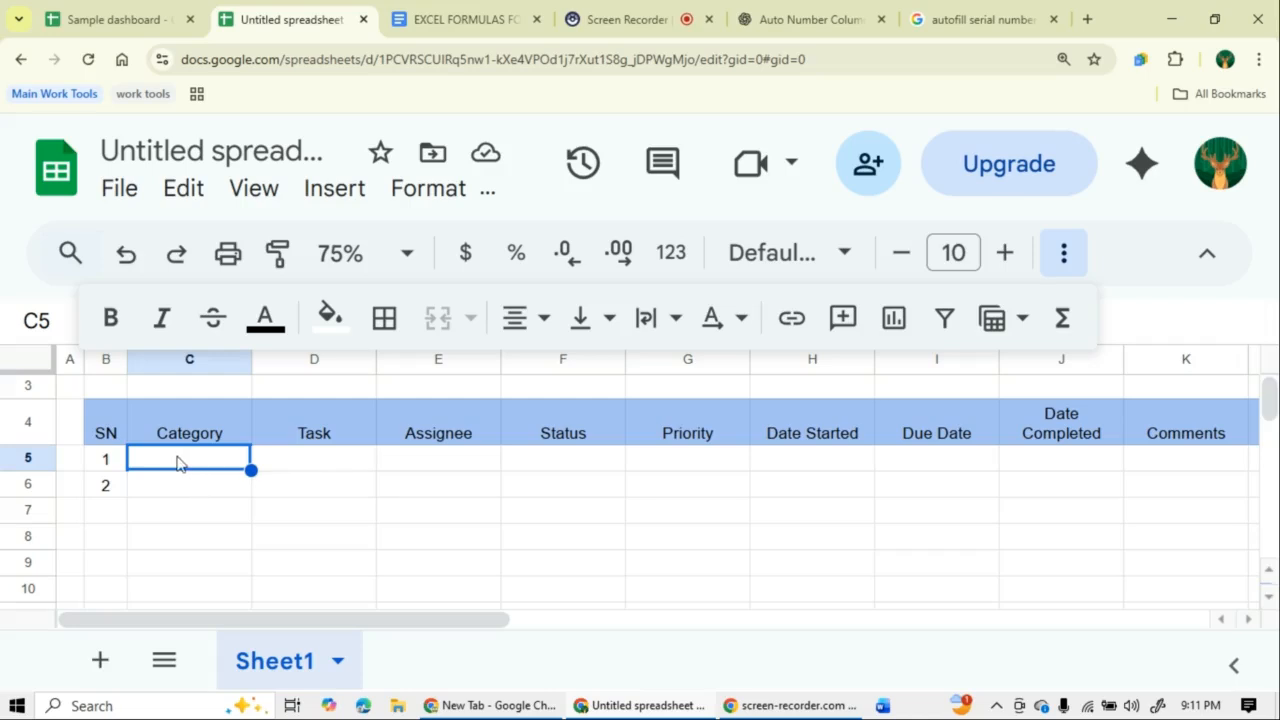
double_click(172, 460)
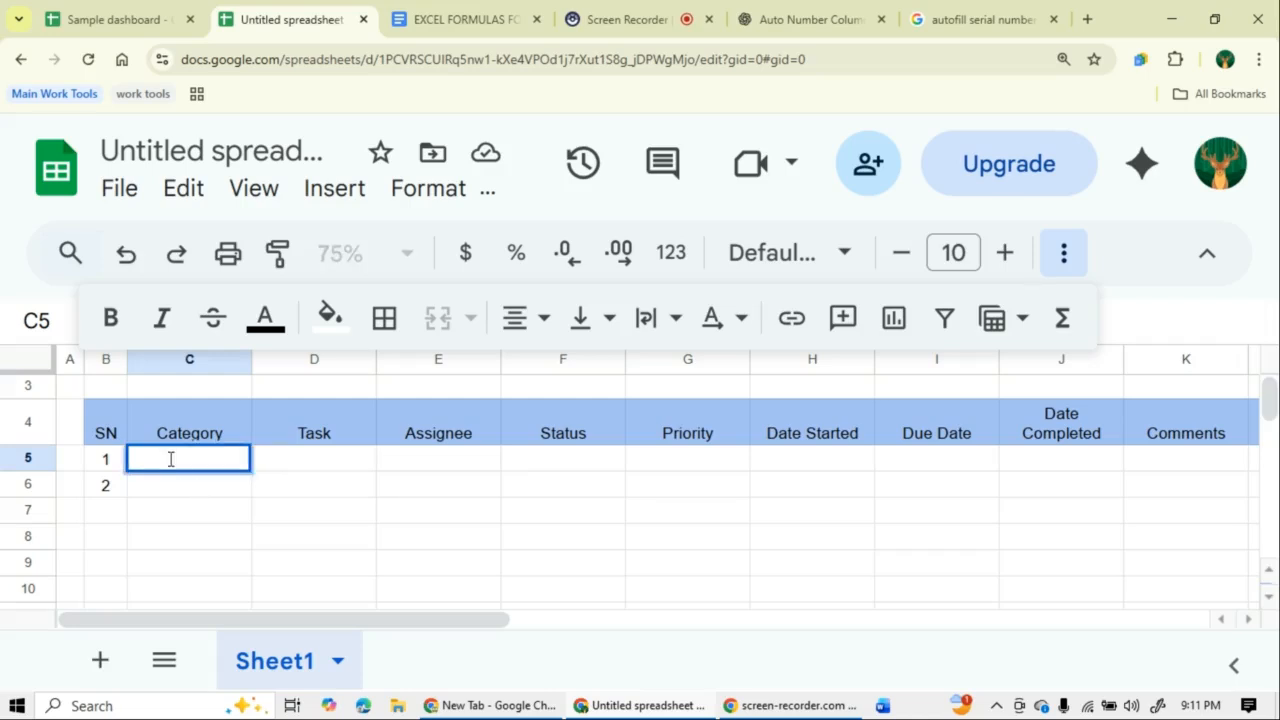
type("Accounts")
left_click(319, 459)
type("Prepare ")
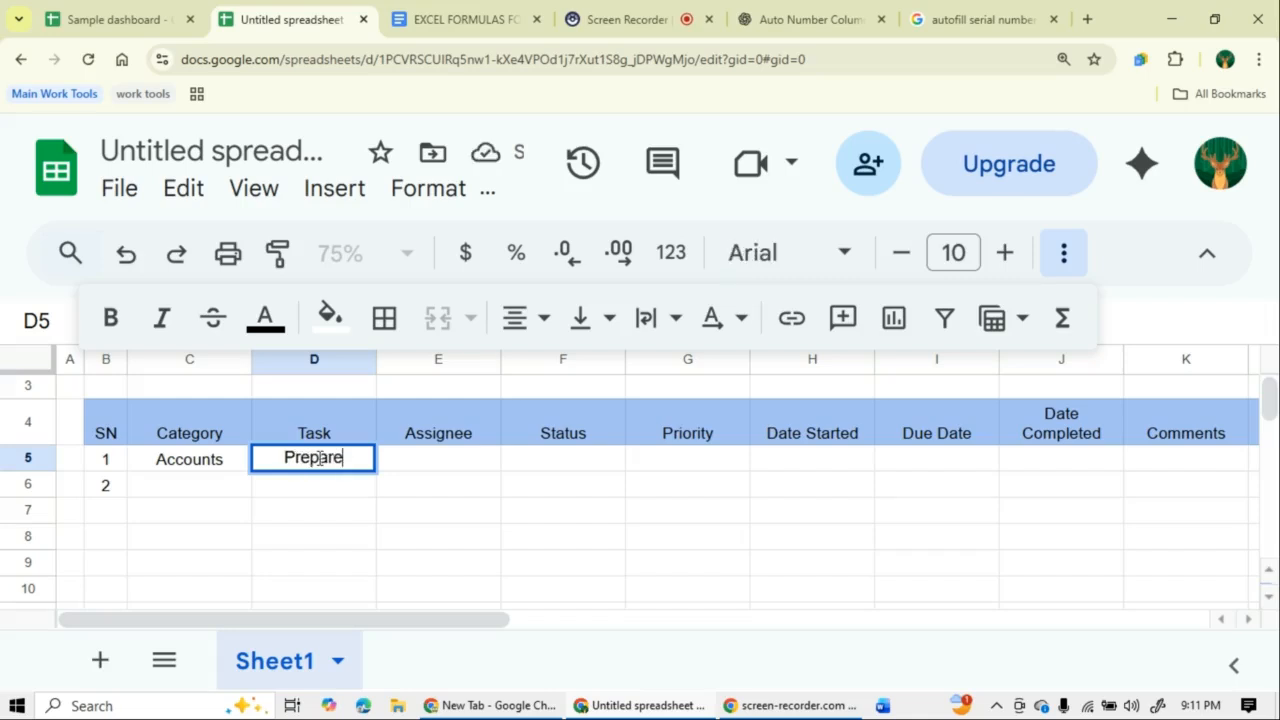
type("Tax returns")
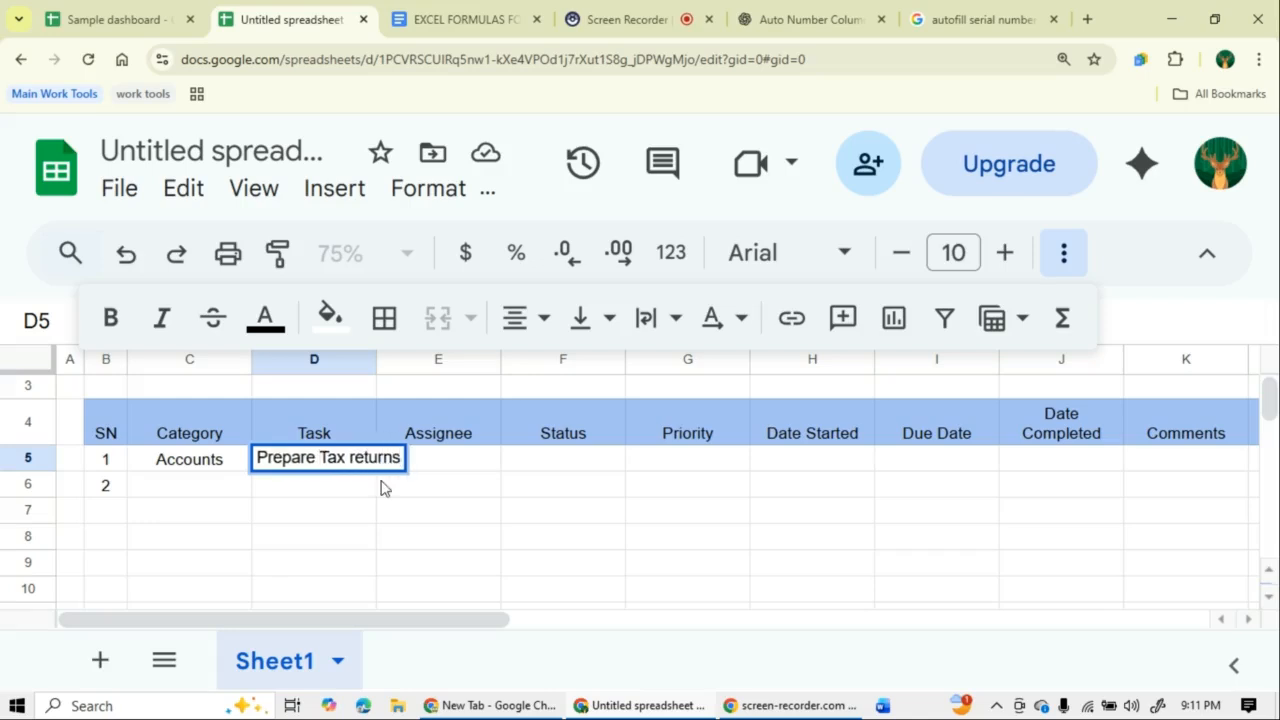
key("Tab")
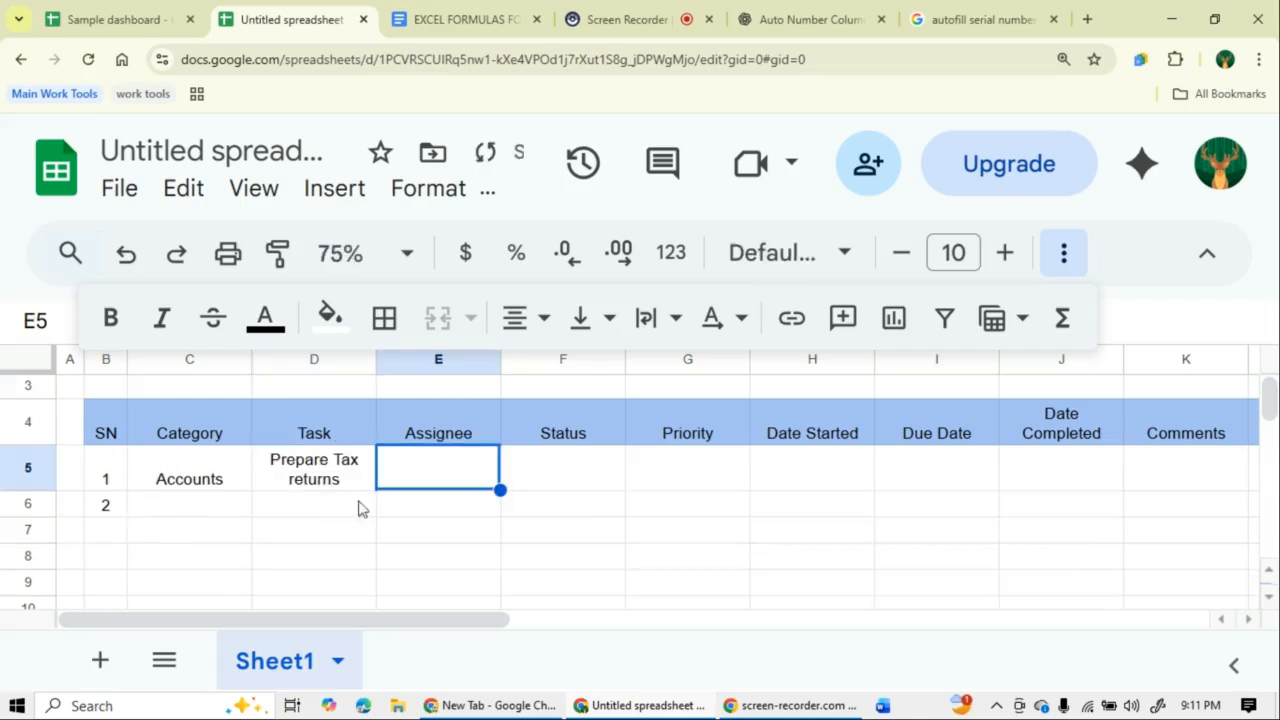
- Enter the assignee's name in E5 and try to open the Status dropdown in F5
double_click(436, 460)
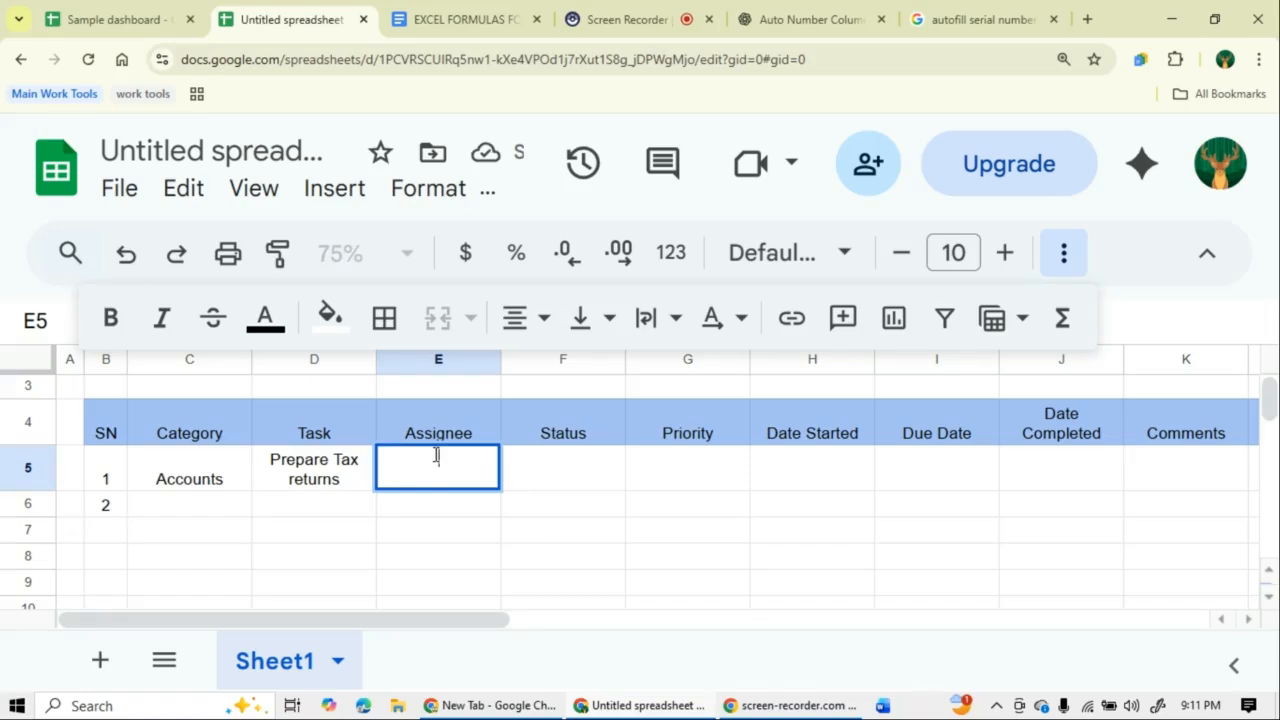
type("Fidel")
double_click(594, 479)
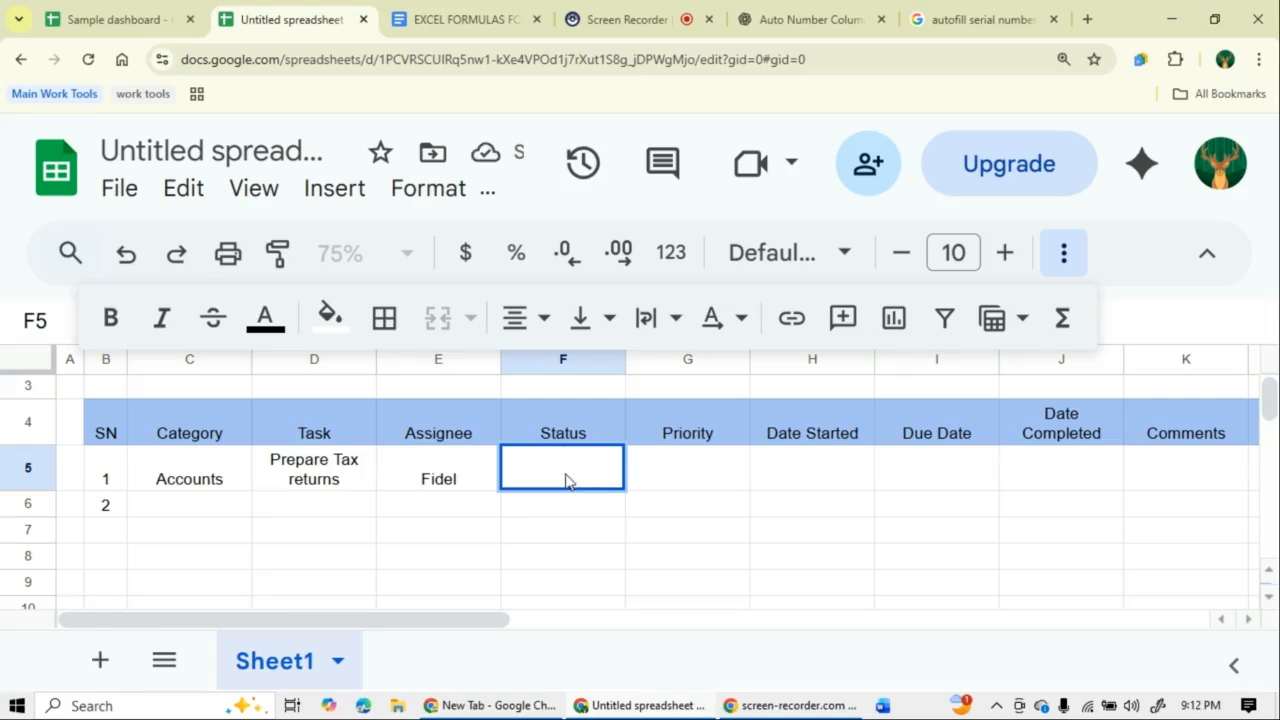
key("Return")
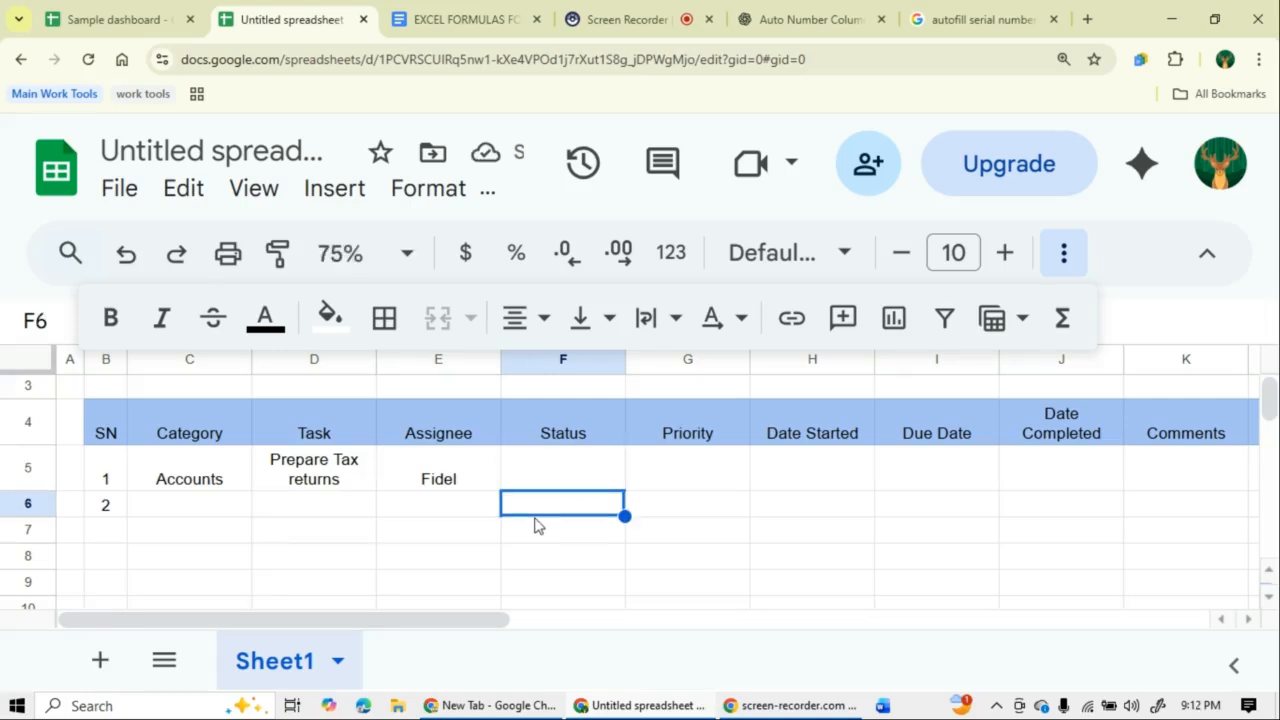
- Undo the Category, Task and Assignee entries in row 5 and the clearing of its Status, Priority and Date Started cells
key("ctrl+z")
key("ctrl+z")
key("ctrl+z")
key("ctrl+z")
key("ctrl+z")
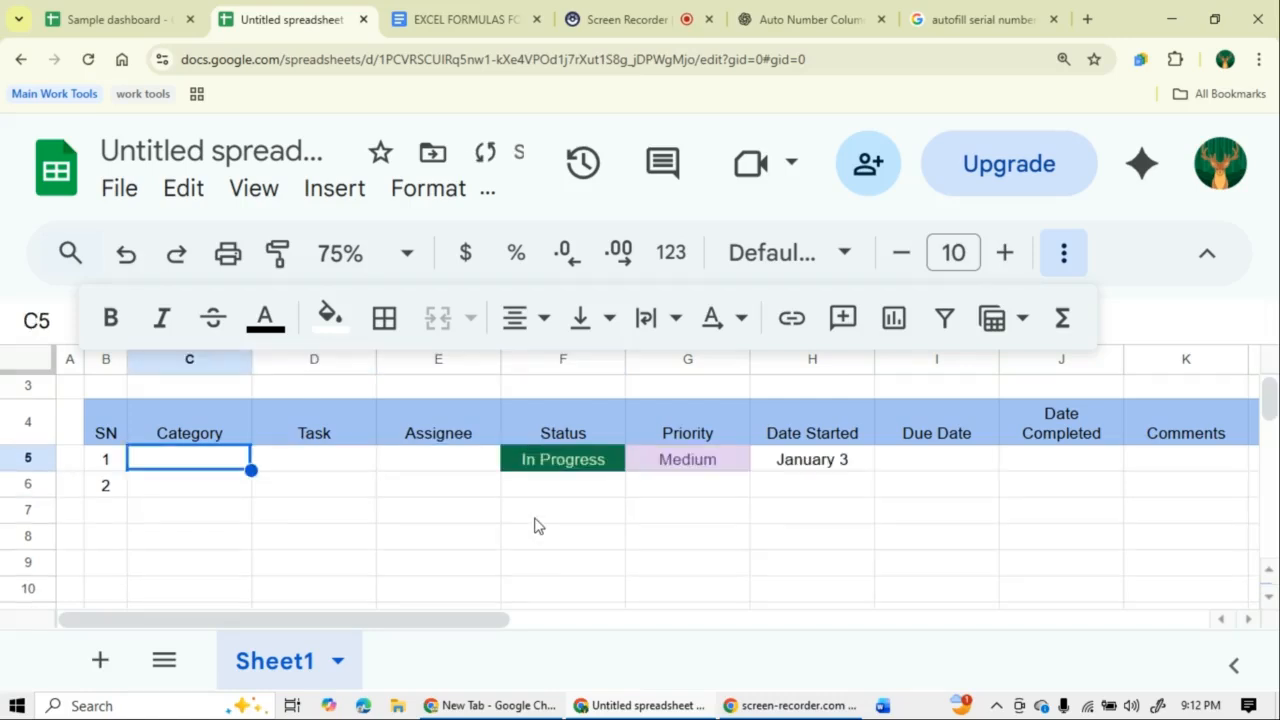
- Enter Accounts as the first task's Category in C5 and File tax returns as its Task in D5
left_click(209, 461)
double_click(209, 460)
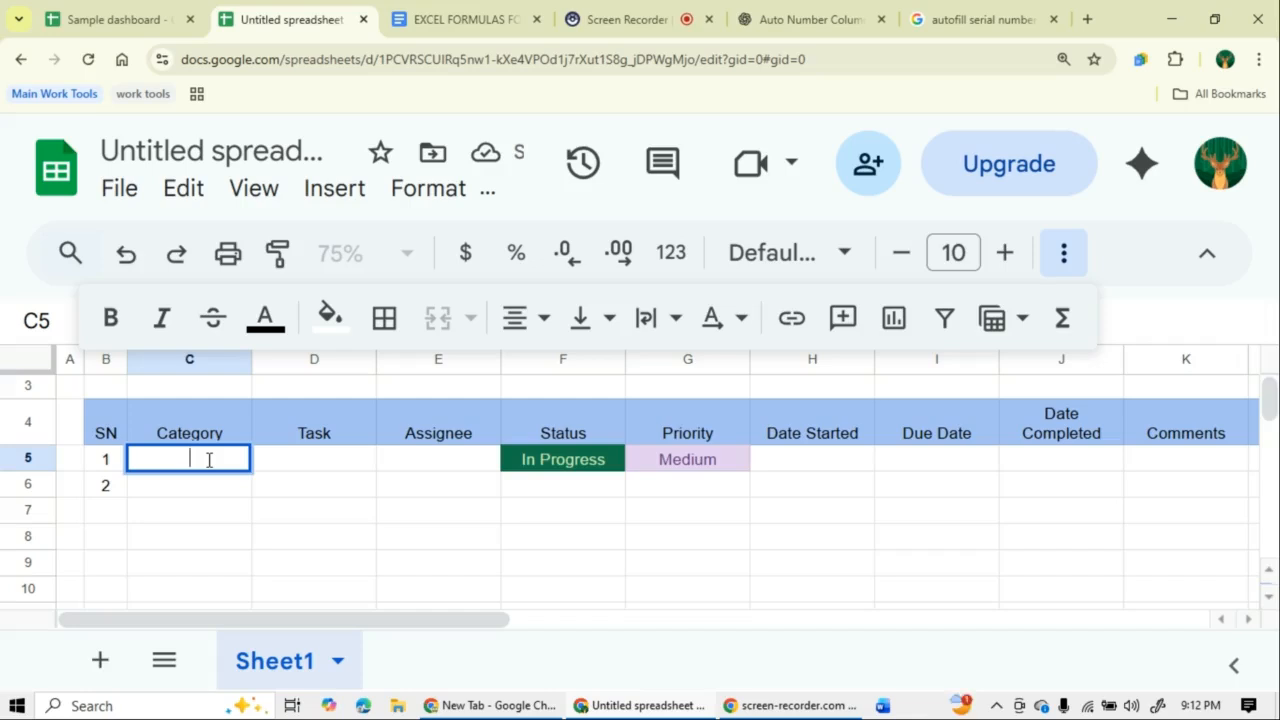
type("Accounts")
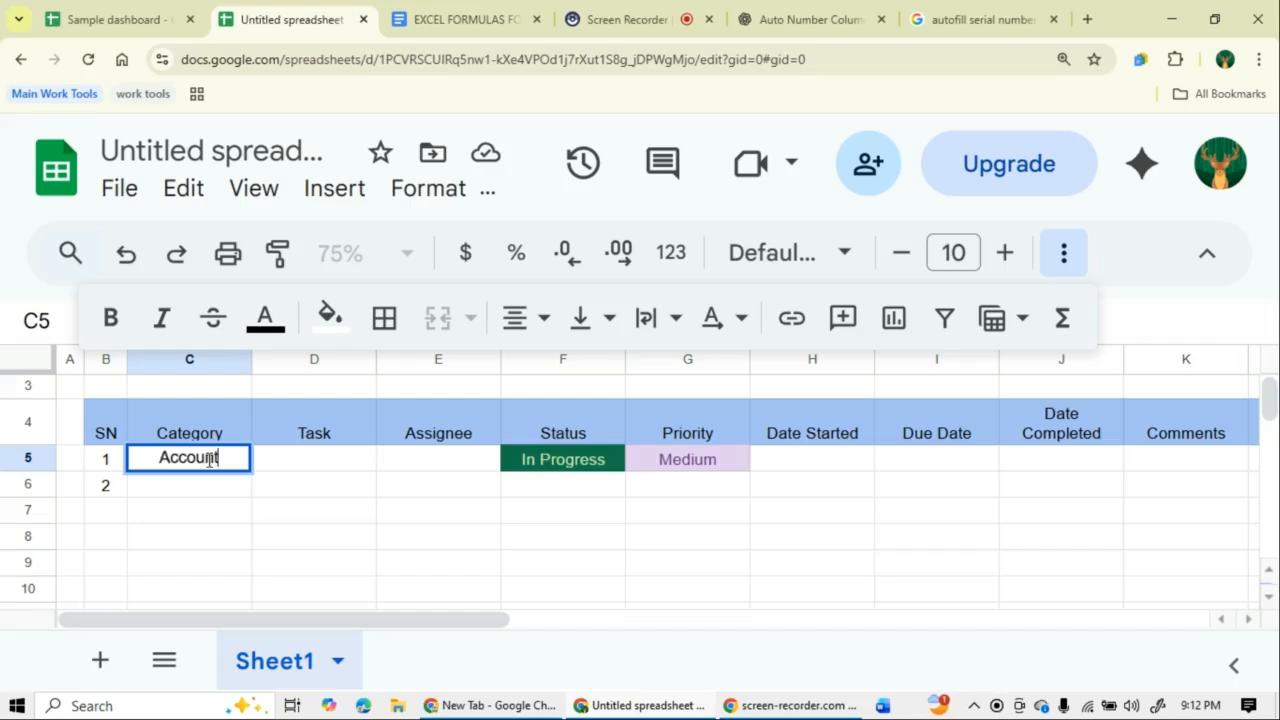
double_click(348, 454)
type("File t")
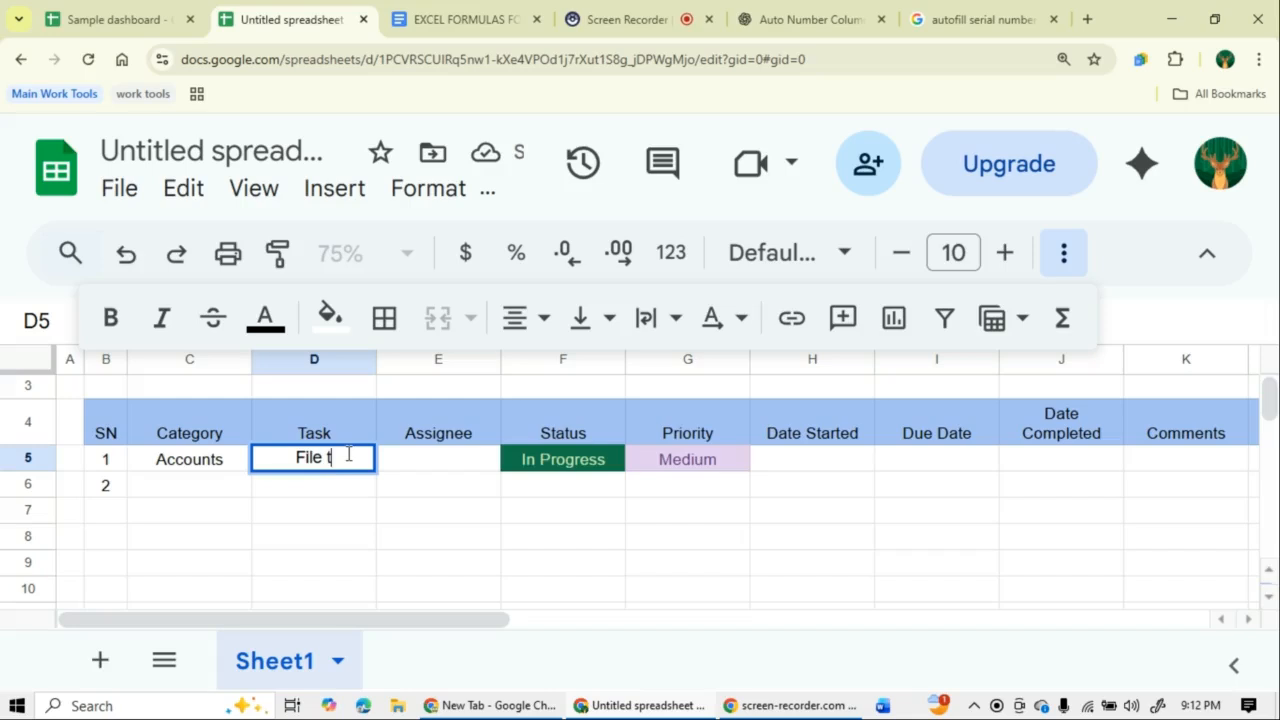
type("ax returns")
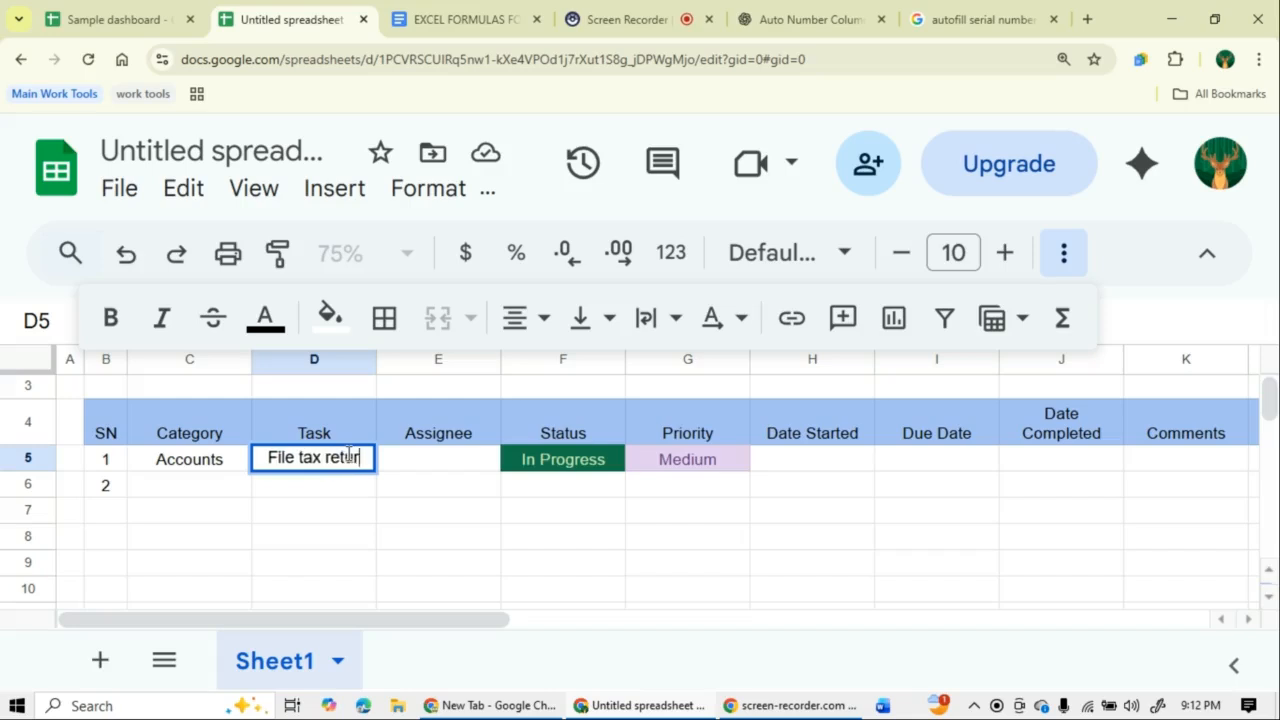
- Enter the assignee's name for the first task in E5
double_click(446, 455)
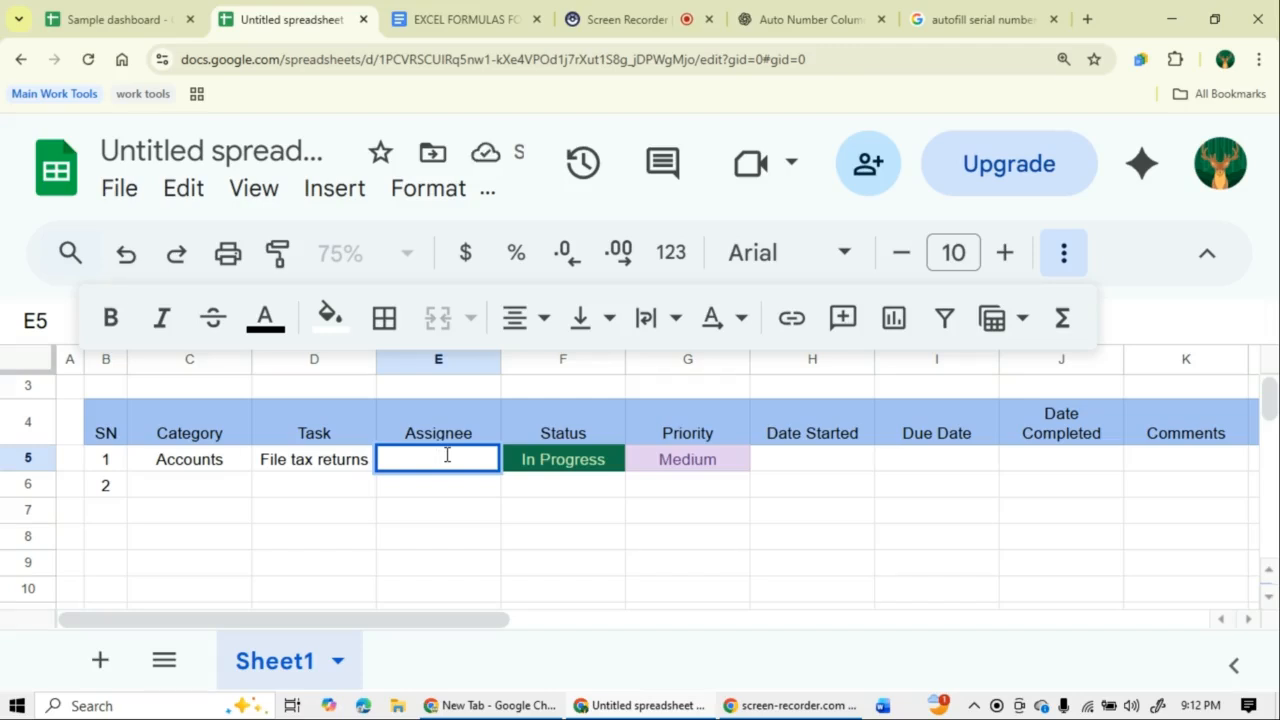
type("Fidel")
double_click(580, 485)
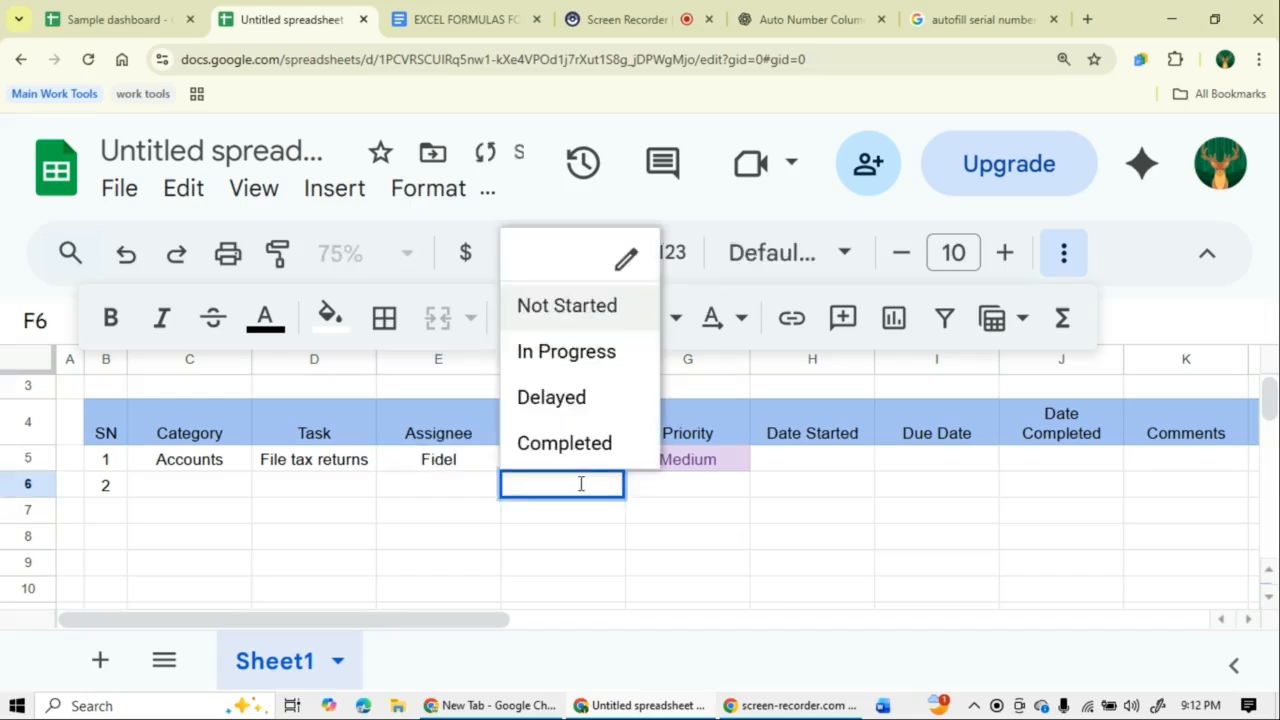
- Set the first task's Date Started in H5 to Jan 6 and its Due Date in I5 to Jan 18
double_click(805, 458)
type("Jan")
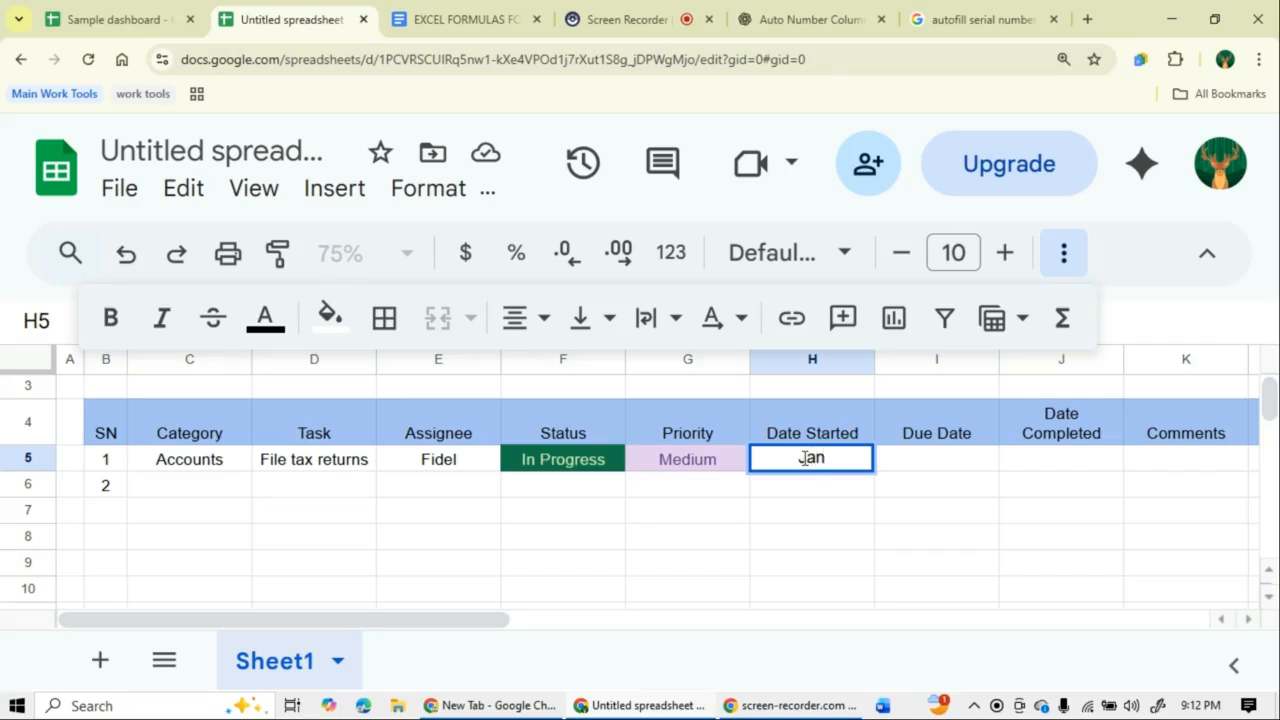
type(" 6")
left_click(948, 457)
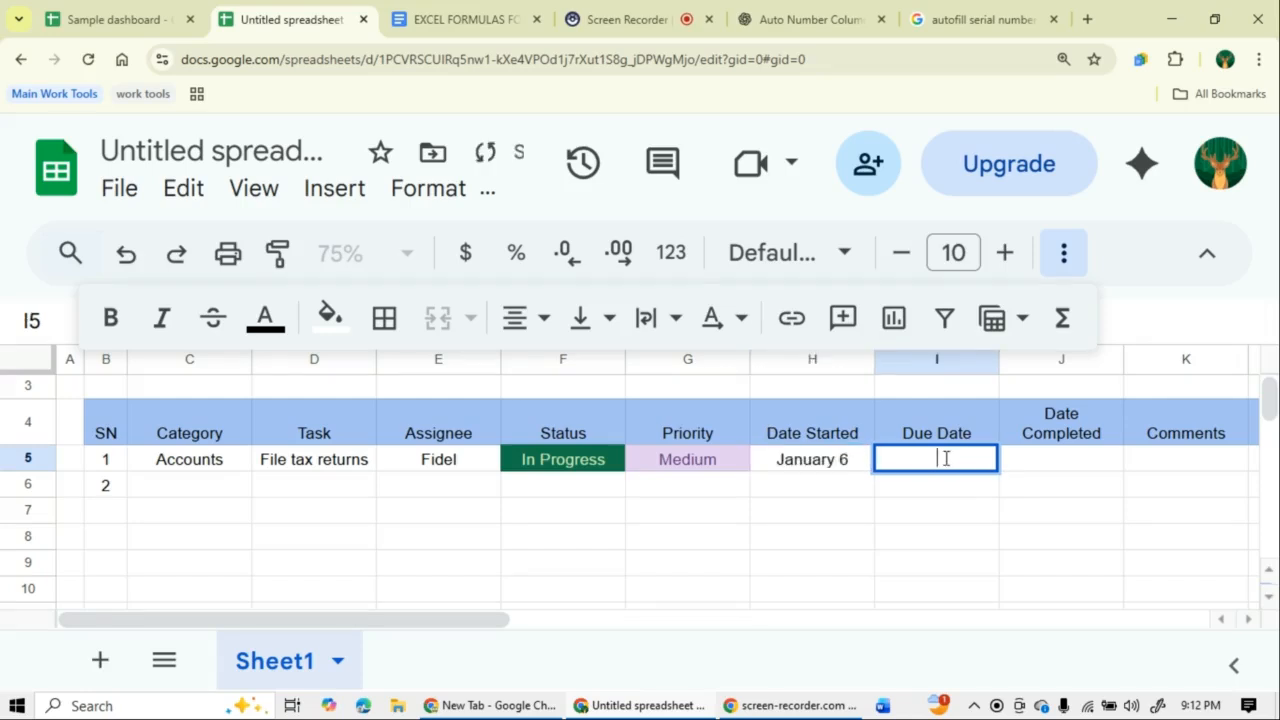
type("Jan 18")
left_click(1070, 462)
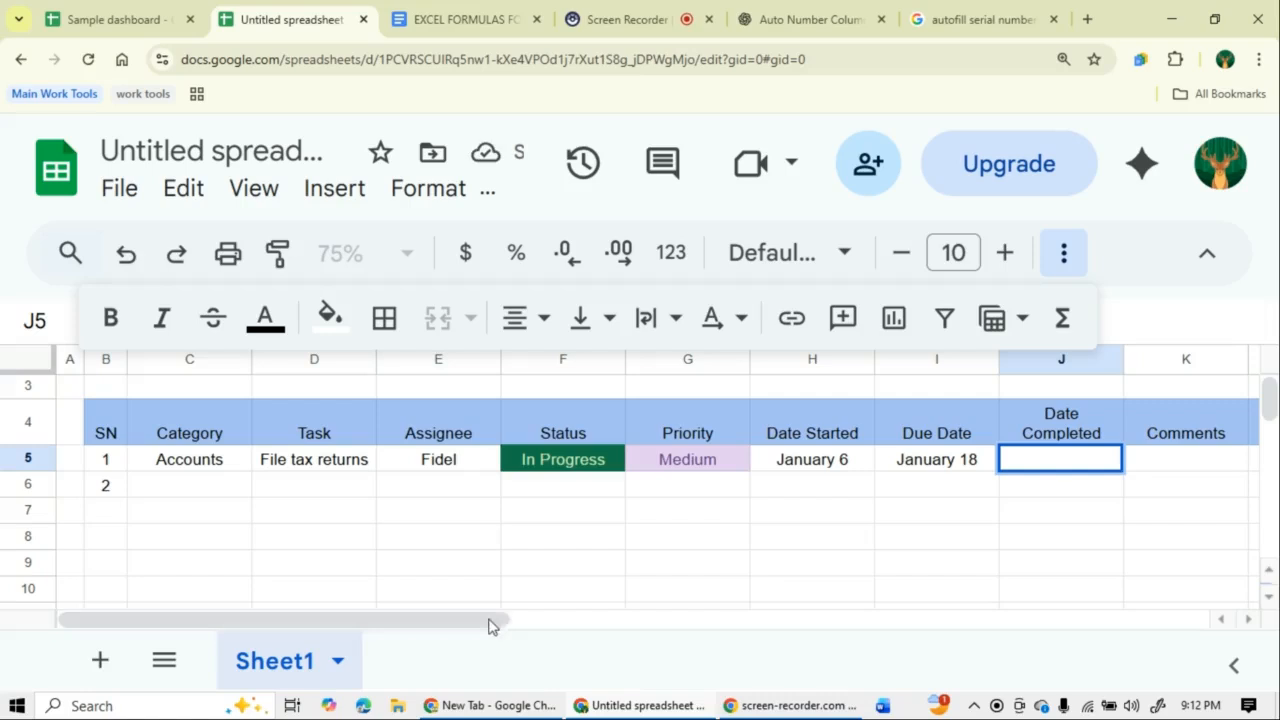
- Enter Government issue as the first task's comment in K5, leaving Date Completed blank
left_click_drag(491, 625, 578, 633)
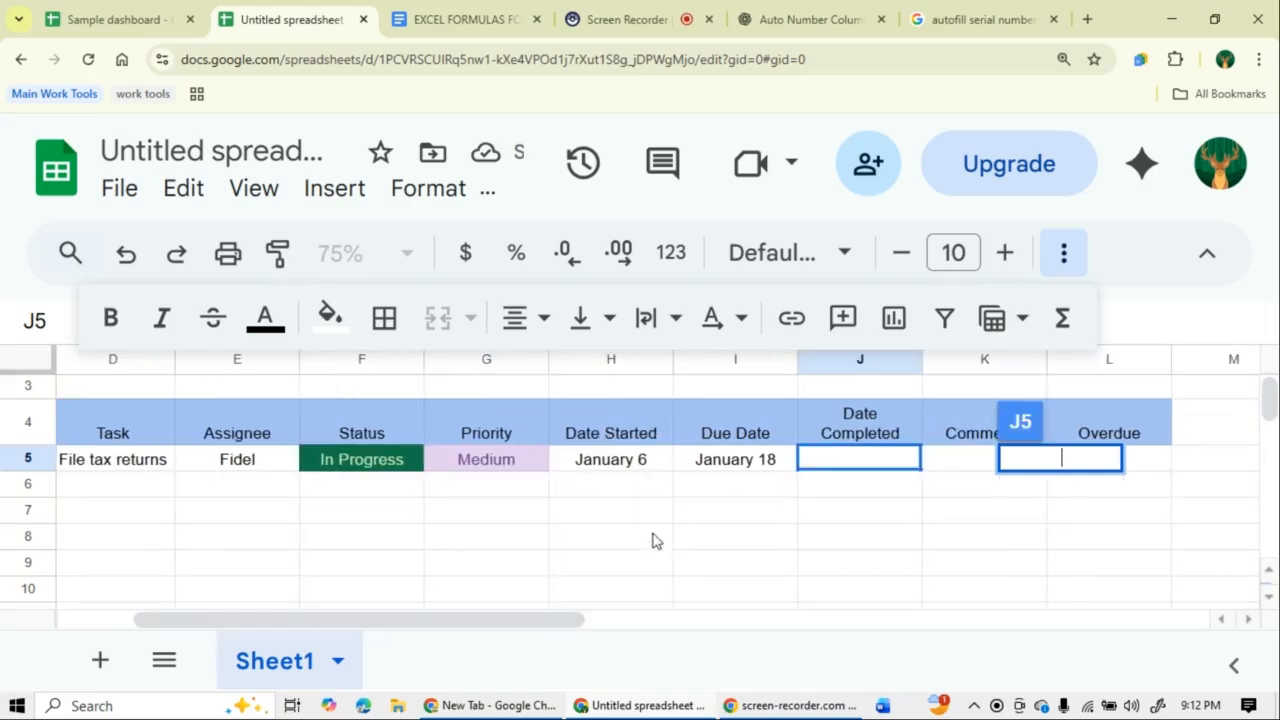
left_click(655, 510)
left_click(1008, 462)
double_click(1008, 462)
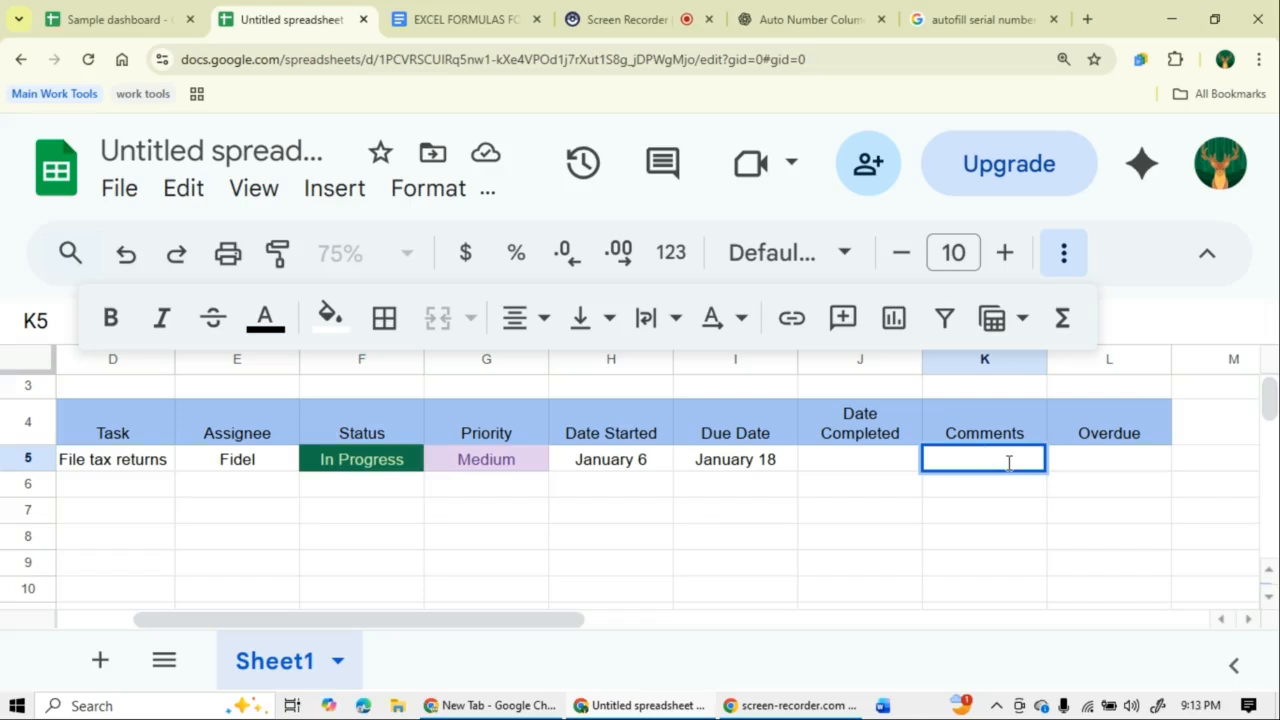
type("Government issue")
left_click(1023, 537)
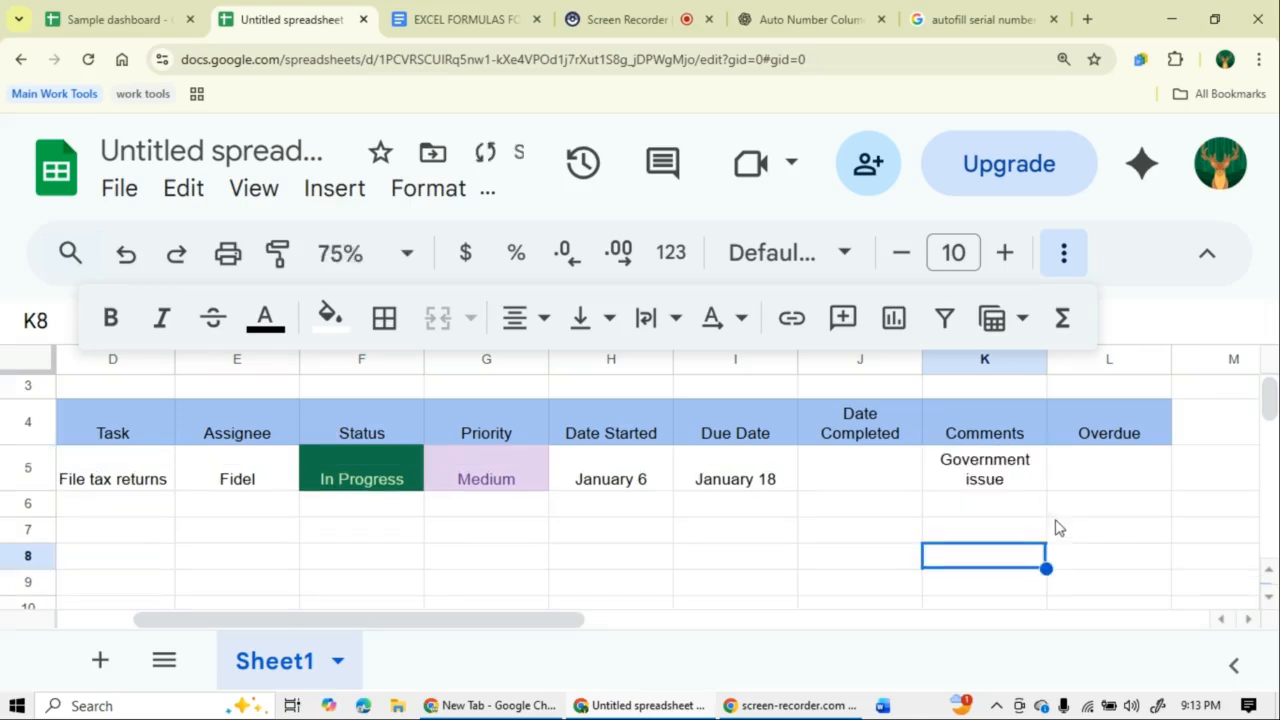
- Switch to the EXCEL FORMULAS FOR TASK TRACKER document in Google Docs and copy the Overdue column formula
left_click(1116, 470)
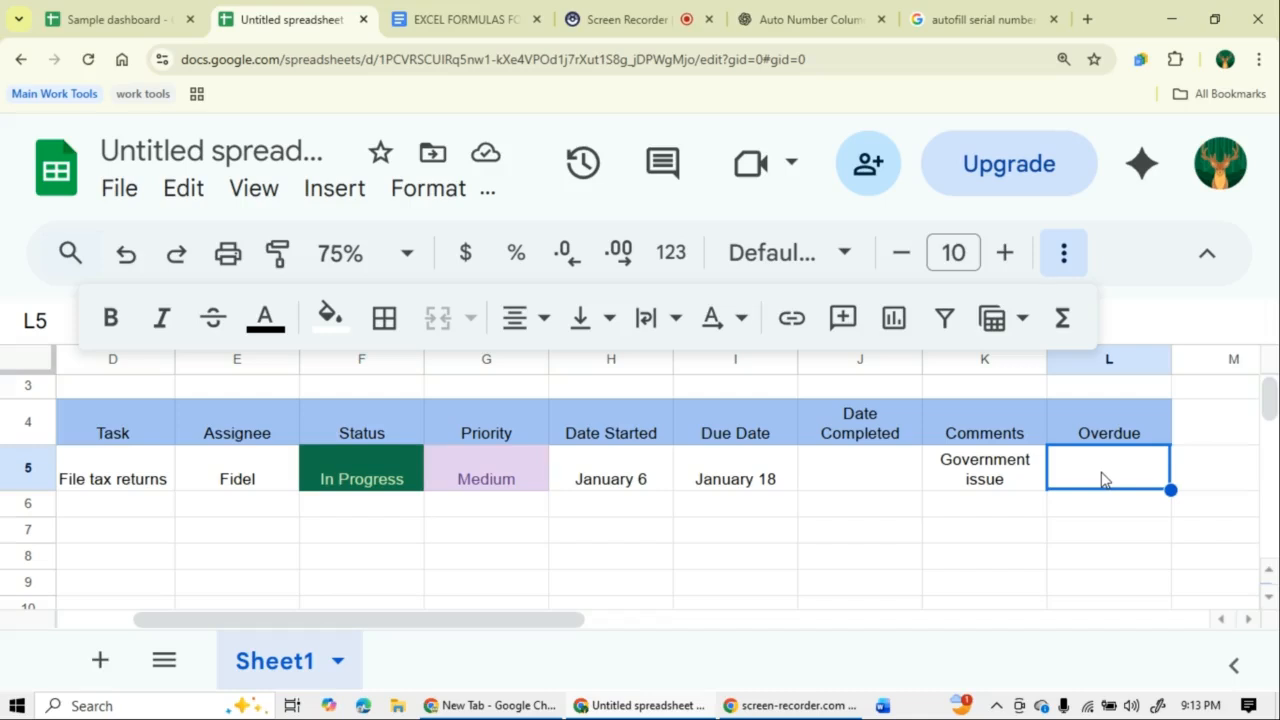
left_click(489, 12)
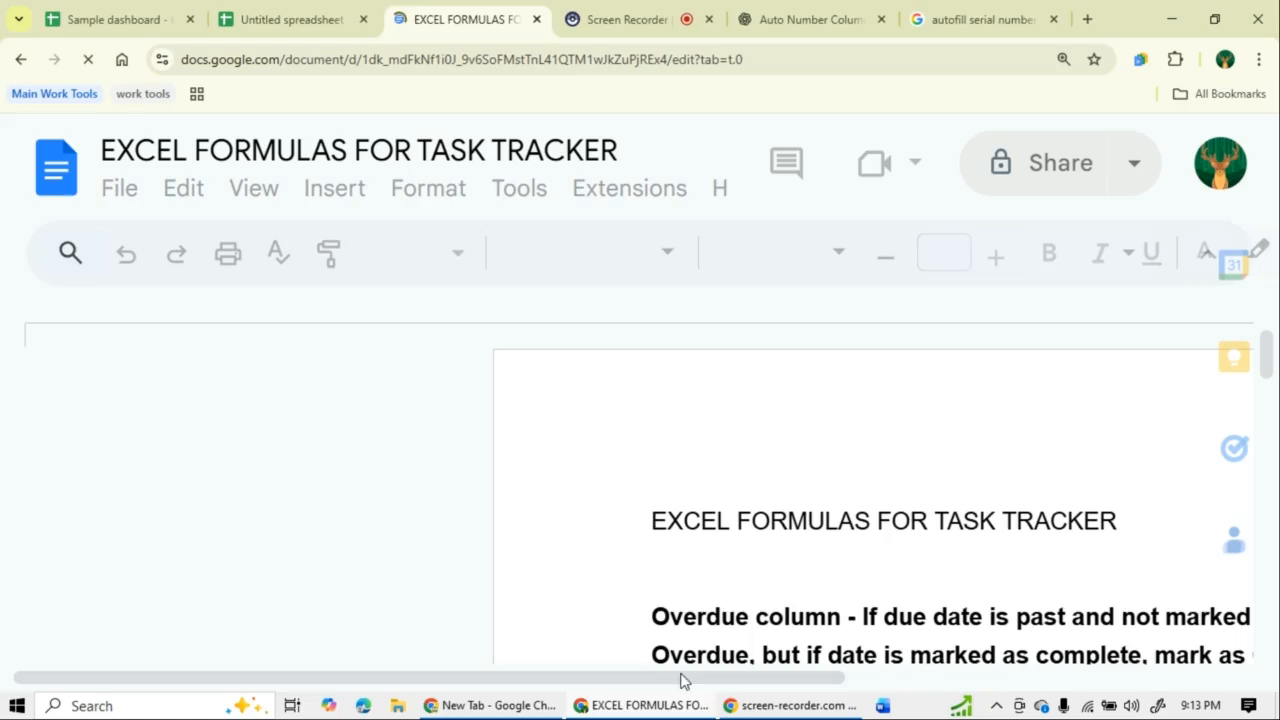
scroll(635, 564, "right", 2)
scroll(617, 558, "down", 4)
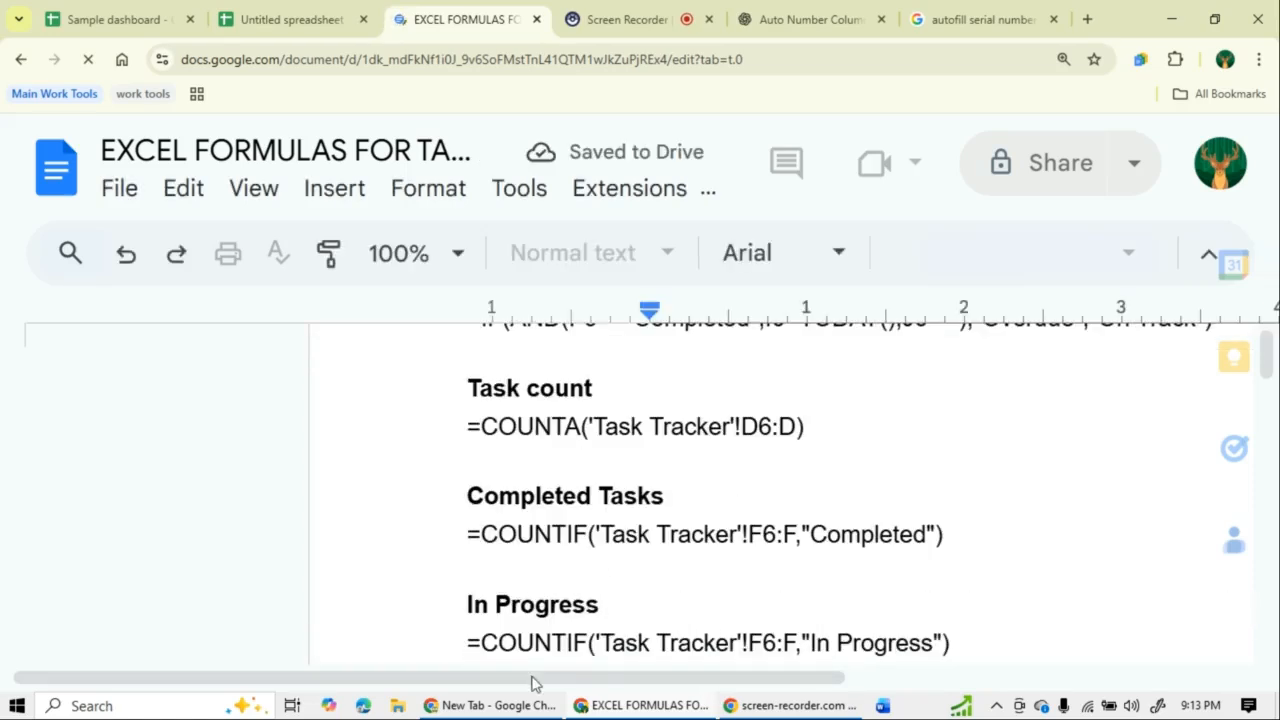
scroll(587, 556, "up", 2)
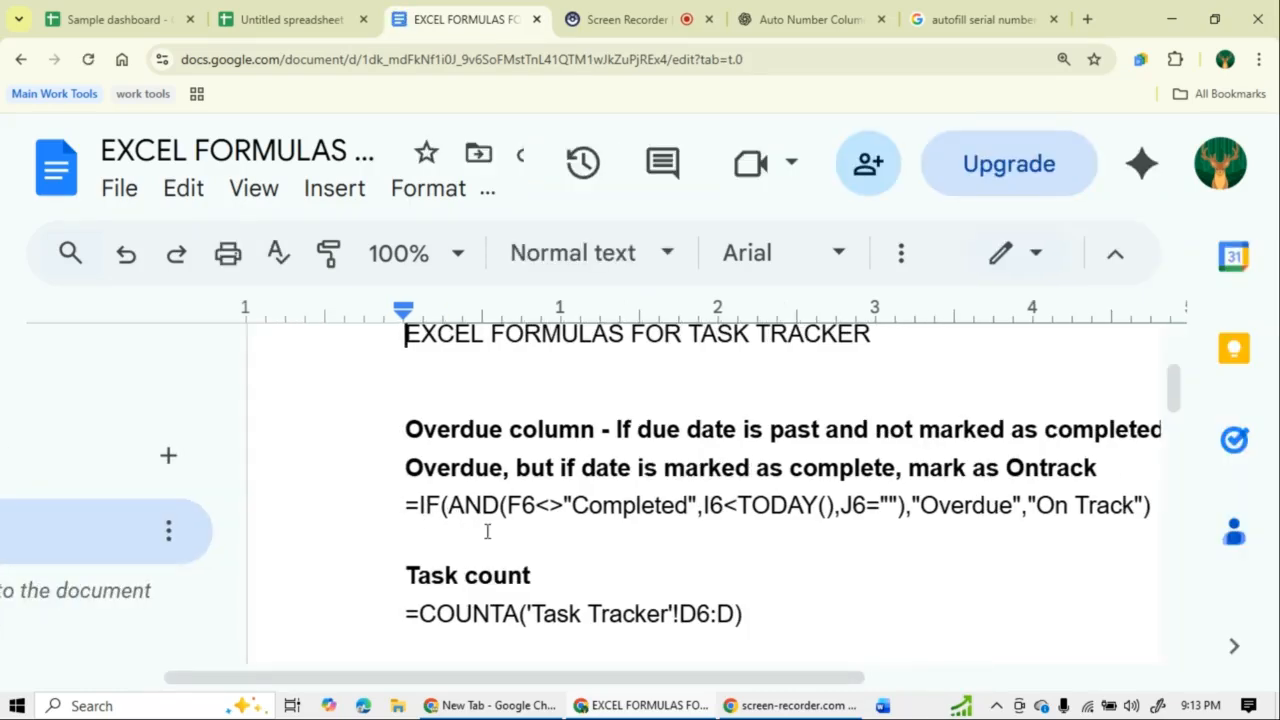
left_click_drag(442, 679, 513, 679)
double_click(348, 505)
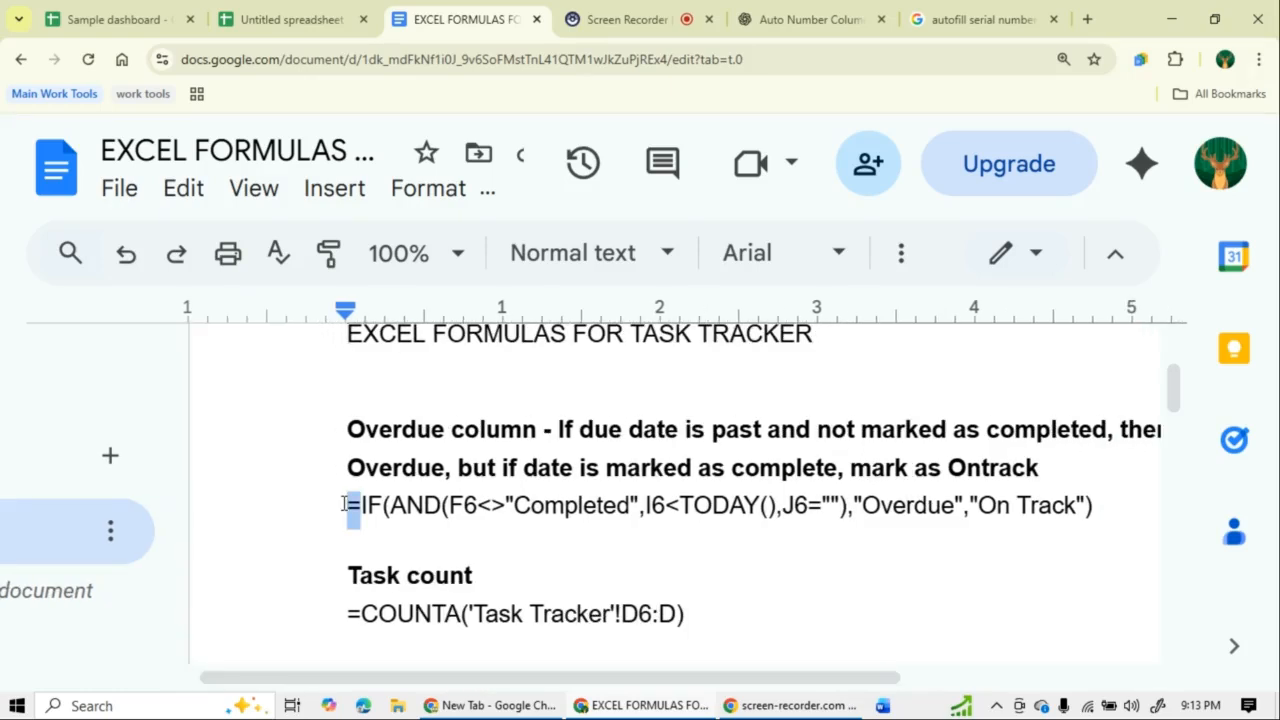
triple_click(344, 505)
key("ctrl+c")
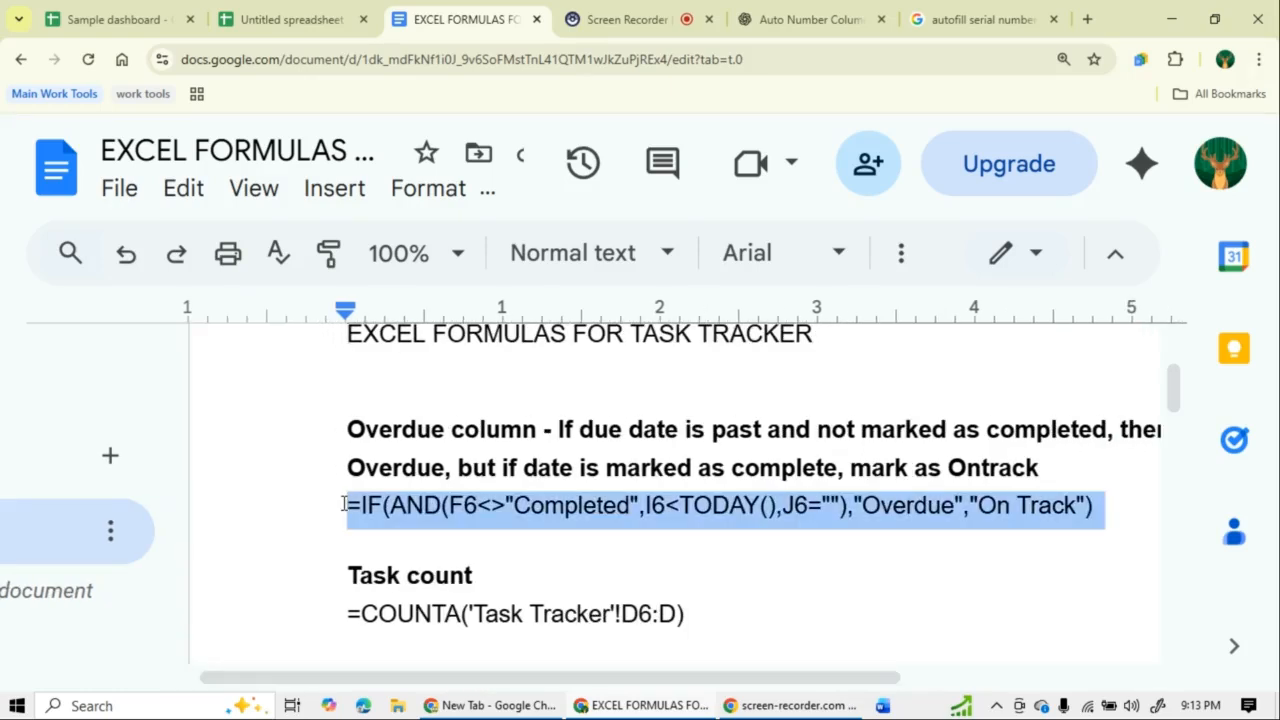
- Return to the untitled spreadsheet in Google Sheets and paste the copied Overdue formula into L5
left_click(306, 19)
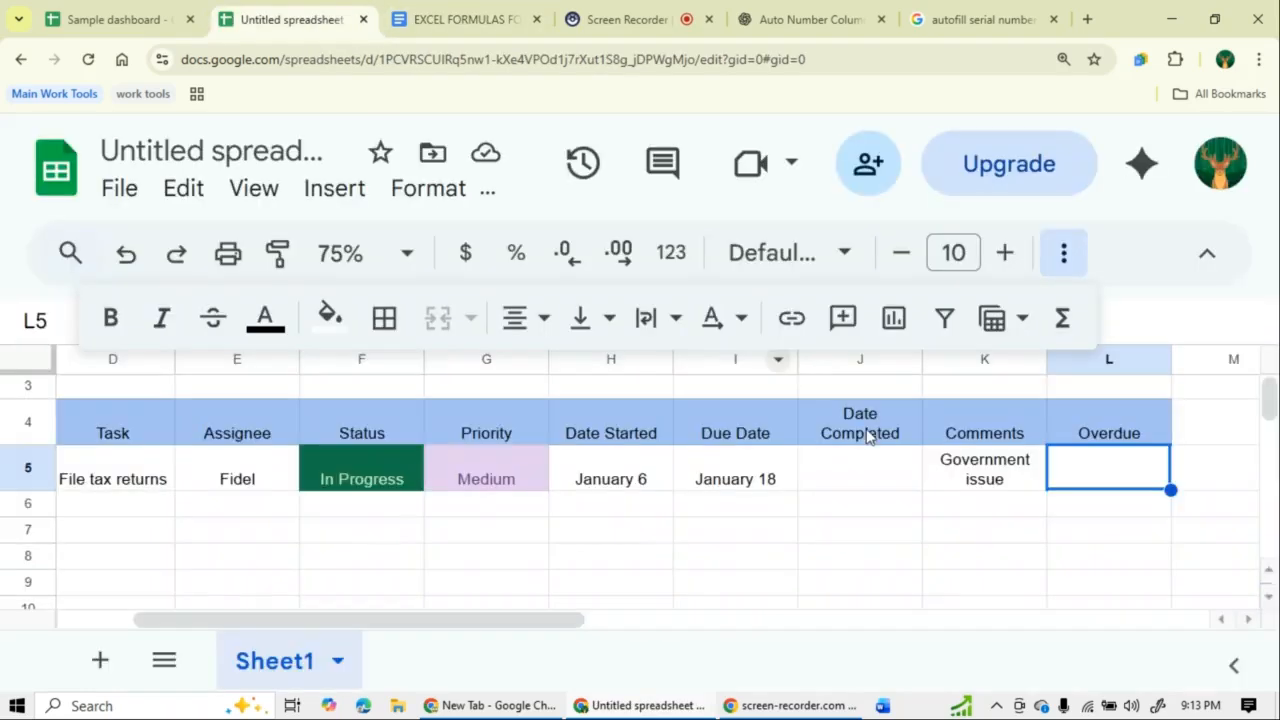
double_click(1107, 461)
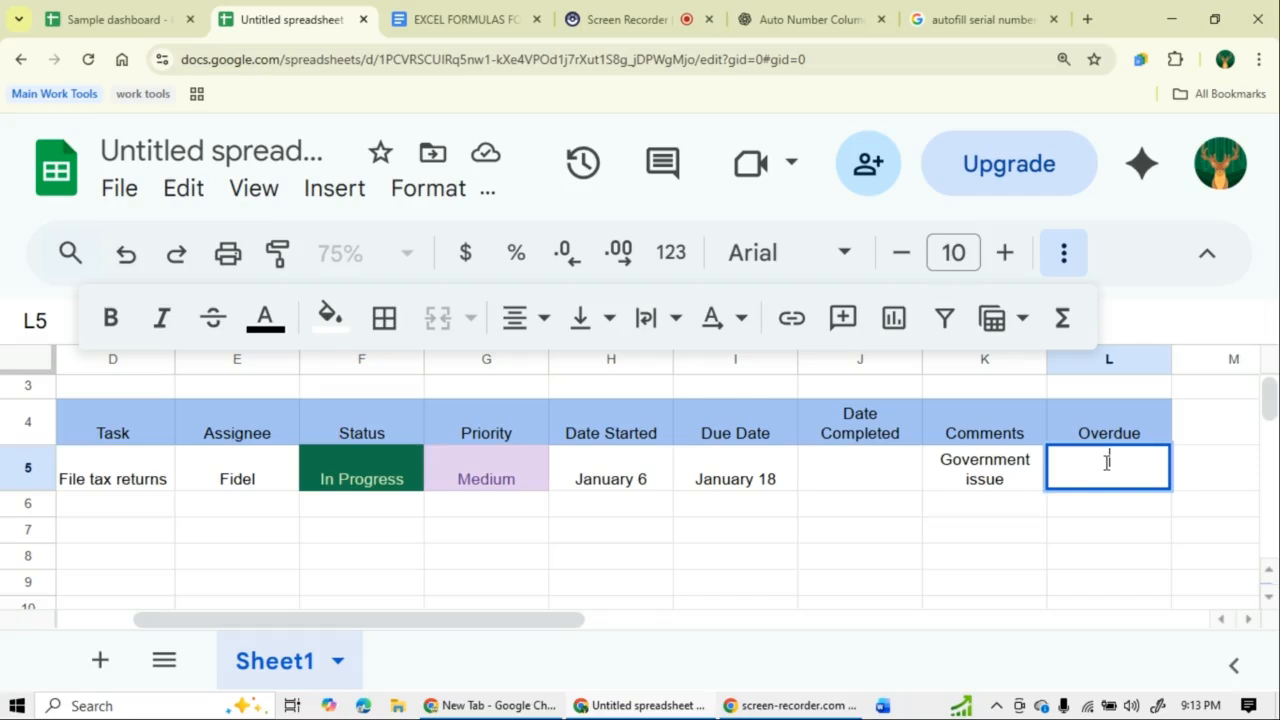
key("ctrl+v")
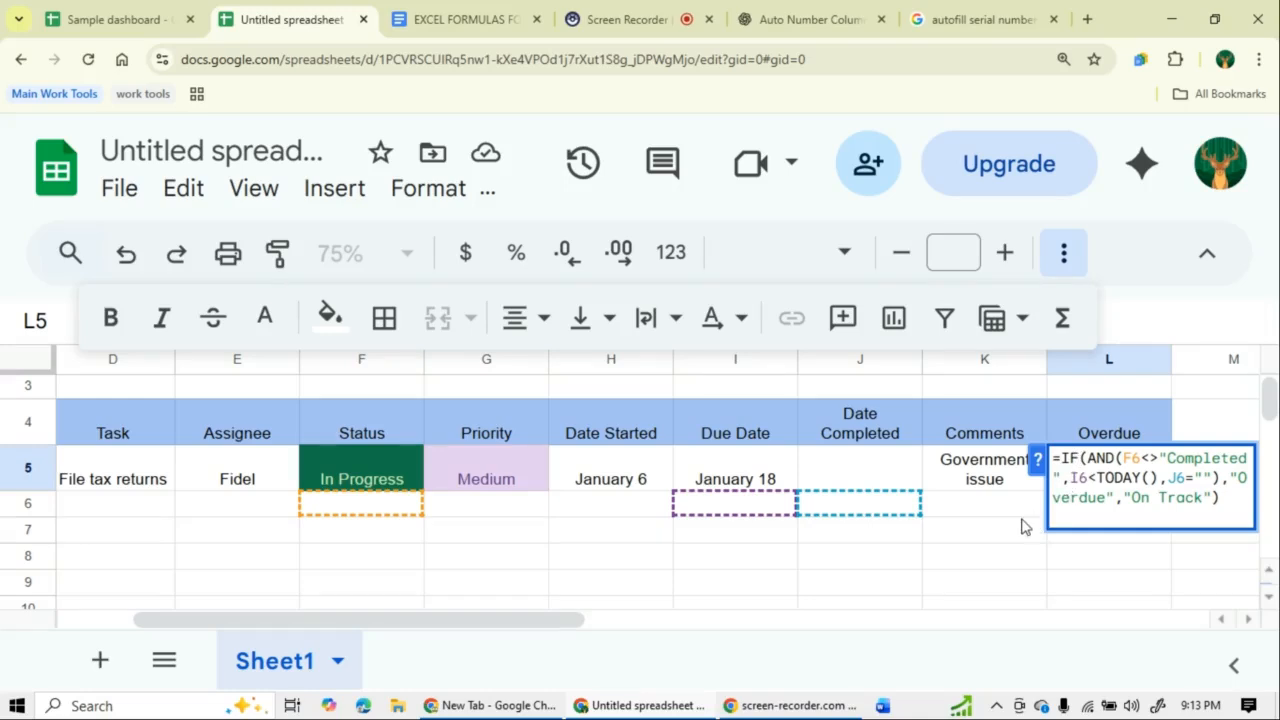
- Change the references in the L5 formula to F5, I5 and J5 and enter the formula
left_click(1138, 458)
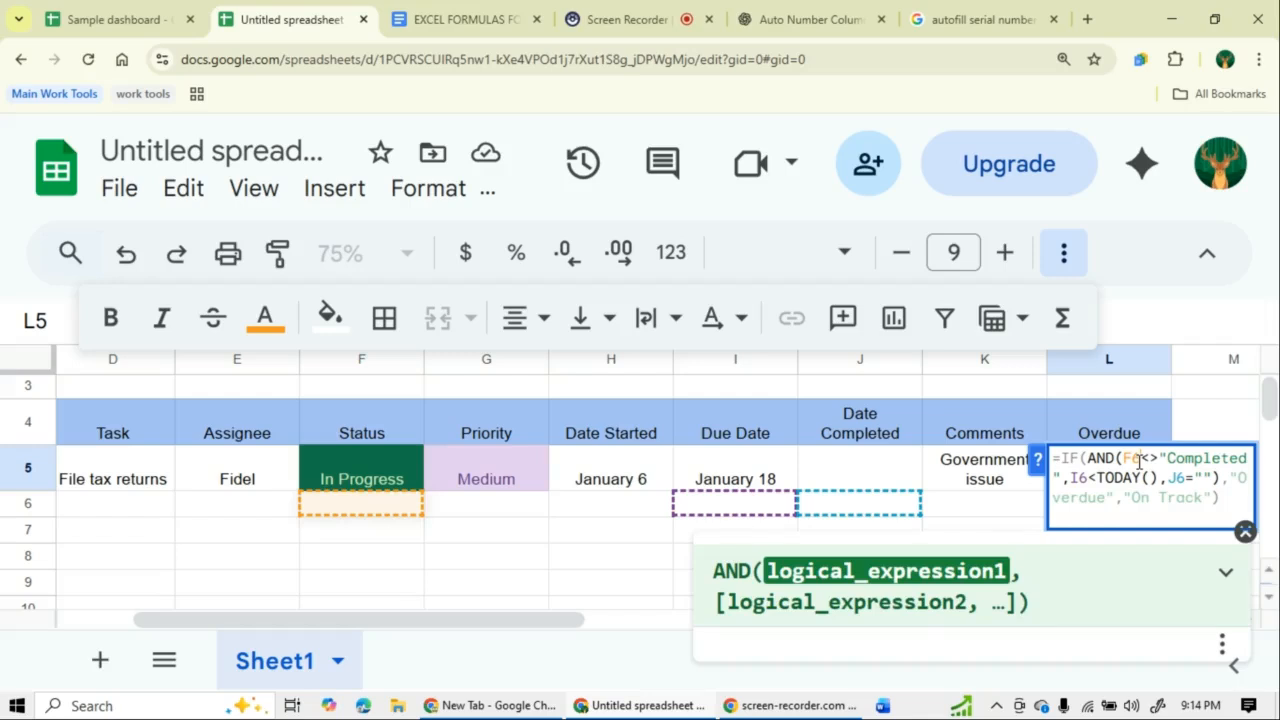
key("BackSpace")
type("5")
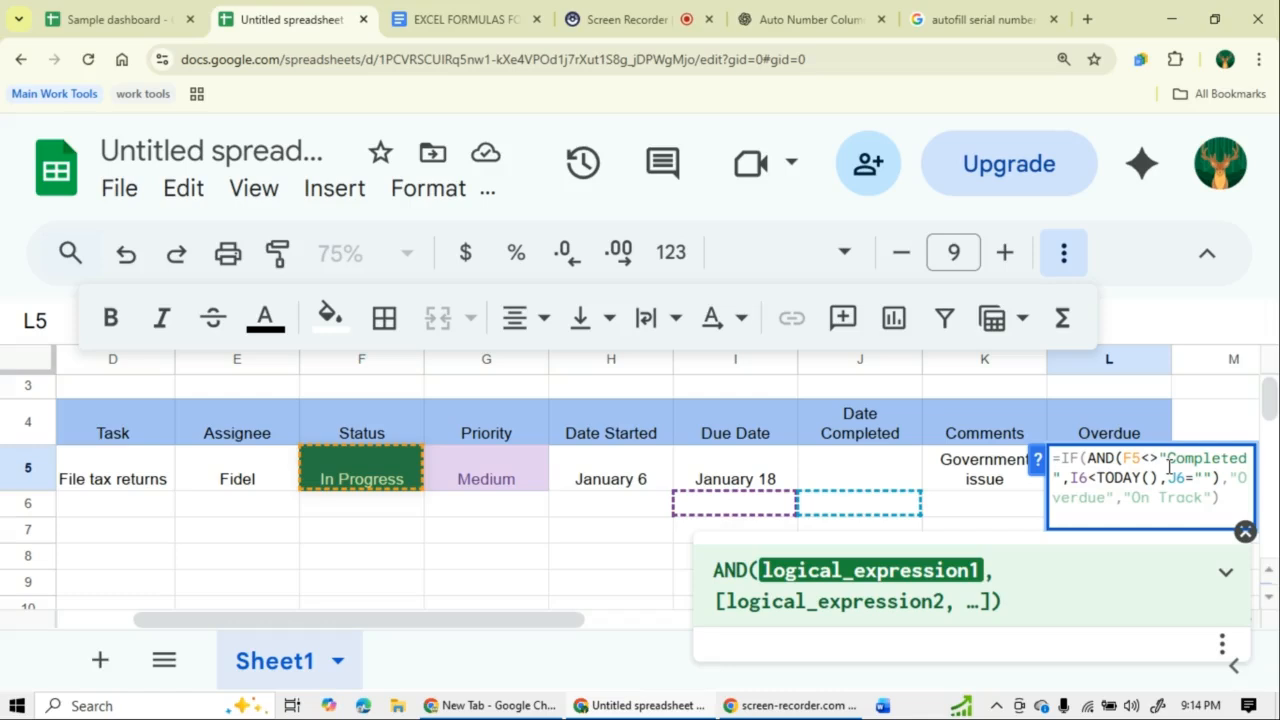
left_click(1092, 480)
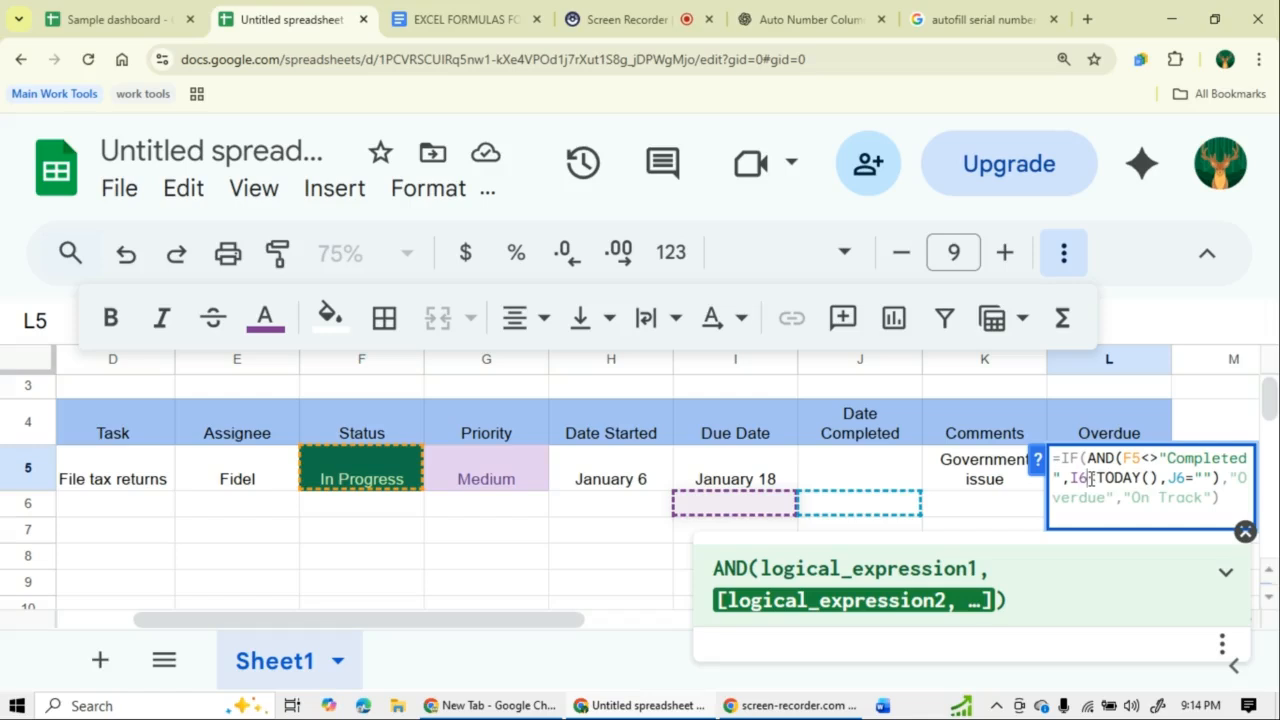
key("BackSpace")
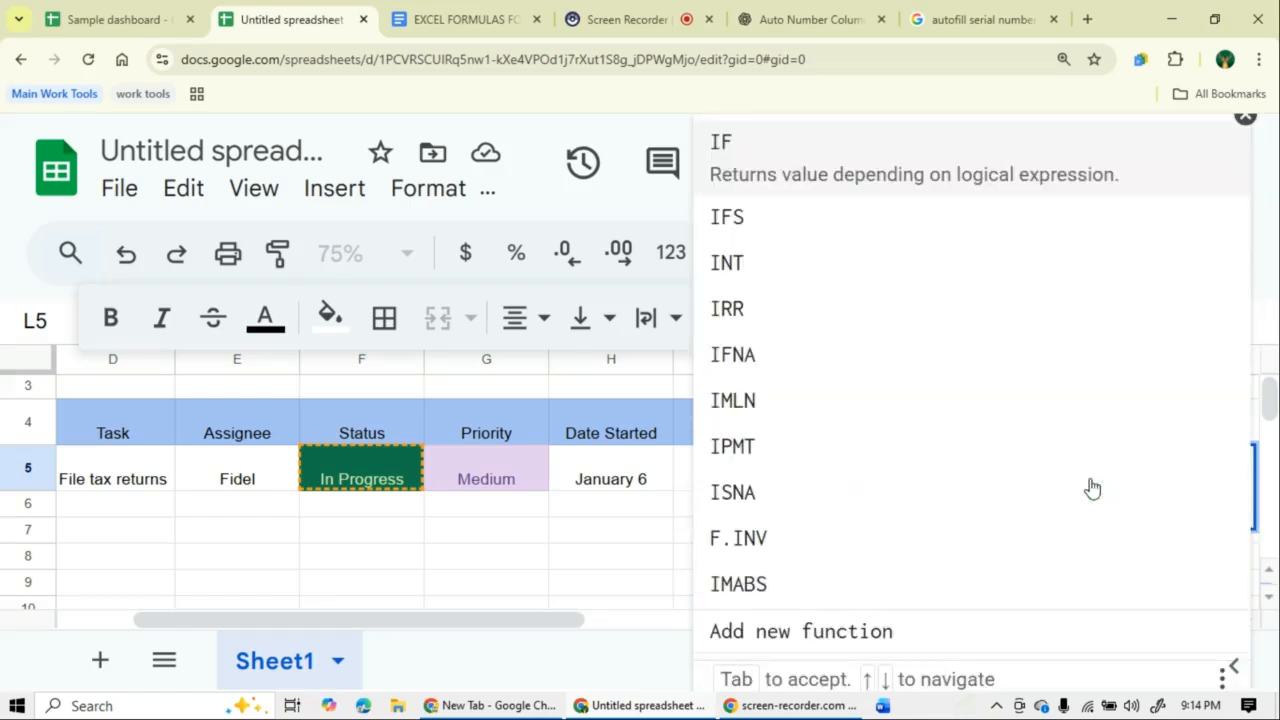
type("5")
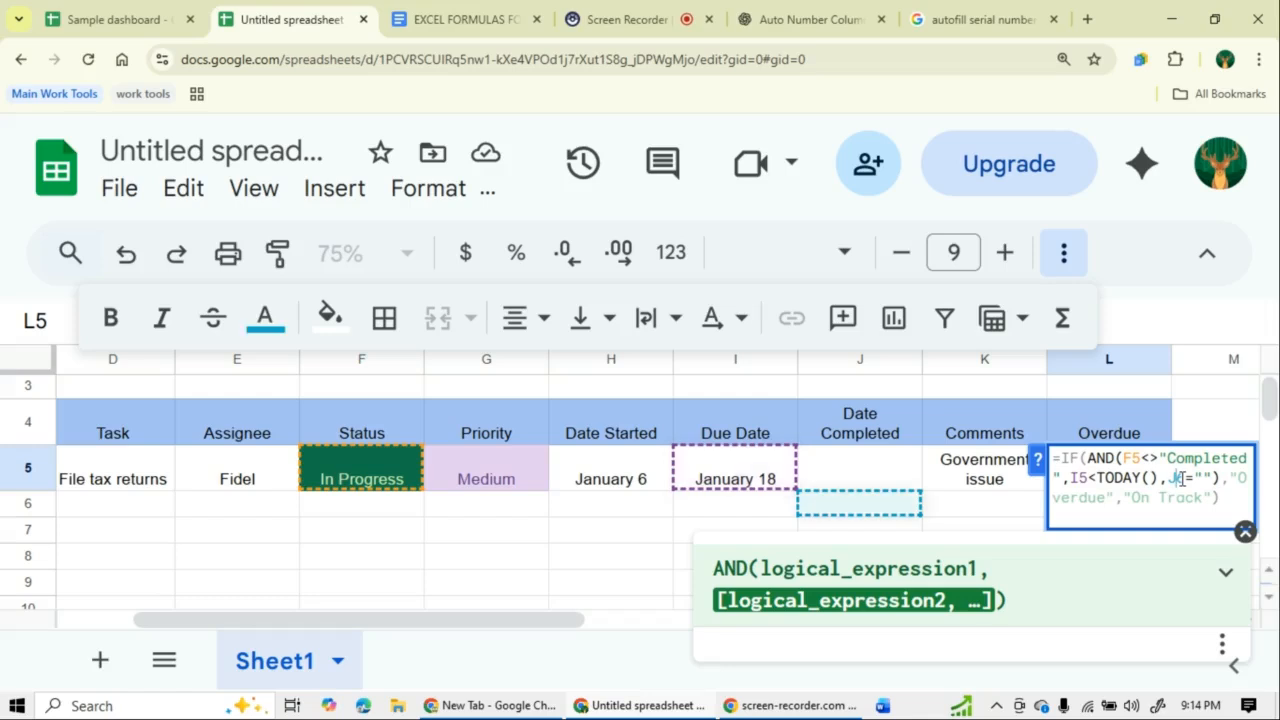
key("Left")
key("Left")
key("BackSpace")
type("5")
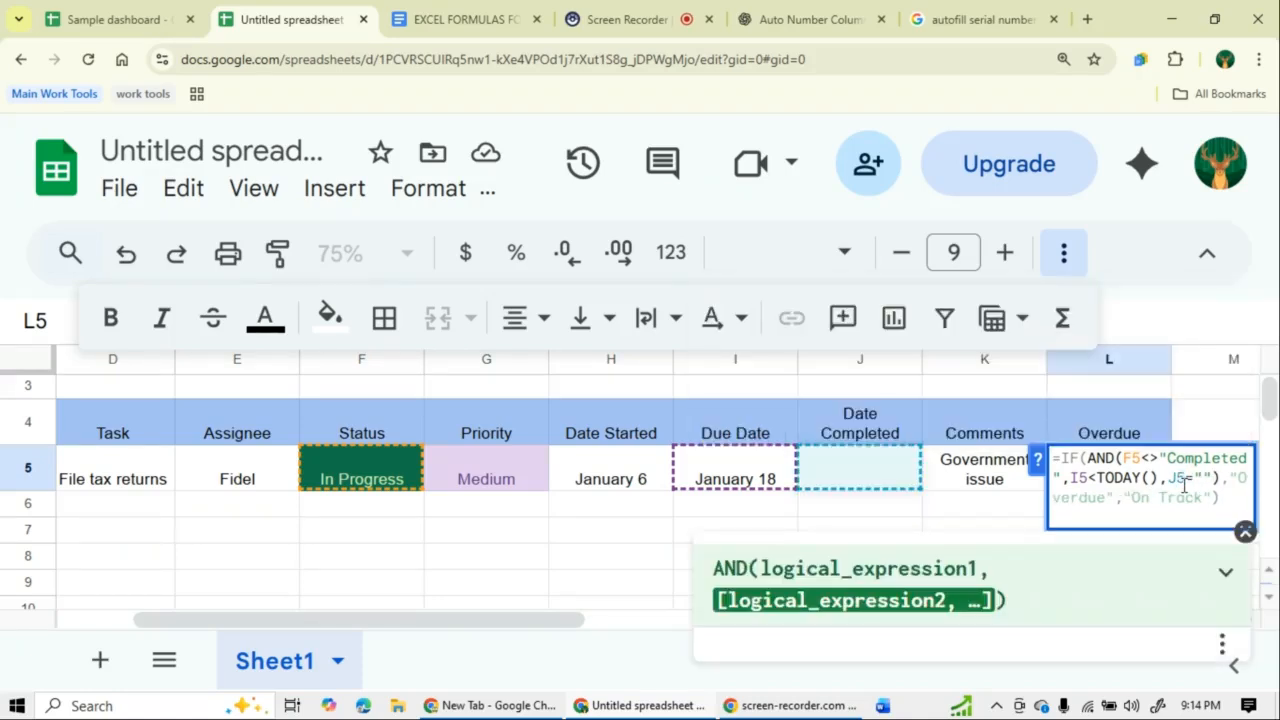
left_click(1231, 482)
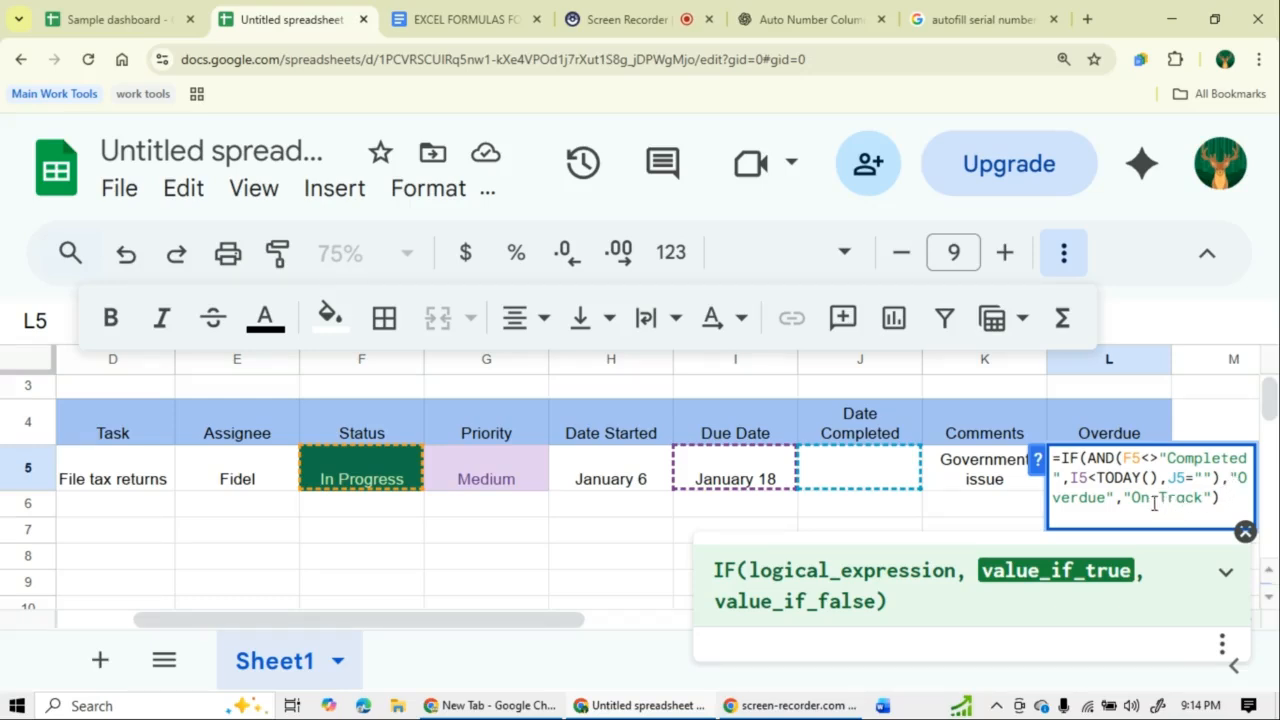
left_click(1222, 500)
left_click(1231, 500)
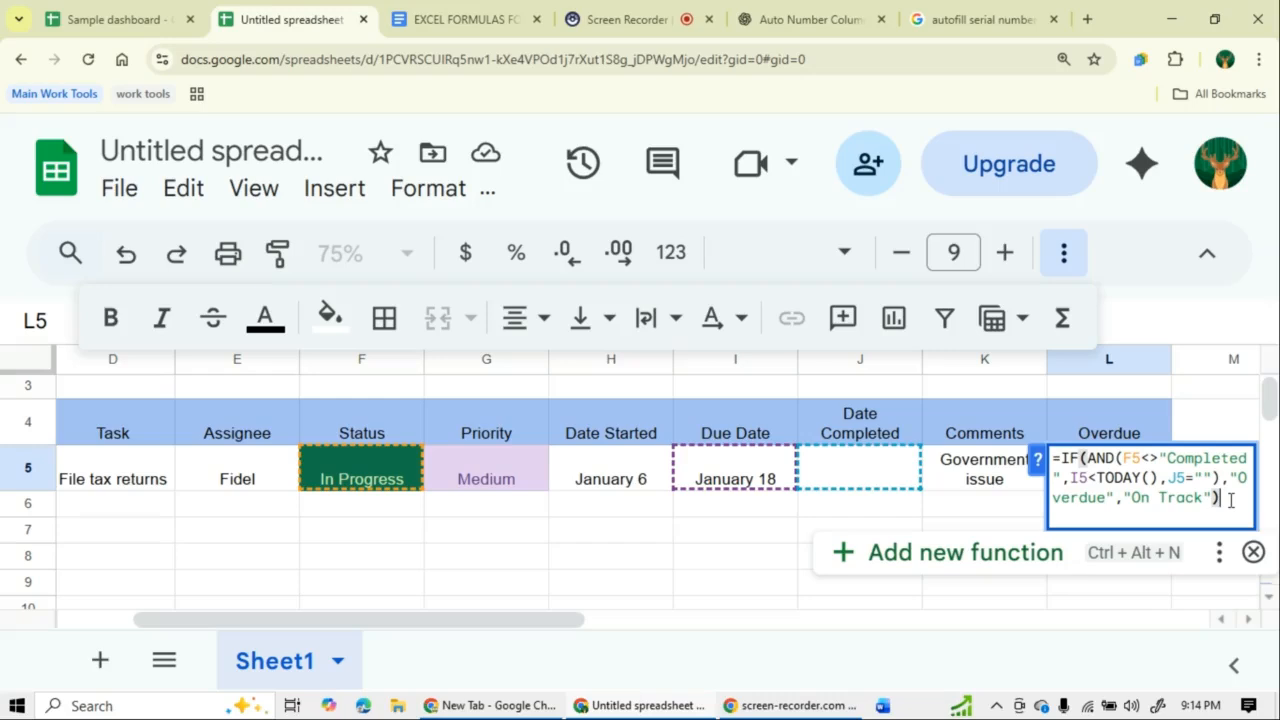
key("Return")
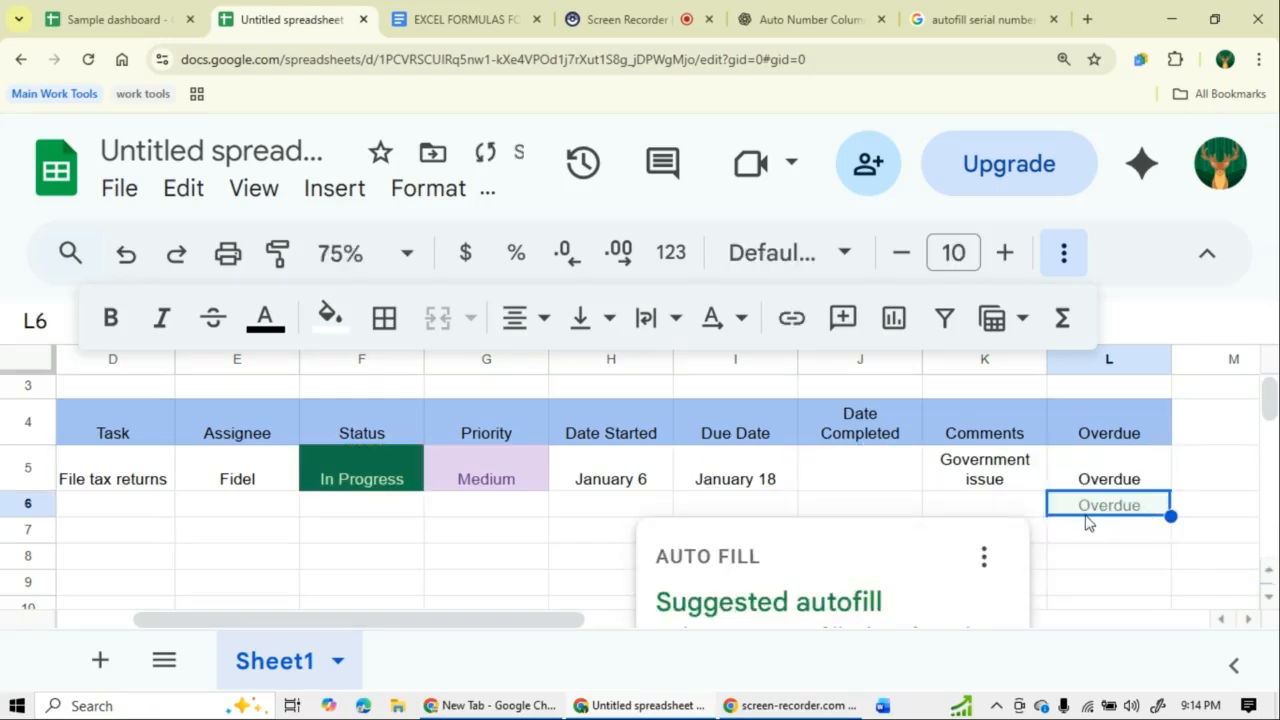
- Fill the Overdue formula from L5 down through L11
scroll(773, 609, "down", 1)
scroll(775, 609, "down", 1)
scroll(777, 600, "up", 2)
scroll(777, 600, "down", 1)
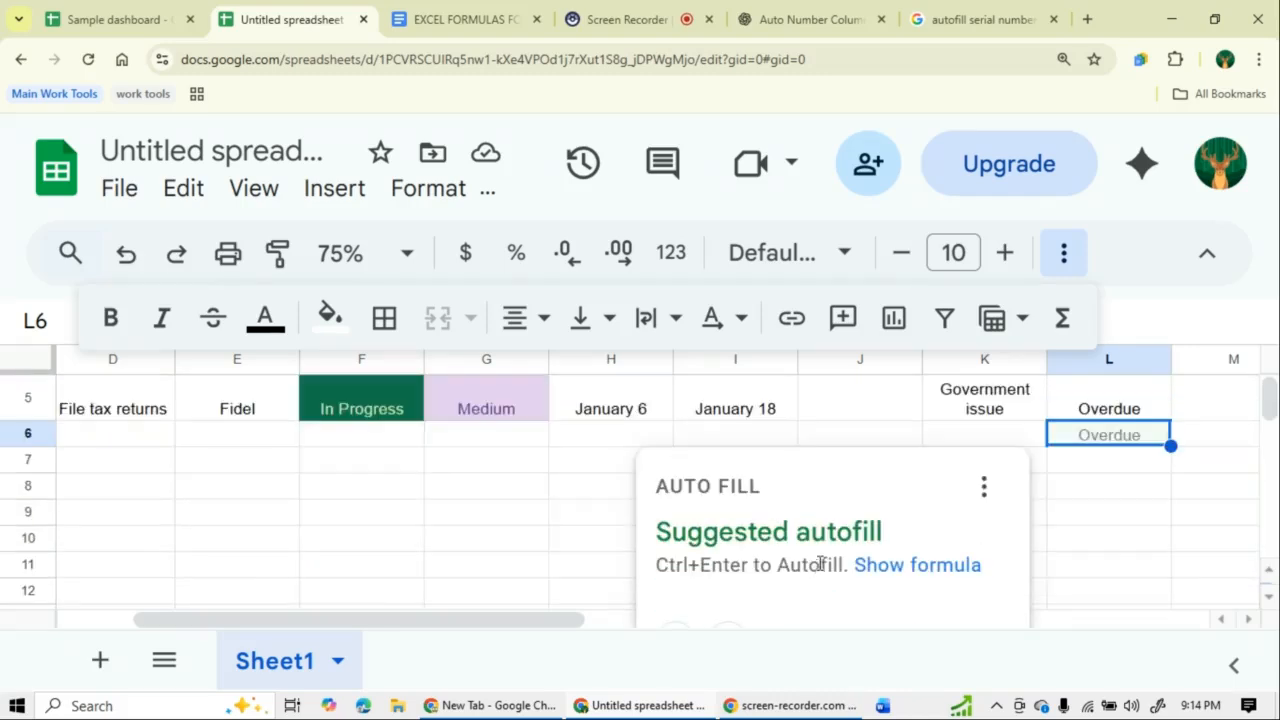
left_click(1126, 460)
left_click(1166, 416)
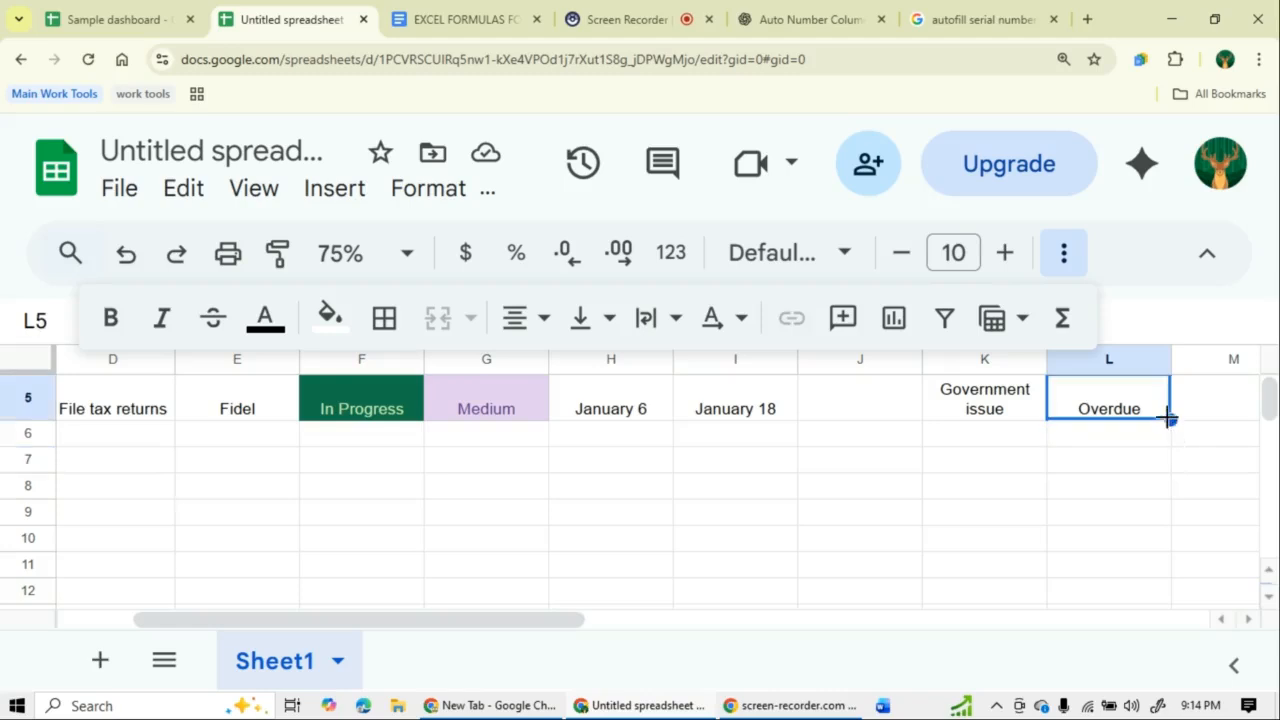
left_click_drag(1168, 418, 1170, 565)
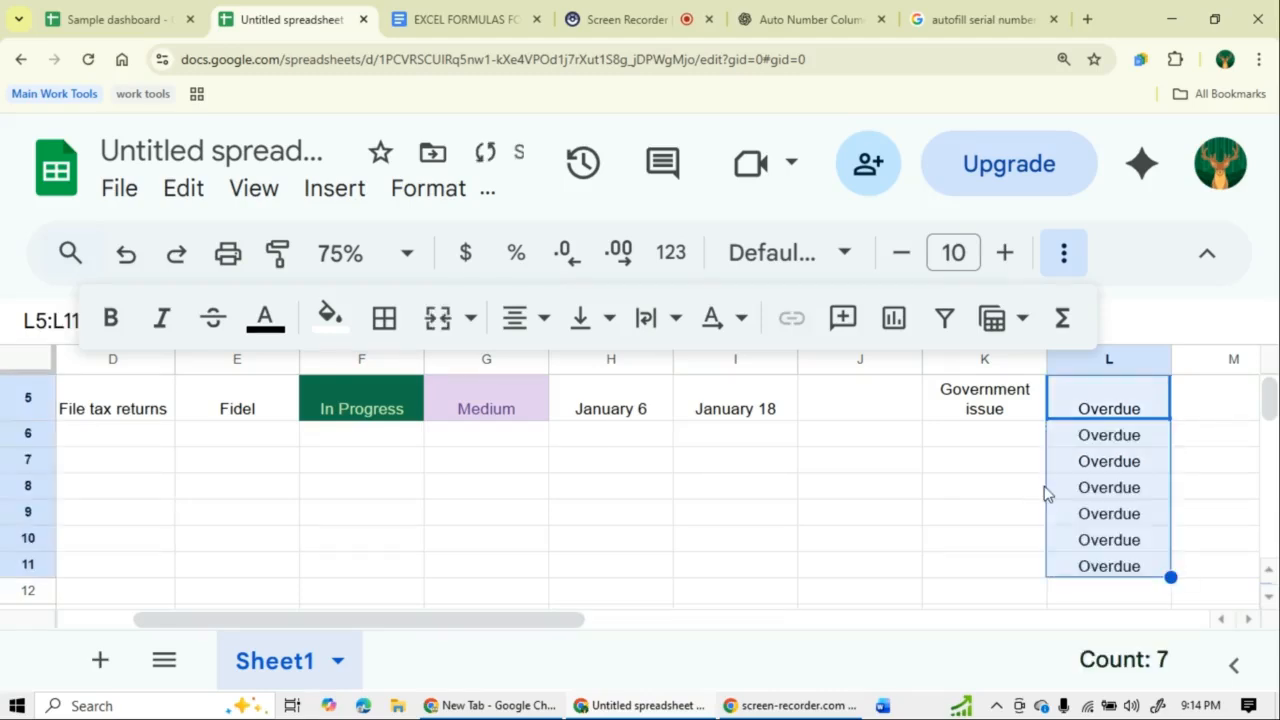
double_click(1145, 400)
left_click(712, 590)
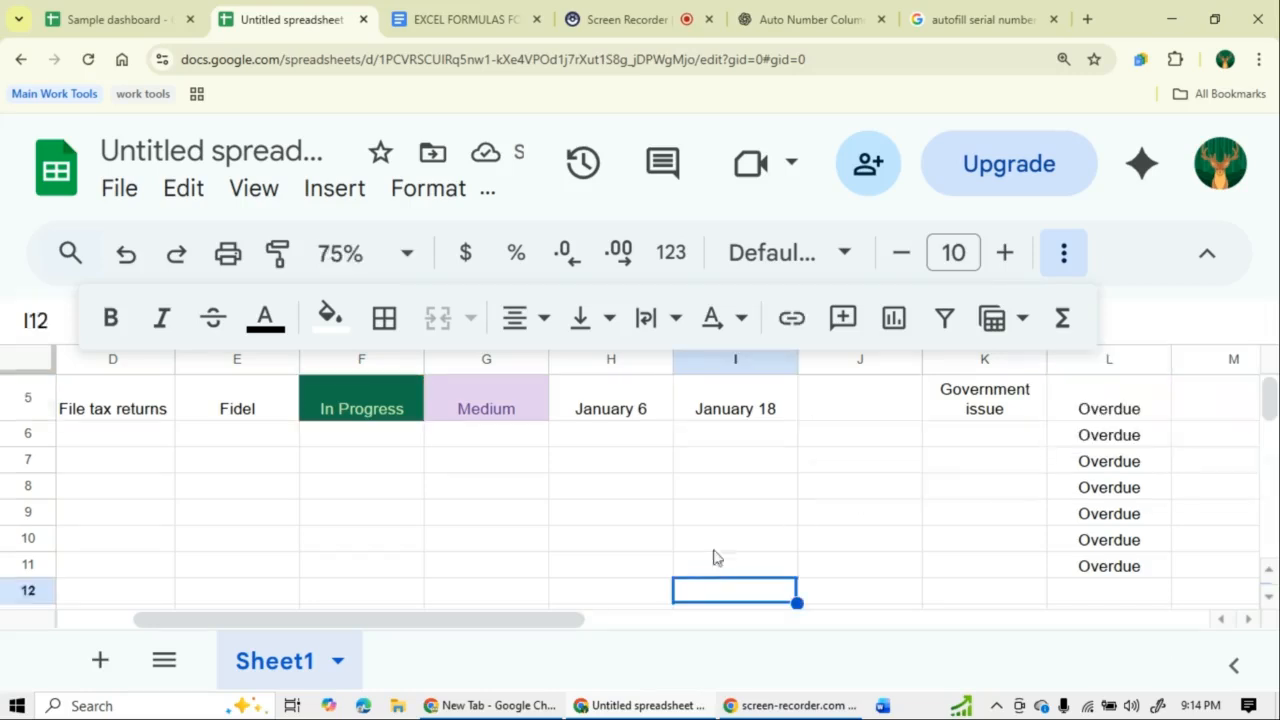
- Enter Jan 30 as the Due Date in I7 and Jan 8 as the Date Started in H7
double_click(754, 440)
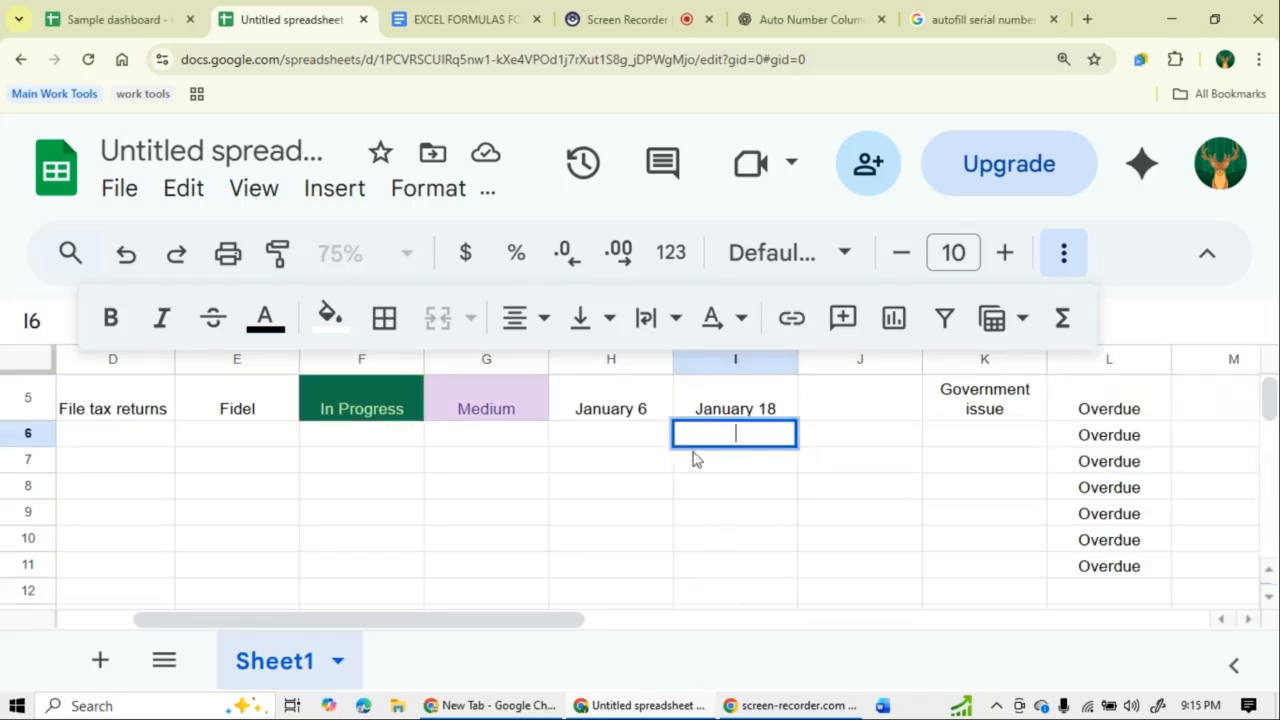
double_click(743, 462)
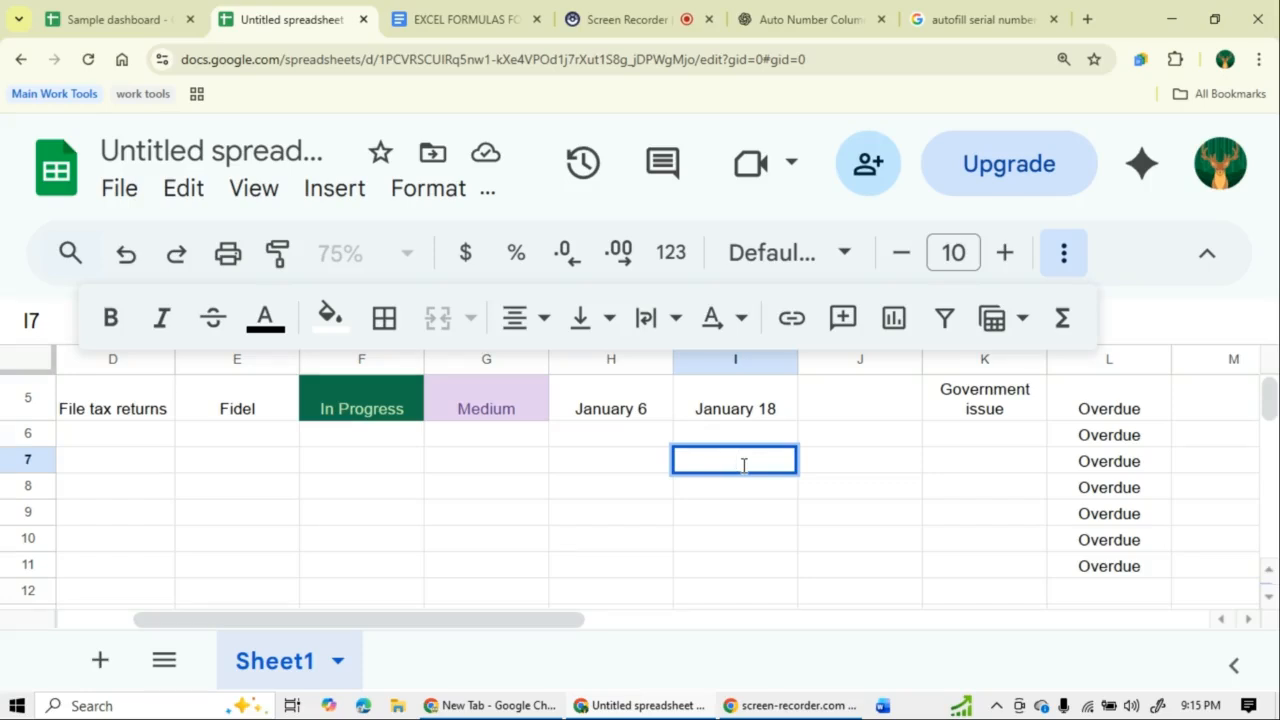
type("Jan 30")
left_click(631, 464)
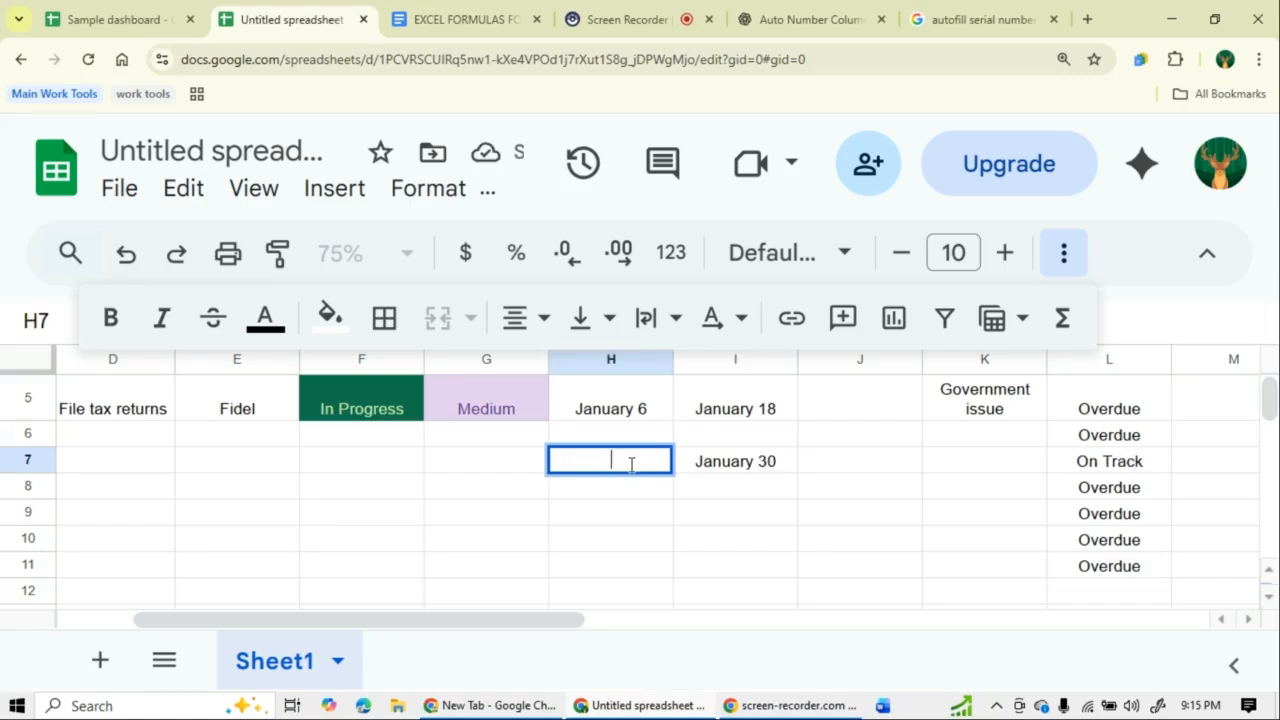
type("Jan 8")
scroll(1123, 462, "up", 2)
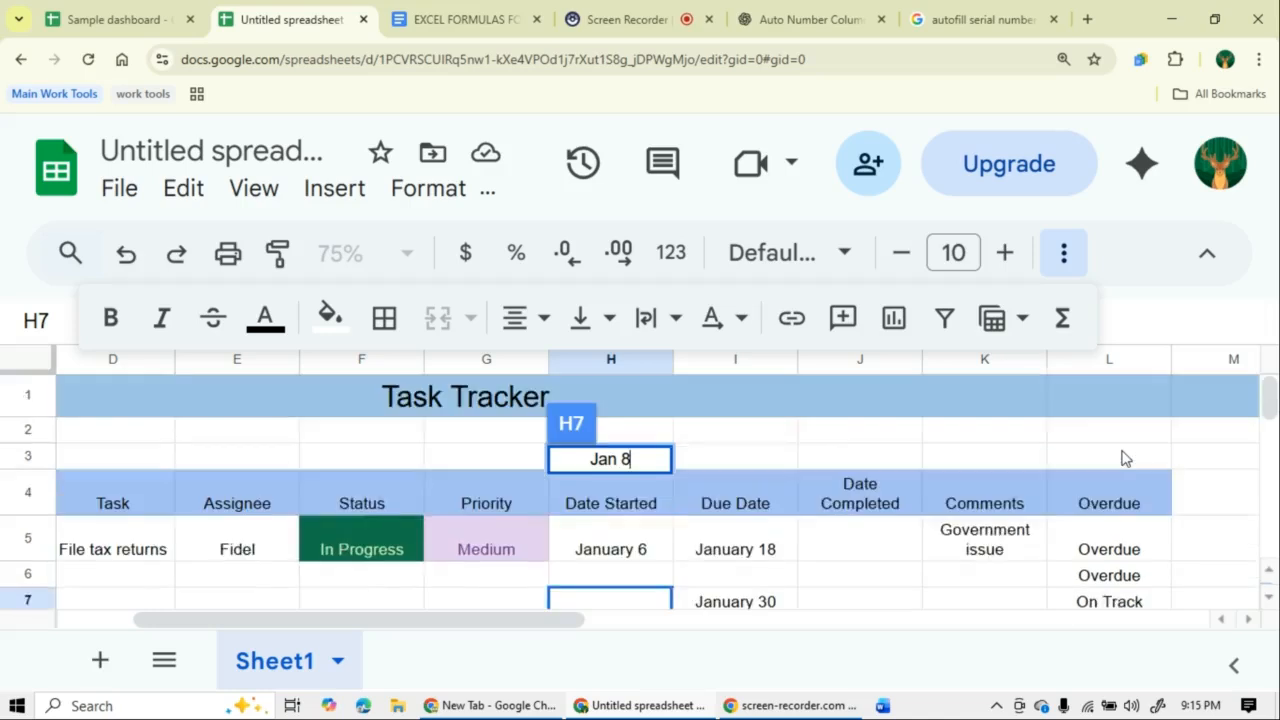
scroll(1120, 470, "down", 1)
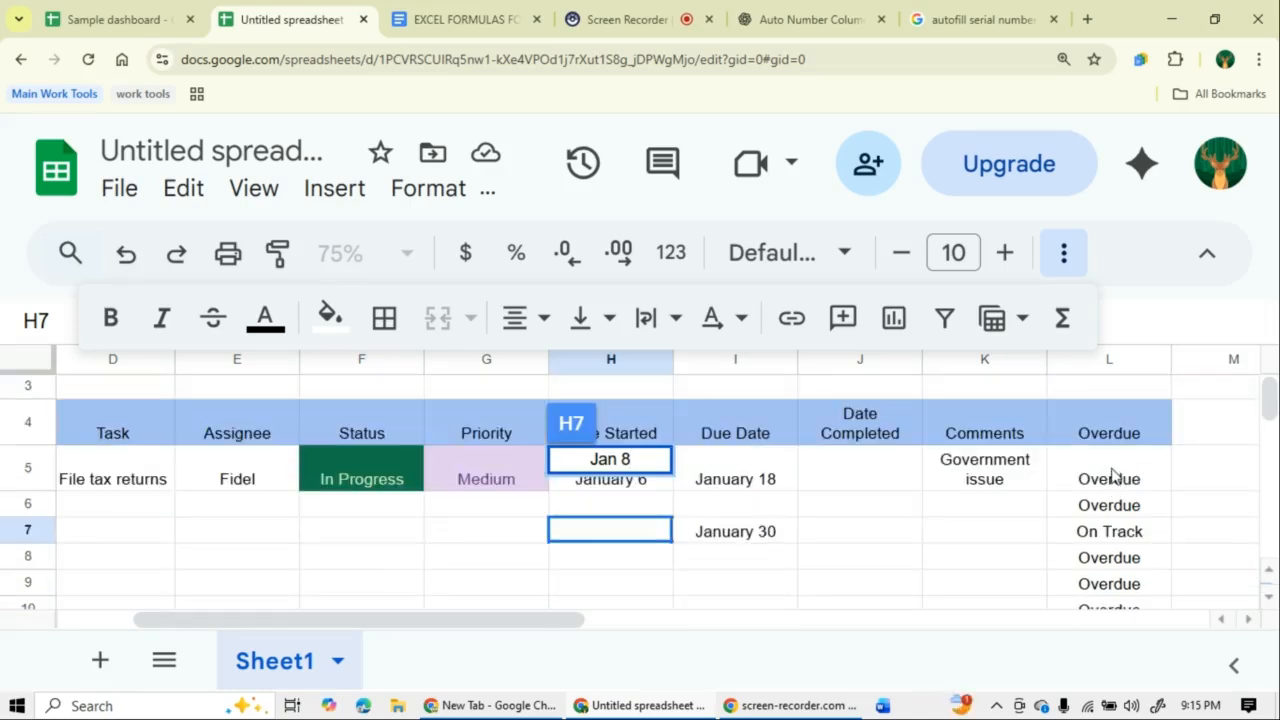
triple_click(1113, 470)
left_click(960, 557)
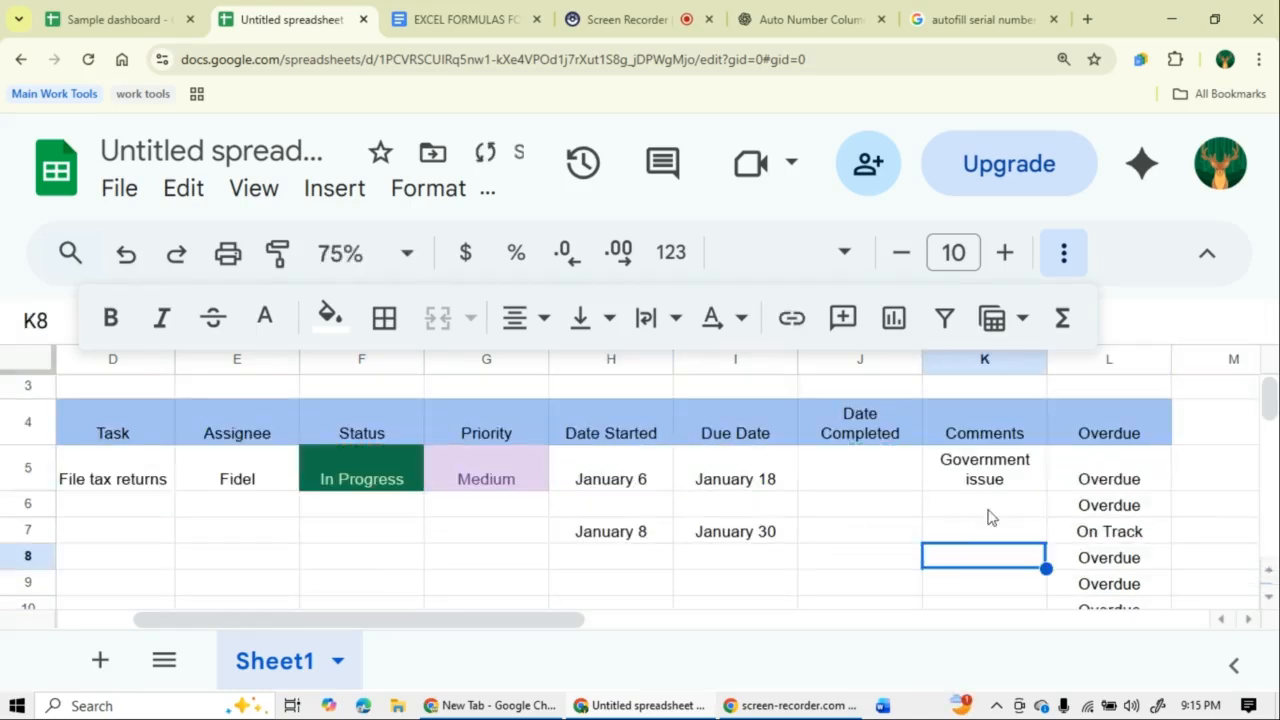
left_click(1076, 479)
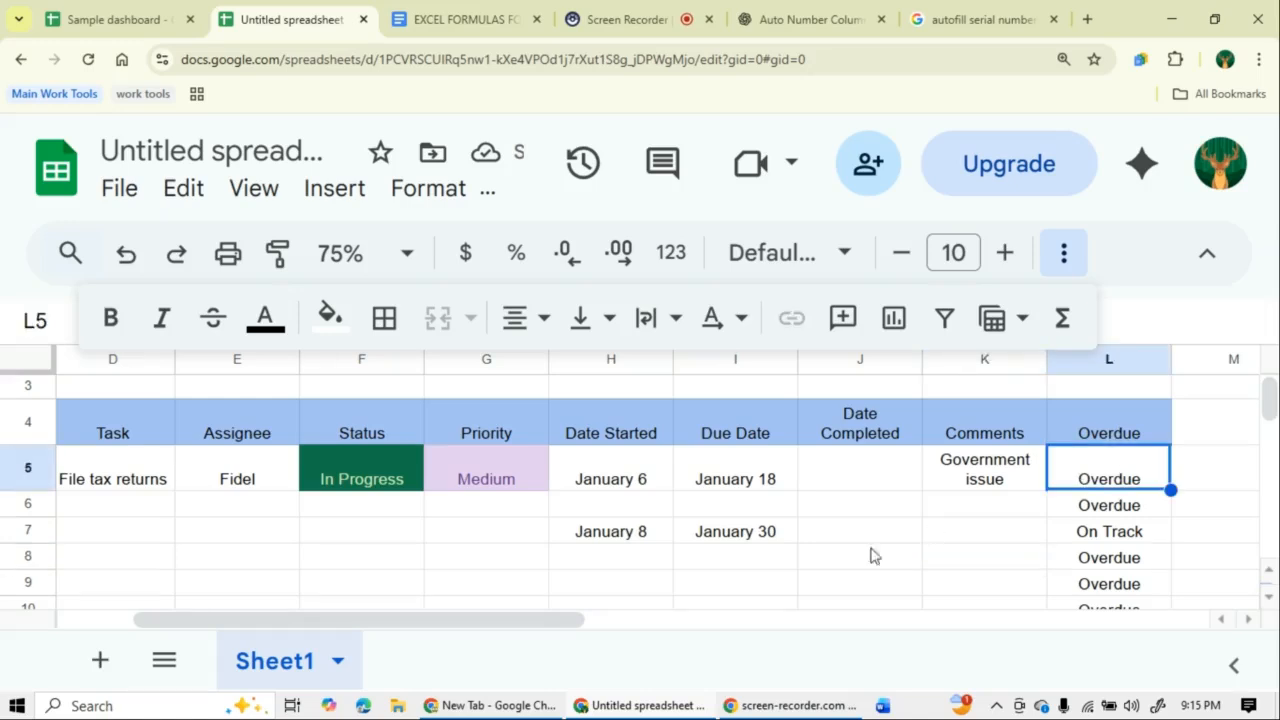
right_click(1122, 472)
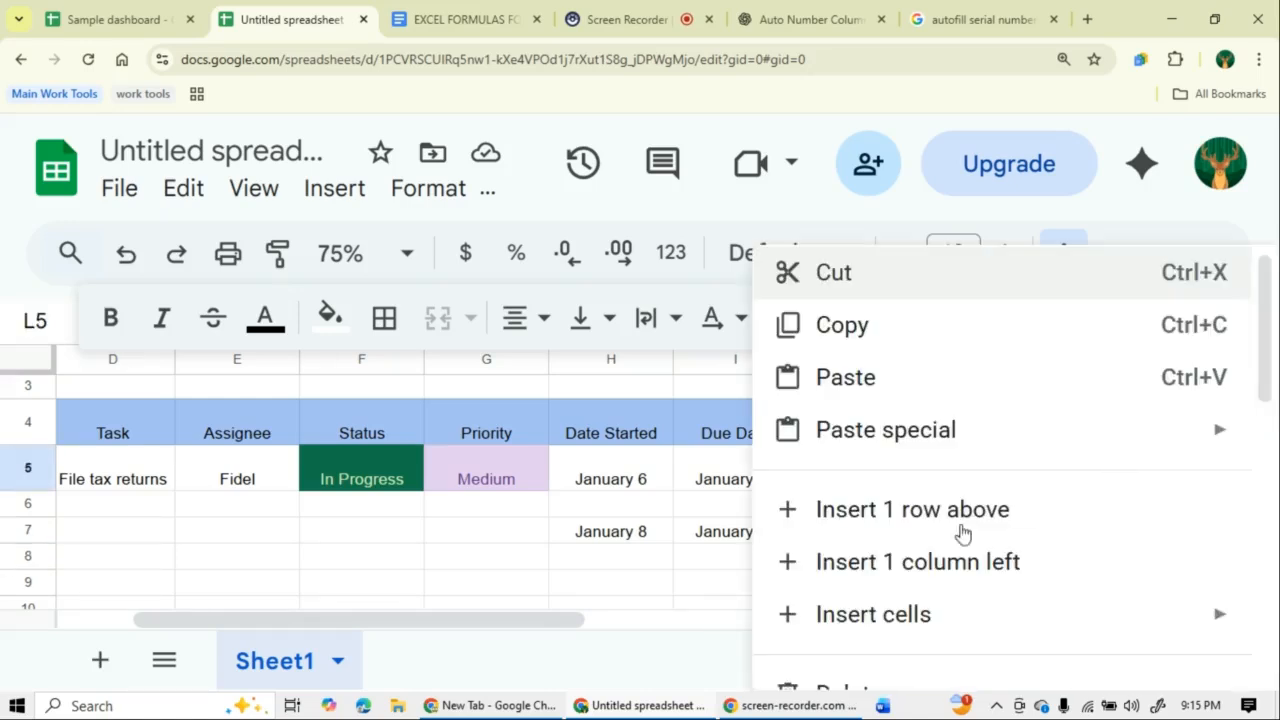
scroll(909, 600, "down", 5)
scroll(909, 600, "down", 3)
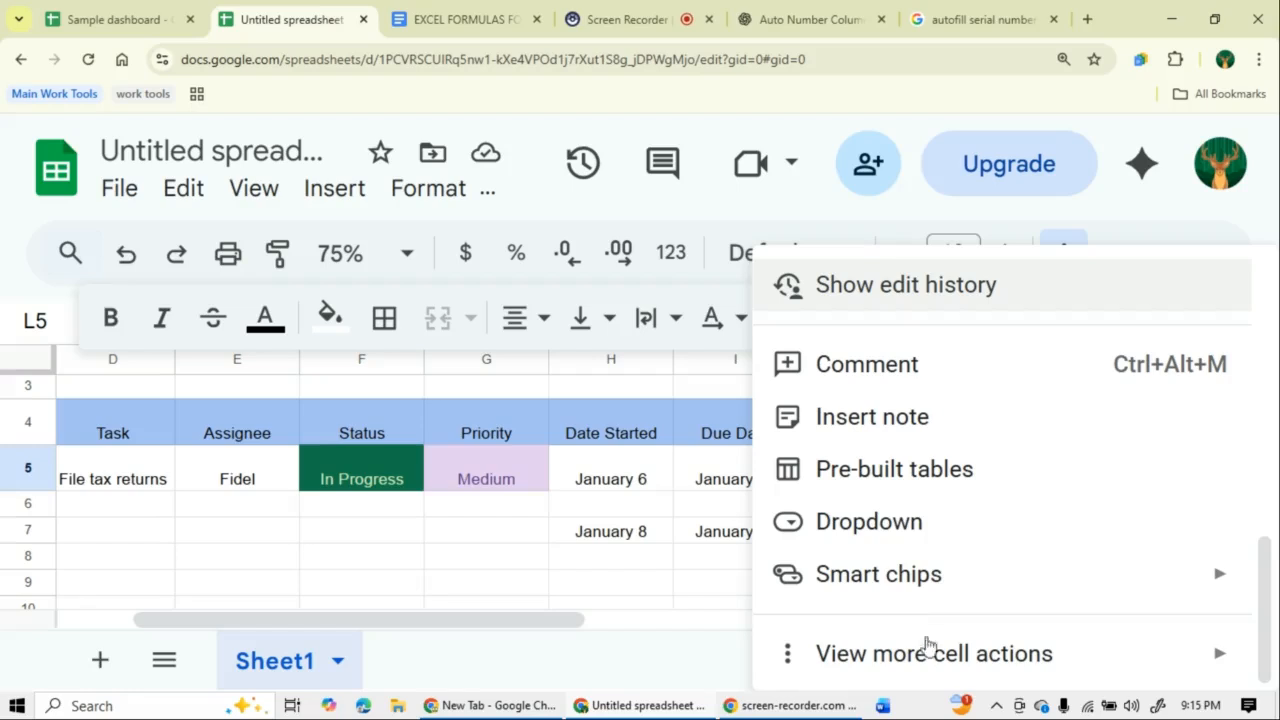
mouse_move(929, 651)
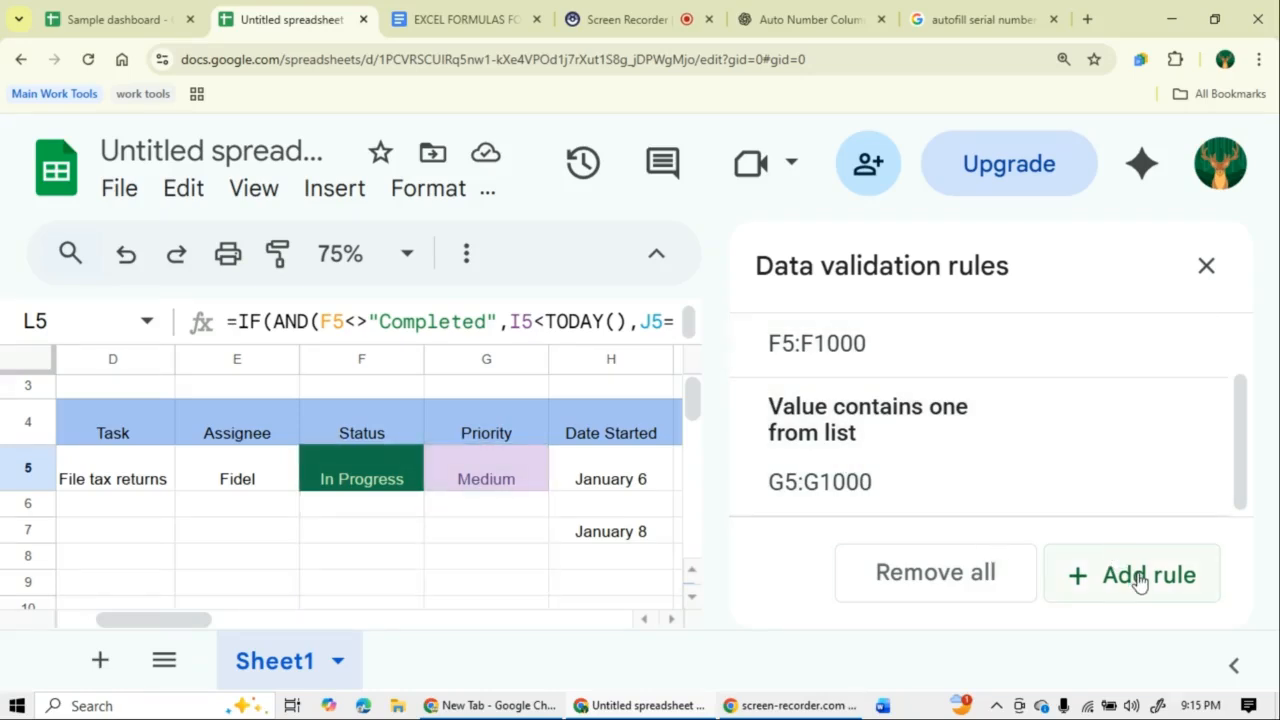
scroll(580, 503, "down", 2)
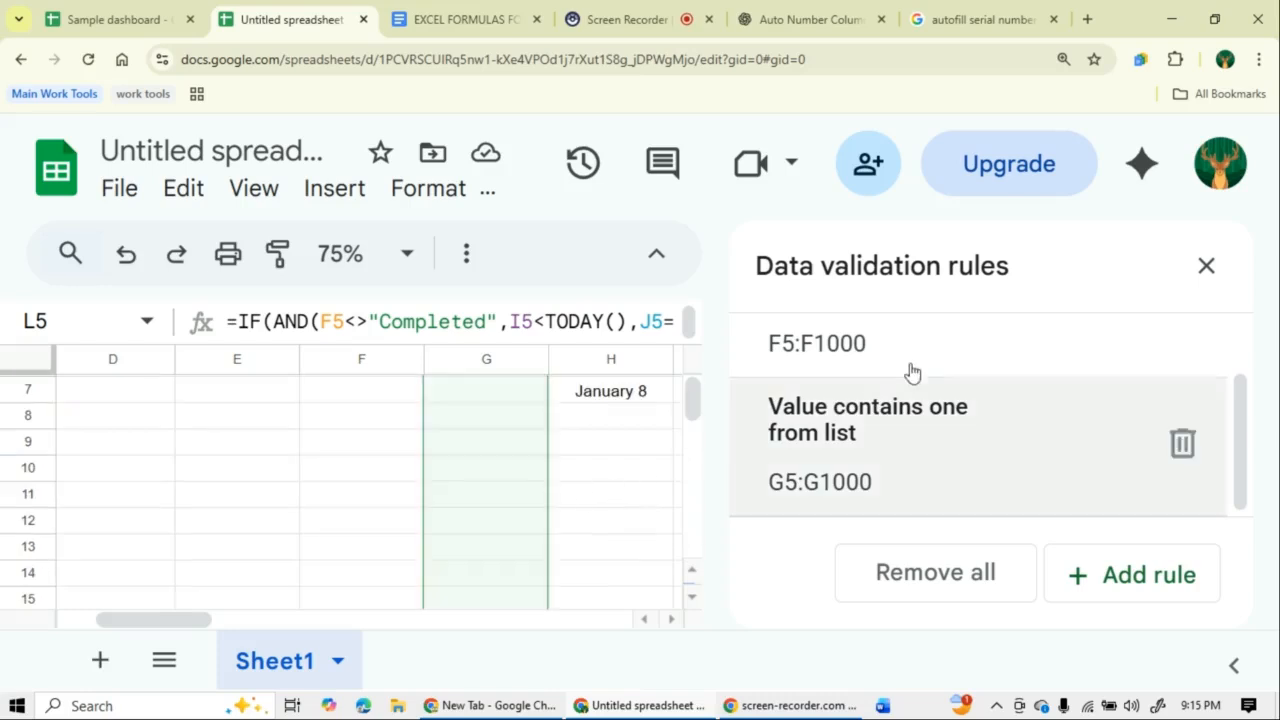
scroll(908, 375, "up", 1)
scroll(908, 380, "up", 1)
scroll(910, 381, "down", 1)
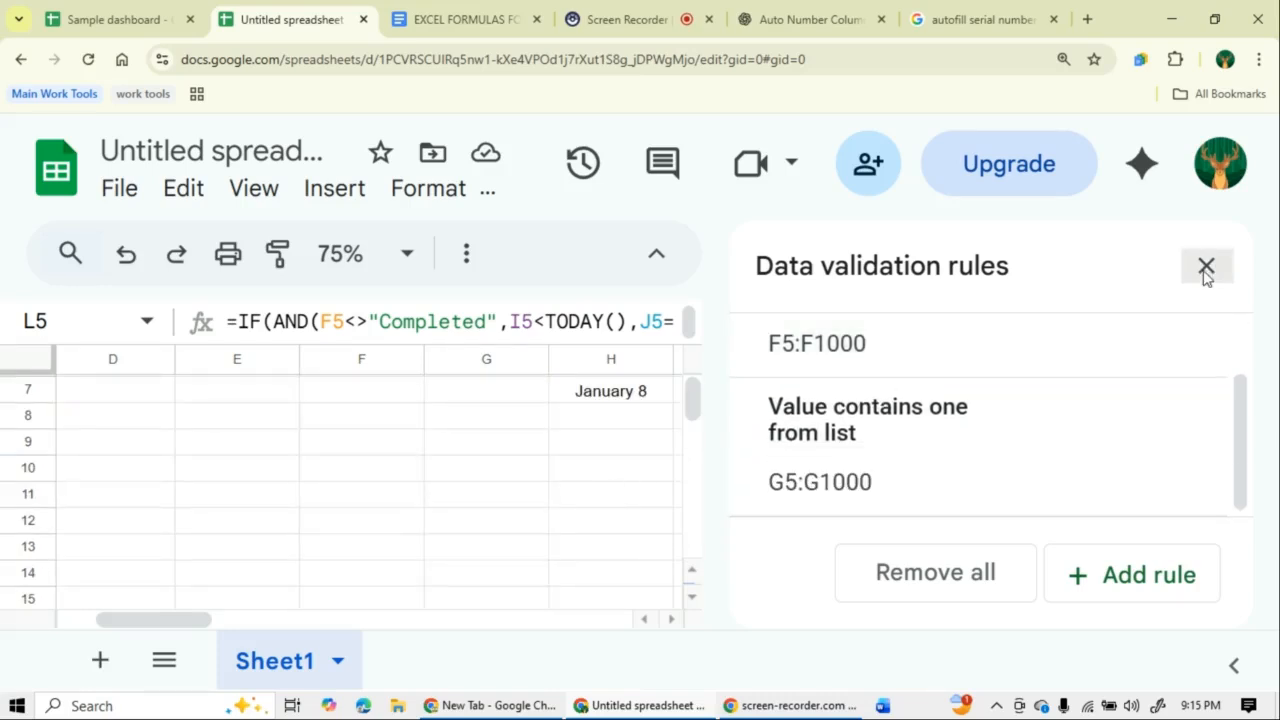
scroll(940, 473, "up", 2)
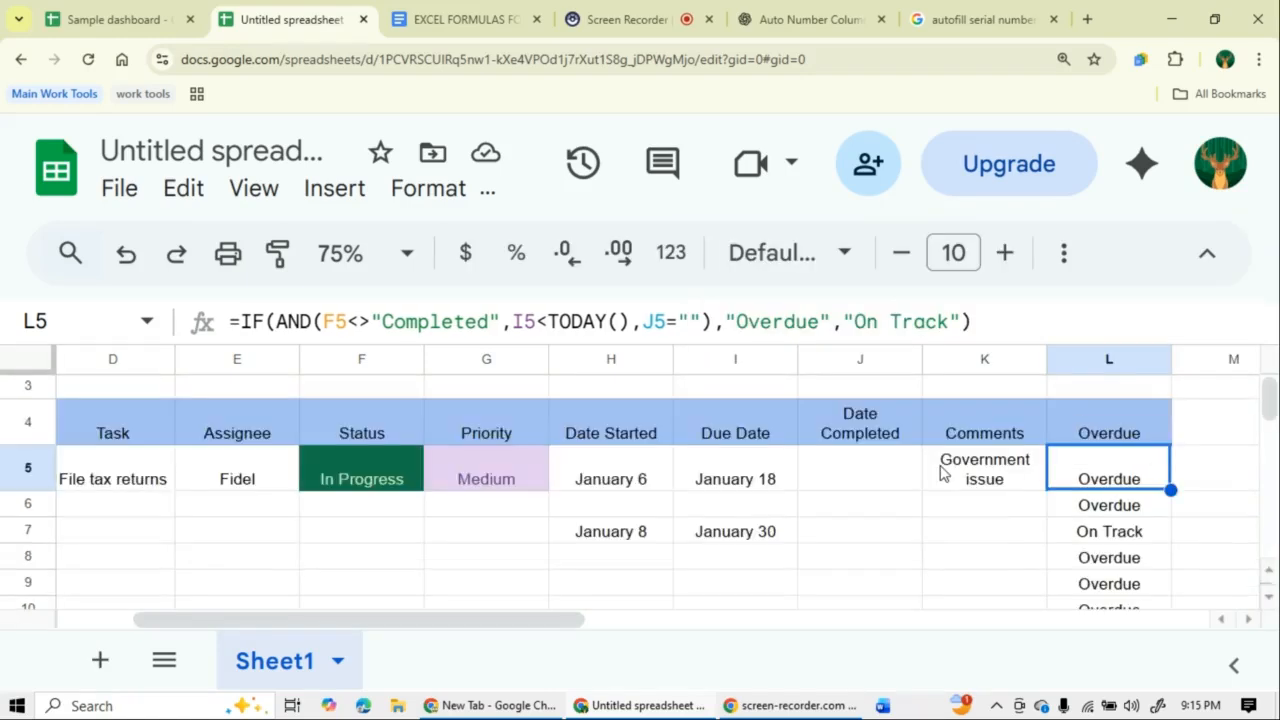
- Add a dropdown data validation rule for the Overdue column, applied to the range Sheet1!L5:L
right_click(1103, 476)
scroll(893, 600, "down", 5)
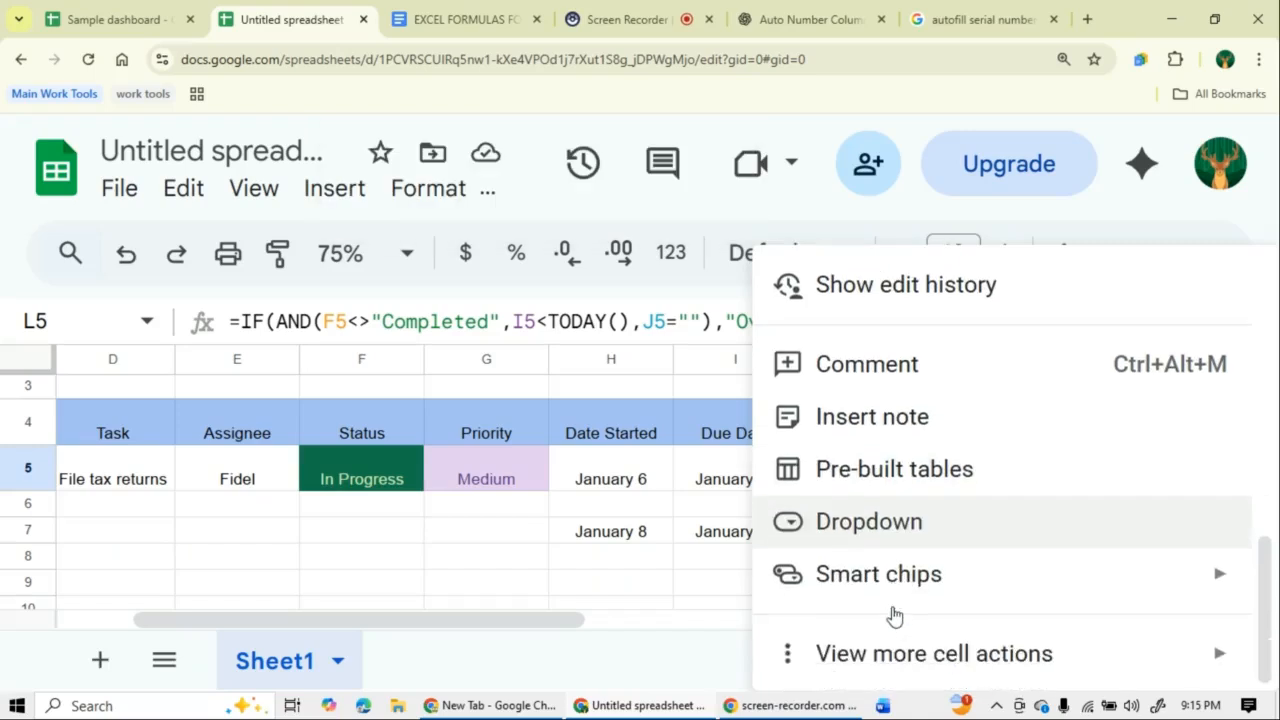
mouse_move(860, 658)
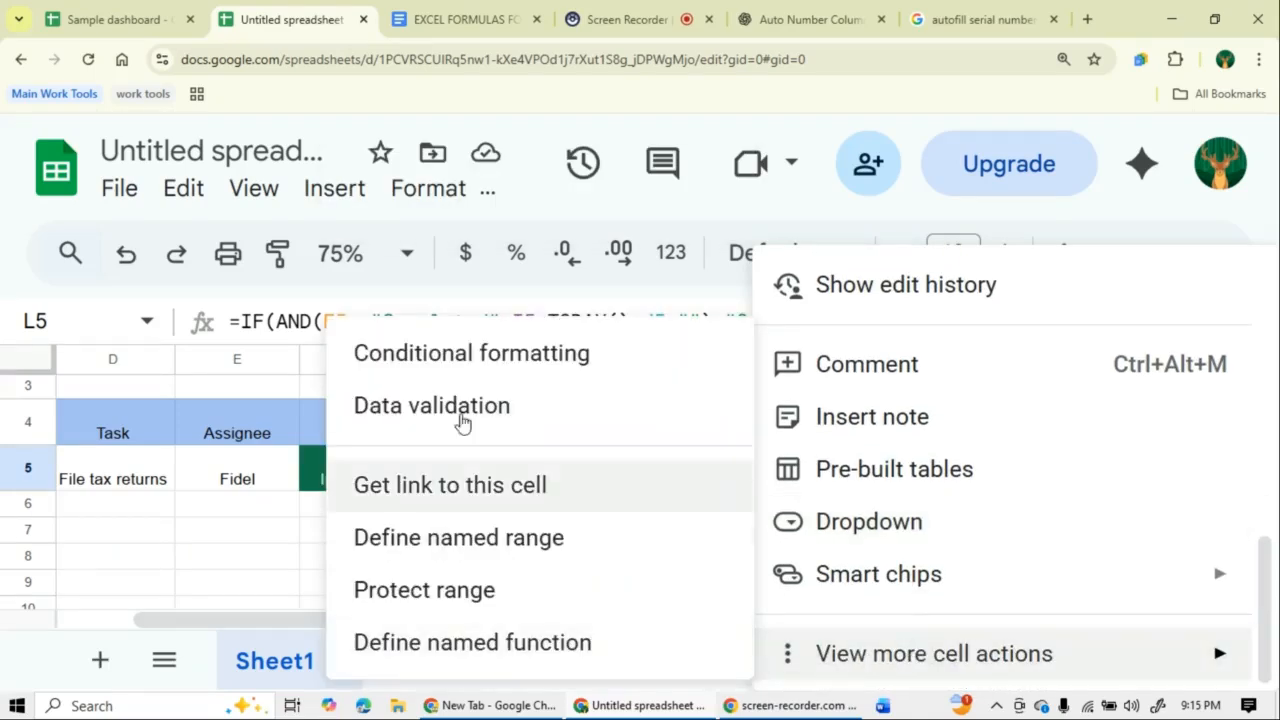
left_click(463, 413)
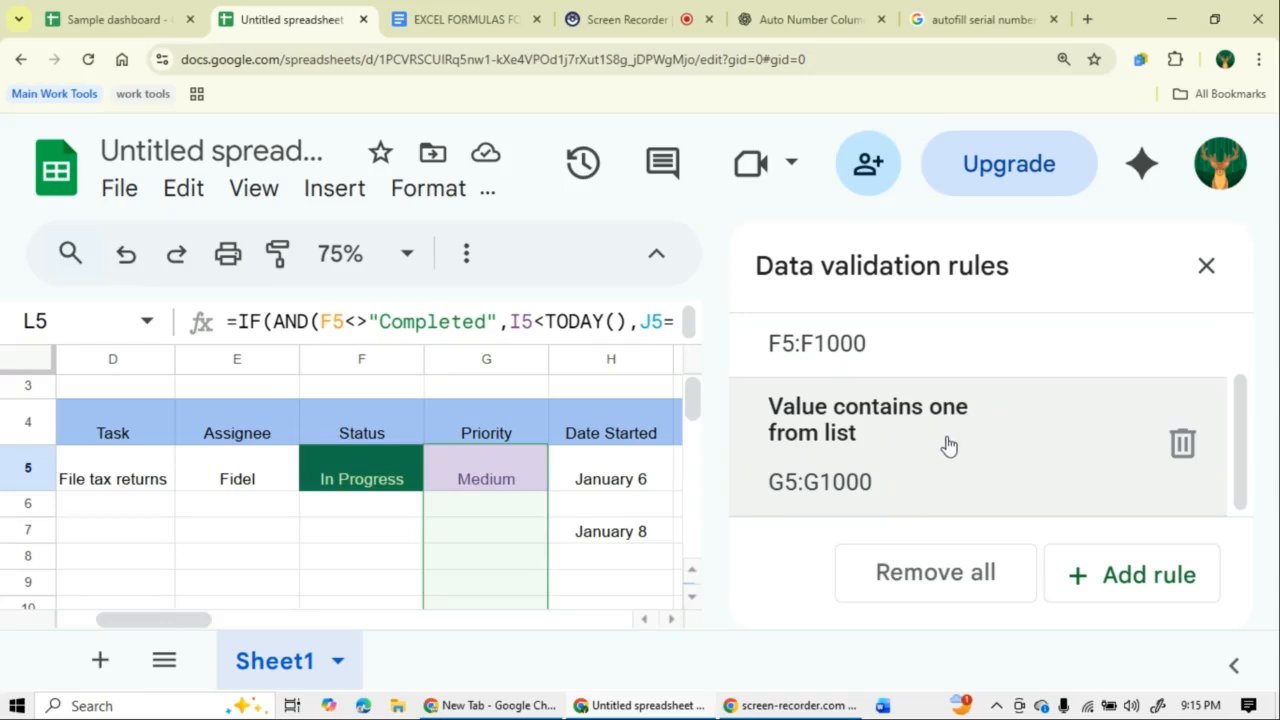
left_click(1115, 585)
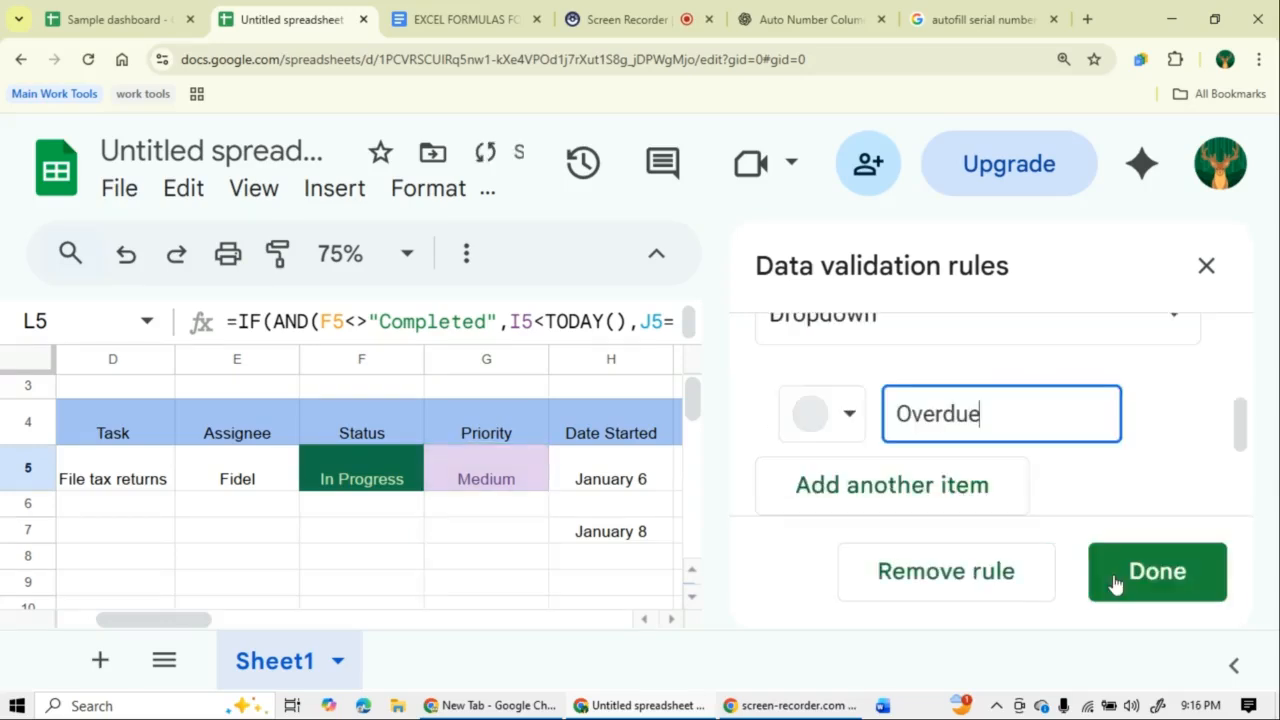
scroll(958, 384, "up", 3)
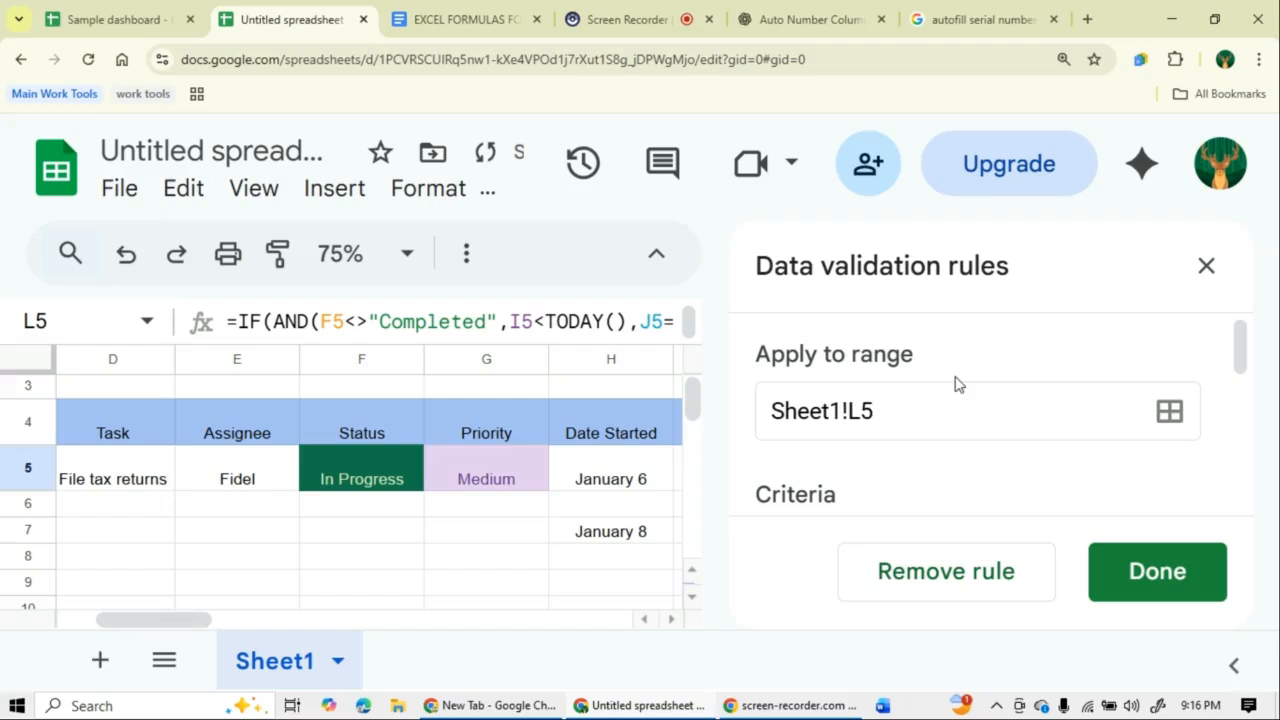
left_click(887, 411)
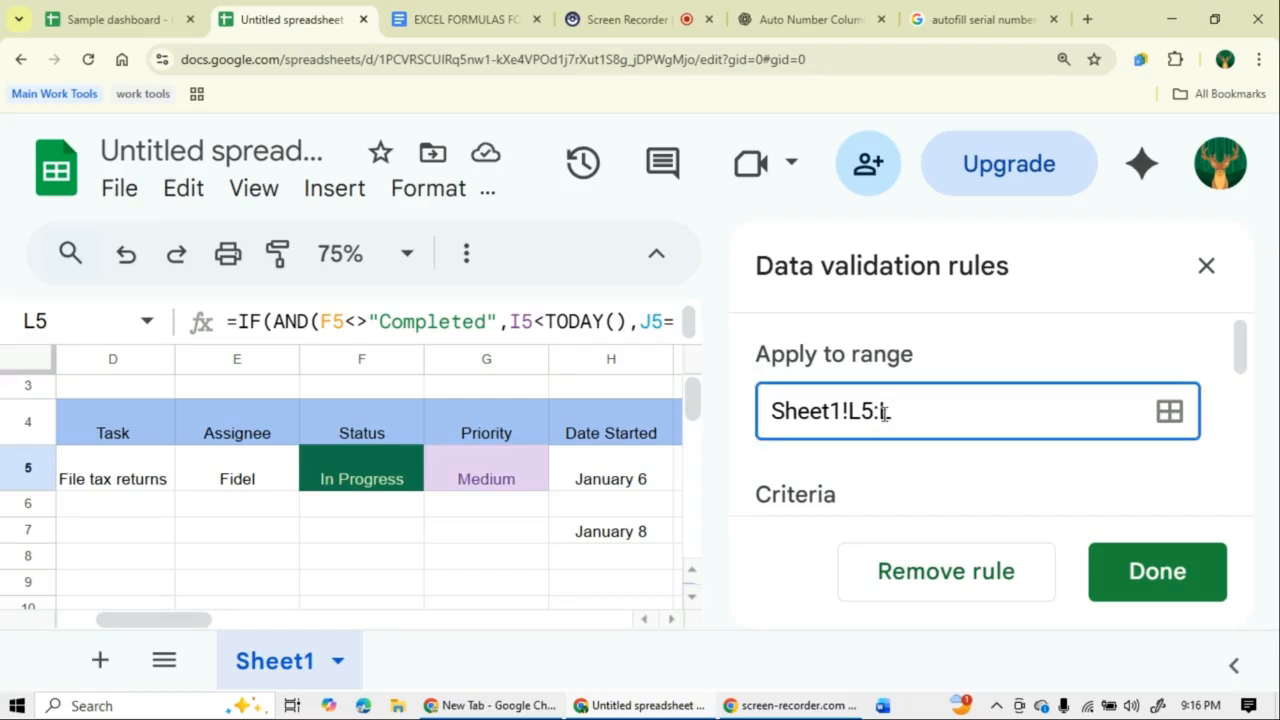
type(":L")
- Colour the rule's Overdue item light yellow and set the display style to plain text in the advanced options
scroll(884, 416, "down", 3)
scroll(882, 426, "down", 1)
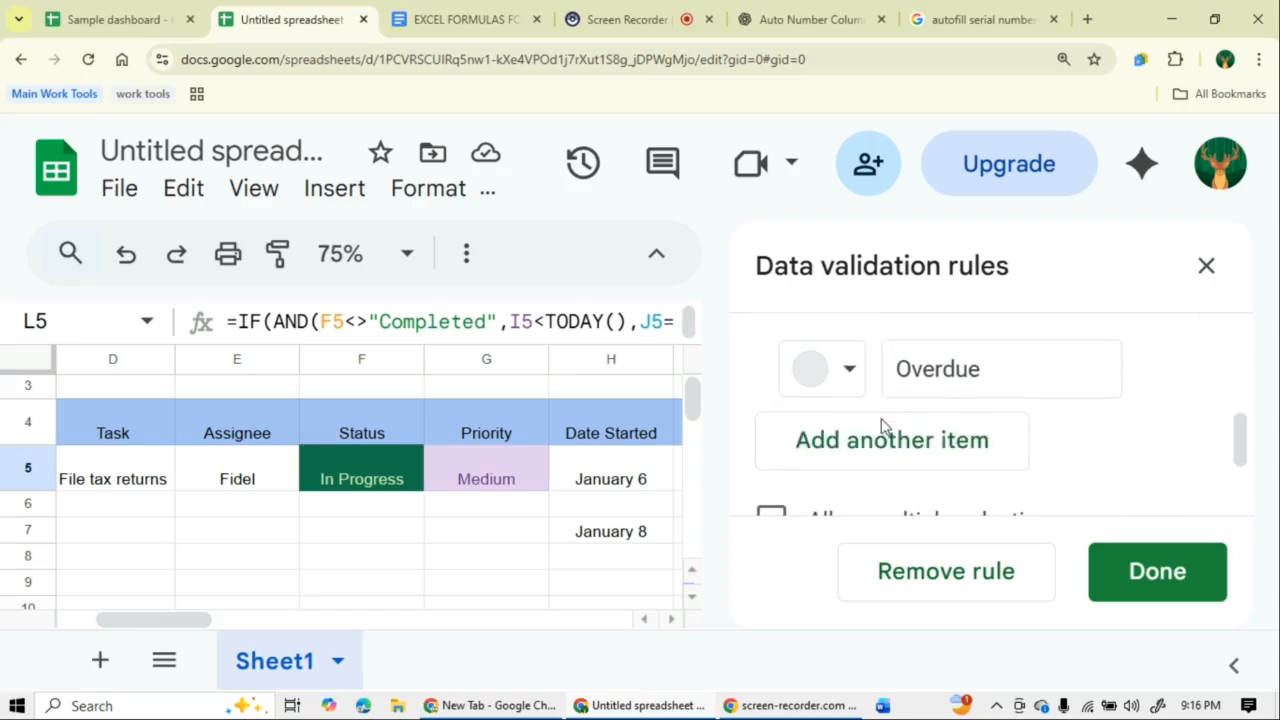
left_click(850, 372)
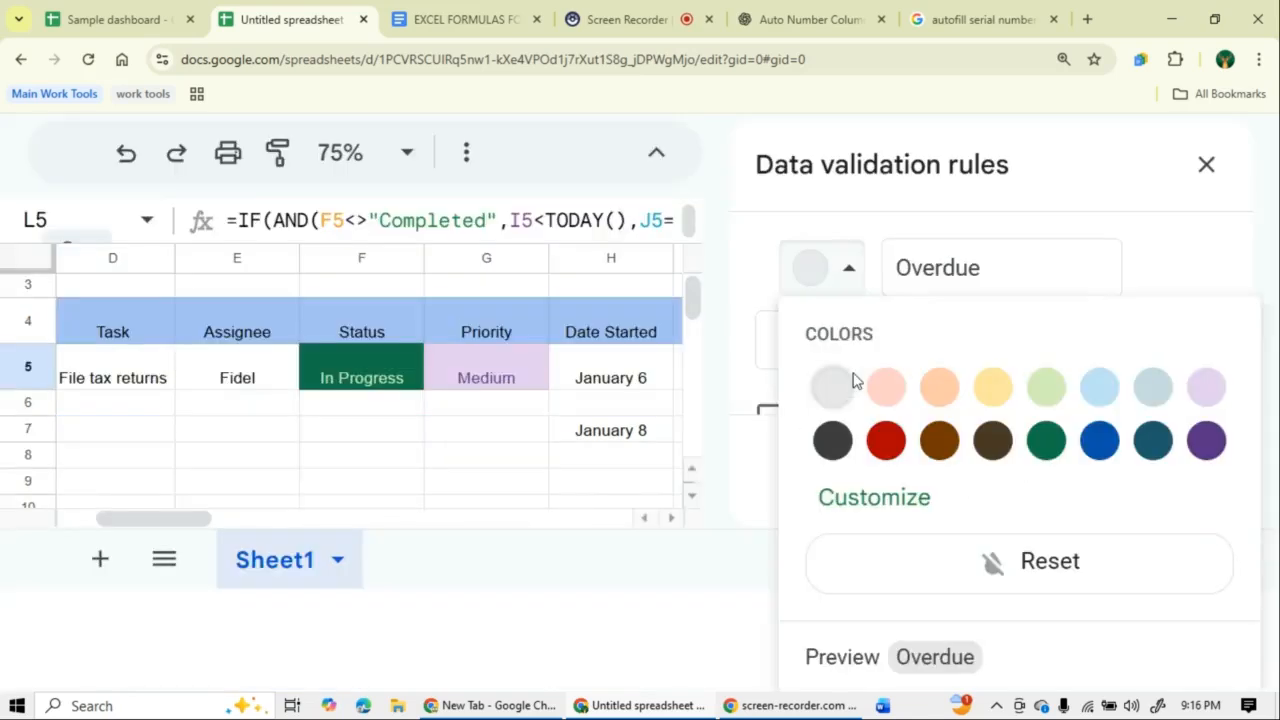
left_click(1000, 403)
scroll(960, 438, "down", 1)
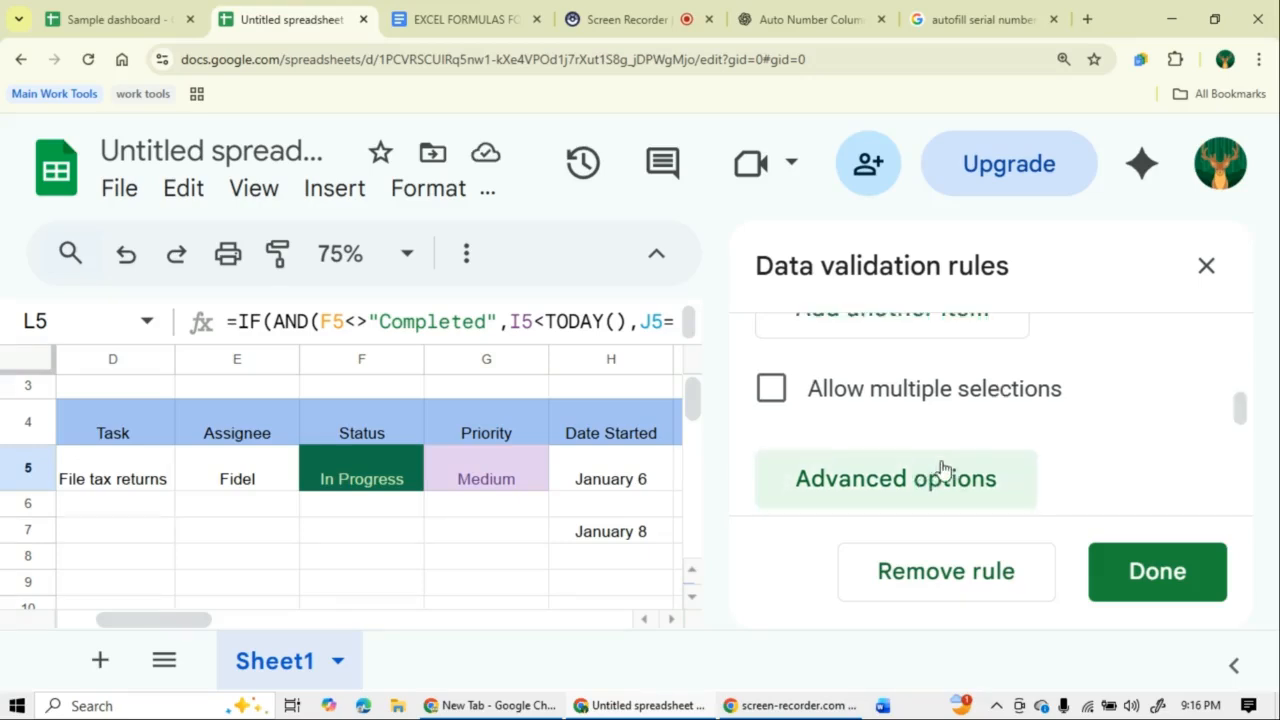
left_click(943, 470)
left_click(779, 484)
scroll(963, 450, "up", 5)
scroll(966, 451, "up", 3)
scroll(889, 480, "down", 3)
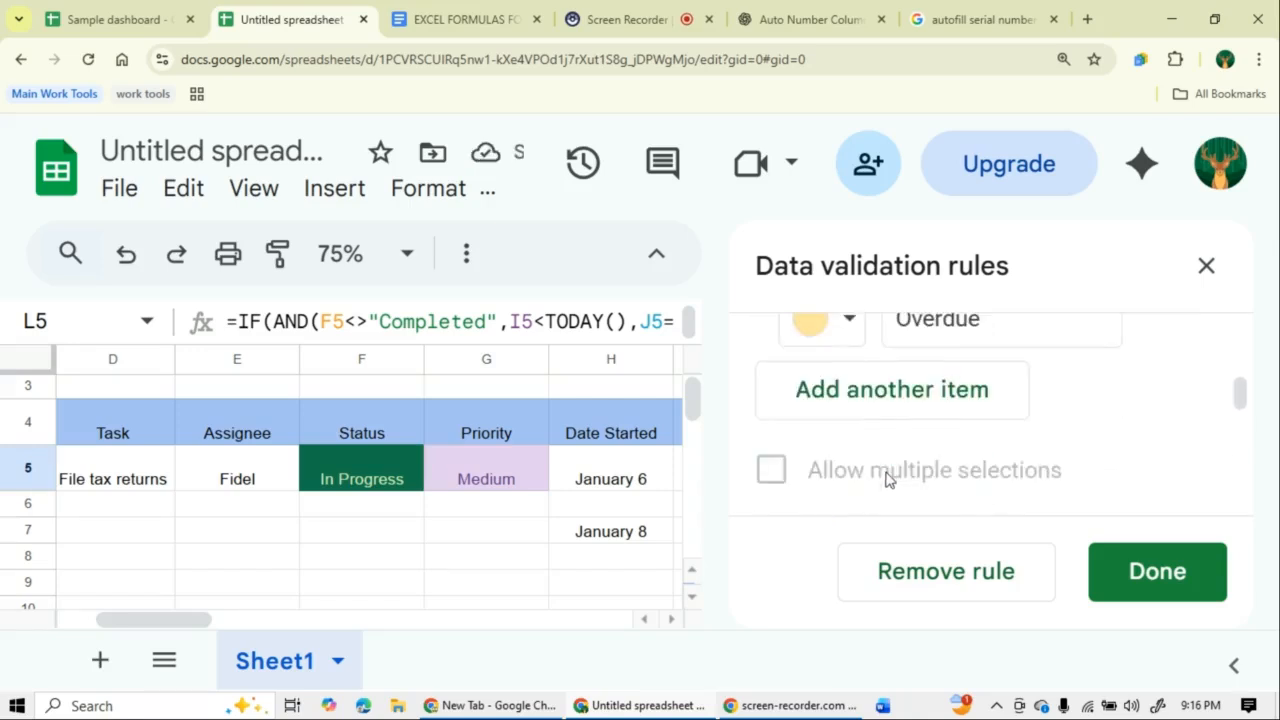
- Add an On Track item in light green to the rule, save it and close the data validation rules
left_click(871, 395)
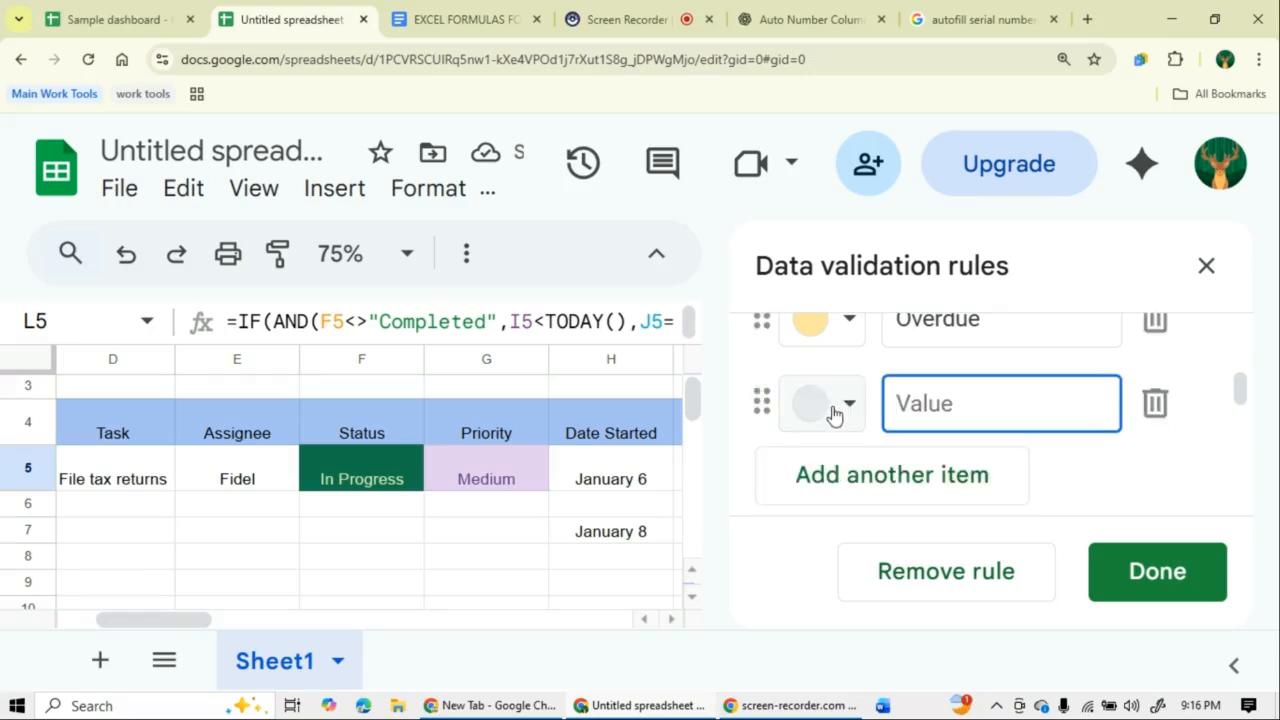
left_click(835, 415)
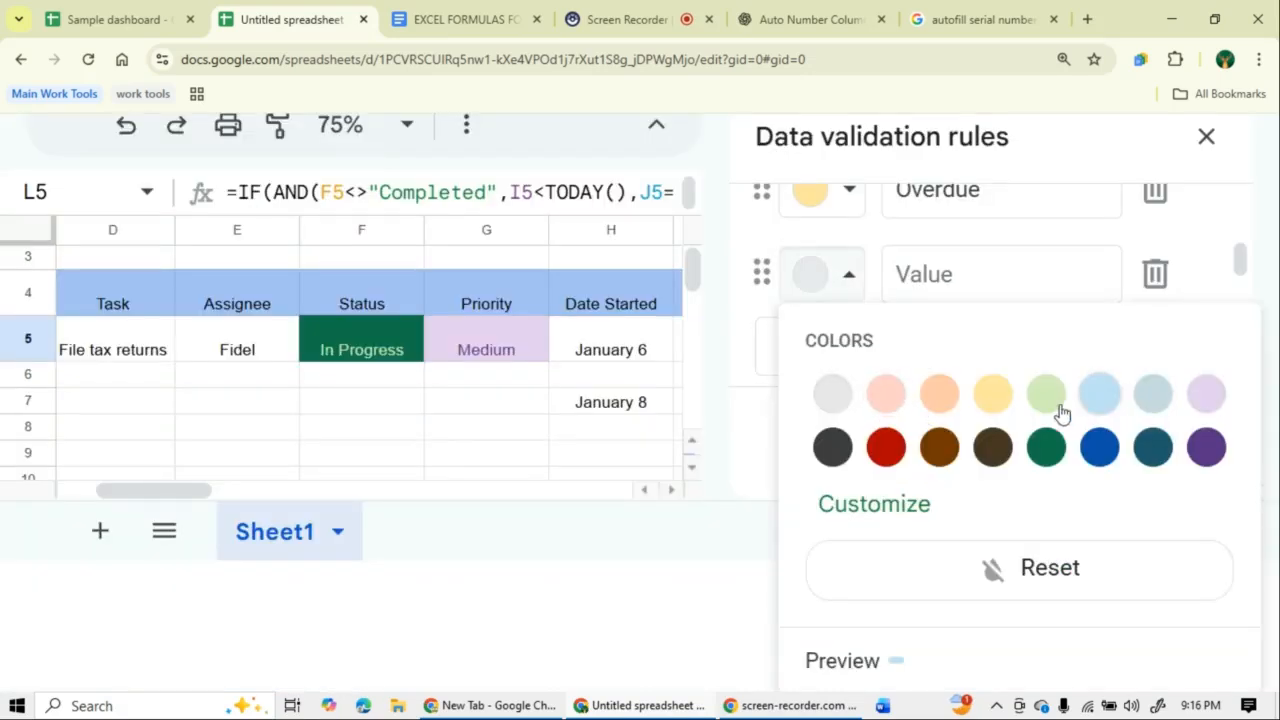
left_click(968, 289)
left_click(998, 411)
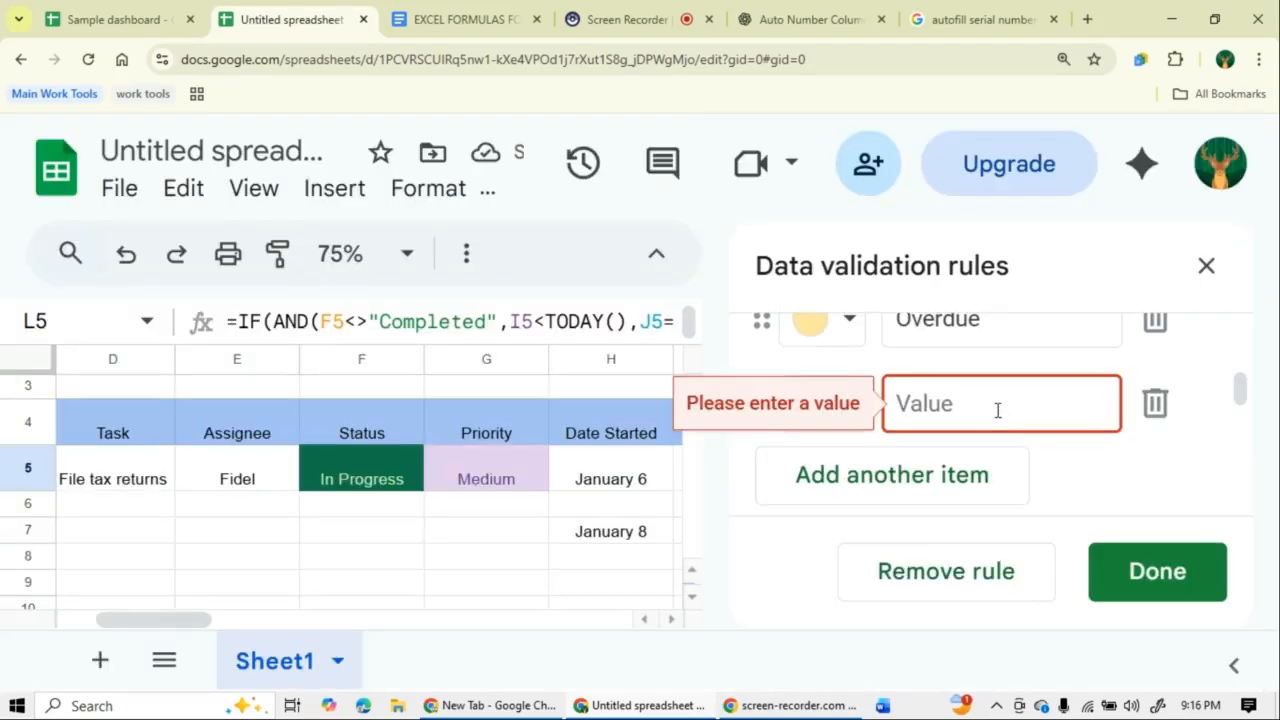
type("On Tr")
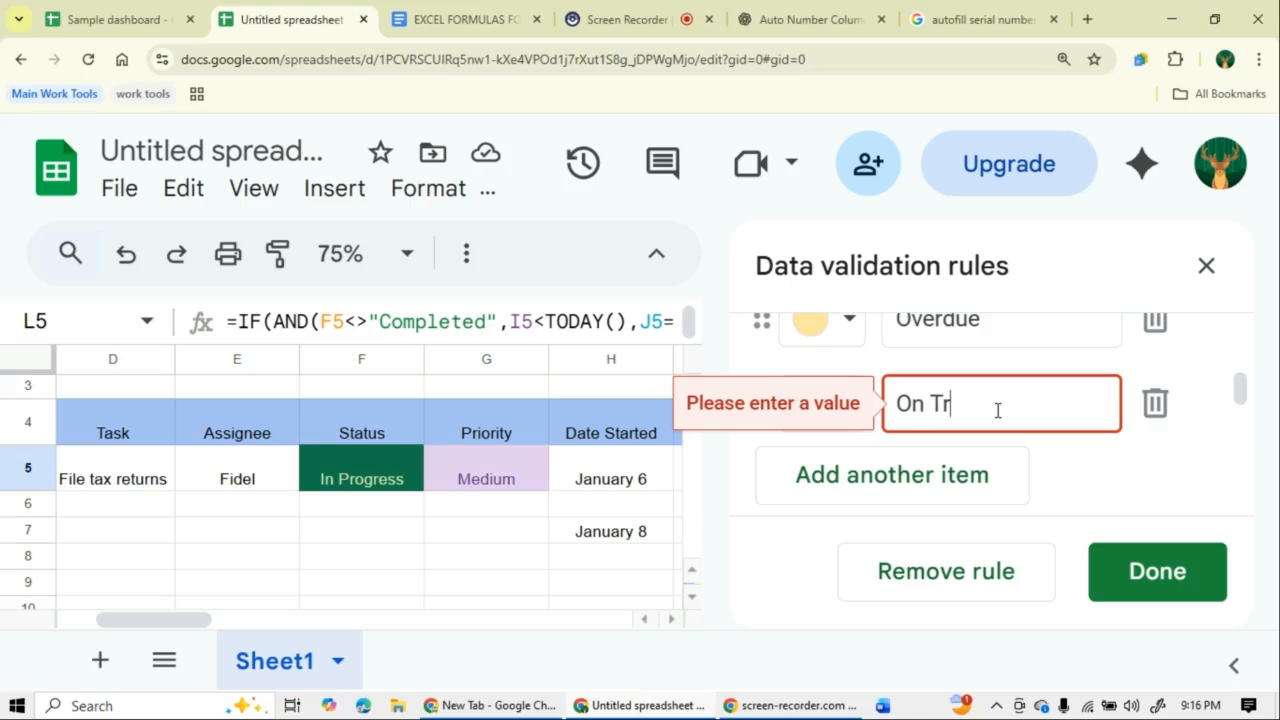
type("ack")
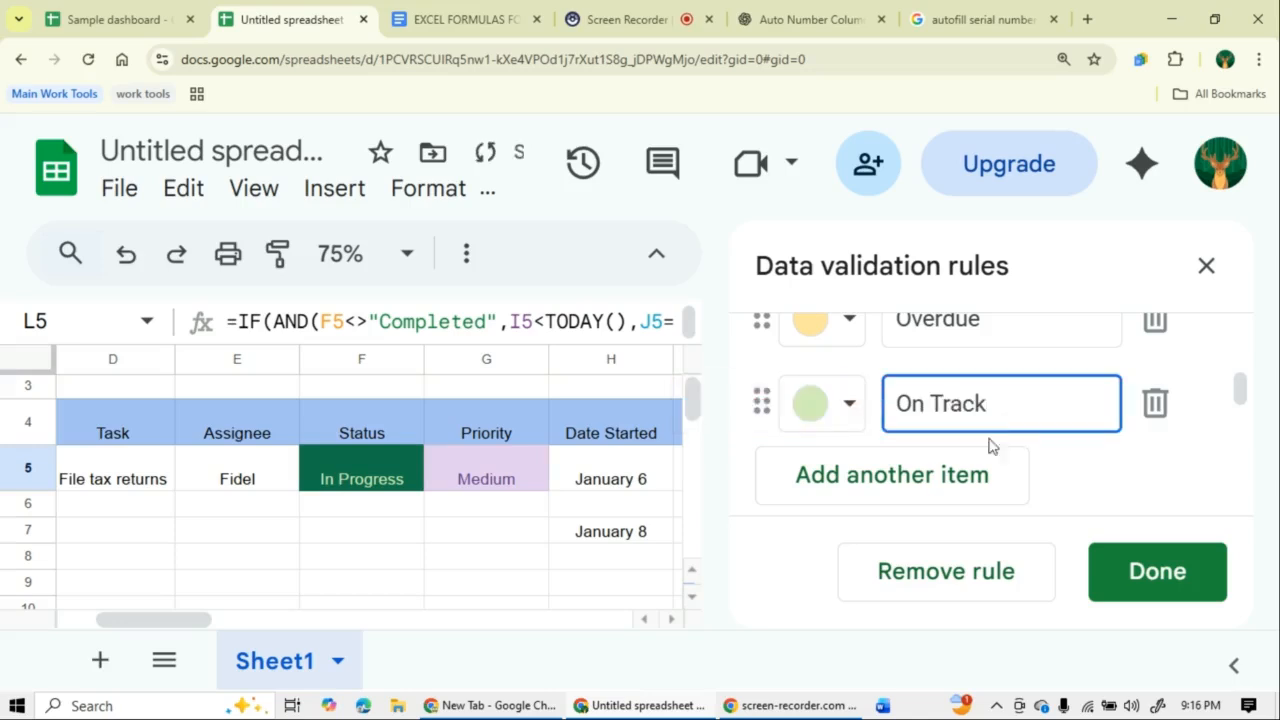
left_click(1141, 590)
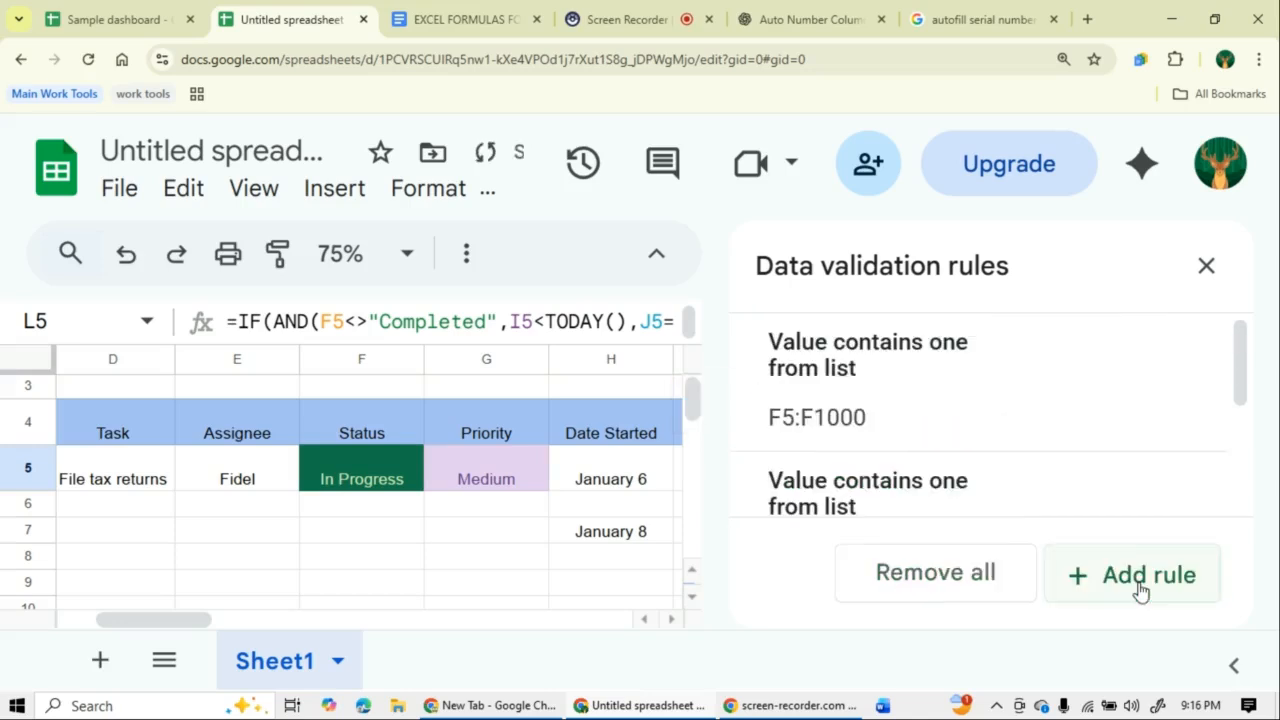
left_click(1208, 266)
- Examine the colouring of the Overdue column against the task dates and the formula in L7
scroll(1024, 519, "down", 1)
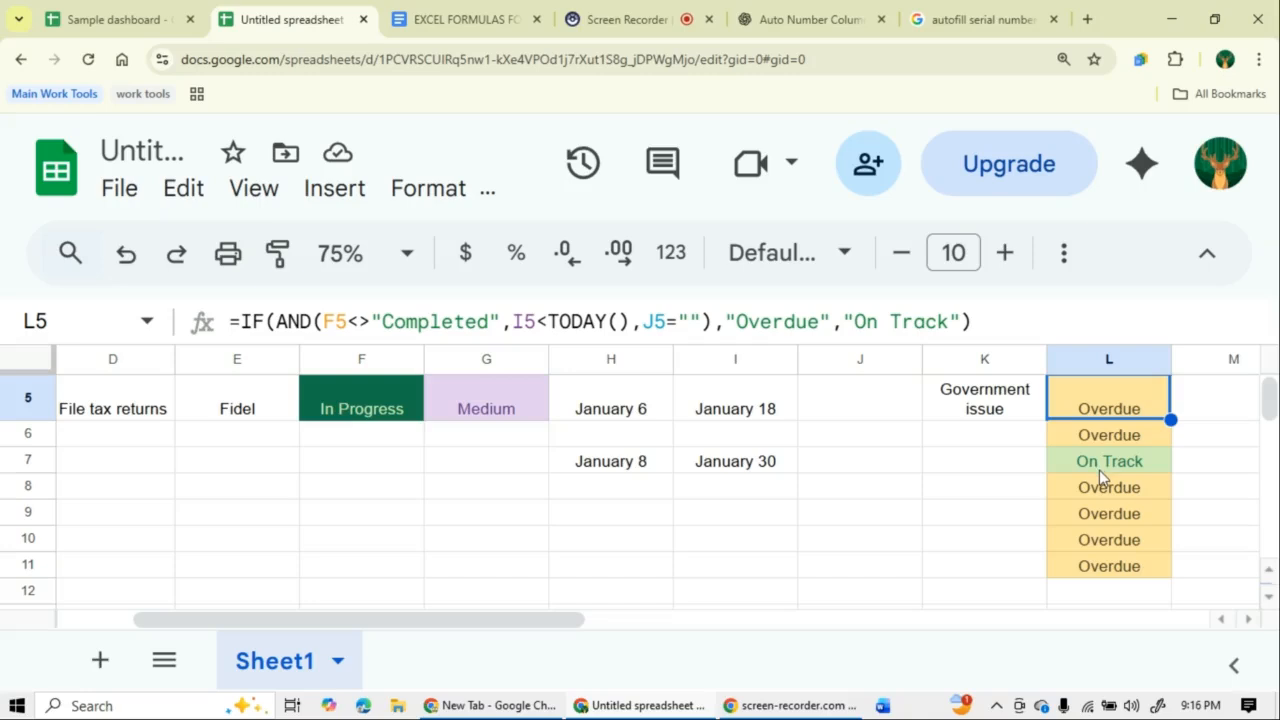
scroll(1099, 470, "up", 1)
scroll(1099, 470, "down", 1)
left_click(1071, 461)
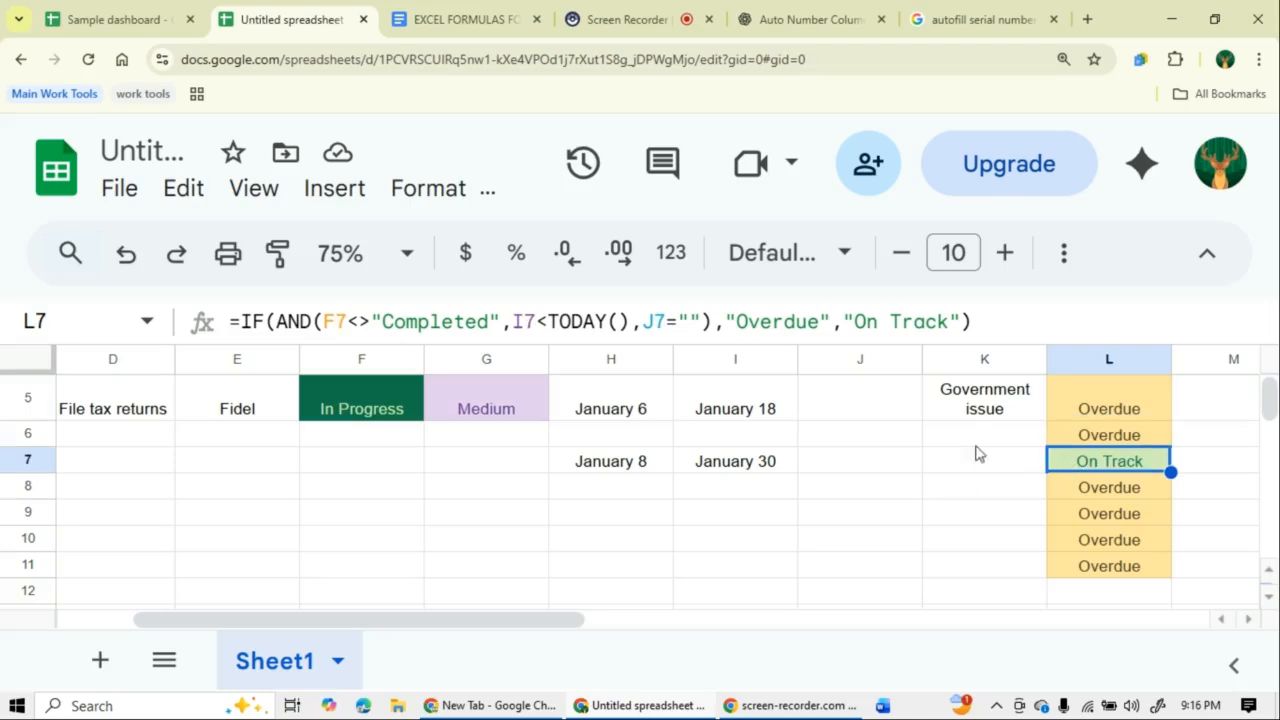
scroll(976, 480, "up", 1)
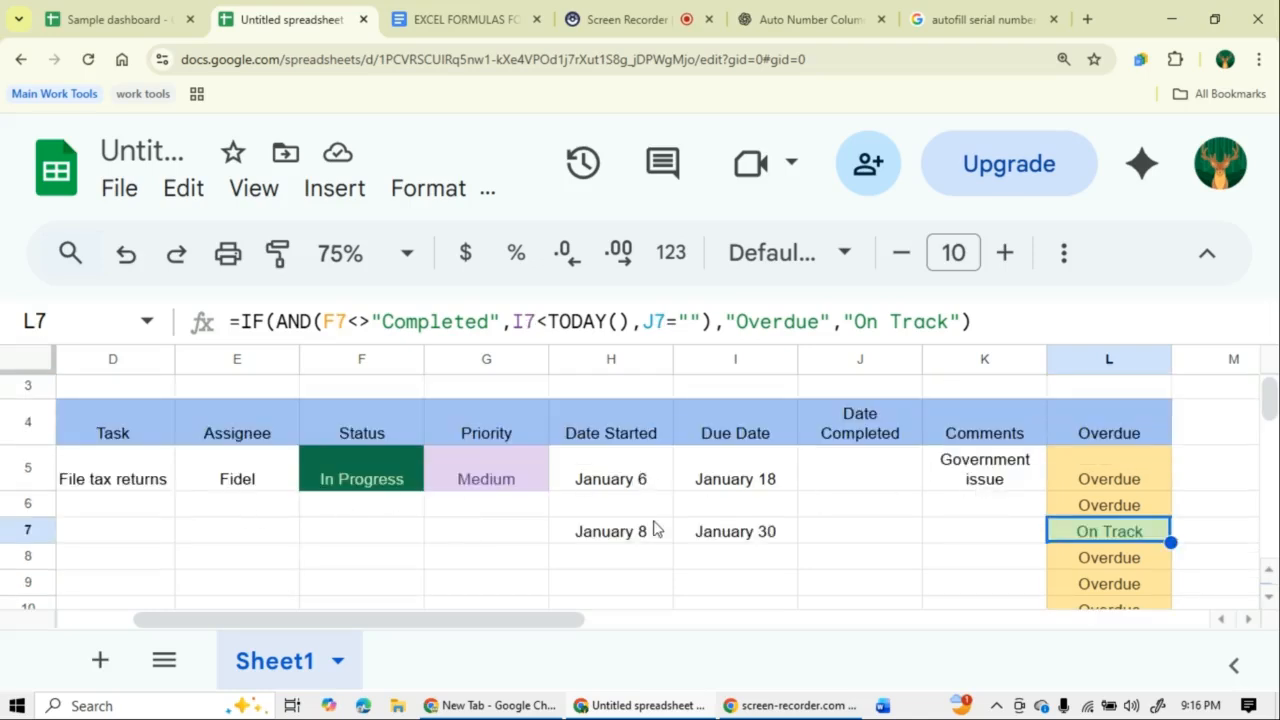
scroll(655, 530, "down", 1)
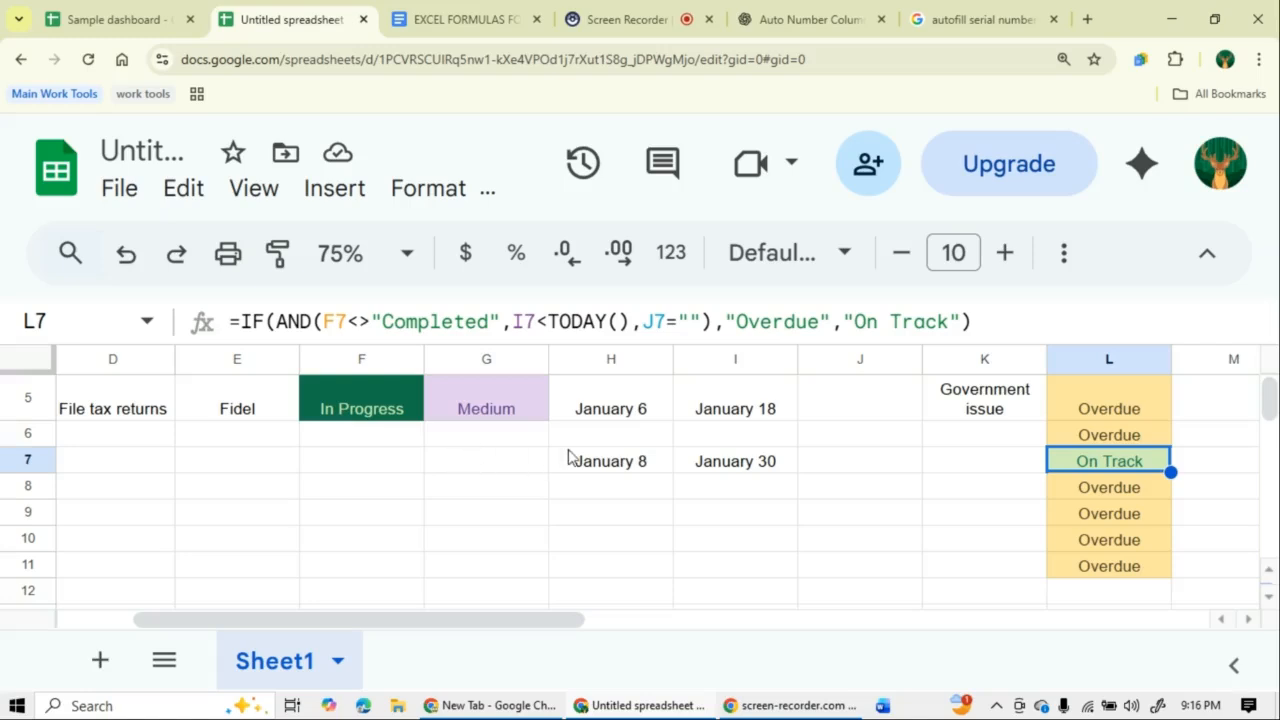
scroll(568, 456, "down", 3)
scroll(567, 455, "up", 5)
scroll(570, 456, "down", 1)
scroll(568, 456, "down", 2)
scroll(568, 456, "up", 3)
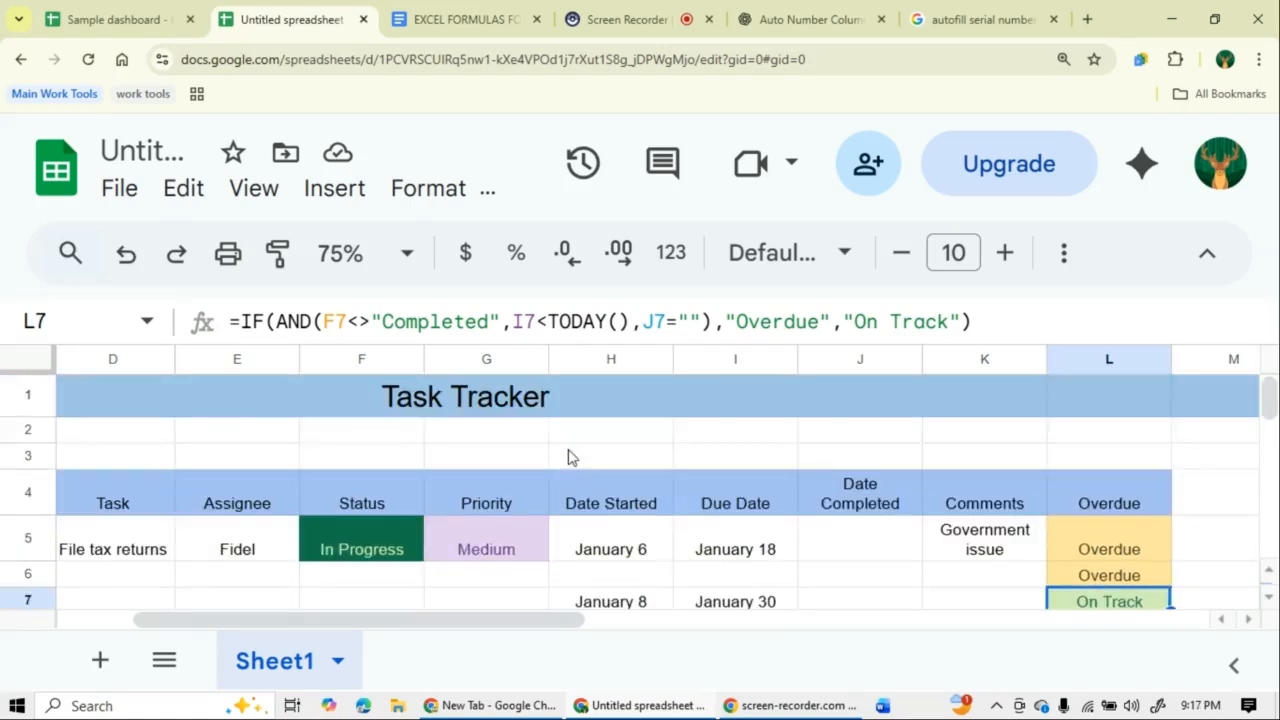
scroll(568, 456, "down", 1)
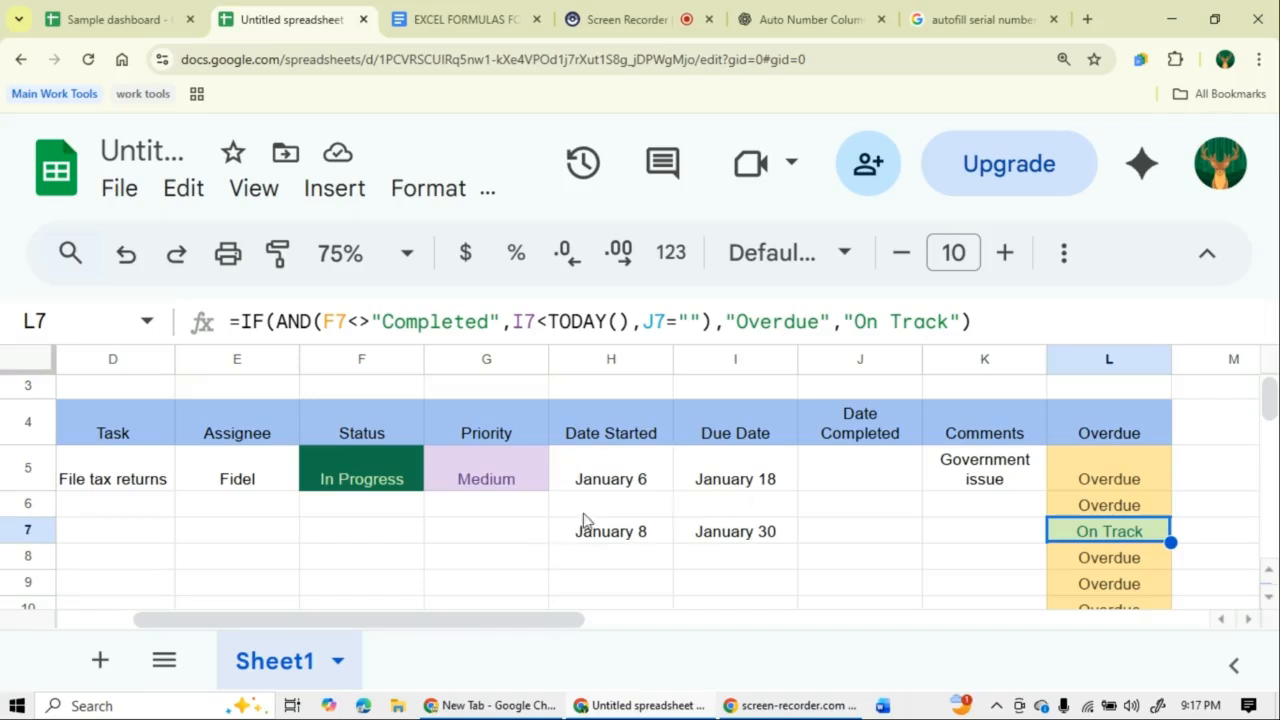
scroll(797, 539, "down", 2)
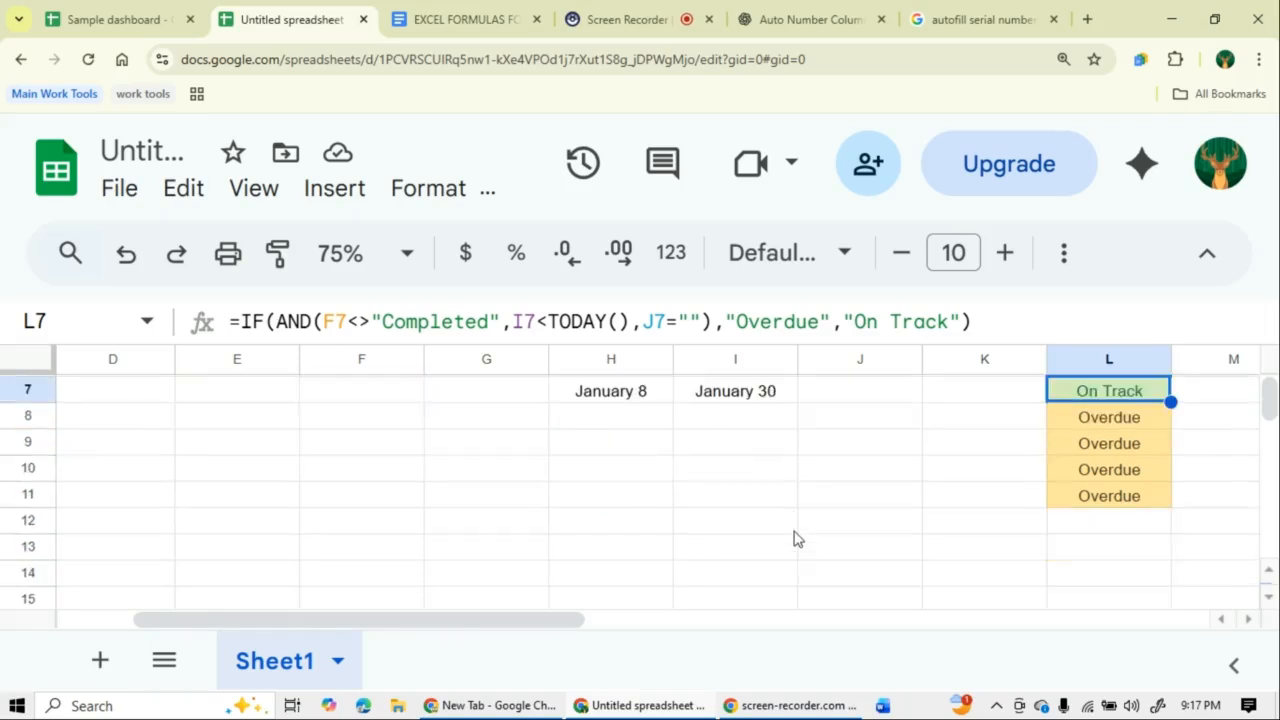
- Switch to the ChatGPT conversation and copy the whole sample task management table
scroll(797, 539, "up", 1)
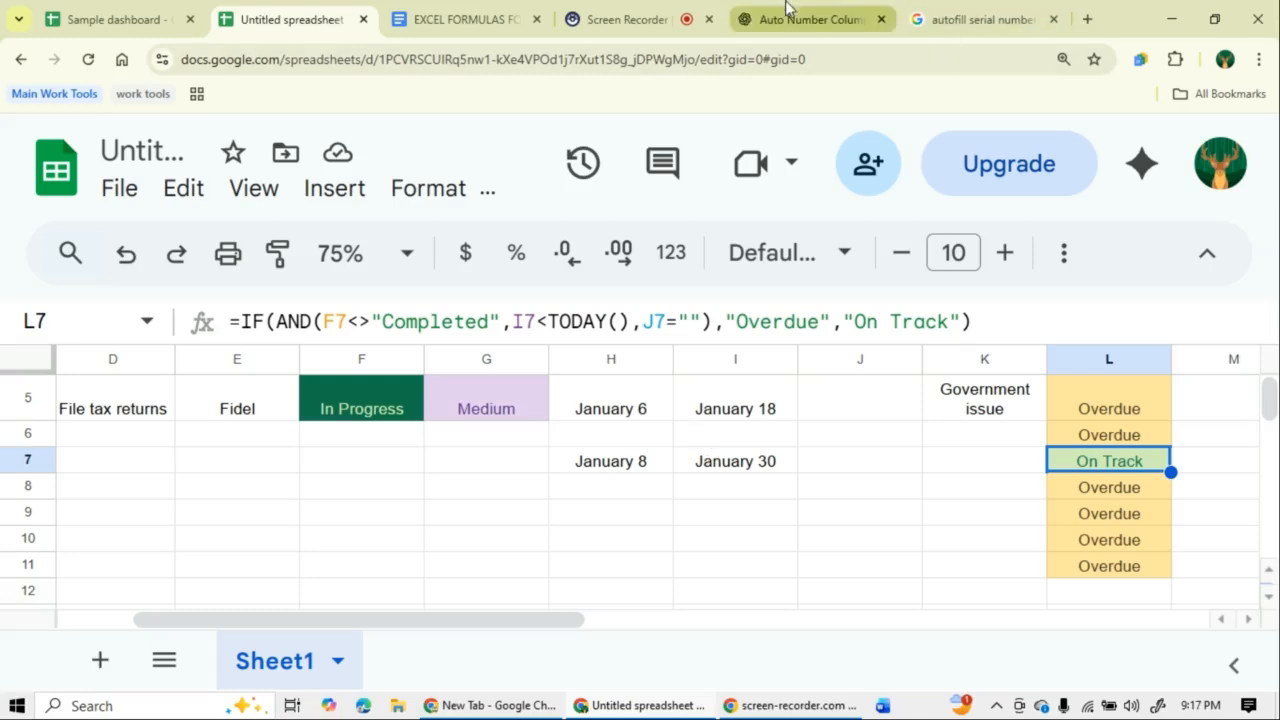
scroll(735, 500, "up", 2)
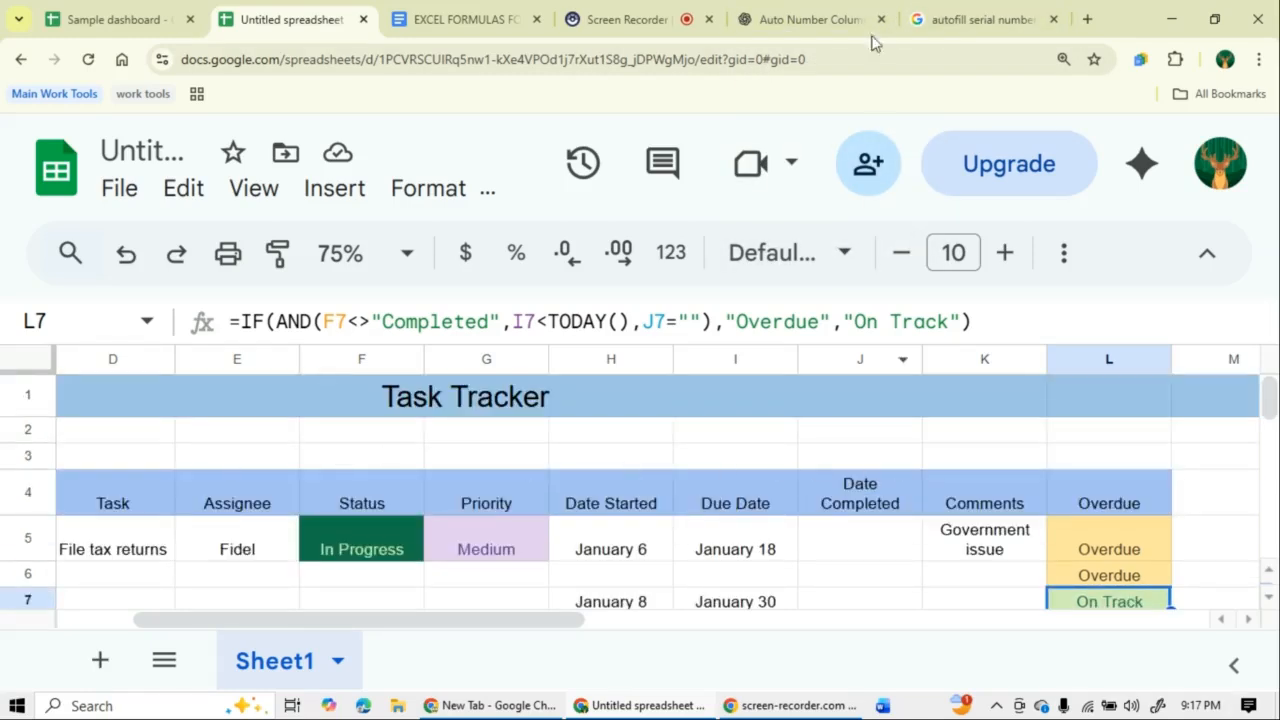
left_click(835, 19)
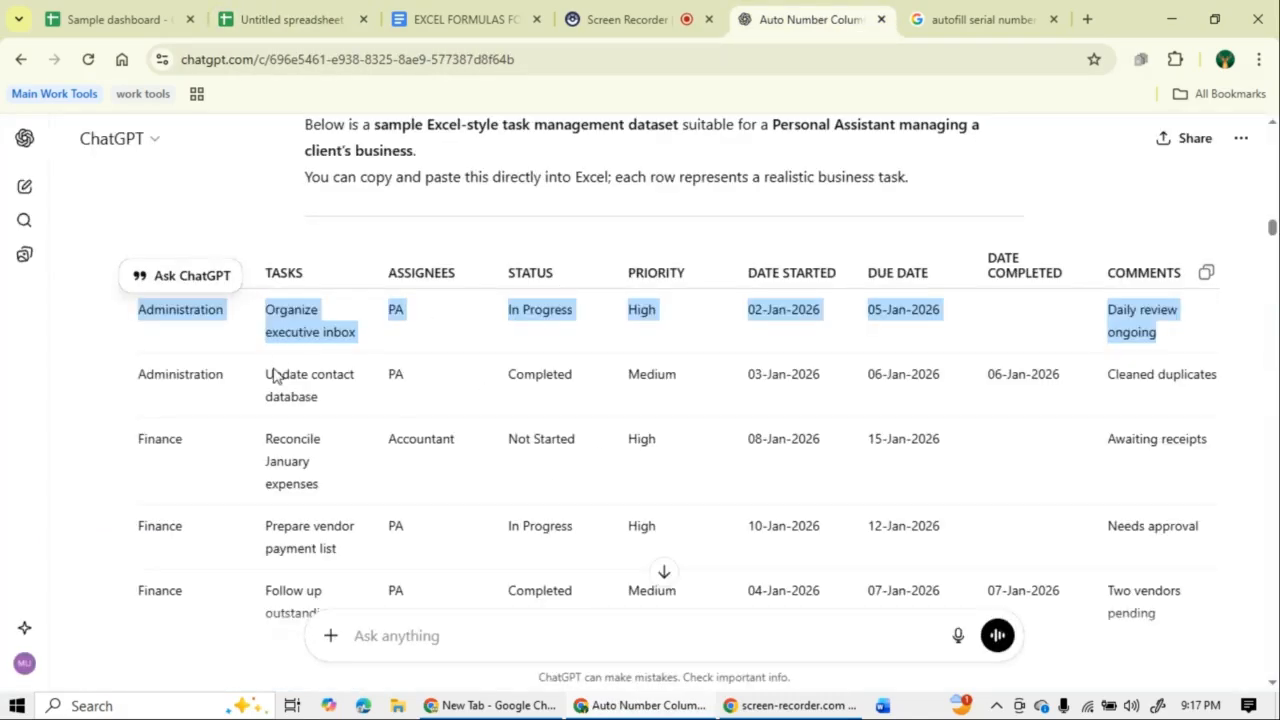
scroll(272, 375, "up", 2)
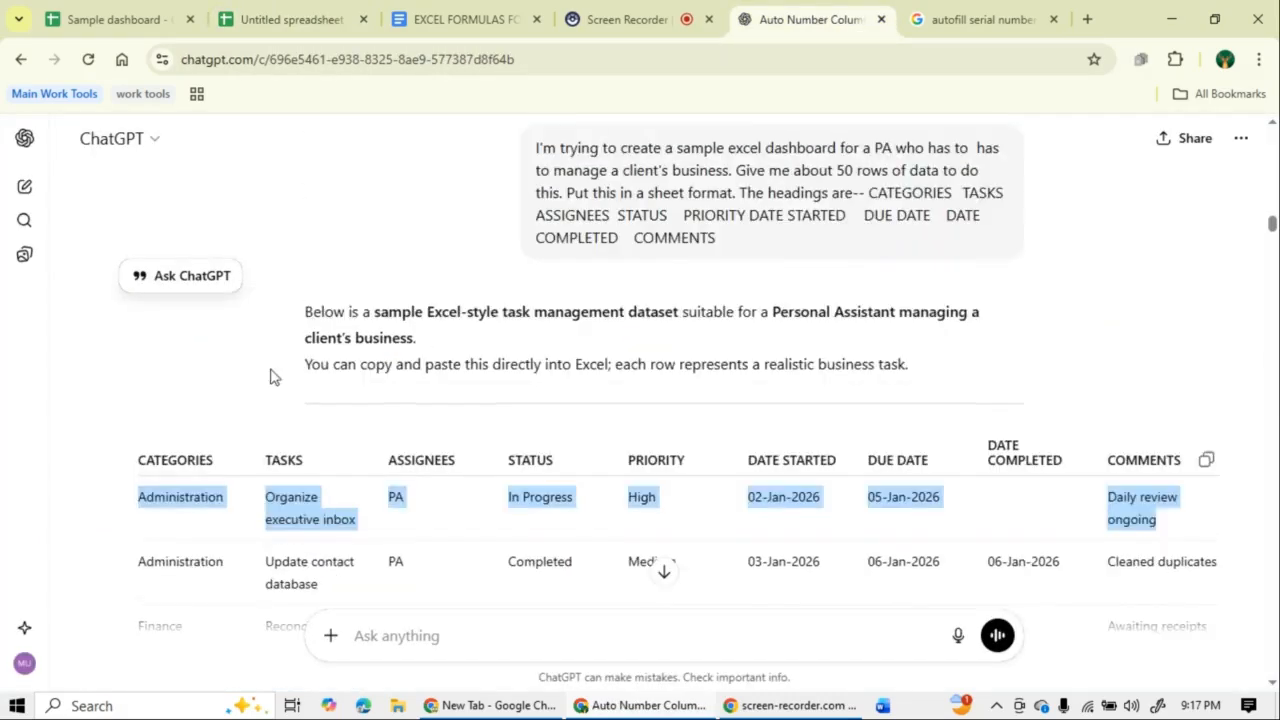
left_click(1206, 460)
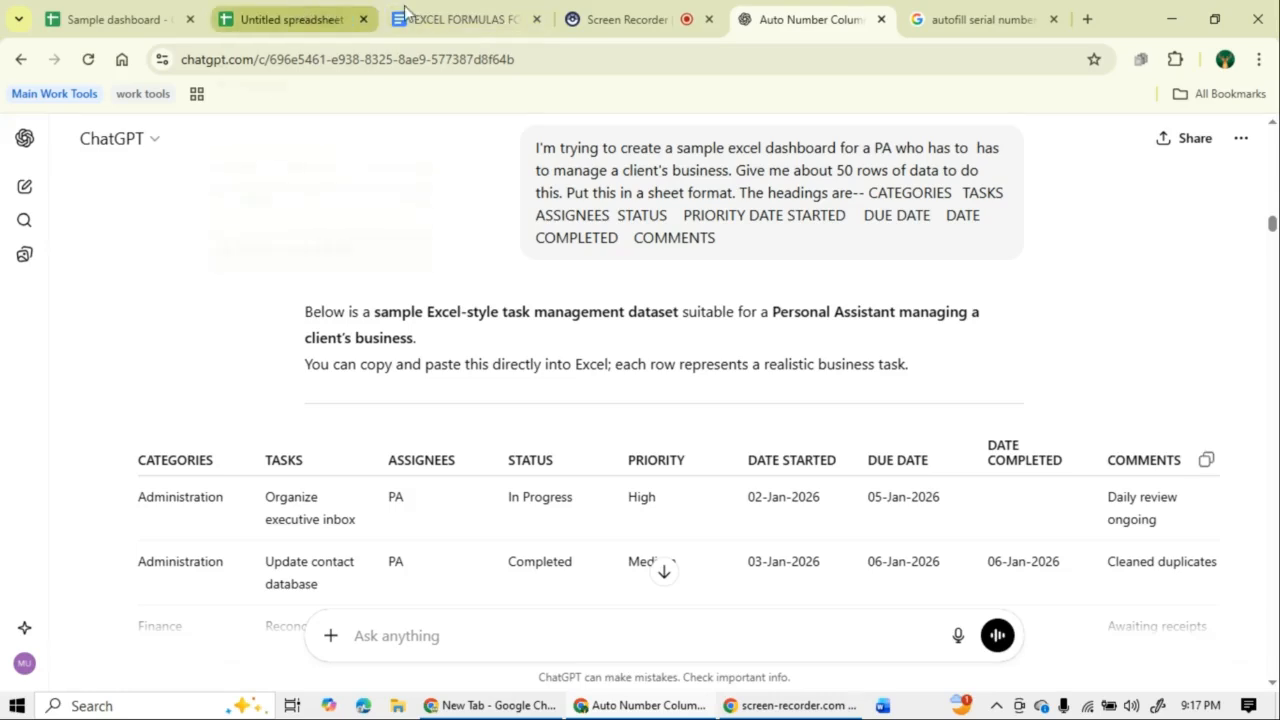
- Return to the Task Tracker spreadsheet and paste the copied task table starting at cell C6
mouse_move(430, 12)
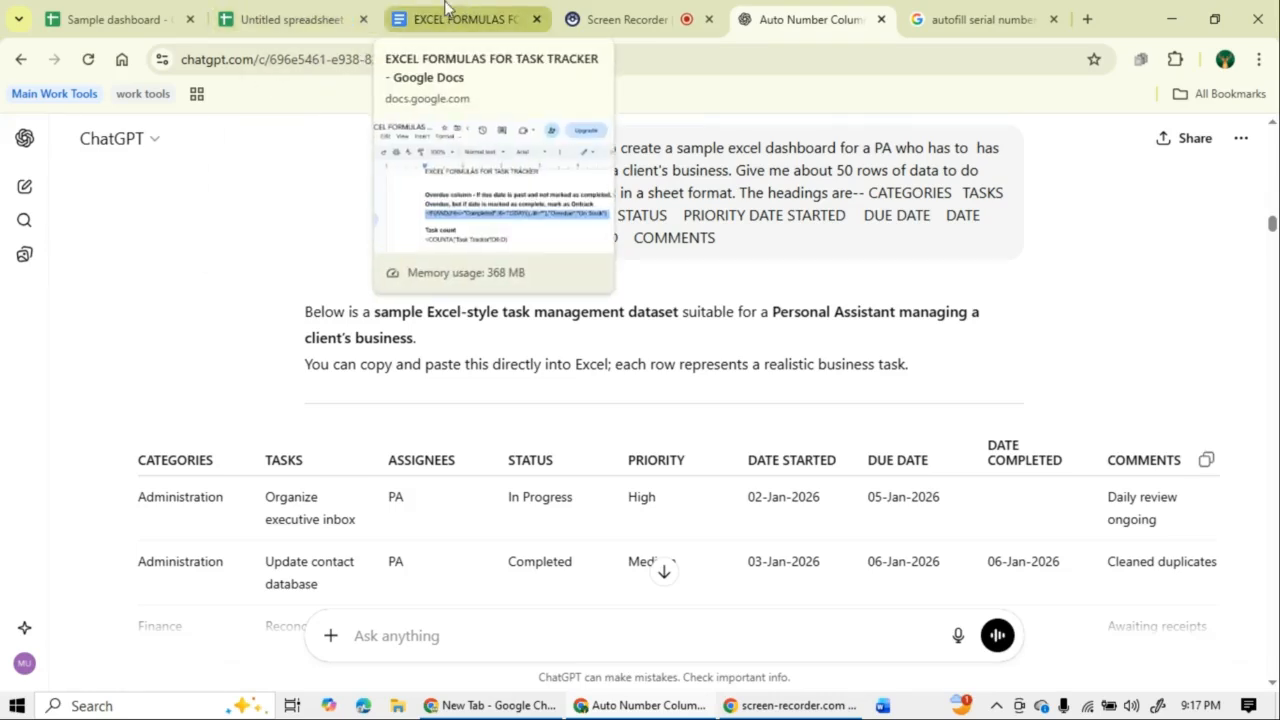
left_click(300, 19)
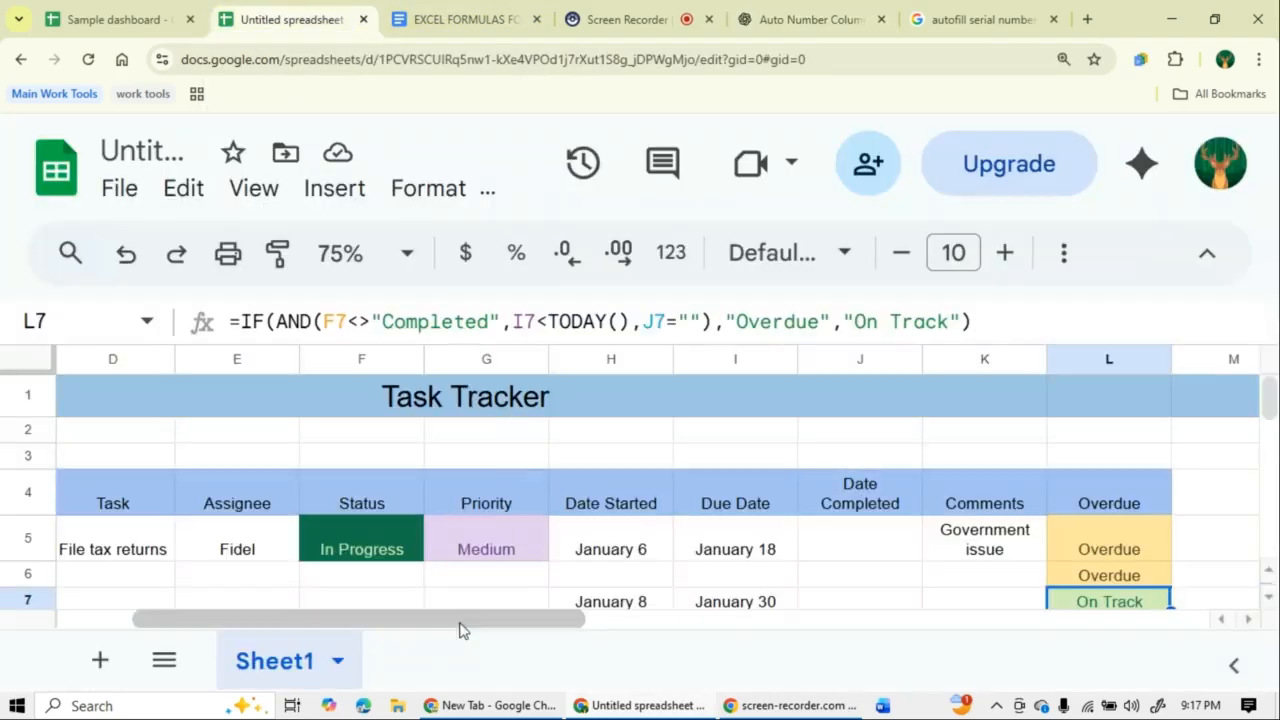
scroll(433, 545, "down", 2)
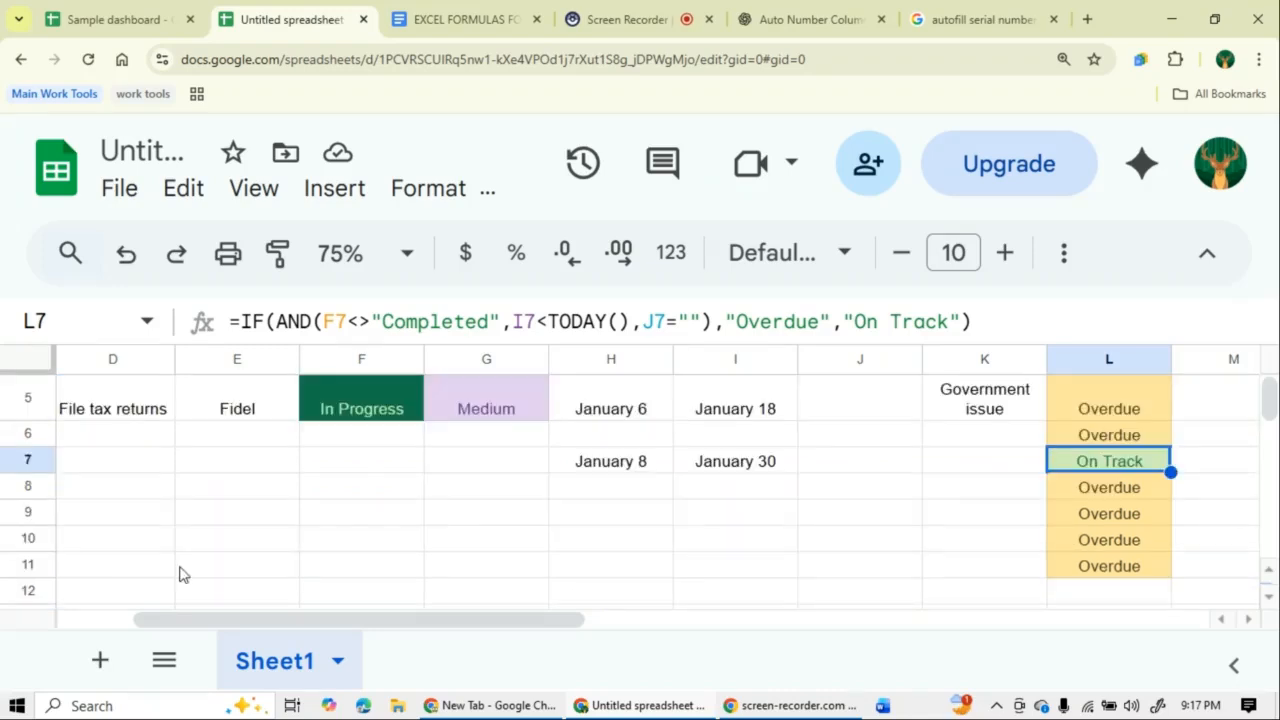
left_click_drag(308, 623, 149, 628)
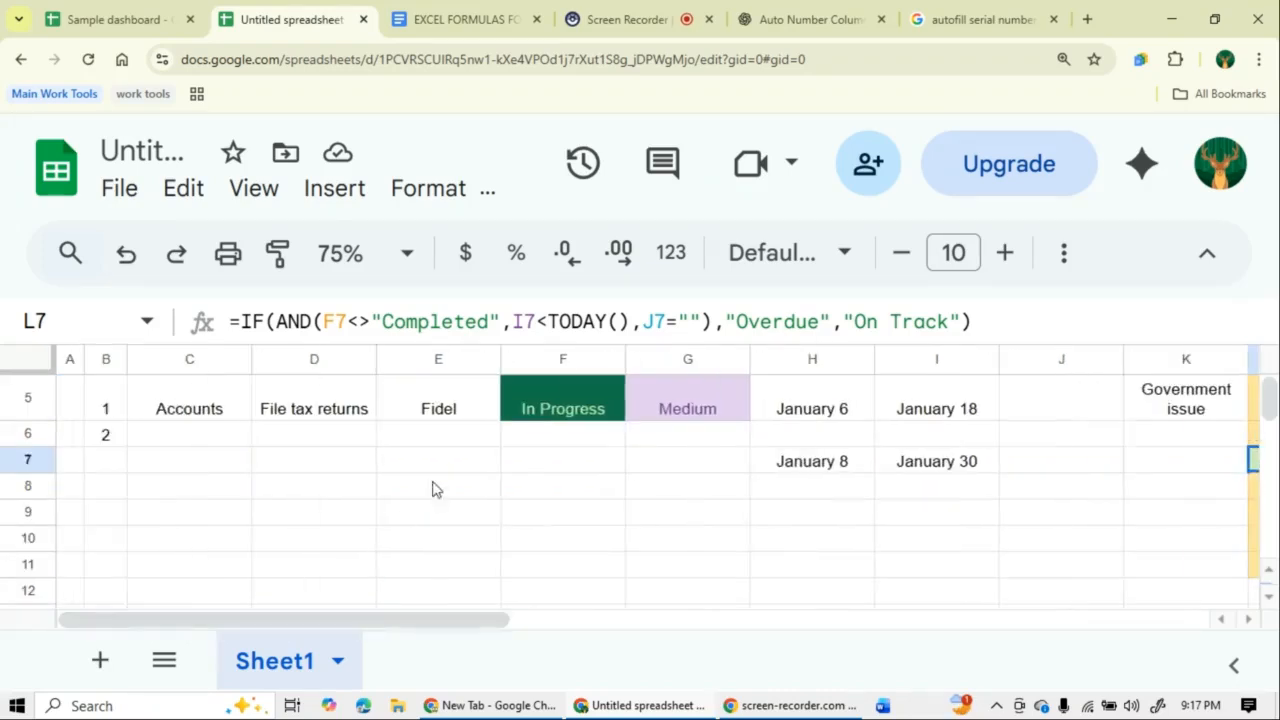
left_click(167, 436)
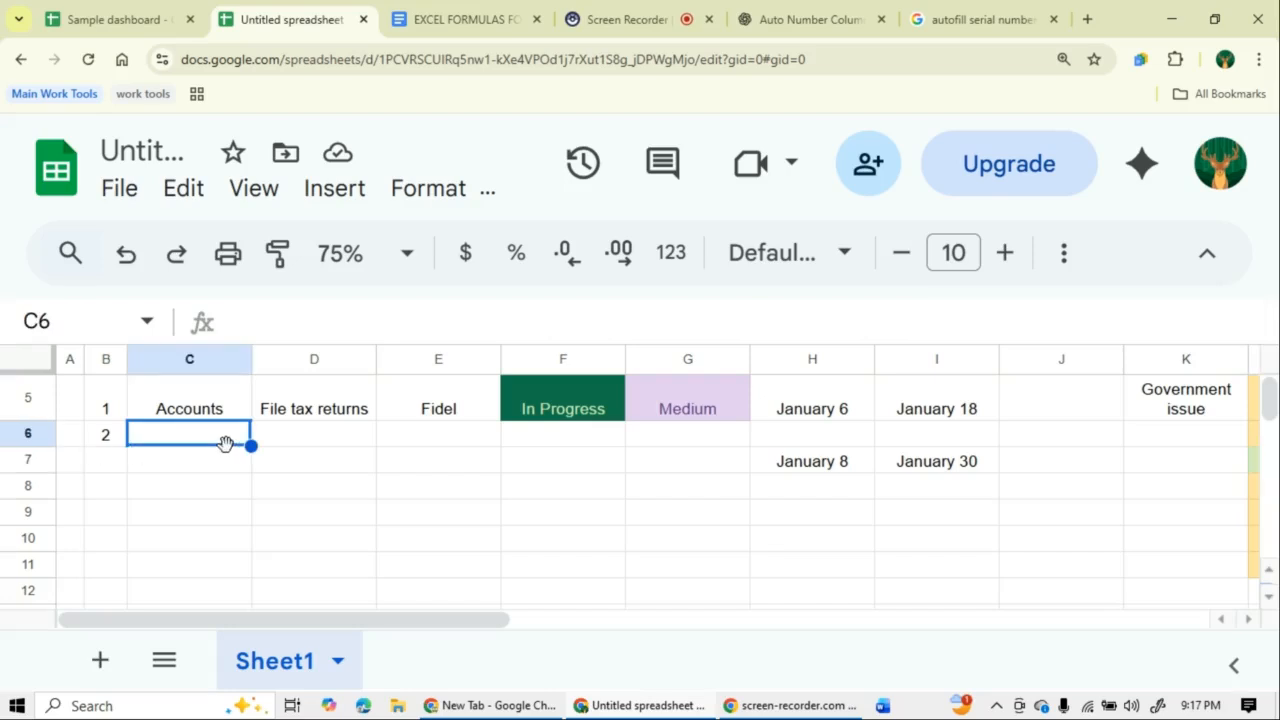
key("ctrl+v")
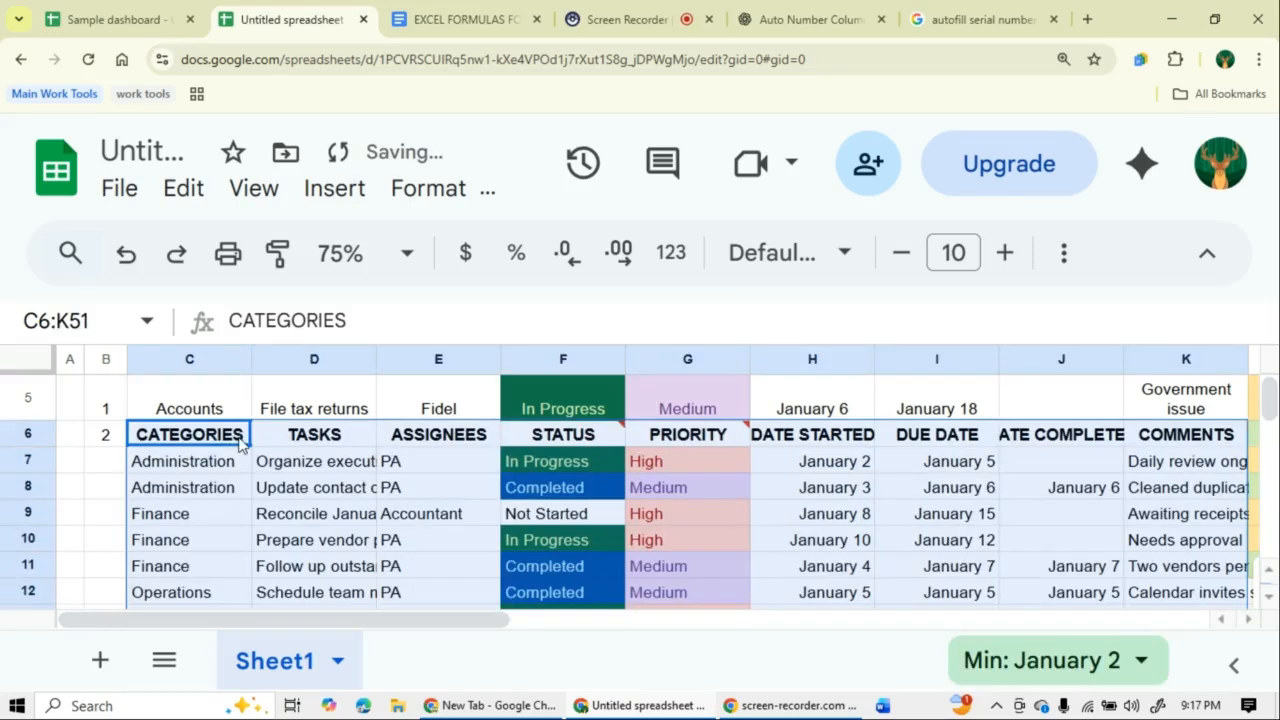
- Extend the number series from B5:B6 down column B to row 51
left_click(113, 406)
left_click_drag(126, 420, 124, 432)
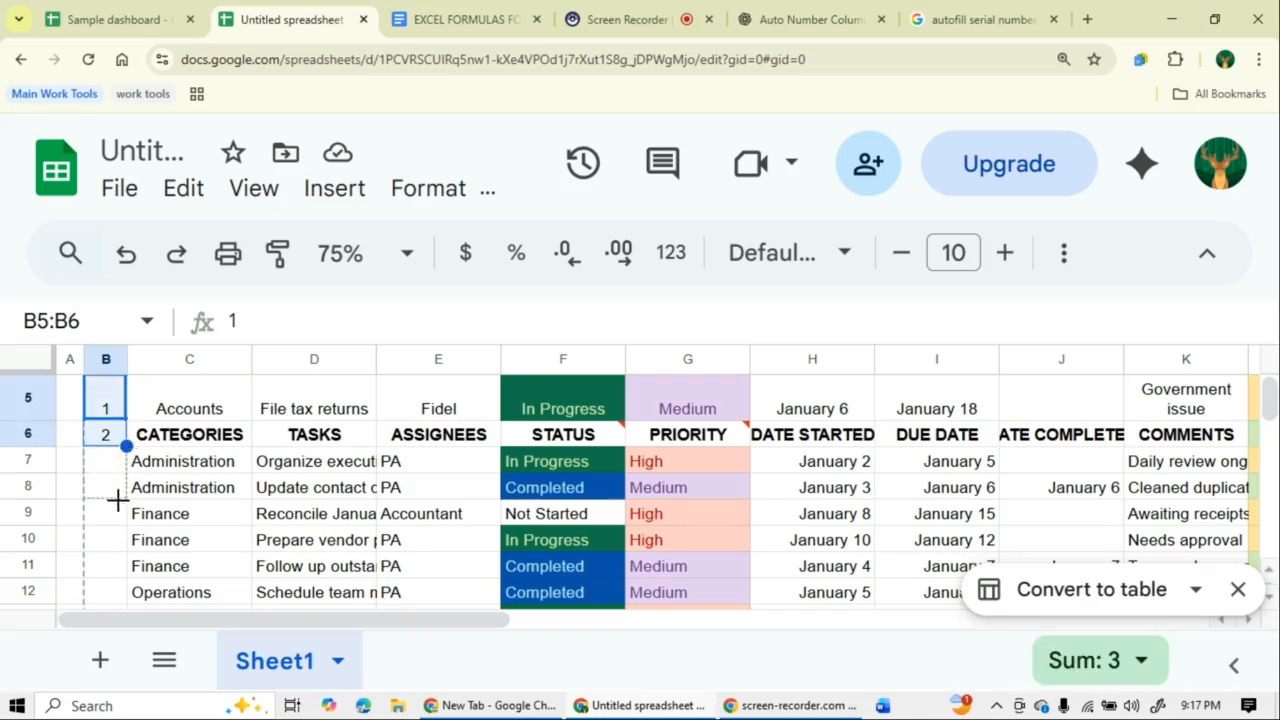
left_click_drag(113, 655, 137, 441)
left_click_drag(198, 537, 198, 537)
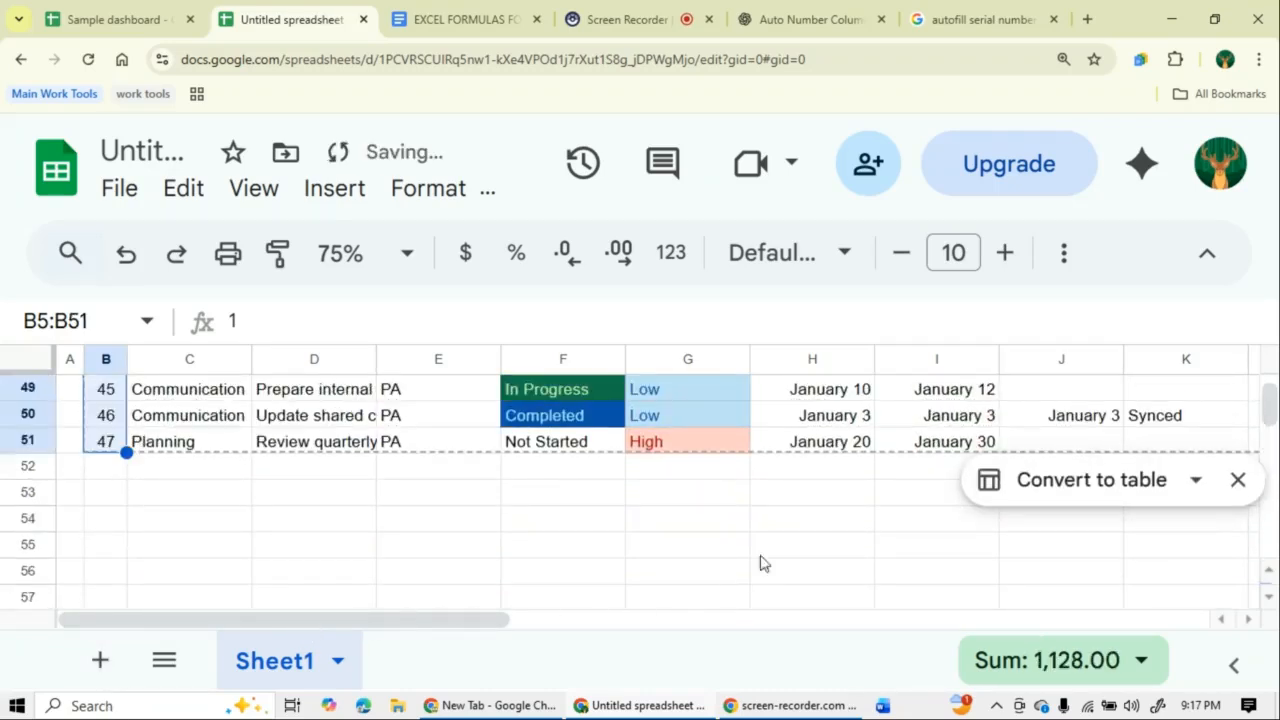
scroll(760, 564, "up", 10)
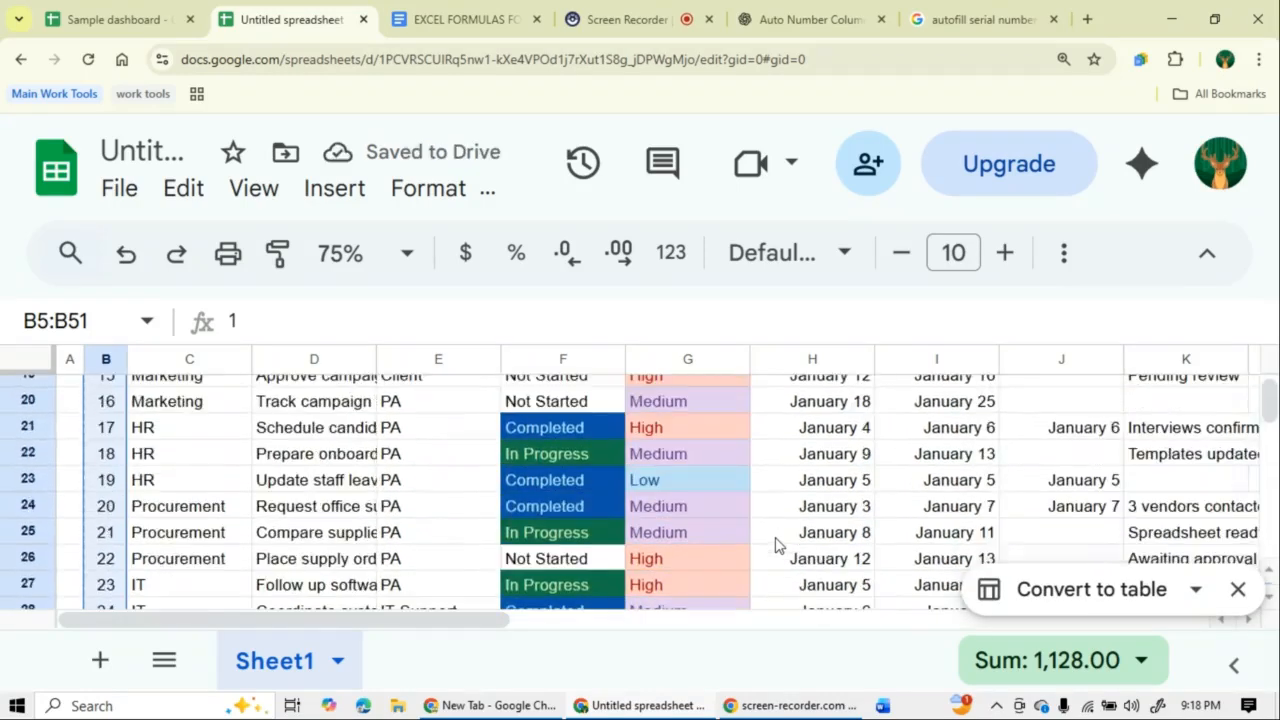
scroll(775, 545, "up", 5)
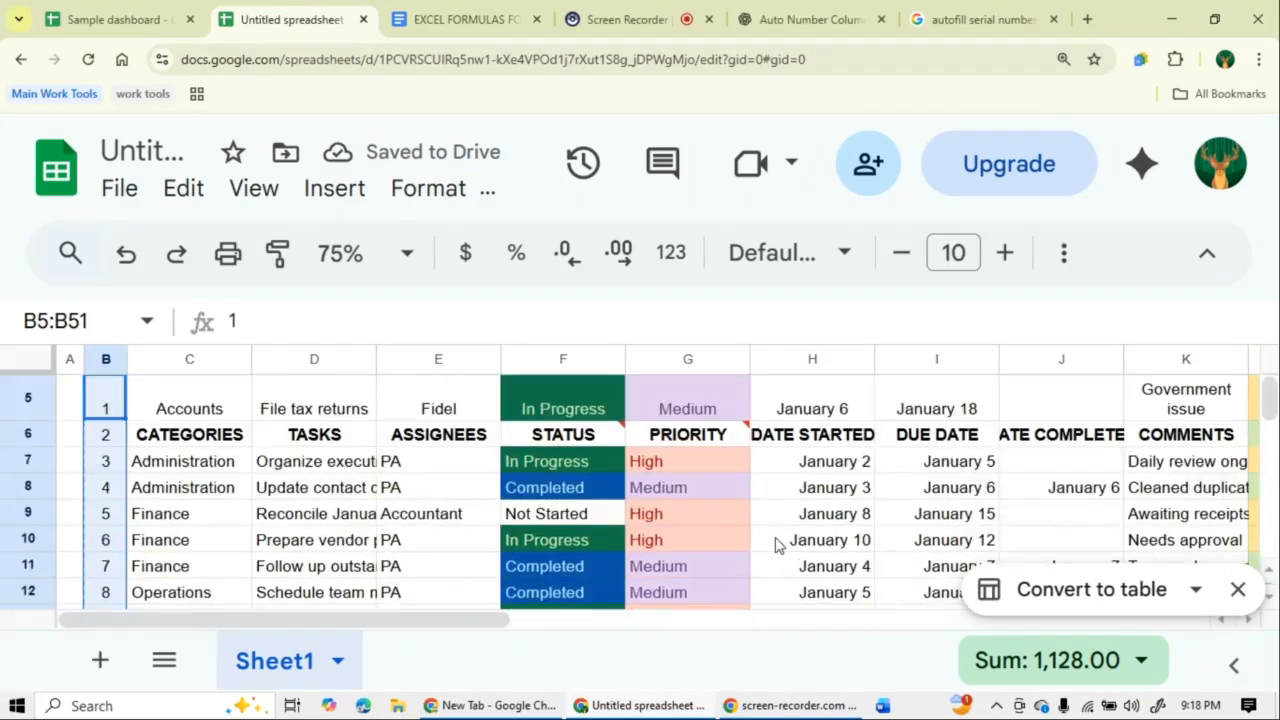
- Delete row 6 with the pasted duplicate headings and set the number in B6 to 2
left_click(25, 432)
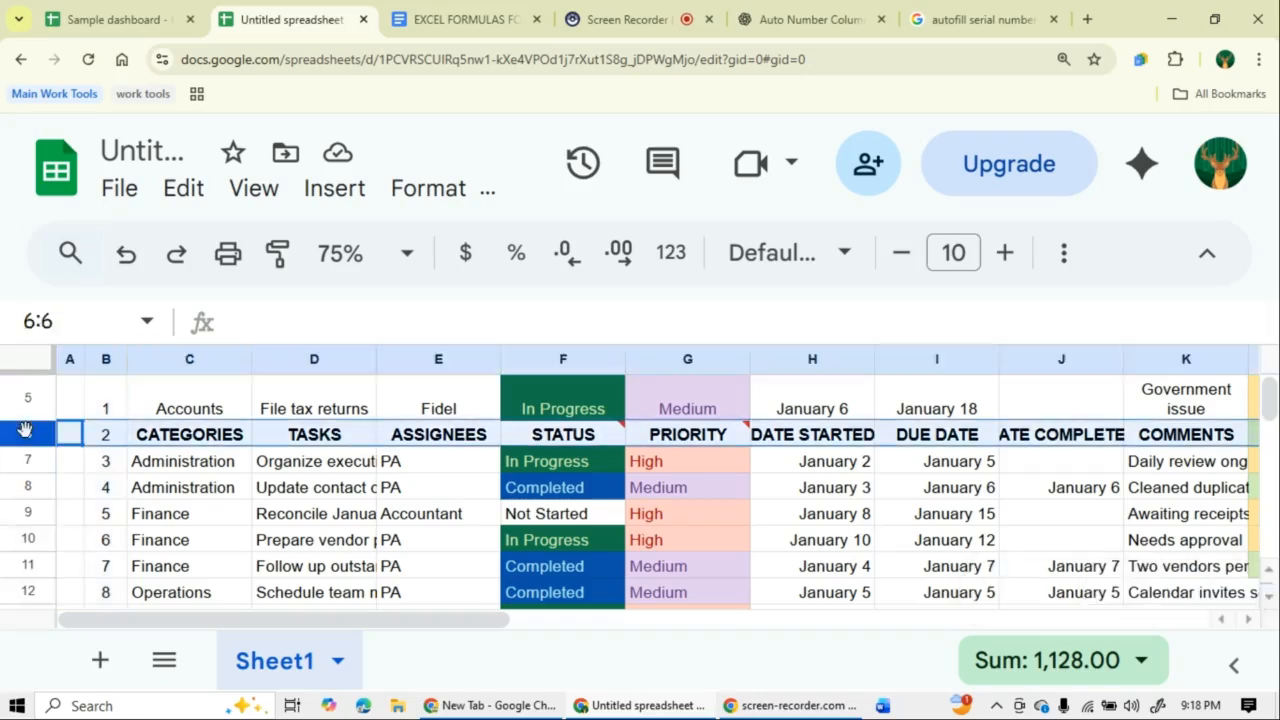
right_click(25, 432)
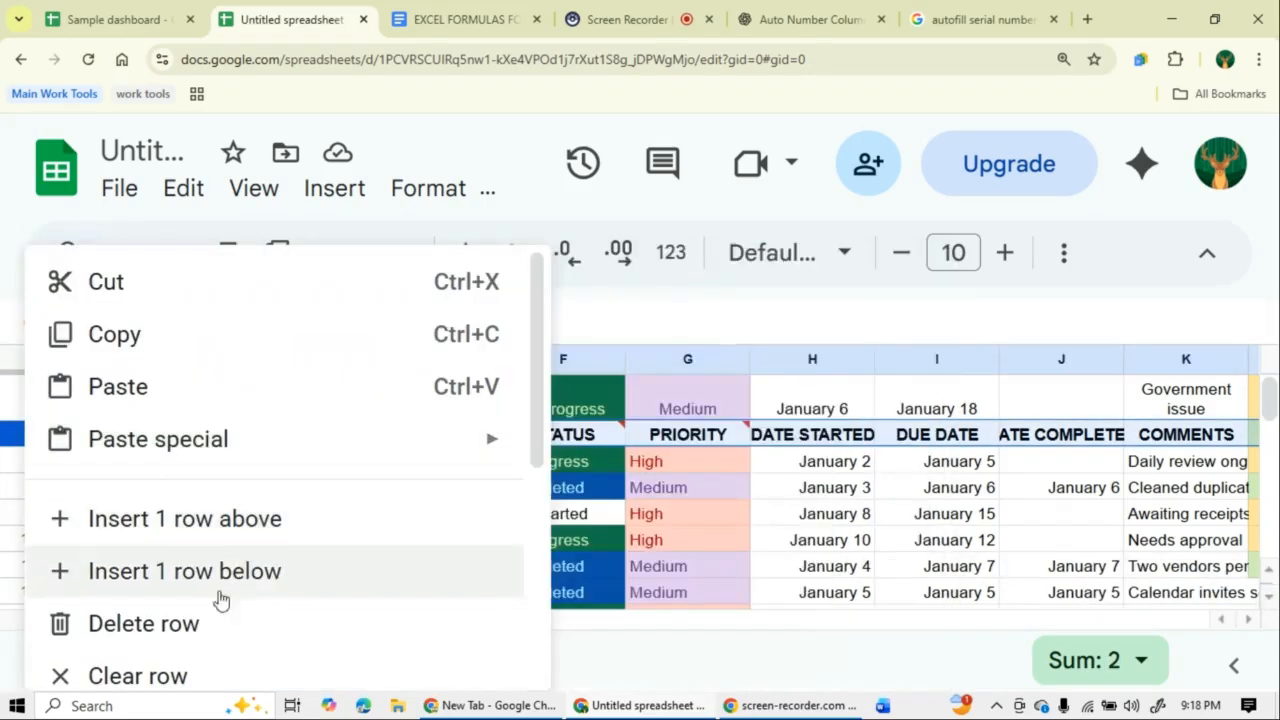
left_click(210, 624)
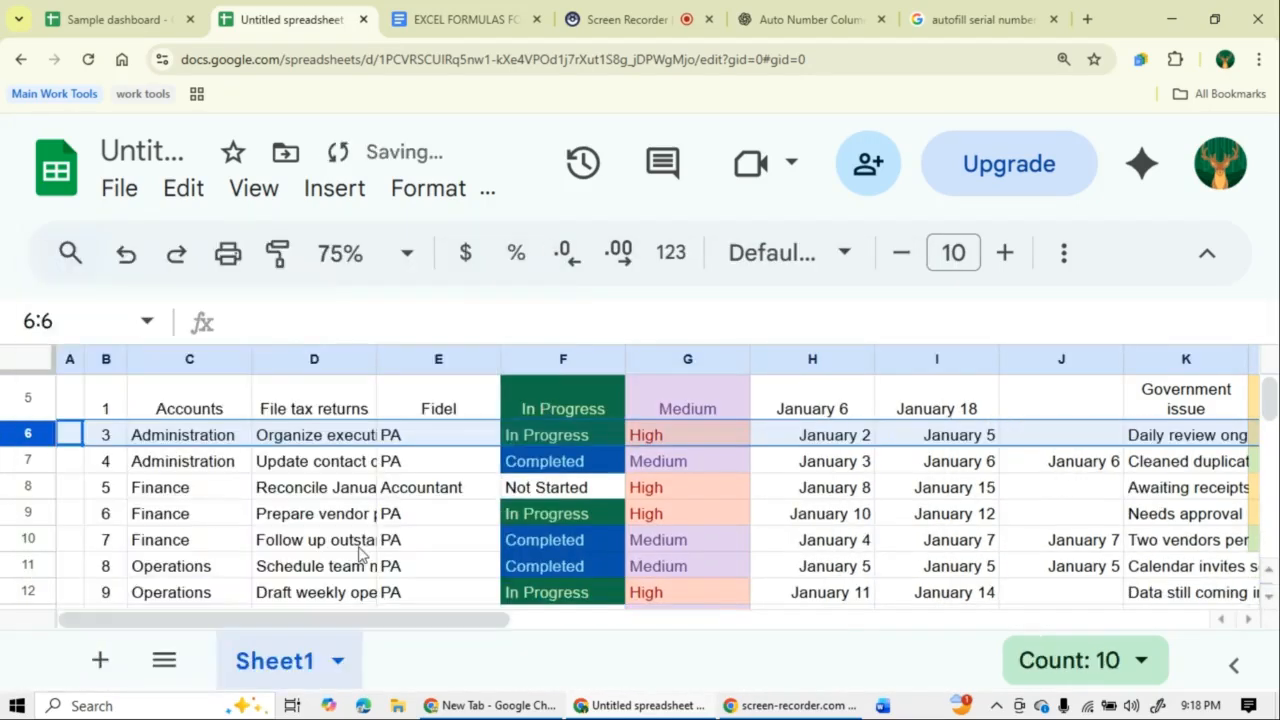
left_click(106, 408)
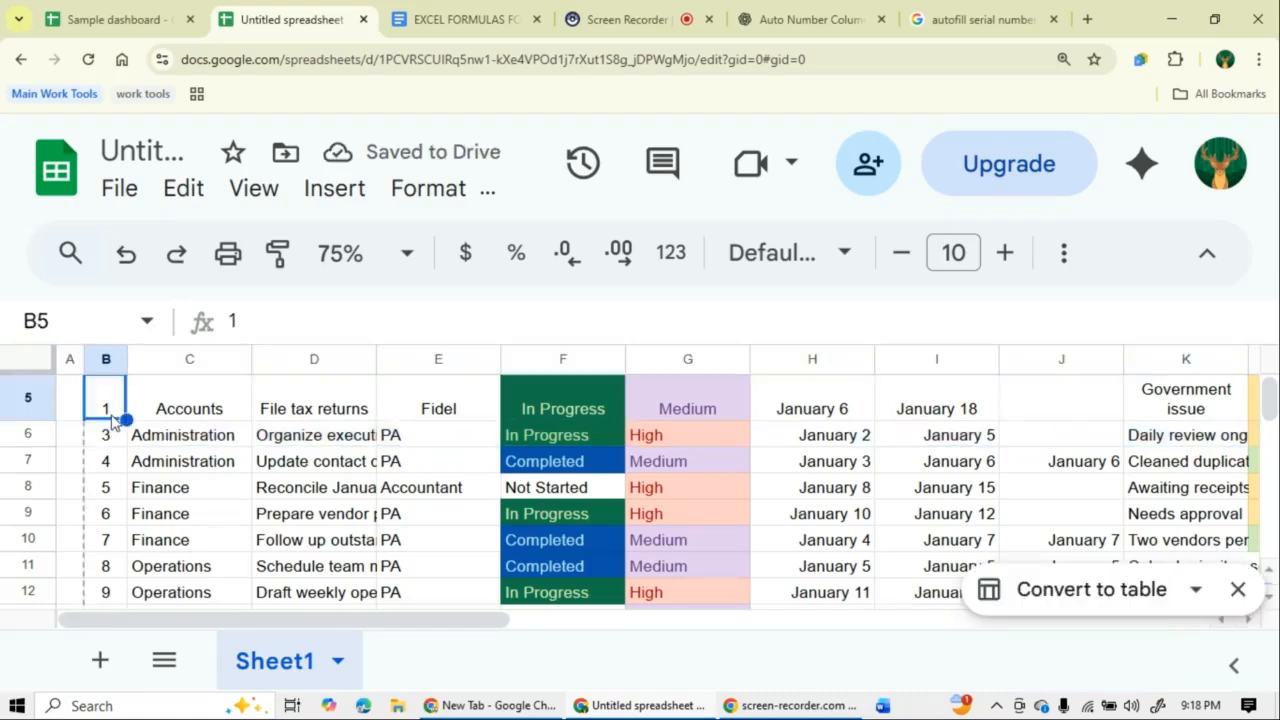
left_click(106, 434)
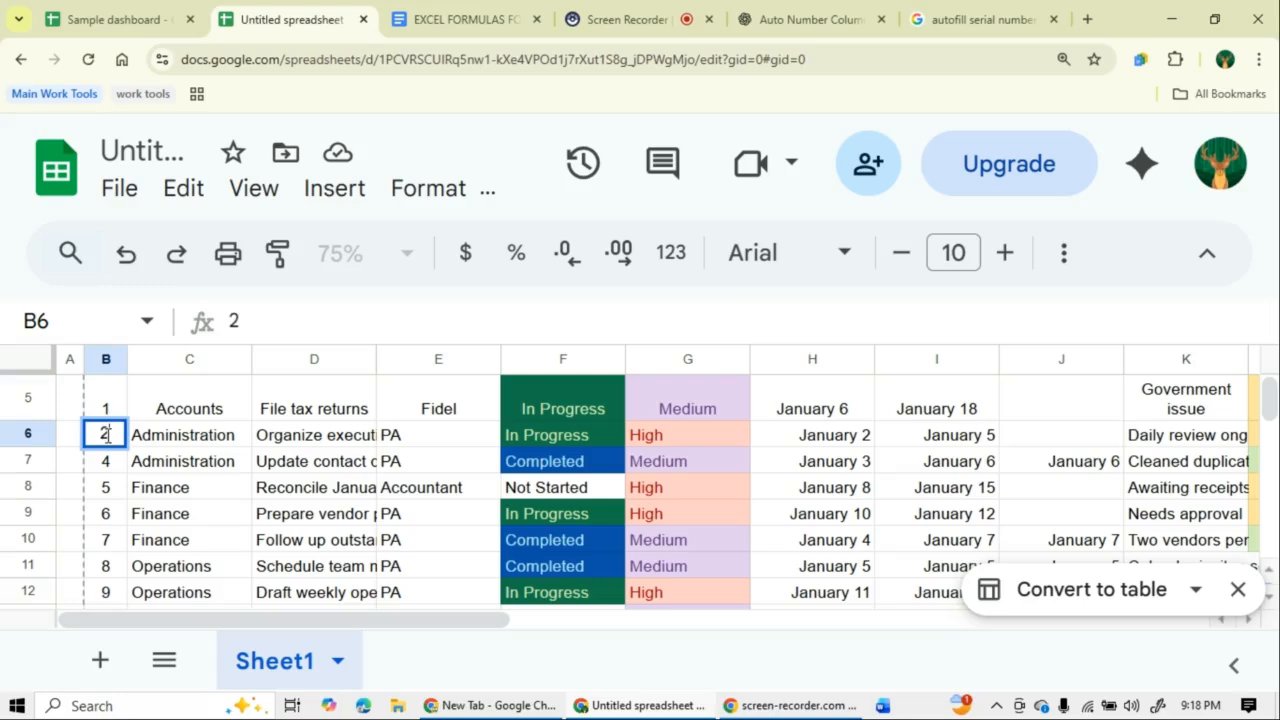
- Try to fill column B down to row 50 from B5 alone, and undo the fill
left_click(117, 412)
left_click_drag(127, 420, 152, 505)
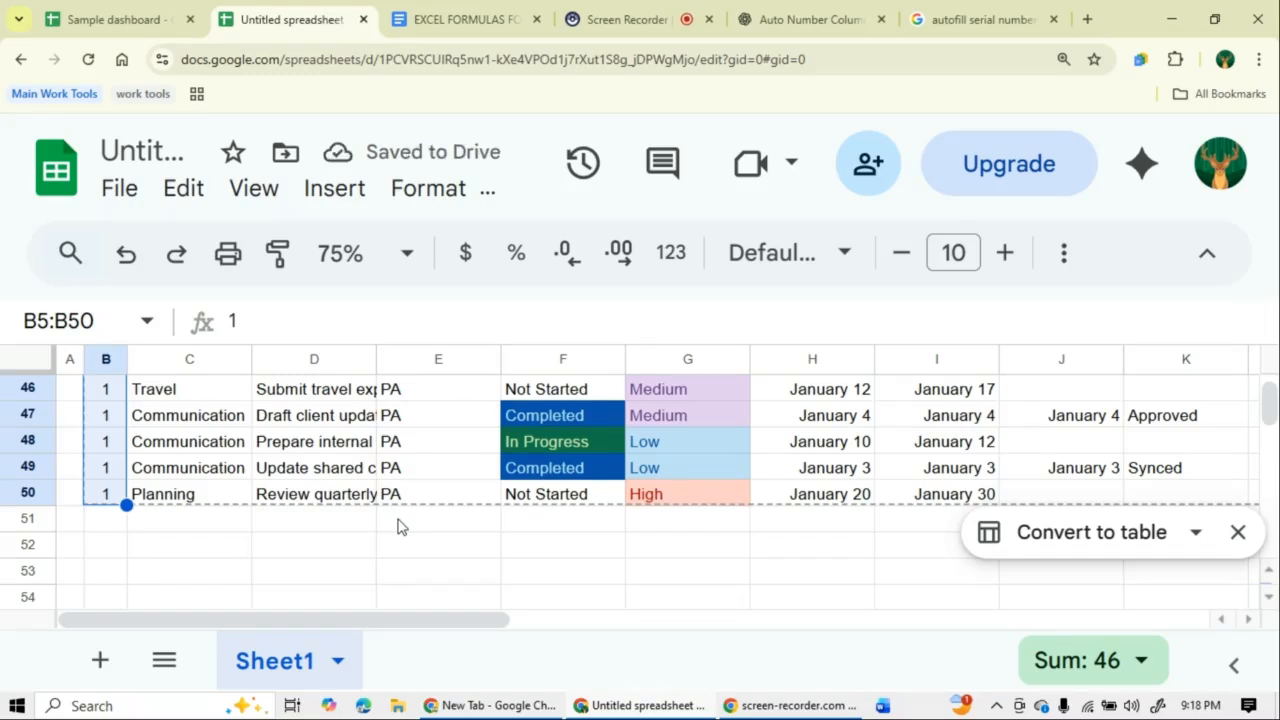
key("ctrl+z")
- Select B5:B6 and extend the number series down column B to row 50
scroll(121, 451, "up", 12)
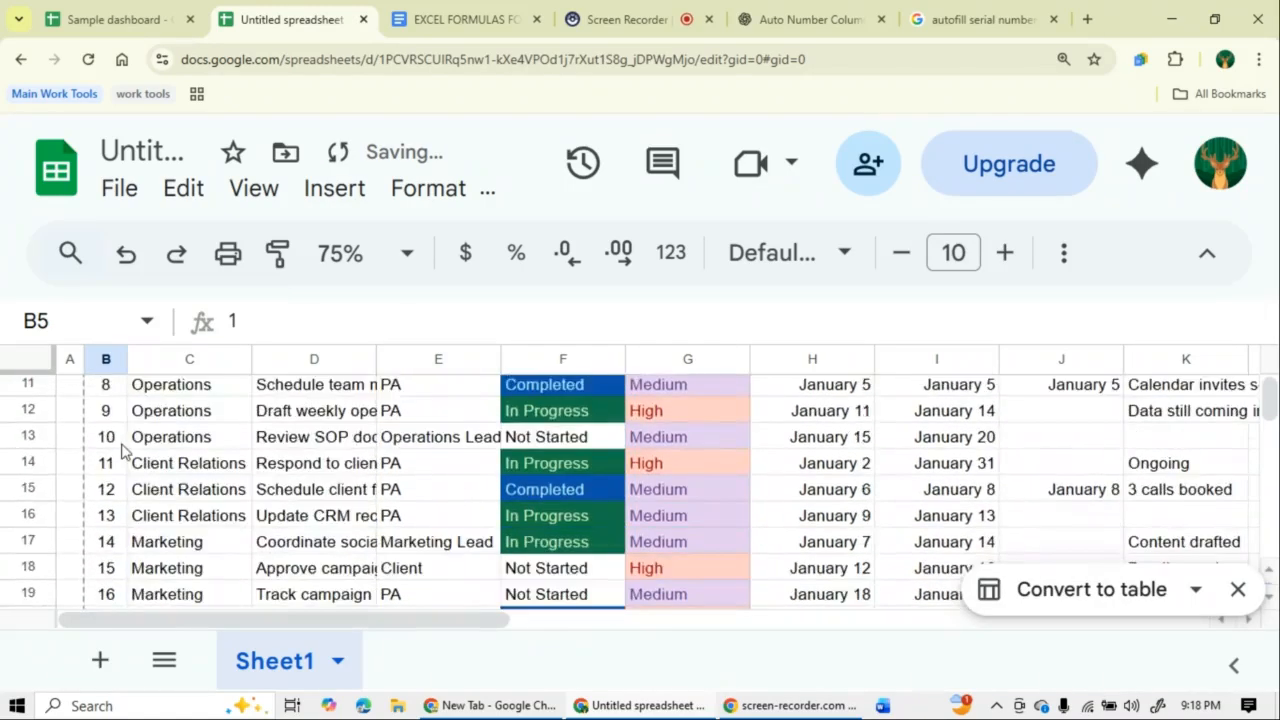
left_click(108, 582)
left_click(112, 549)
left_click_drag(112, 549, 126, 689)
left_click_drag(128, 640, 127, 528)
scroll(297, 508, "up", 10)
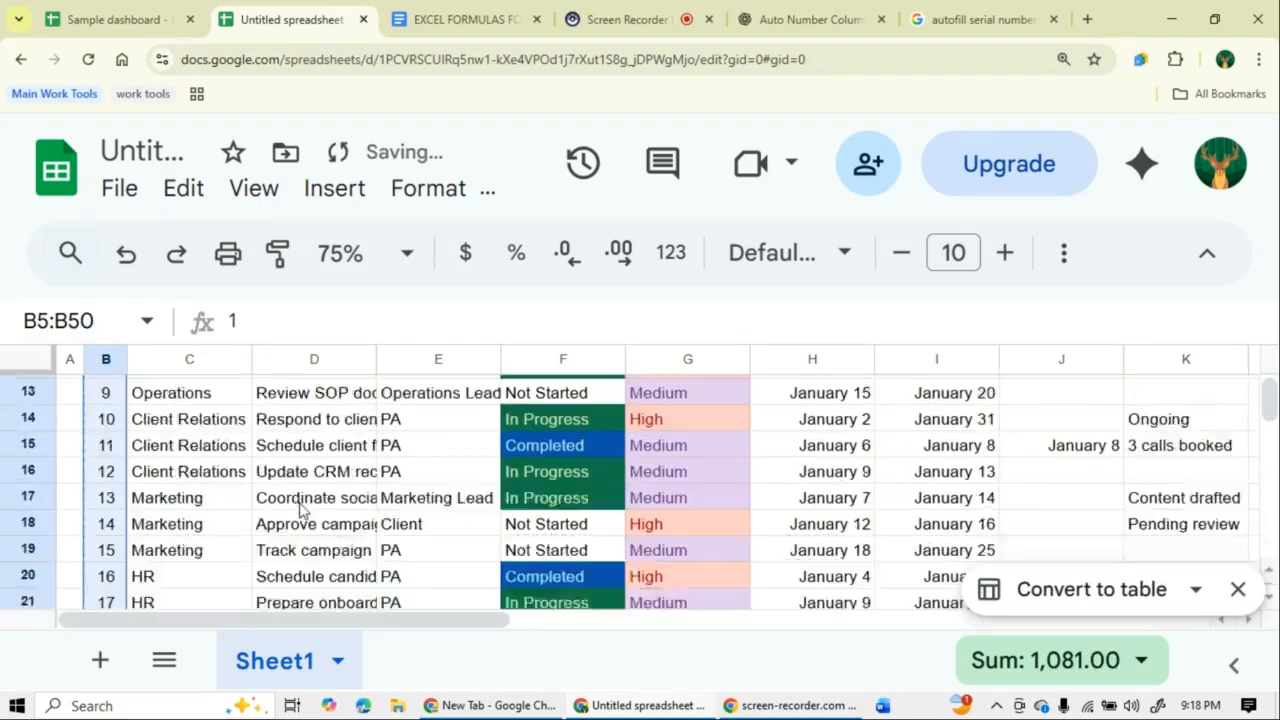
scroll(302, 510, "down", 2)
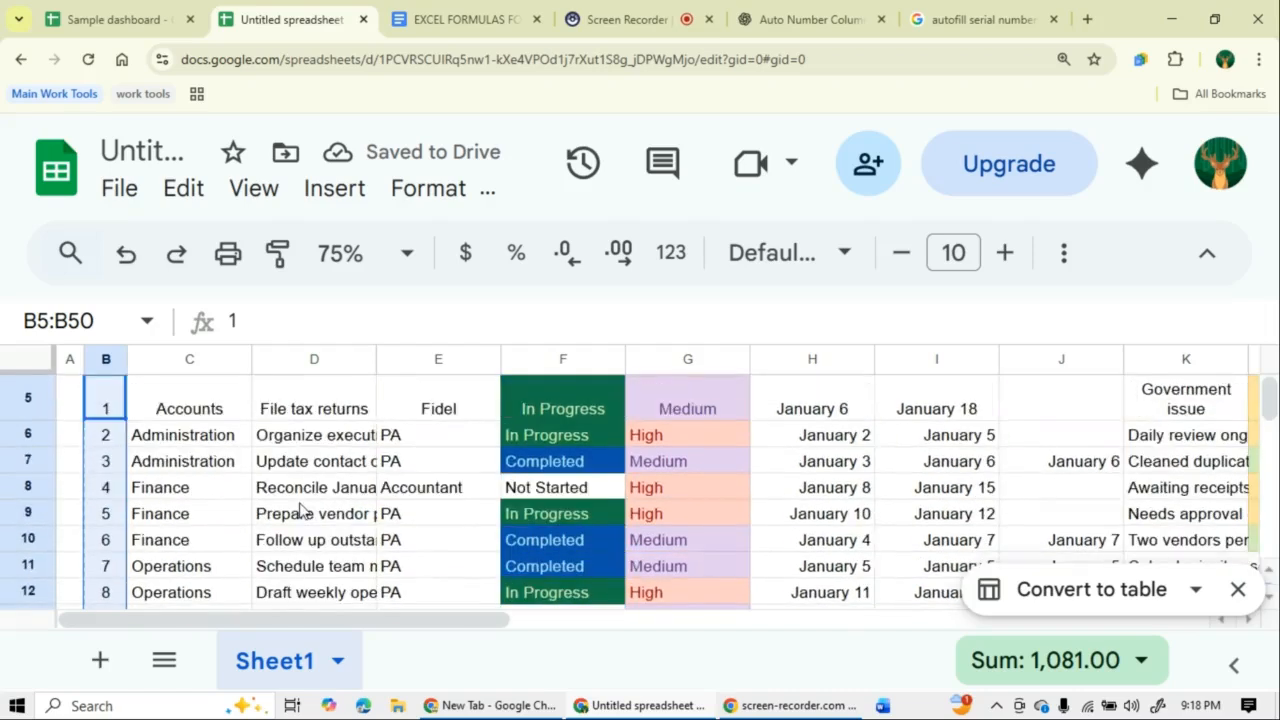
- Examine the dropdown items in the data validation rule of status cell F8, and close the rules
left_click(553, 490)
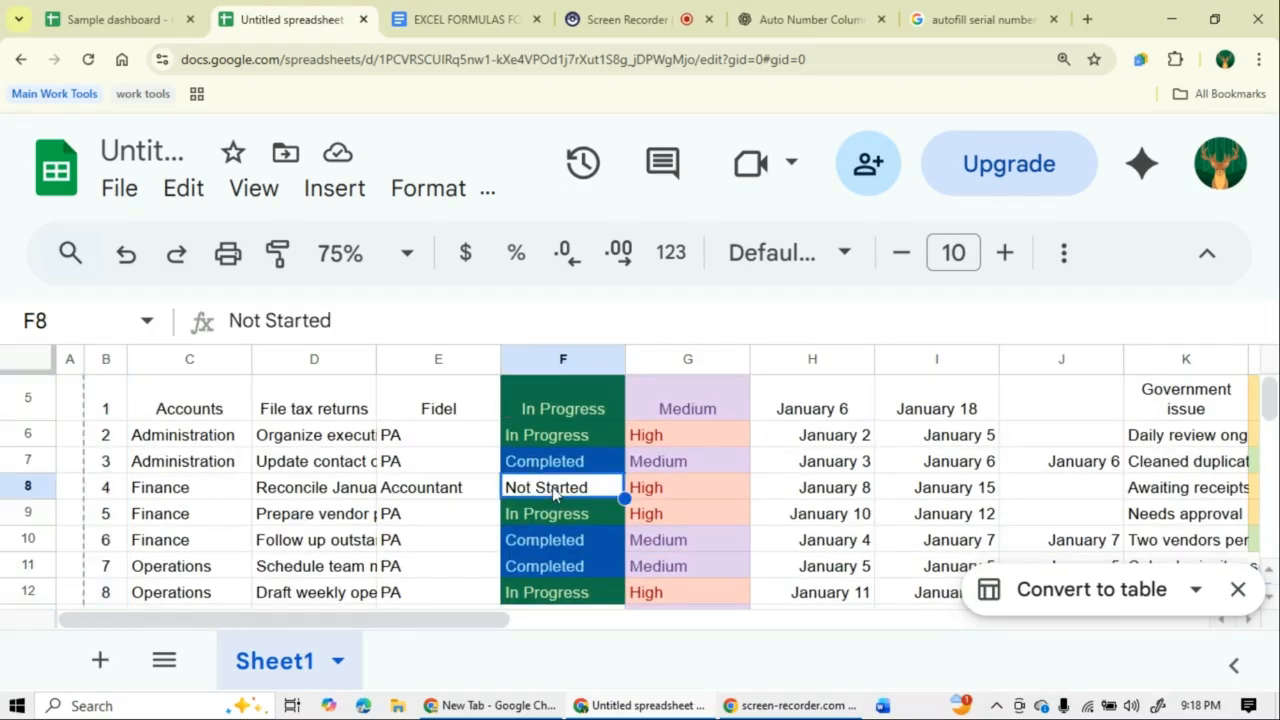
right_click(553, 492)
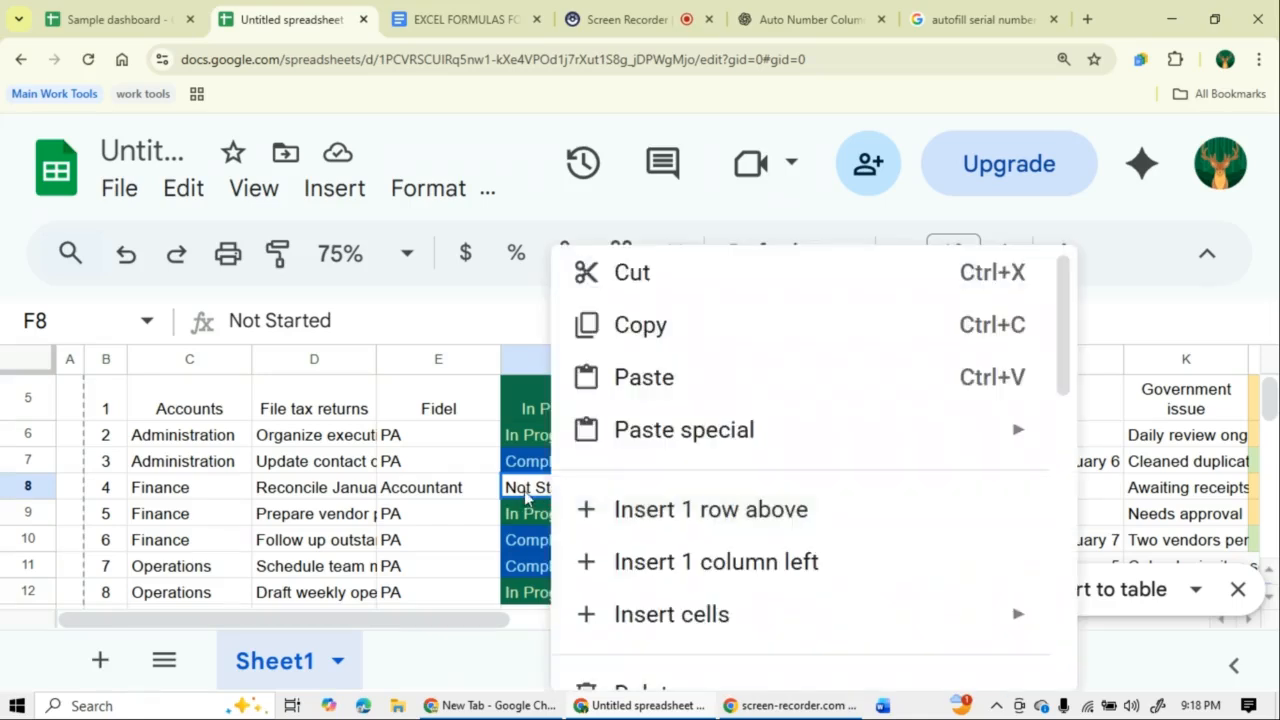
left_click(525, 492)
double_click(526, 490)
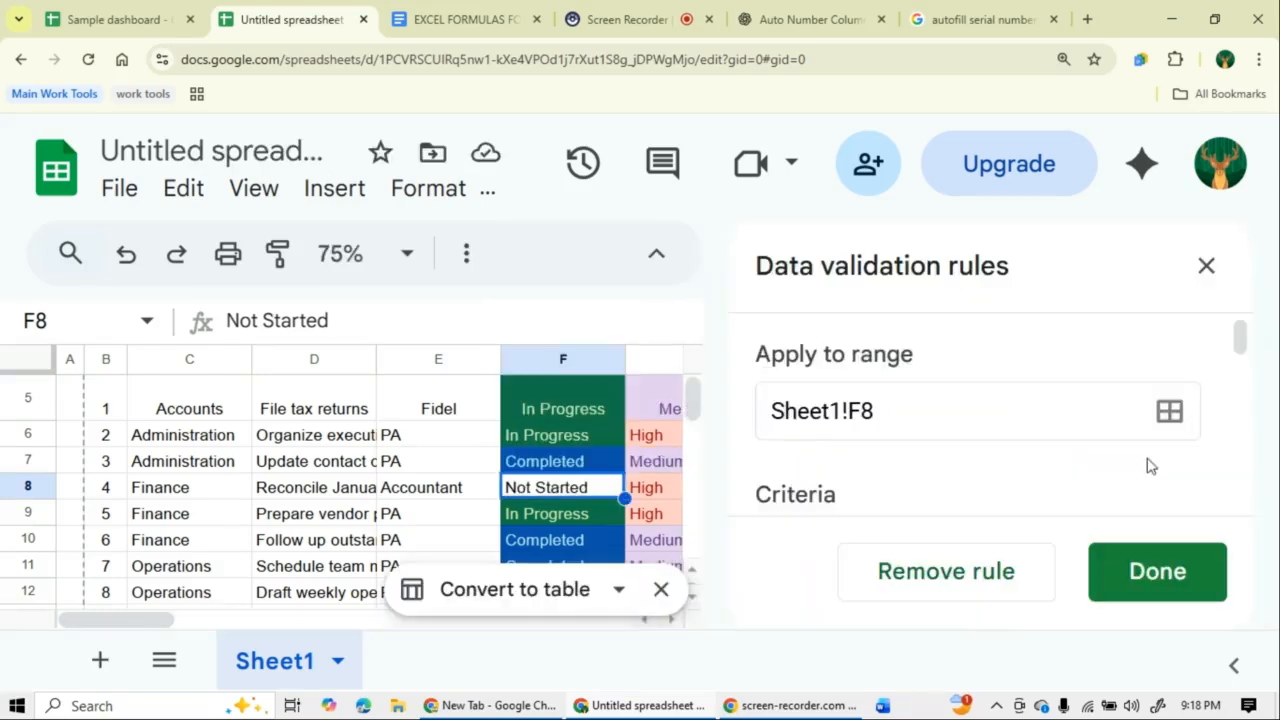
scroll(903, 480, "down", 5)
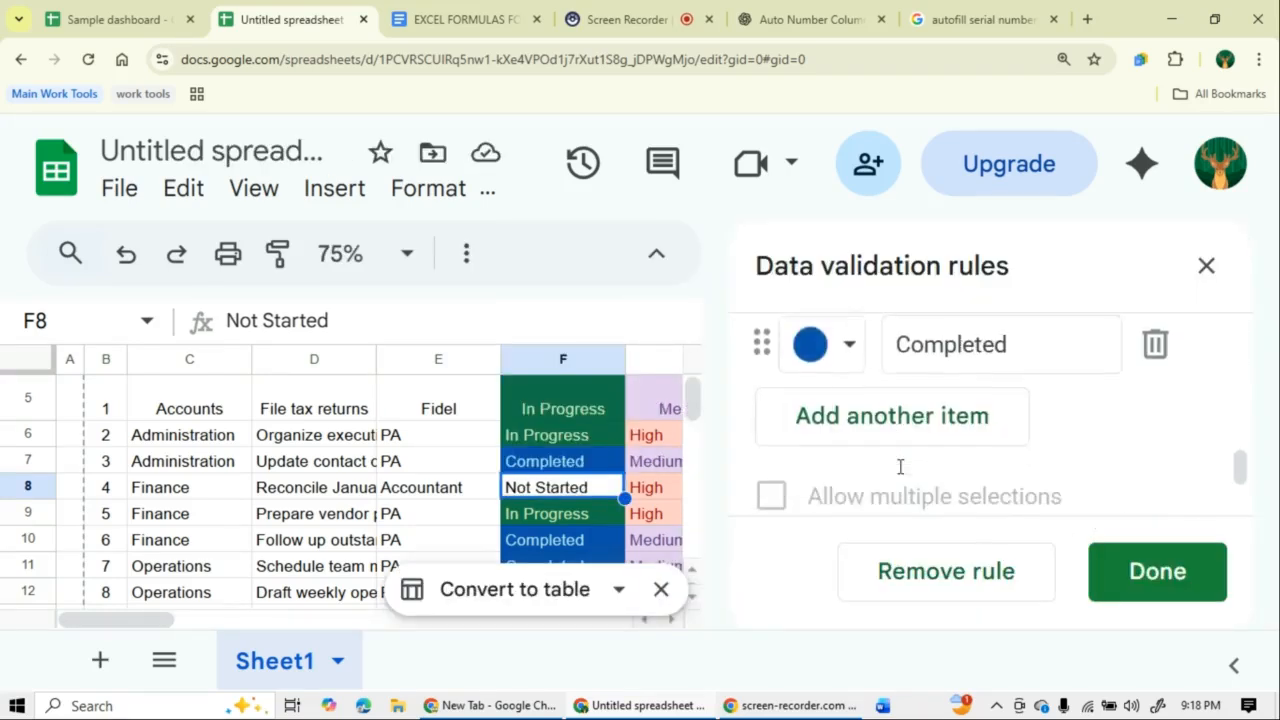
scroll(900, 474, "up", 3)
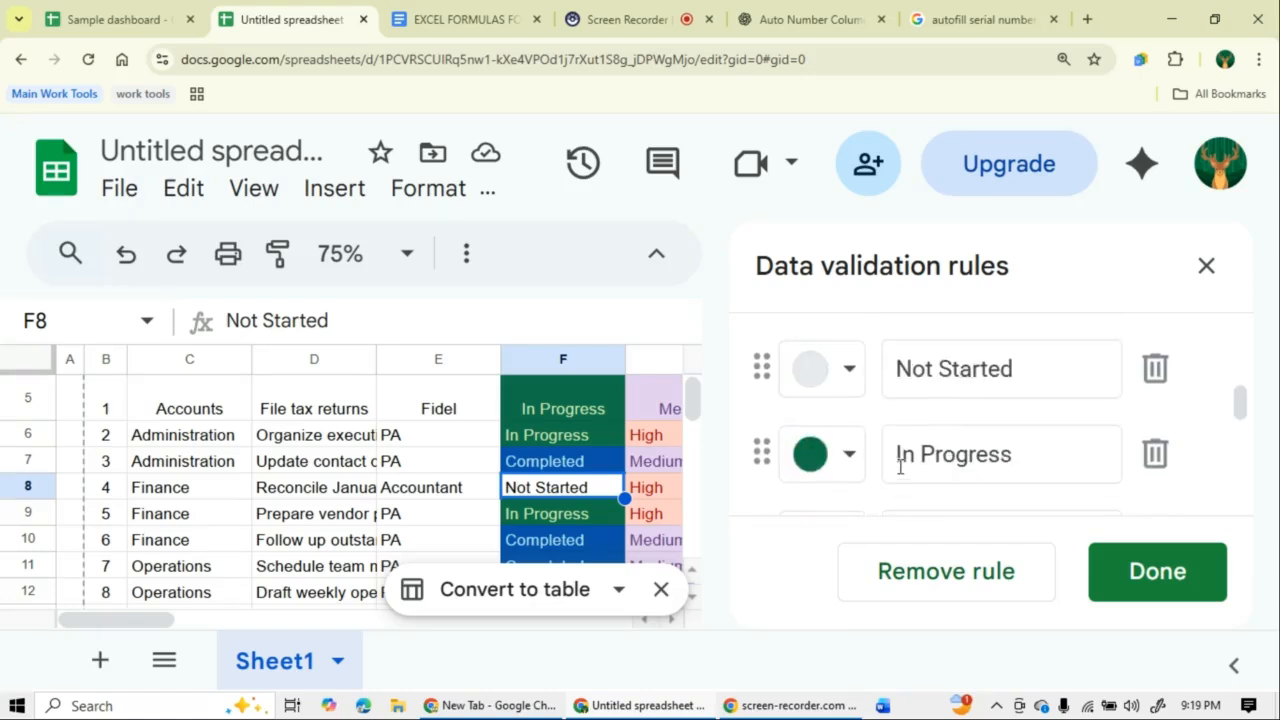
scroll(900, 462, "down", 5)
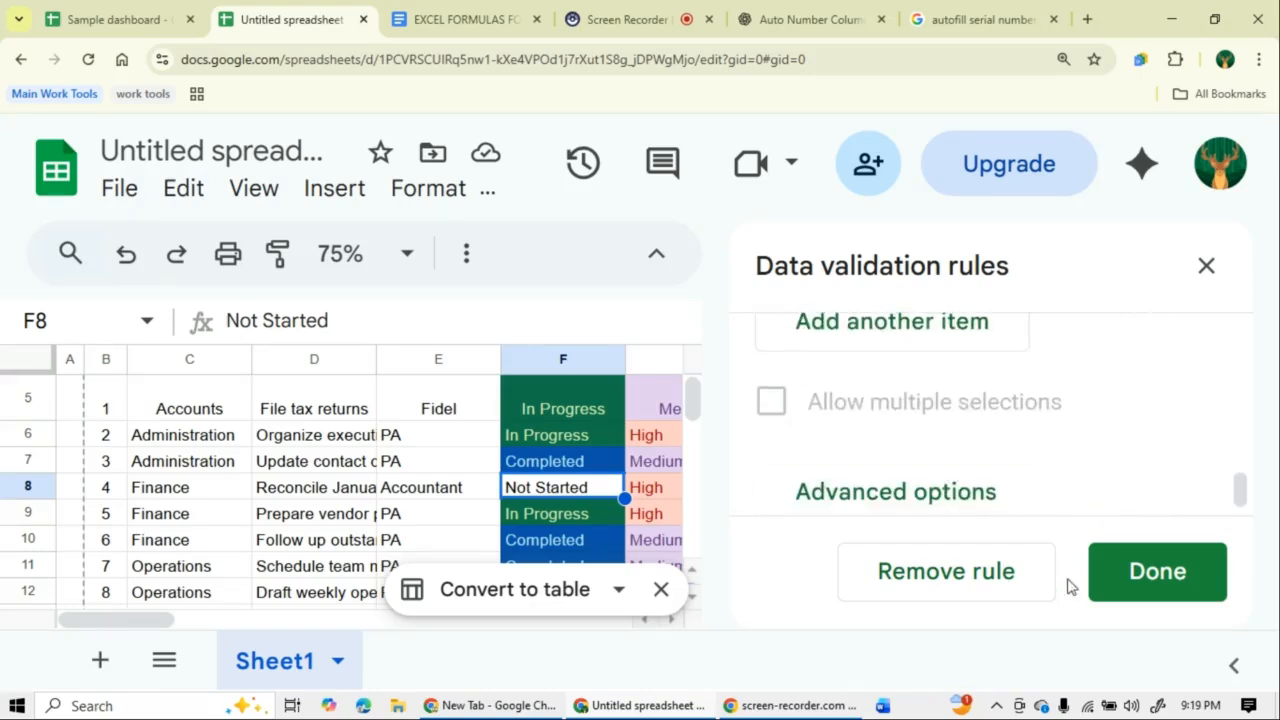
left_click(1155, 585)
left_click(300, 438)
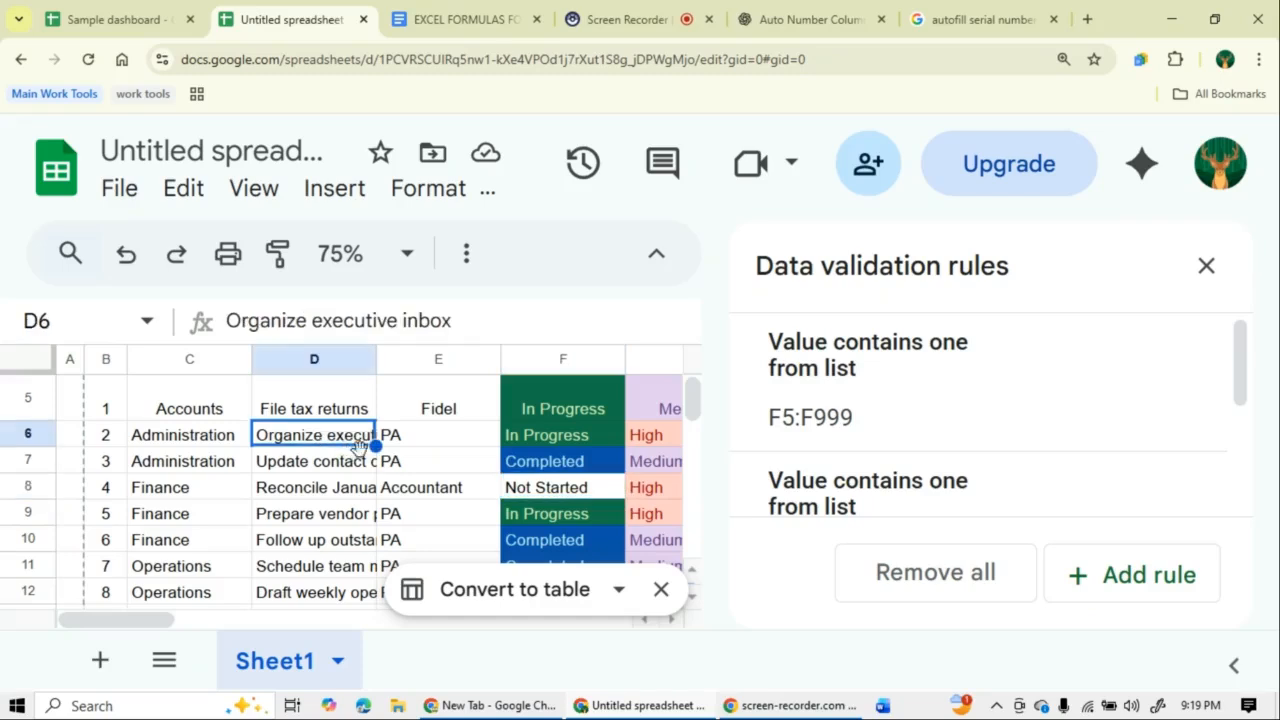
left_click(1206, 265)
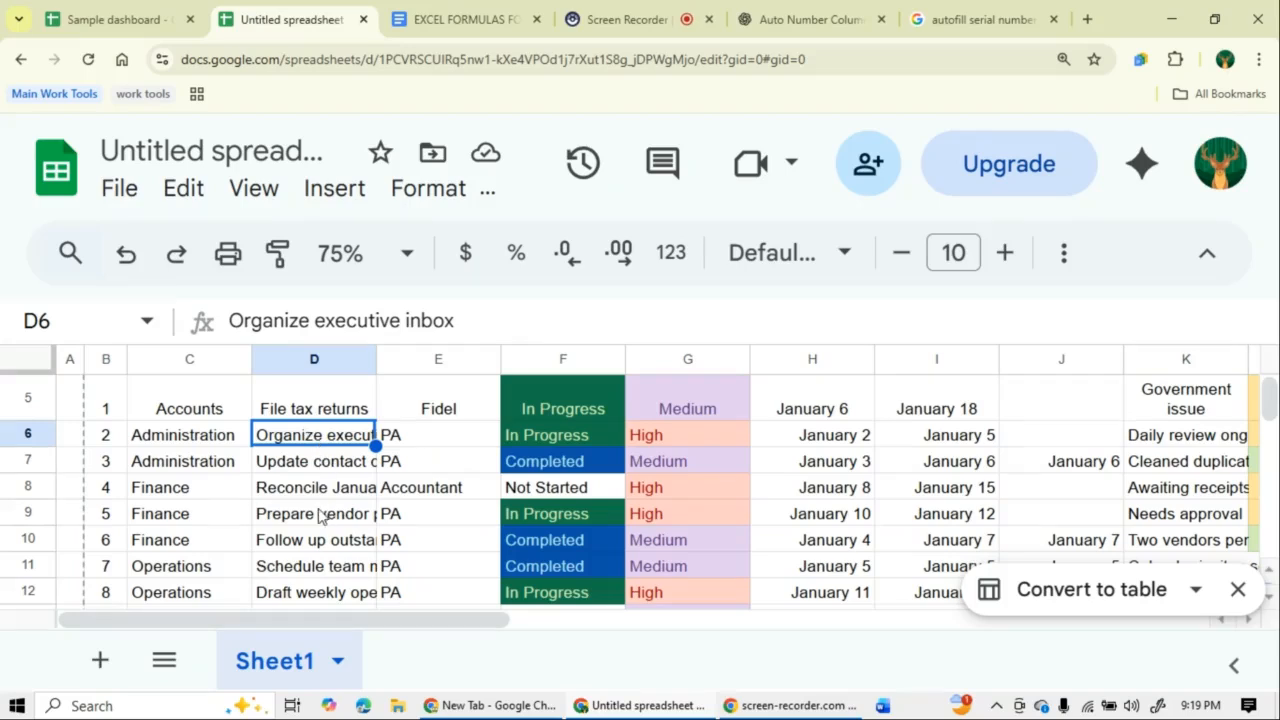
- Apply text wrapping to the entire task table
key("ctrl+a")
left_click(1064, 253)
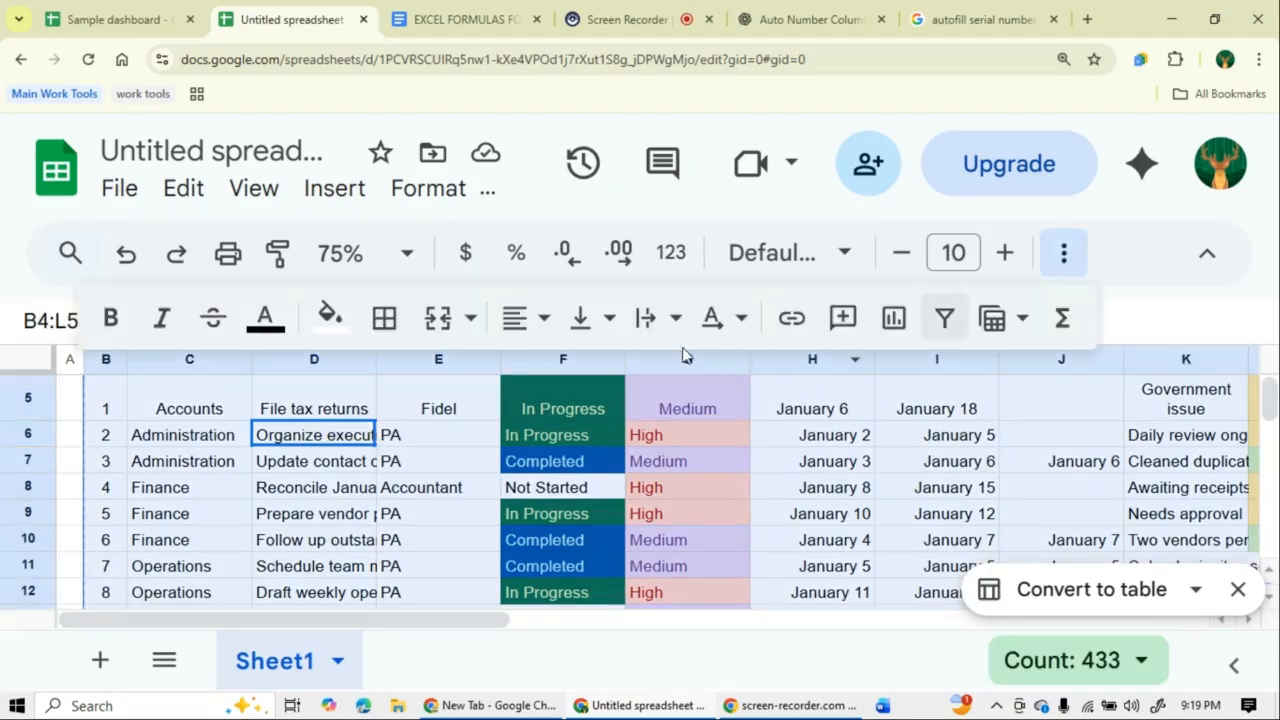
left_click(652, 319)
left_click(710, 382)
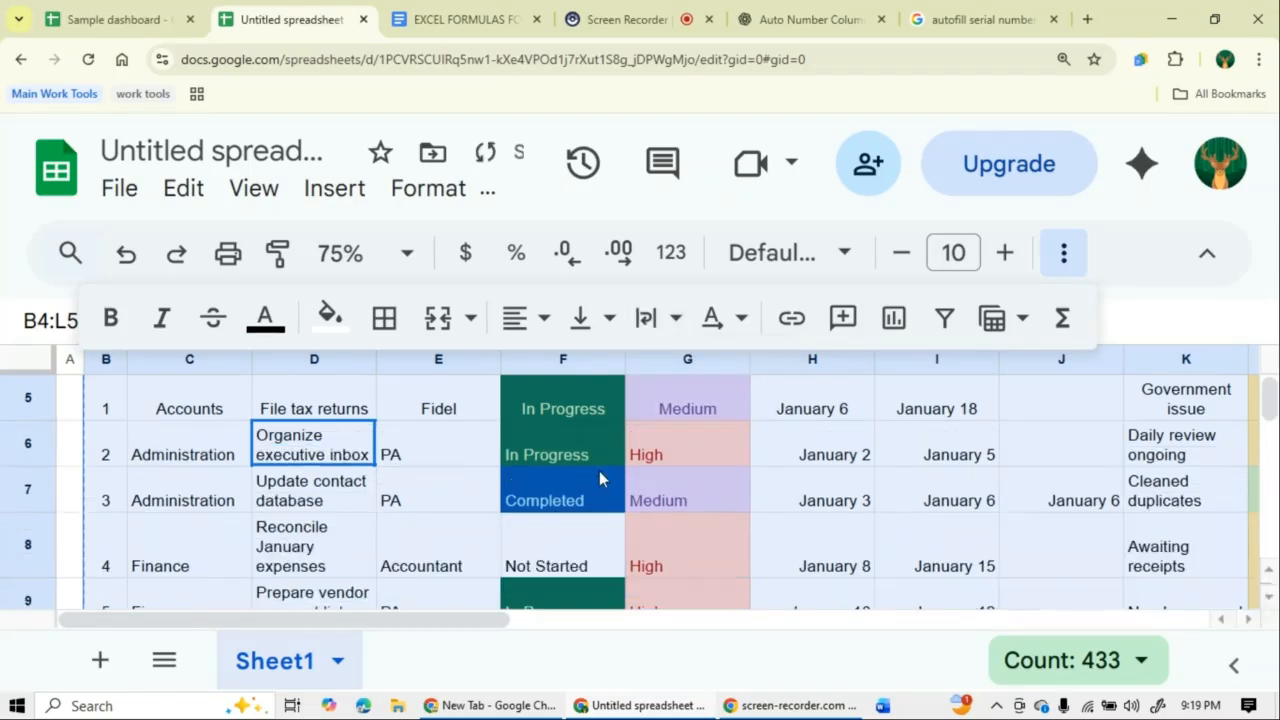
left_click(448, 497)
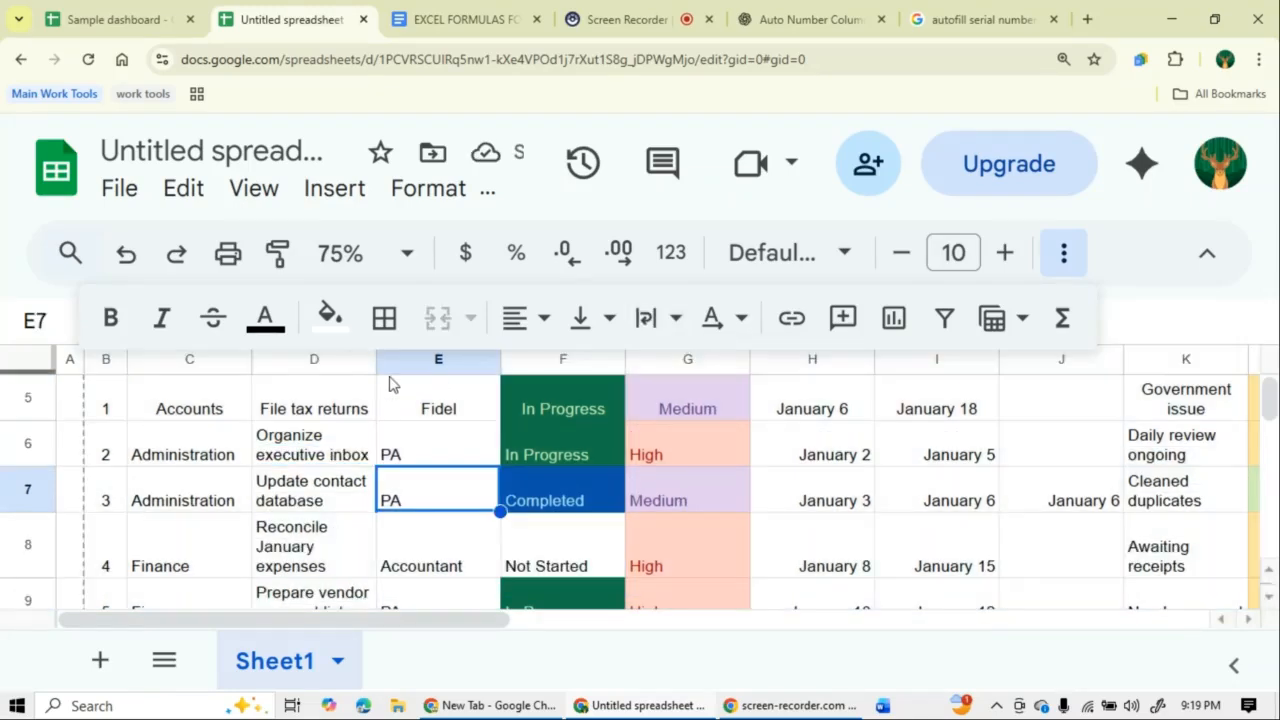
- Widen the Task column D so the wrapped task names take up fewer lines
left_click_drag(376, 360, 433, 363)
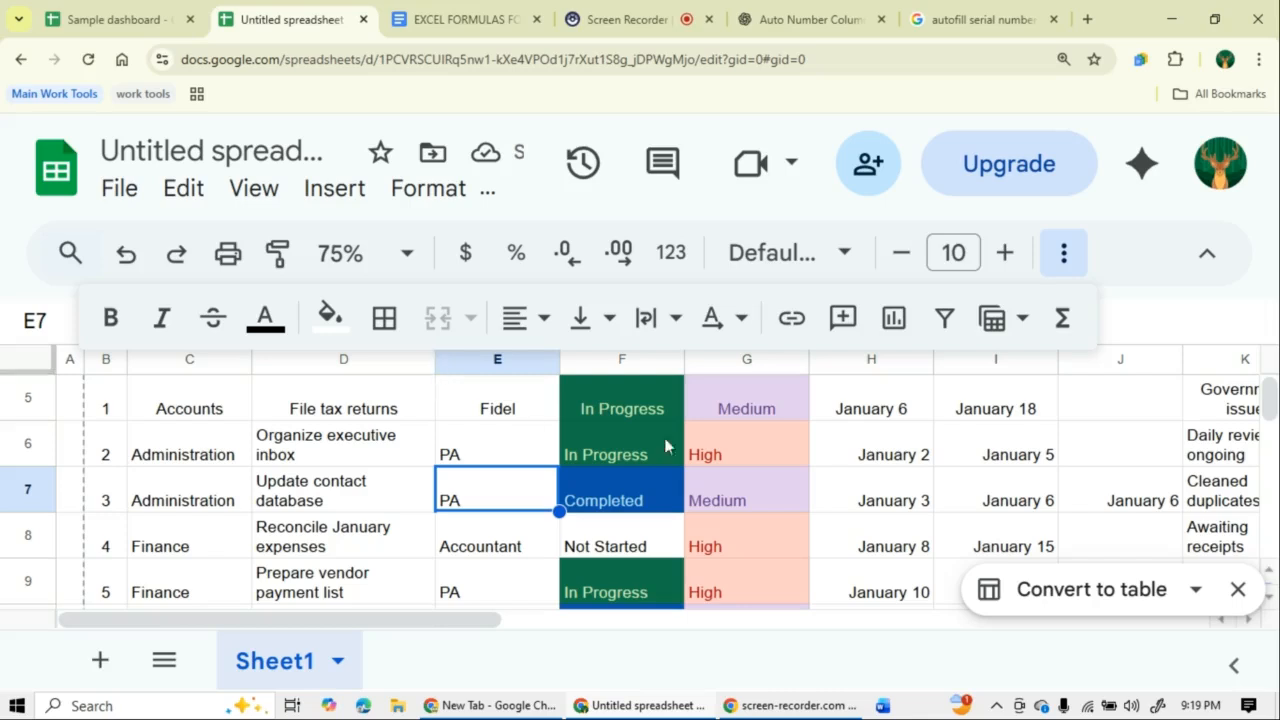
scroll(968, 472, "down", 5)
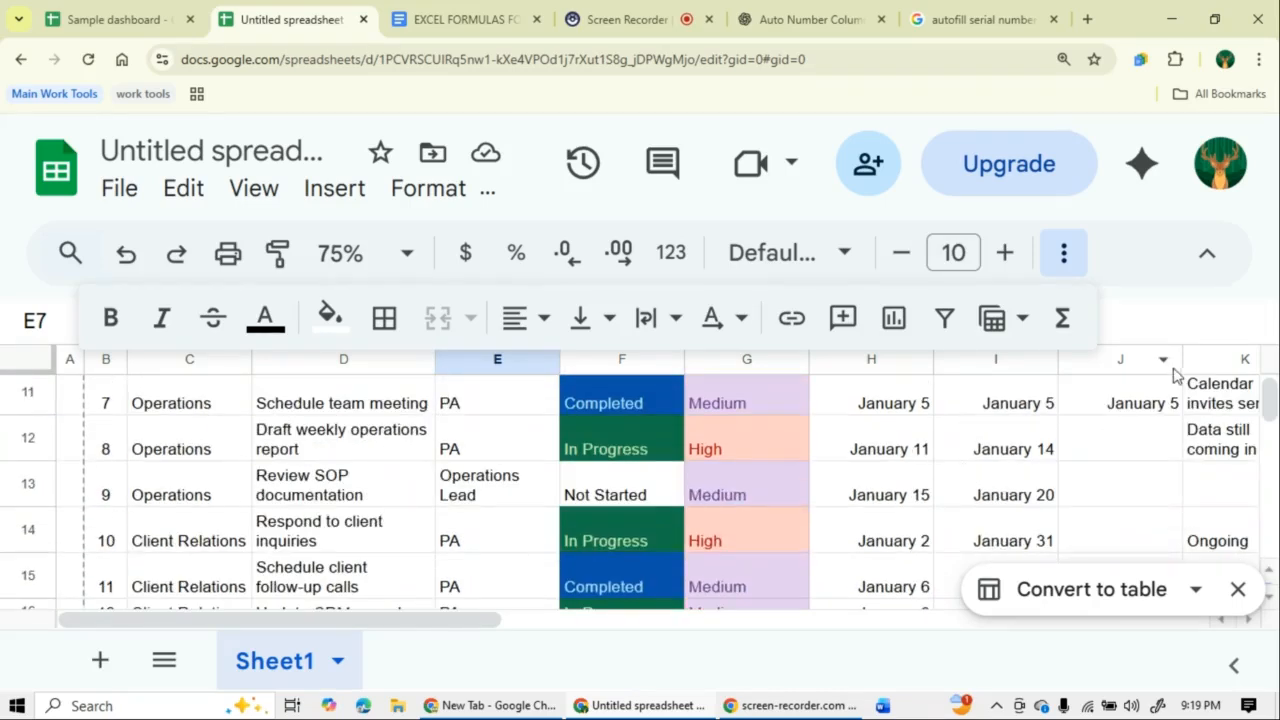
- Reduce the browser page zoom and set the sheet's zoom to 90% so more of the task table fits in view
left_click(400, 256)
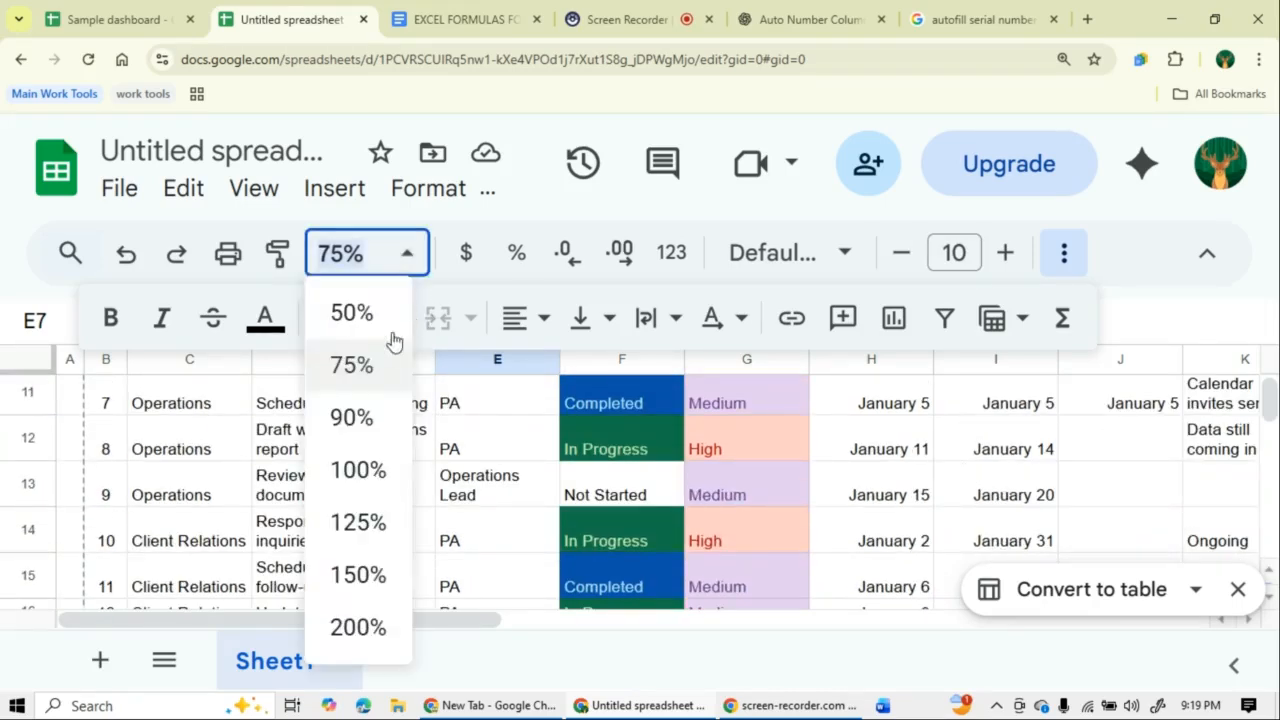
left_click(389, 312)
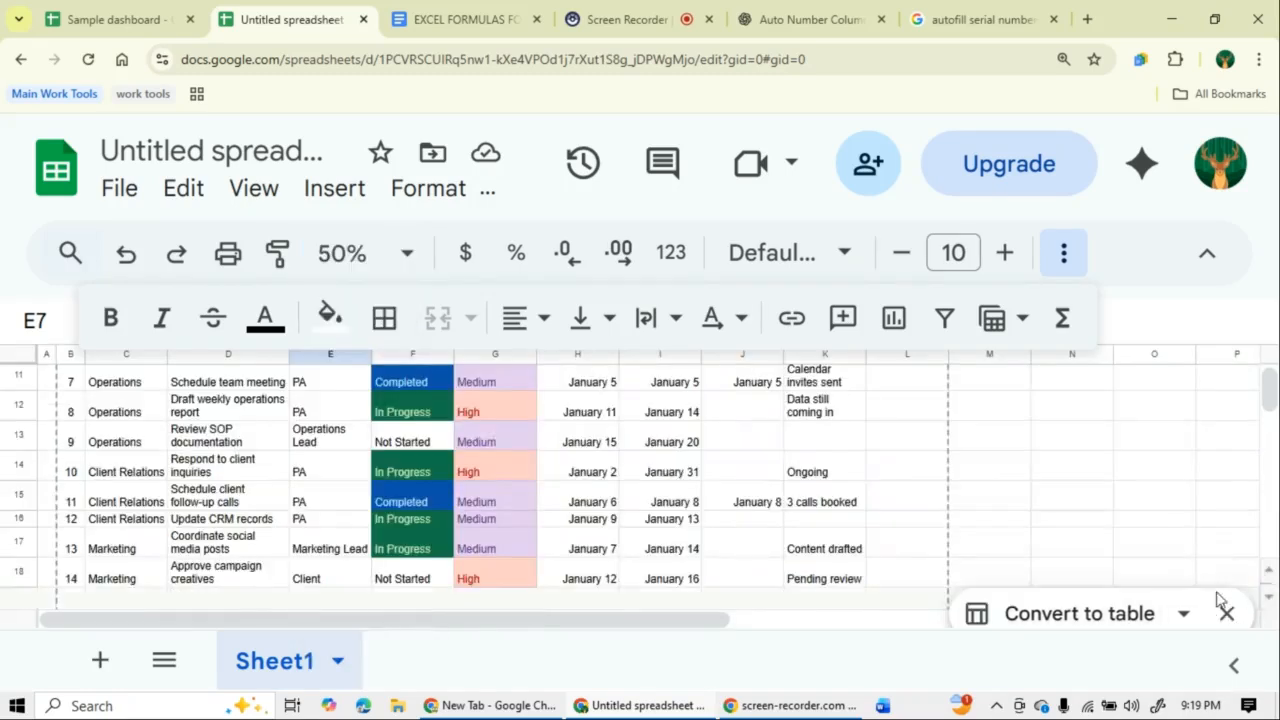
scroll(780, 460, "up", 2)
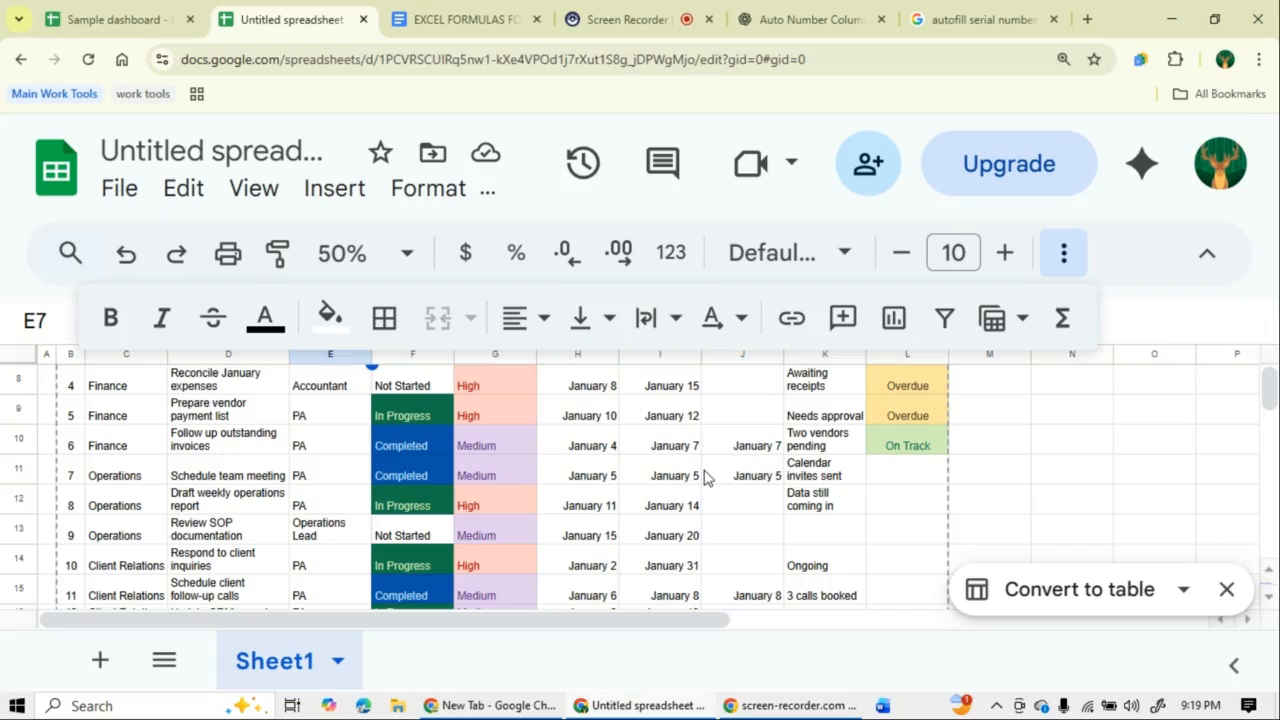
scroll(704, 478, "up", 1)
scroll(704, 478, "up", 1)
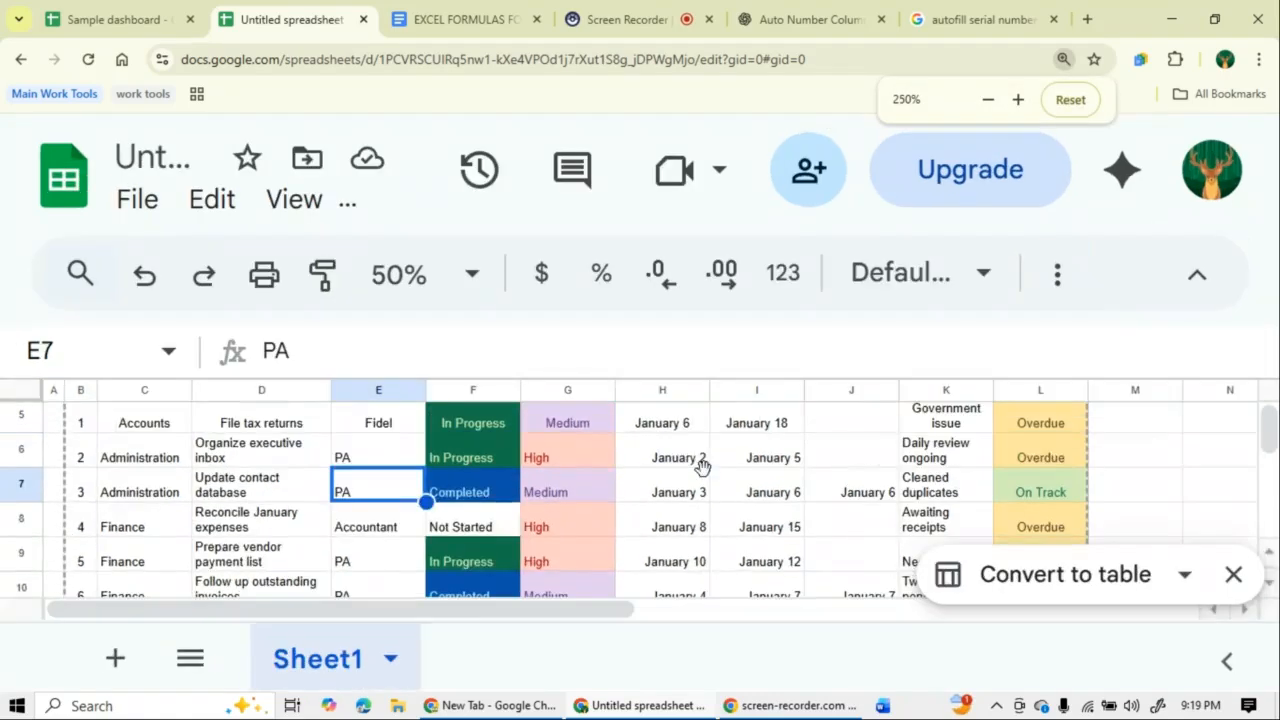
scroll(704, 466, "up", 1)
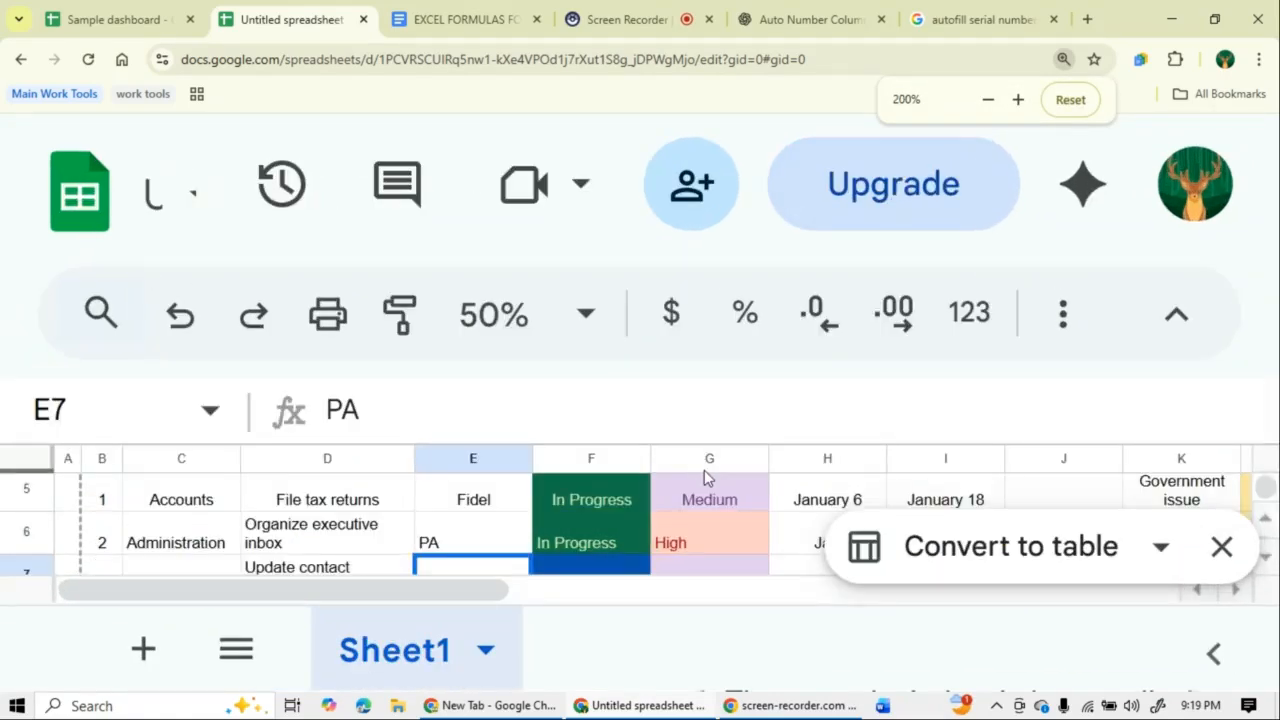
scroll(704, 474, "down", 1)
scroll(704, 478, "down", 1)
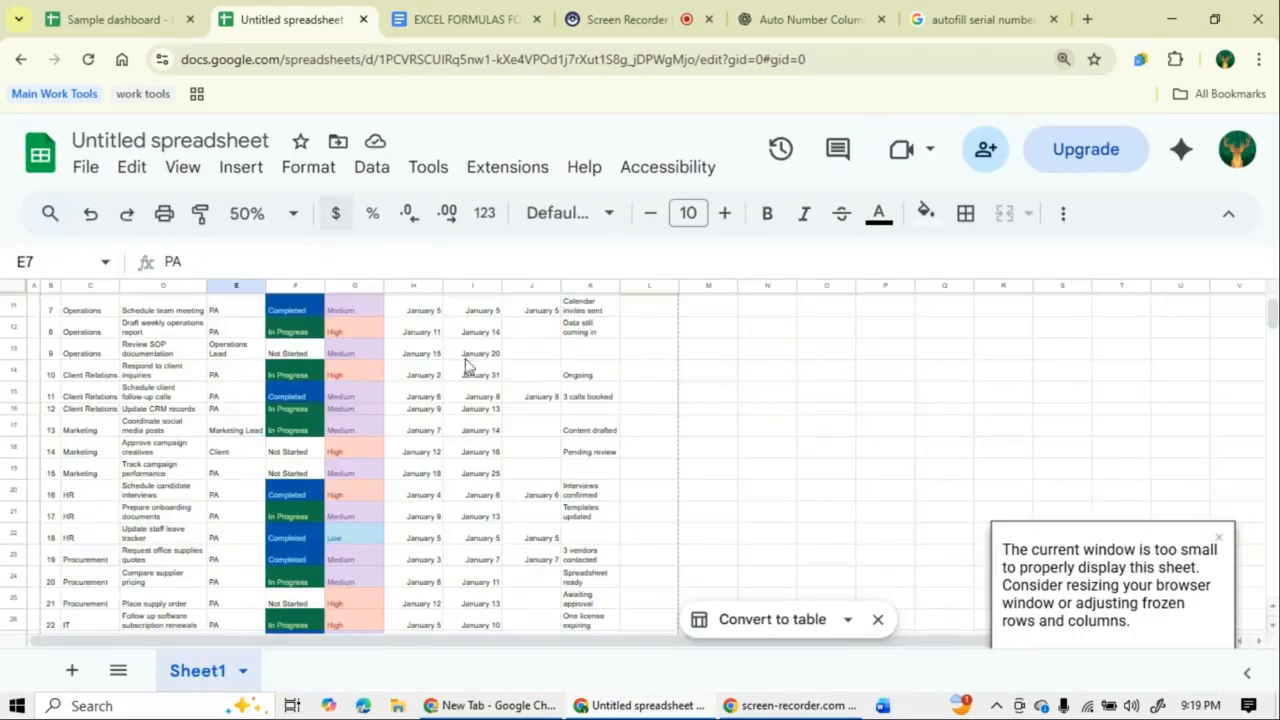
left_click(272, 213)
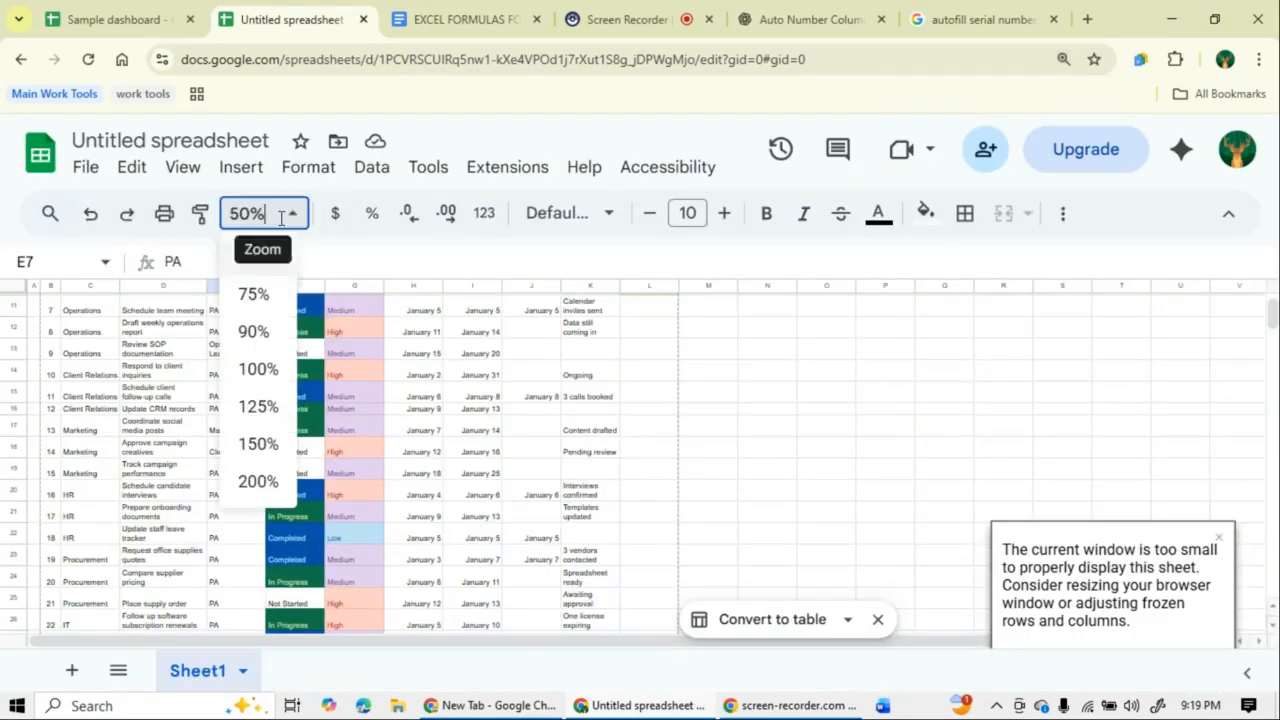
left_click(268, 343)
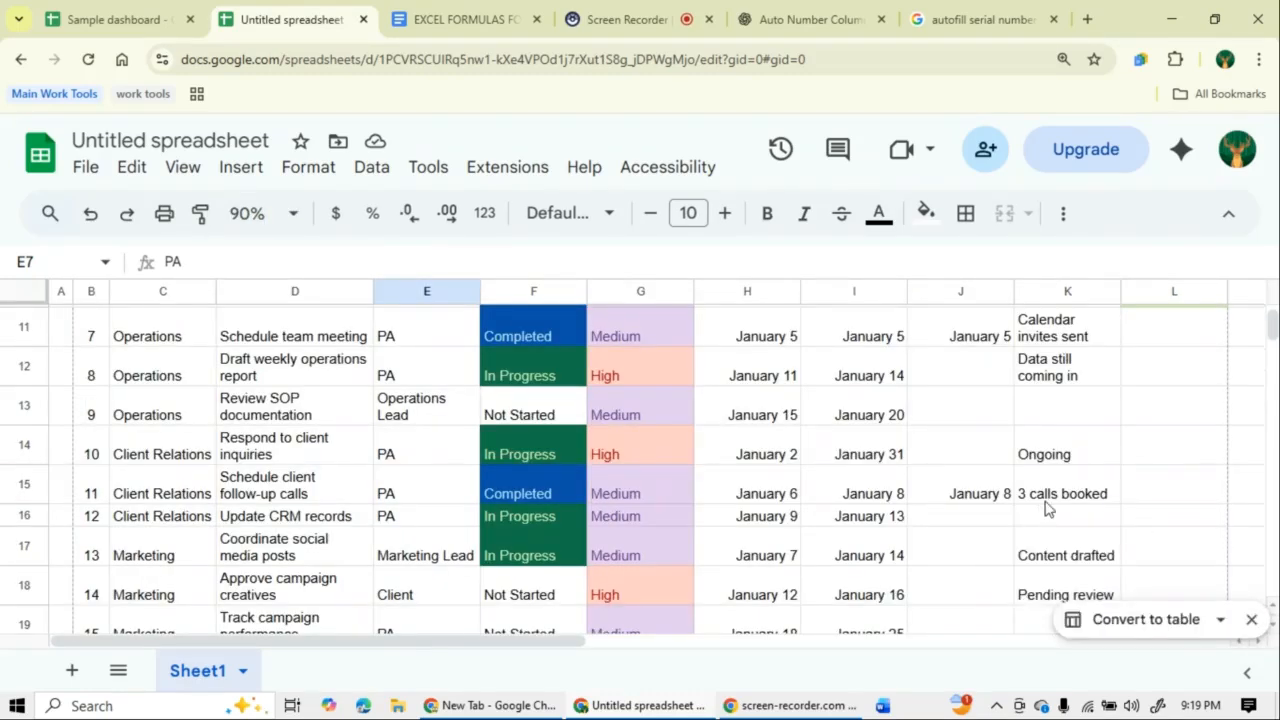
- Look through the task rows from the header down past row 30, checking the layout and the Overdue column
scroll(1043, 509, "up", 2)
scroll(1043, 509, "up", 4)
scroll(1043, 509, "down", 2)
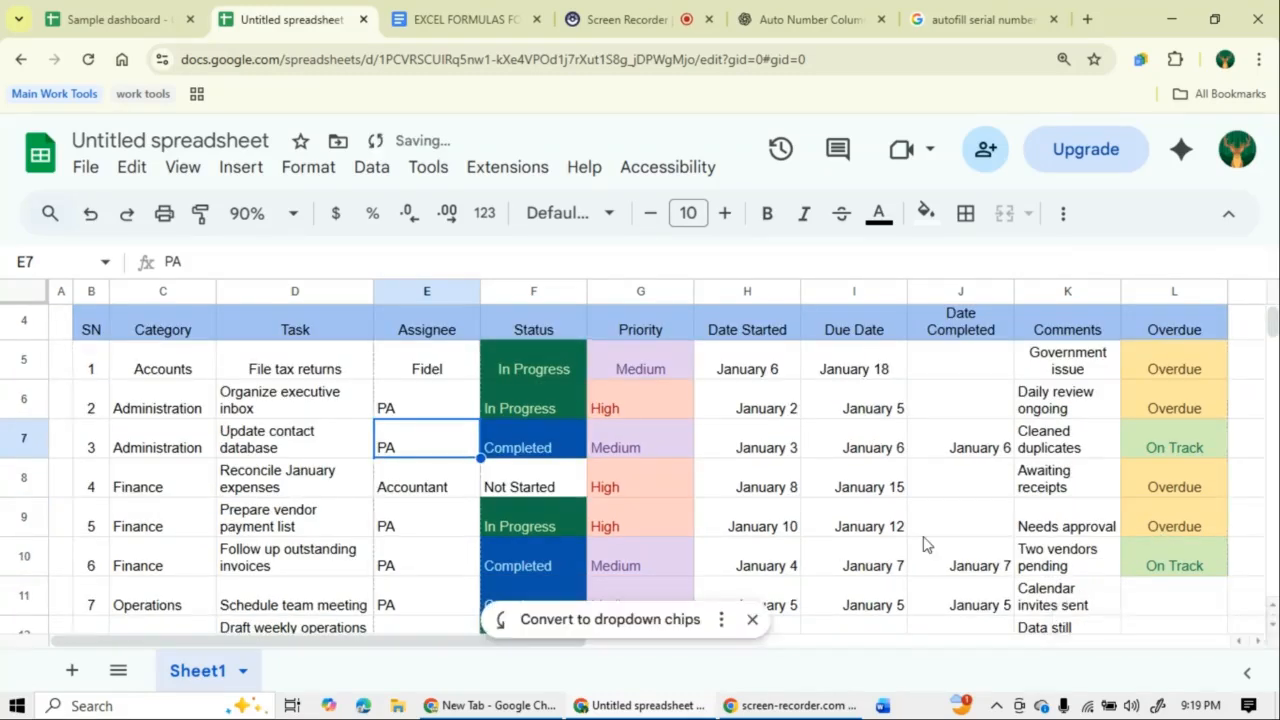
scroll(924, 543, "up", 2)
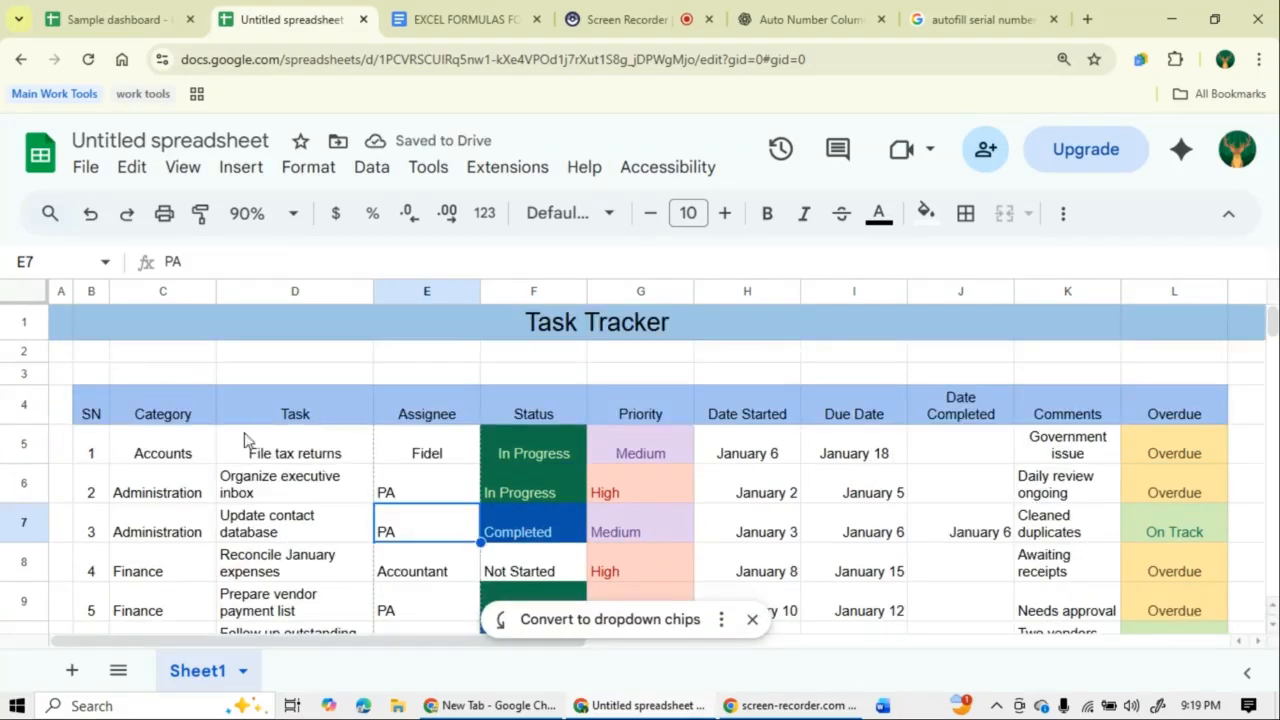
scroll(374, 458, "down", 2)
scroll(625, 455, "down", 10)
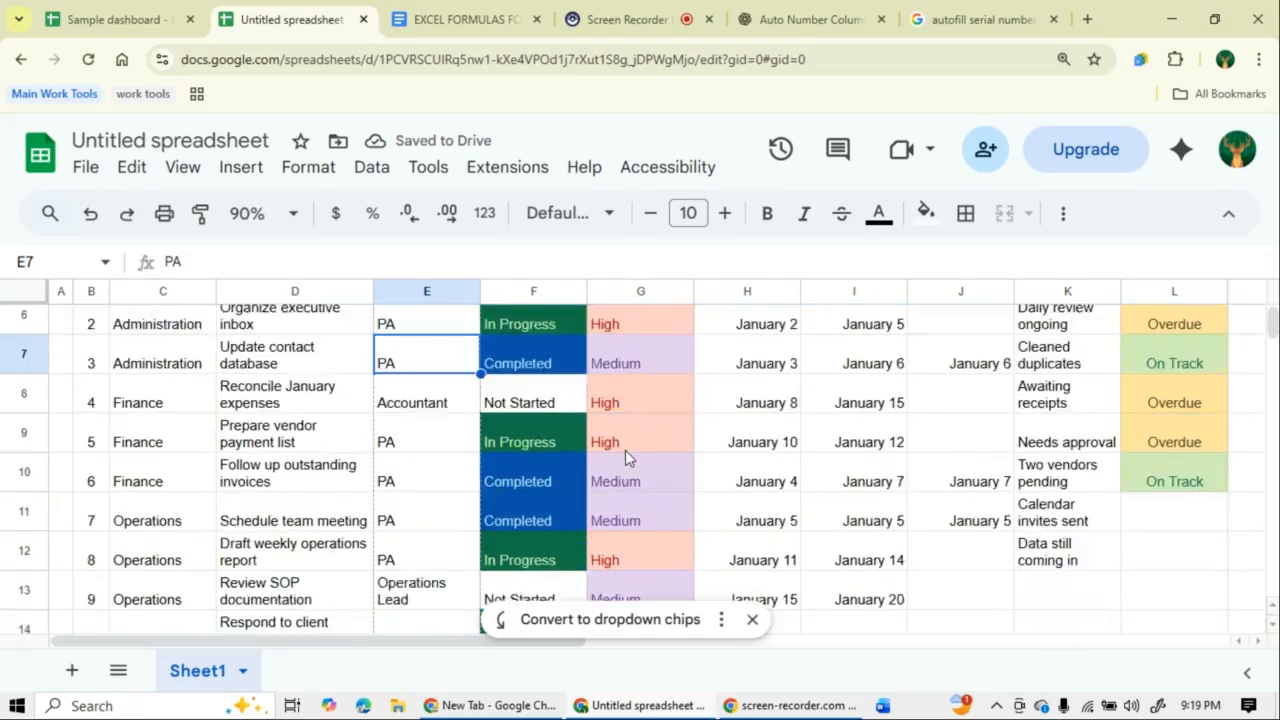
scroll(625, 458, "down", 8)
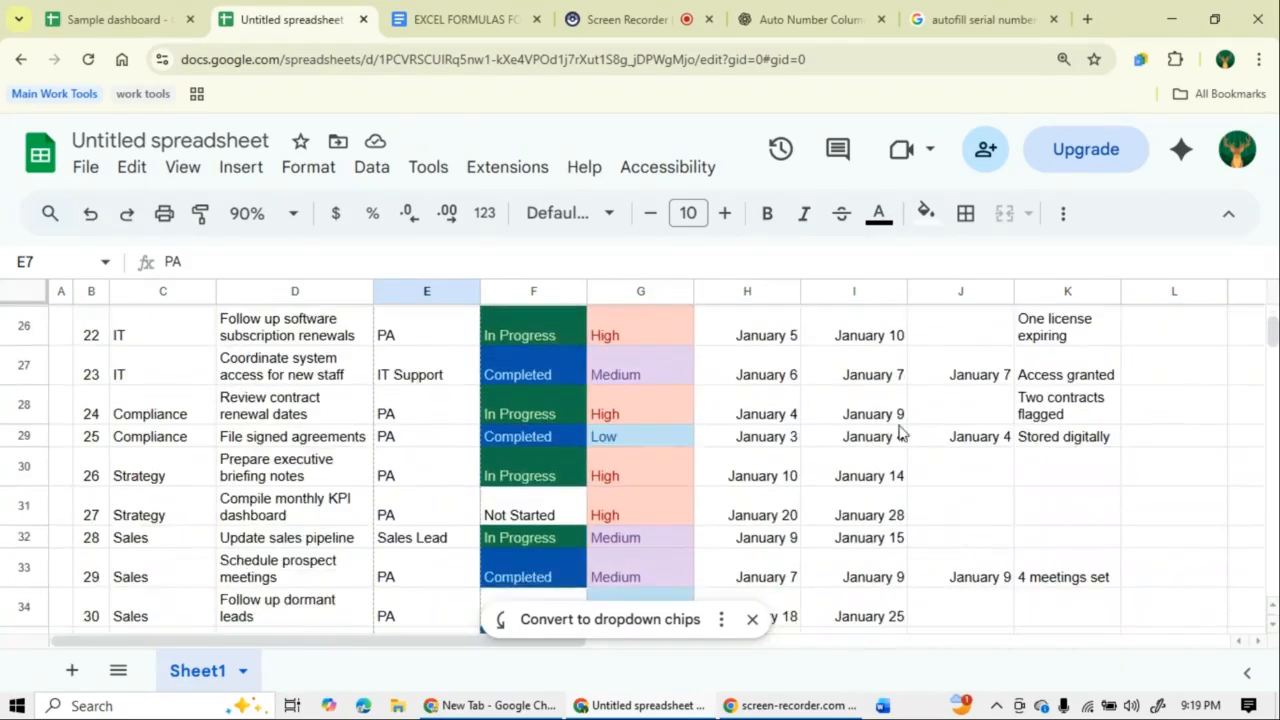
scroll(960, 443, "up", 6)
scroll(963, 442, "up", 10)
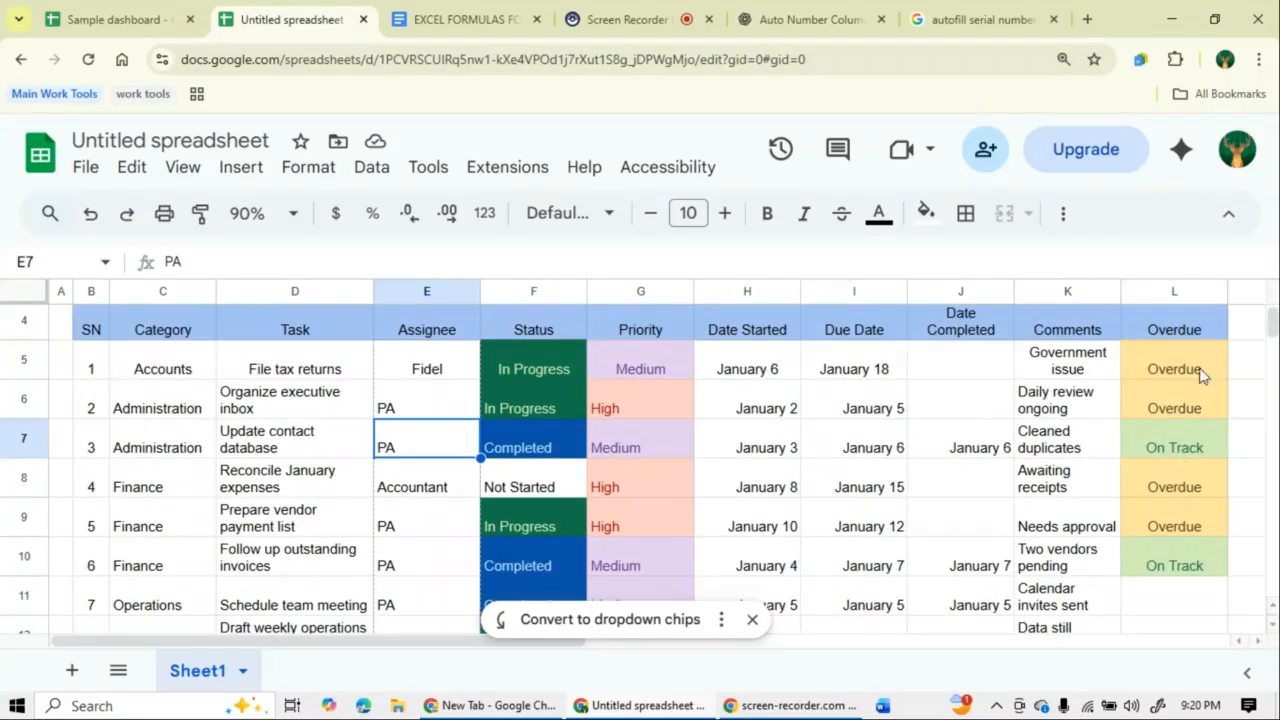
- Extend the Overdue column's formula from L10 down to L50, and review the filled rows
left_click(1213, 553)
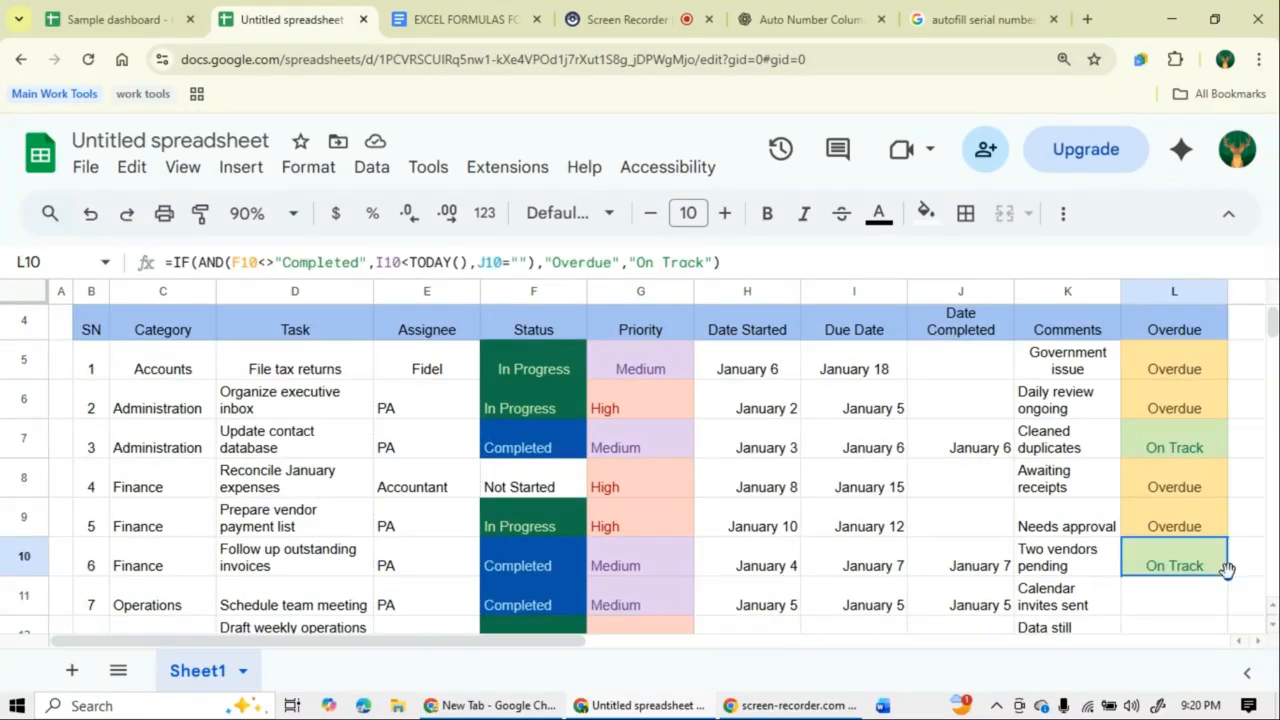
left_click_drag(1226, 568, 1185, 360)
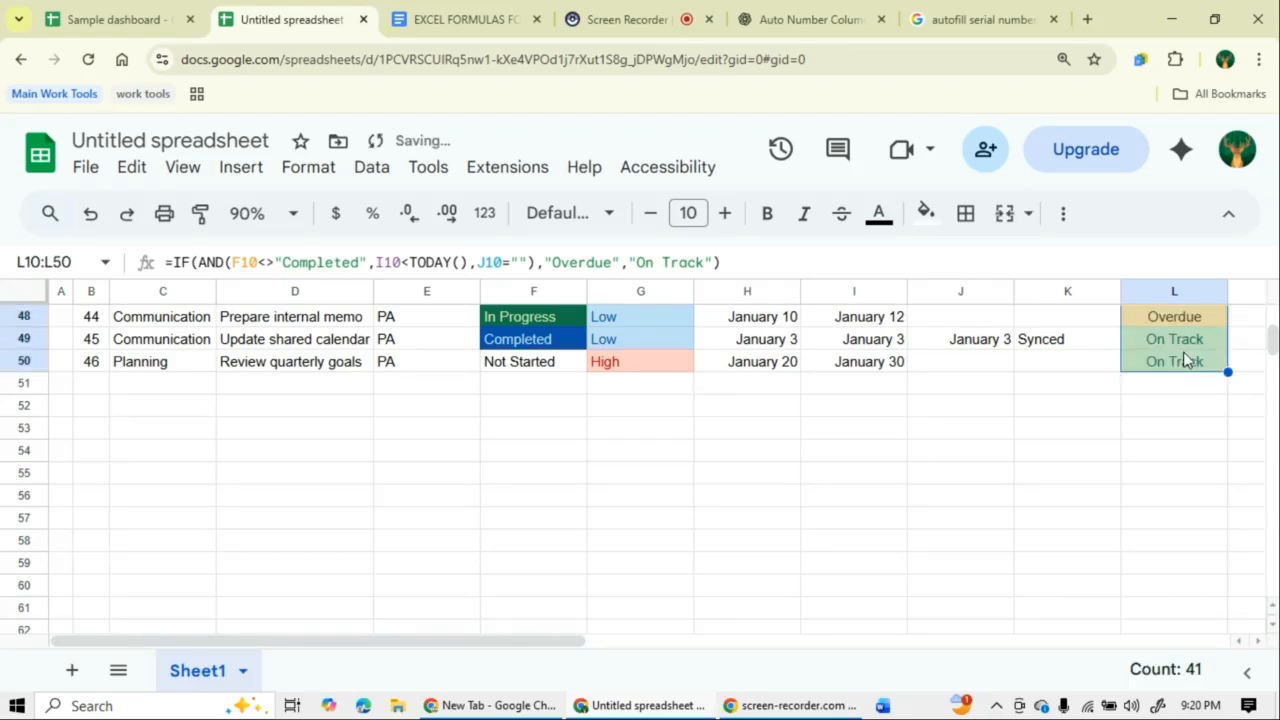
scroll(1186, 360, "up", 16)
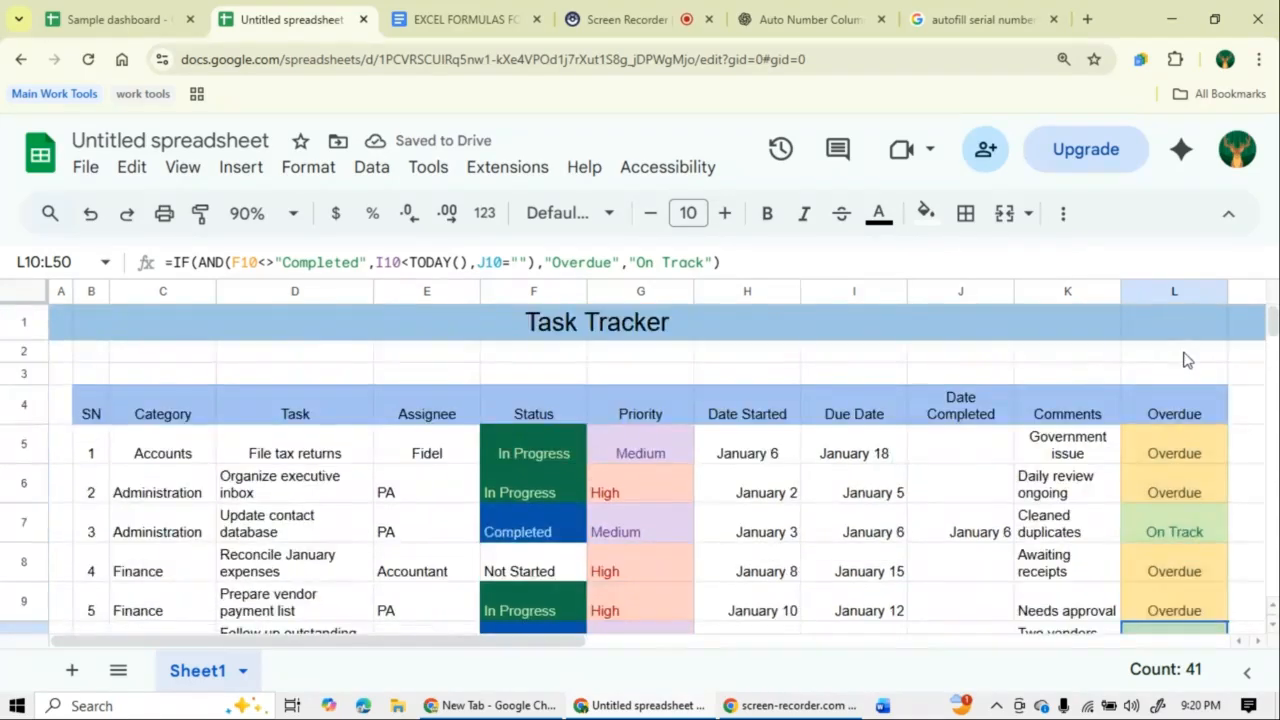
scroll(1186, 360, "down", 5)
scroll(1184, 366, "up", 2)
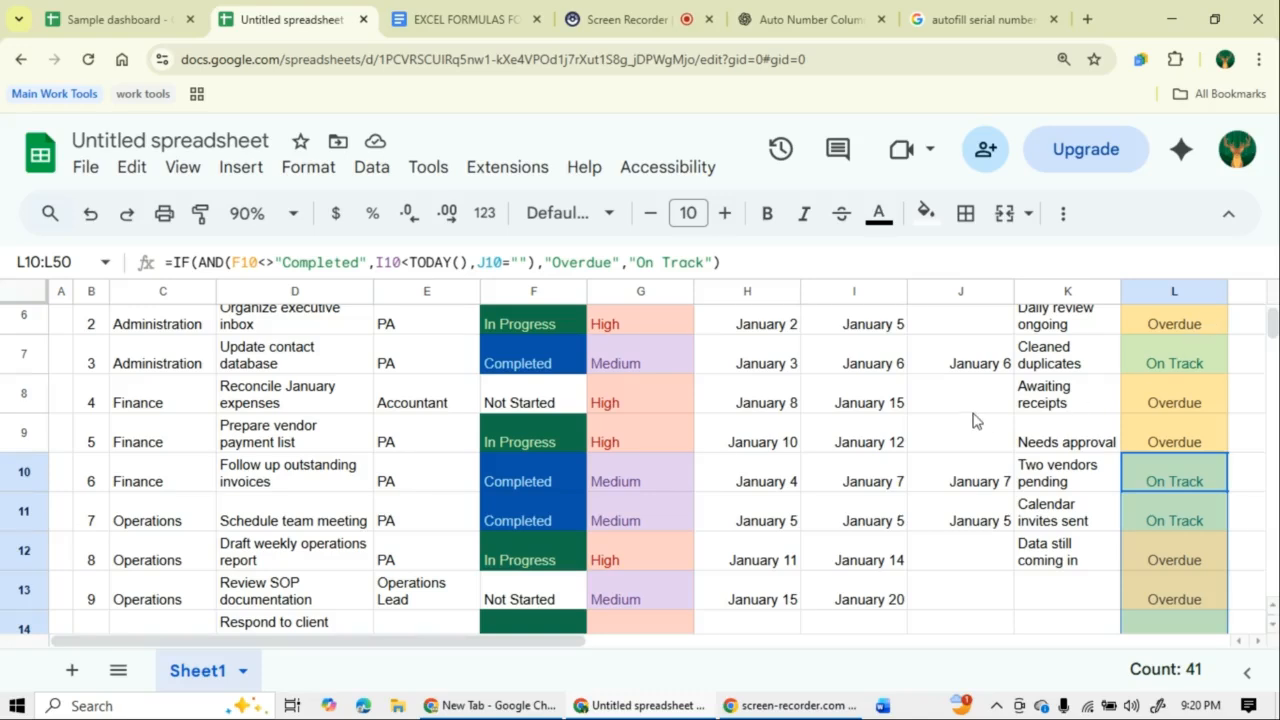
scroll(970, 422, "up", 2)
scroll(800, 494, "down", 5)
scroll(797, 508, "up", 3)
scroll(797, 508, "up", 2)
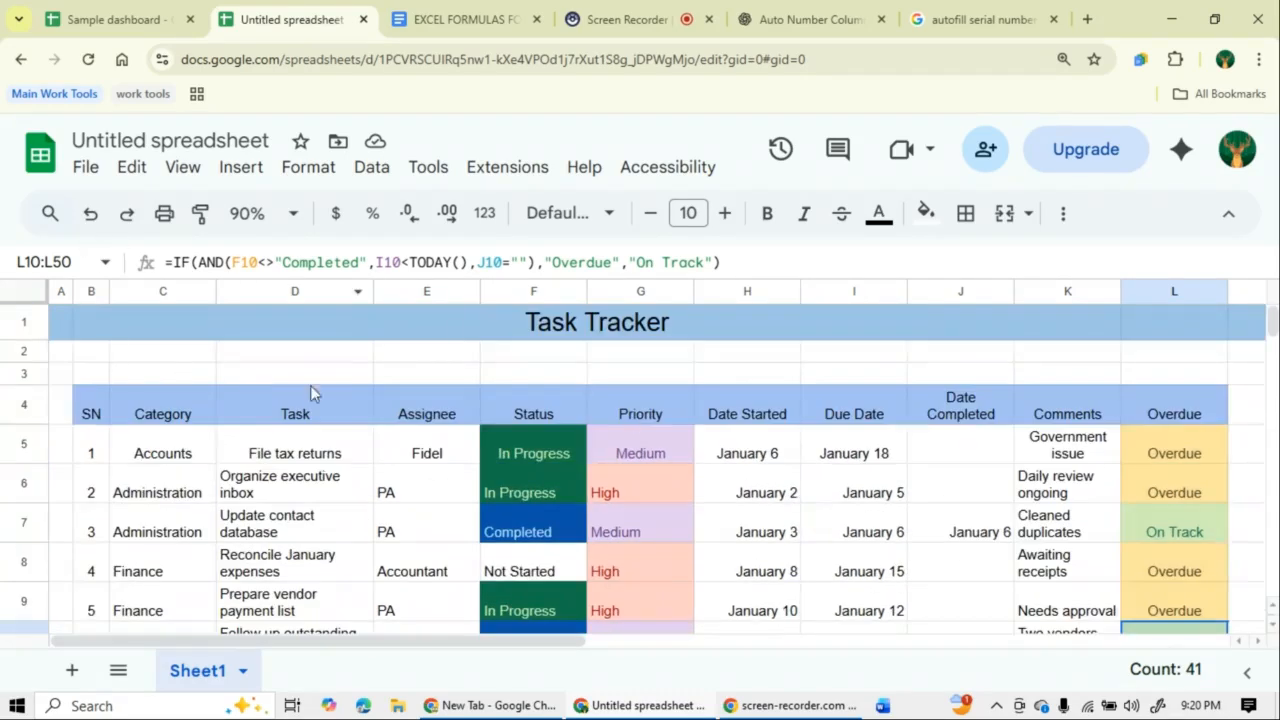
- Start a summary row above the table header with Task Count in C2 and In Progress in D2
double_click(183, 353)
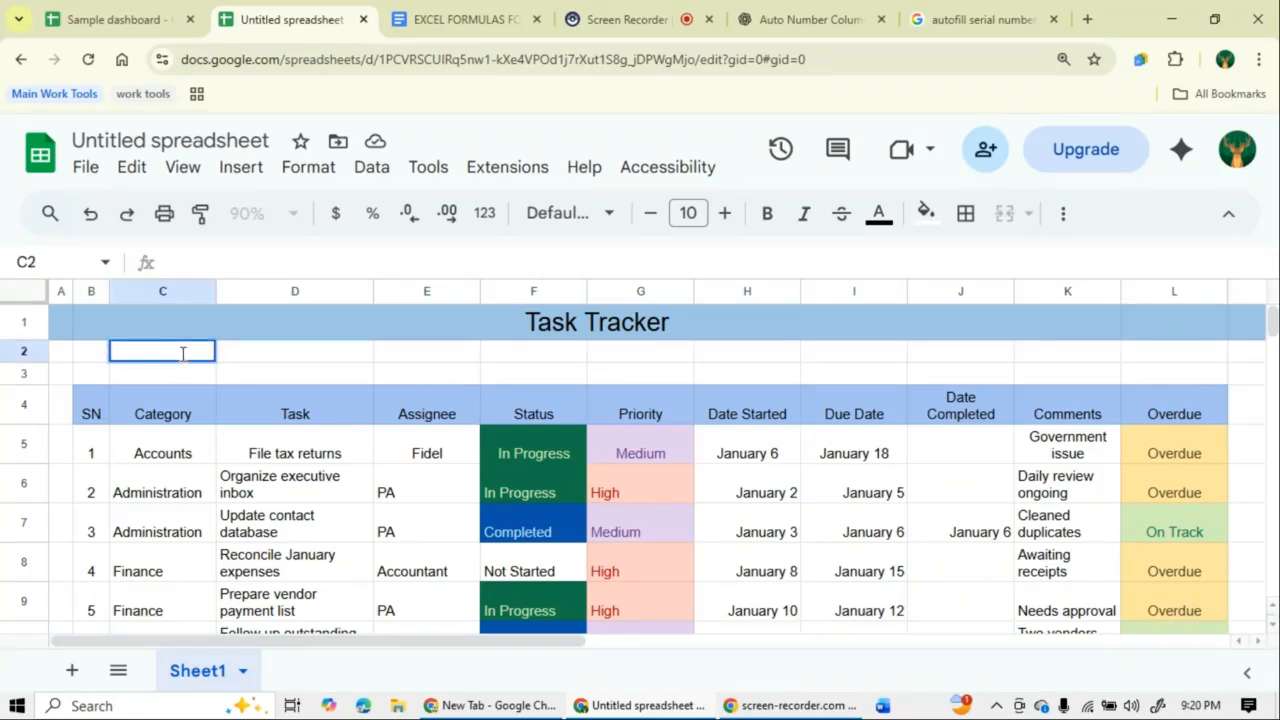
type("Task Count")
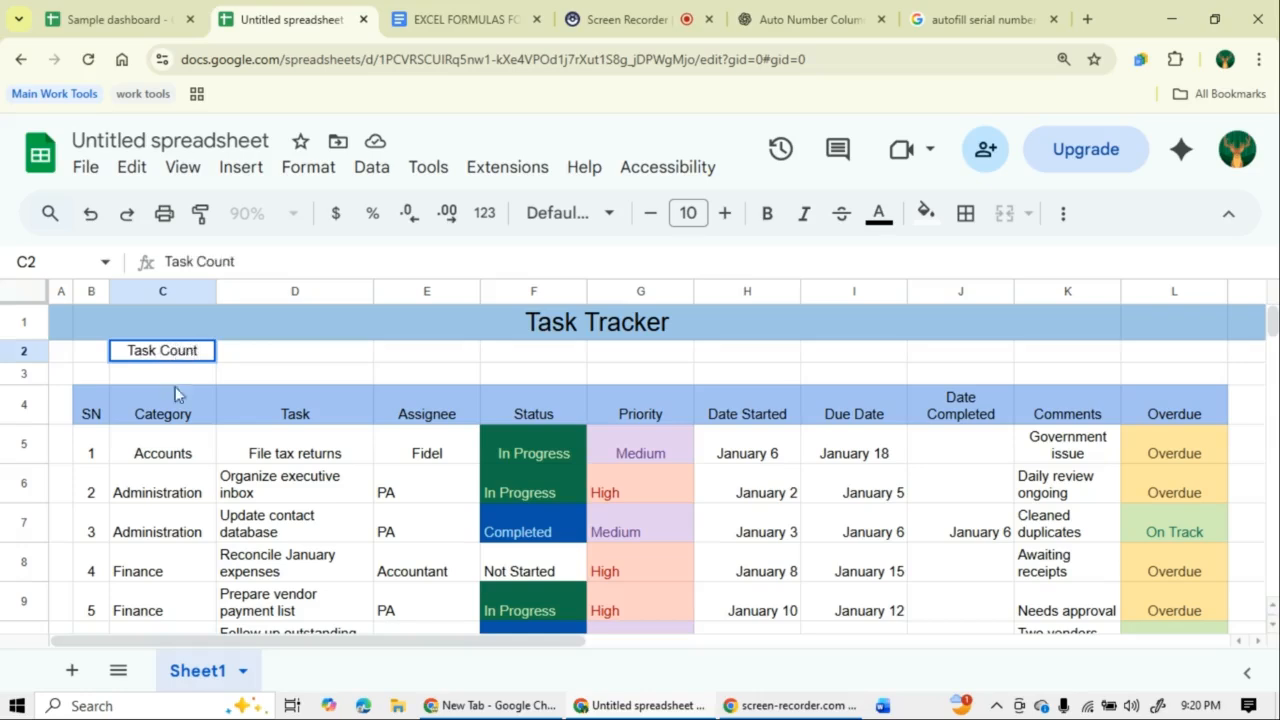
left_click(293, 350)
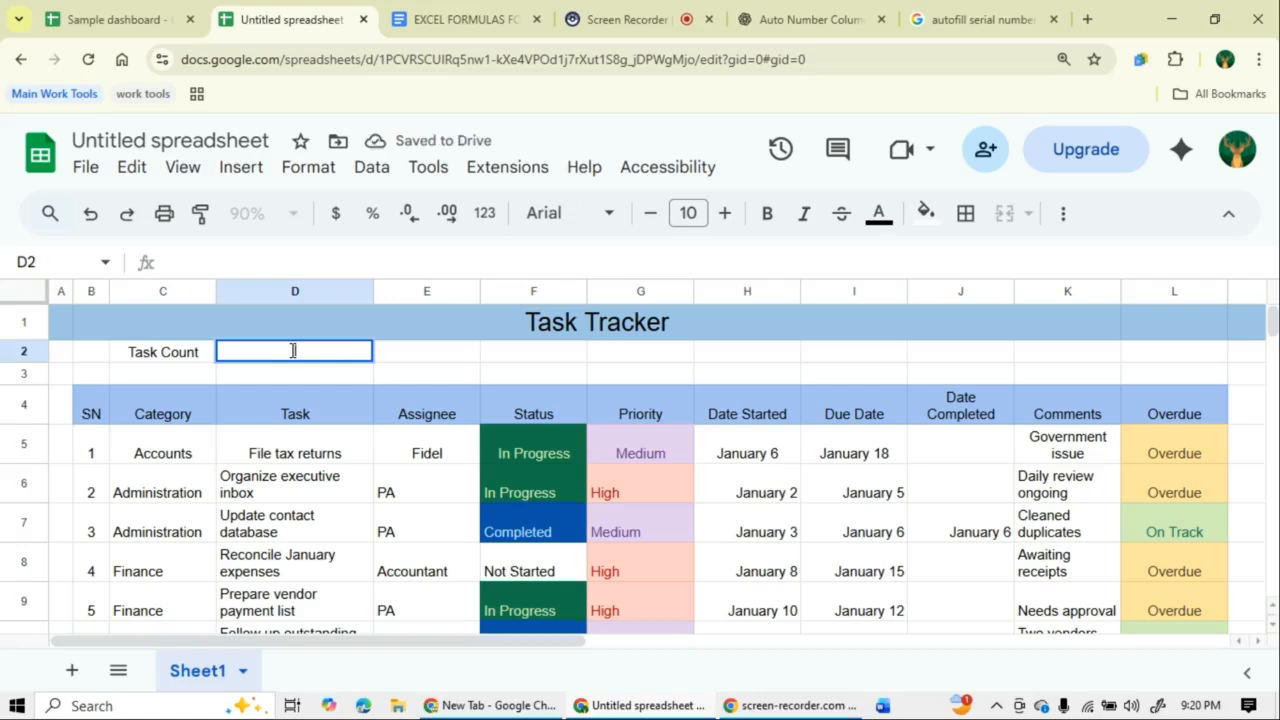
type("In Progress")
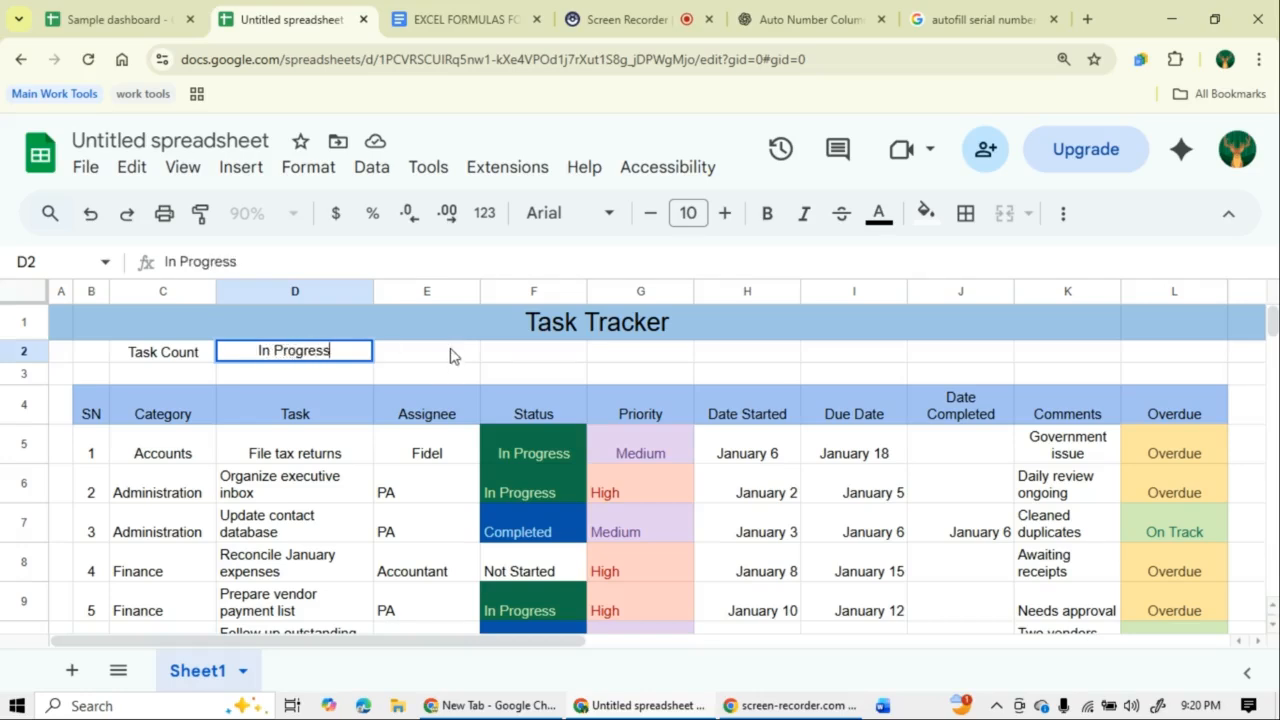
- Continue the summary labels in row 2 with Completed in E2 and Not Started in F2
left_click(451, 349)
double_click(451, 349)
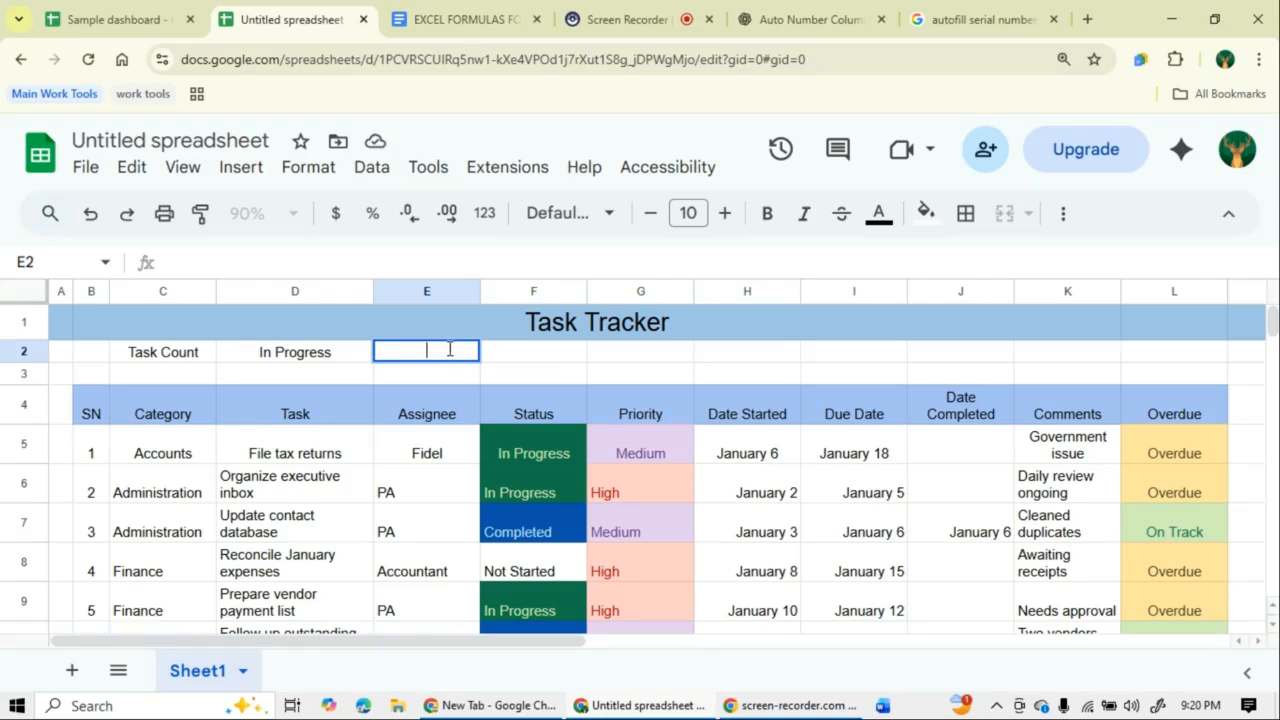
type("Completed")
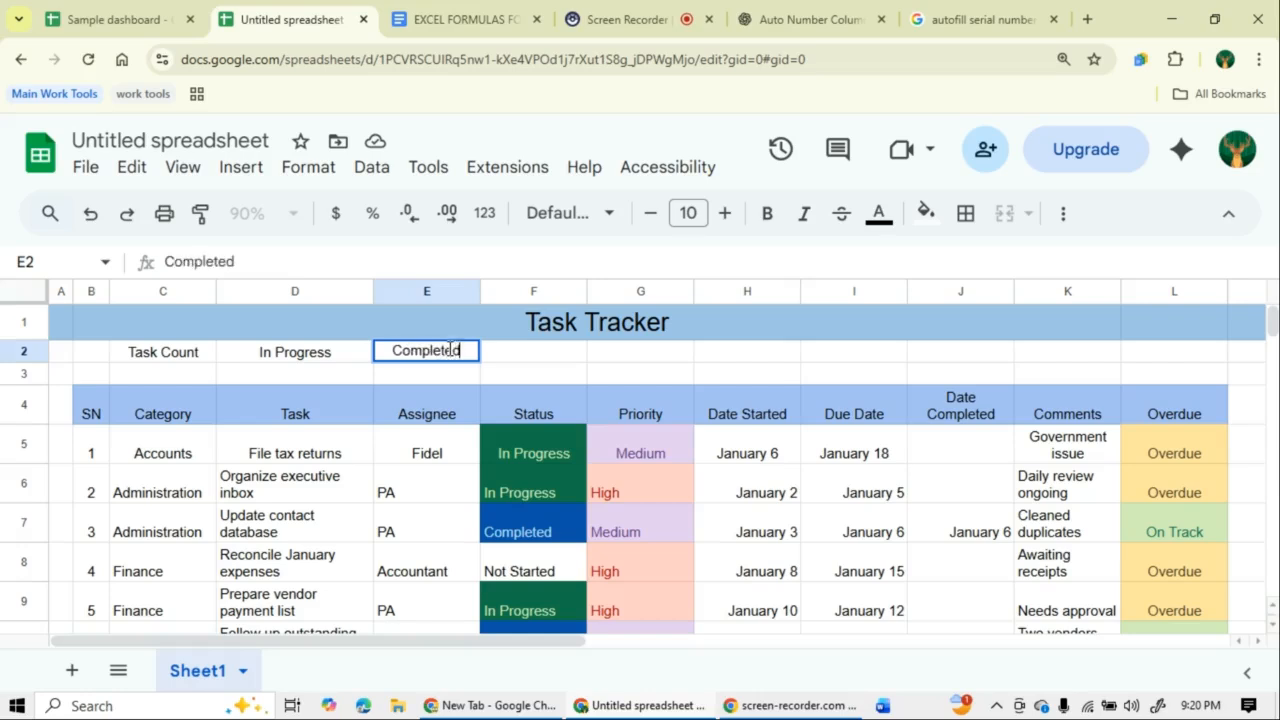
double_click(520, 352)
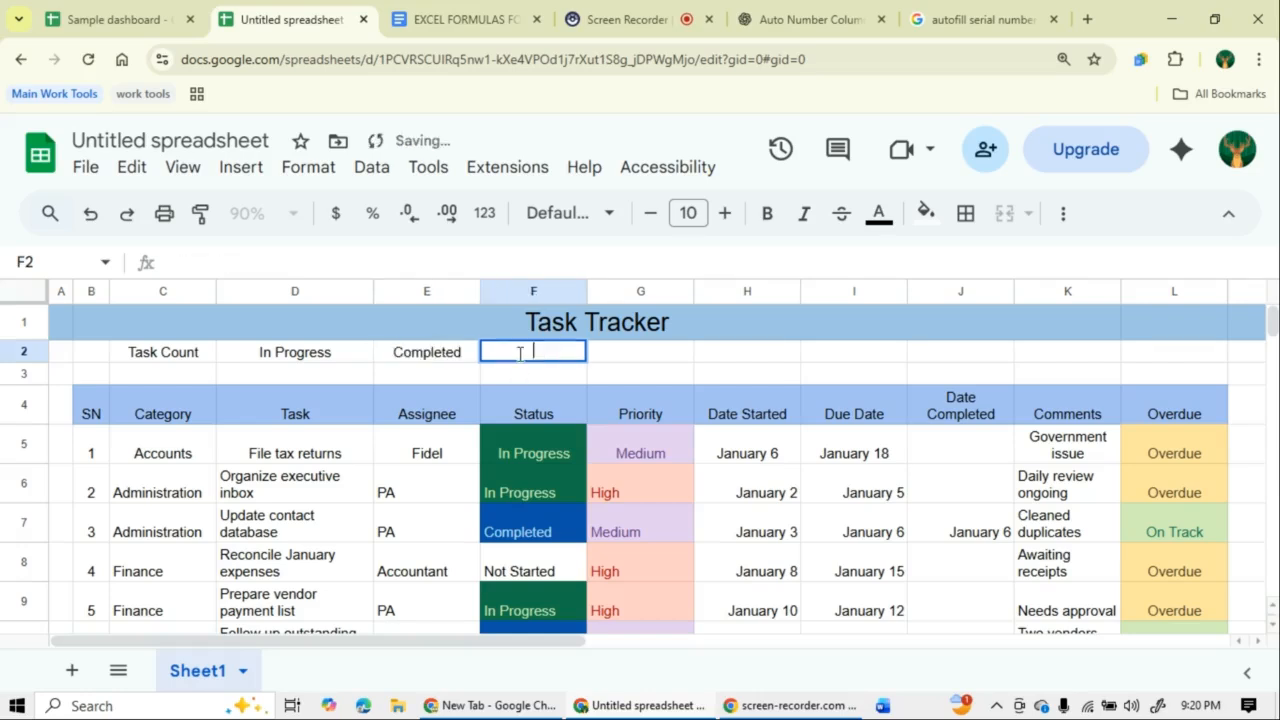
type("Overdue")
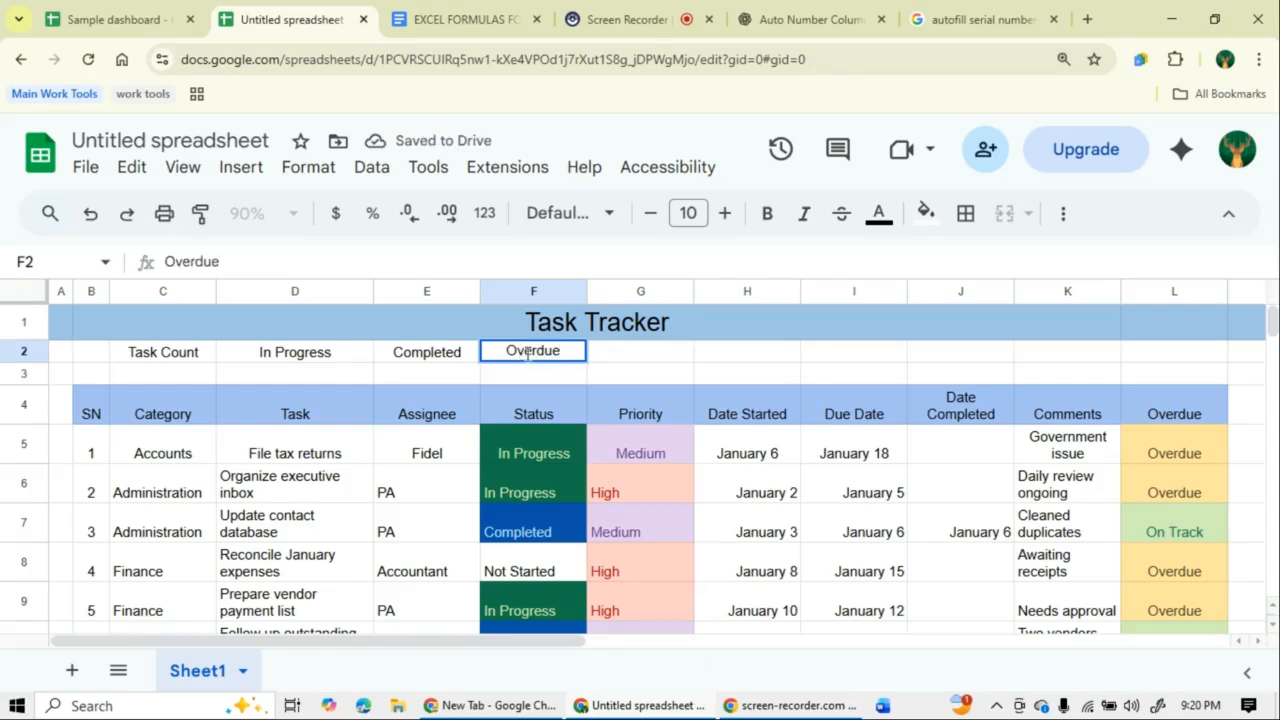
double_click(519, 353)
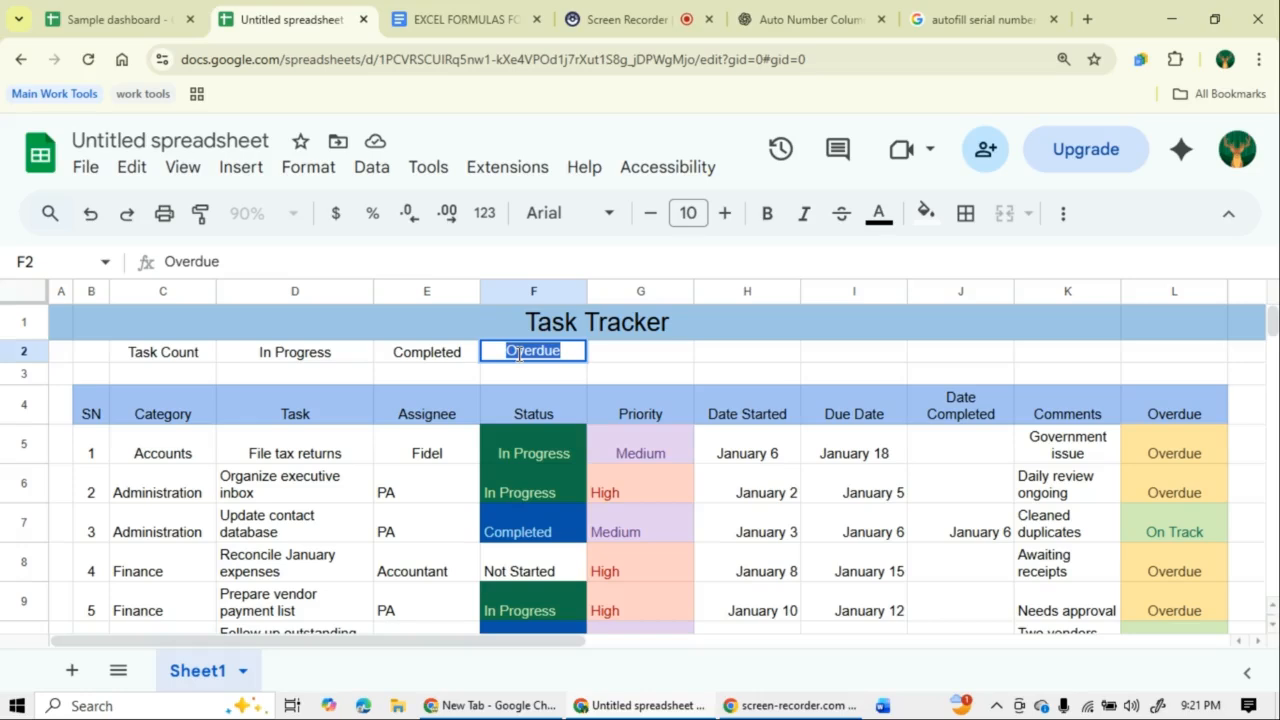
type("Not Started")
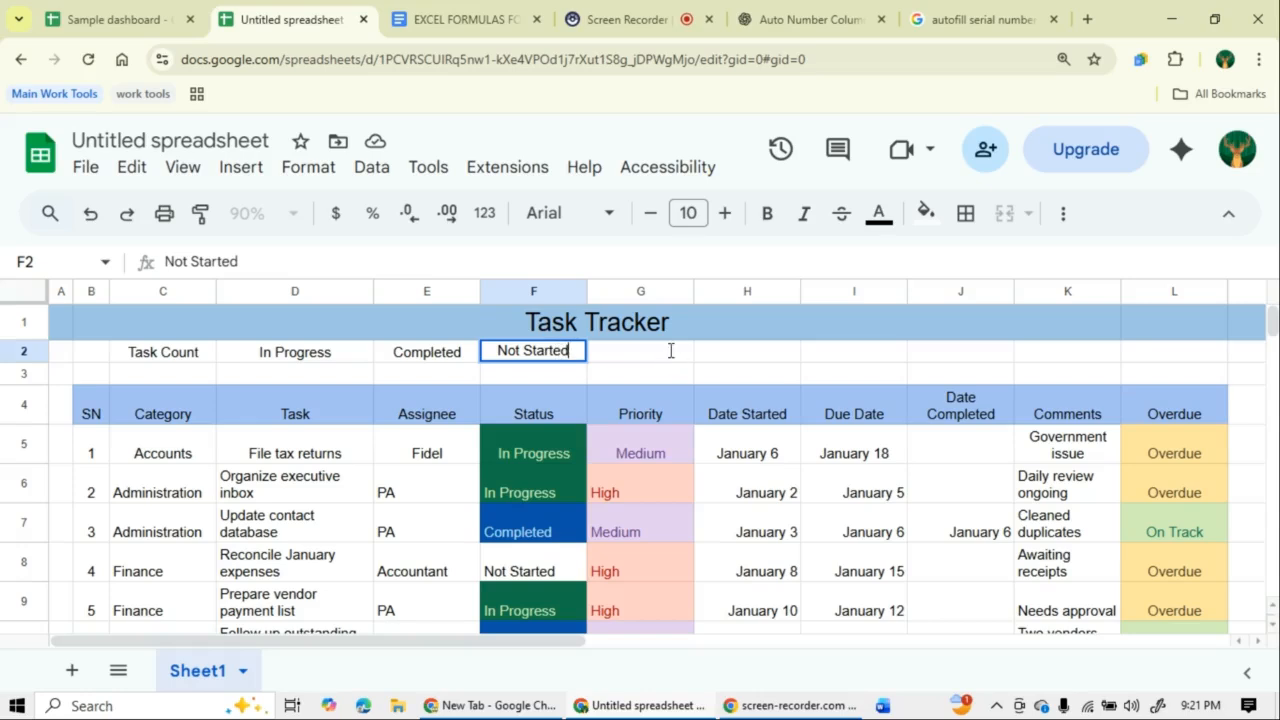
- Complete the row 2 summary labels with Delayed in G2 and Overdue in H2
double_click(668, 350)
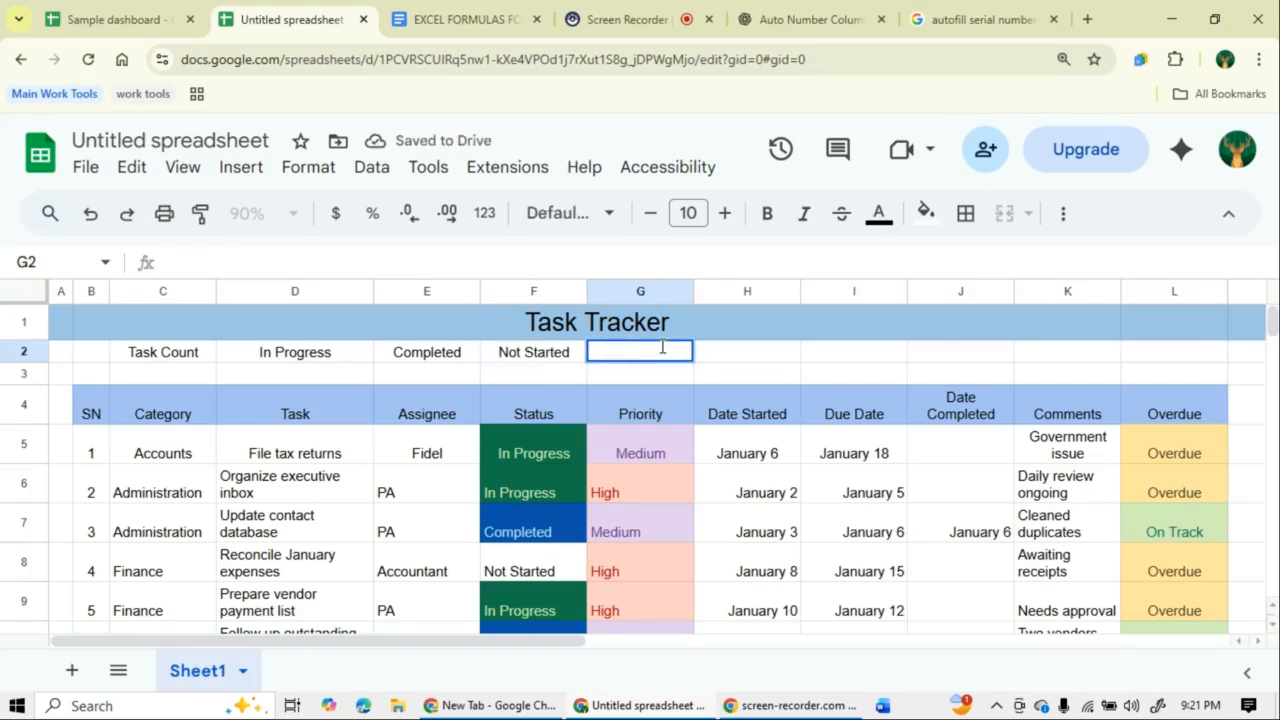
type("Overdu")
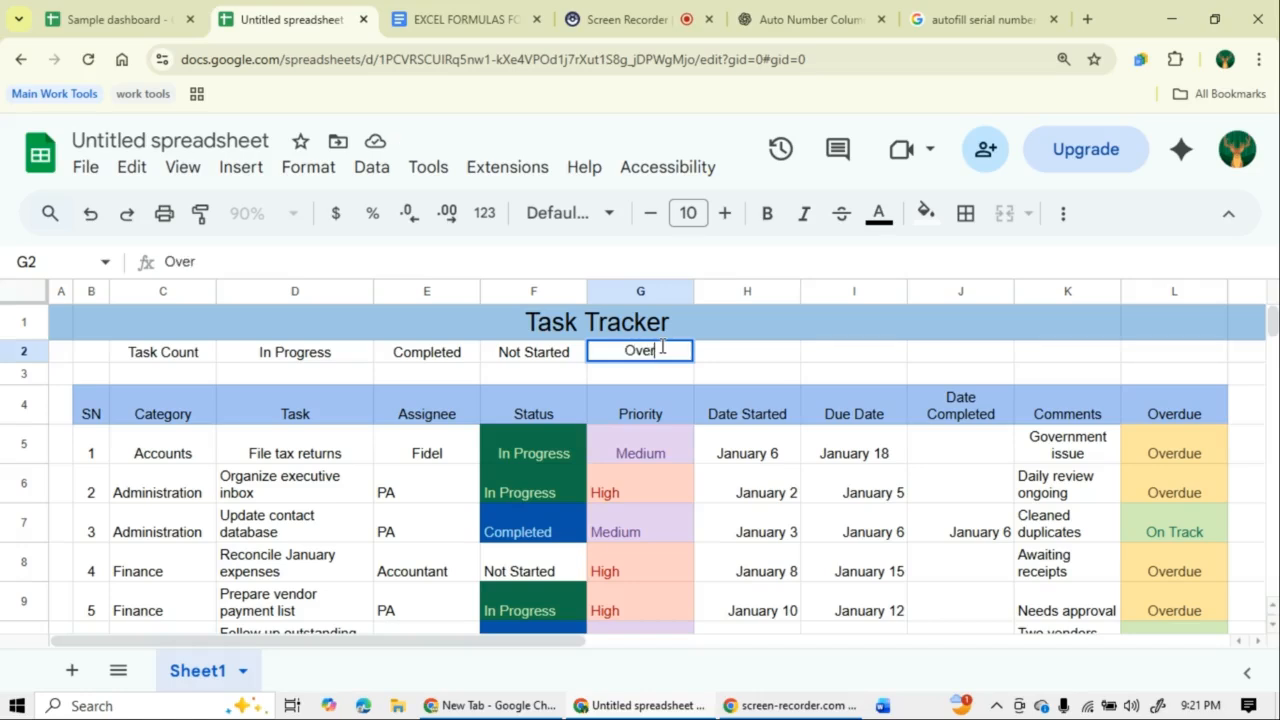
key("BackSpace")
key("BackSpace")
key("BackSpace")
key("BackSpace")
key("BackSpace")
key("BackSpace")
type("Delayed")
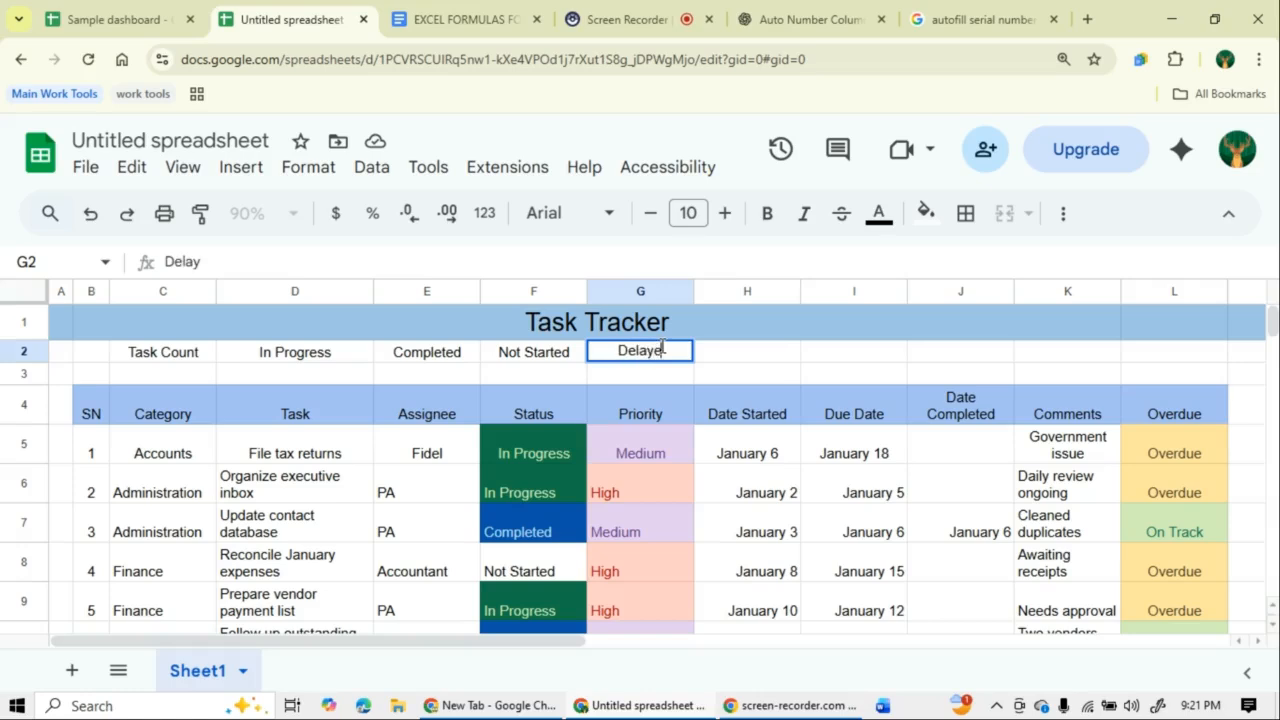
left_click(731, 351)
type("O")
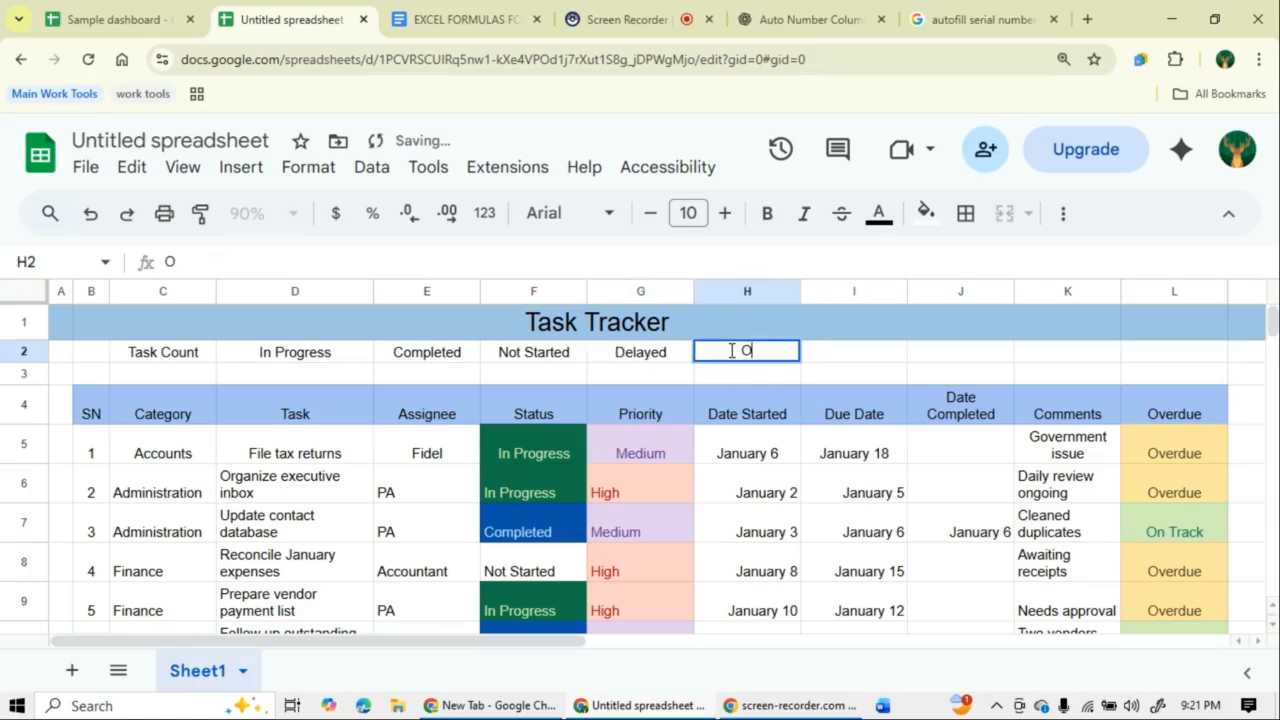
type("verdue")
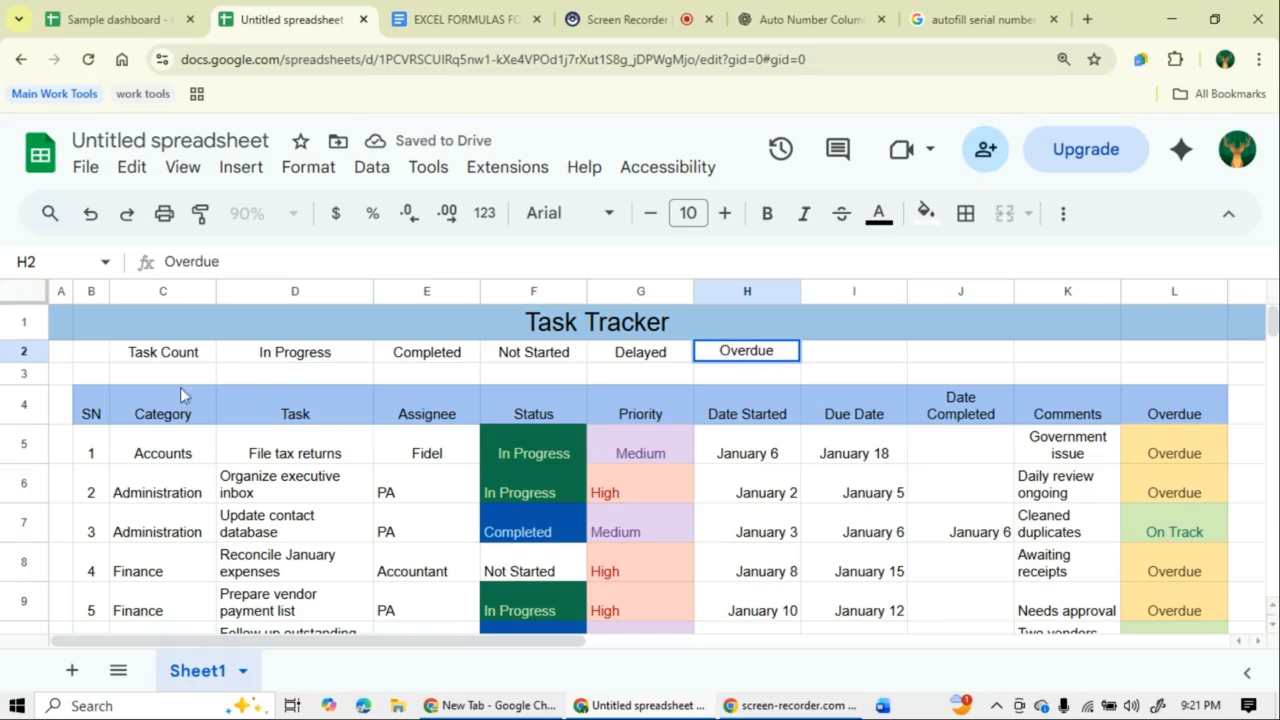
- Set the font size of cells C3 through L3, under the summary labels, to 36
left_click(27, 378)
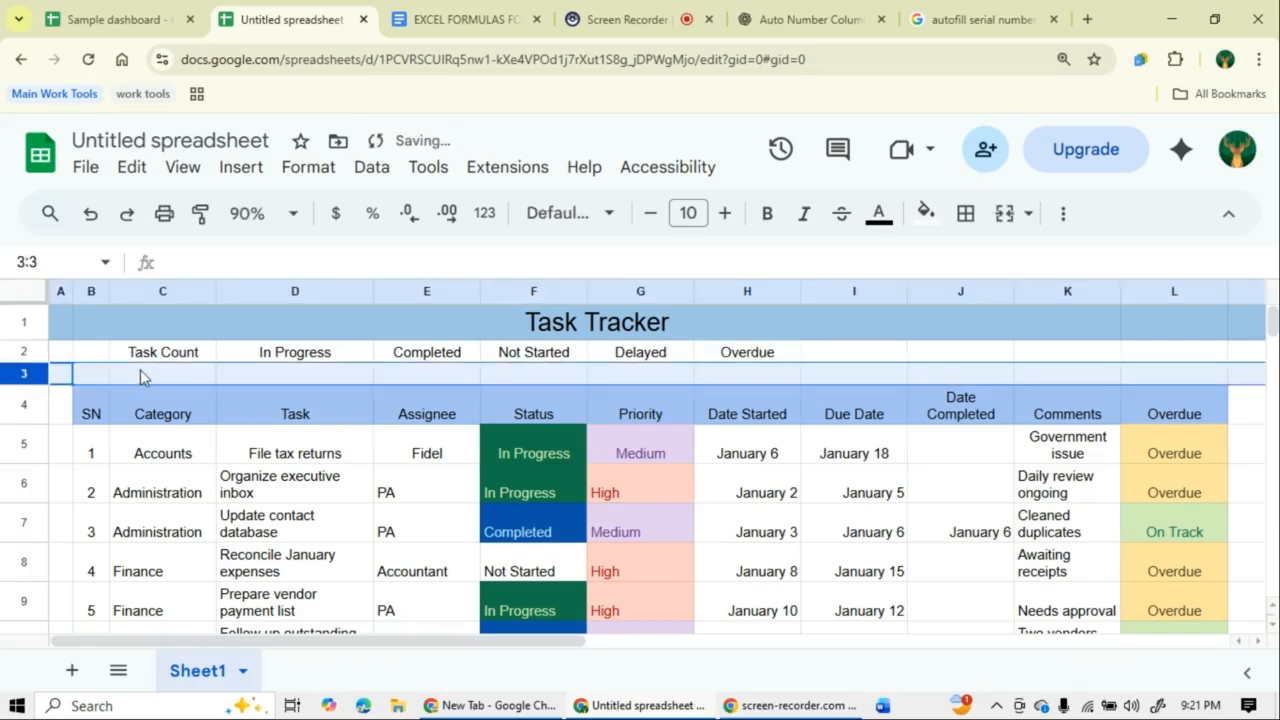
left_click(142, 377)
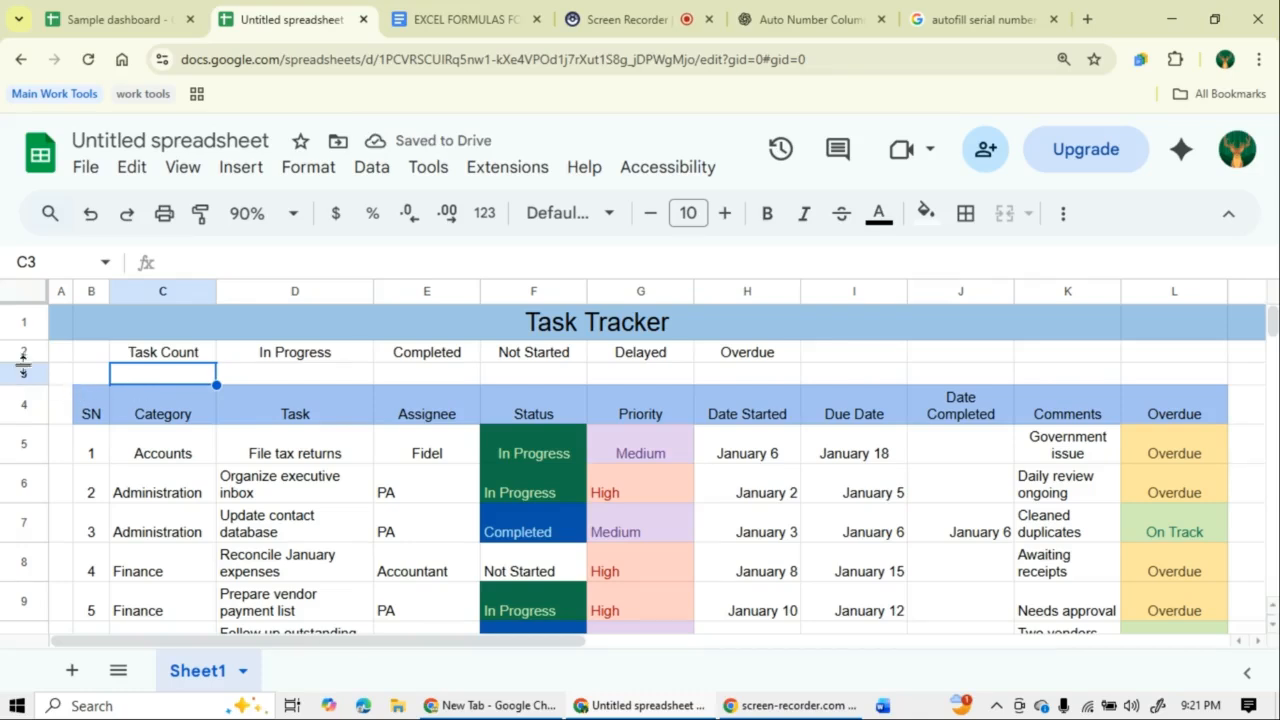
key("shift+Right")
key("shift+Right")
key("shift+Right")
key("shift+Right")
key("shift+Right")
key("shift+Right")
key("shift+Right")
key("shift+Right")
key("shift+Right")
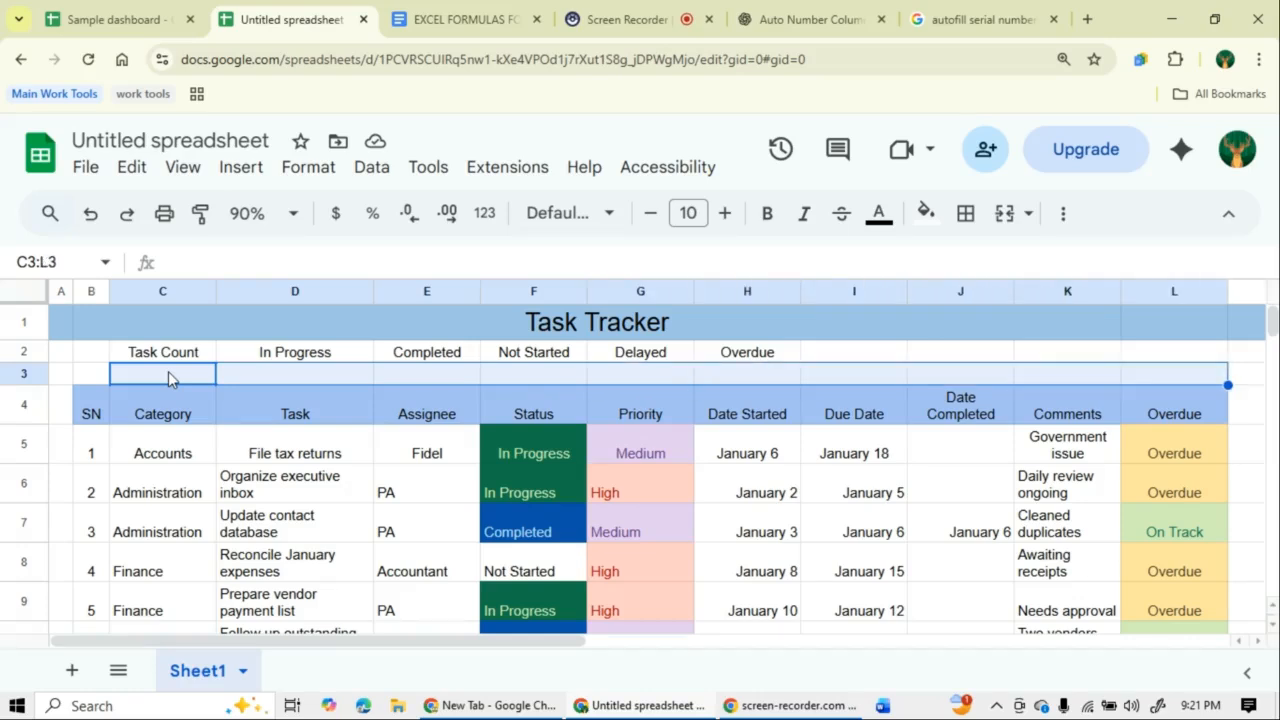
left_click(689, 213)
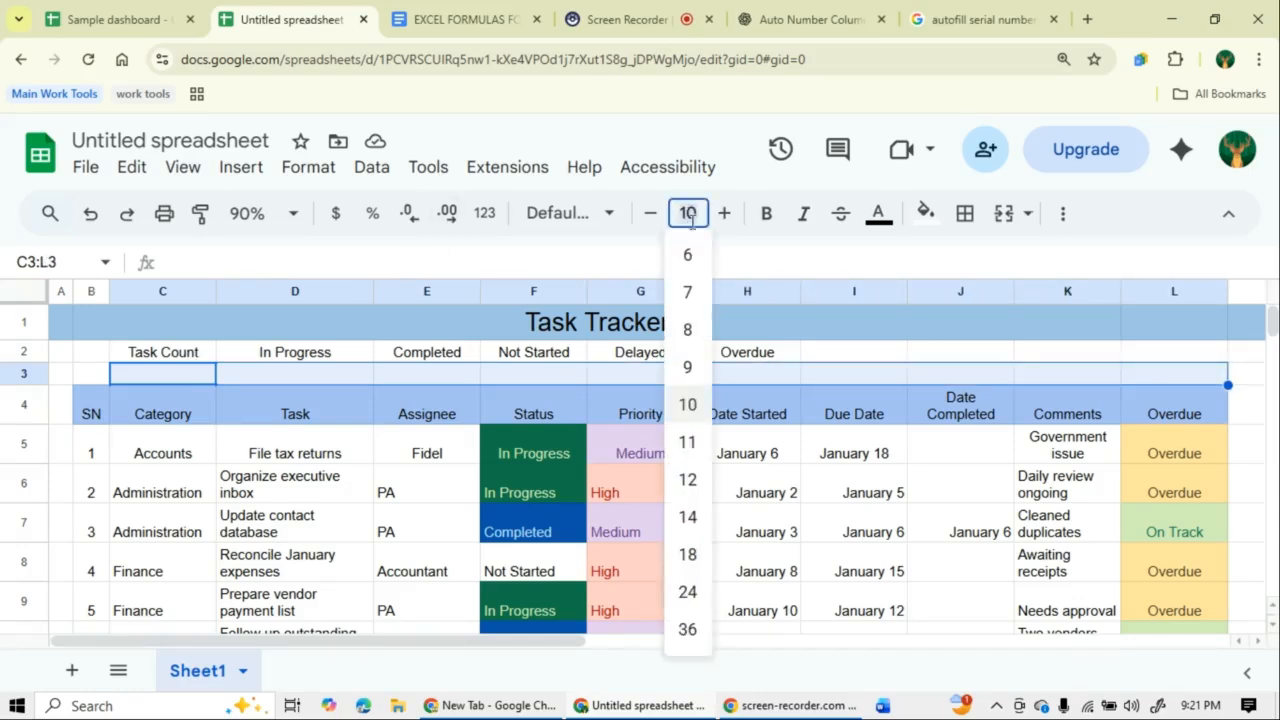
left_click(688, 598)
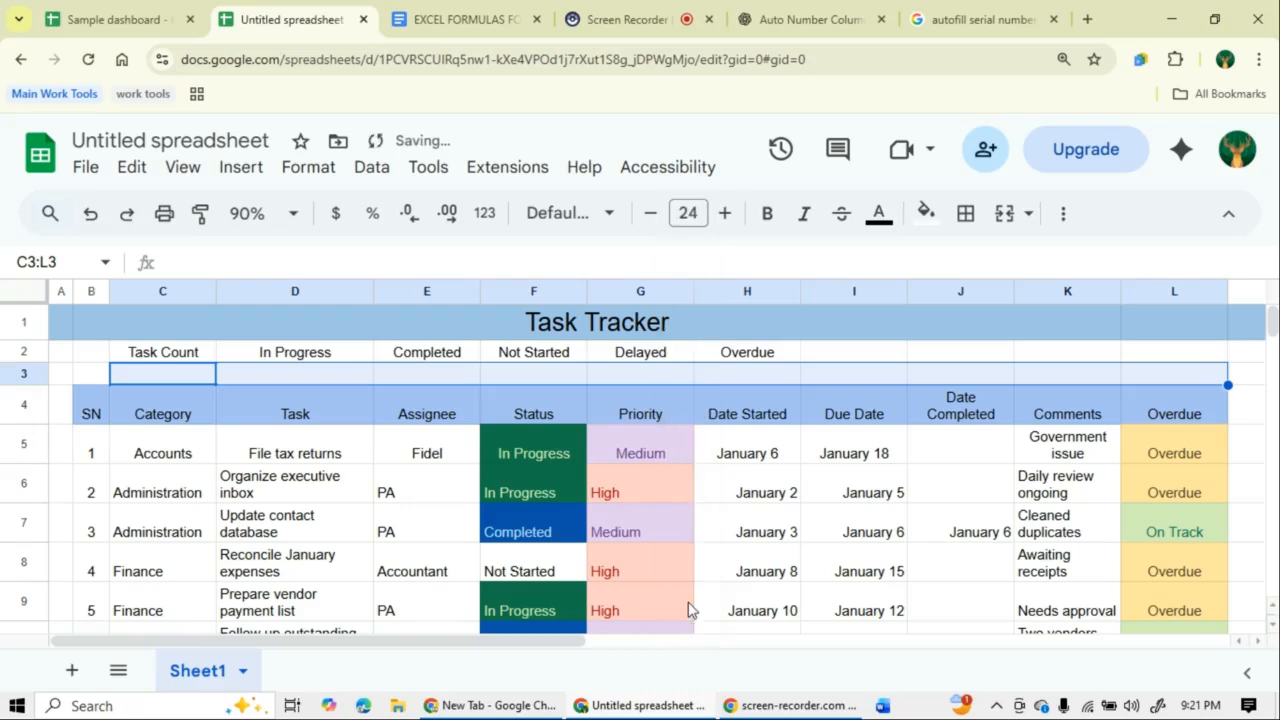
left_click(688, 213)
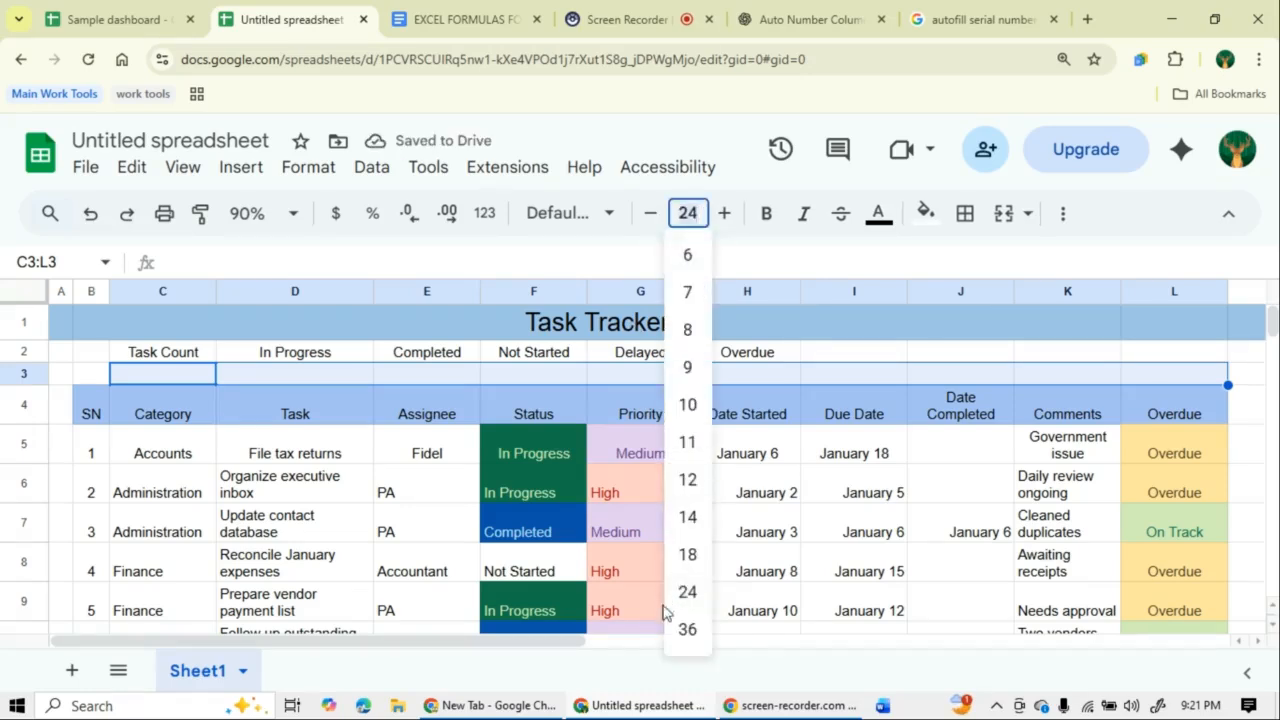
left_click(686, 632)
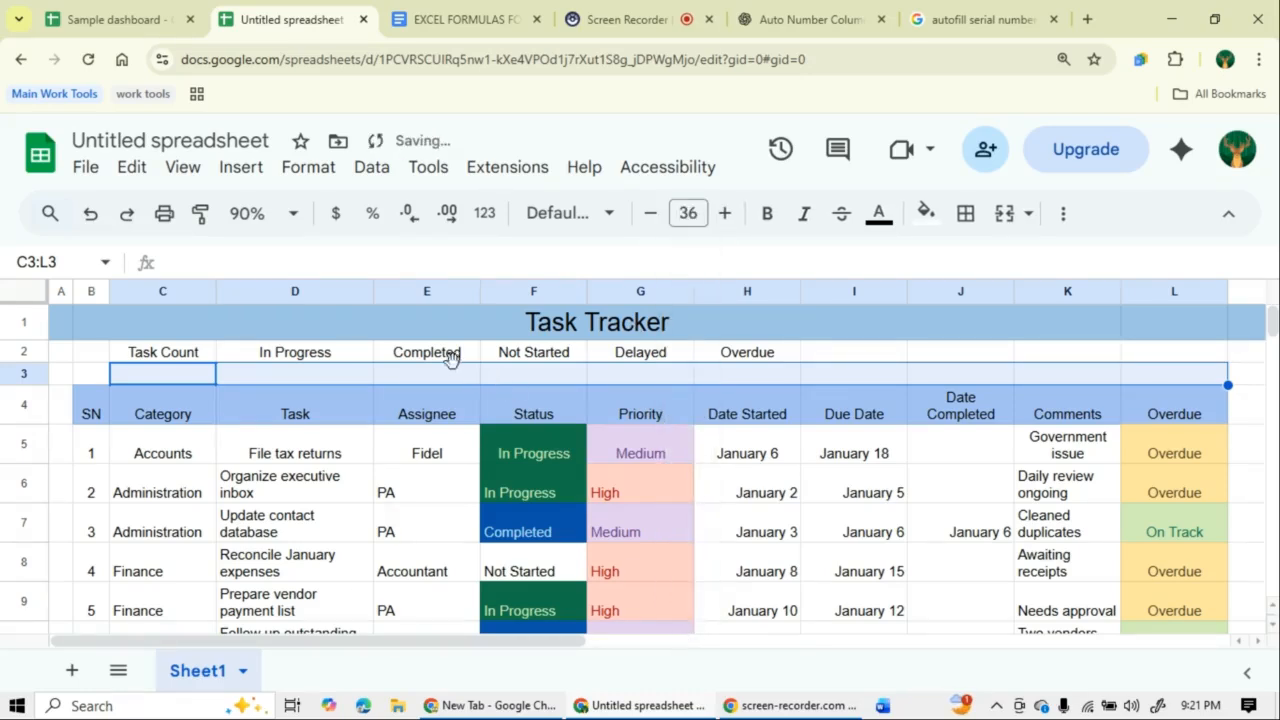
- Enter the formula =COUNTA('Task Tracker'!D5:D) in cell D3 under In Progress
left_click(165, 378)
left_click(358, 378)
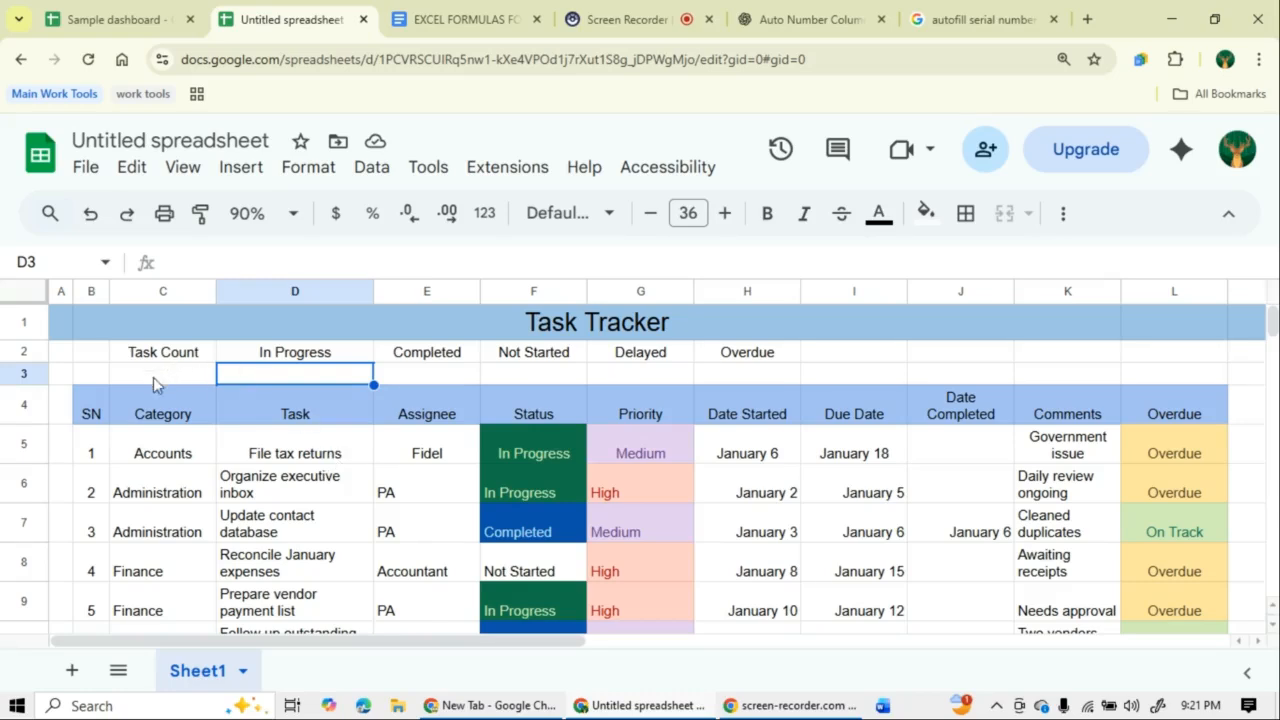
left_click(486, 16)
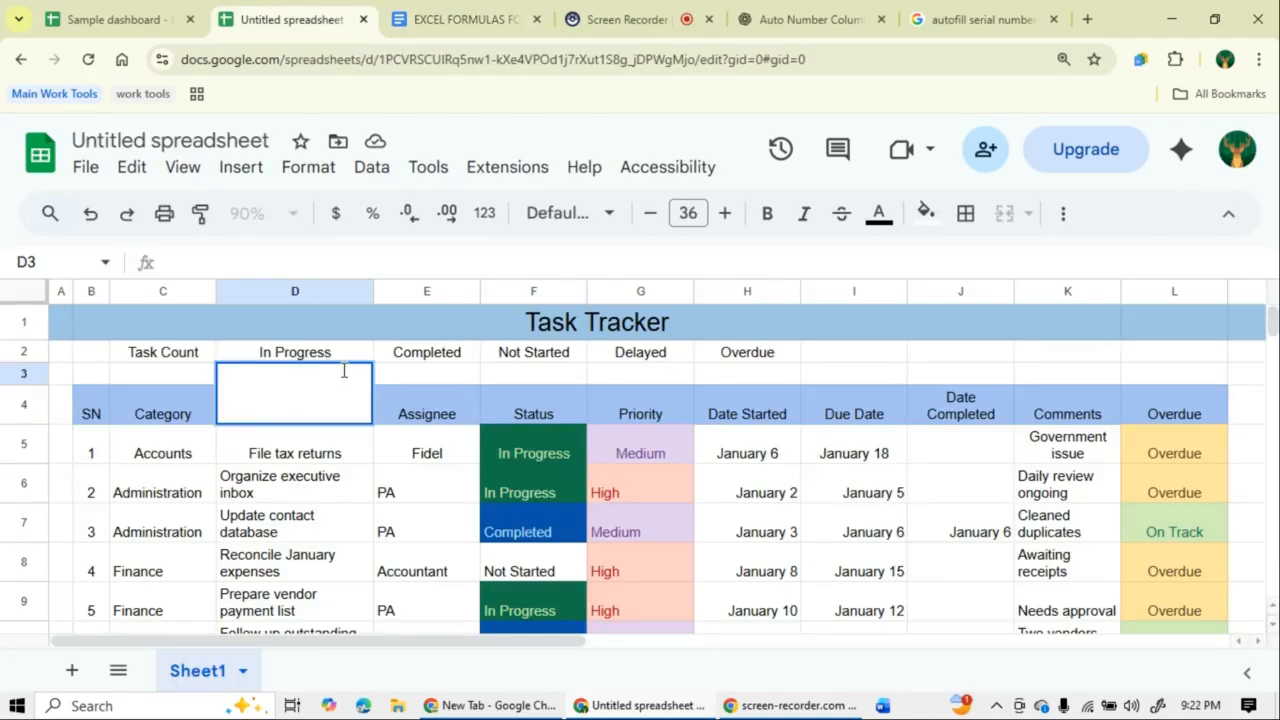
type("=COUNTA('Task Tracker'!D6:D)")
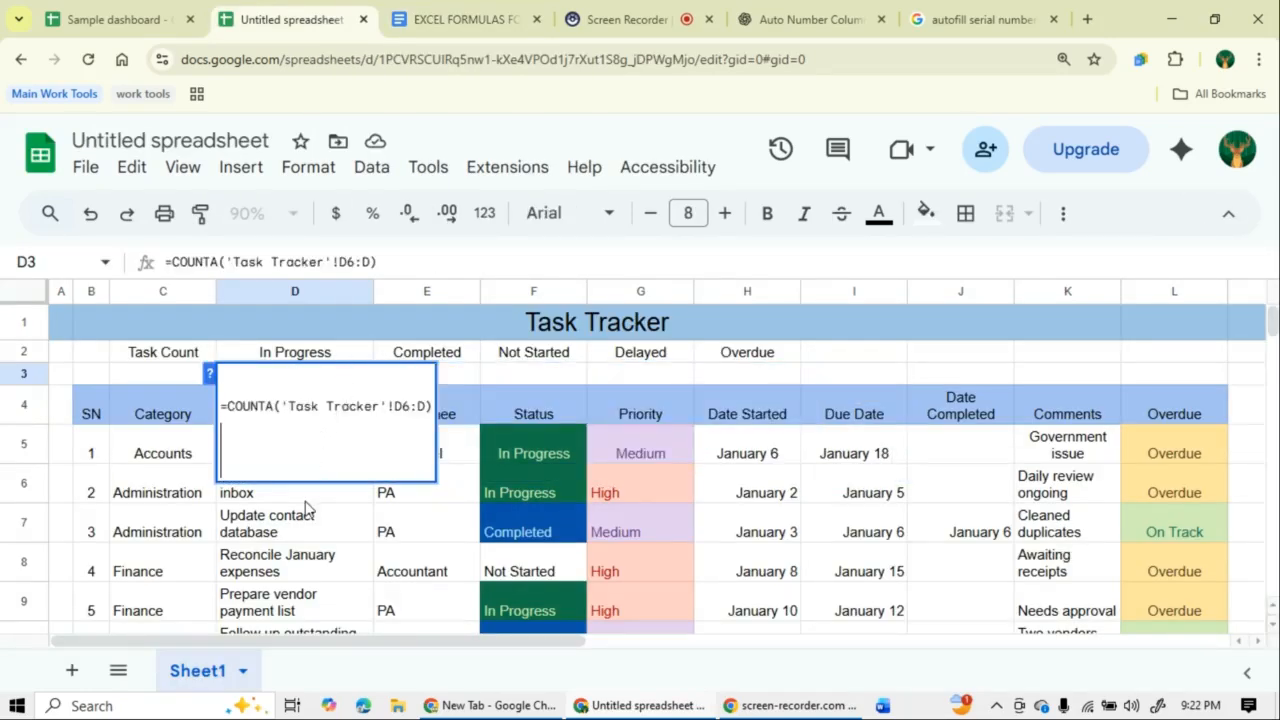
key("BackSpace")
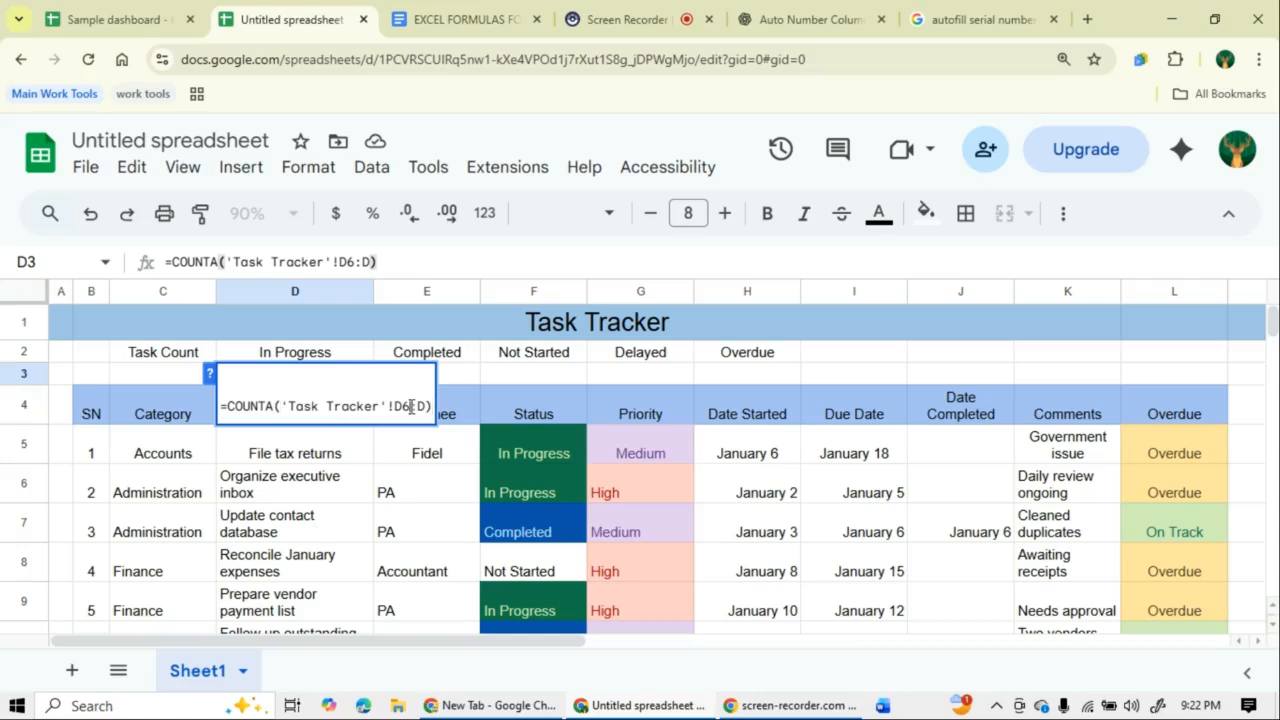
key("BackSpace")
type("5")
key("Return")
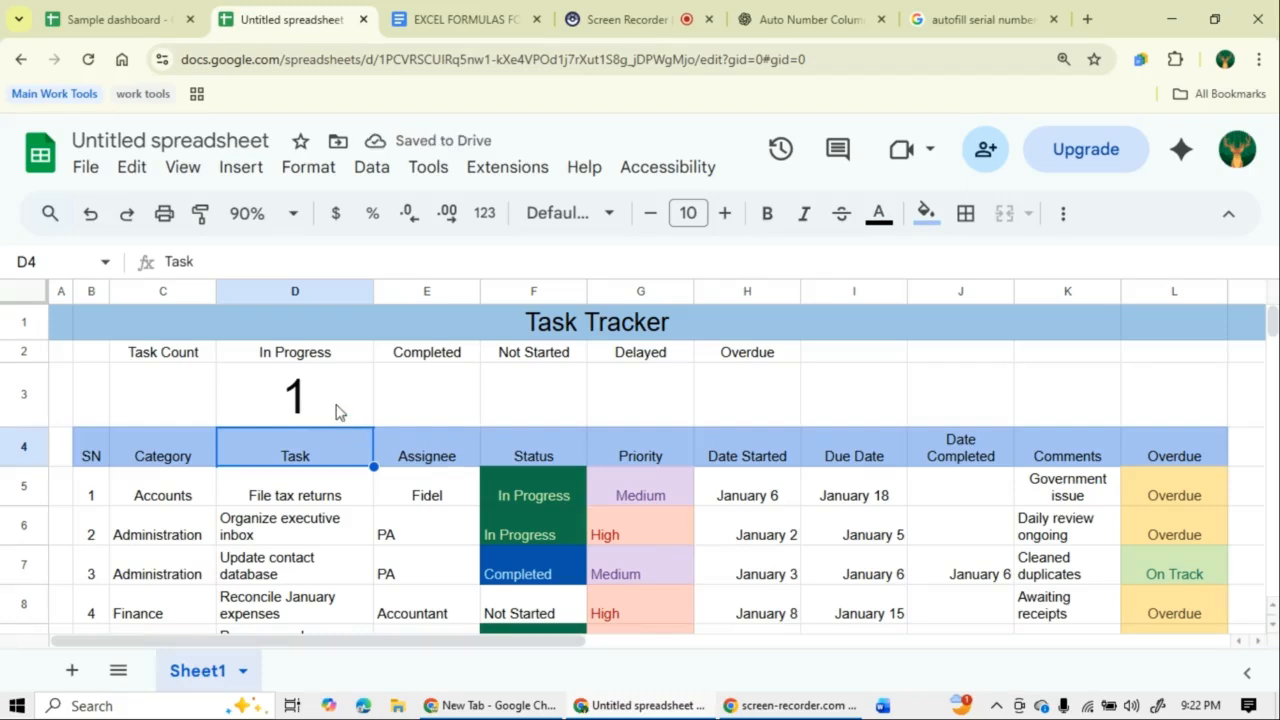
- Rename the spreadsheet file as Task Tracker
left_click(323, 397)
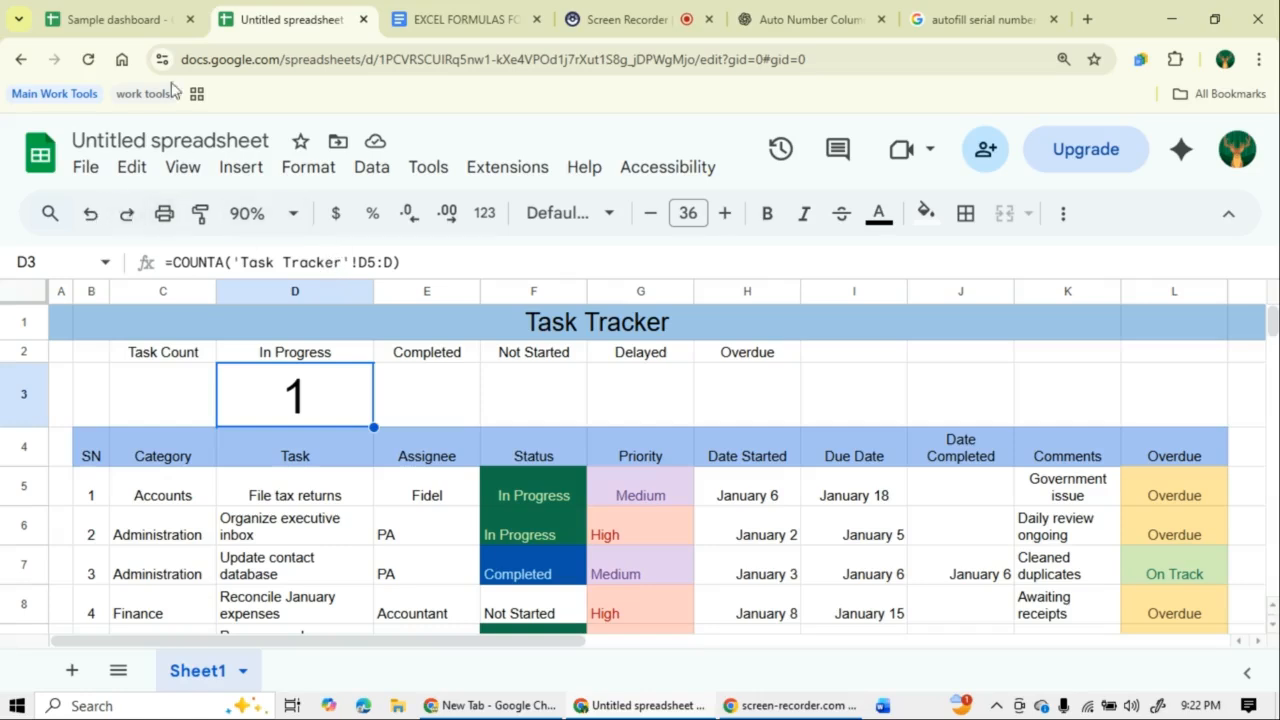
double_click(176, 140)
left_click(176, 140)
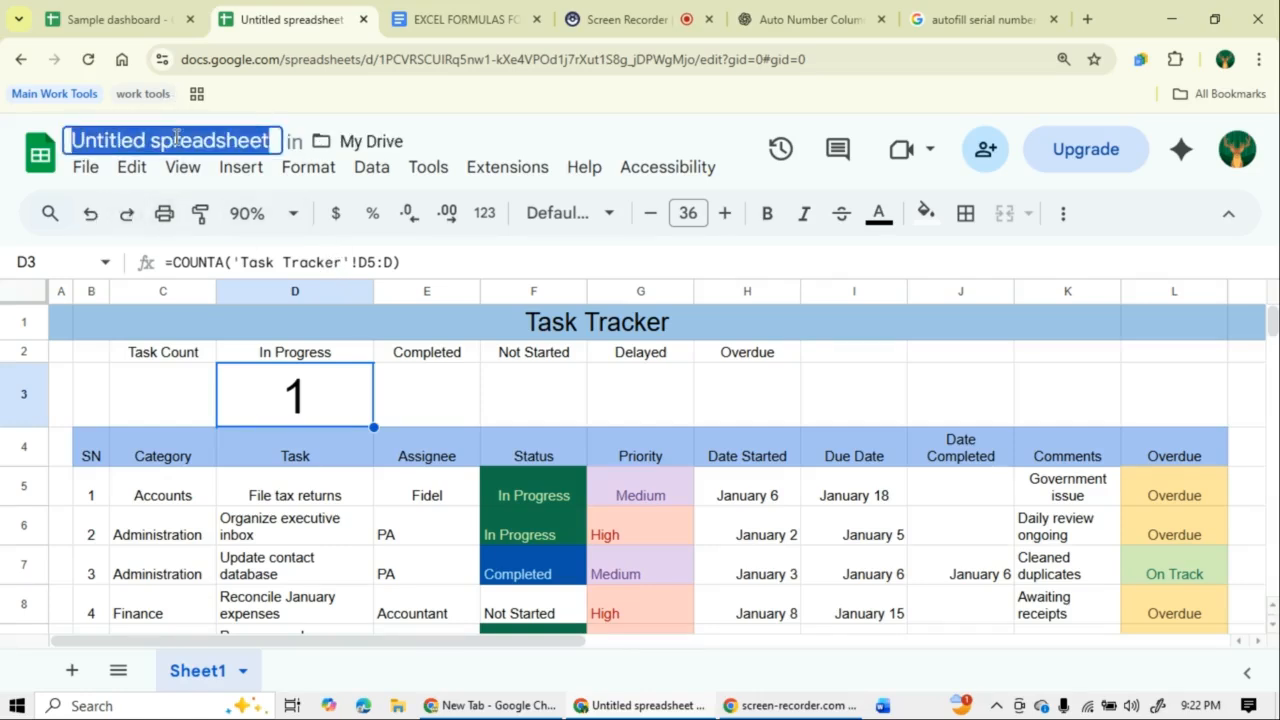
type("Tas")
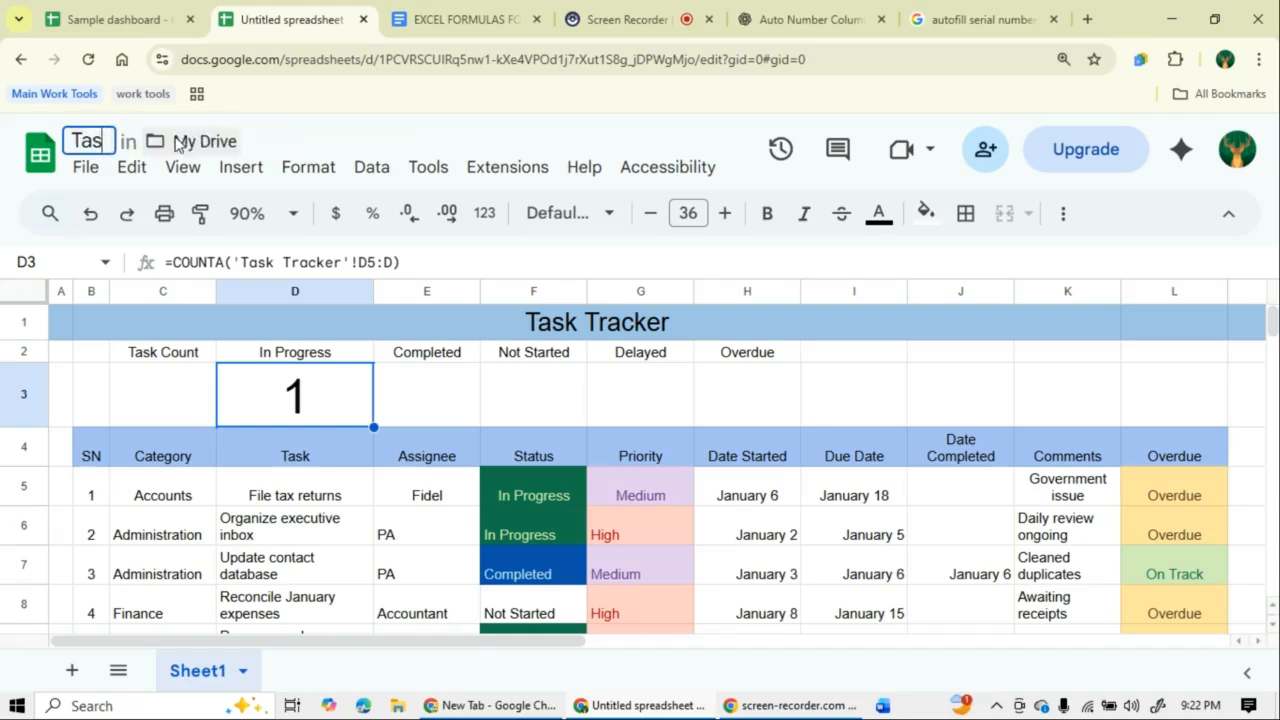
type("k Tracker")
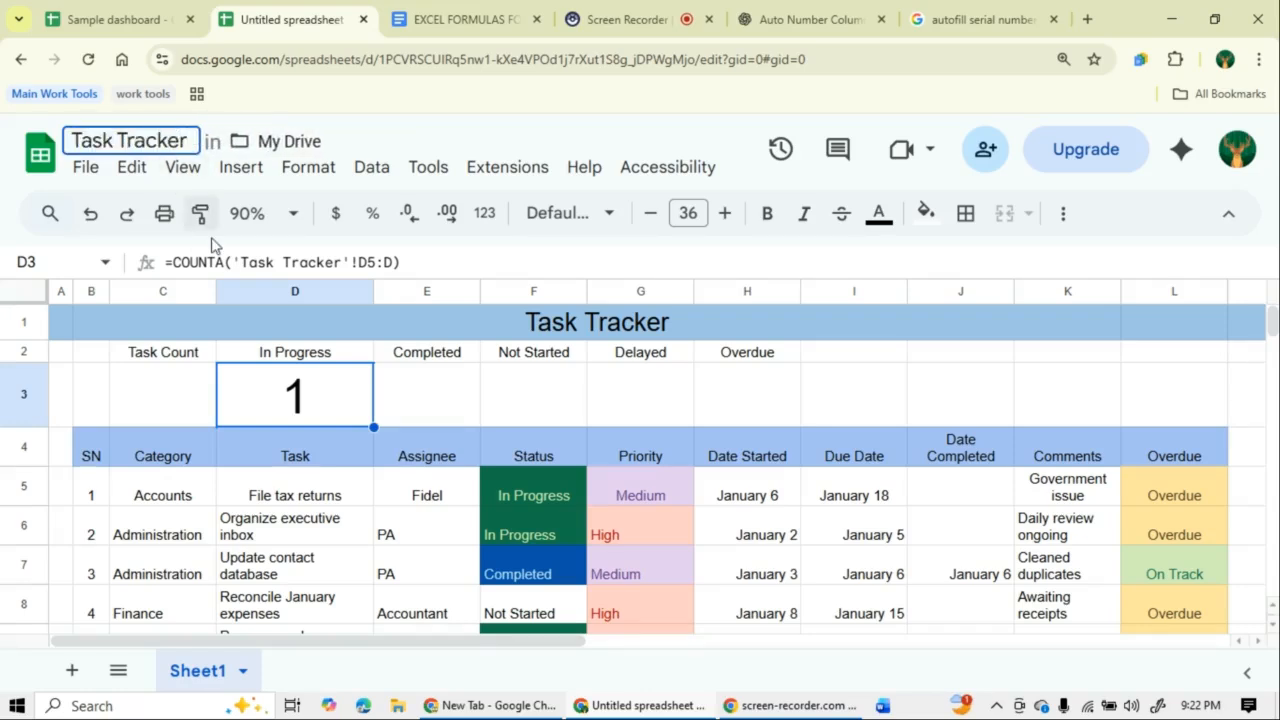
key("Return")
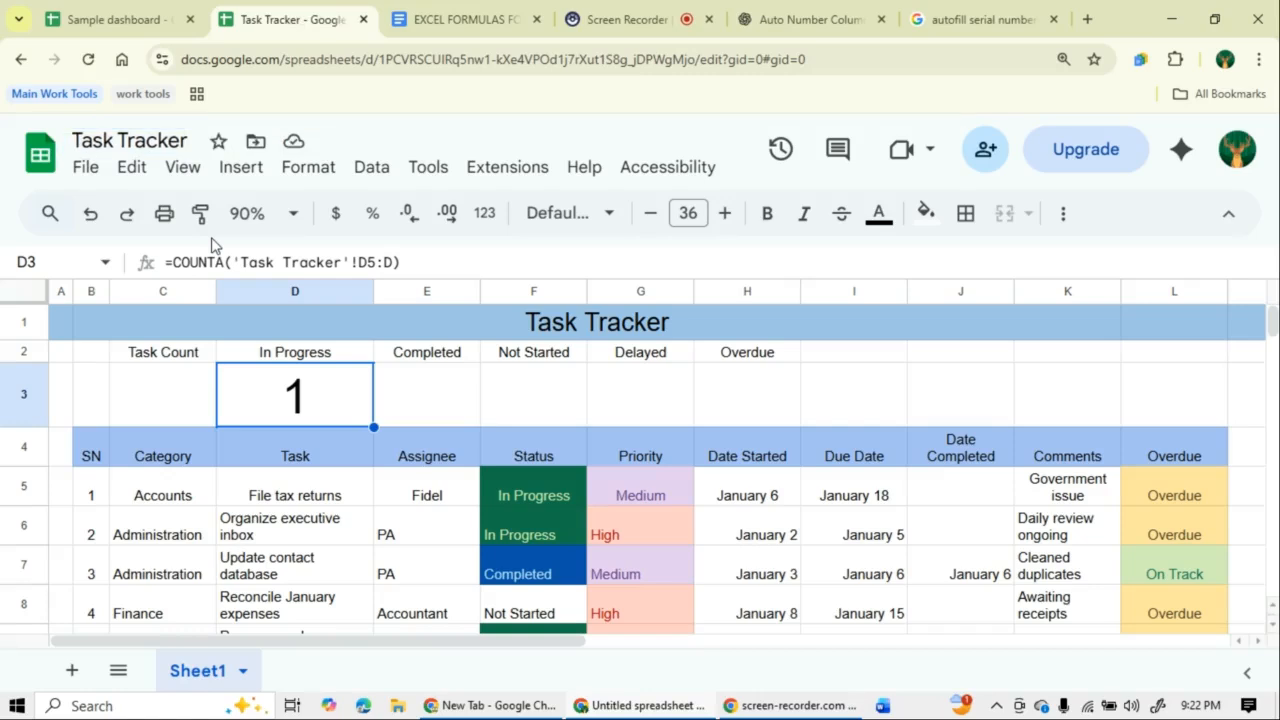
- Check the sheet name and range used in the COUNTA formula in D3
double_click(313, 384)
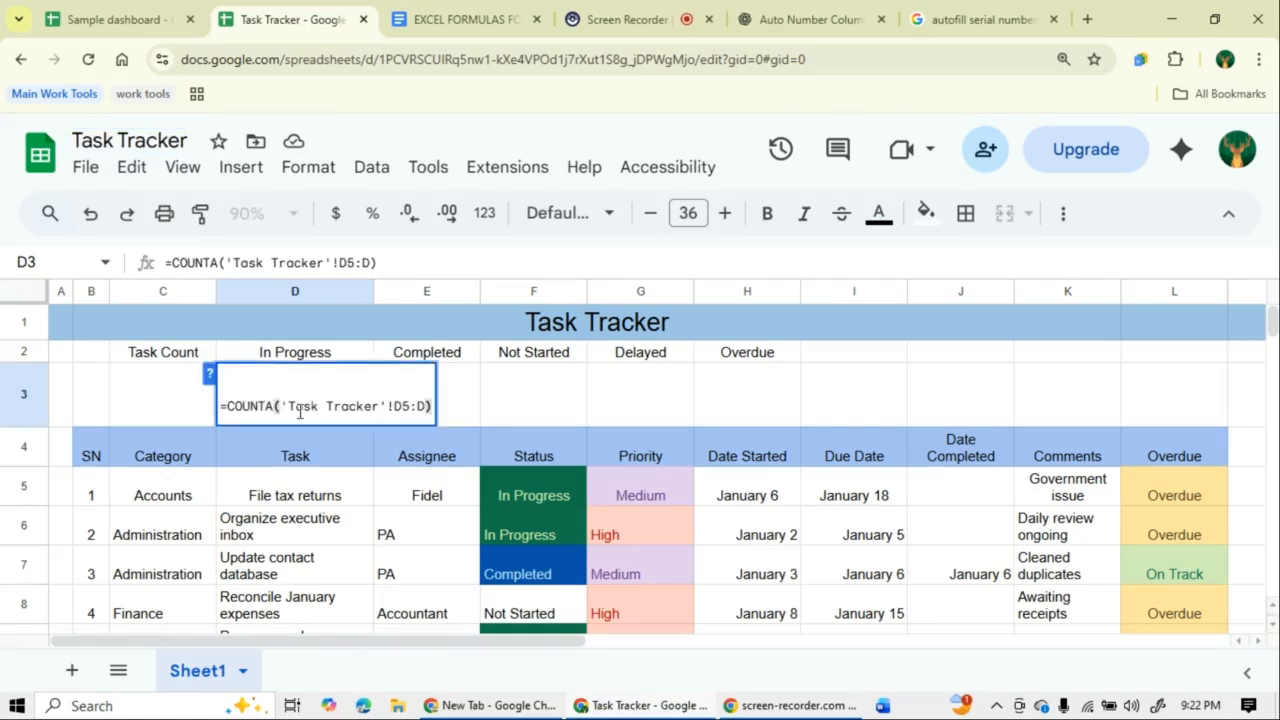
left_click(293, 408)
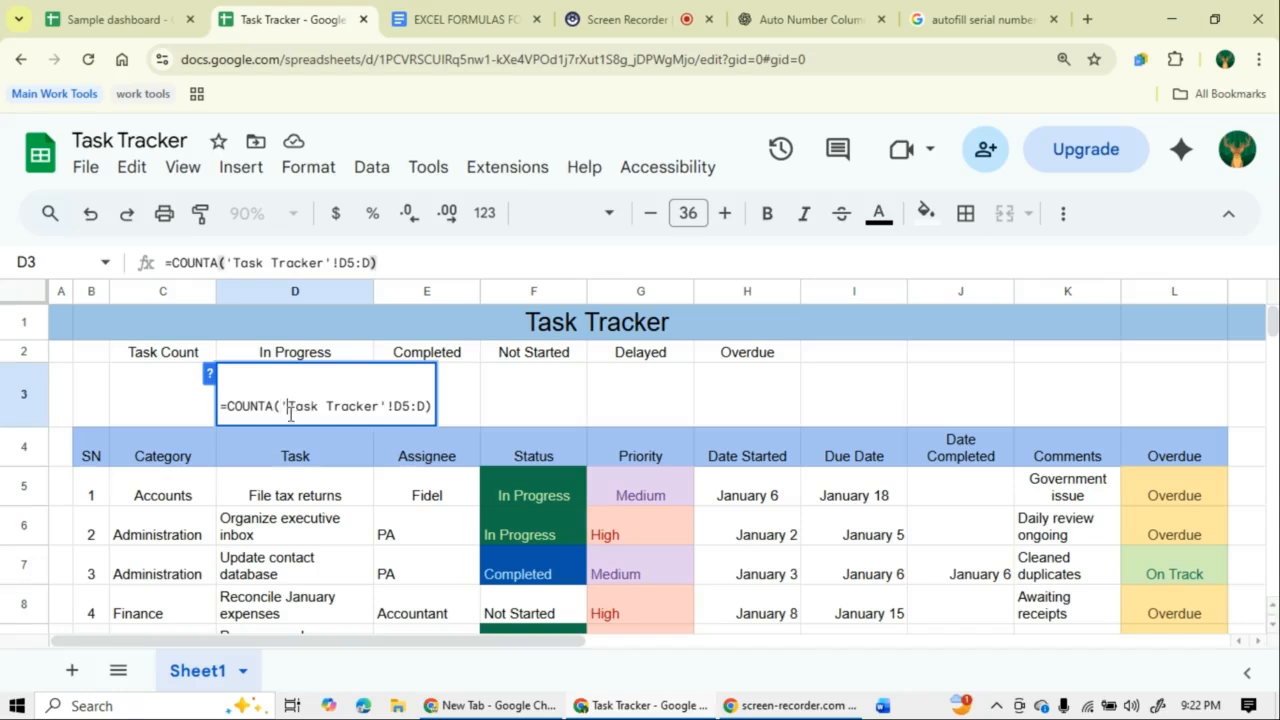
left_click(416, 407)
key("Return")
left_click(296, 405)
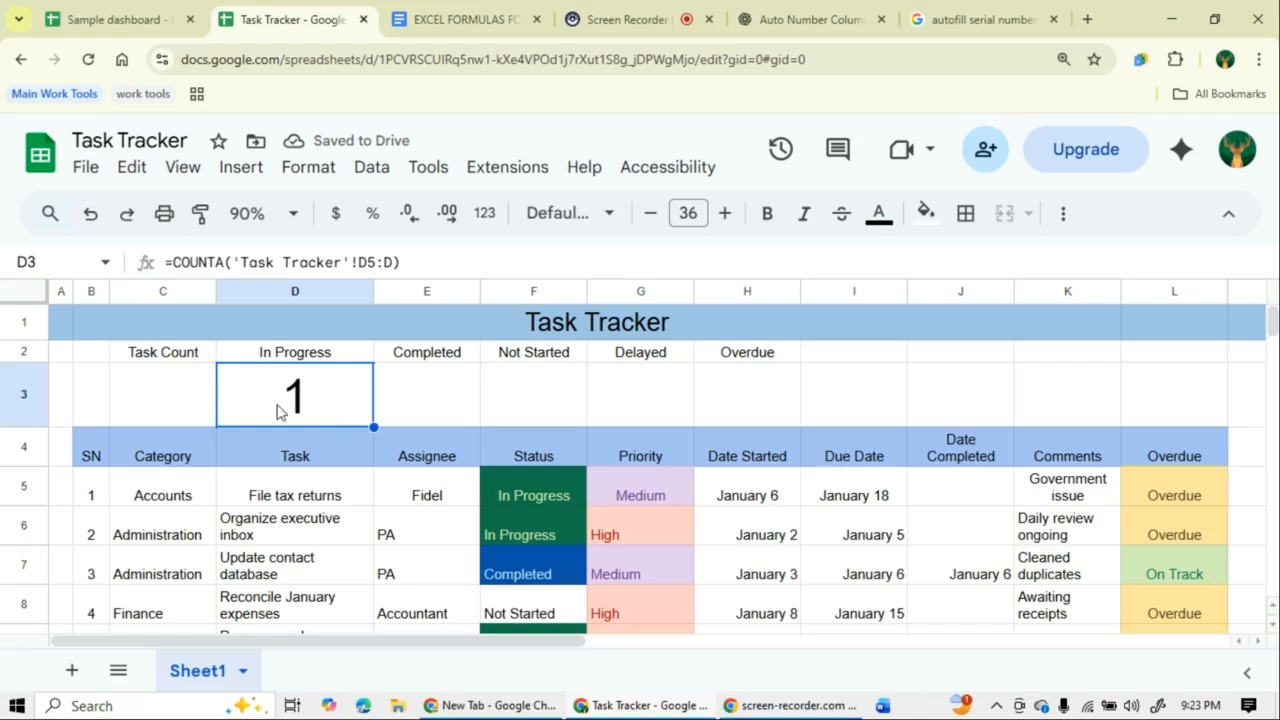
- Enter the formula =COUNTA('Task Tracker'!C5:C) in cell C3 under Task Count
left_click(174, 398)
double_click(167, 396)
type("=COUNTA('Task Tracker'!D6:D)")
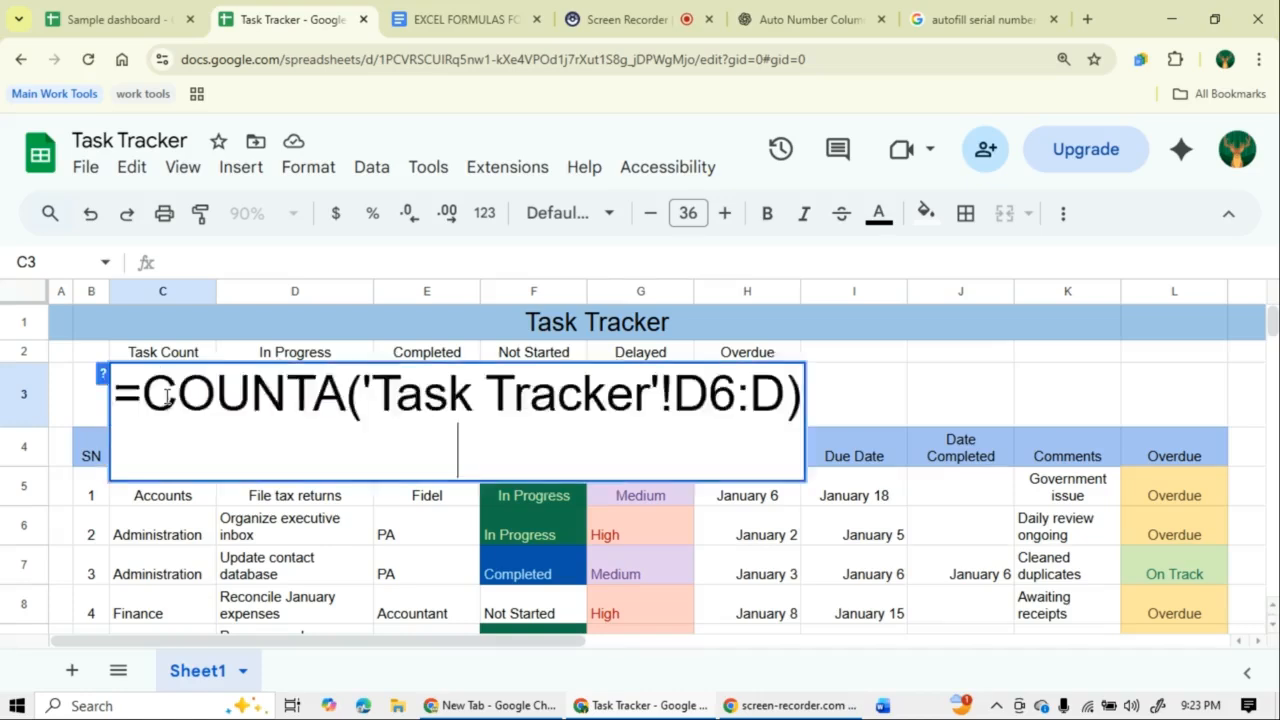
left_click(299, 405)
key("Delete")
key("BackSpace")
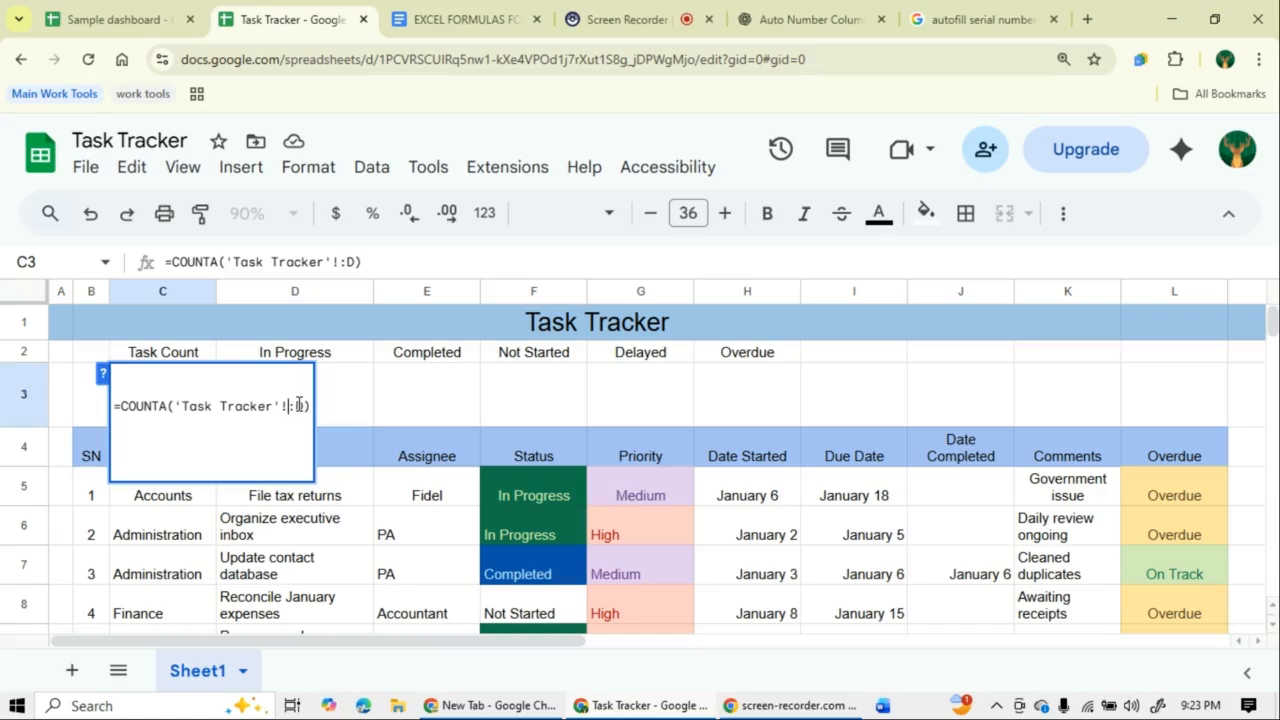
type("C5")
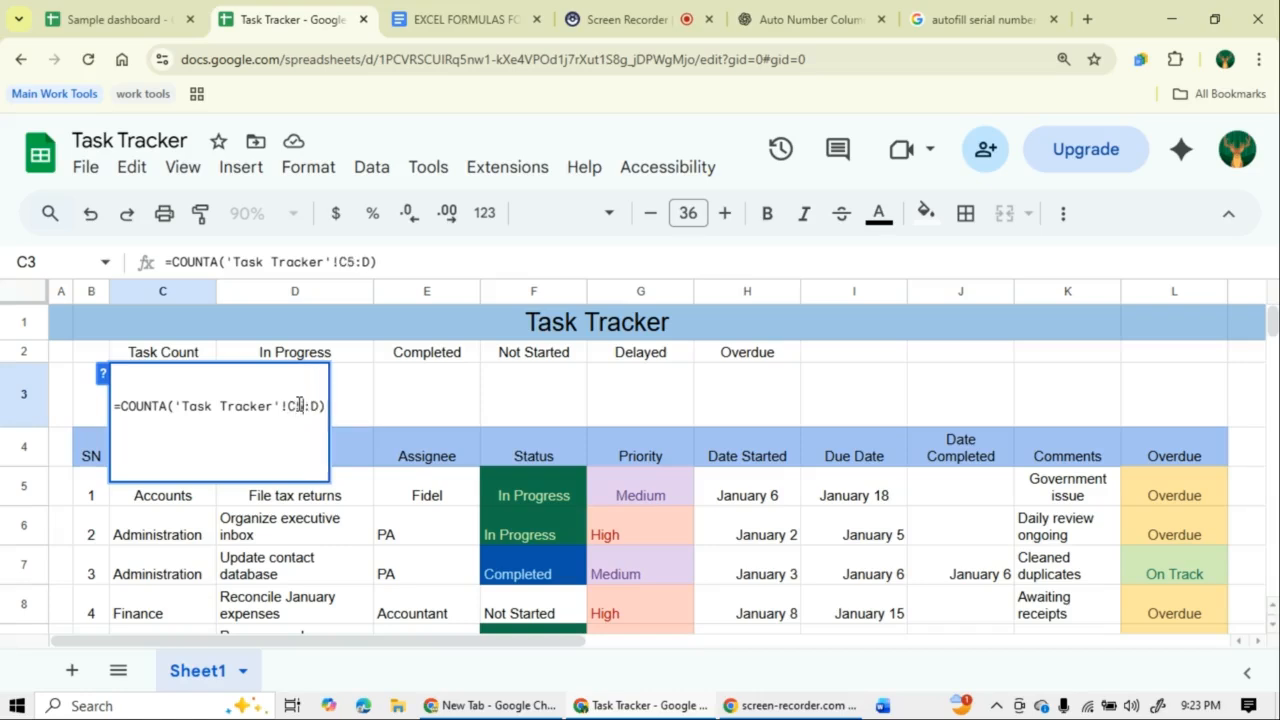
key("Delete")
type("C")
key("Right")
key("Right")
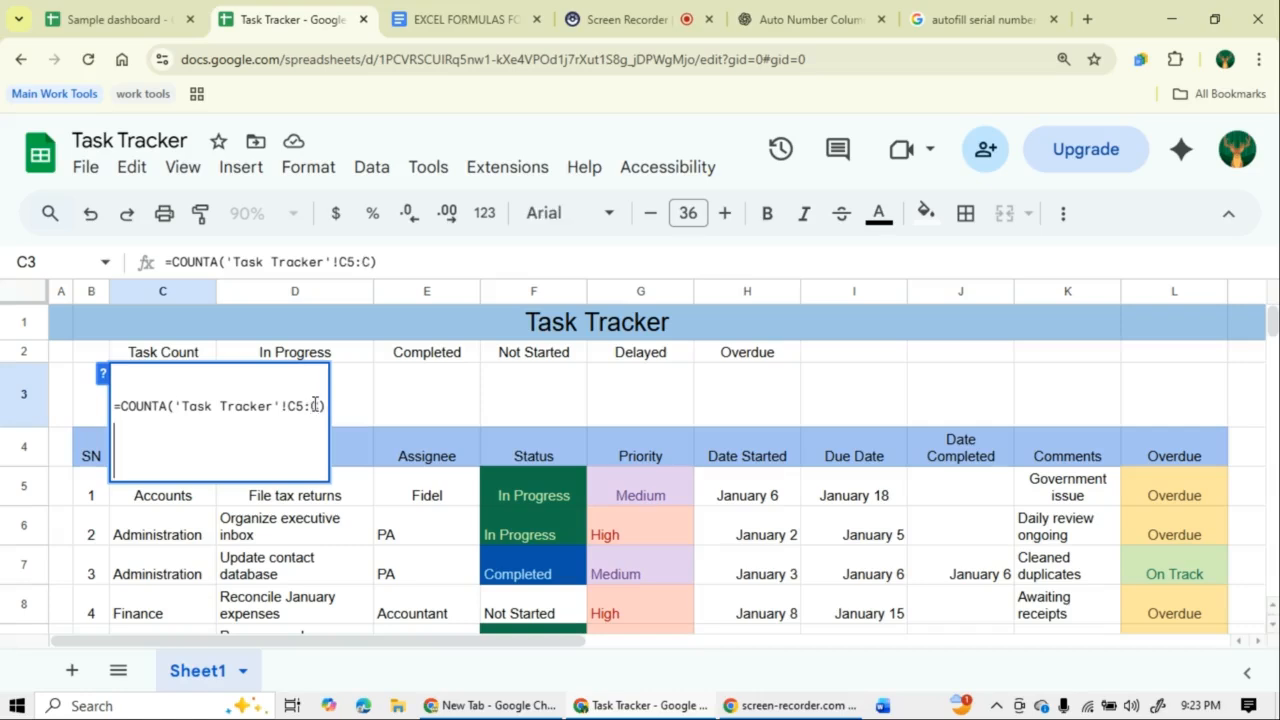
key("Return")
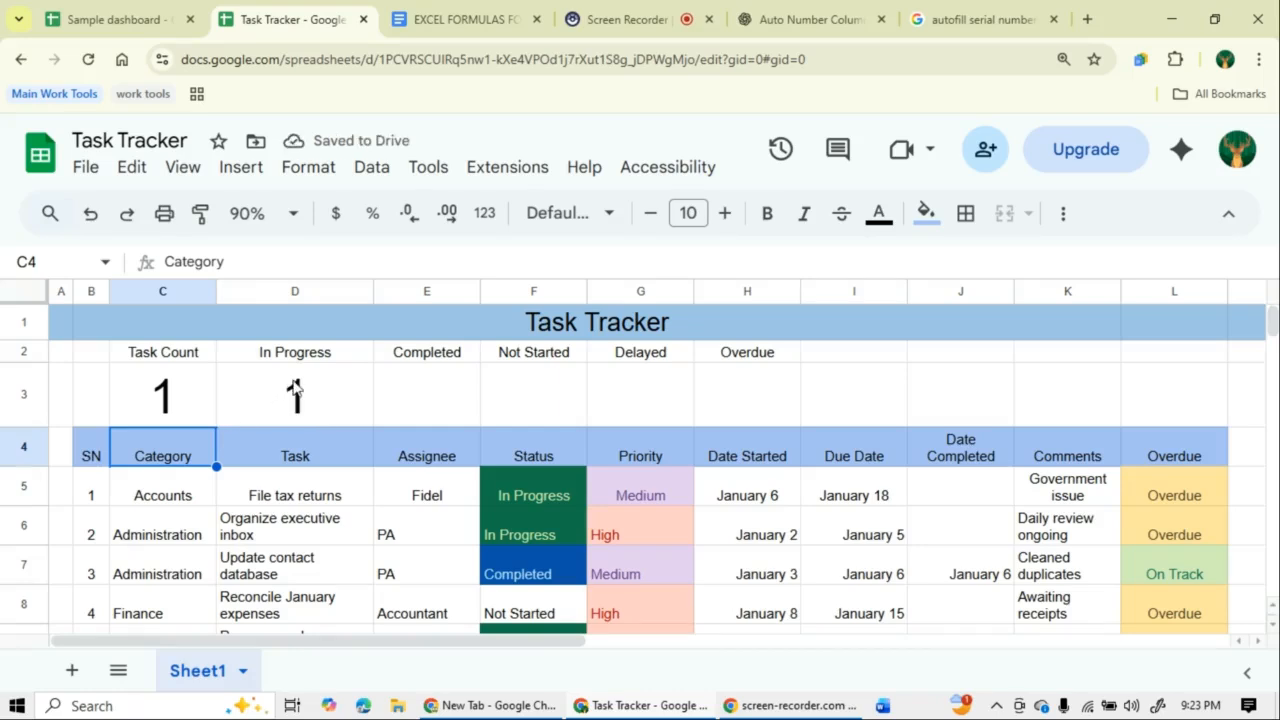
- Edit the COUNTA formula in C3 so its range starts at D5, and replace the range's ending column letter
left_click(163, 391)
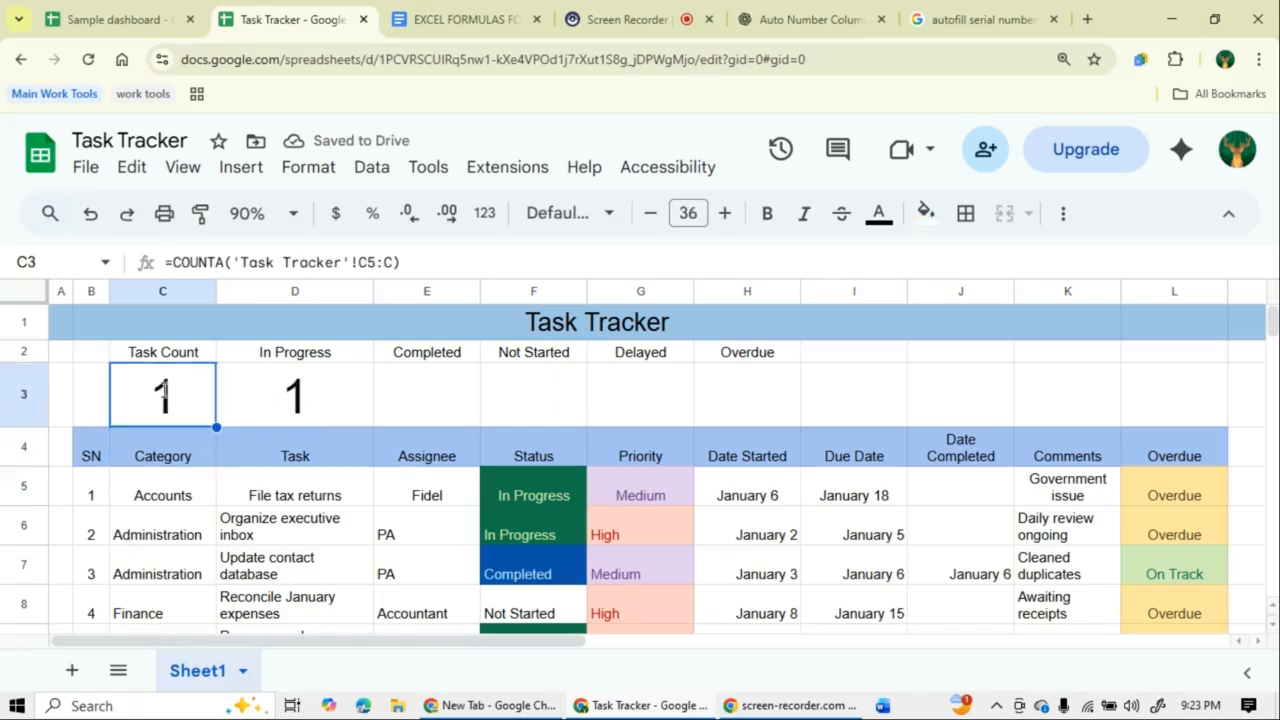
double_click(180, 378)
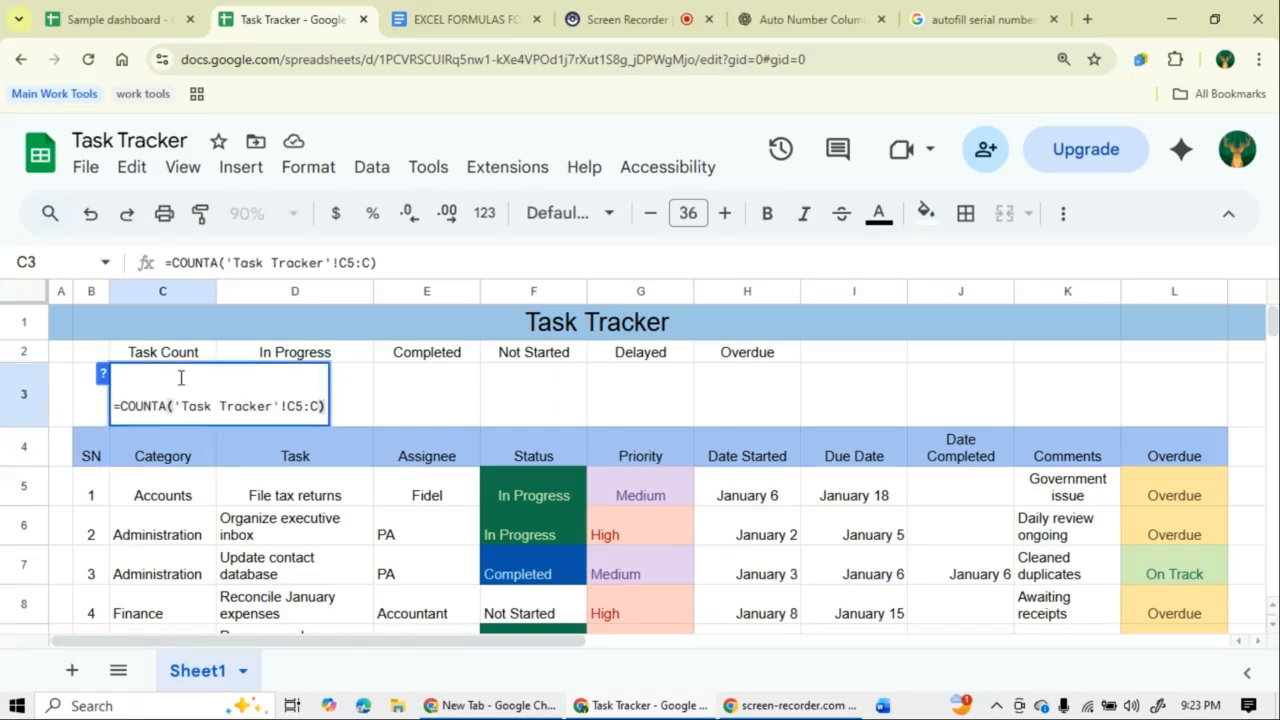
left_click(297, 402)
key("Delete")
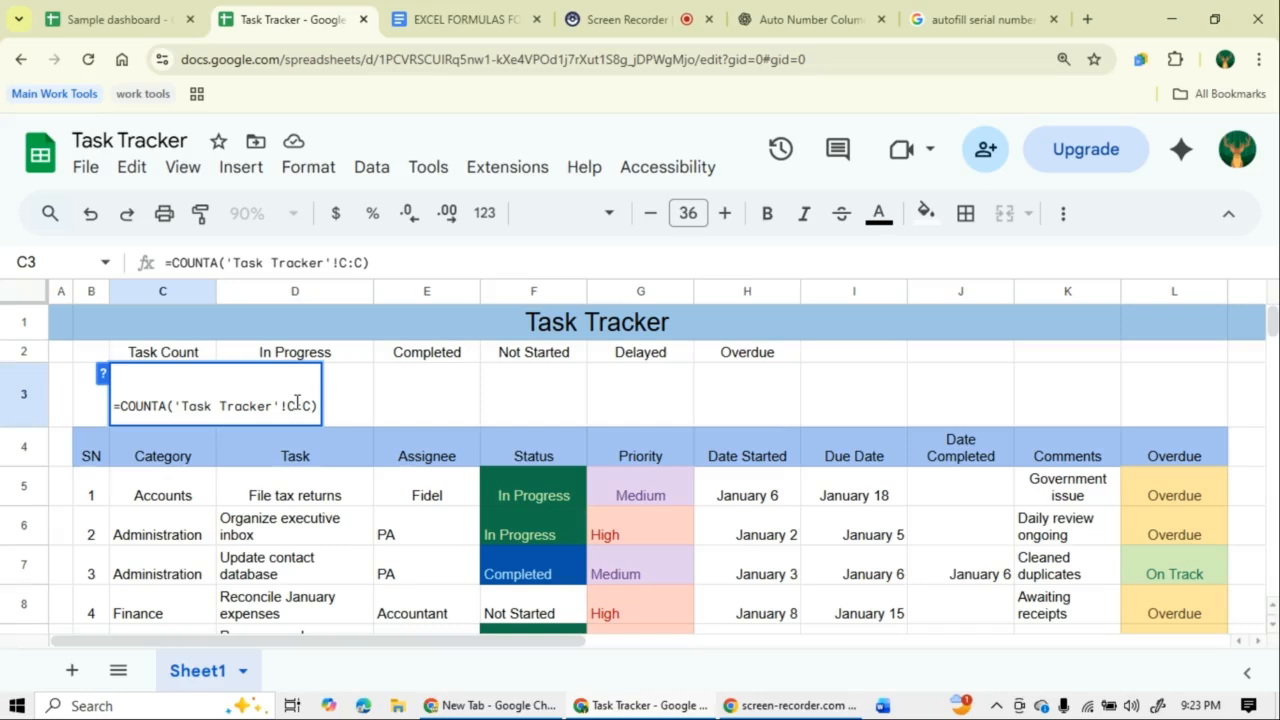
key("BackSpace")
type("D5")
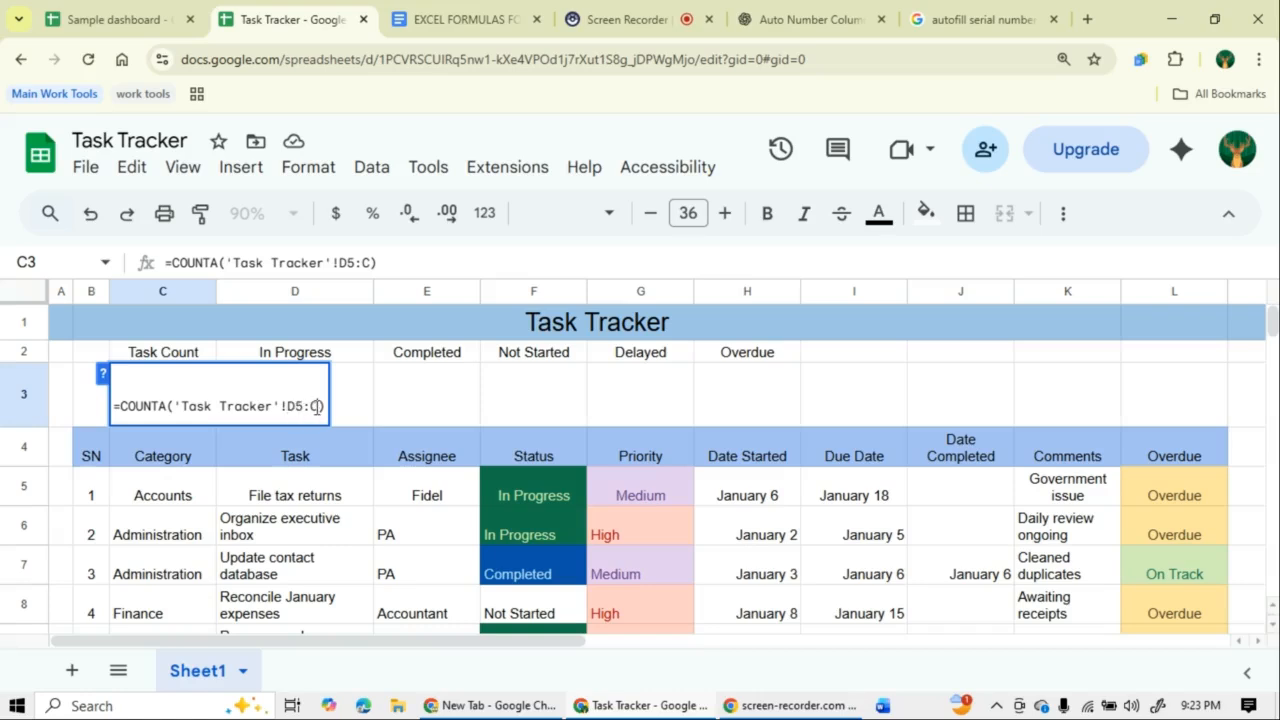
key("BackSpace")
key("Return")
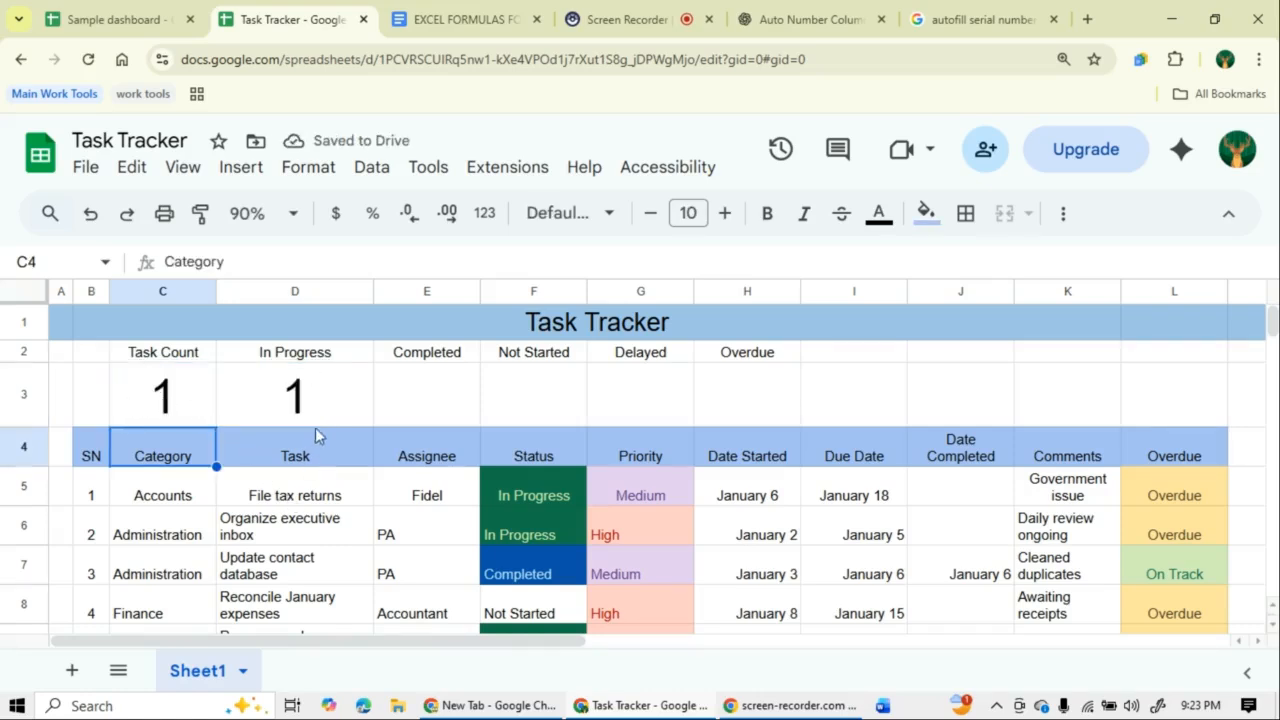
- Check the sheet name in D3's COUNTA formula and rename the Sheet1 sheet as Task Tracker
double_click(297, 398)
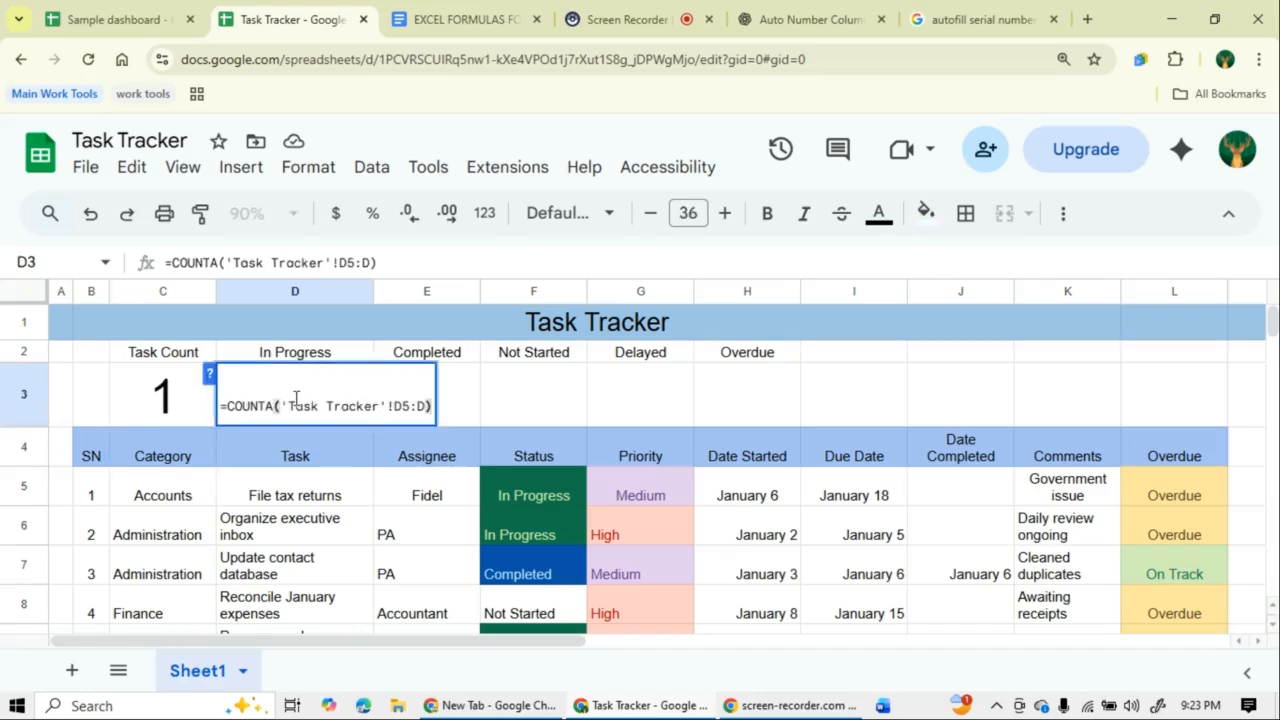
left_click(352, 402)
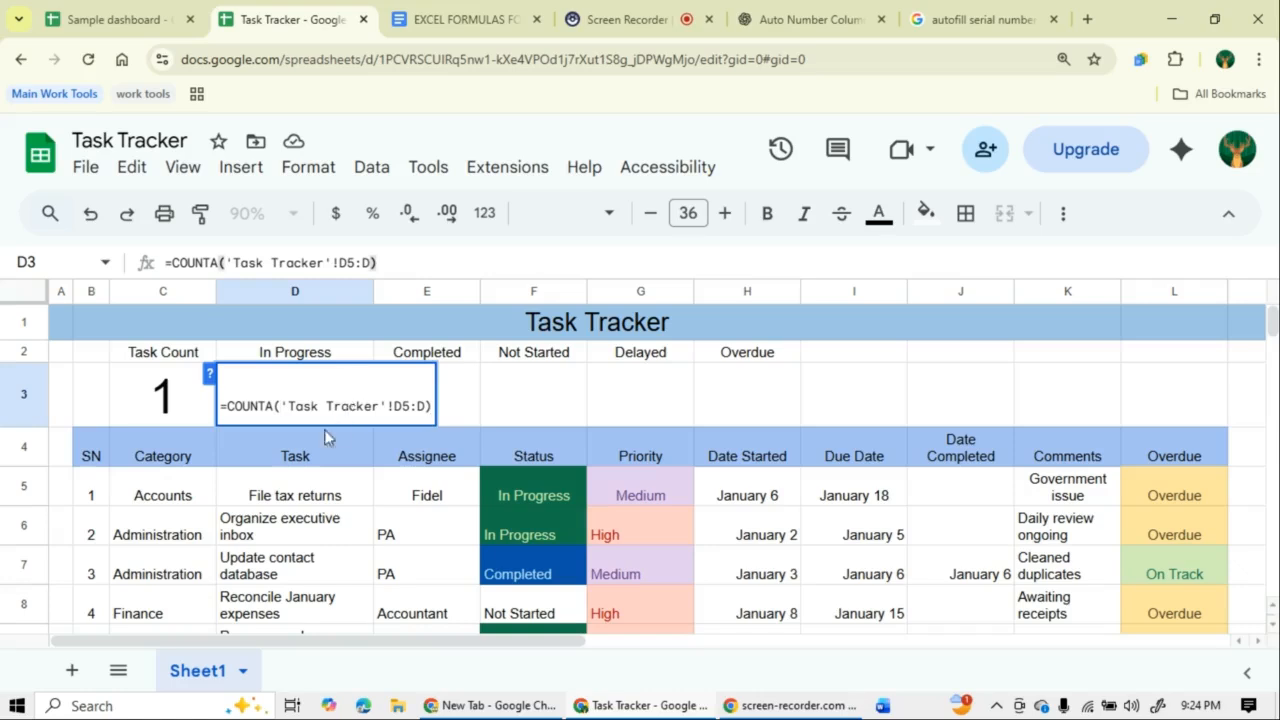
right_click(233, 677)
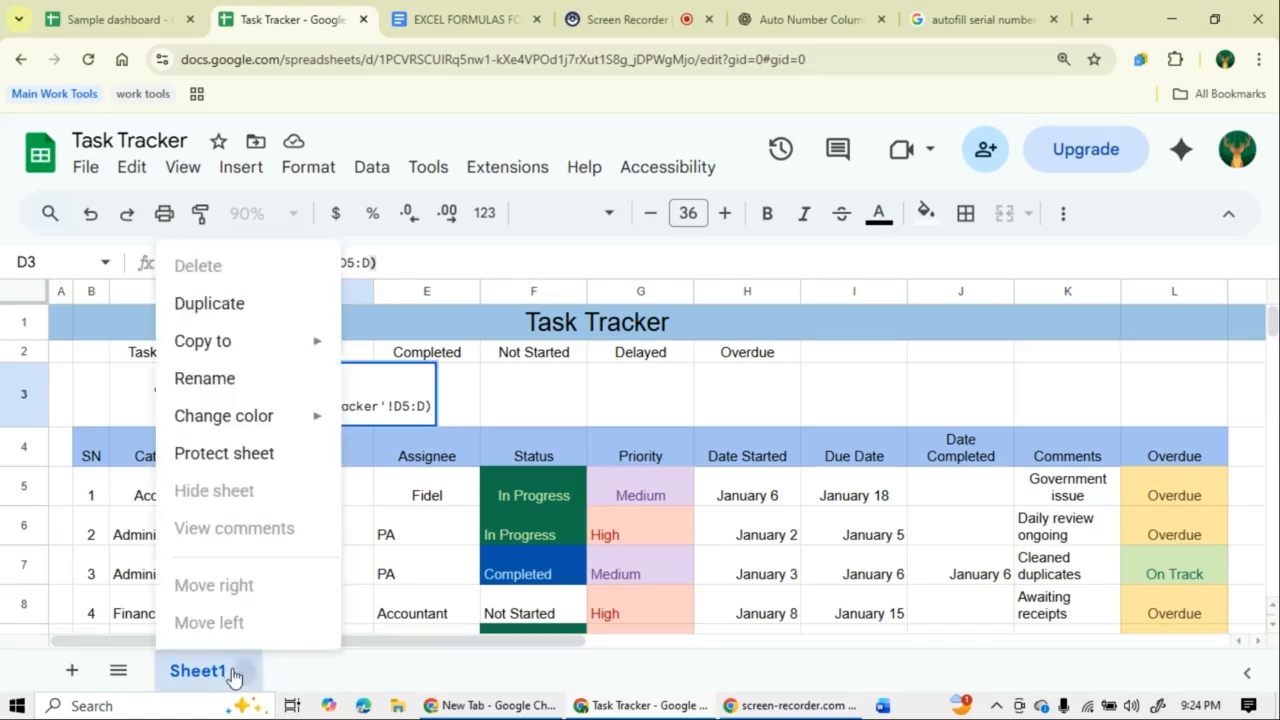
left_click(262, 388)
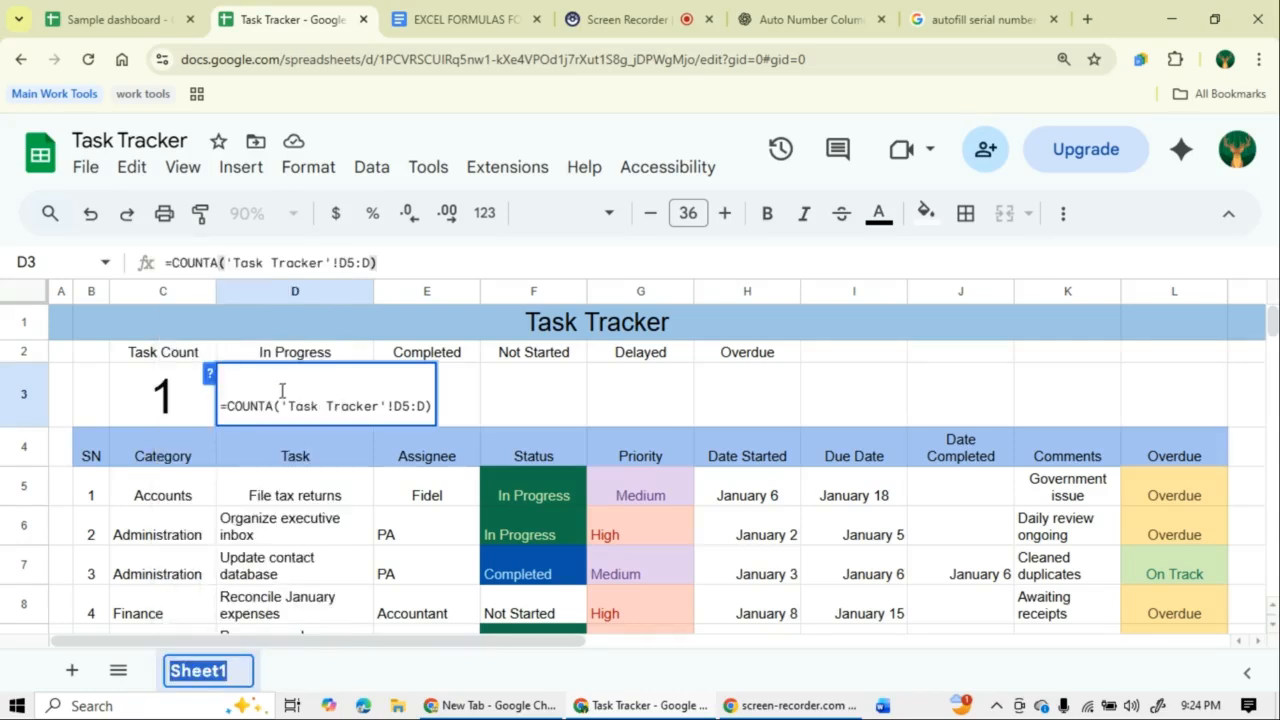
type("Tas")
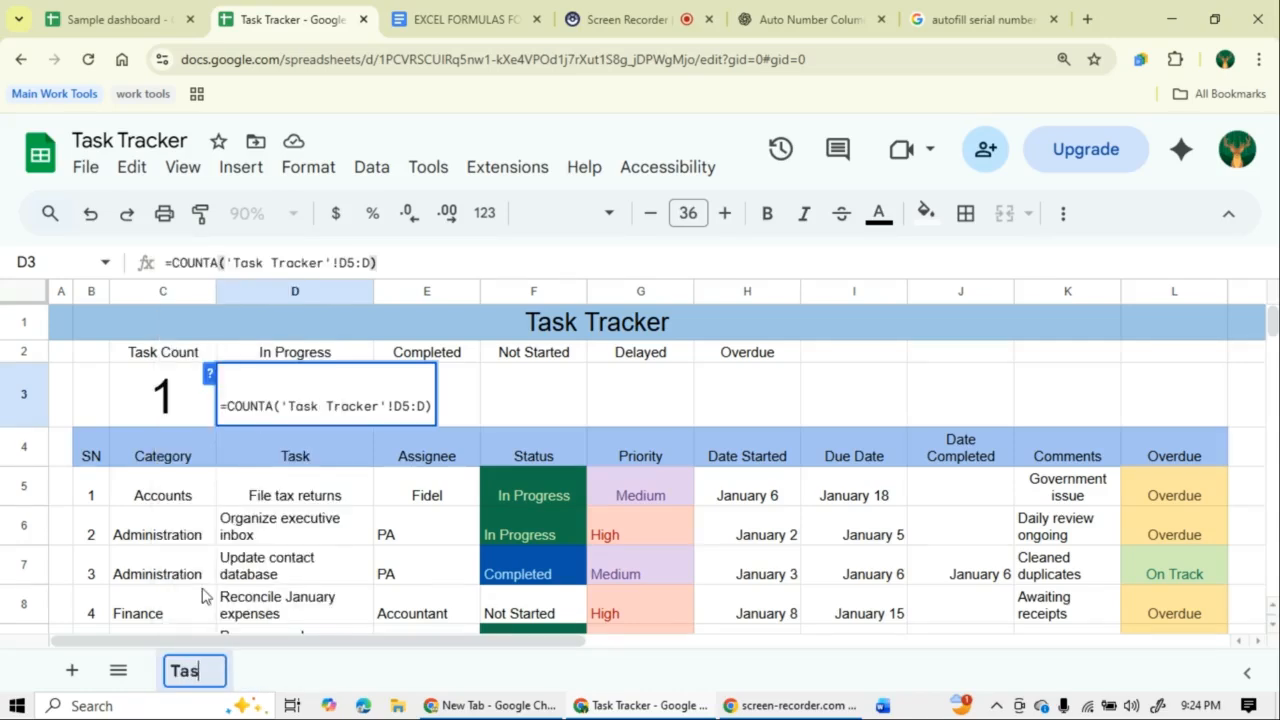
type("k Traker")
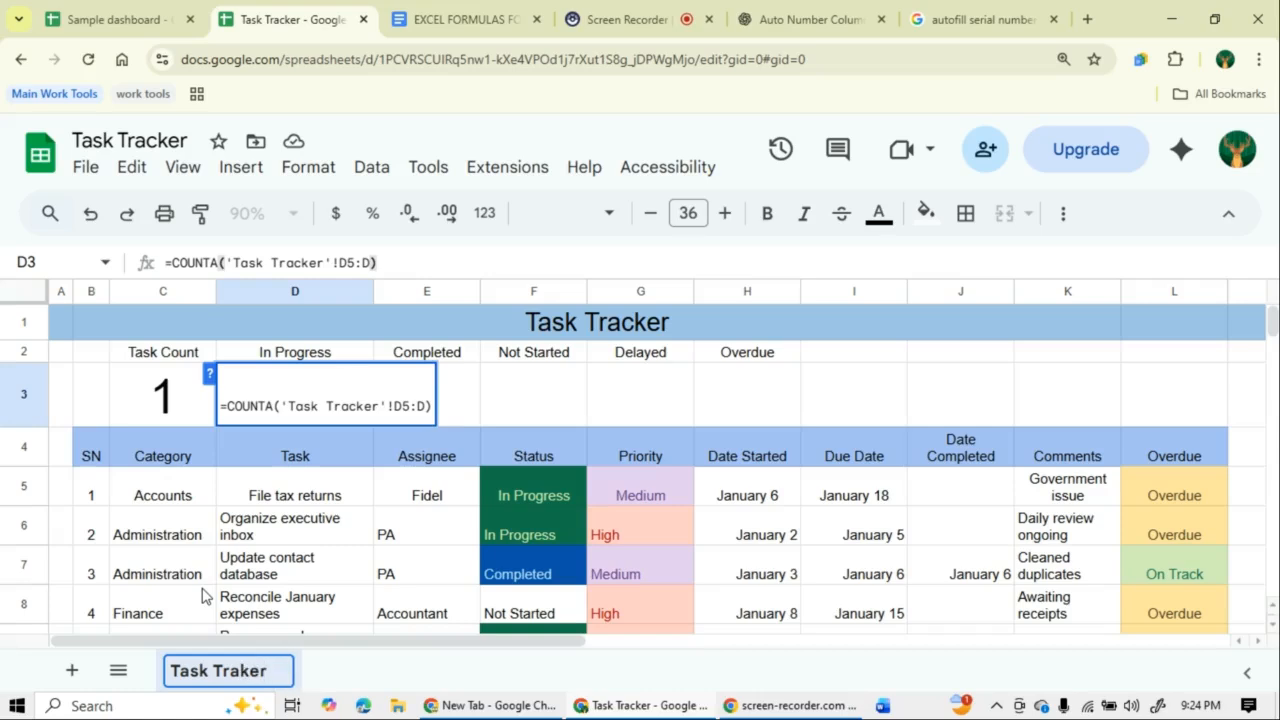
key("BackSpace")
key("BackSpace")
key("BackSpace")
type("cker")
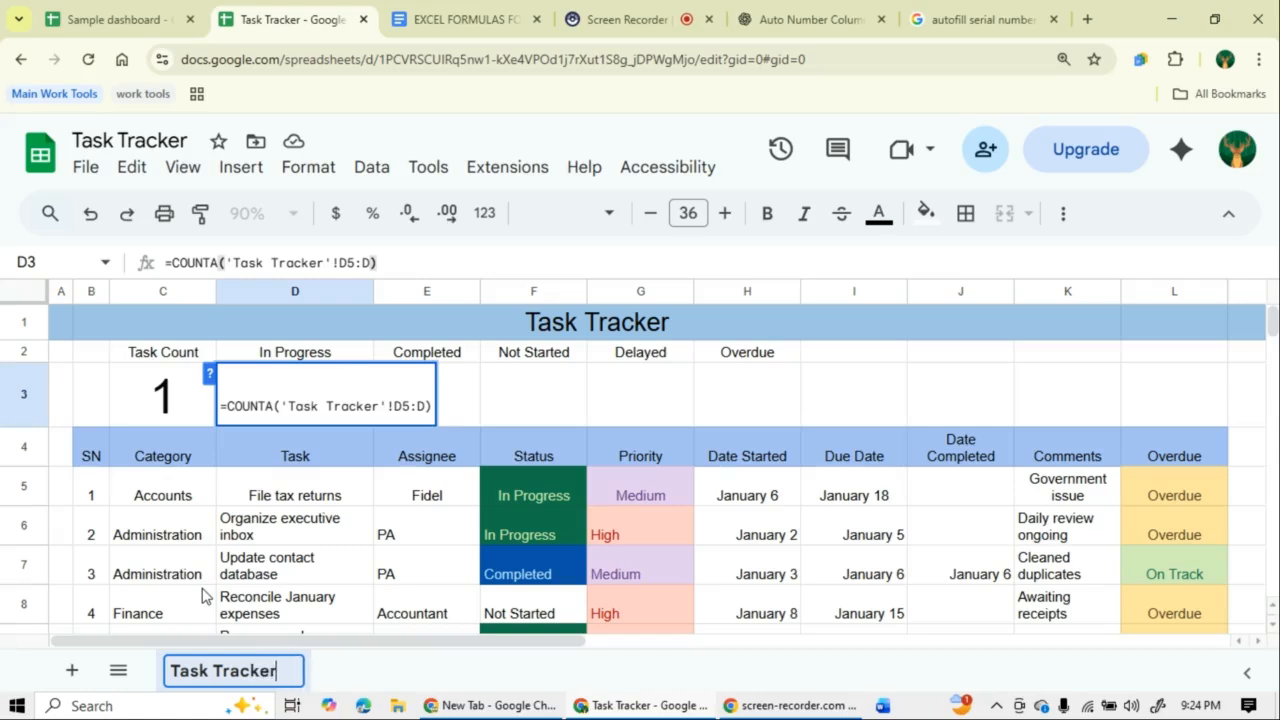
key("Return")
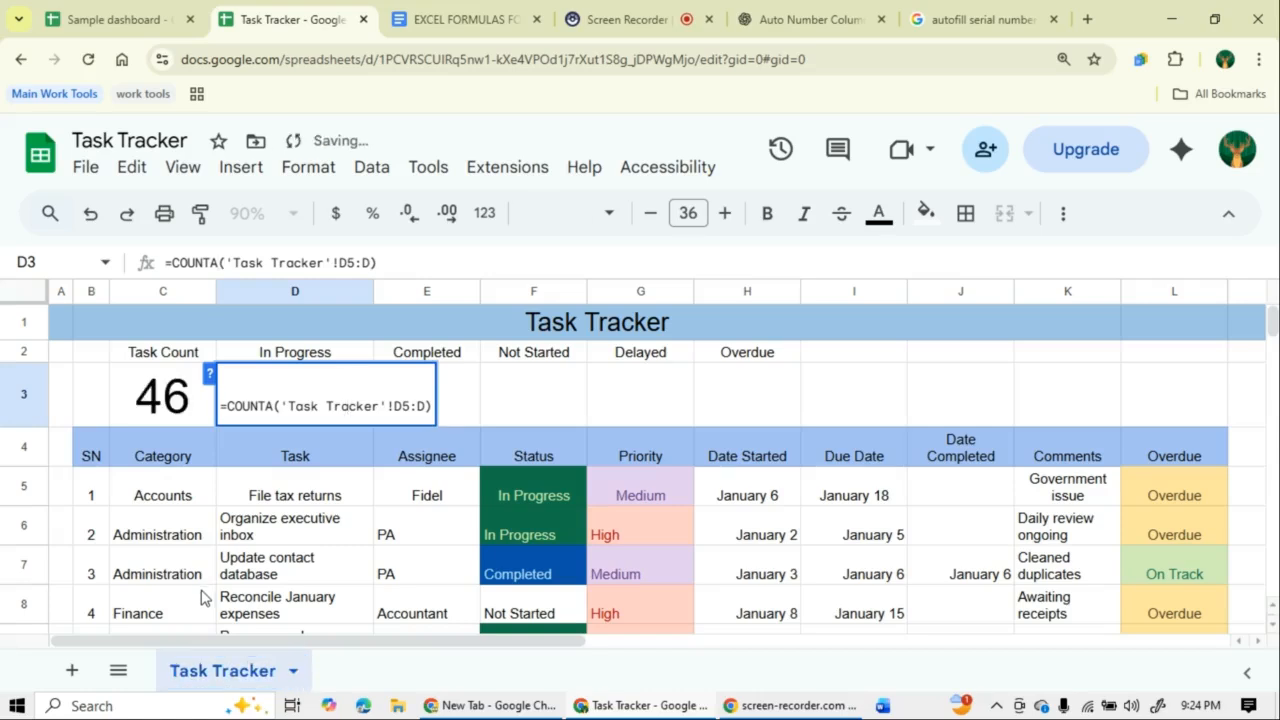
left_click(490, 408)
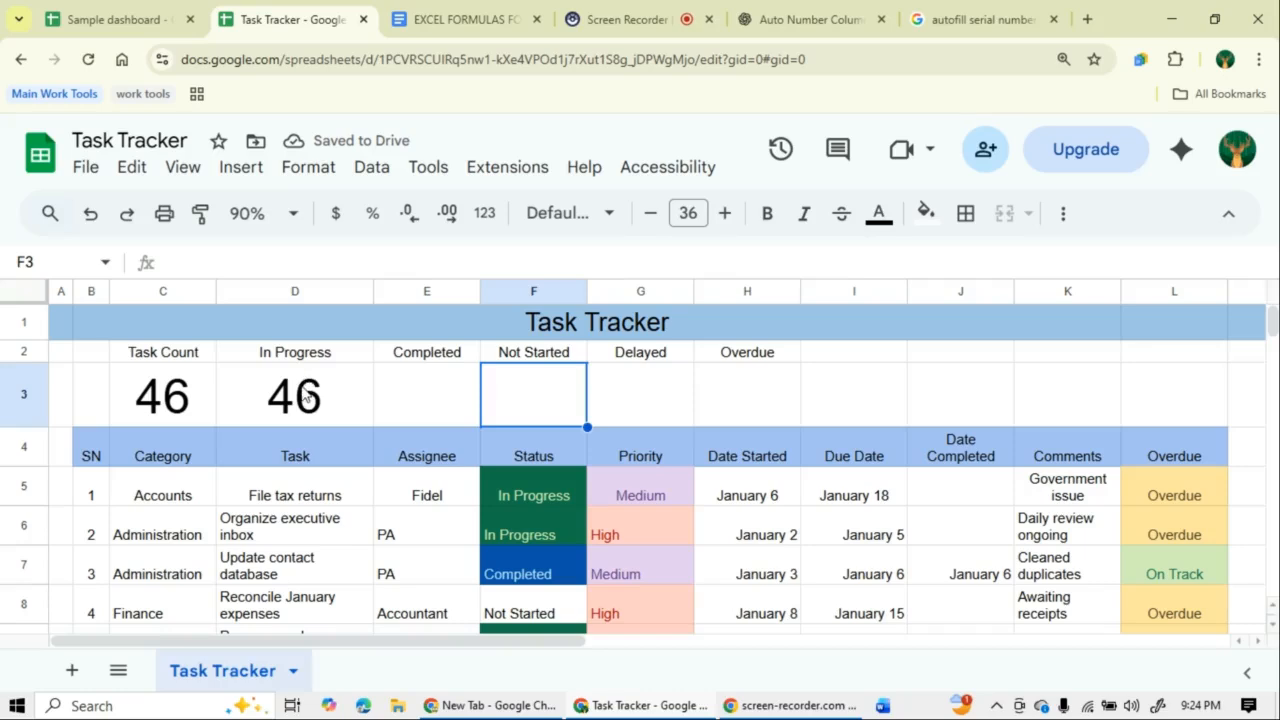
- Clear the COUNTA formula from cell D3 under In Progress
left_click(307, 398)
triple_click(310, 400)
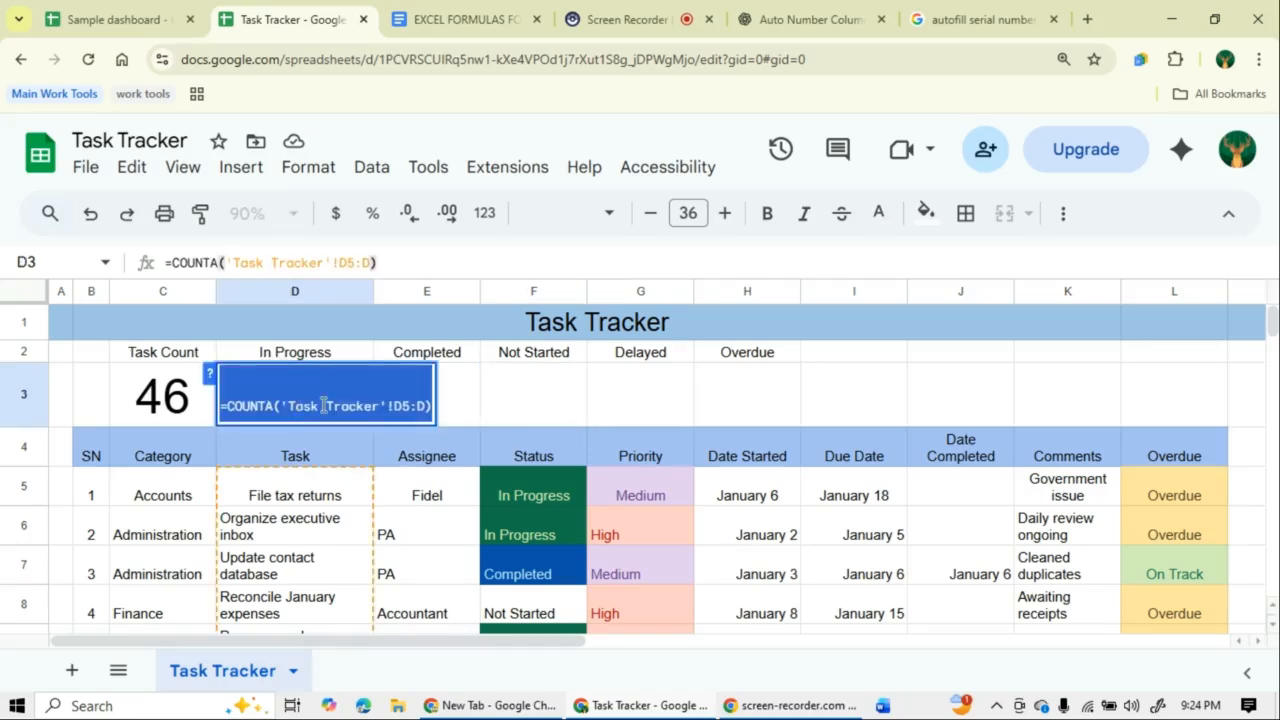
left_click(340, 408)
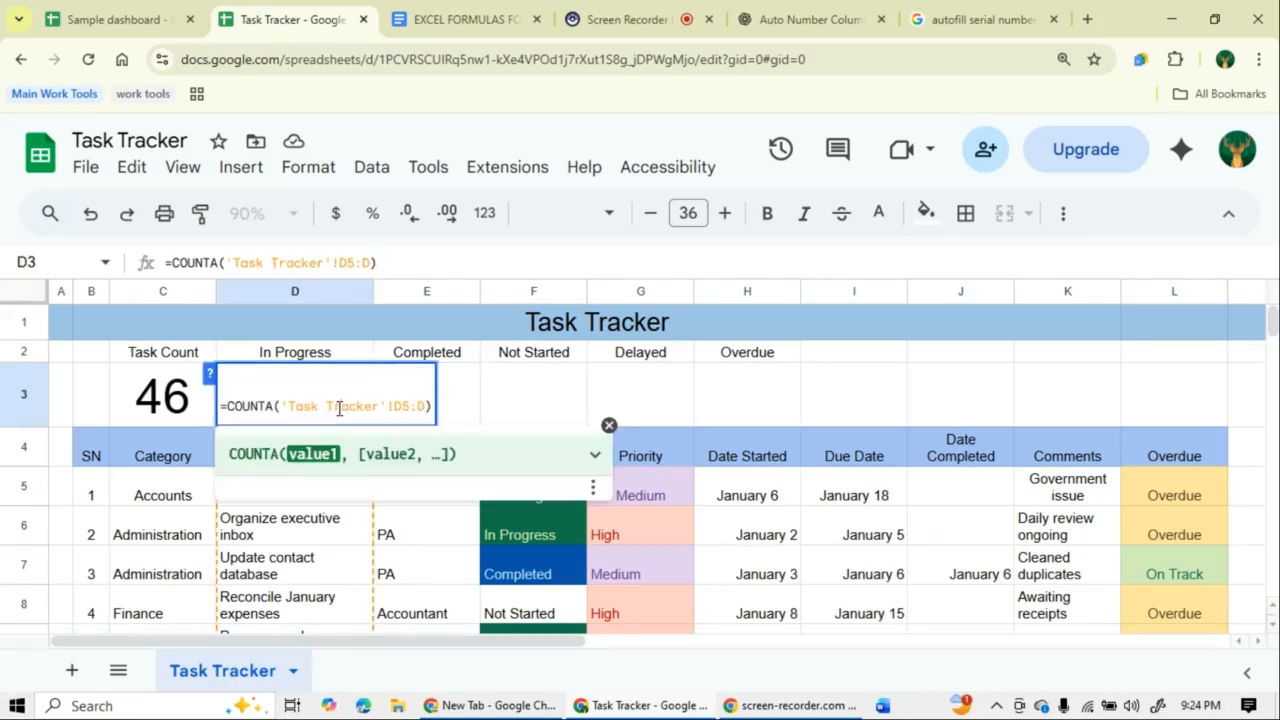
triple_click(340, 408)
key("BackSpace")
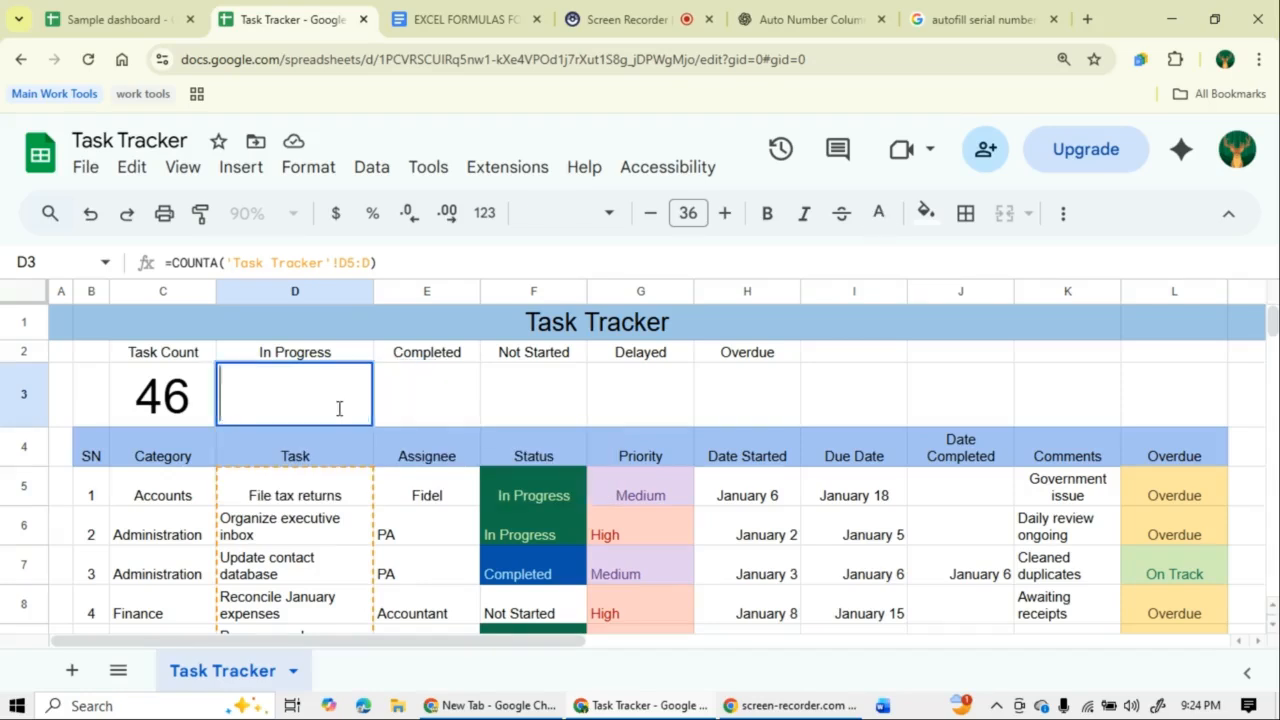
key("Tab")
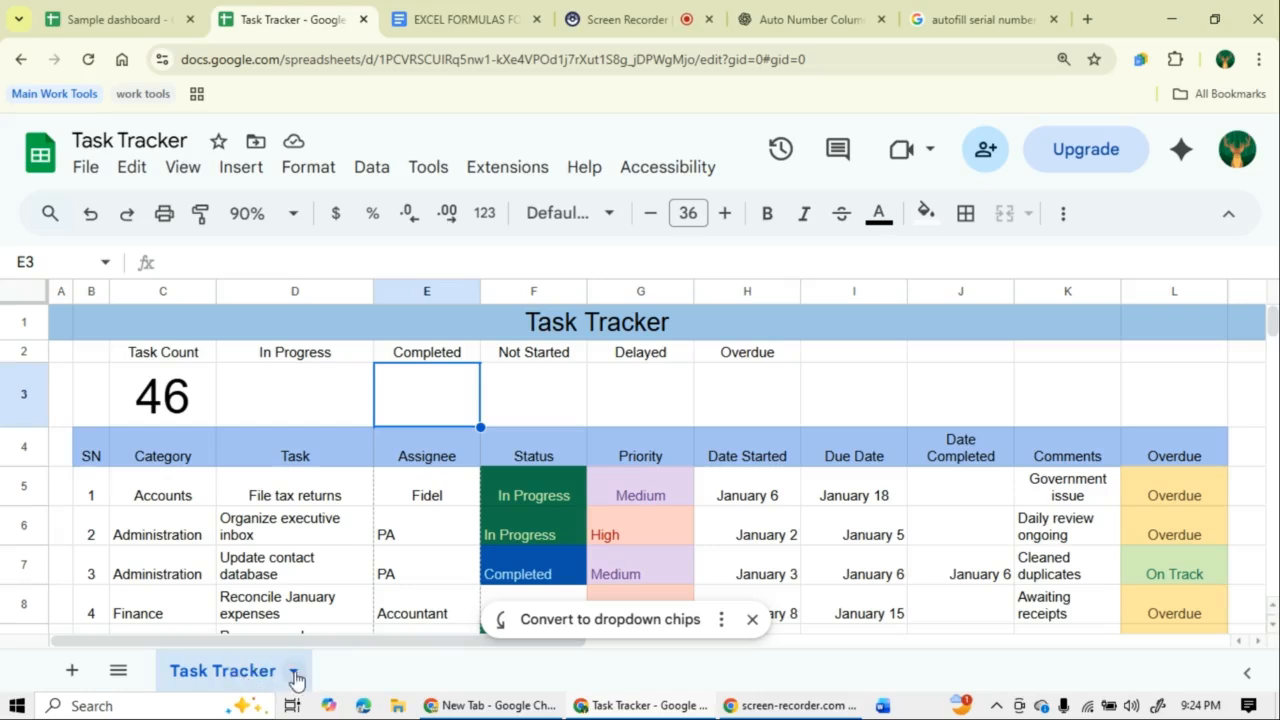
- Check the sheet reference in C3's COUNTA formula and rename the sheet as Sheet A
double_click(157, 386)
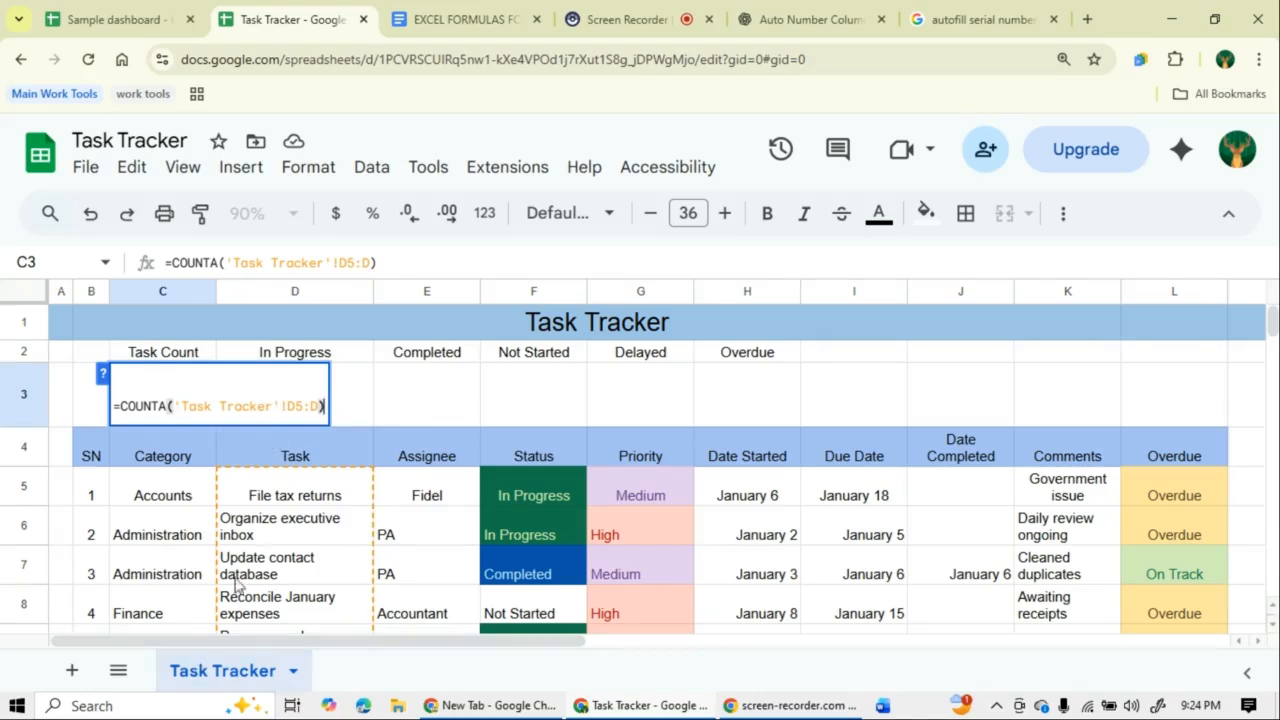
left_click(290, 678)
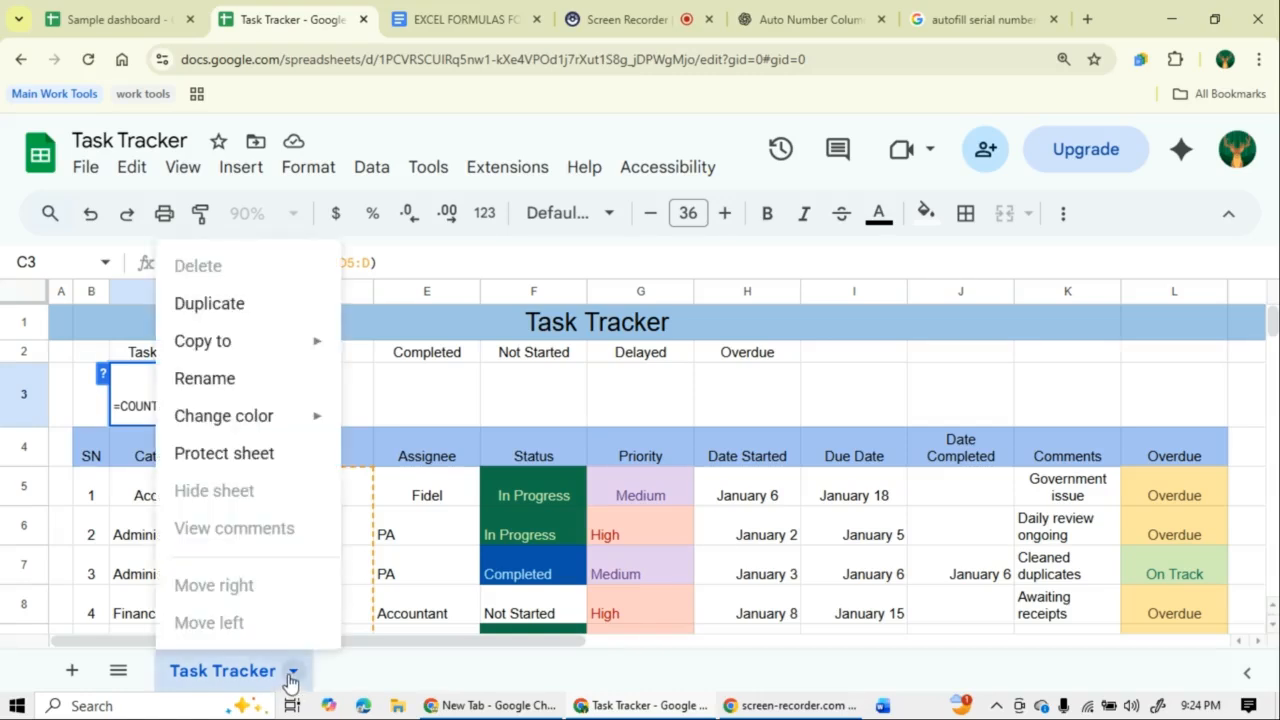
left_click(250, 380)
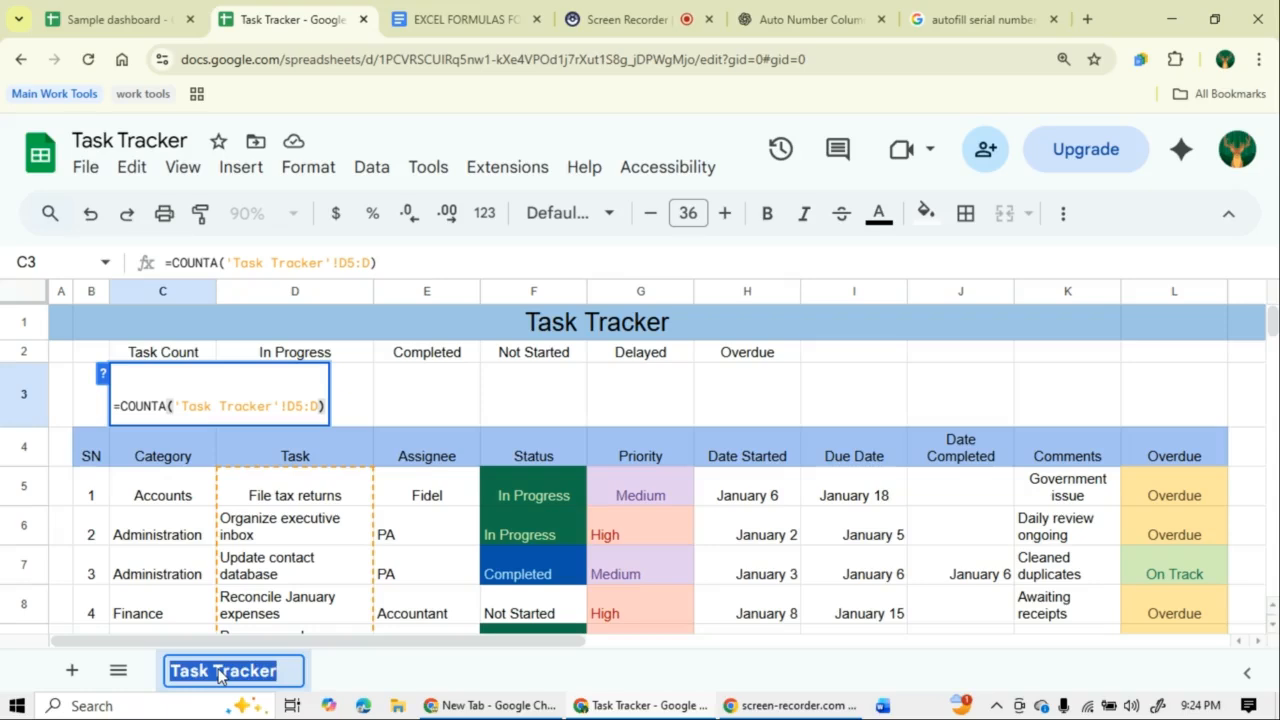
type("Sheet A")
key("Return")
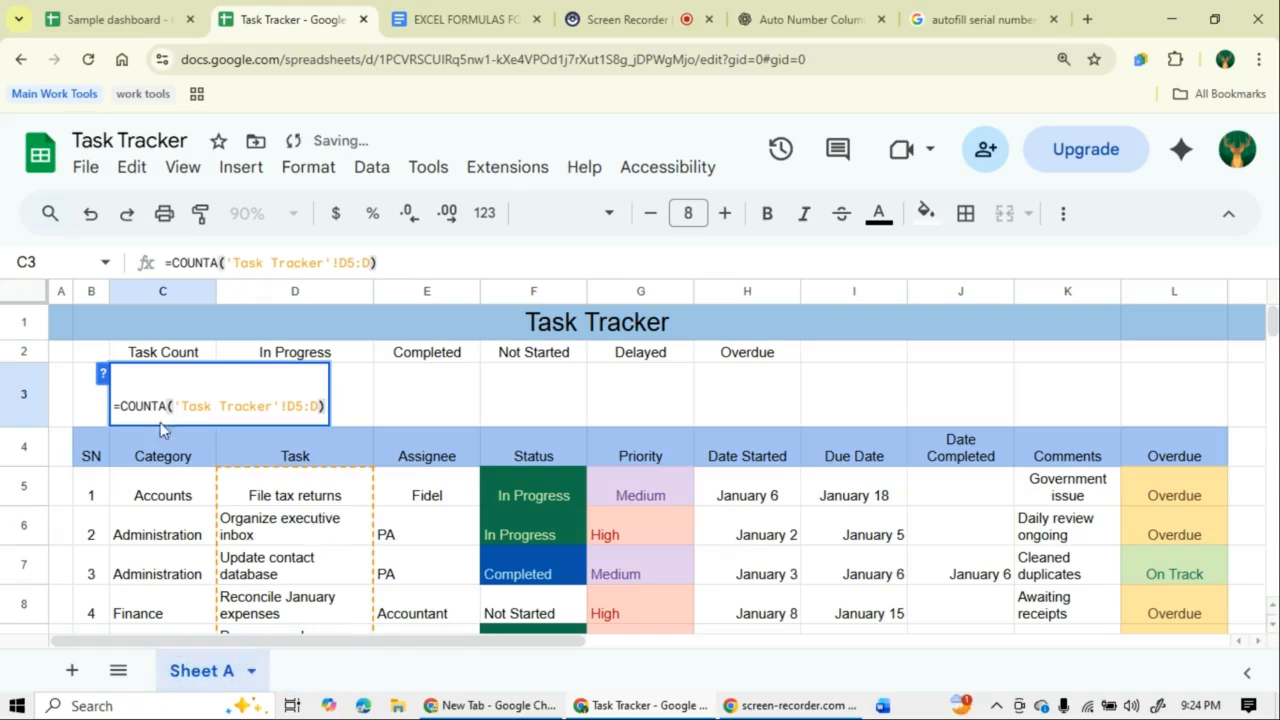
left_click(177, 500)
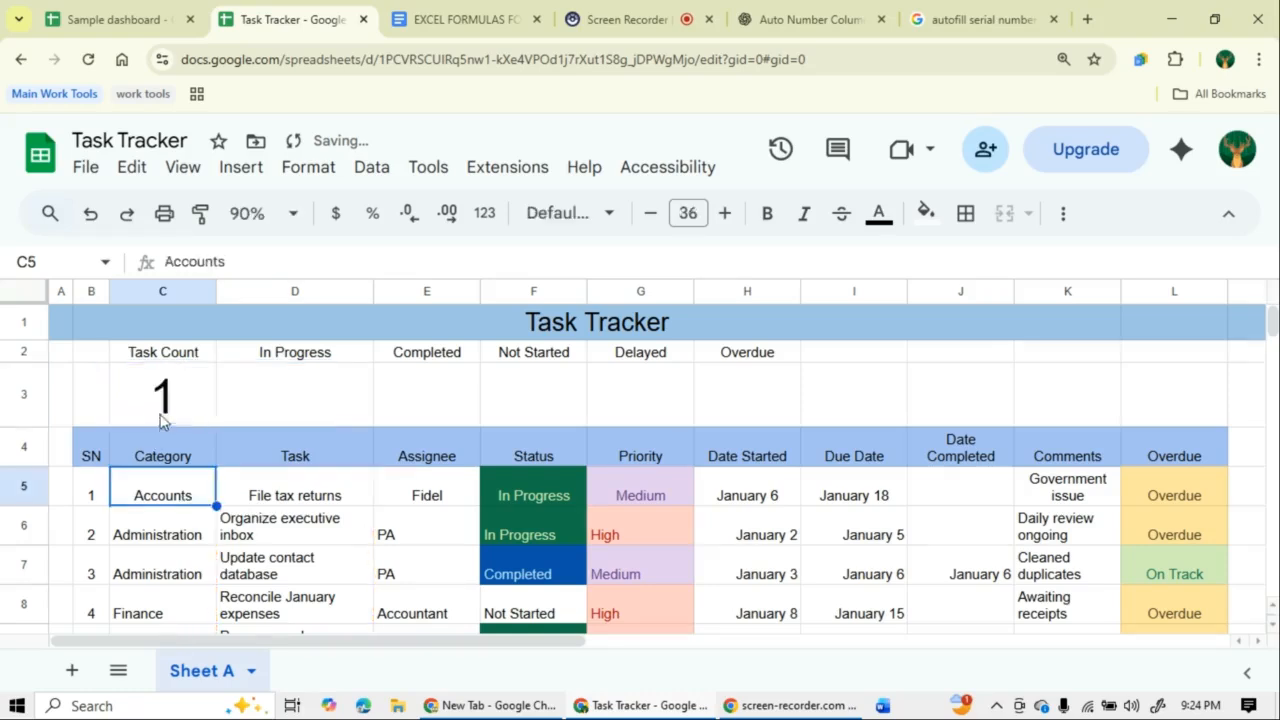
- Replace the sheet name in C3's COUNTA formula with Sheet A, giving =COUNTA('Sheet A'!D5:D)
double_click(190, 403)
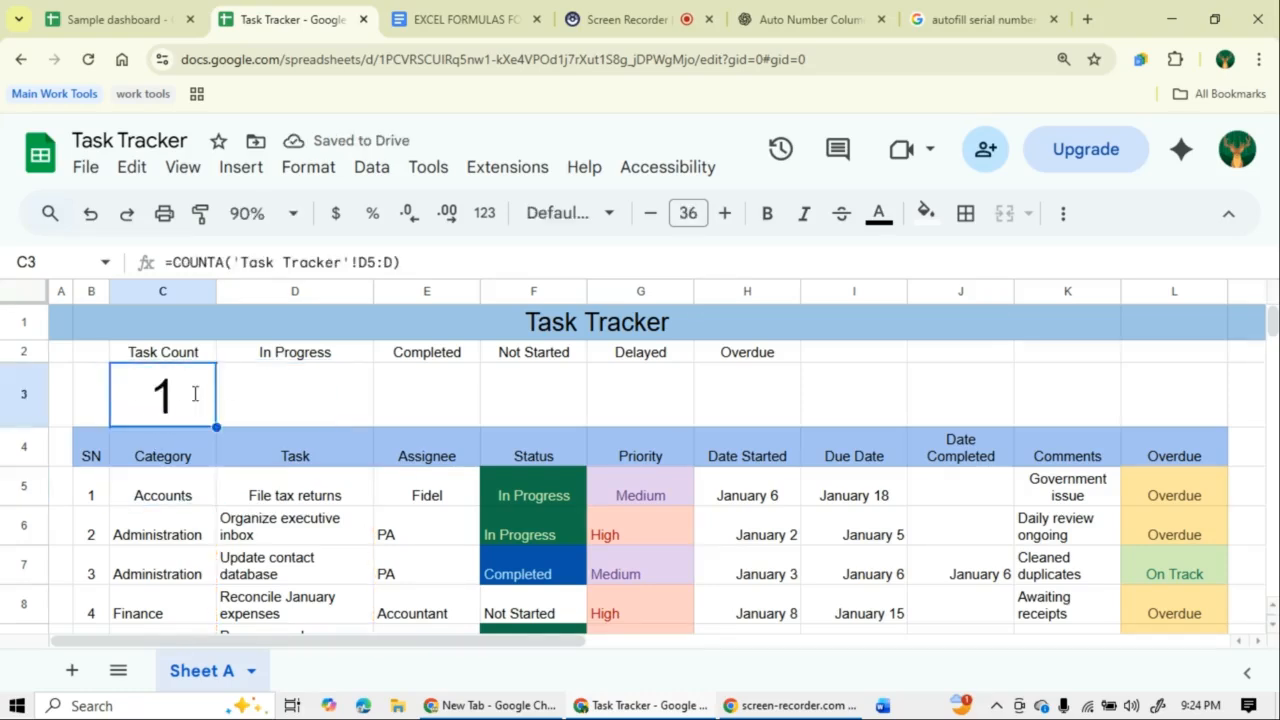
left_click_drag(183, 408, 273, 408)
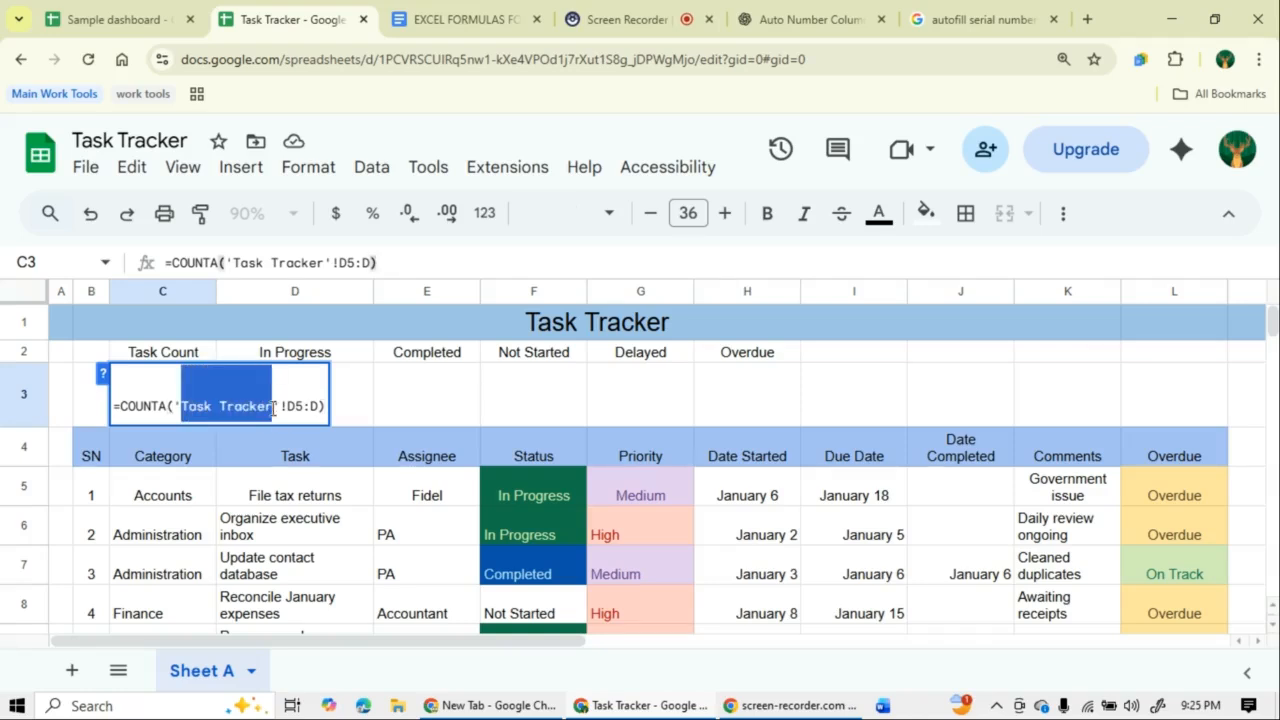
type("Sheet A")
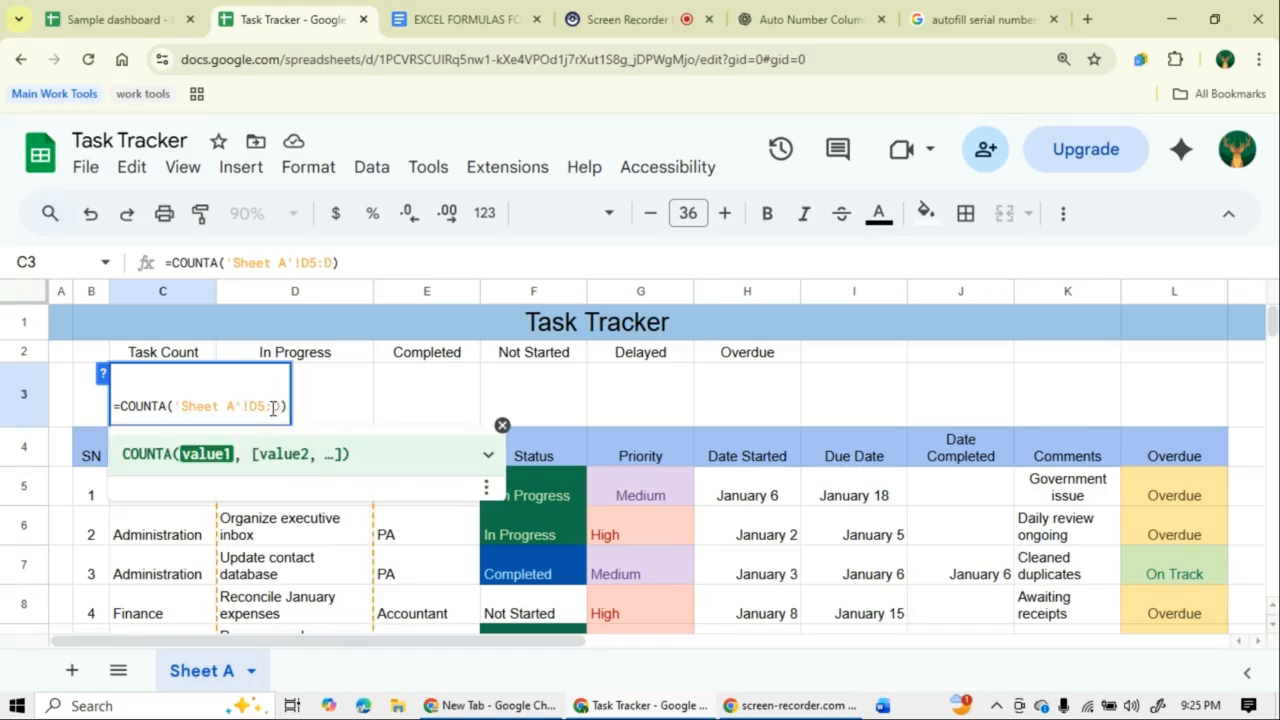
left_click(378, 395)
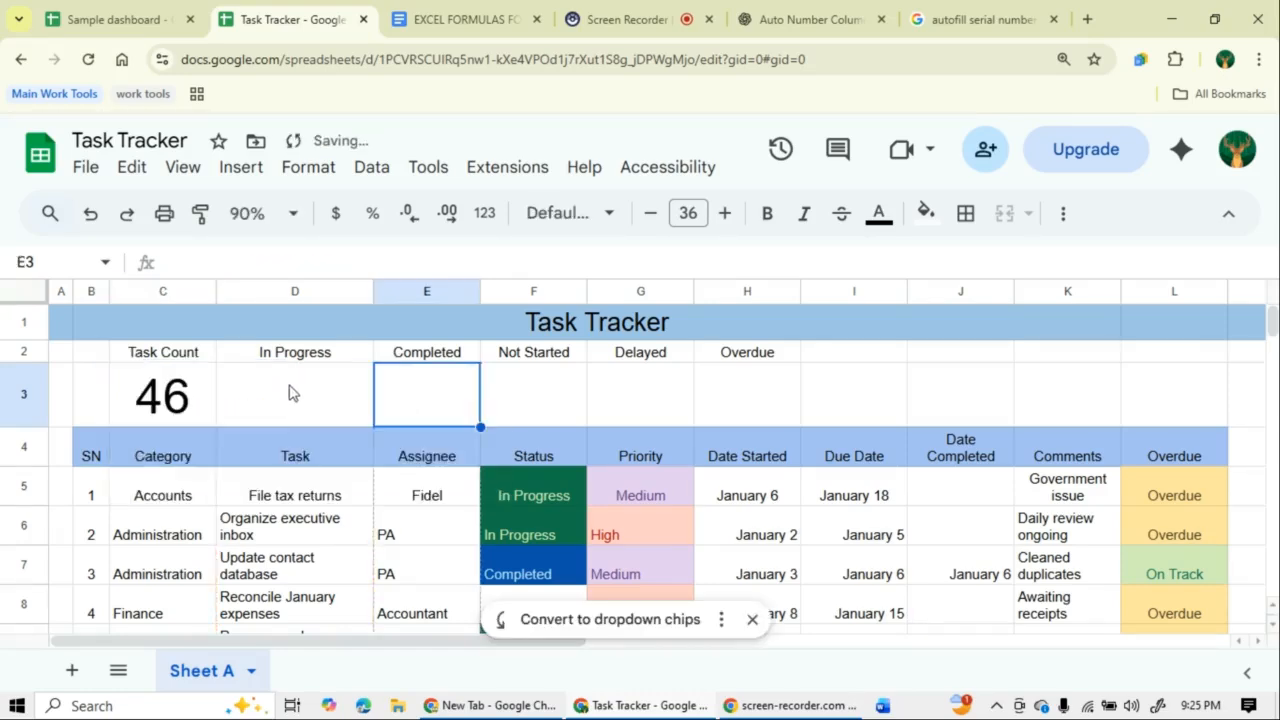
- Compare the Task Count with the serial number of the last task row, and dismiss the dropdown chips suggestion
scroll(190, 568, "down", 10)
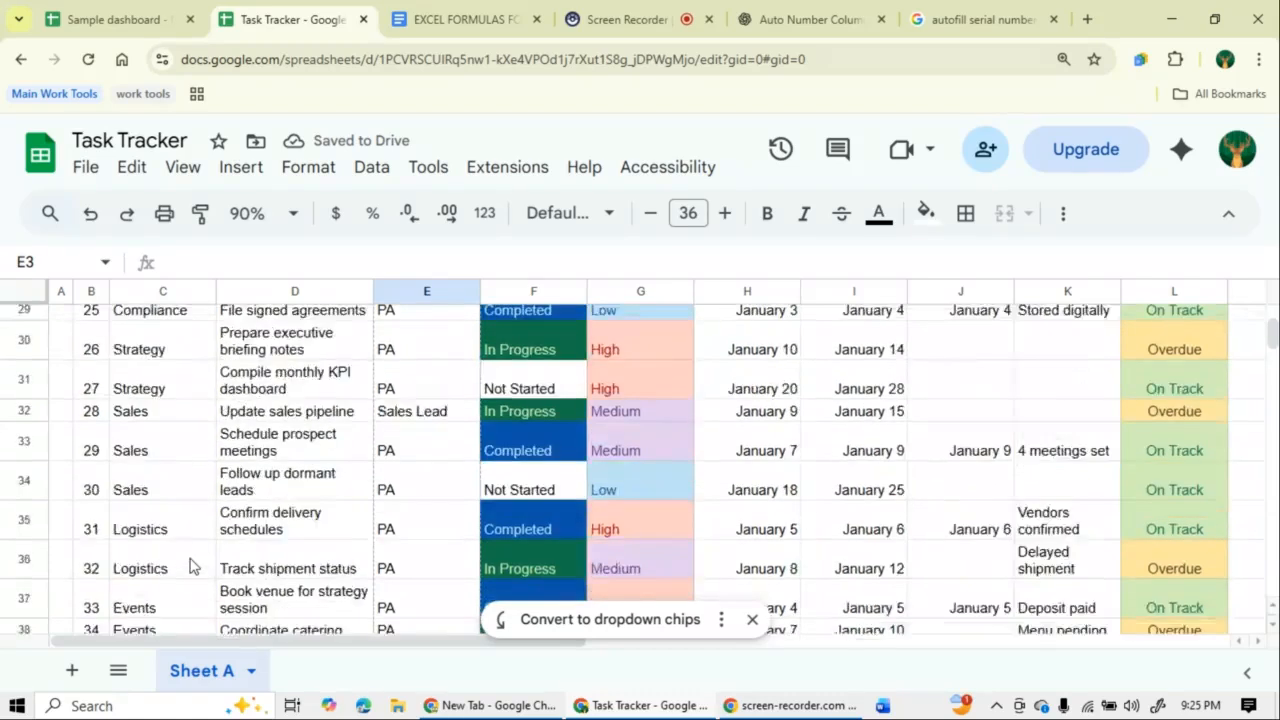
scroll(193, 566, "down", 5)
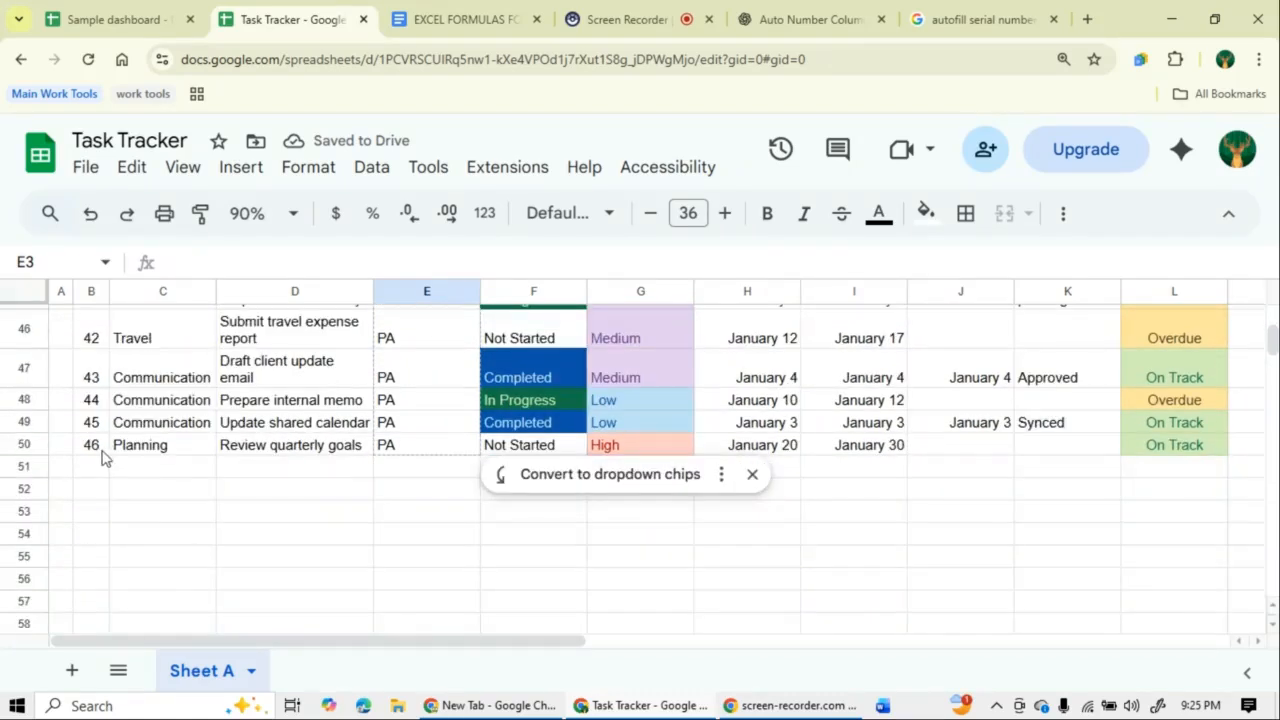
scroll(229, 529, "up", 8)
scroll(229, 529, "up", 8)
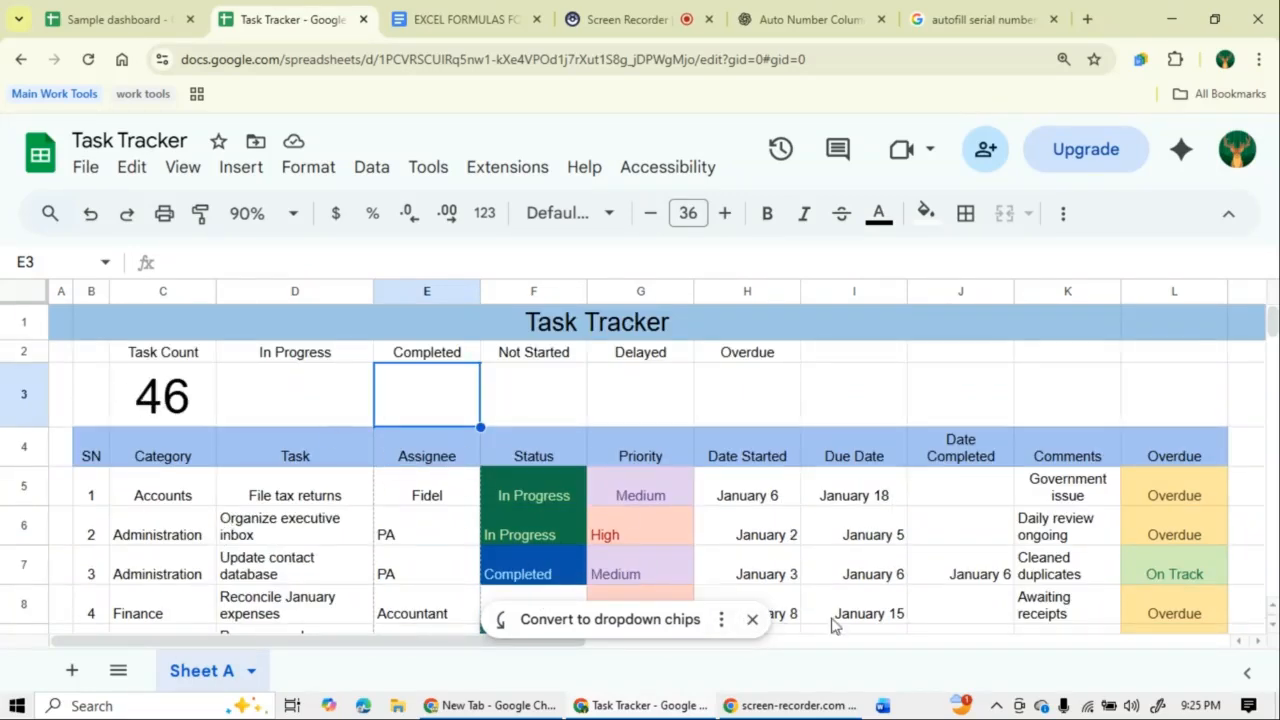
left_click(752, 619)
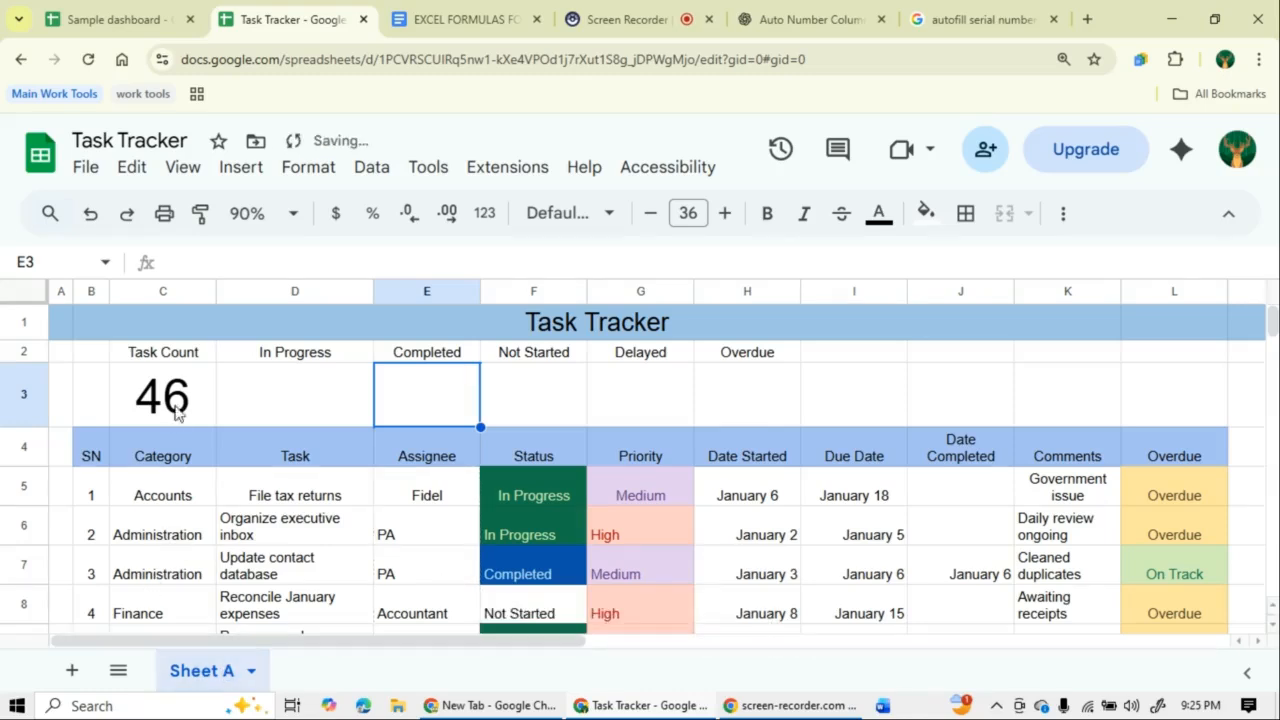
left_click(255, 677)
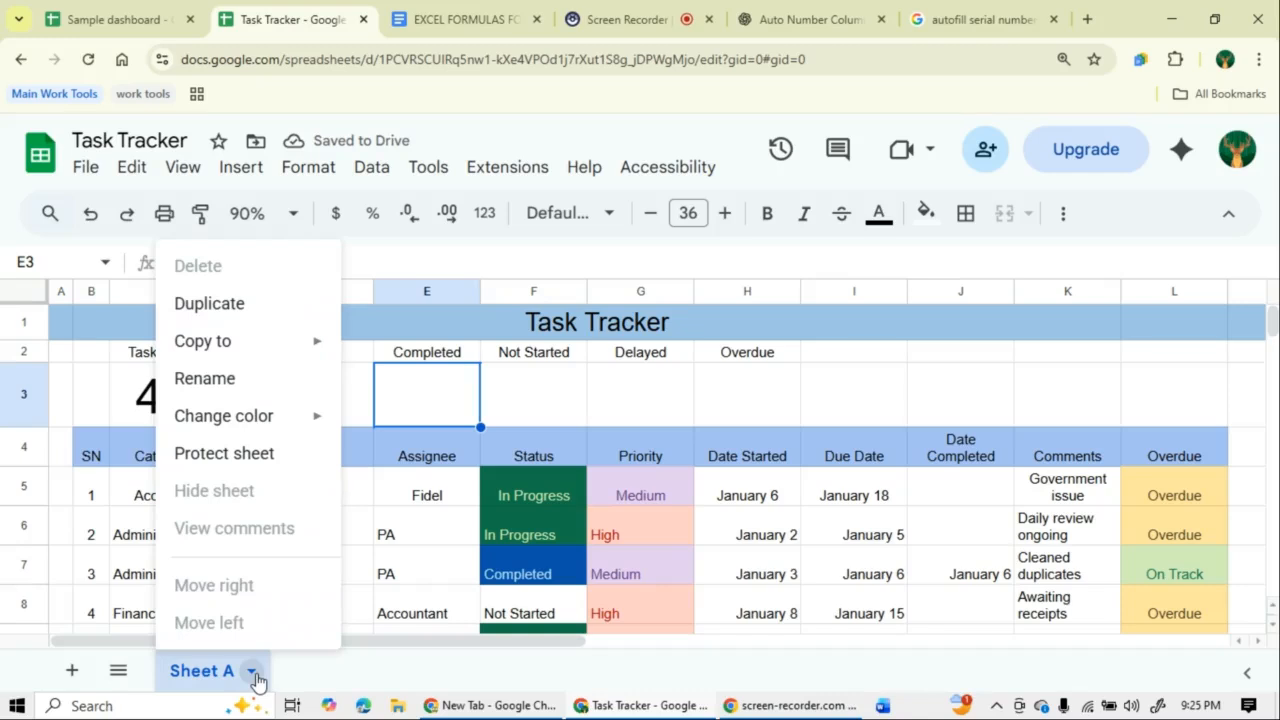
left_click(386, 420)
- Copy the In Progress formula from the EXCEL FORMULAS FOR TASK TRACKER document and paste it into cell D3 of the spreadsheet
left_click(337, 414)
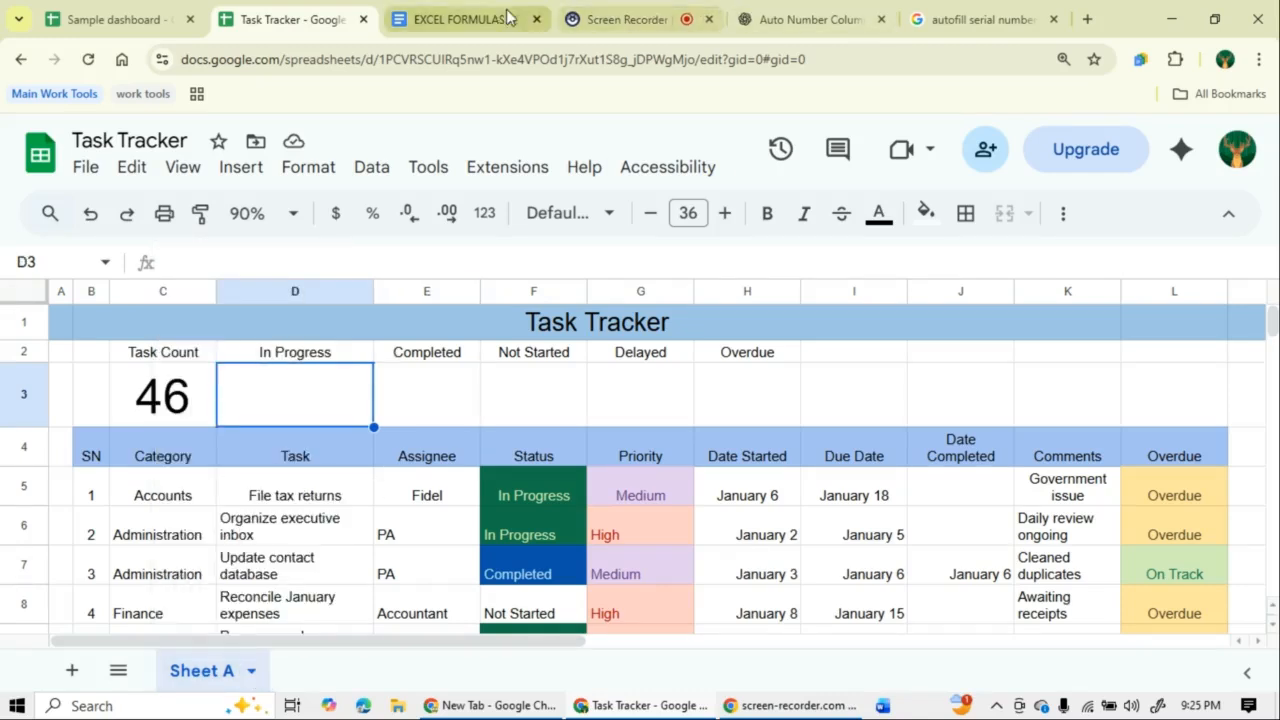
left_click(451, 12)
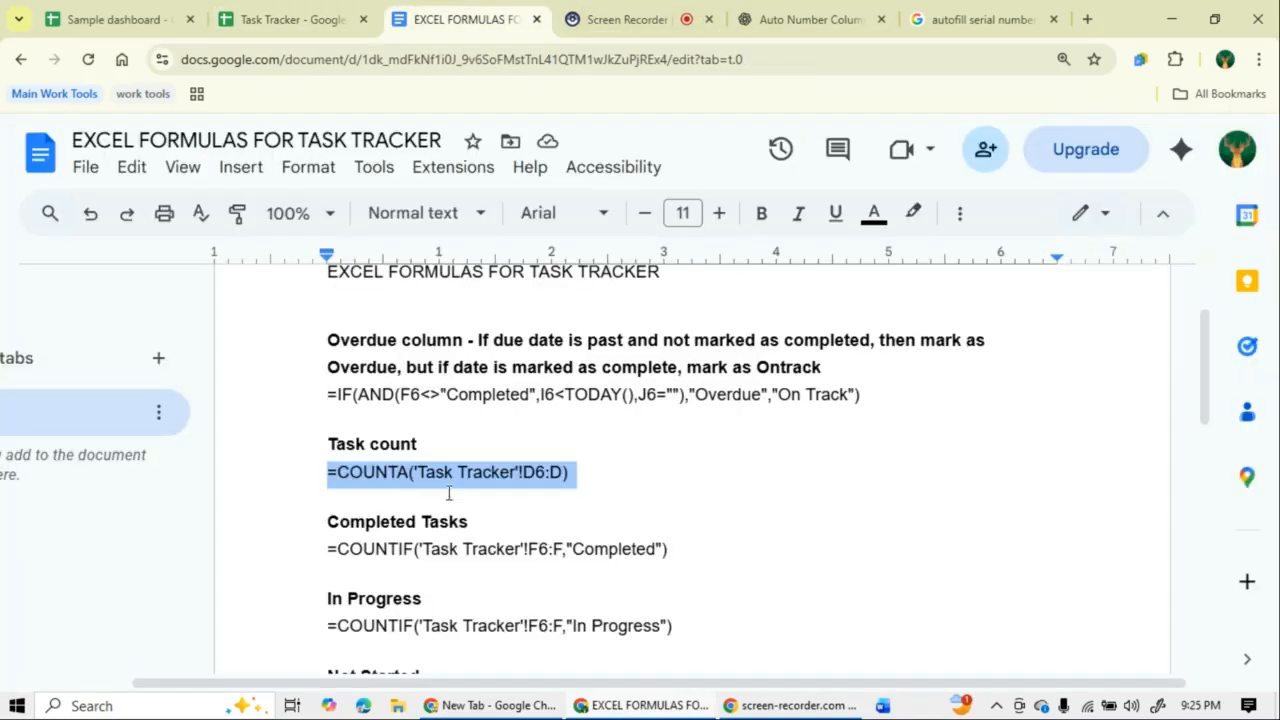
scroll(448, 493, "down", 1)
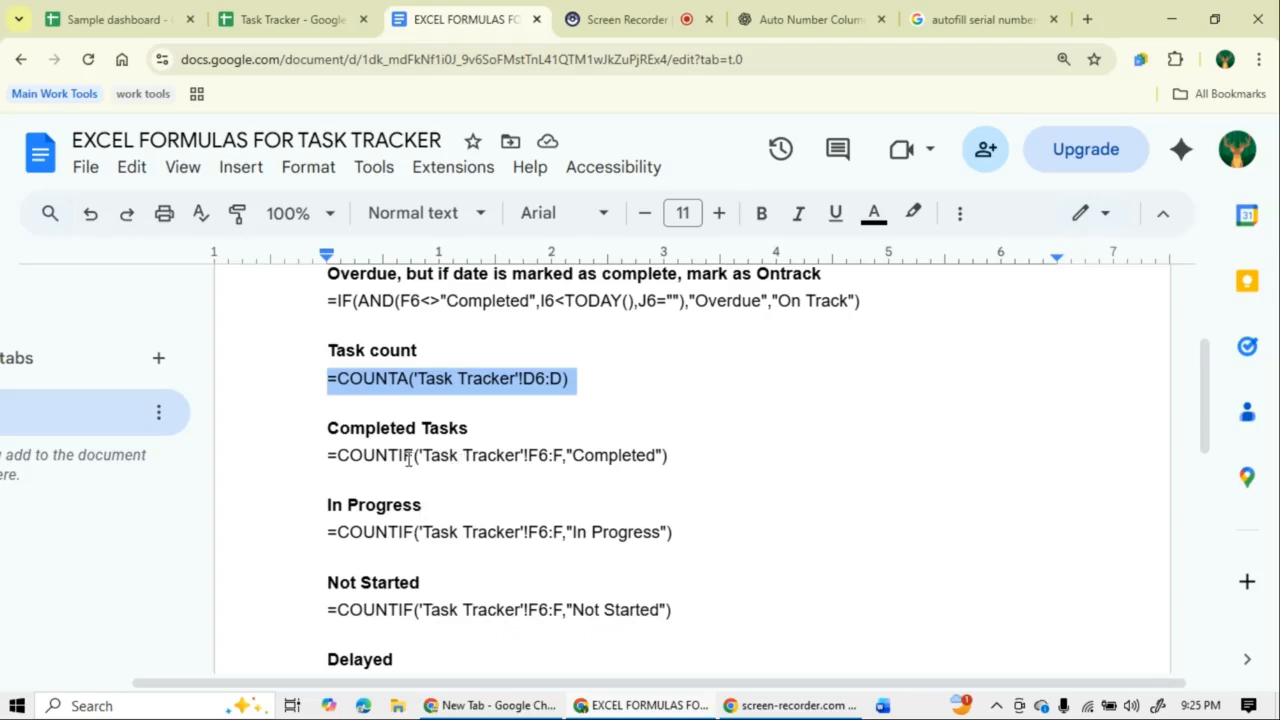
triple_click(455, 536)
key("ctrl+c")
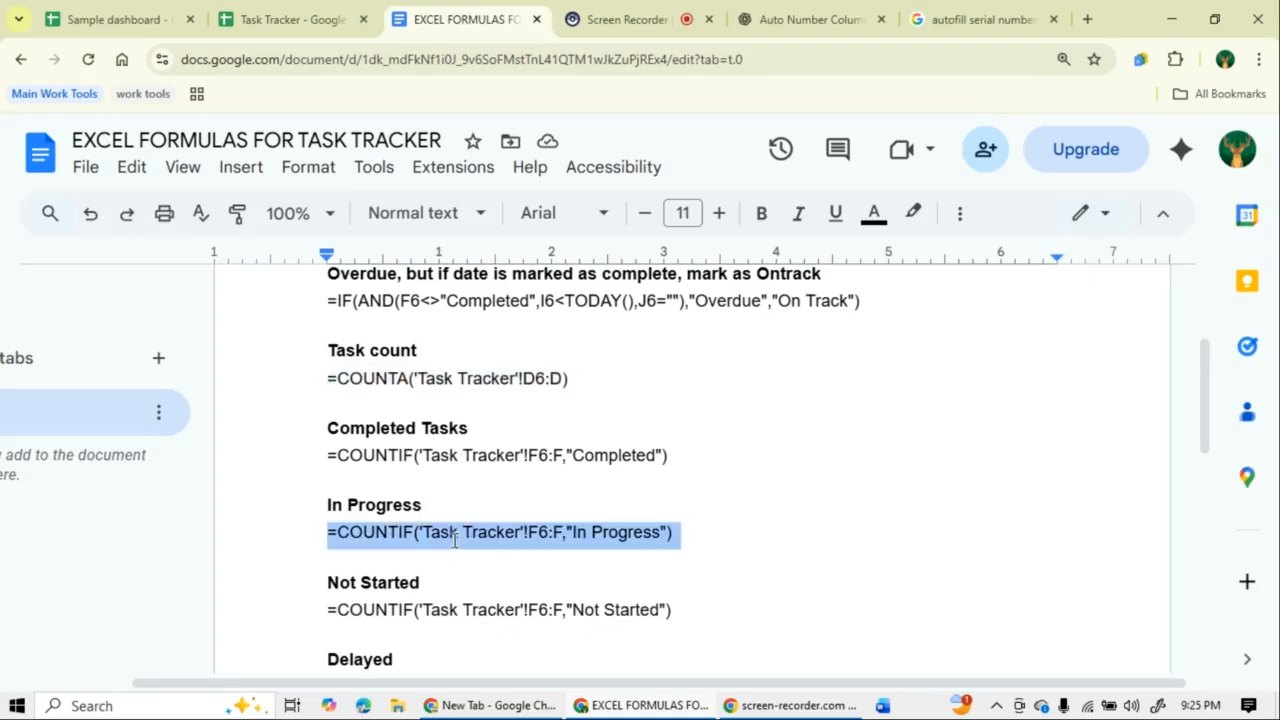
left_click(314, 12)
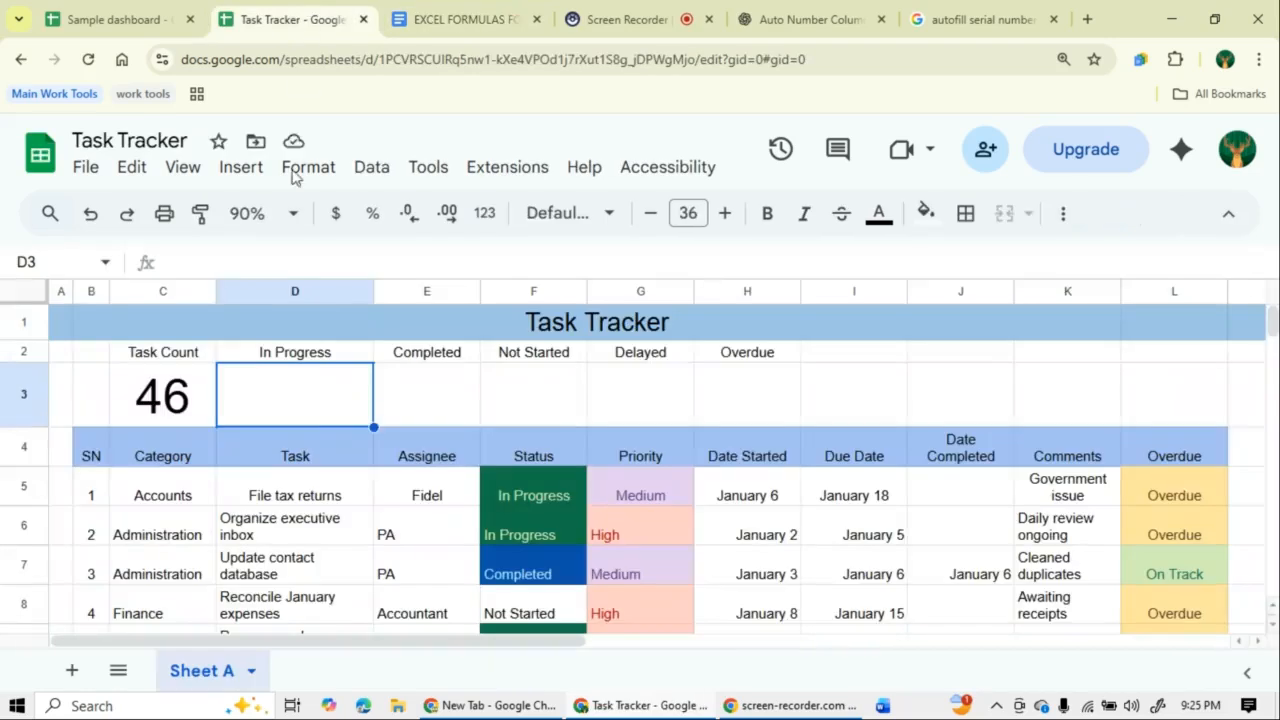
double_click(280, 405)
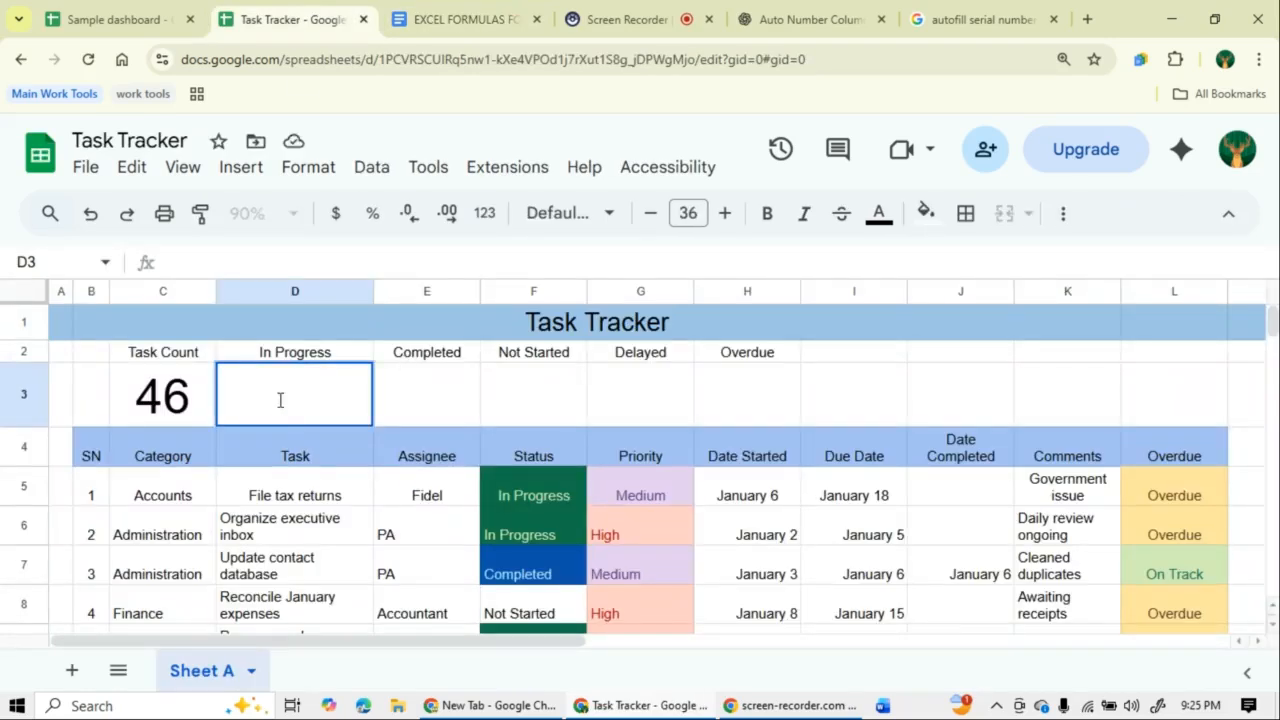
key("ctrl+v")
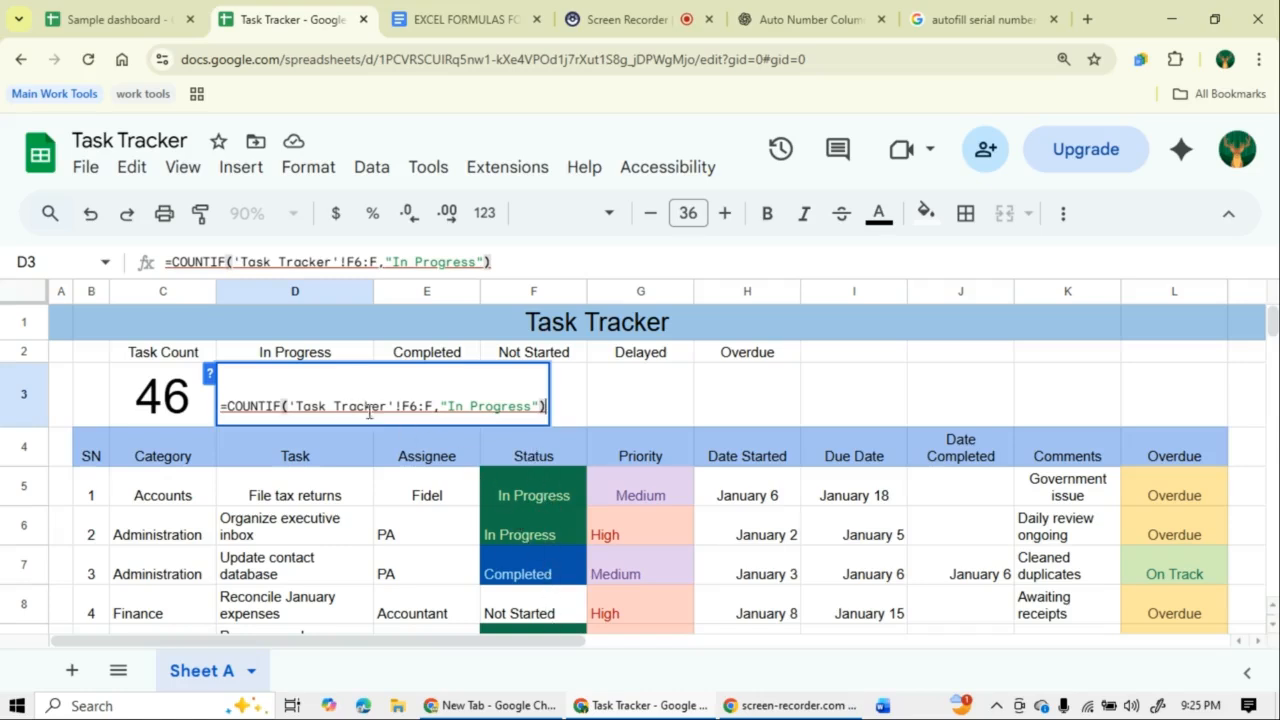
- Correct the In Progress count formula in D3 to =COUNTIF('Sheet A'!F5:F,"In Progress")
mouse_move(313, 412)
left_click(300, 405)
left_click_drag(300, 405, 386, 404)
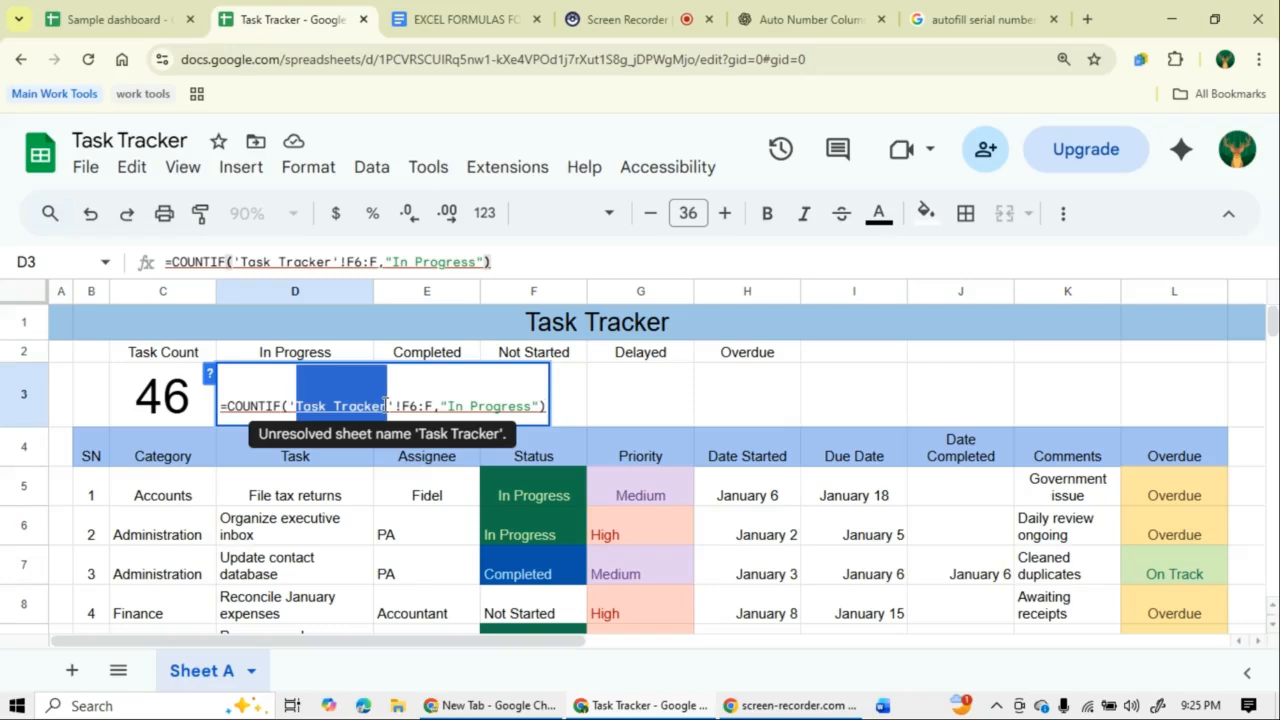
type("Sheet ")
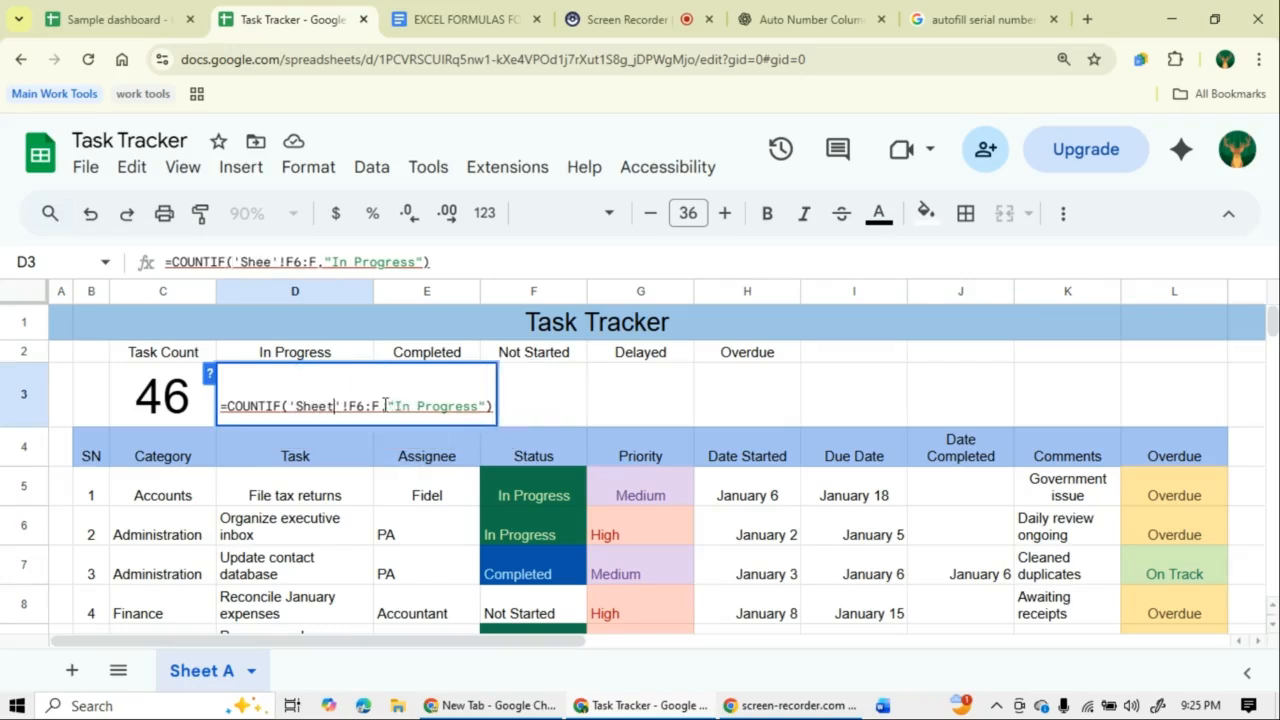
type("A")
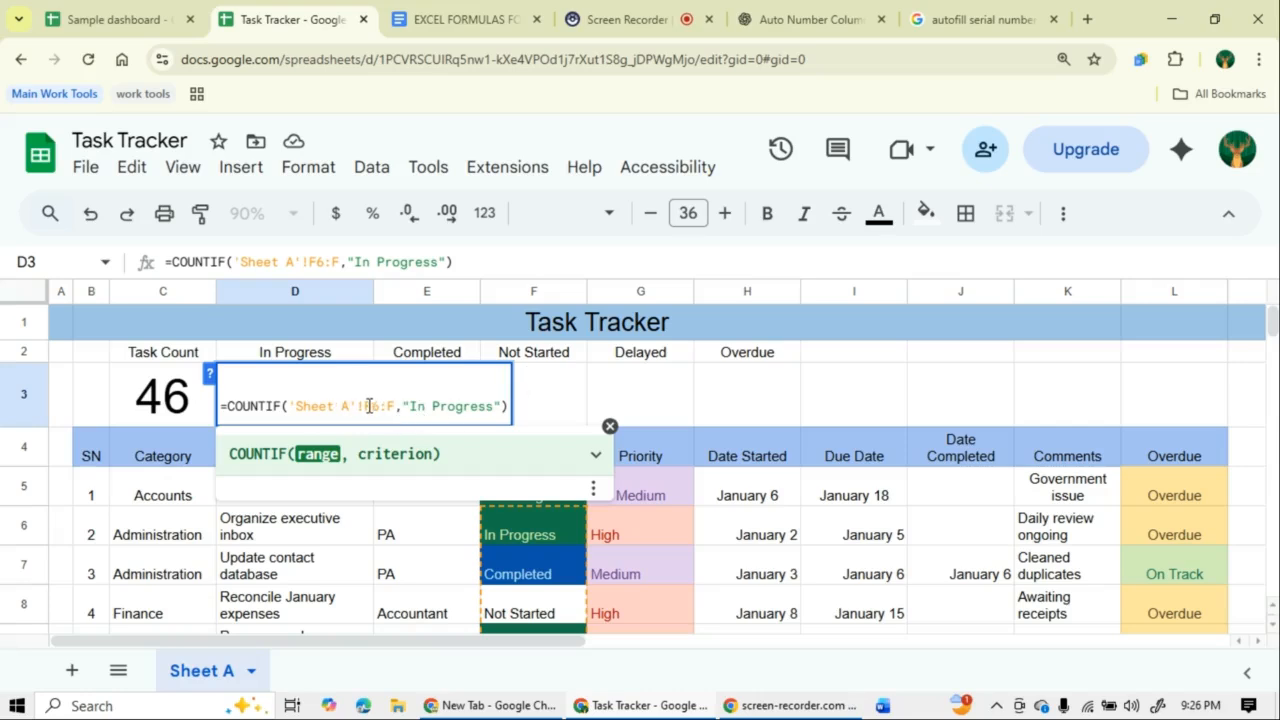
key("BackSpace")
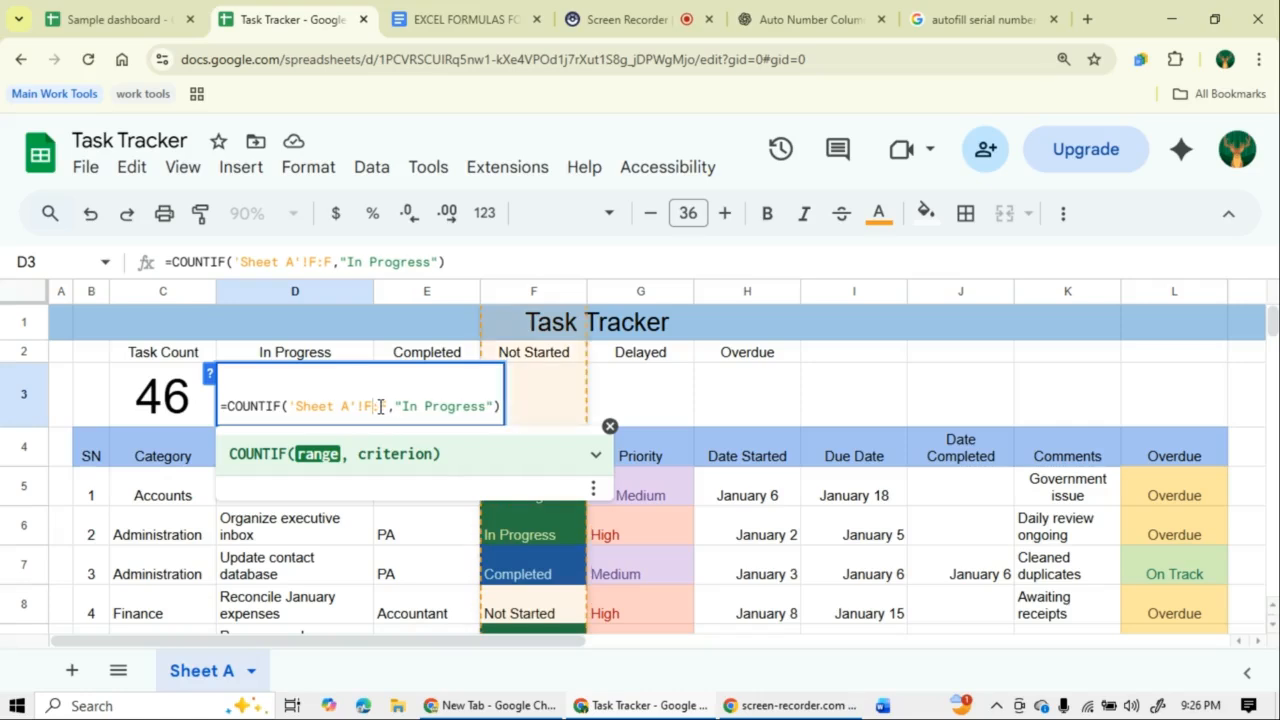
type("5")
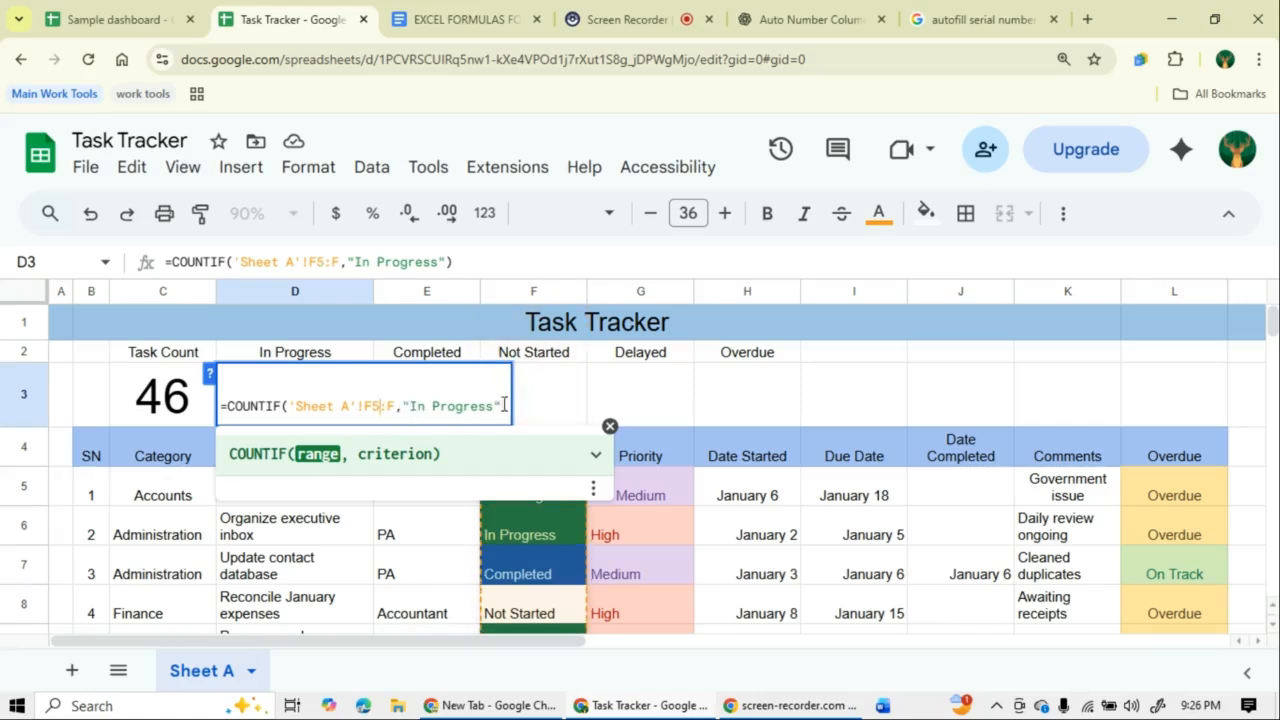
key("Return")
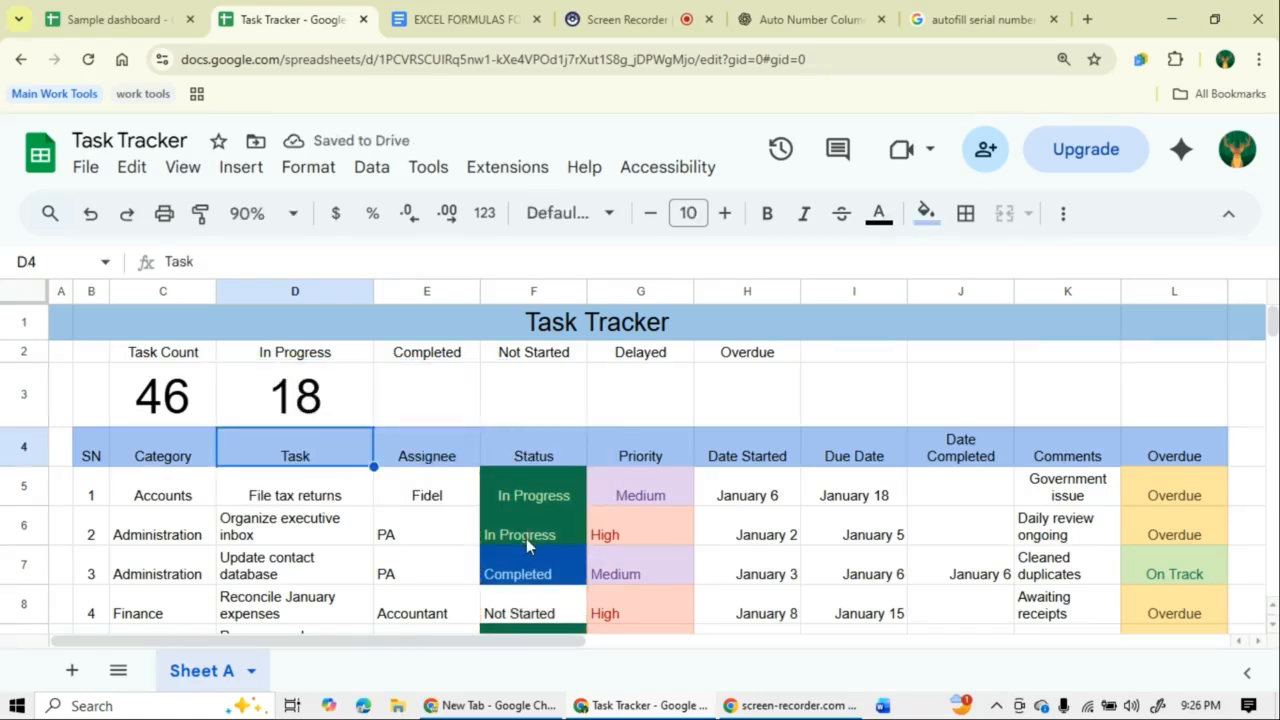
- Copy the Completed Tasks formula from the EXCEL FORMULAS FOR TASK TRACKER document and paste it into cell E3 without the trailing line break
left_click(474, 30)
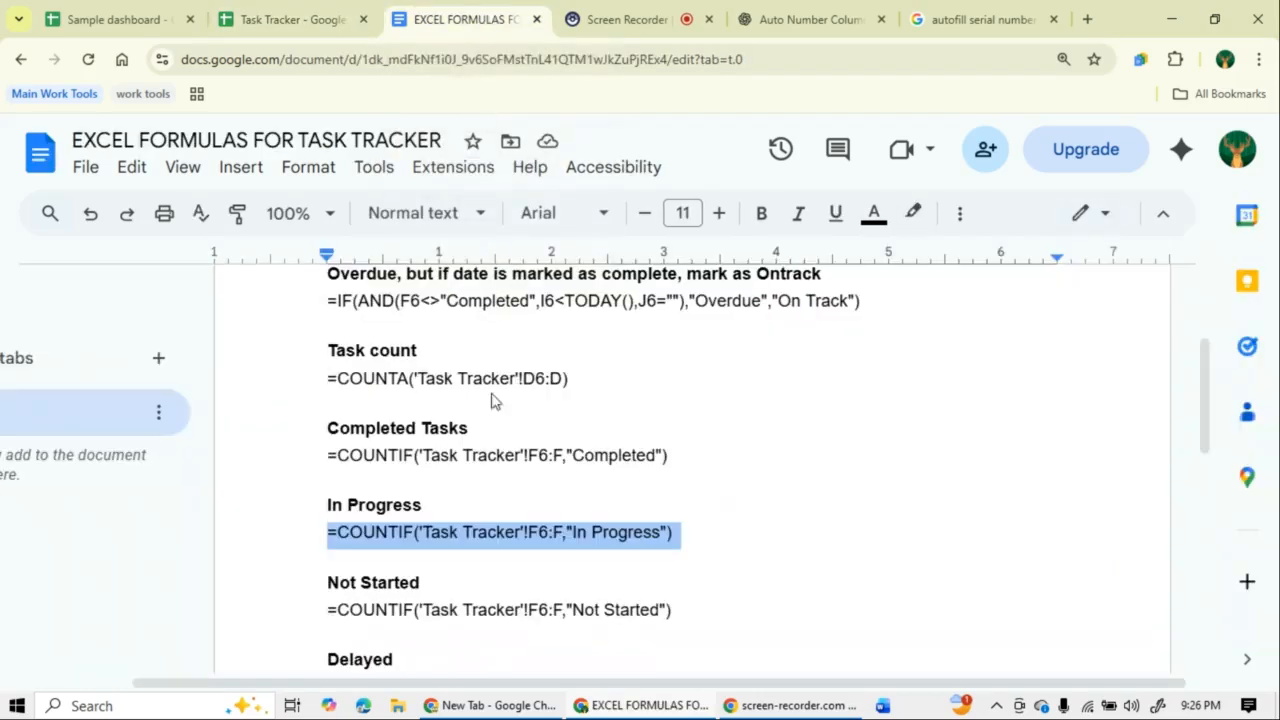
triple_click(401, 455)
key("ctrl+c")
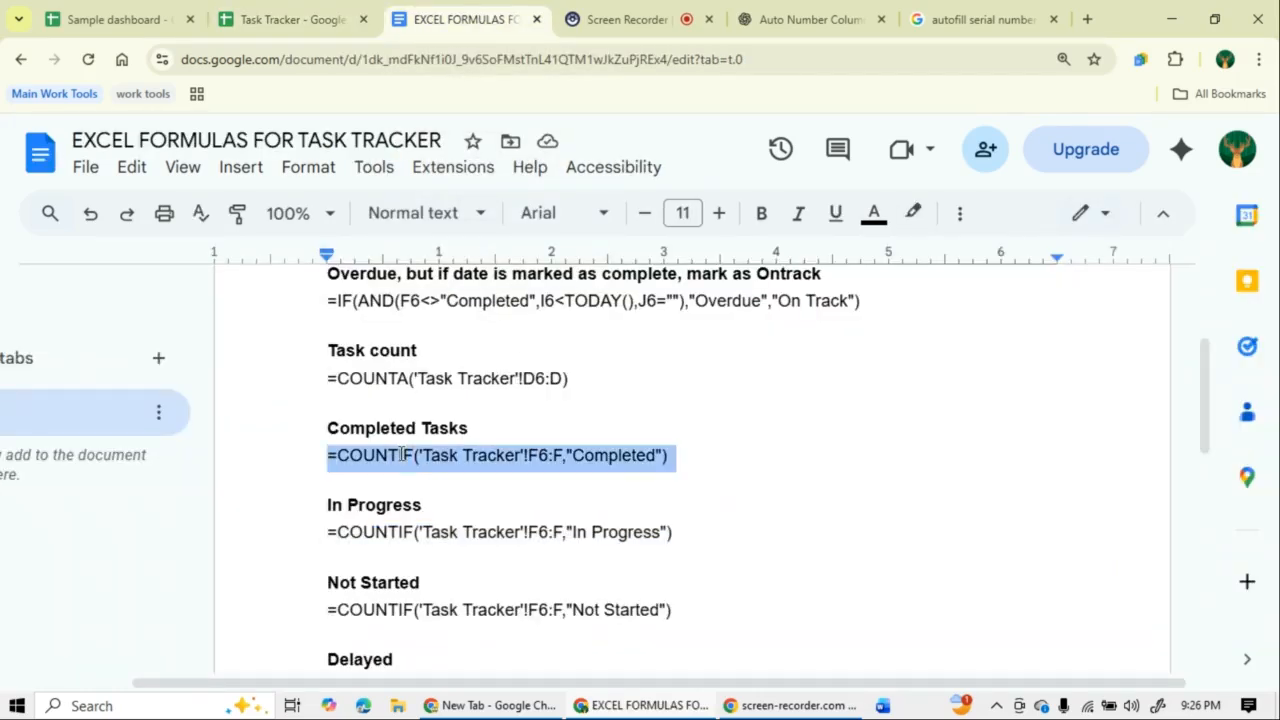
left_click(286, 18)
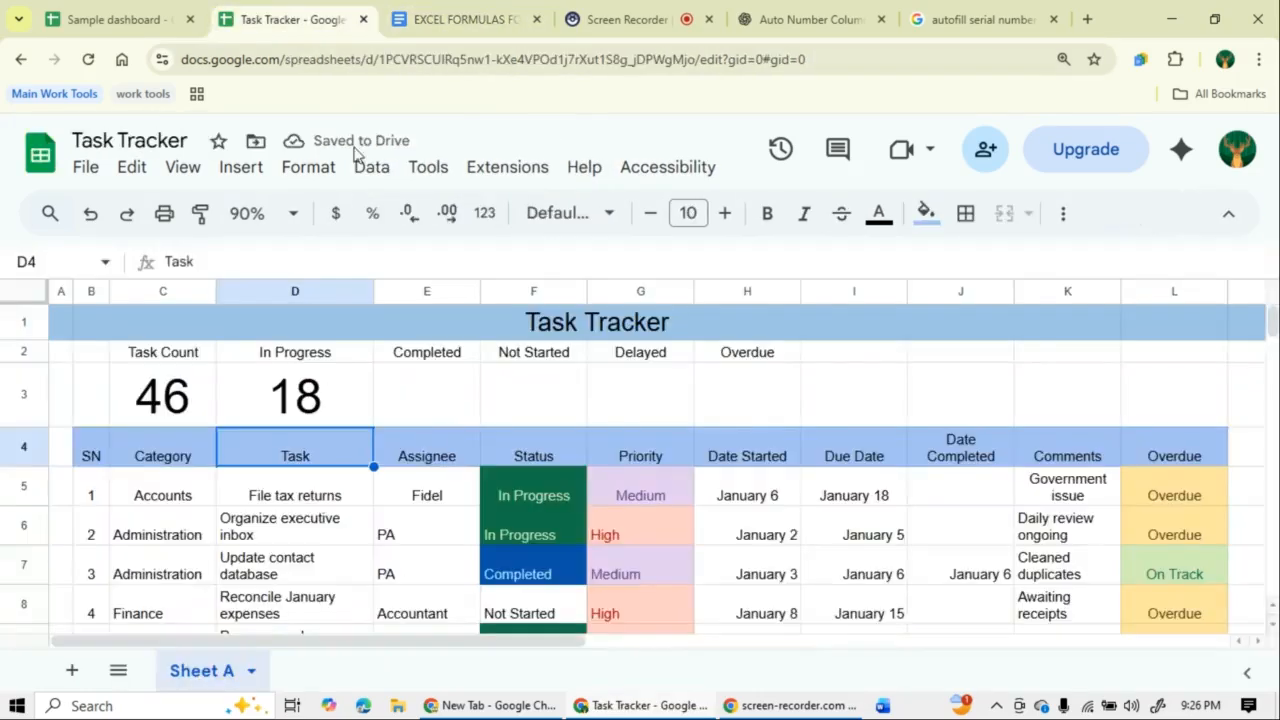
double_click(415, 392)
key("ctrl+v")
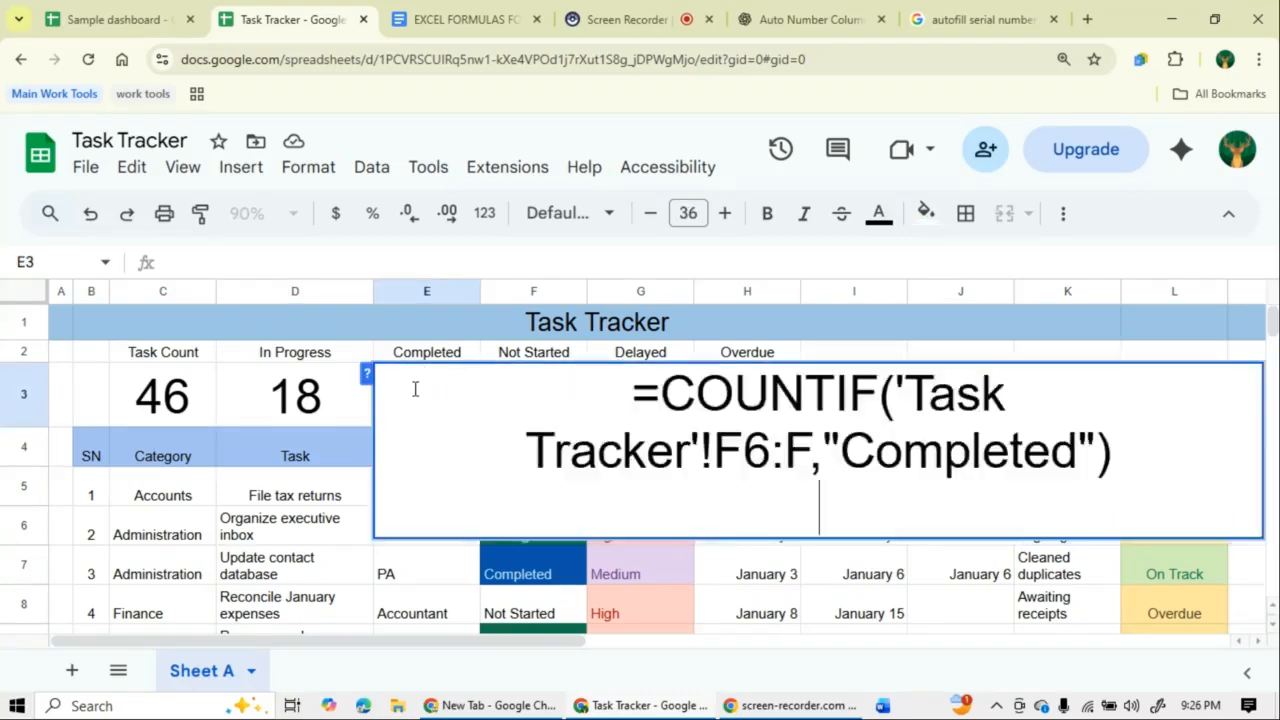
mouse_move(469, 412)
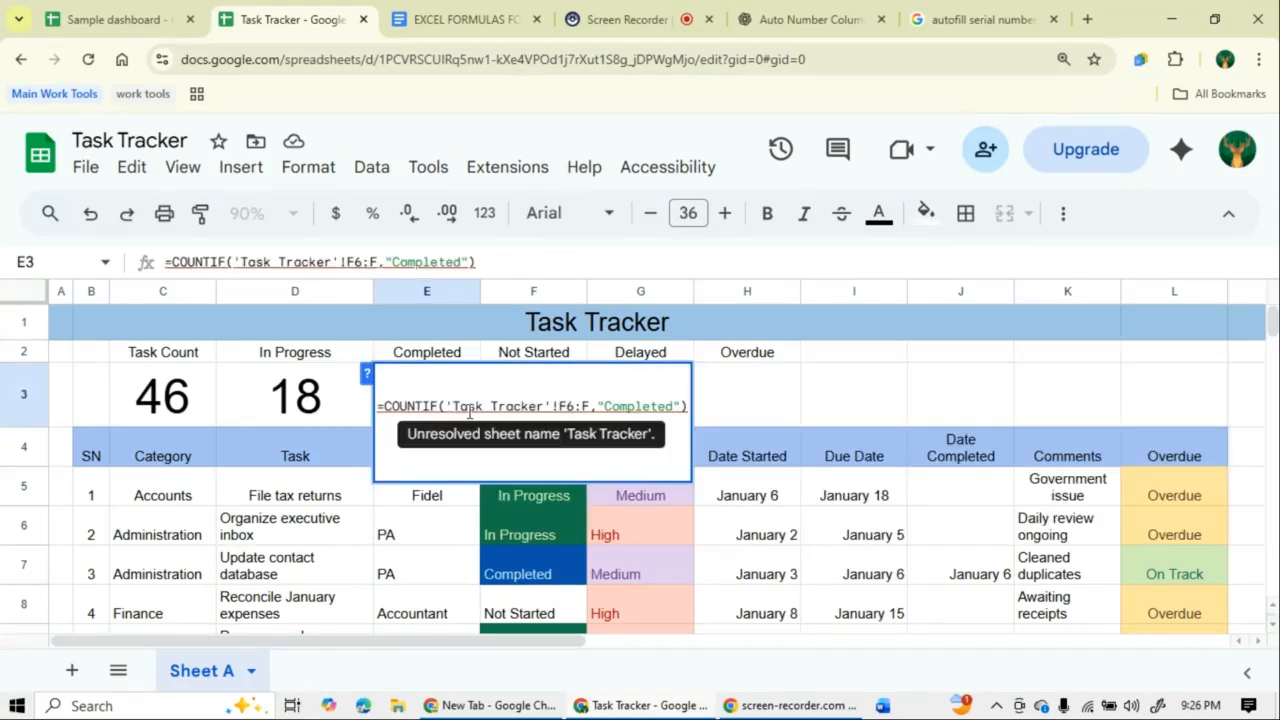
key("BackSpace")
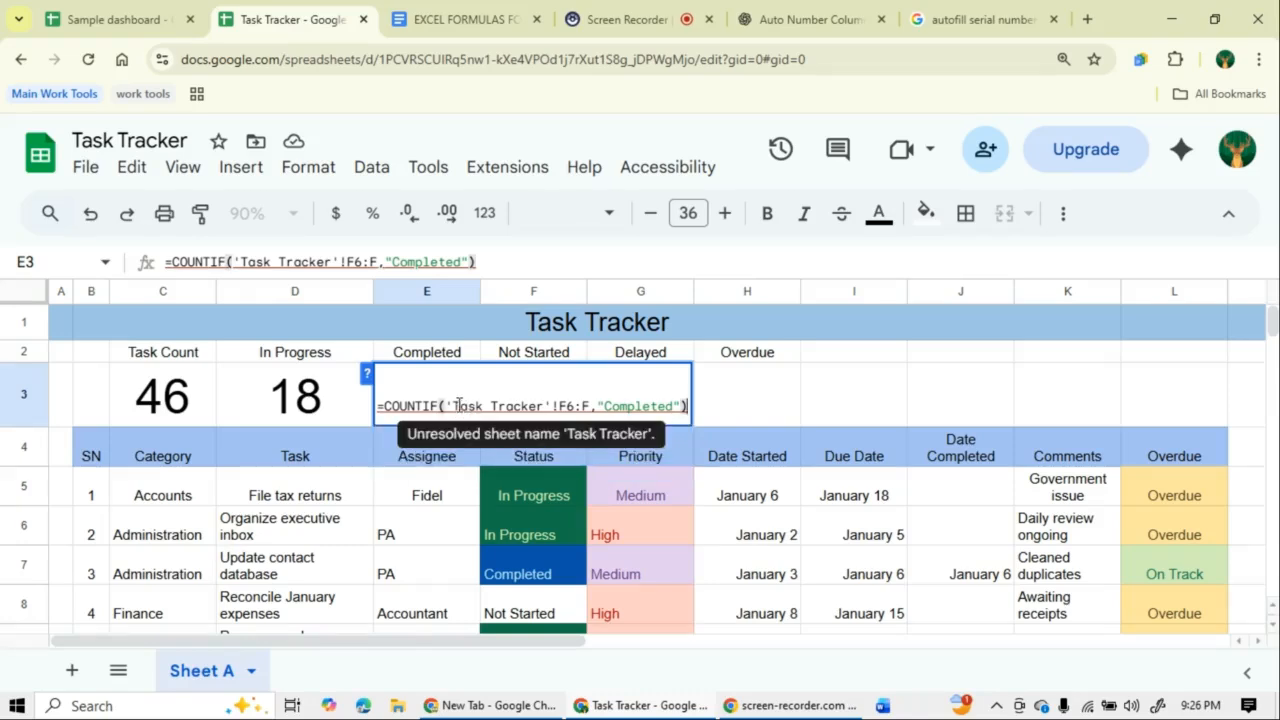
- Change the Completed count formula in E3 to =COUNTIF('Sheet A'!F5:F,"Completed")
left_click_drag(453, 406, 546, 404)
type("Sheet")
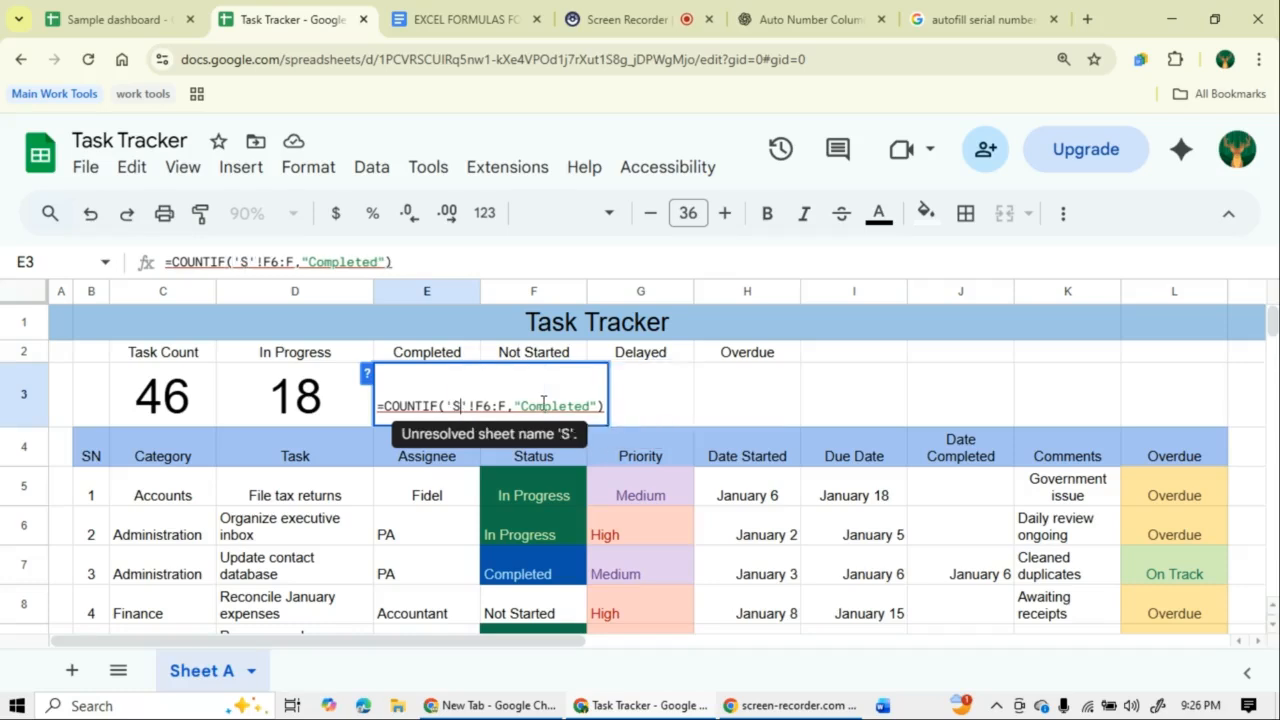
type(" A")
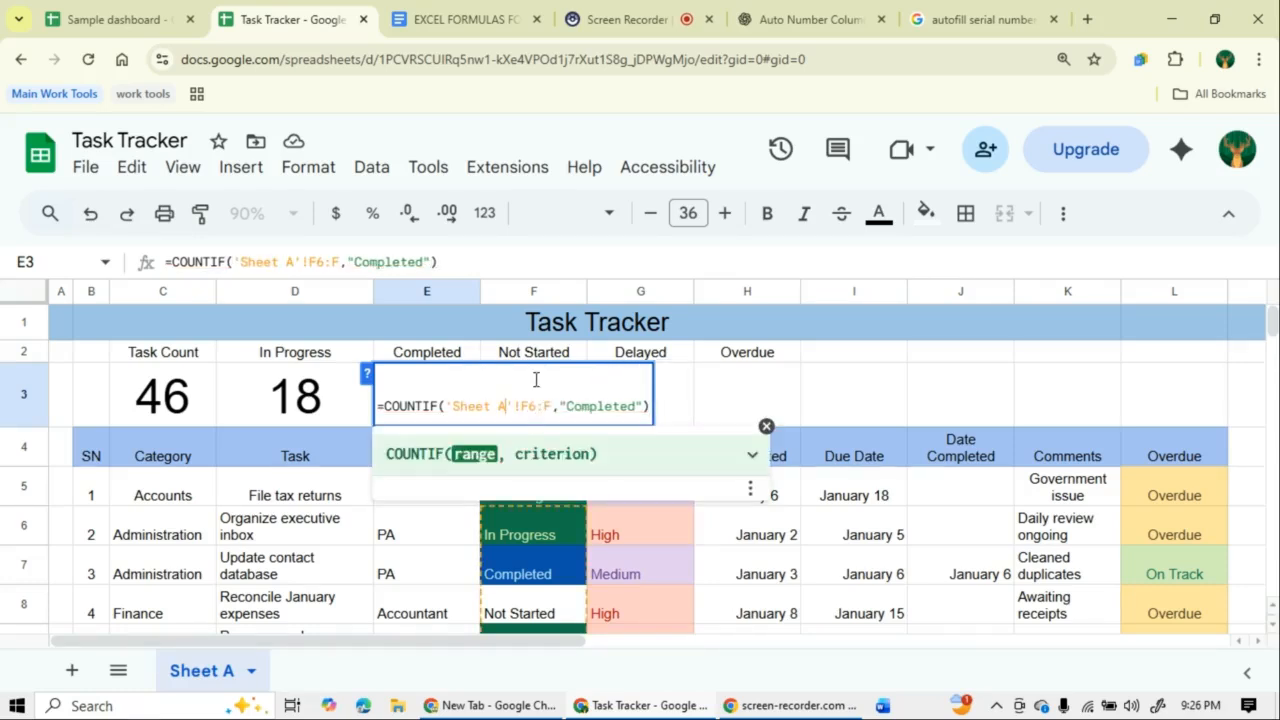
left_click(535, 406)
key("BackSpace")
type("5")
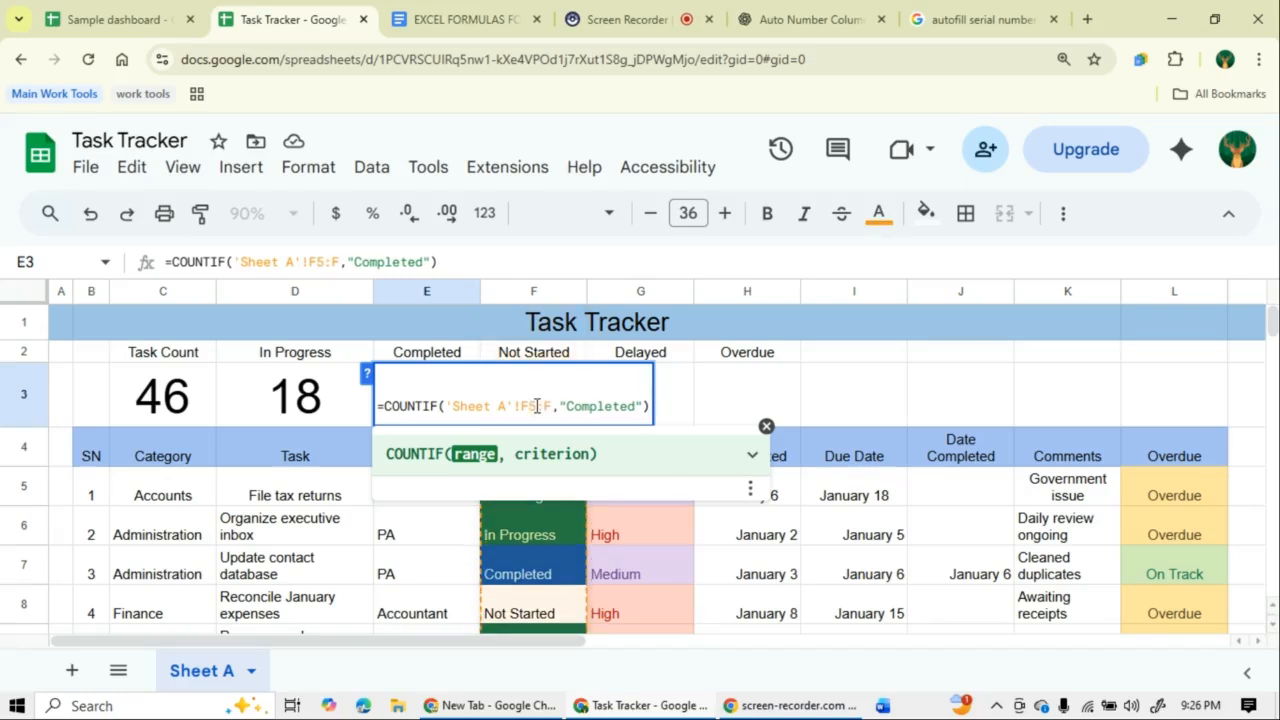
left_click(648, 406)
key("Return")
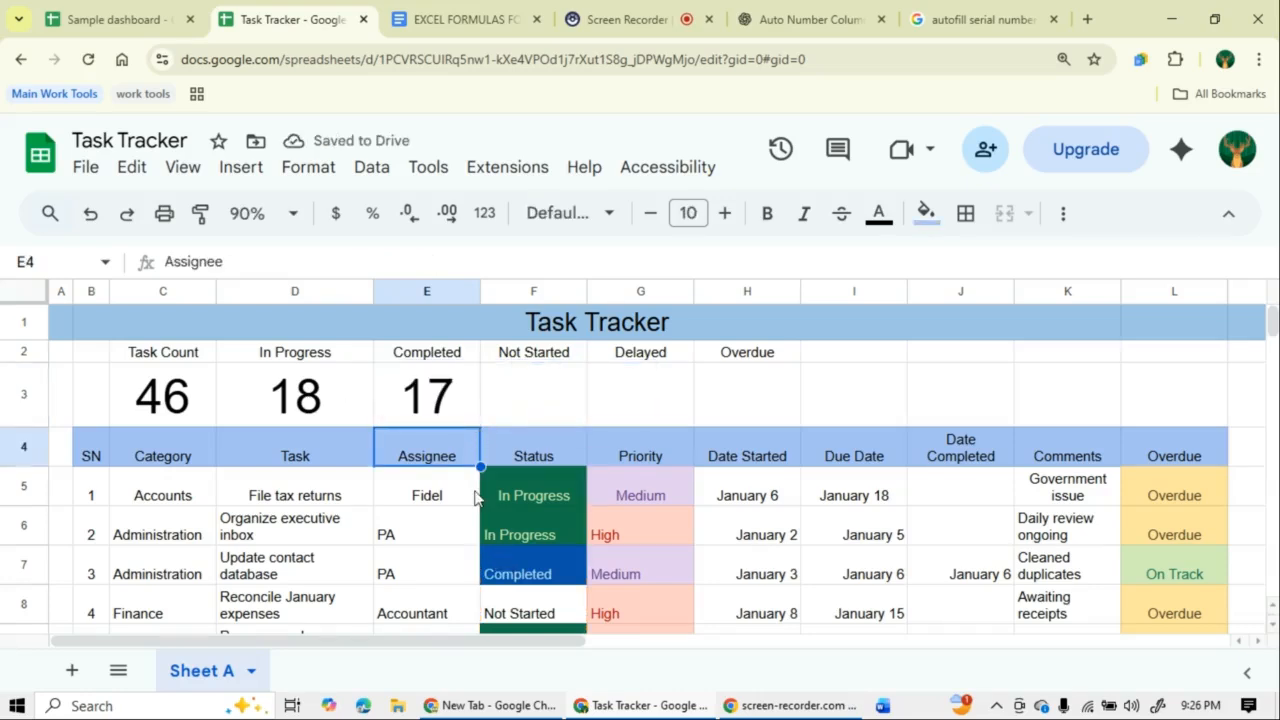
- Copy the Not Started formula from the formulas document and paste it into cell F3 of the tracker, removing the trailing line break
double_click(550, 405)
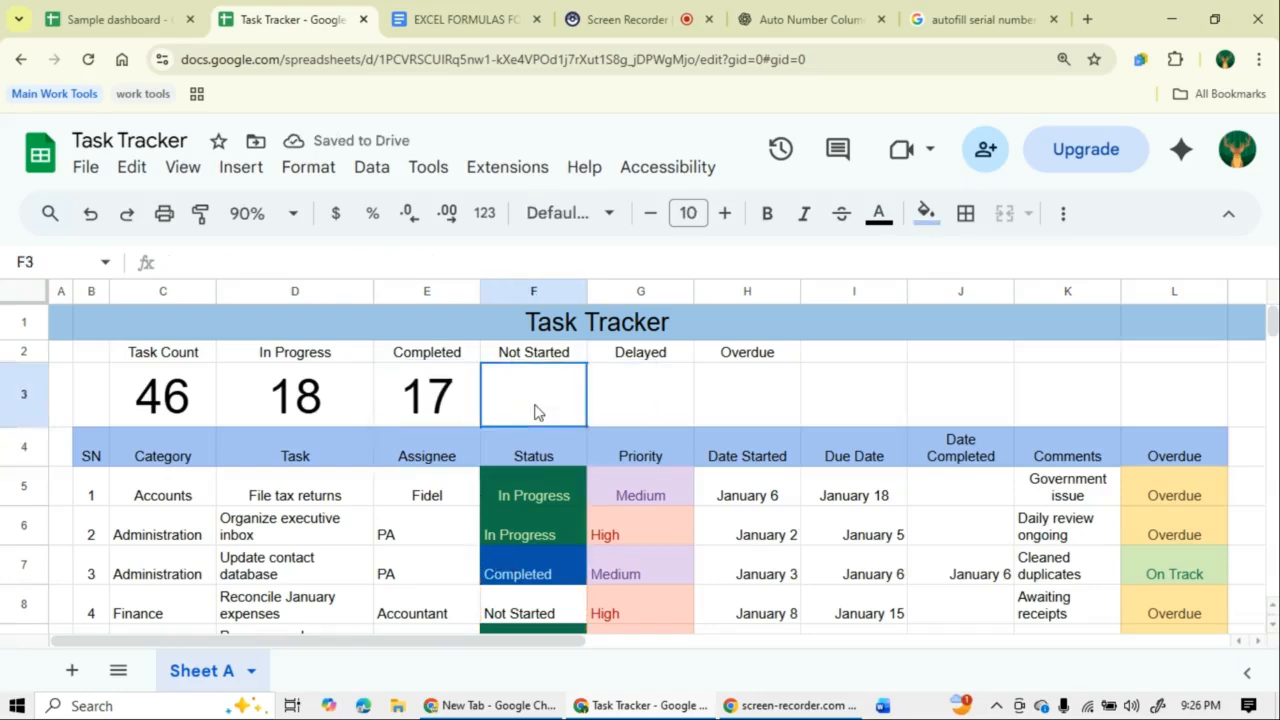
left_click(508, 8)
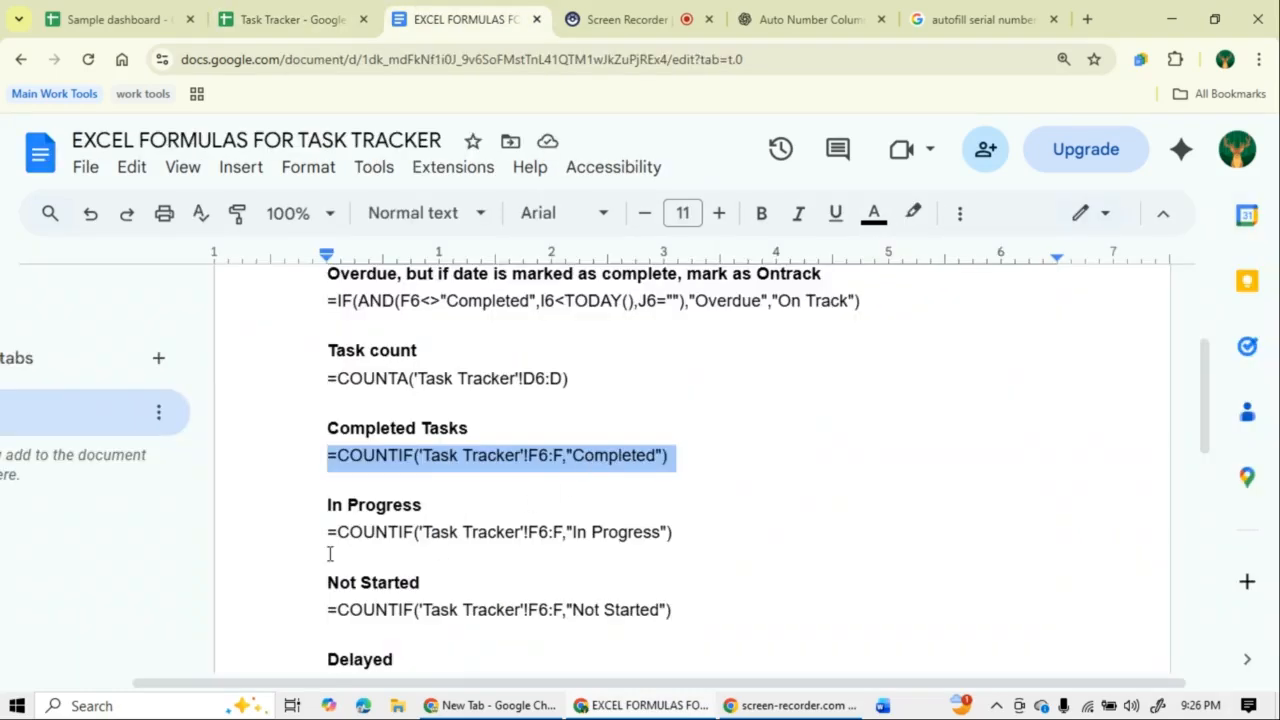
left_click_drag(328, 610, 693, 617)
key("ctrl+c")
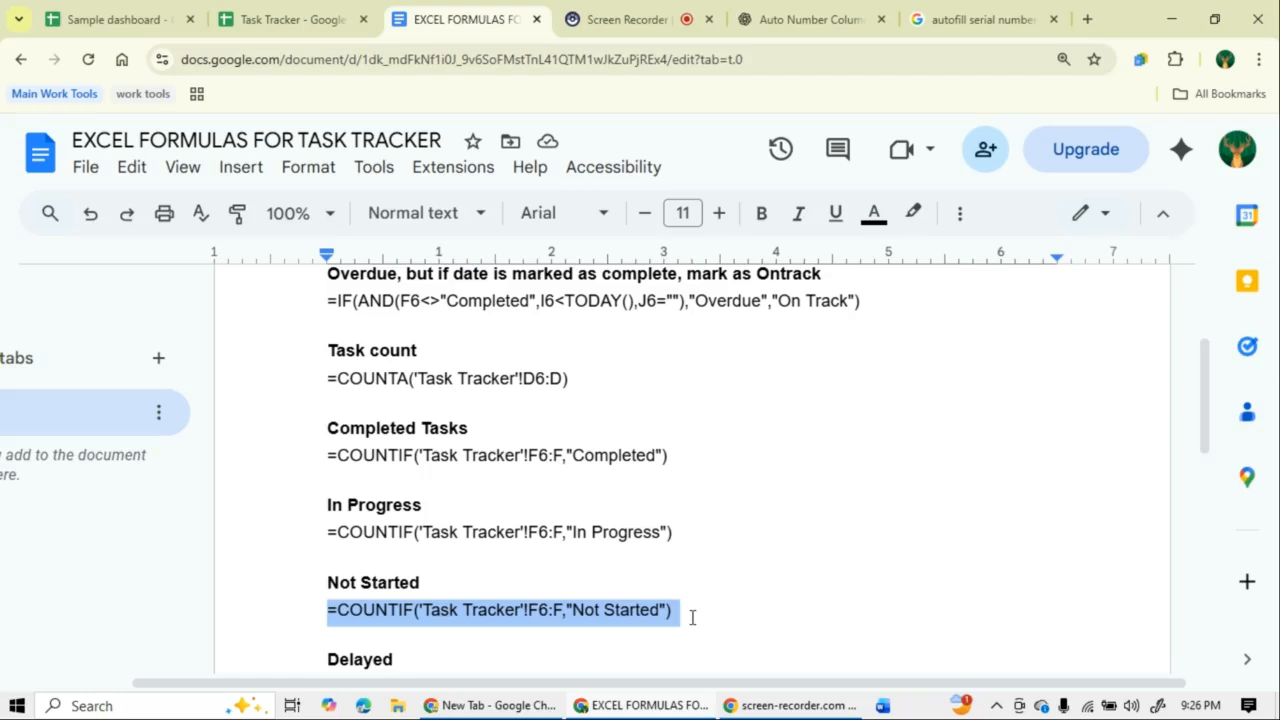
left_click(328, 14)
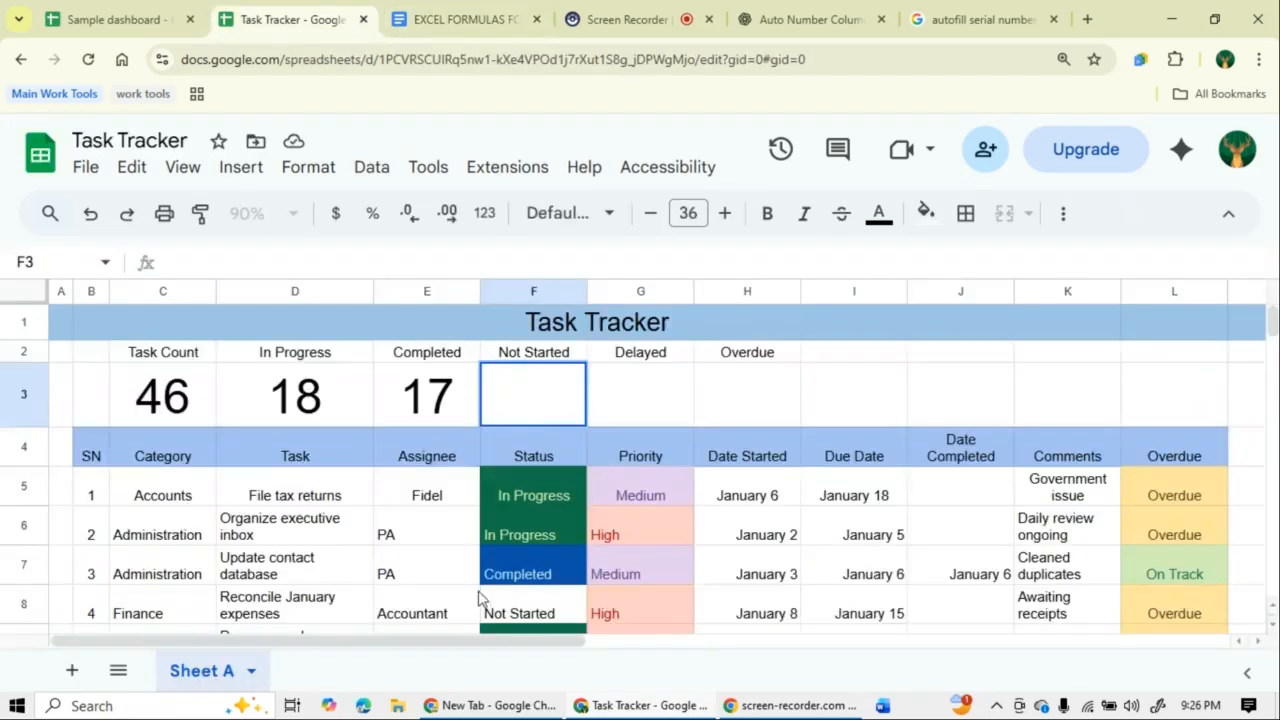
double_click(511, 389)
key("ctrl+v")
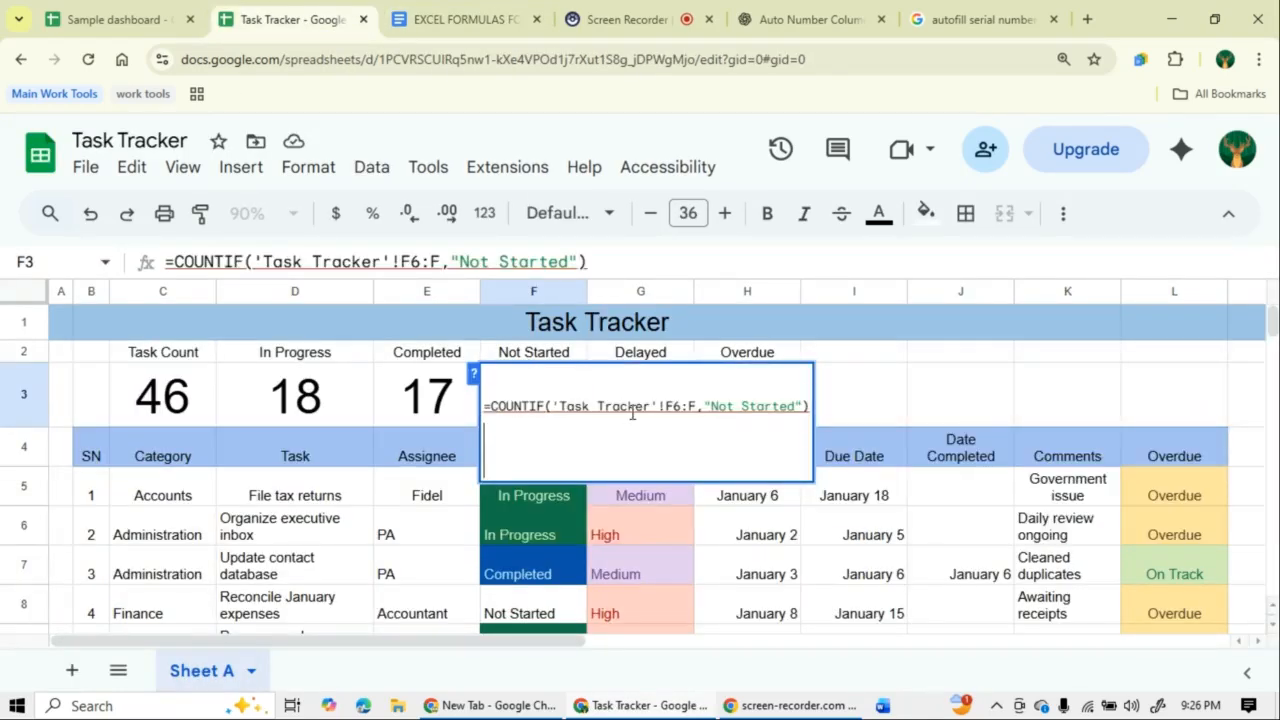
key("BackSpace")
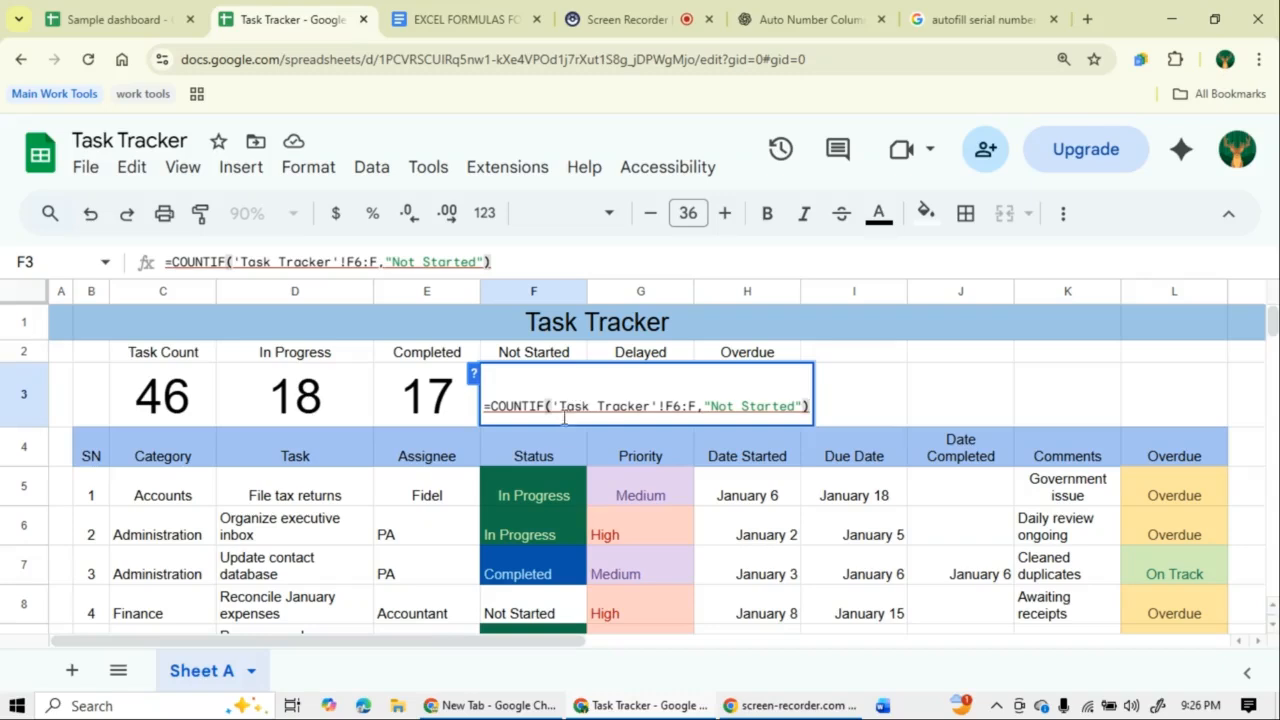
- Point the Not Started formula in F3 to Sheet A from row 5, giving =COUNTIF('Sheet A'!F5:F,"Not Started")
left_click_drag(559, 410, 652, 414)
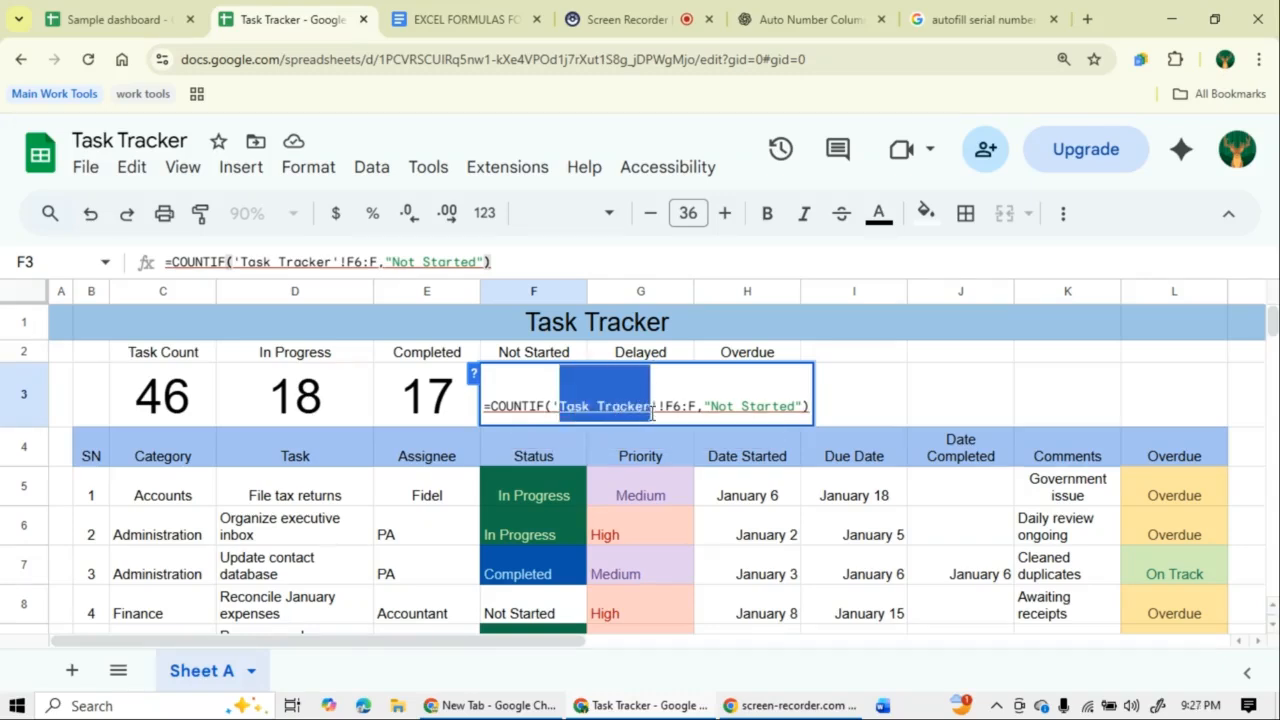
type("Sheet A")
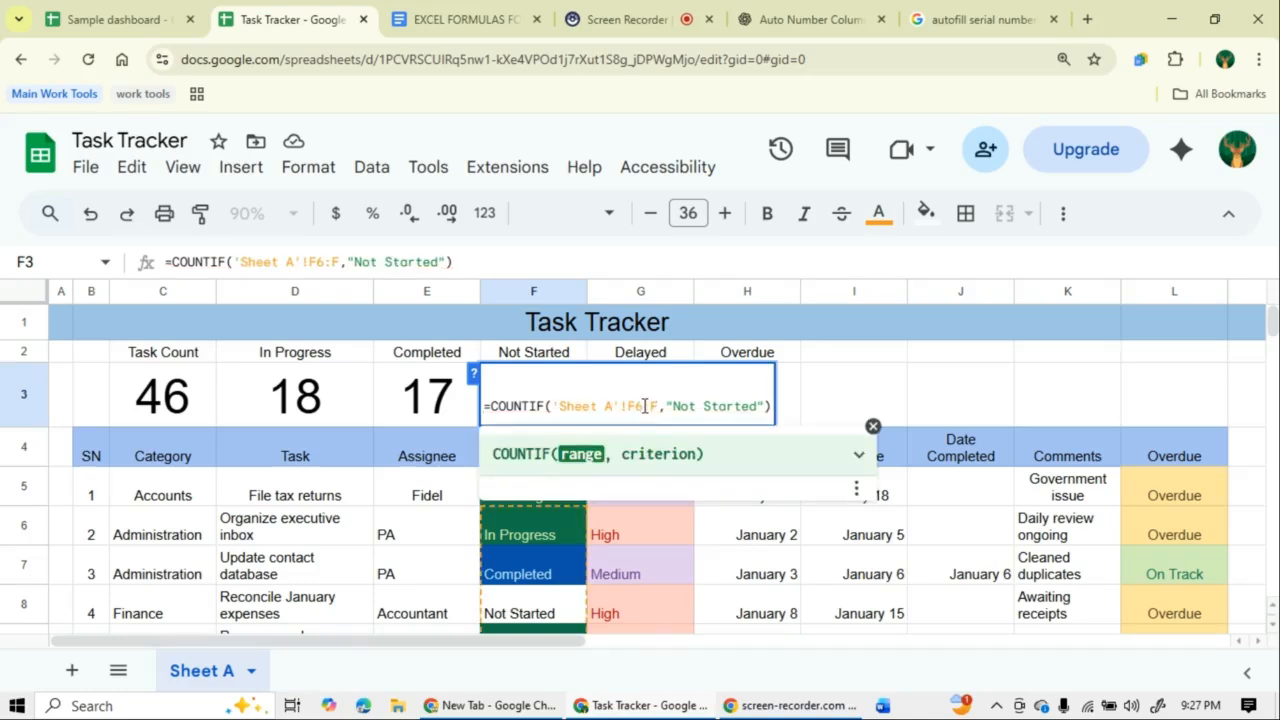
left_click(645, 405)
key("BackSpace")
type("5")
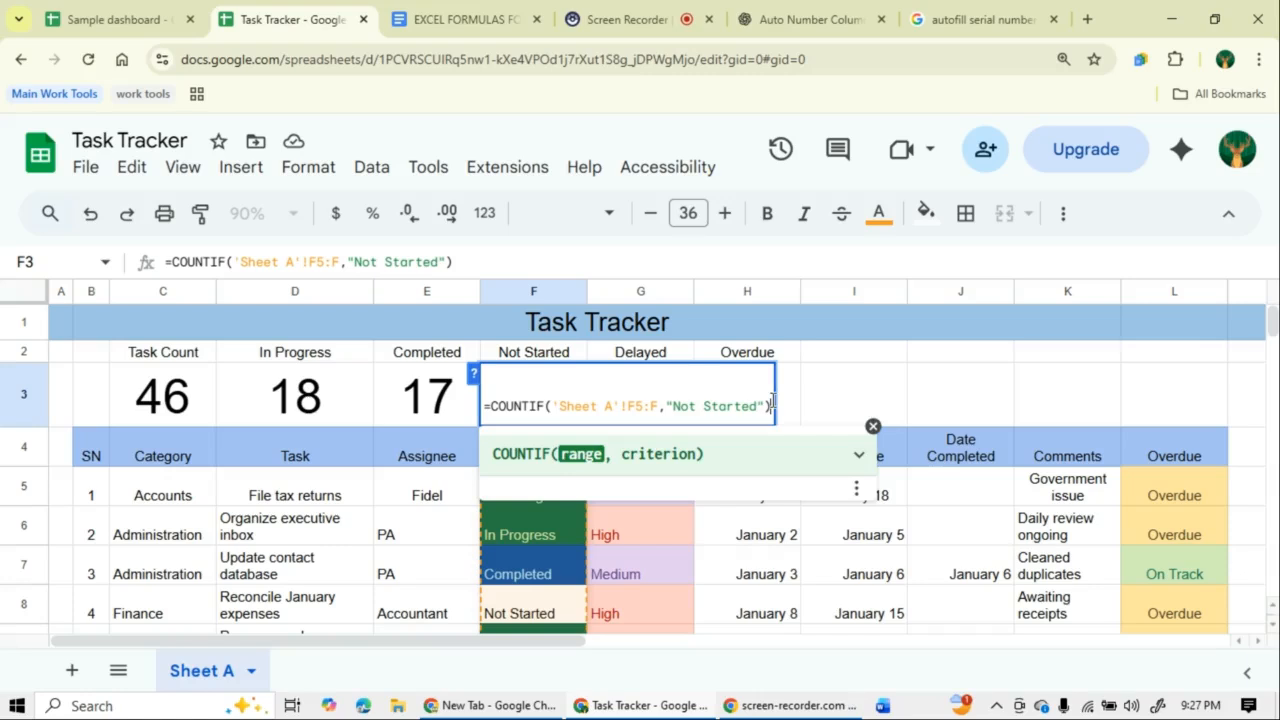
key("Return")
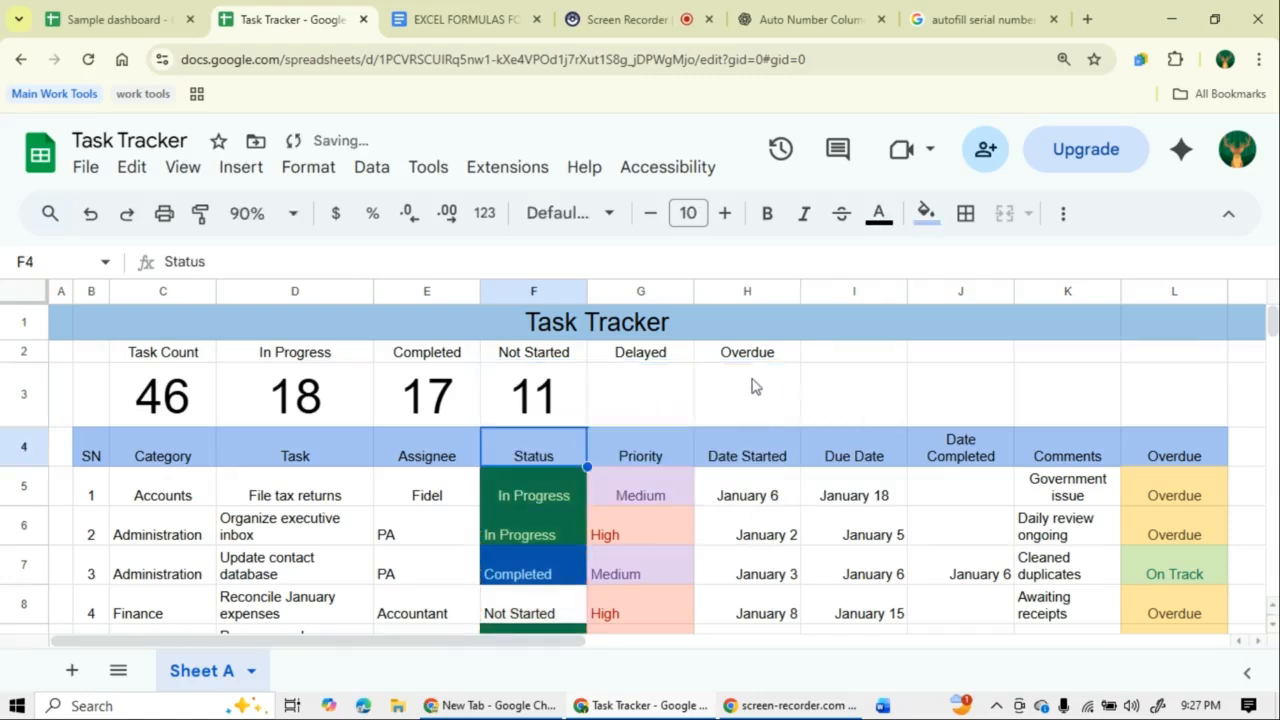
- Copy the Delayed formula from the formulas document and paste it into cell G3 of the tracker
double_click(640, 393)
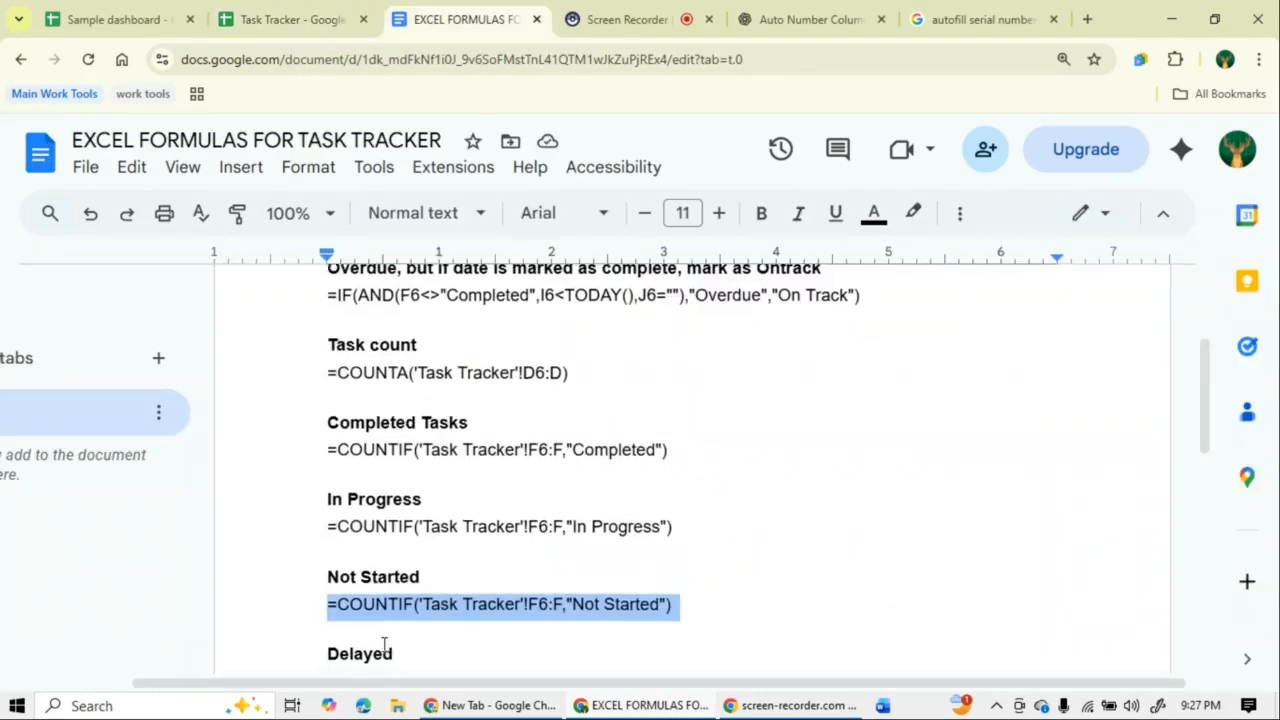
scroll(320, 485, "down", 2)
left_click_drag(322, 502, 650, 510)
key("ctrl+c")
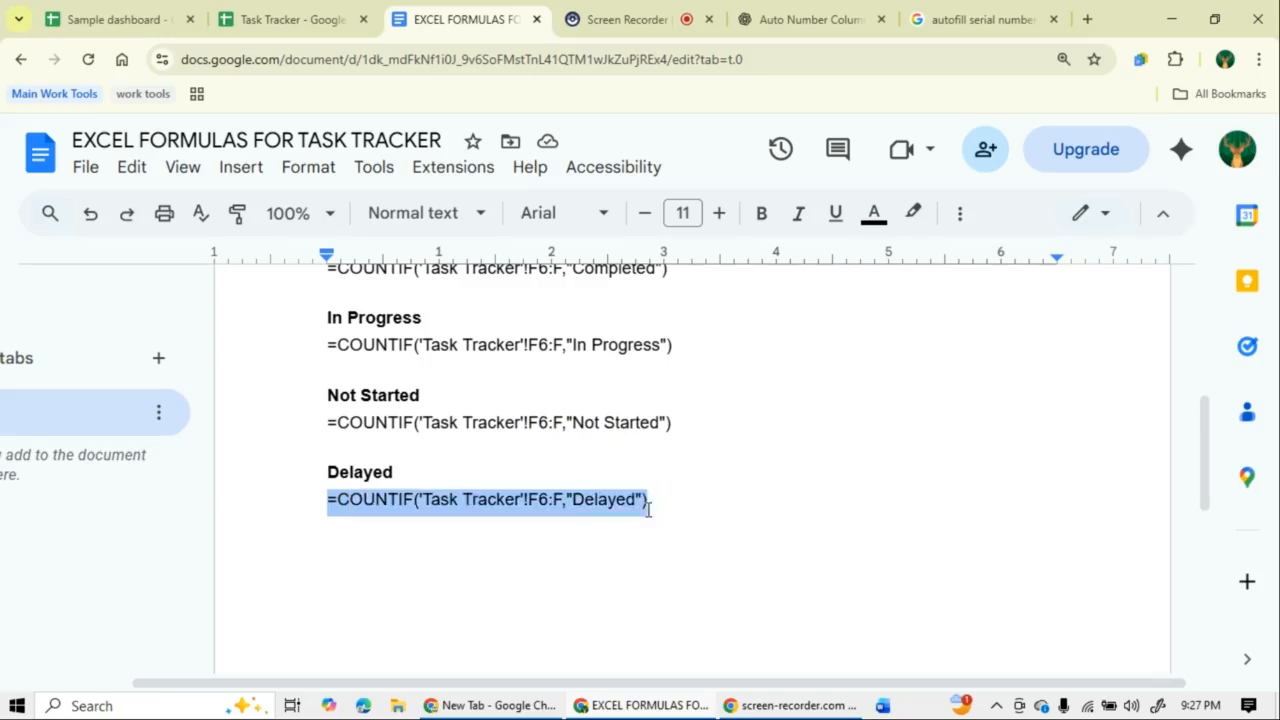
key("ctrl+shift+Tab")
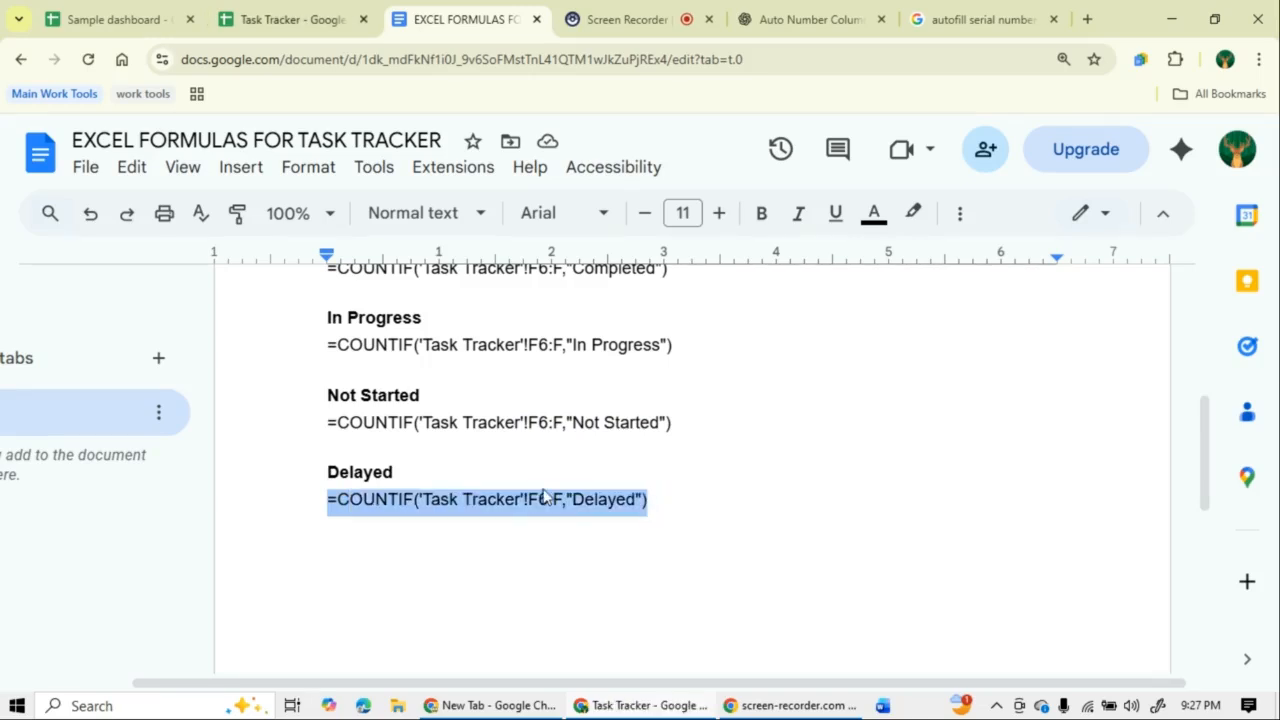
double_click(628, 419)
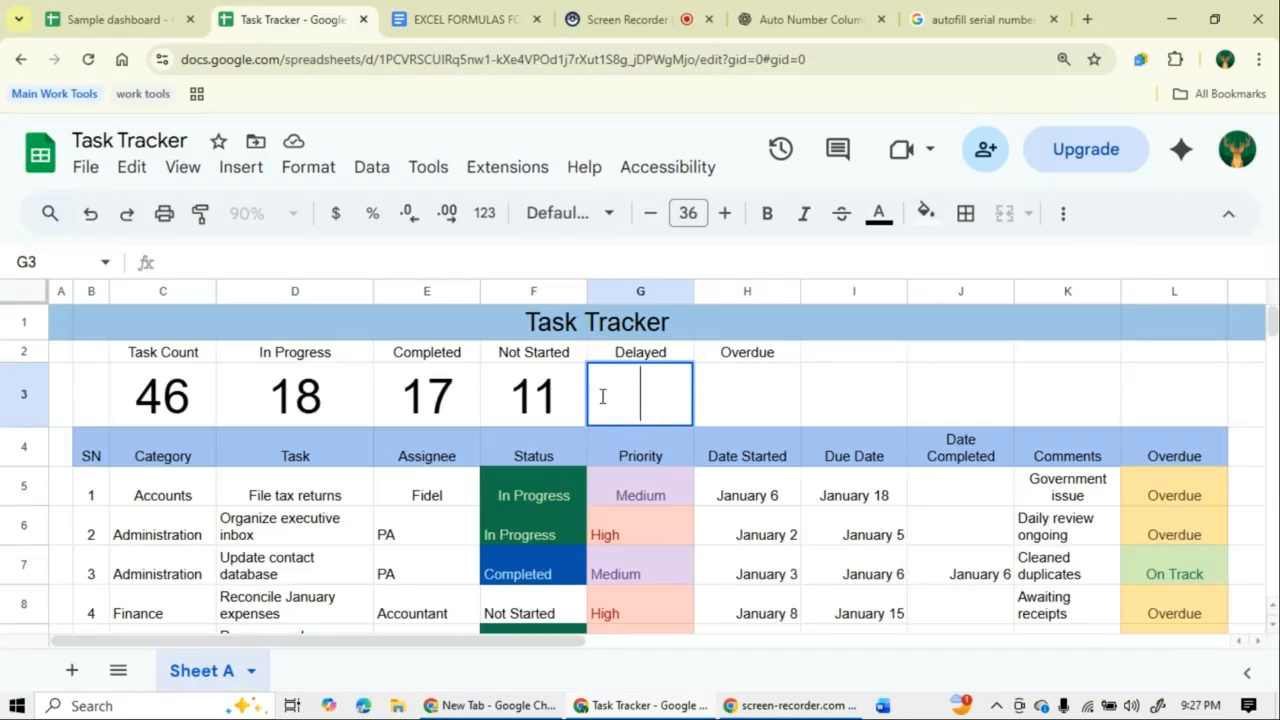
key("ctrl+v")
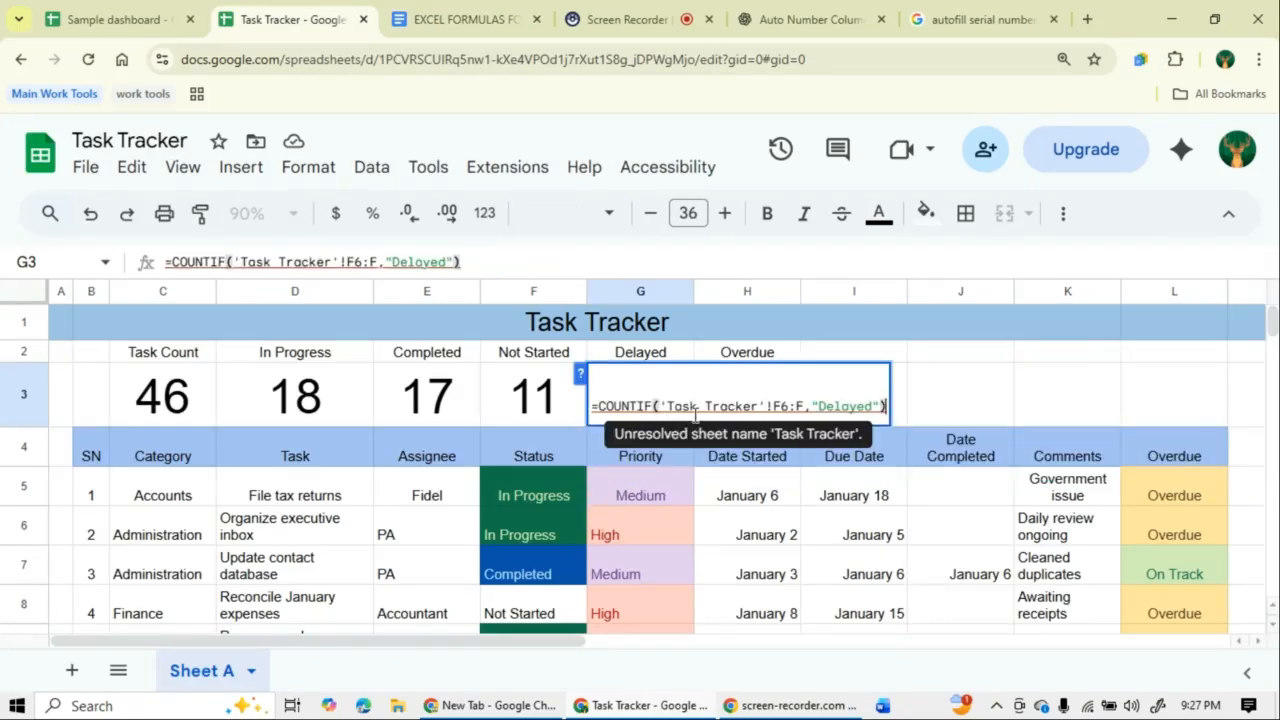
- Point the Delayed formula in G3 to Sheet A from row 5, giving =COUNTIF('Sheet A'!F5:F,"Delayed")
left_click_drag(668, 404, 757, 399)
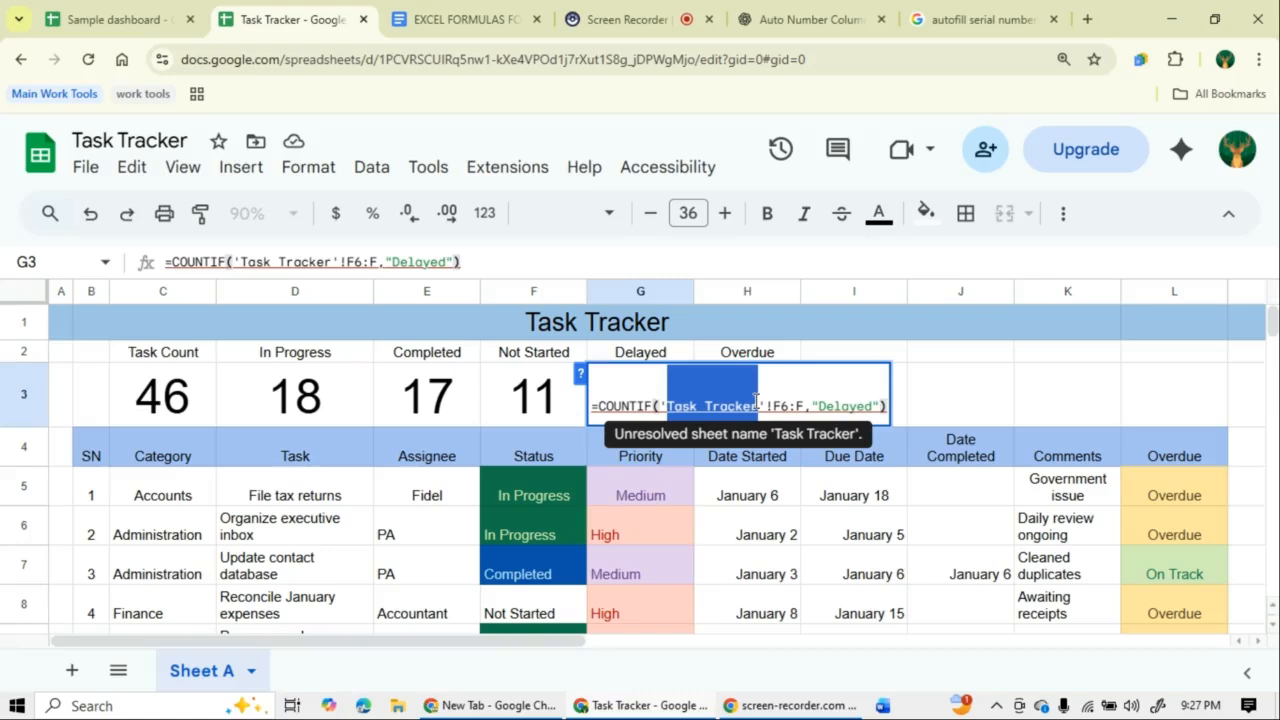
type("Sheet ")
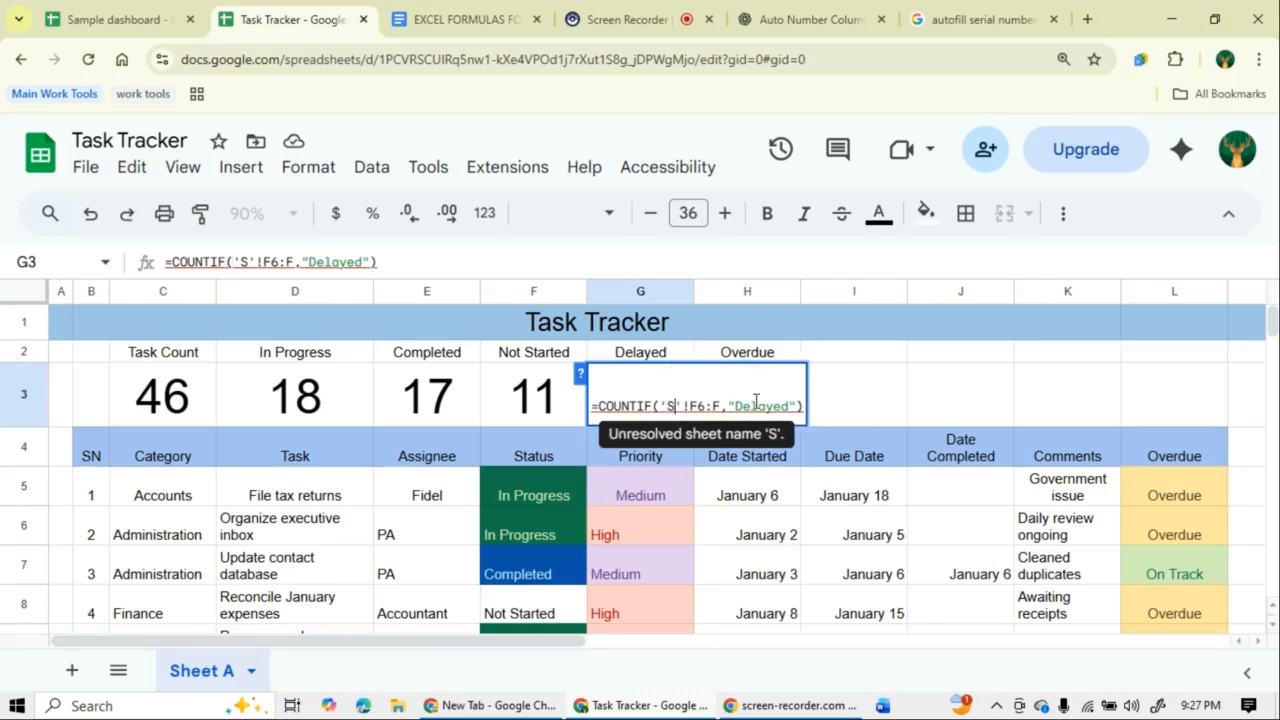
type("A")
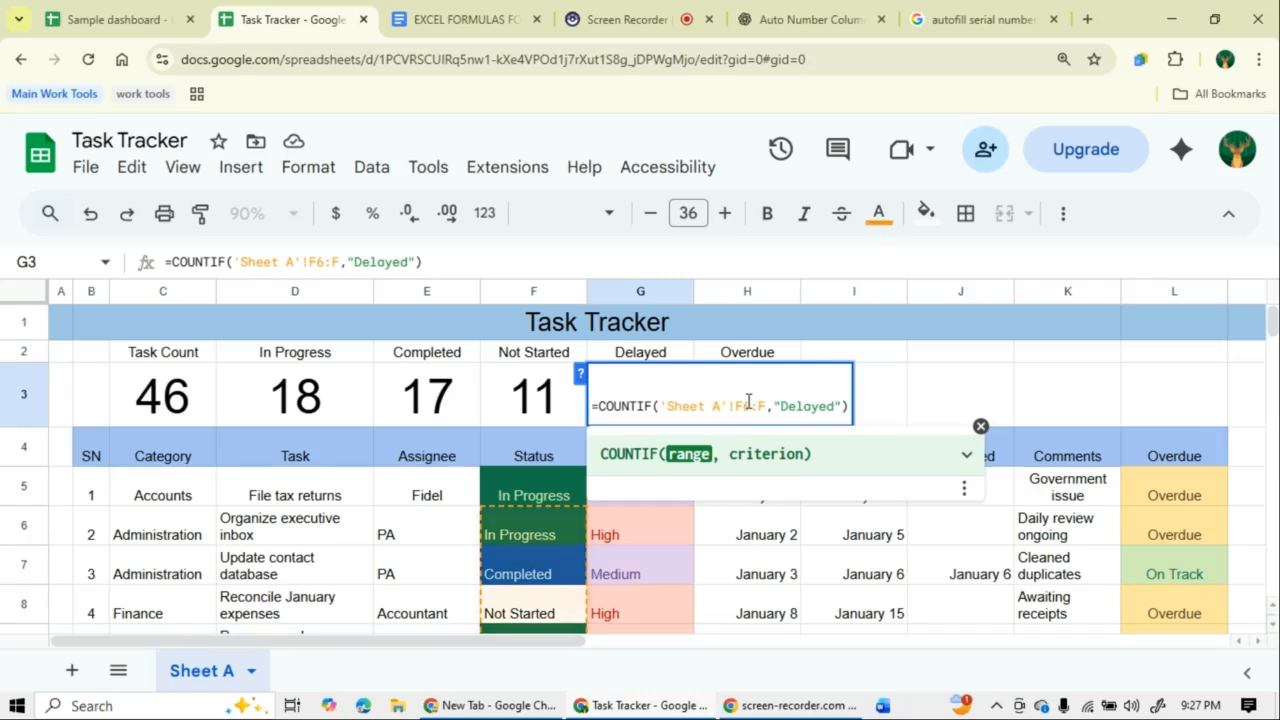
key("Delete")
type("5")
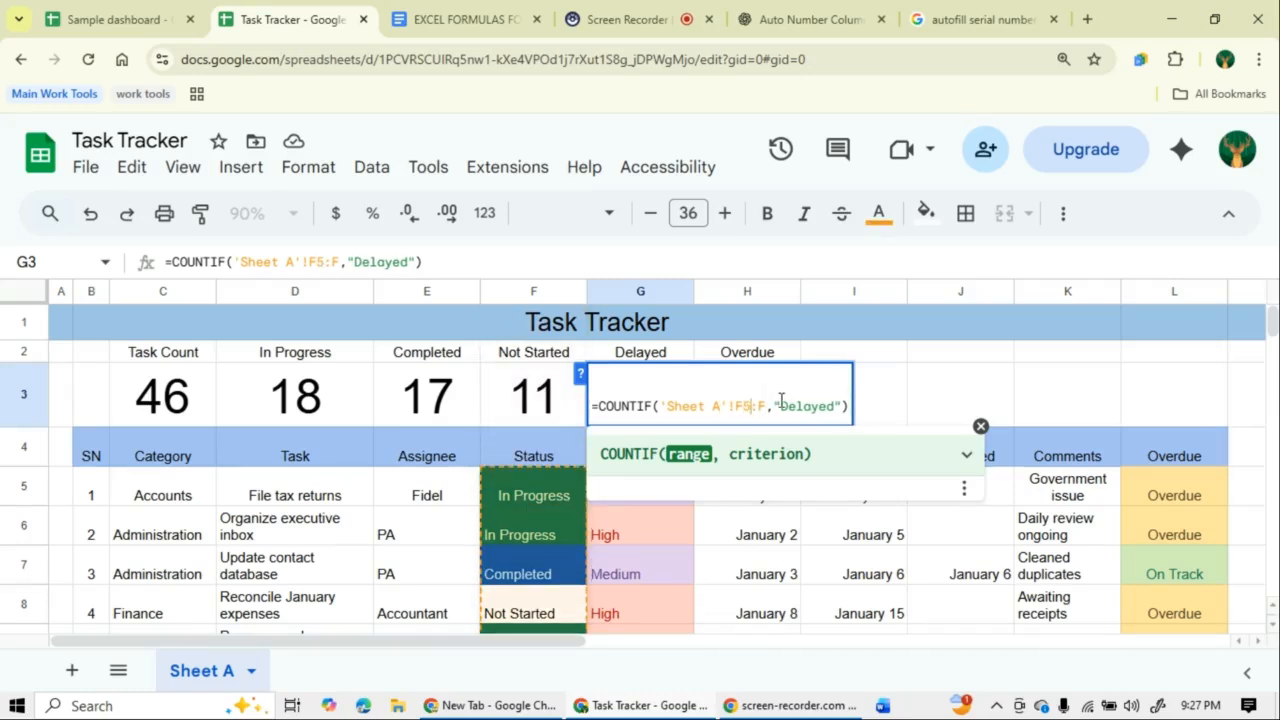
left_click(870, 403)
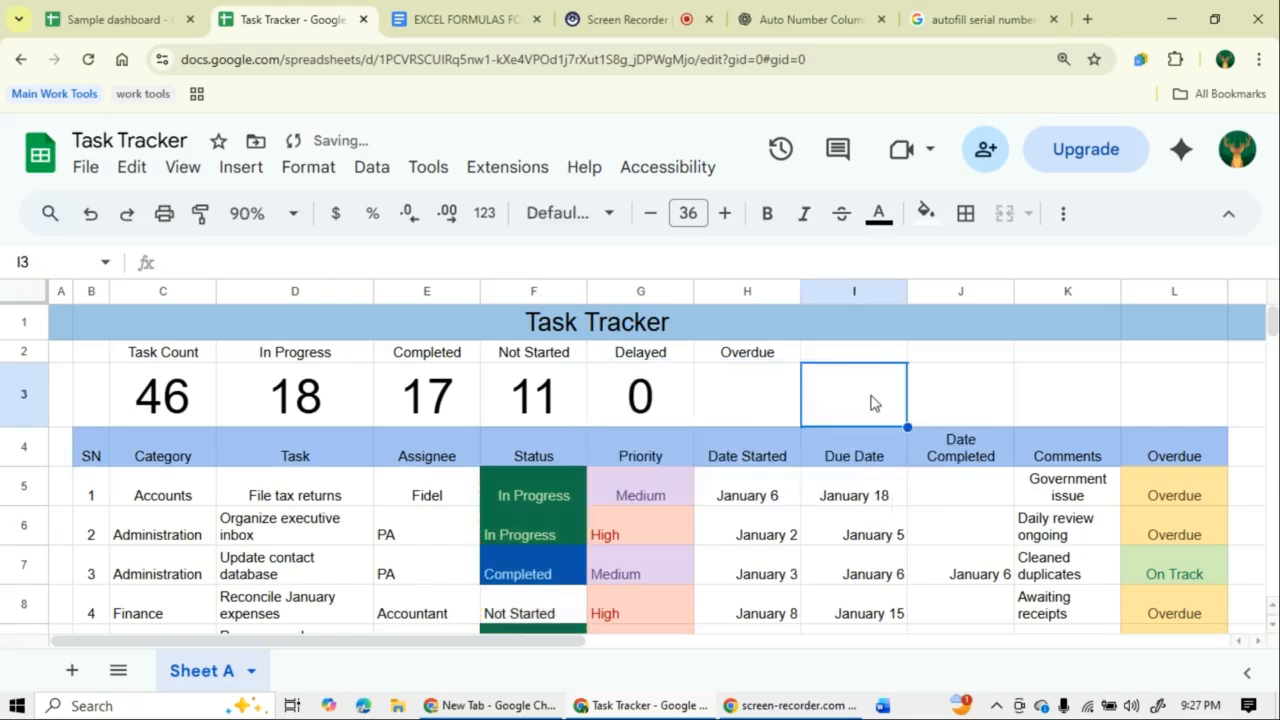
- Copy the Completed Tasks COUNTIF formula from the formulas document for the tracker's Overdue count in H3
left_click(757, 401)
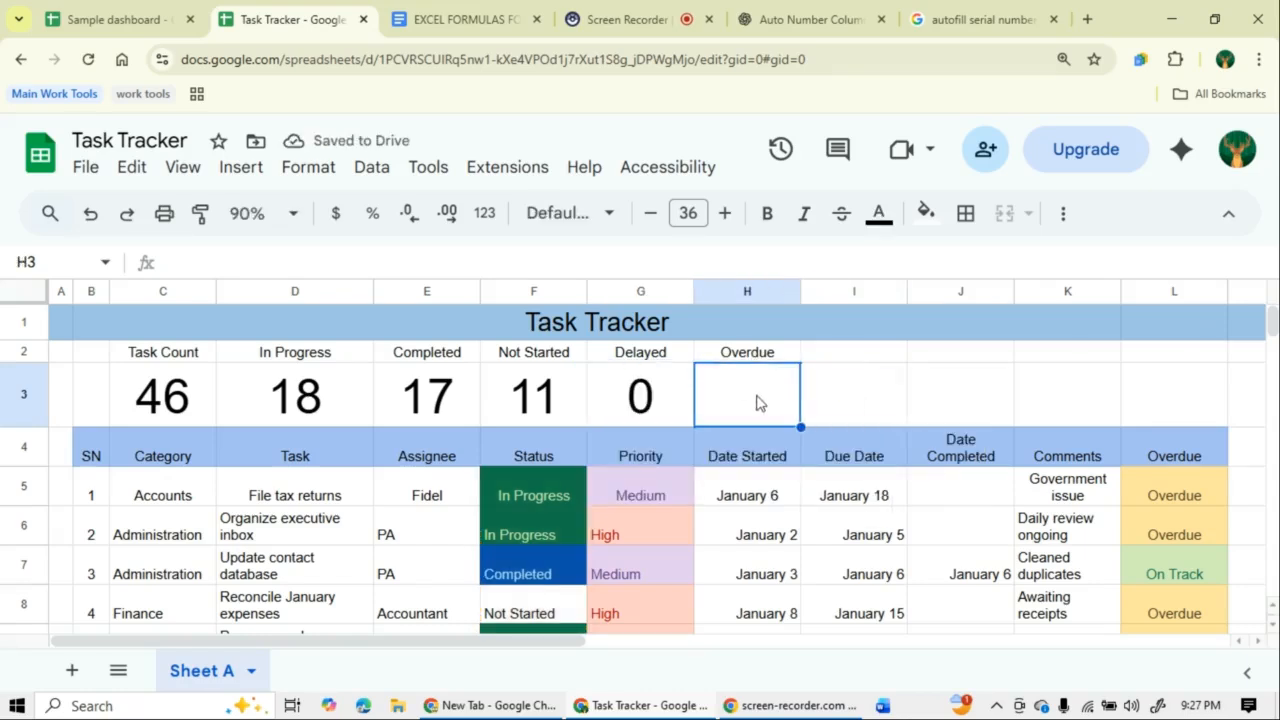
left_click(430, 19)
scroll(445, 528, "down", 5)
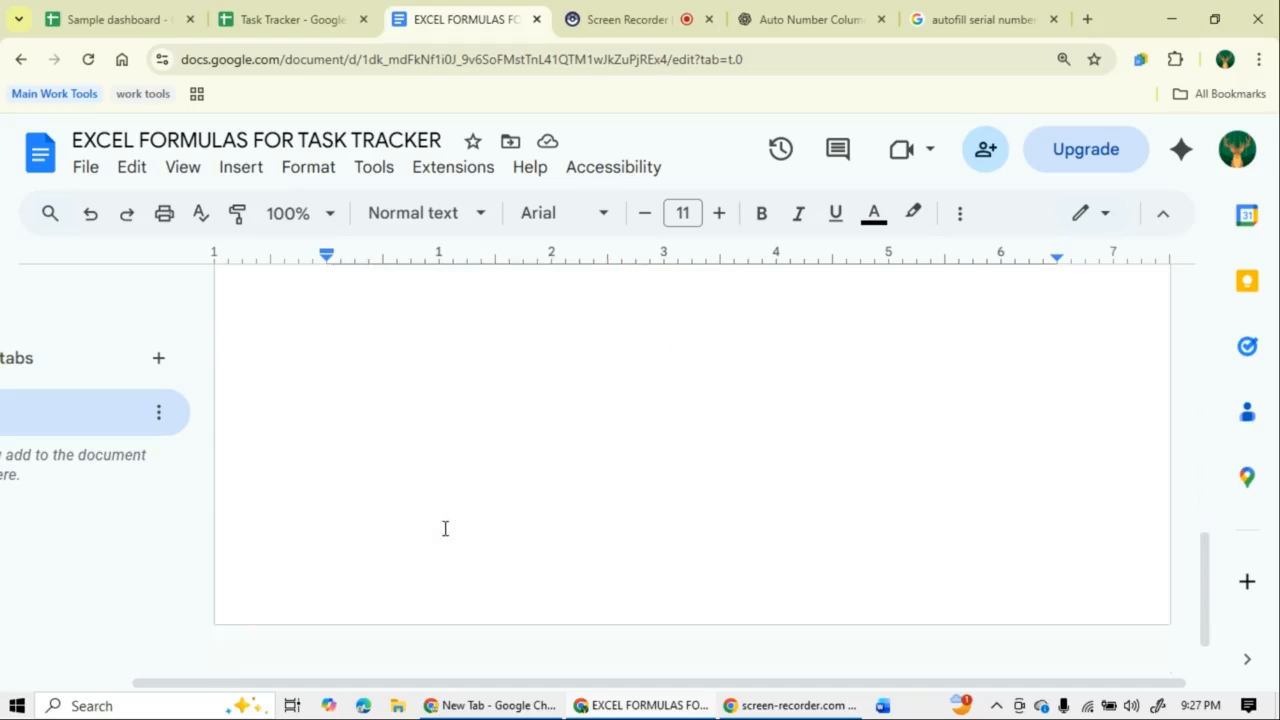
scroll(443, 528, "up", 10)
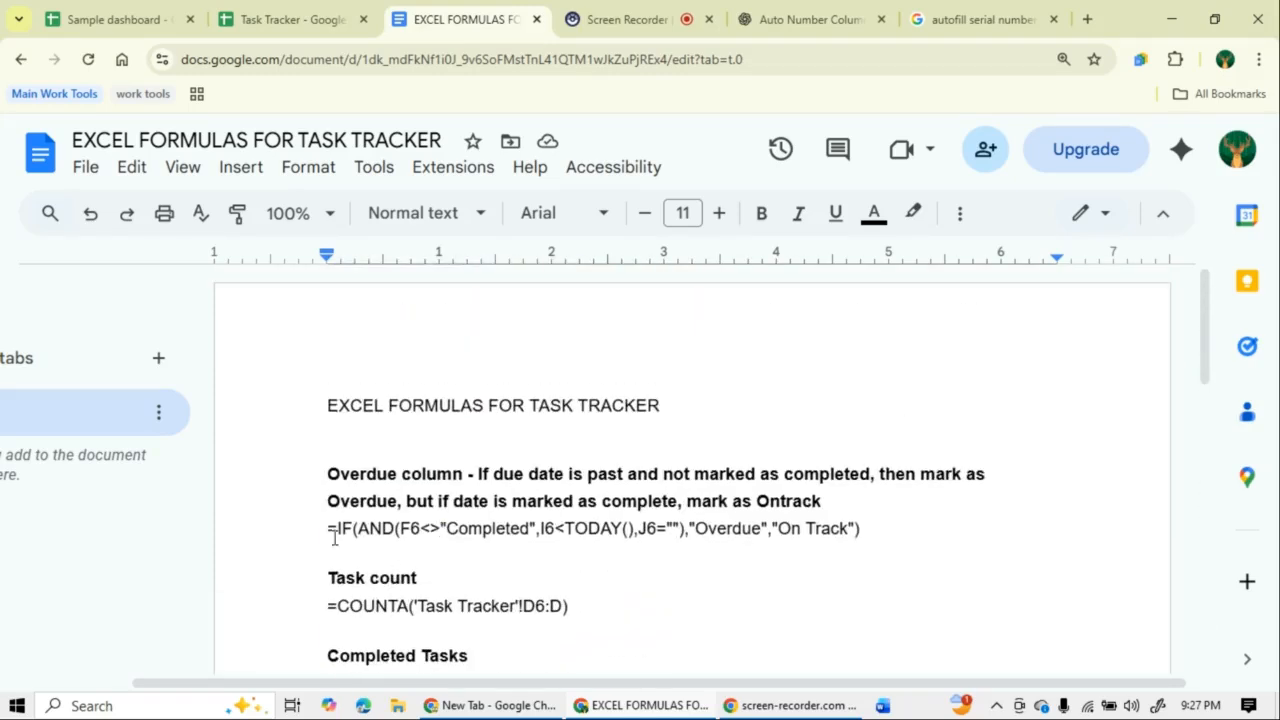
scroll(381, 608, "down", 3)
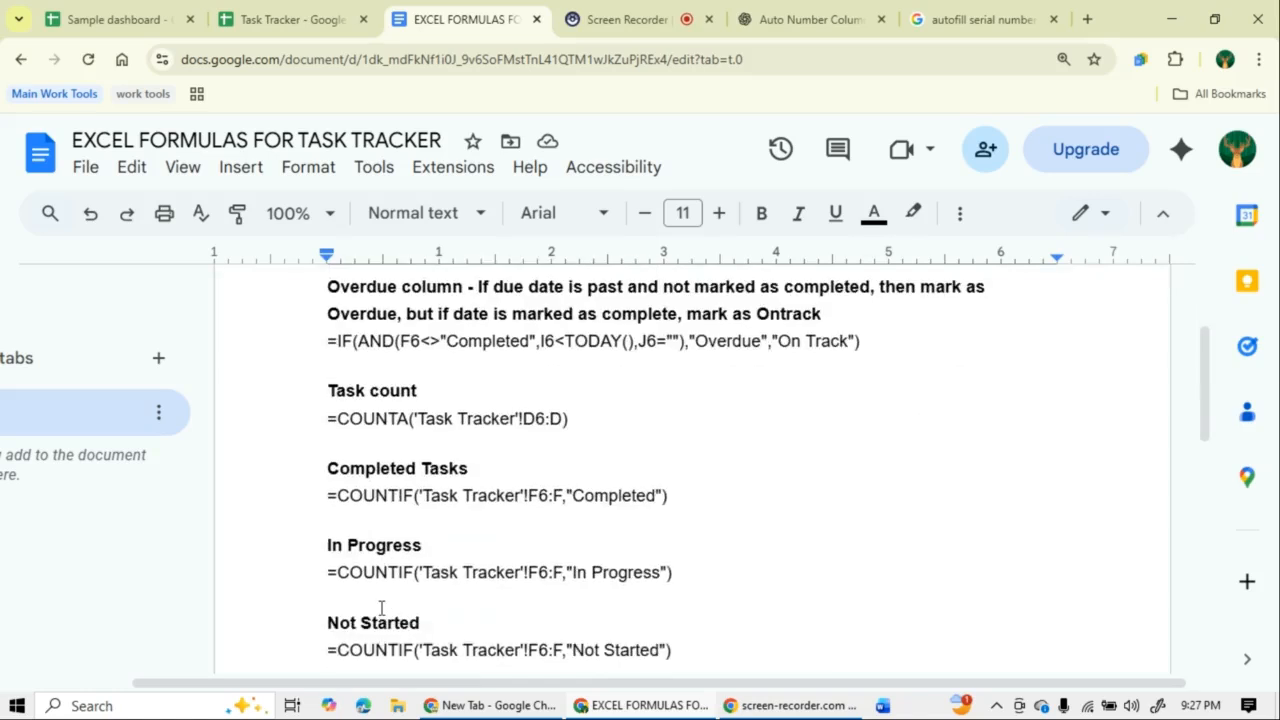
scroll(380, 596, "up", 2)
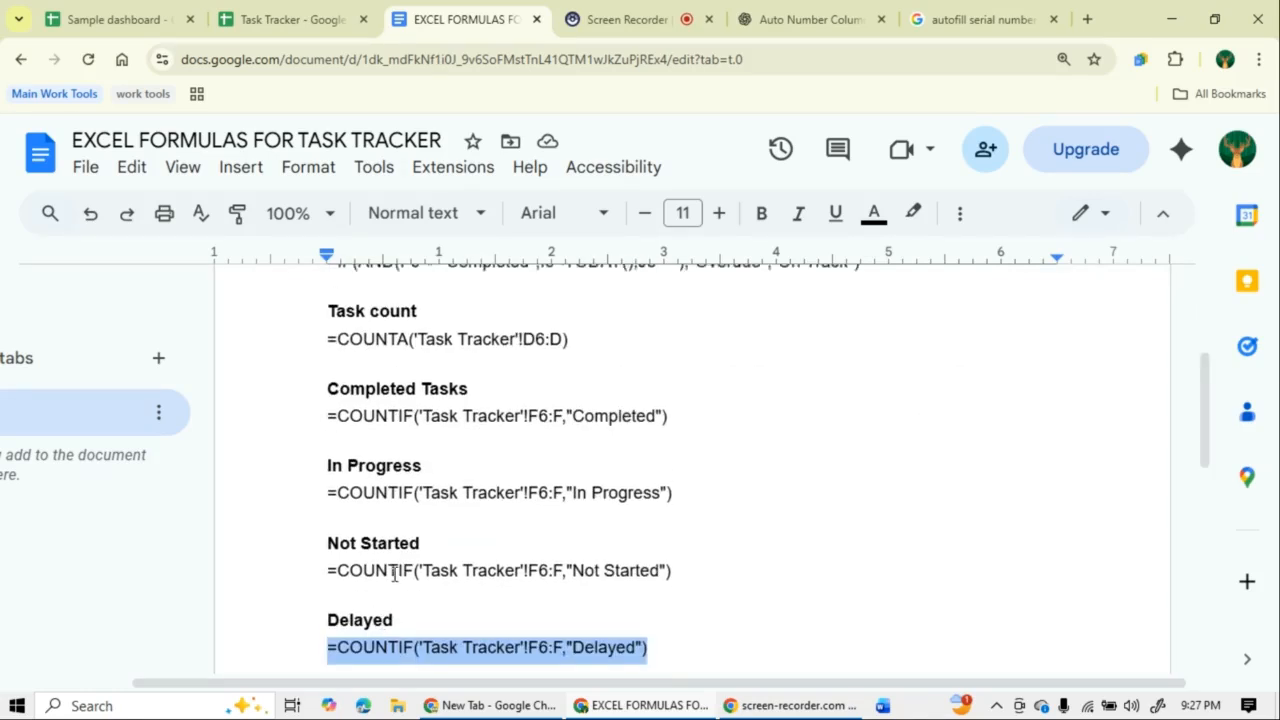
left_click_drag(326, 512, 563, 508)
left_click(586, 500)
triple_click(592, 514)
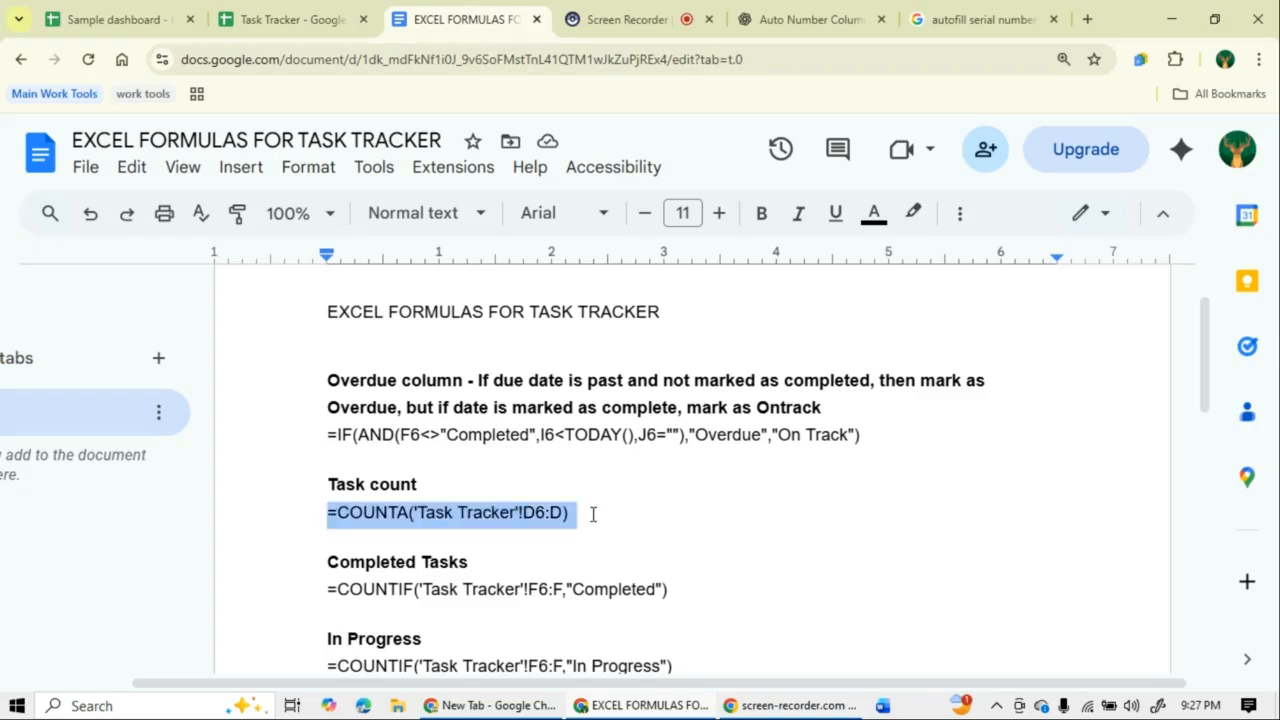
left_click(299, 598)
left_click_drag(305, 594, 735, 603)
key("ctrl+c")
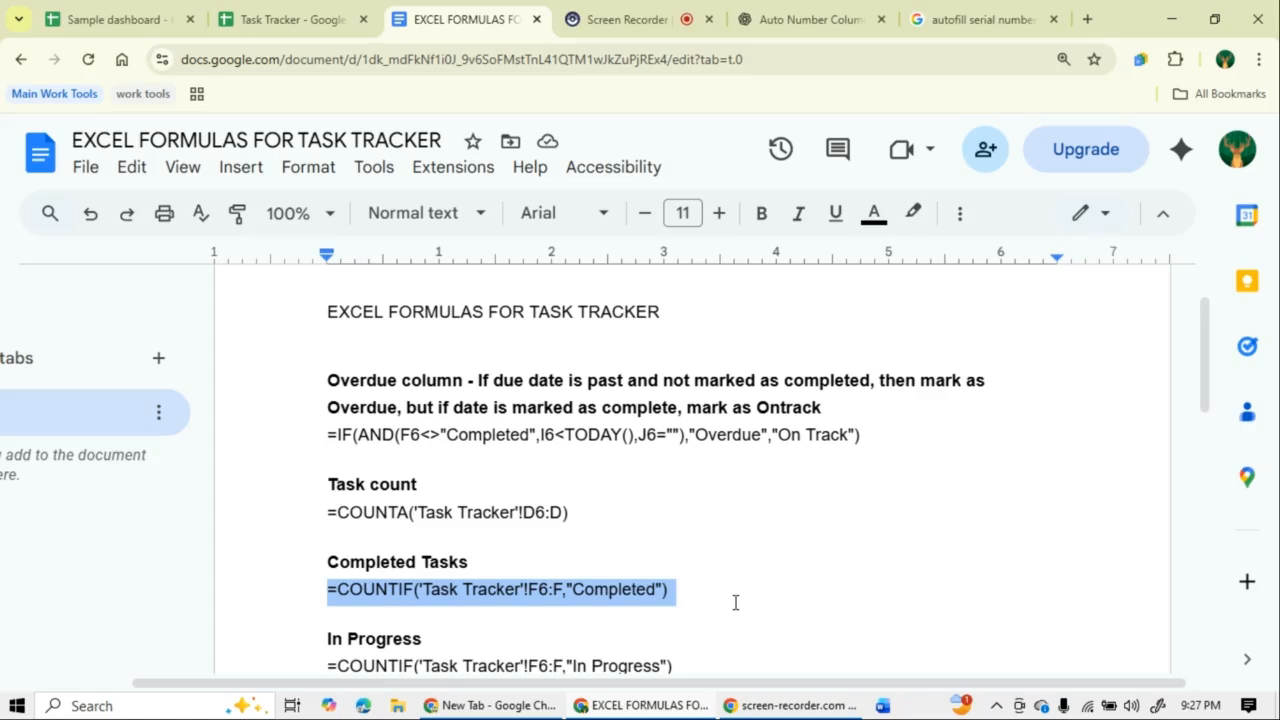
- Paste the copied COUNTIF formula into cell H3 of the tracker, removing the trailing line break
left_click(283, 19)
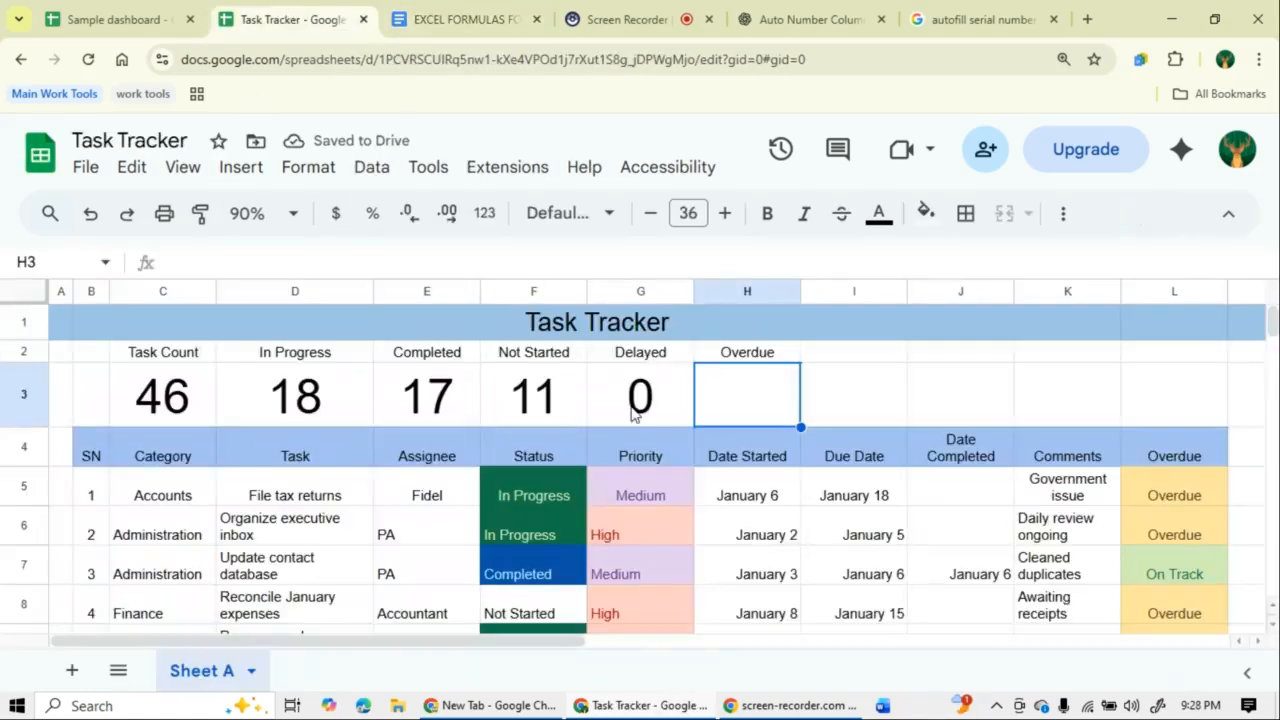
double_click(721, 393)
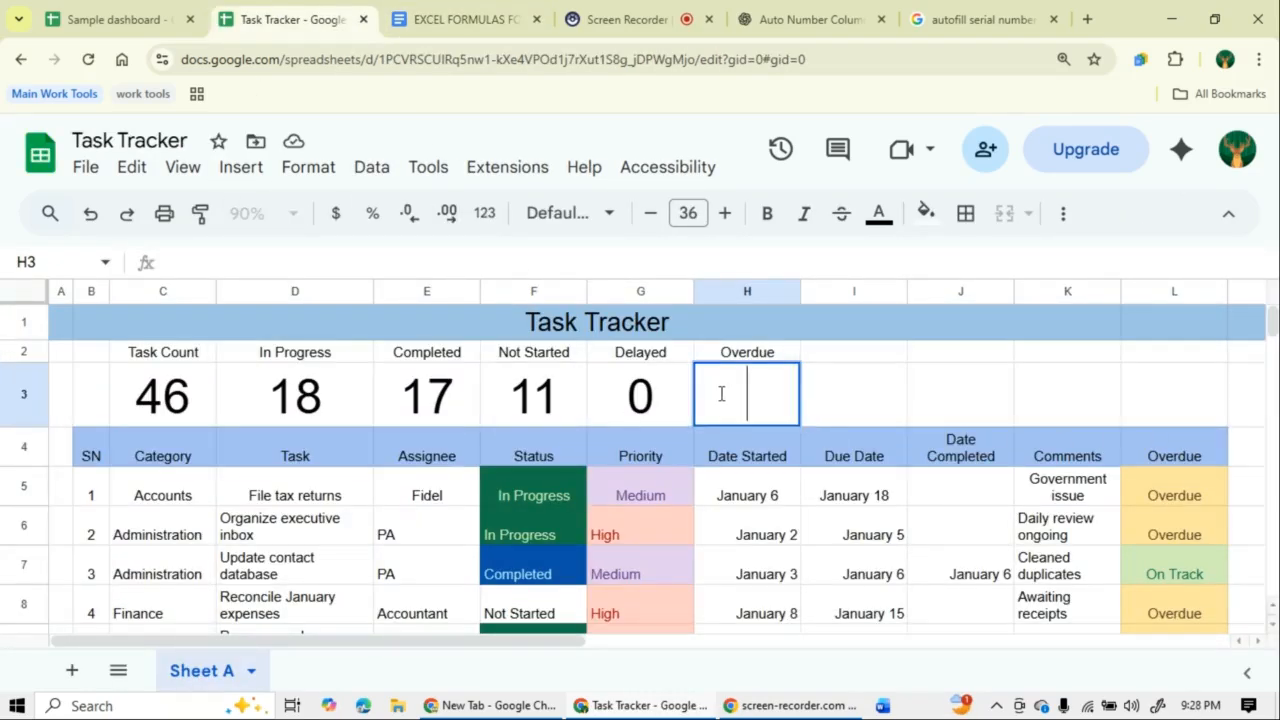
key("ctrl+v")
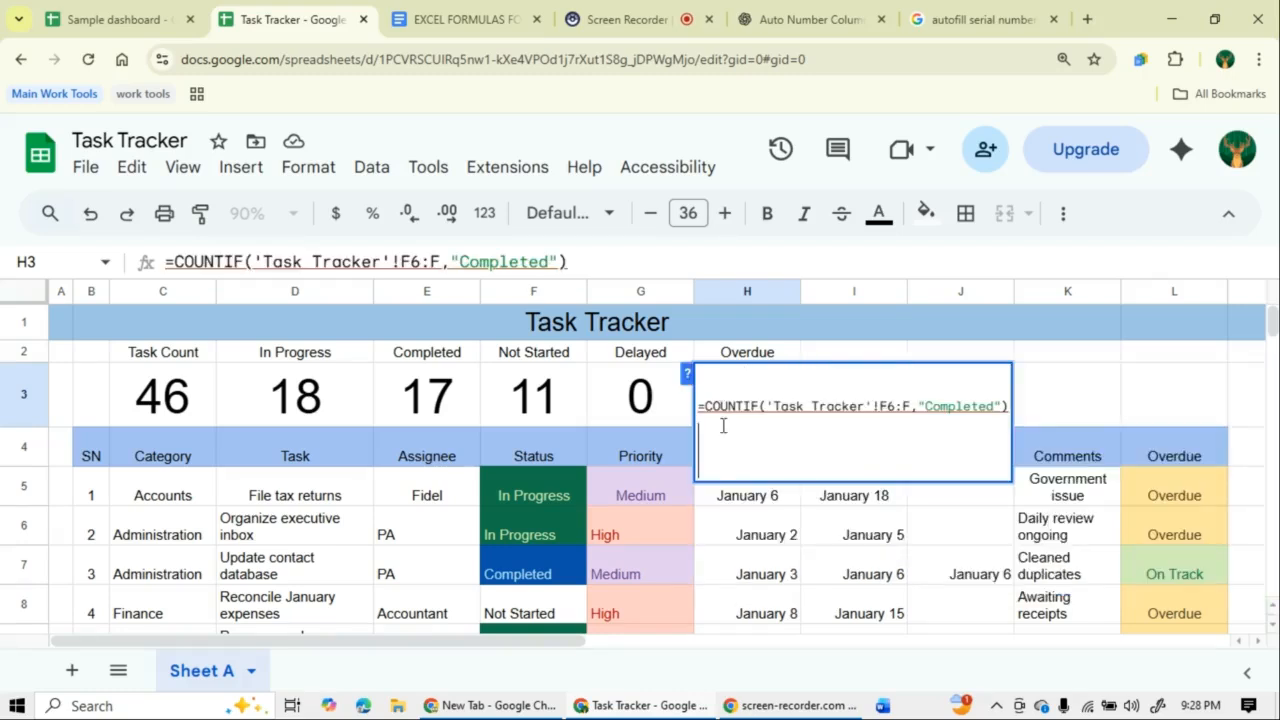
key("BackSpace")
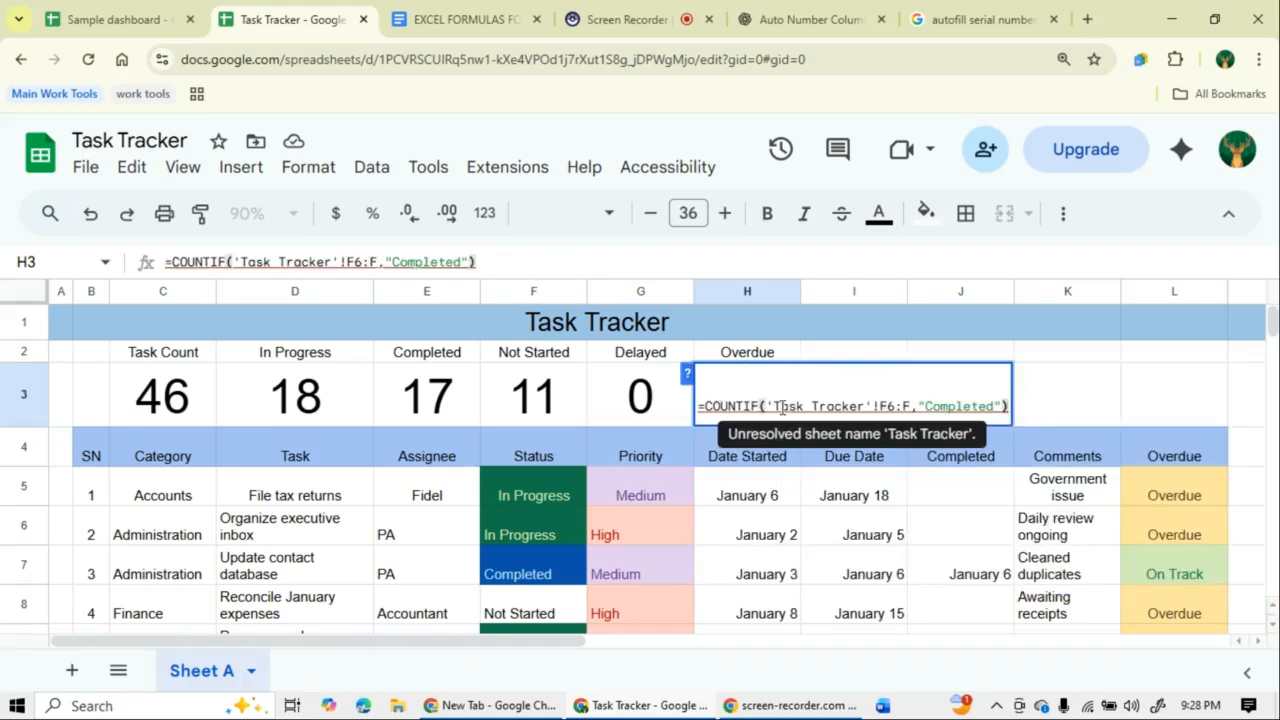
- Change the formula reference in H3 to the Overdue column of Sheet A, using the range 'Sheet A'!L5:L
left_click_drag(775, 407, 865, 406)
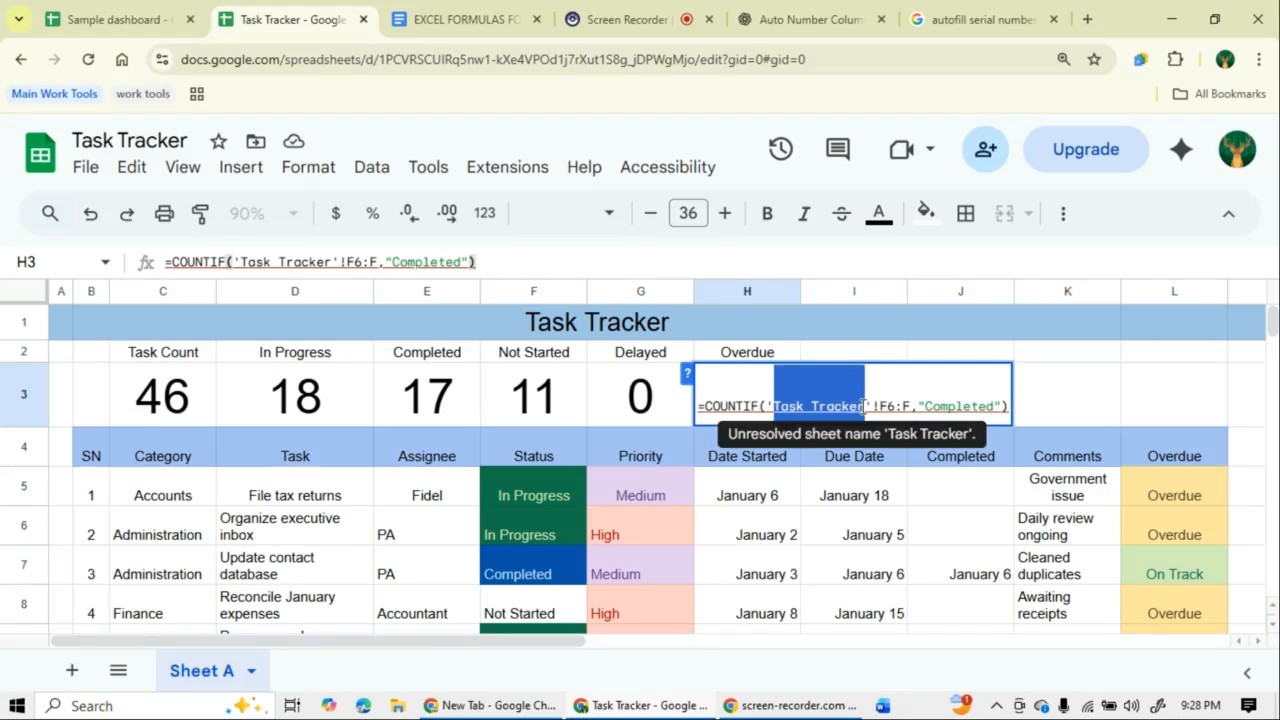
key("BackSpace")
type("Sheet A")
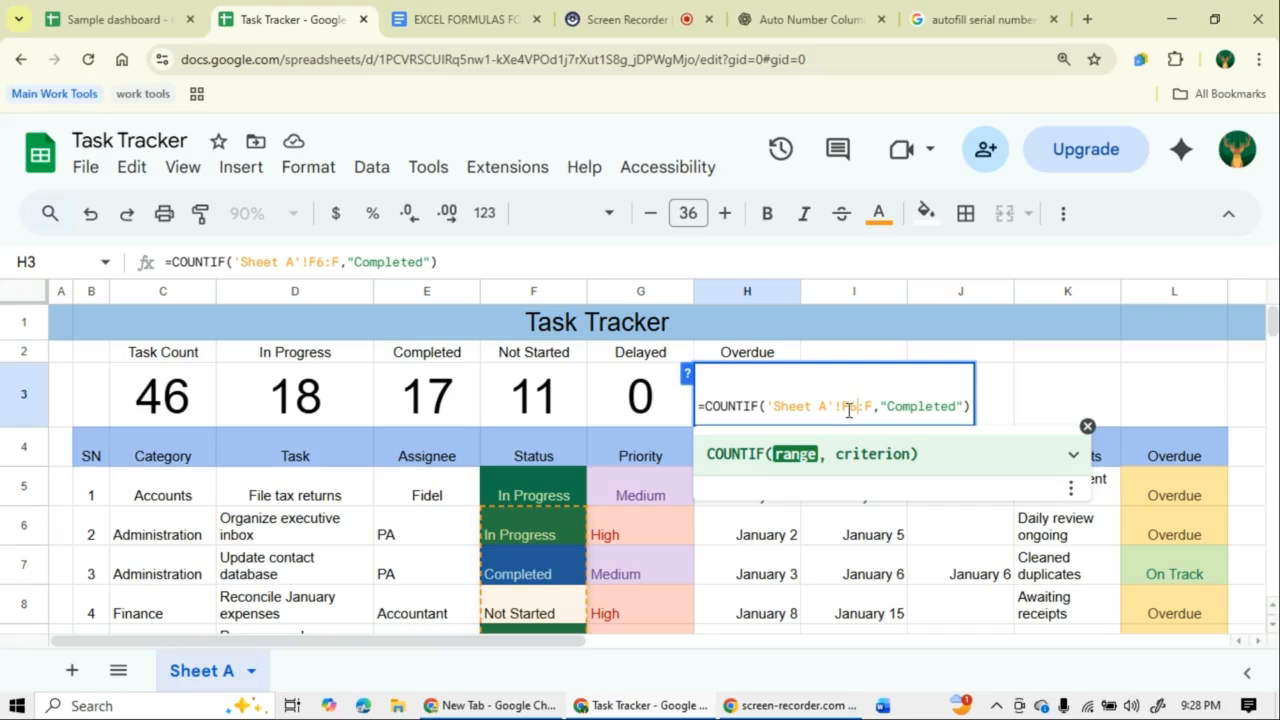
key("BackSpace")
key("BackSpace")
type("L")
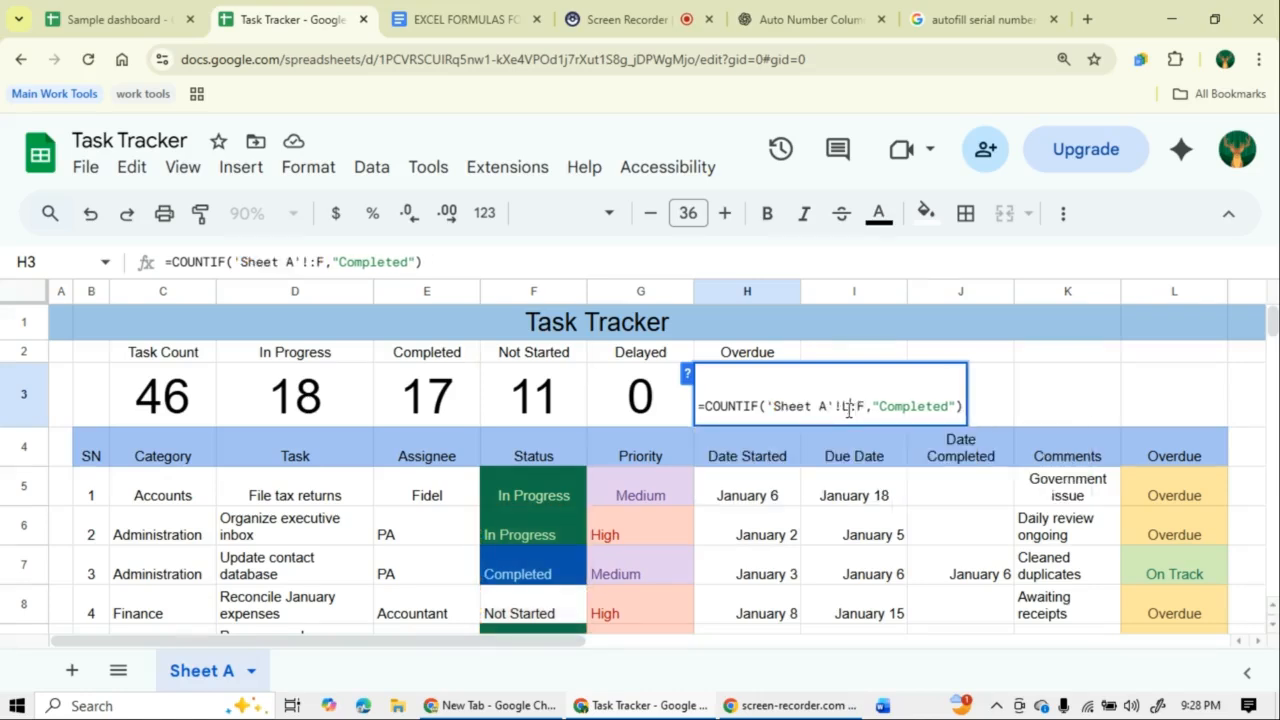
type("5")
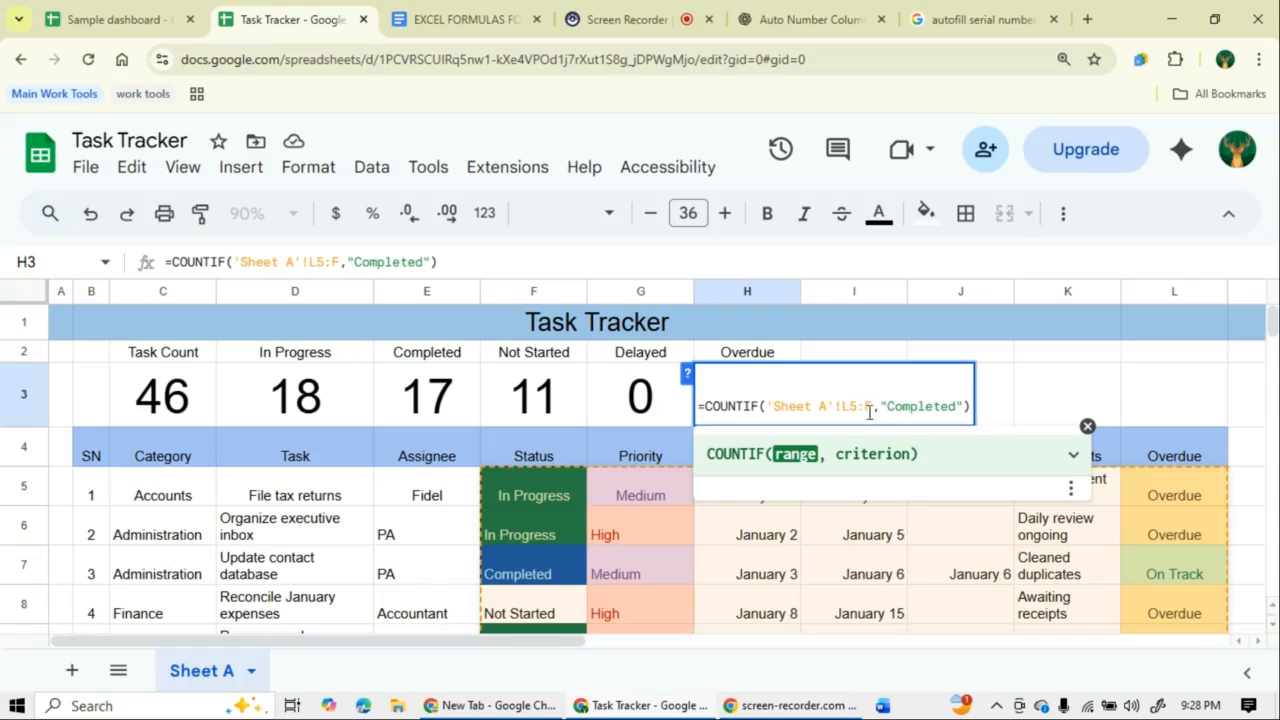
left_click(880, 406)
left_click(873, 406)
key("BackSpace")
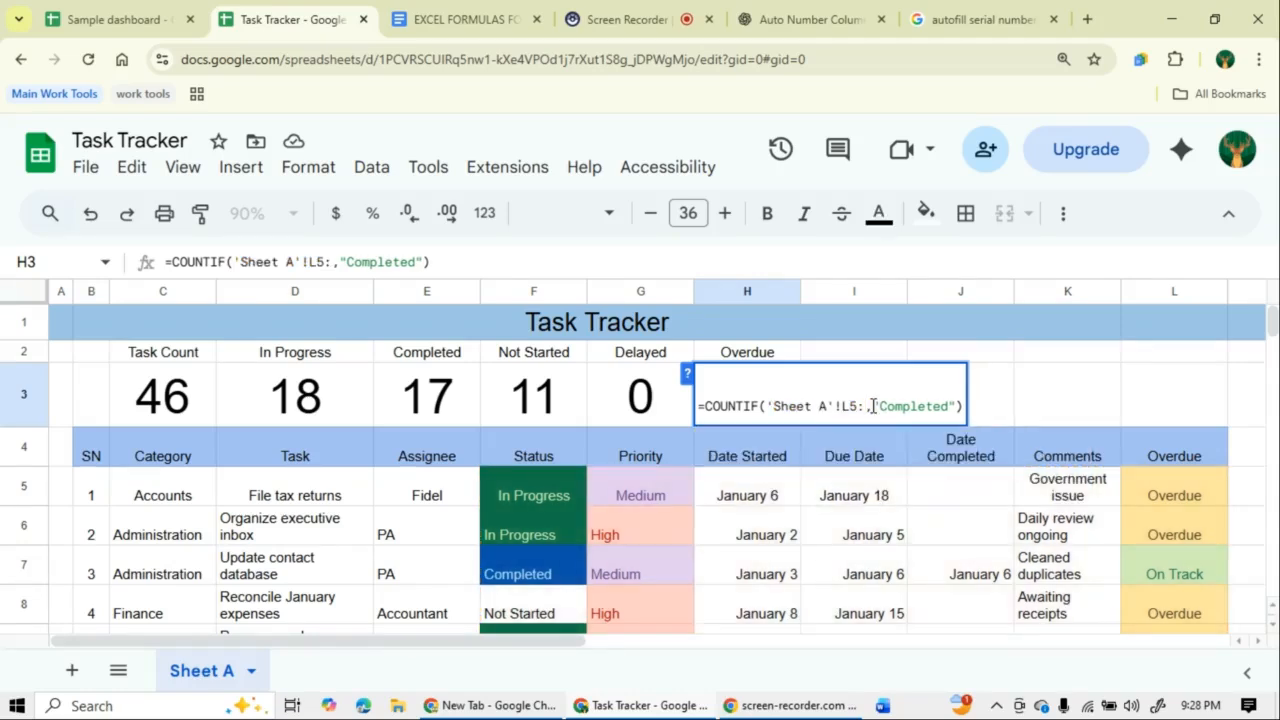
type("L")
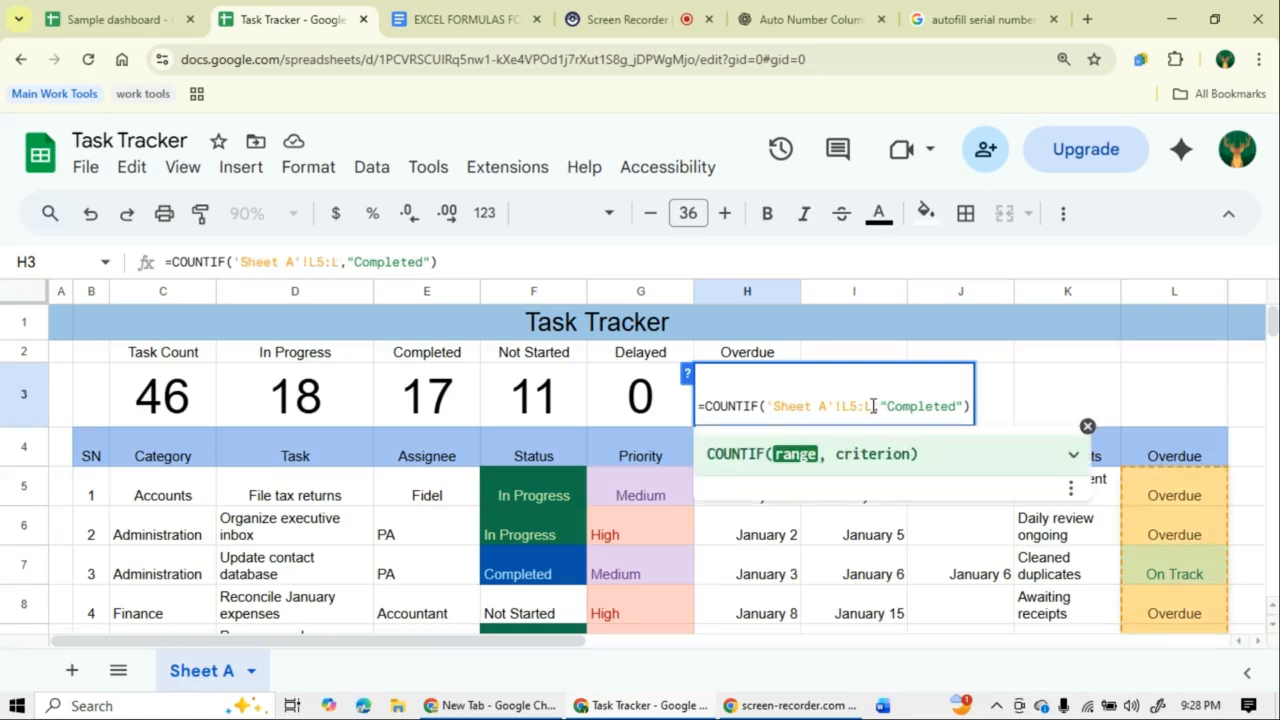
- Replace the criterion in the H3 formula with "Overdue", giving =COUNTIF('Sheet A'!L5:L,"Overdue")
left_click_drag(889, 406, 956, 402)
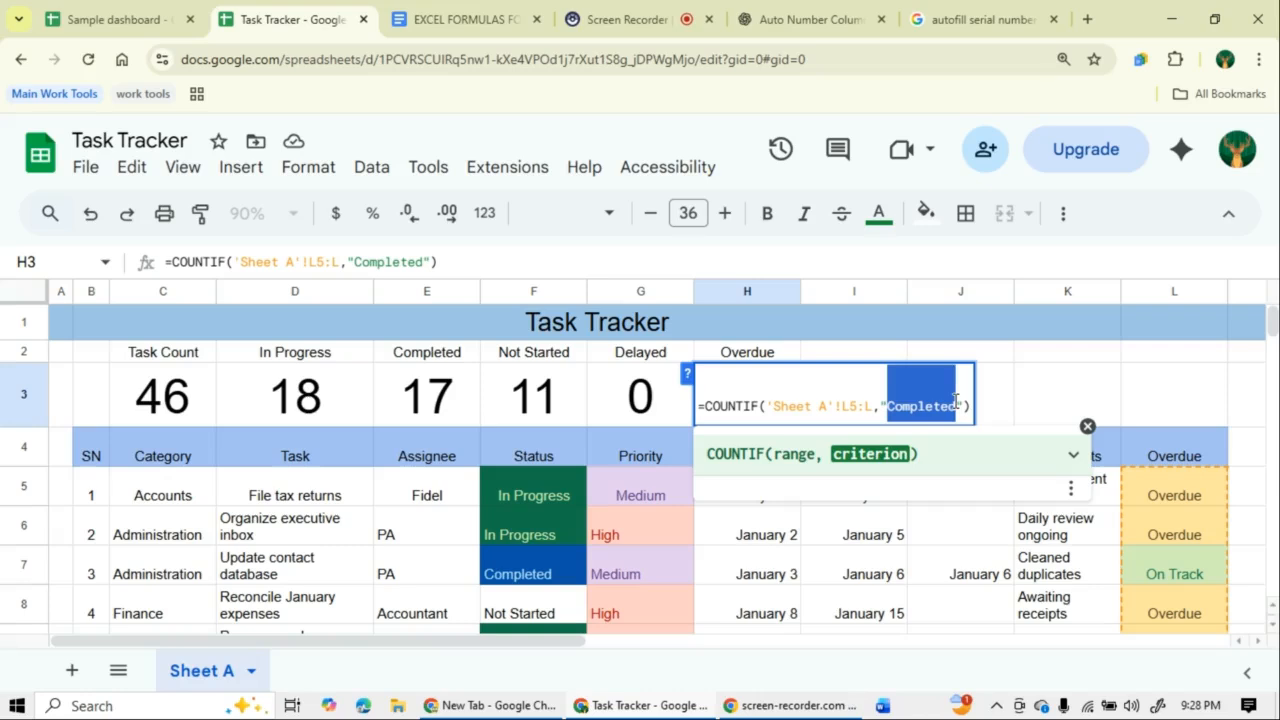
type("Overdue")
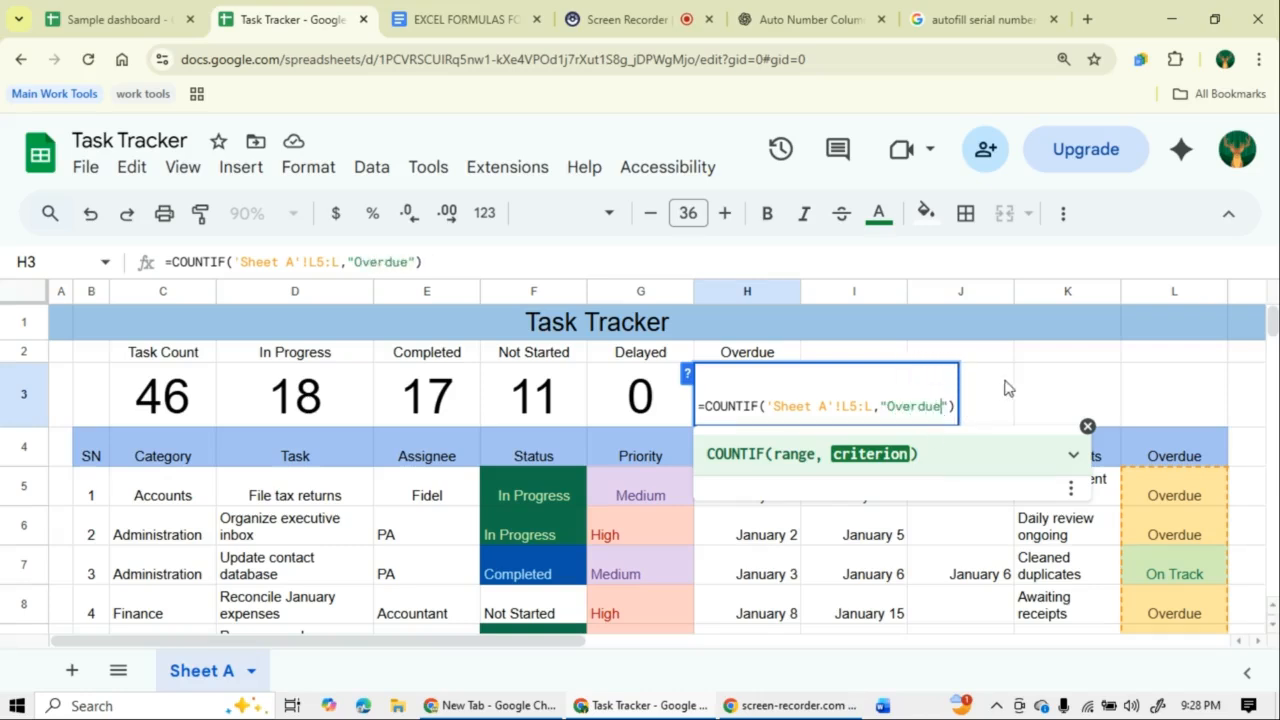
left_click(1008, 388)
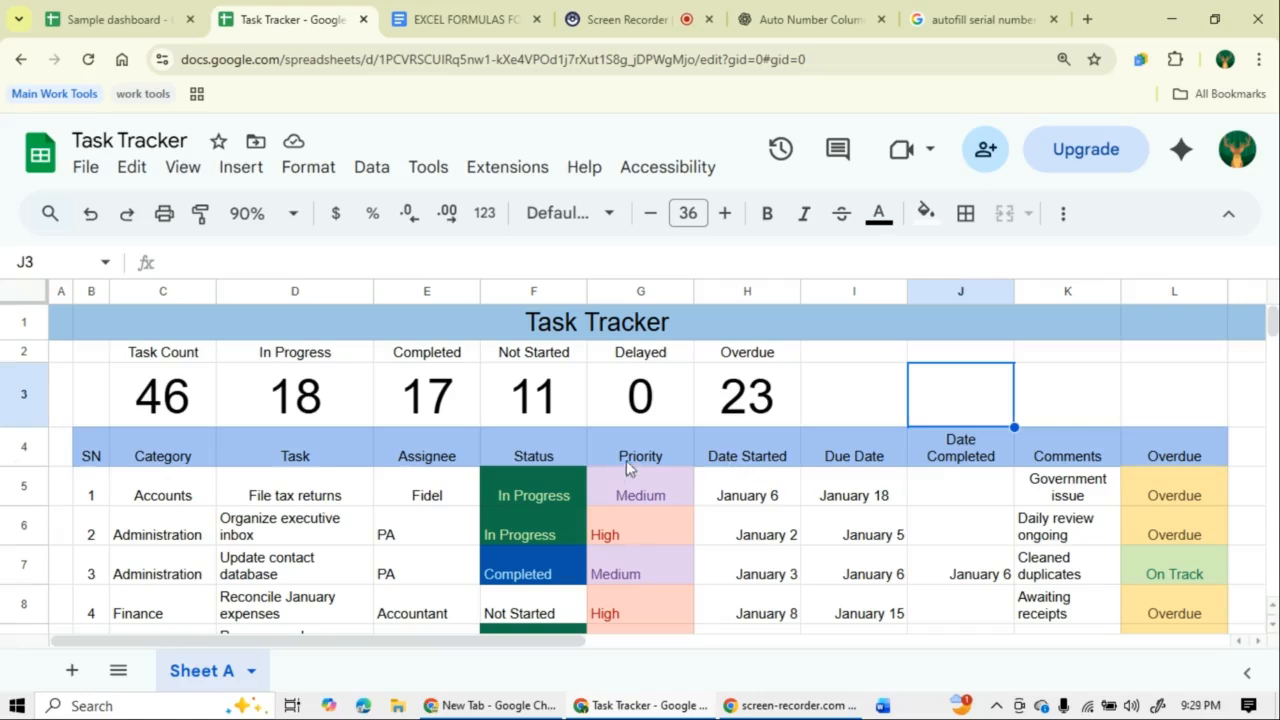
- Center the contents of the Status and Priority columns, F and G, horizontally
left_click(520, 290)
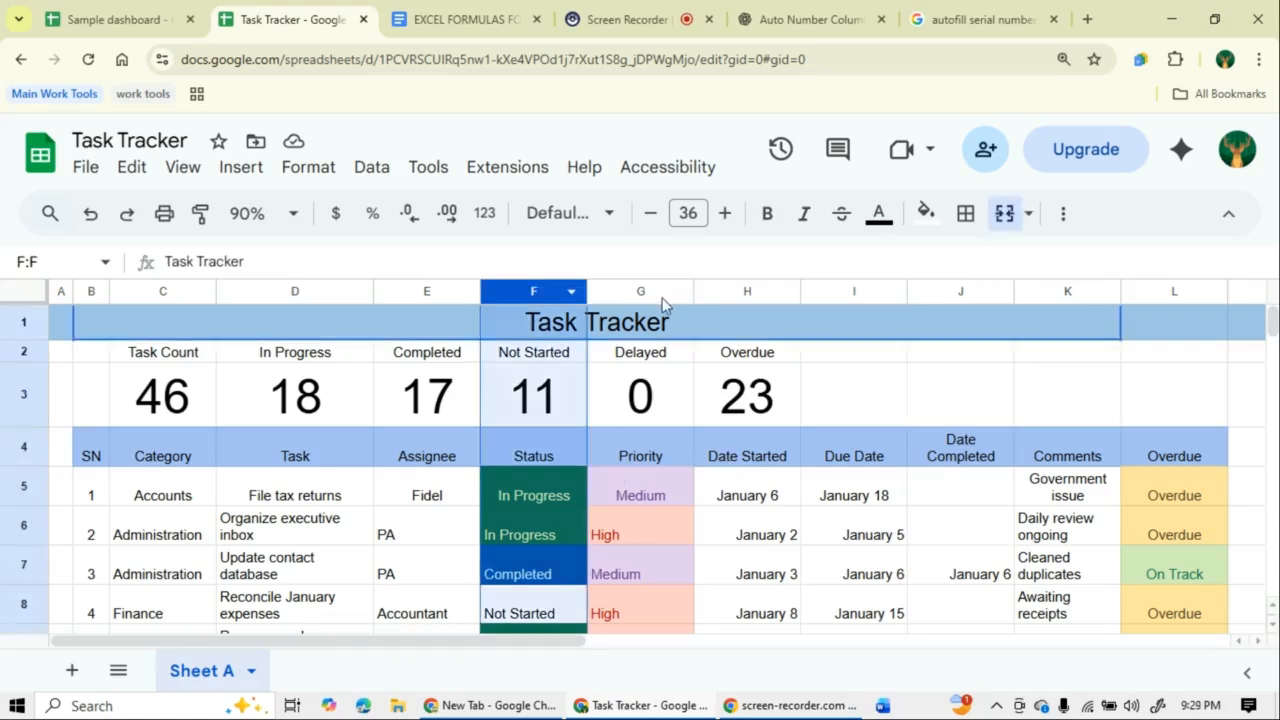
left_click(658, 296, "shift")
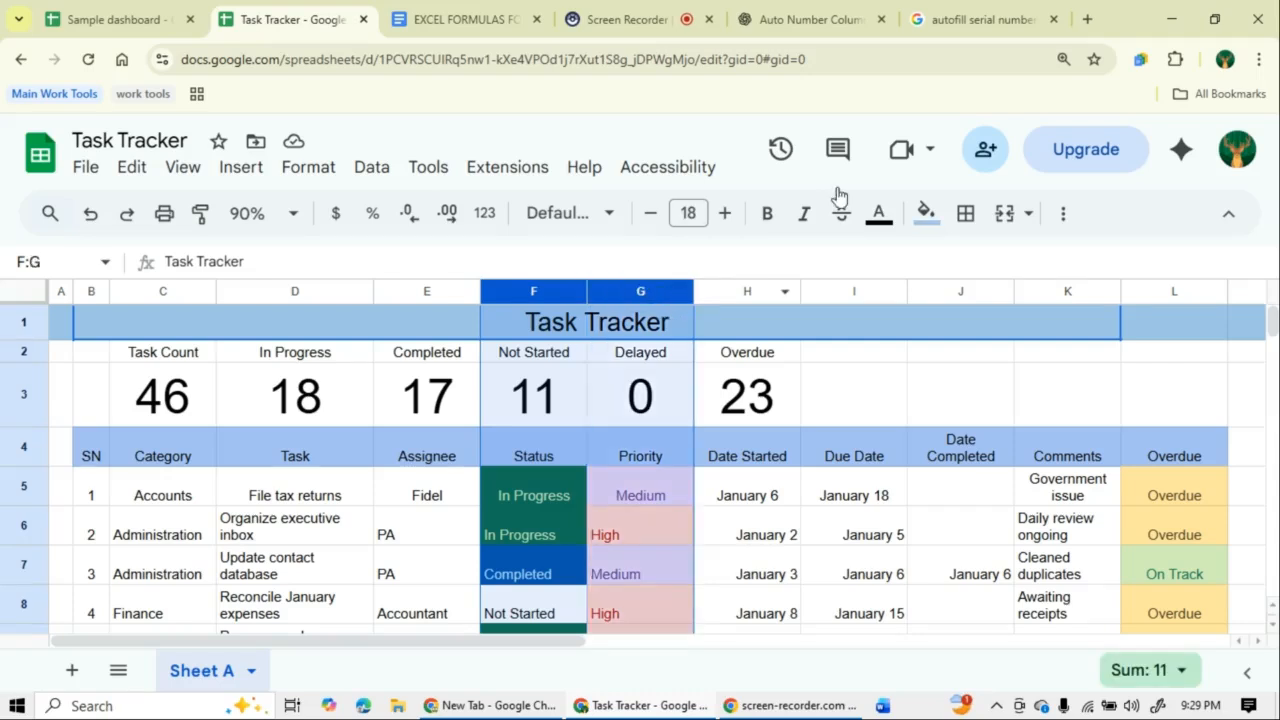
left_click(1063, 214)
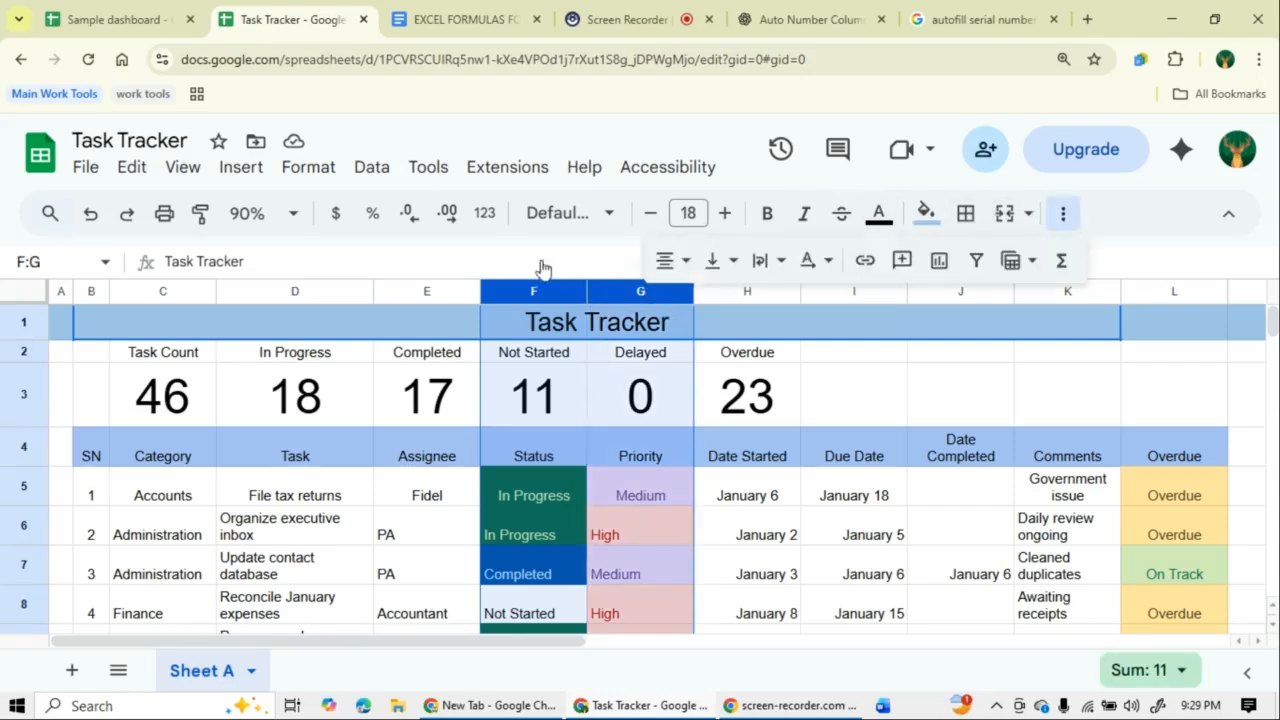
left_click(685, 262)
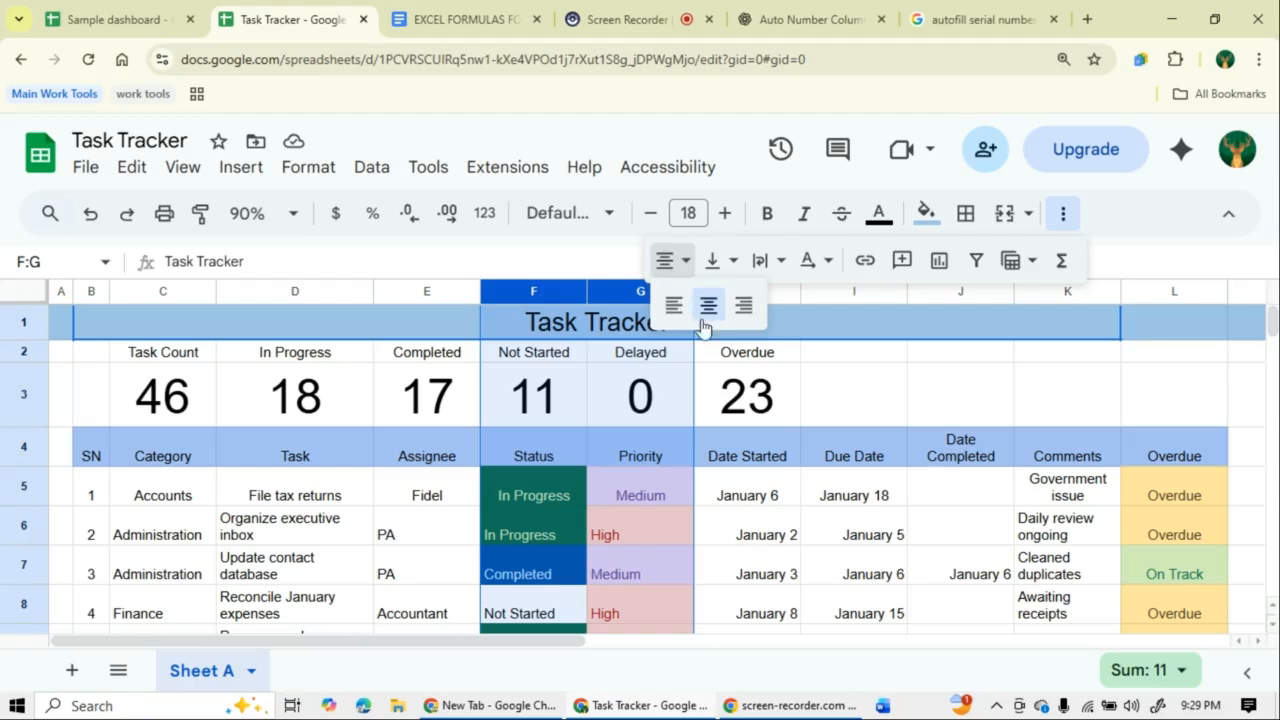
left_click(709, 305)
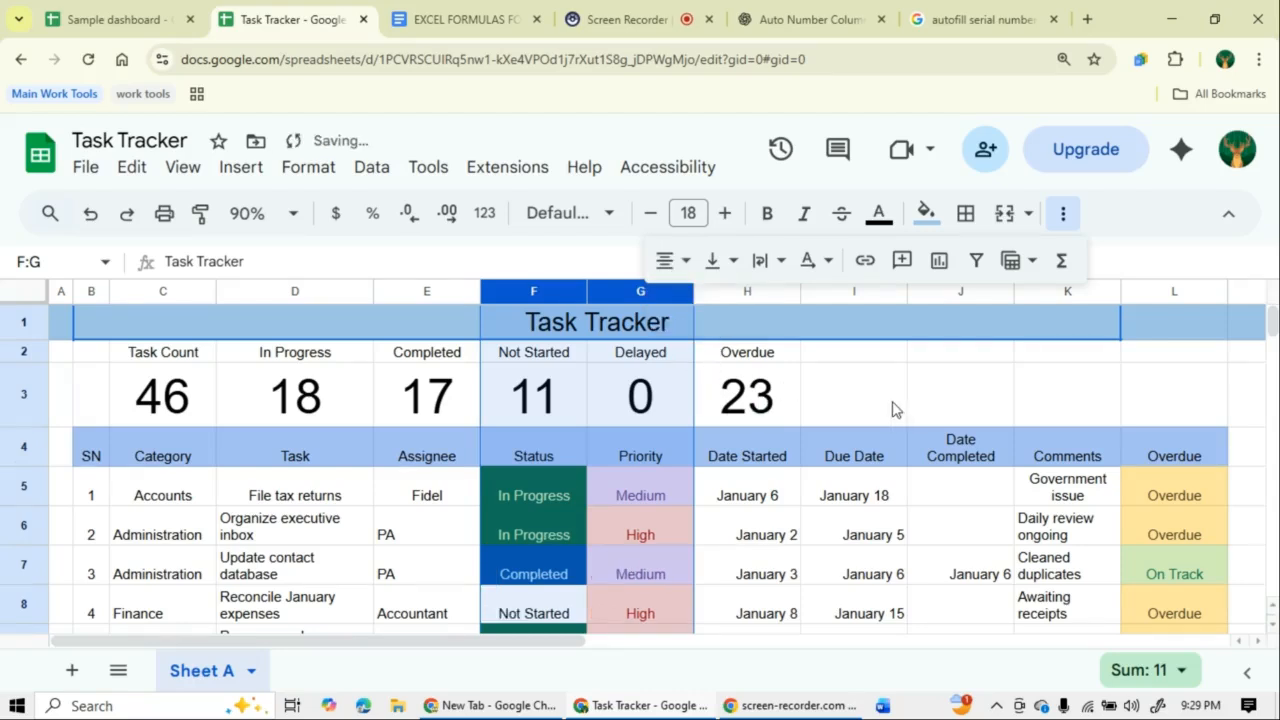
left_click(831, 418)
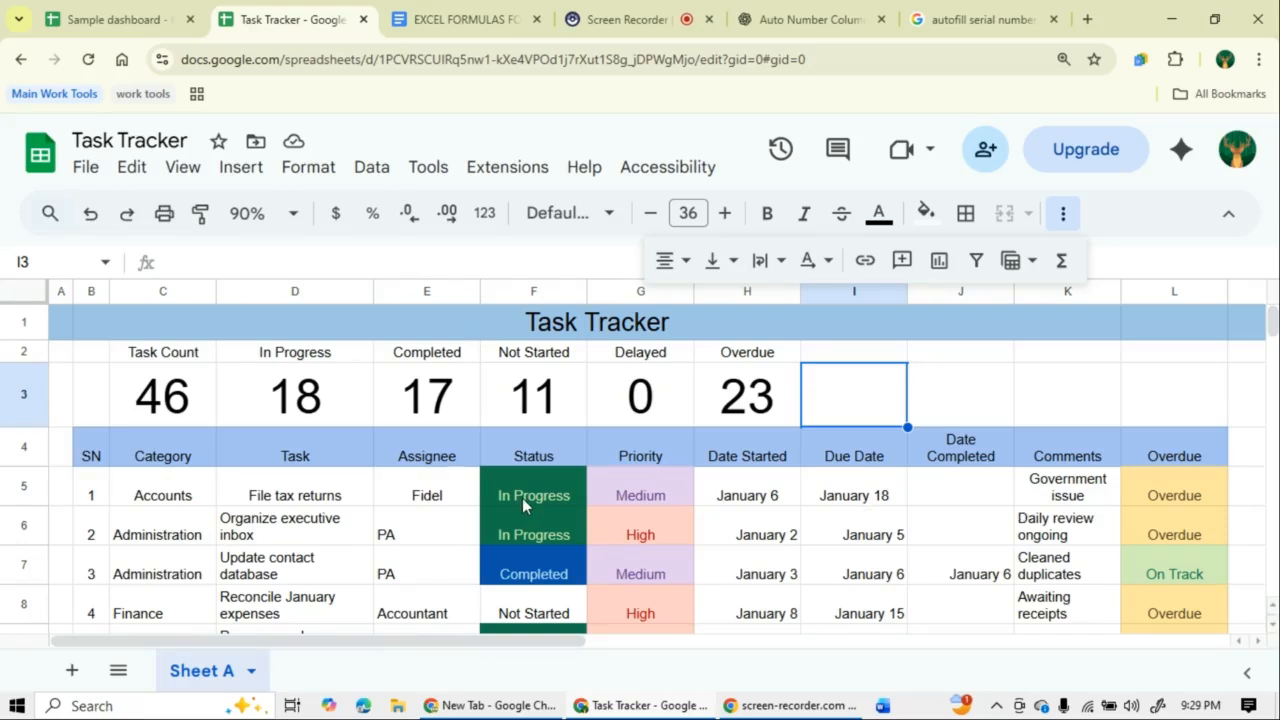
- Add the note "The office is on strike" to the "Government issue" comment in cell K5
left_click(1107, 503)
double_click(1107, 503)
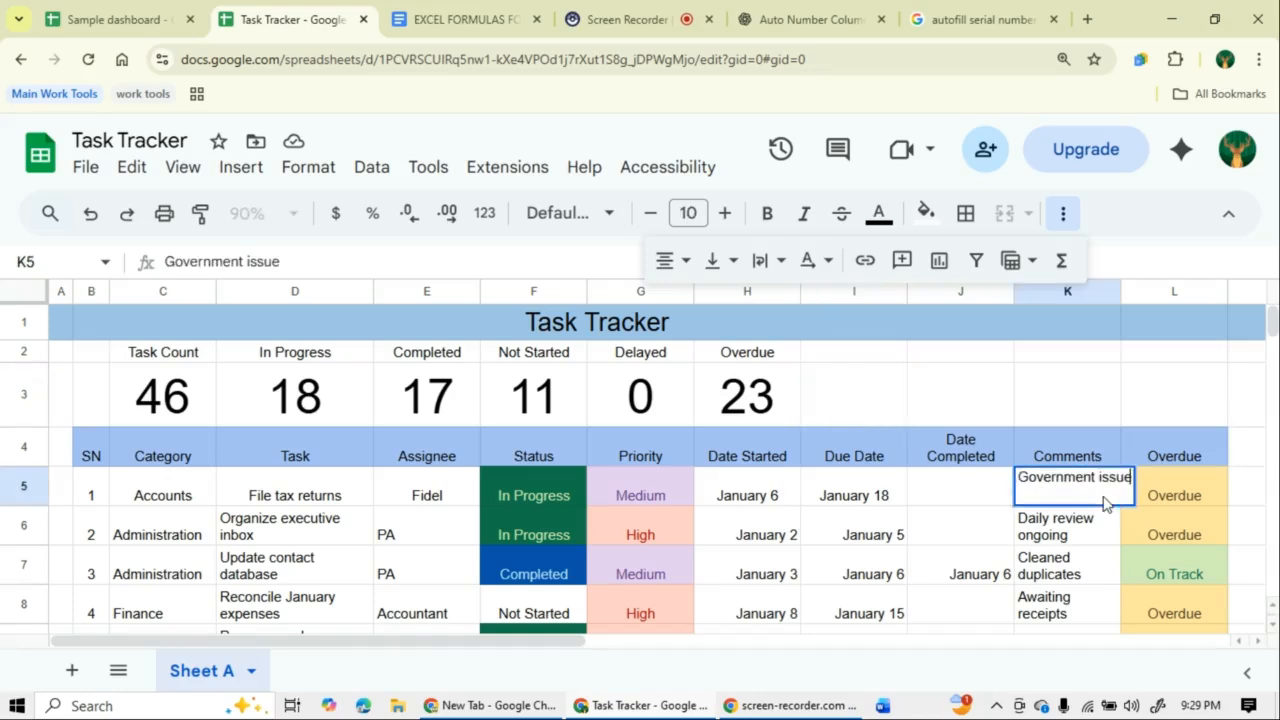
left_click(1047, 556)
left_click(1090, 503)
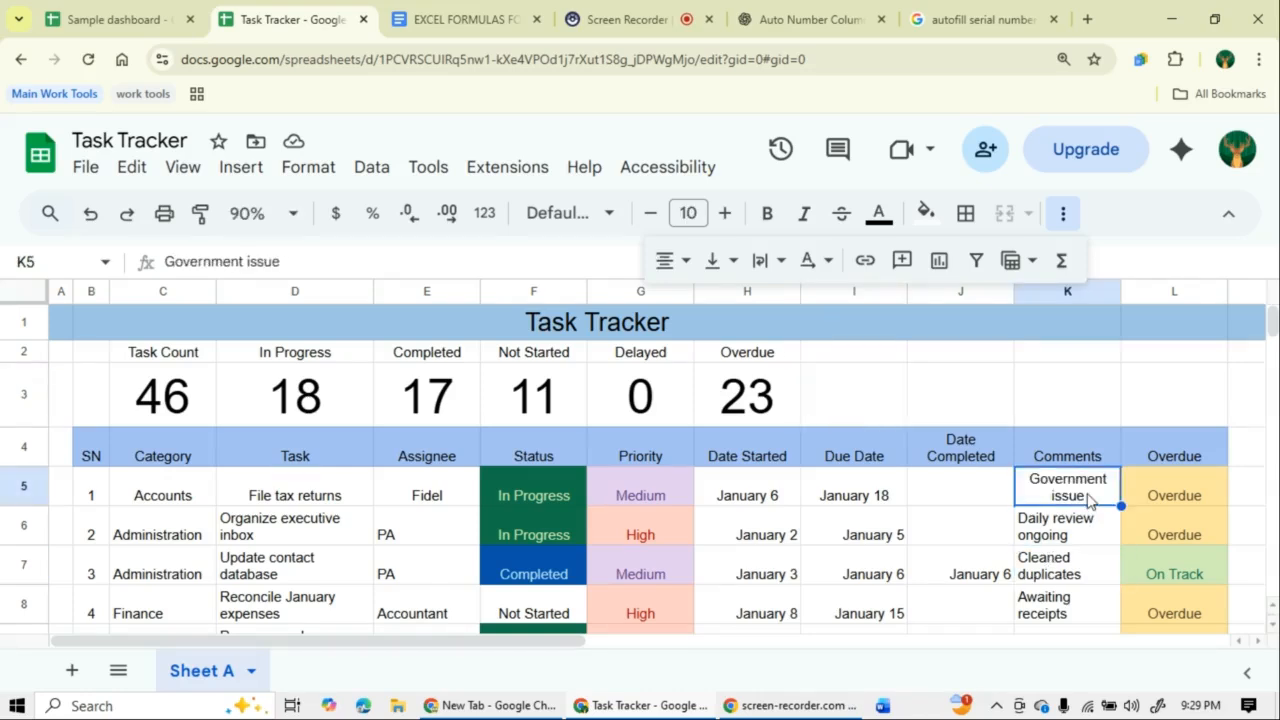
right_click(1090, 503)
scroll(1028, 563, "down", 3)
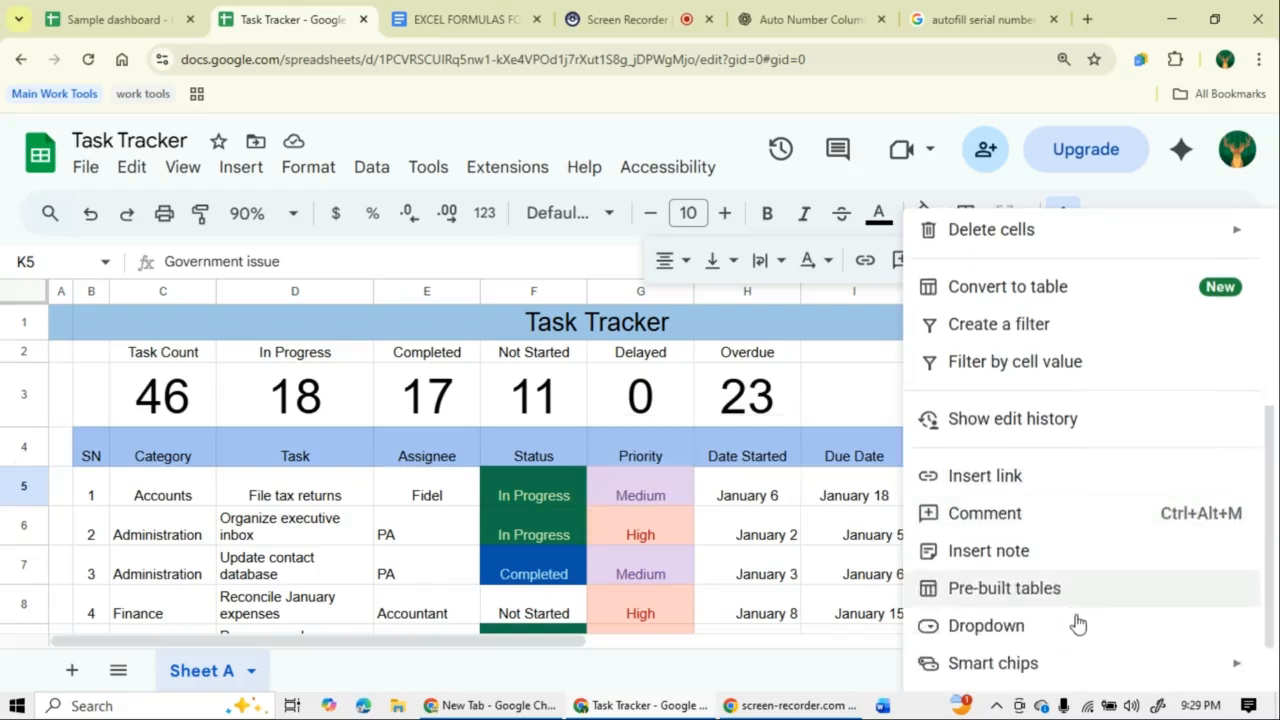
left_click(1020, 551)
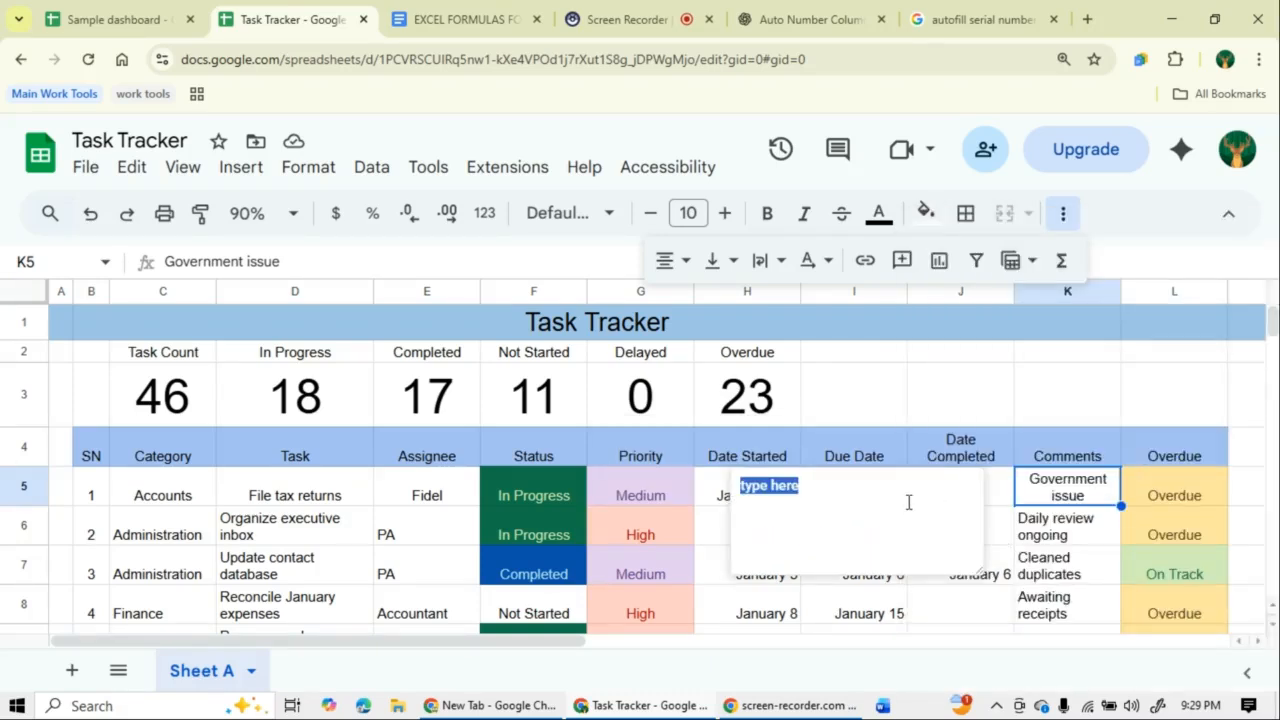
type("The")
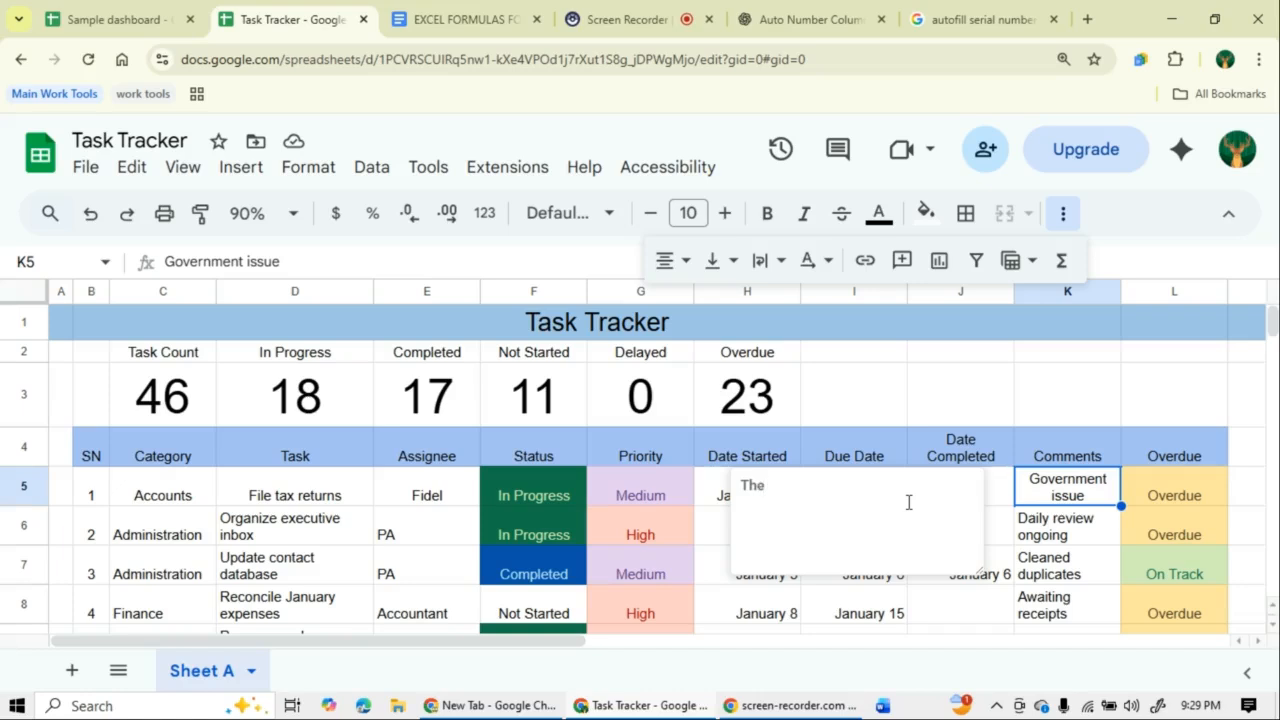
type(" office is on strike")
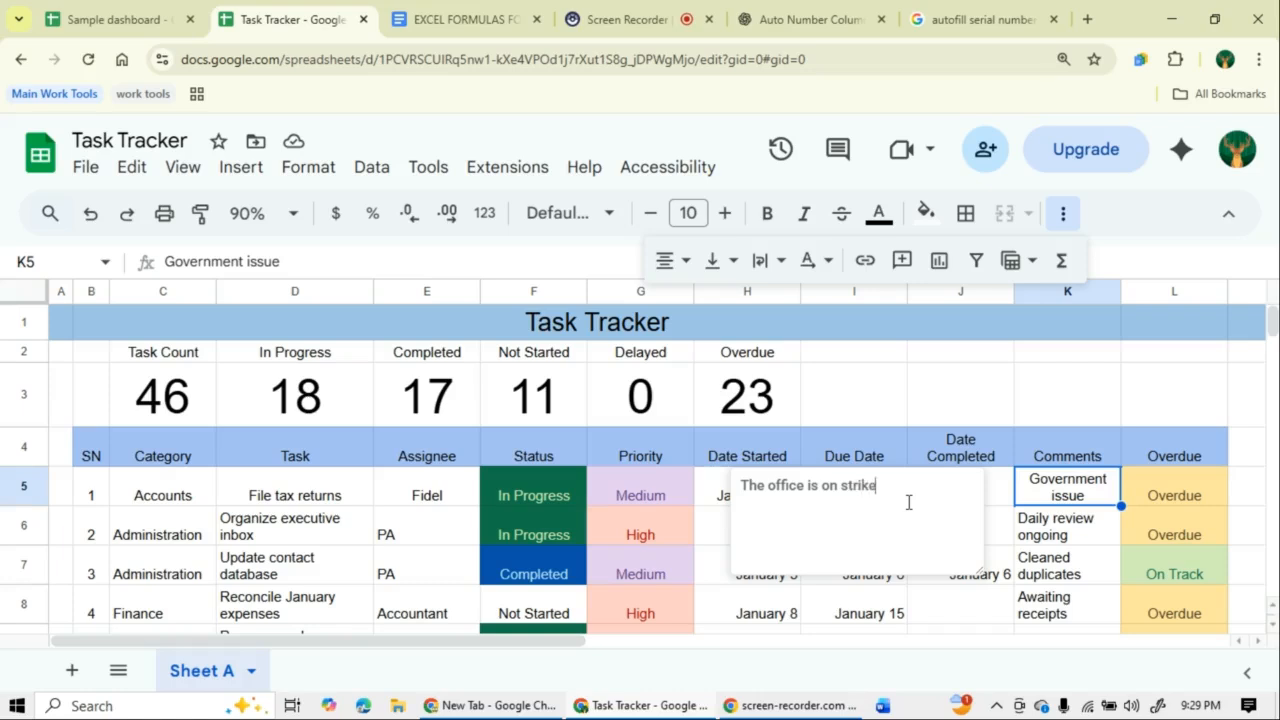
key("Return")
left_click(673, 543)
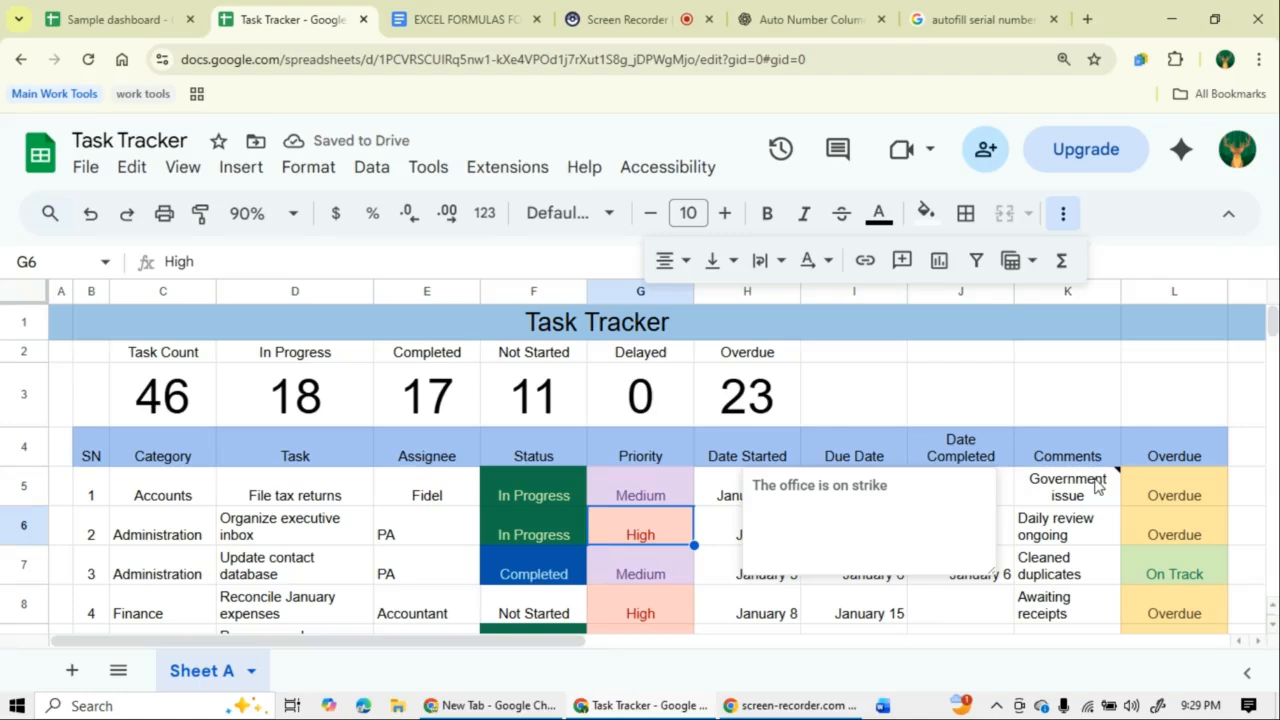
- Set the status of the "File tax returns" task in F5 to Delayed
left_click(523, 486)
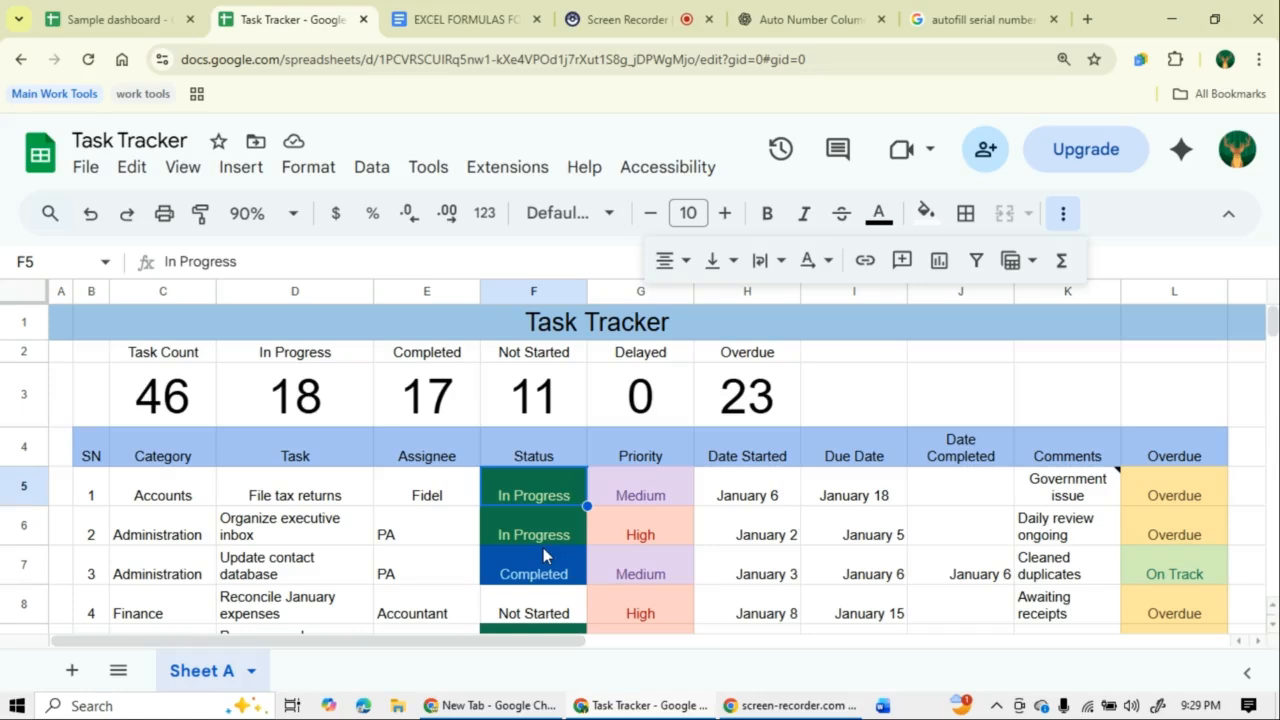
double_click(521, 481)
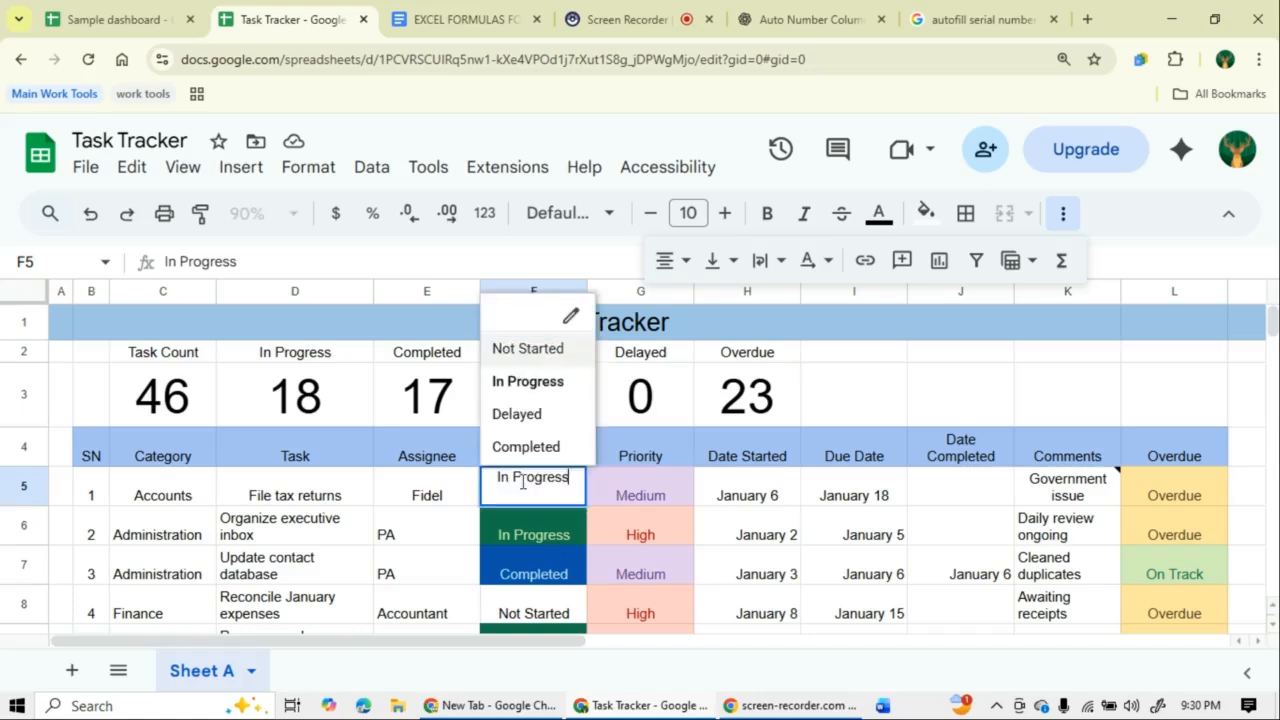
left_click(517, 414)
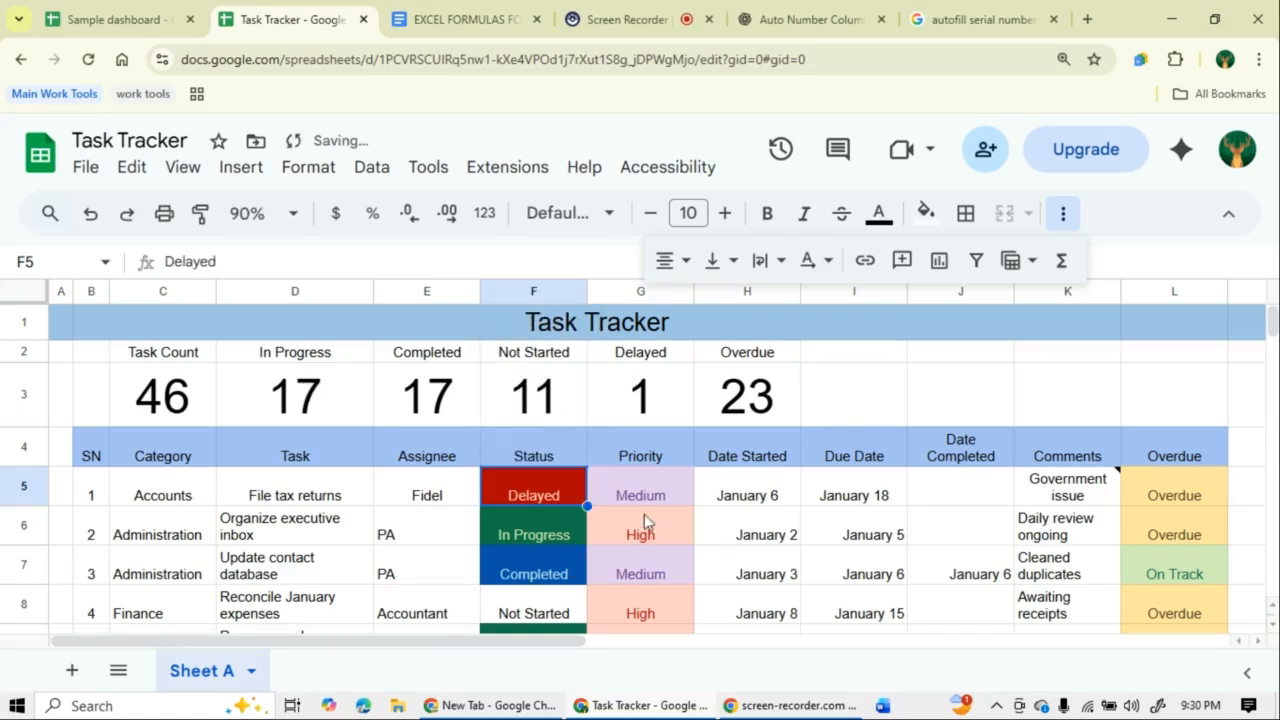
- Review the tracker's summary counts and all task rows, checking statuses, priorities, dates and overdue flags down to the last entry
scroll(653, 534, "down", 2)
scroll(660, 513, "down", 3)
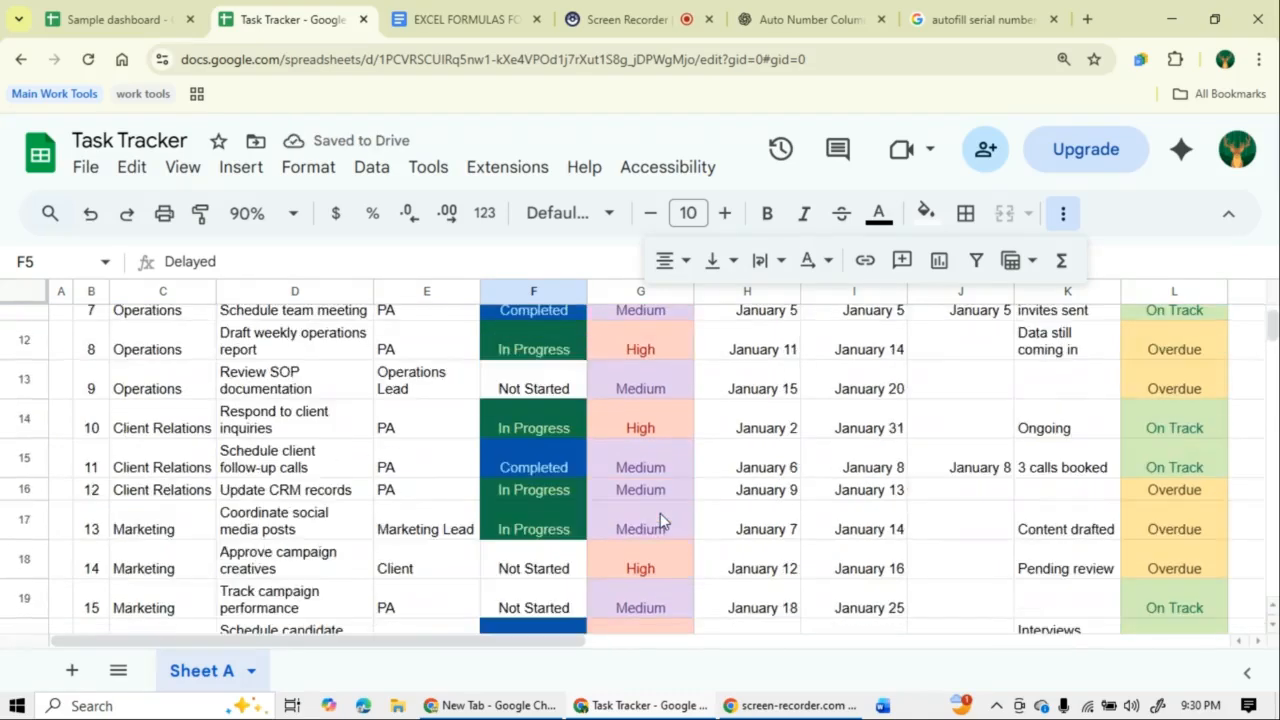
scroll(660, 513, "up", 5)
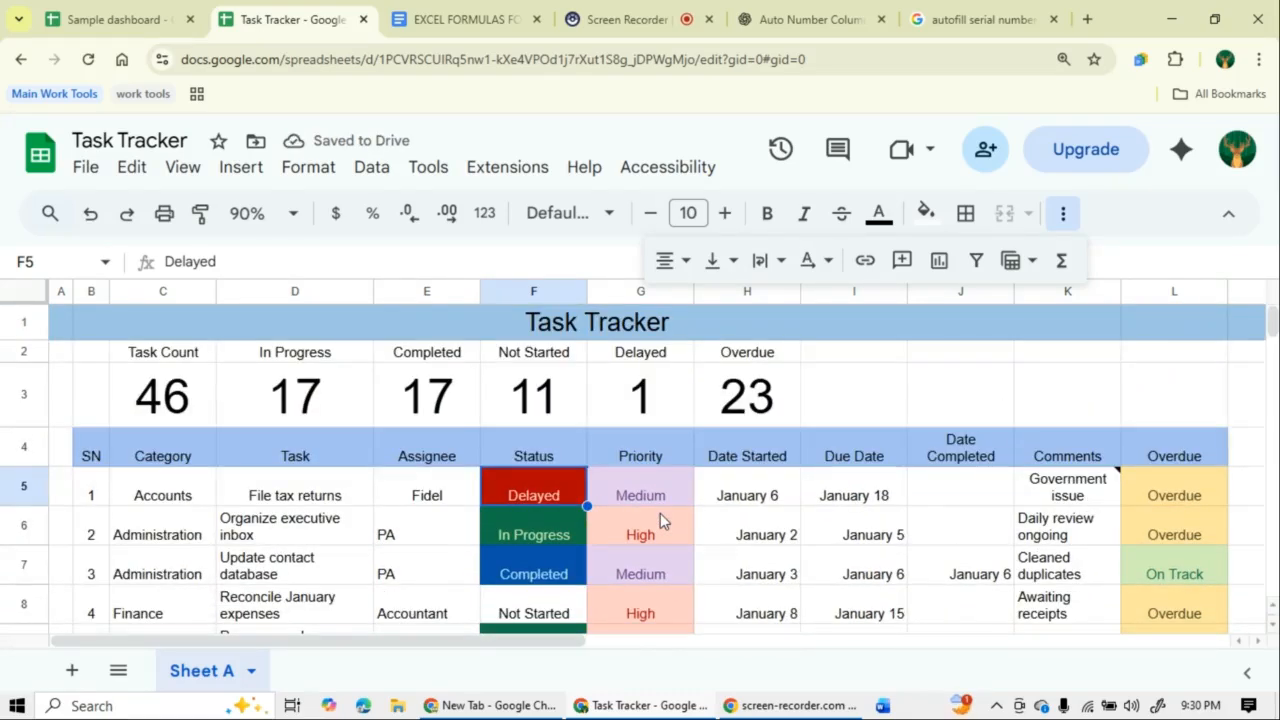
scroll(735, 495, "down", 5)
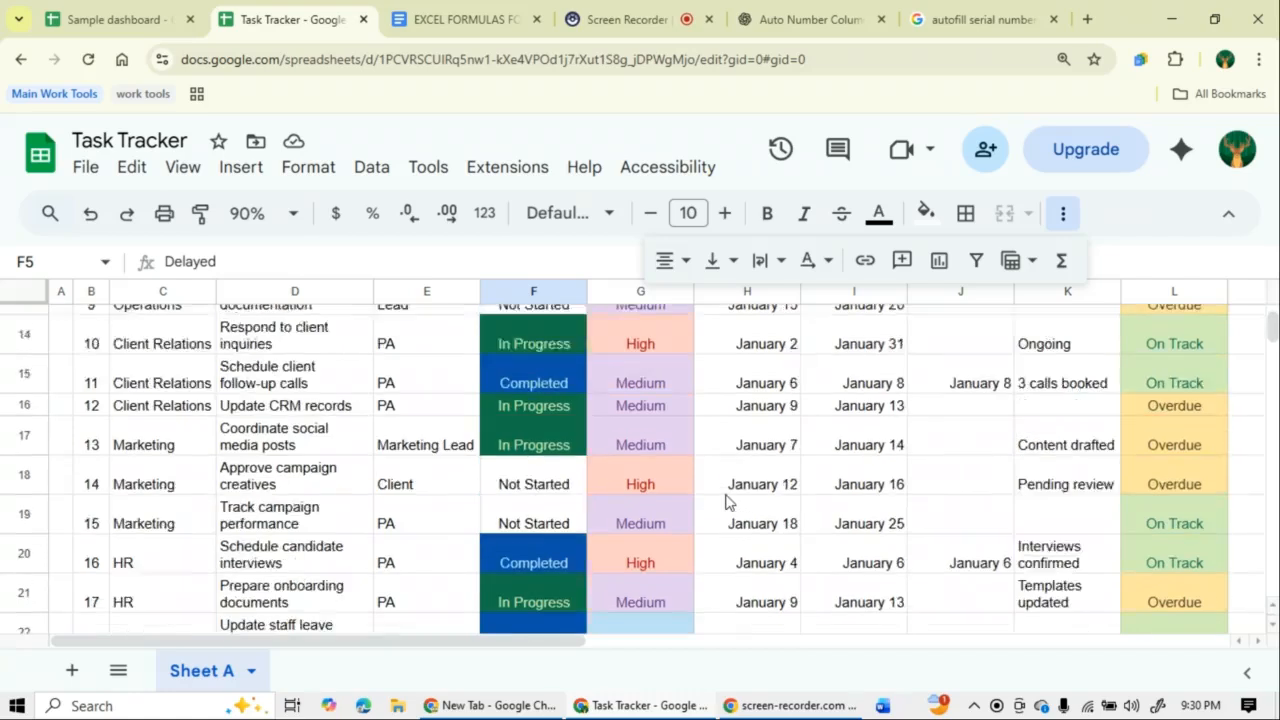
scroll(729, 499, "down", 10)
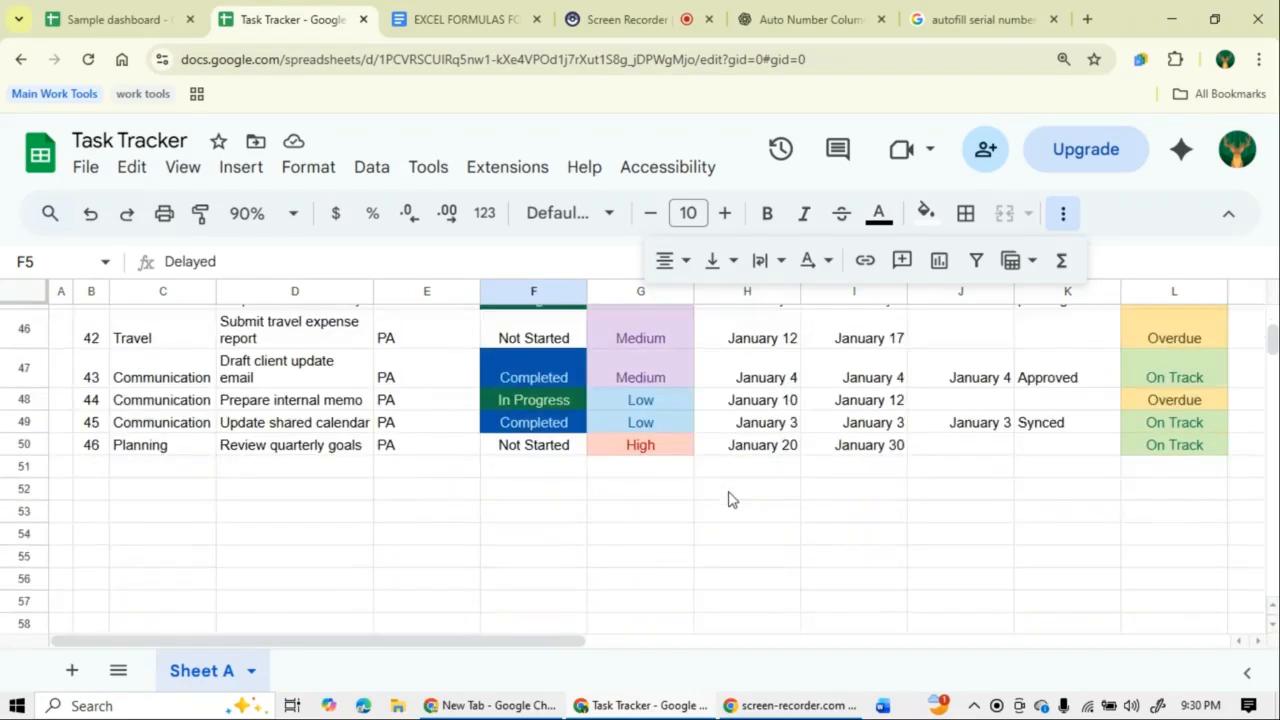
scroll(729, 499, "up", 3)
scroll(729, 499, "down", 3)
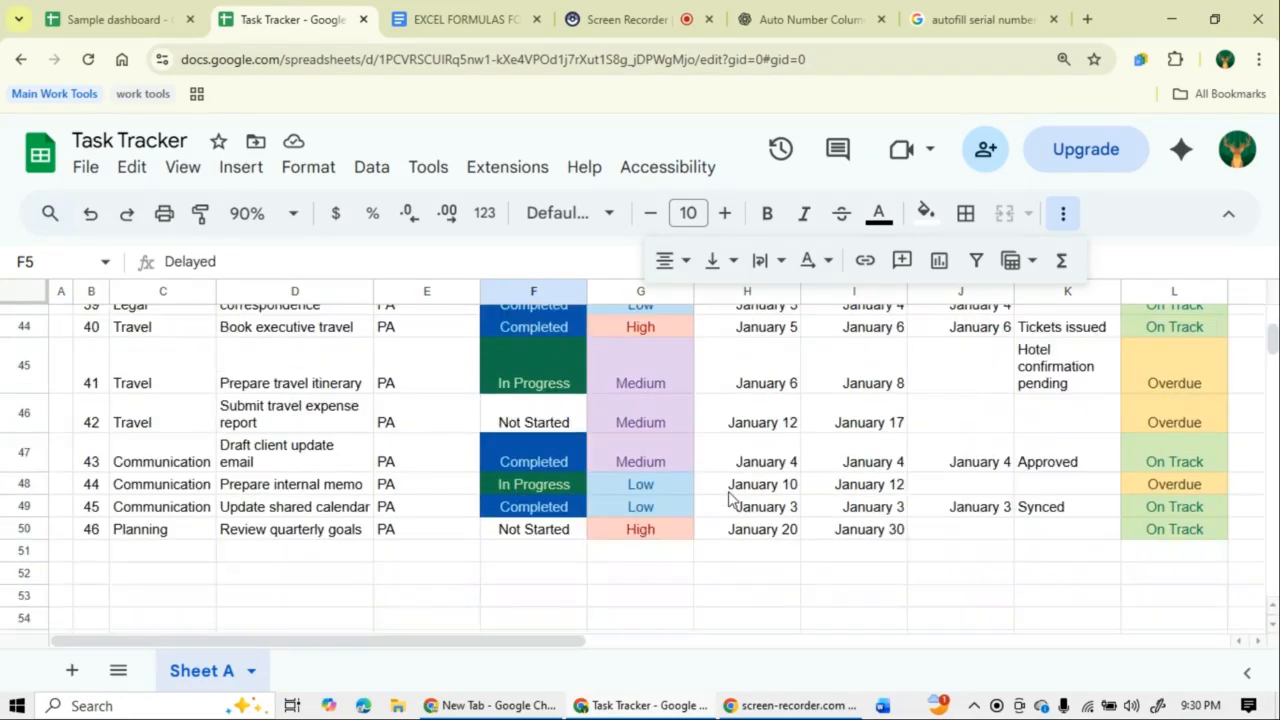
scroll(729, 499, "up", 8)
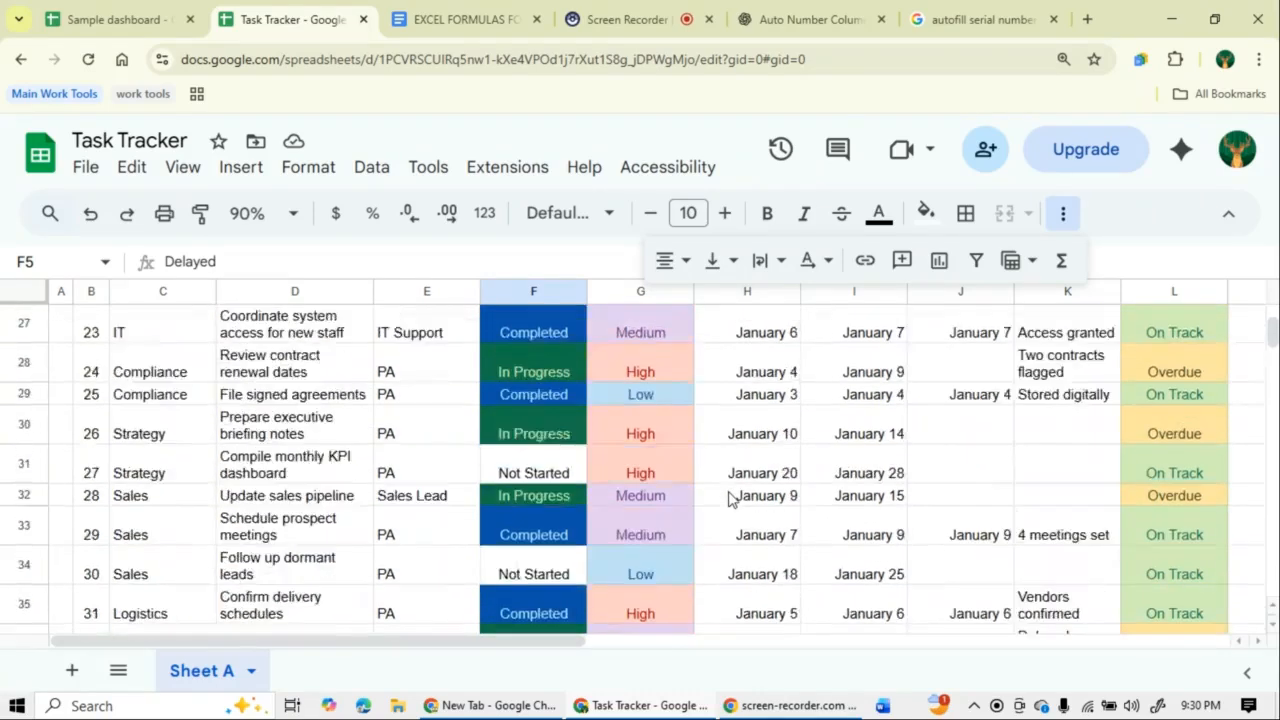
scroll(729, 499, "up", 7)
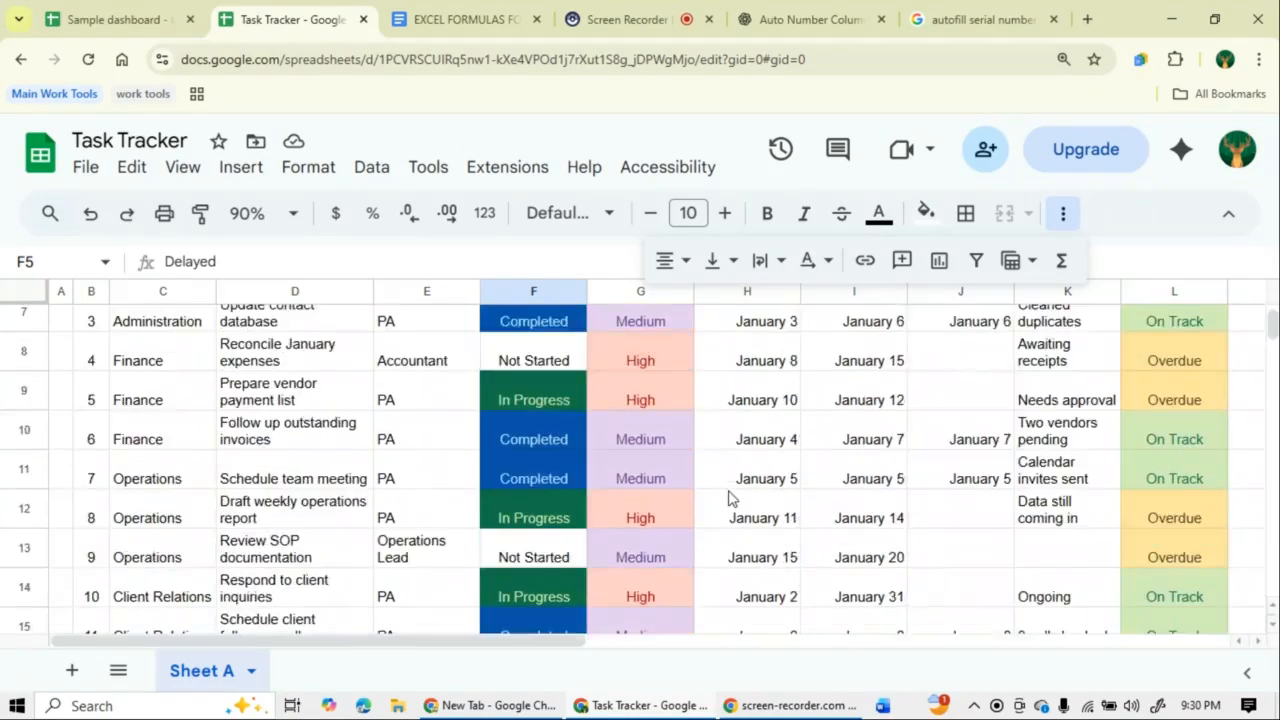
left_click(834, 525)
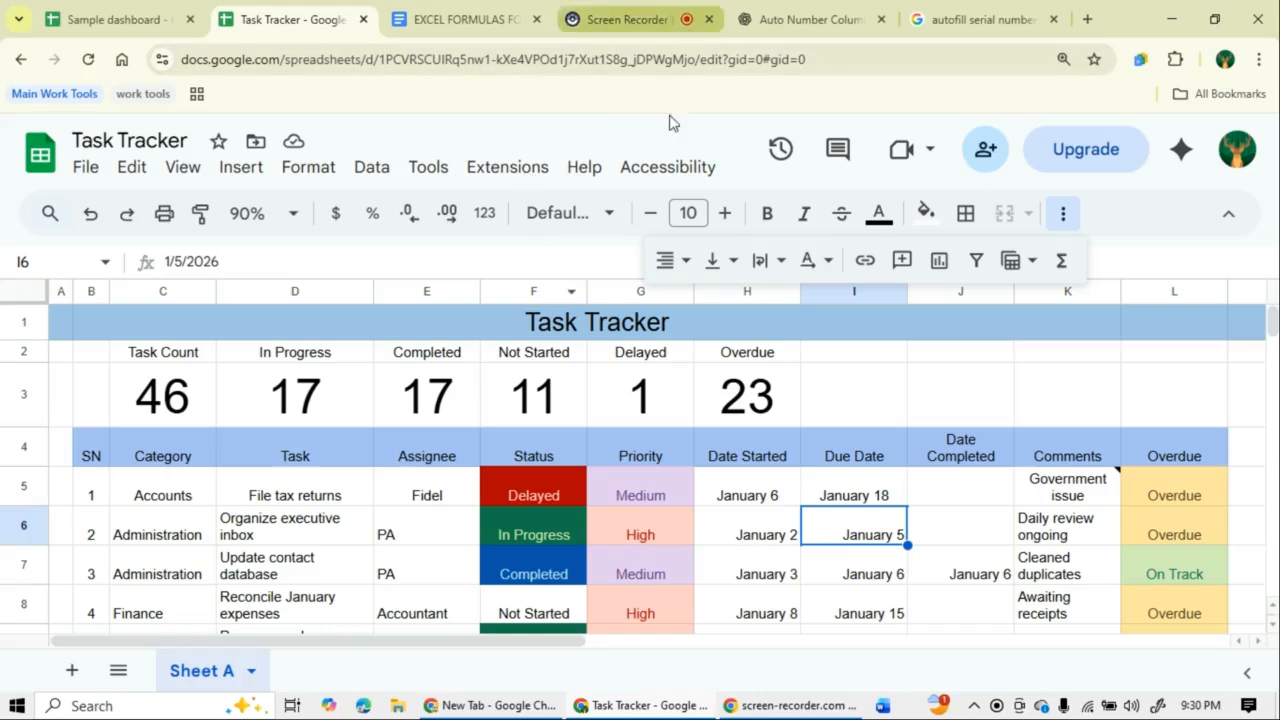
mouse_move(644, 12)
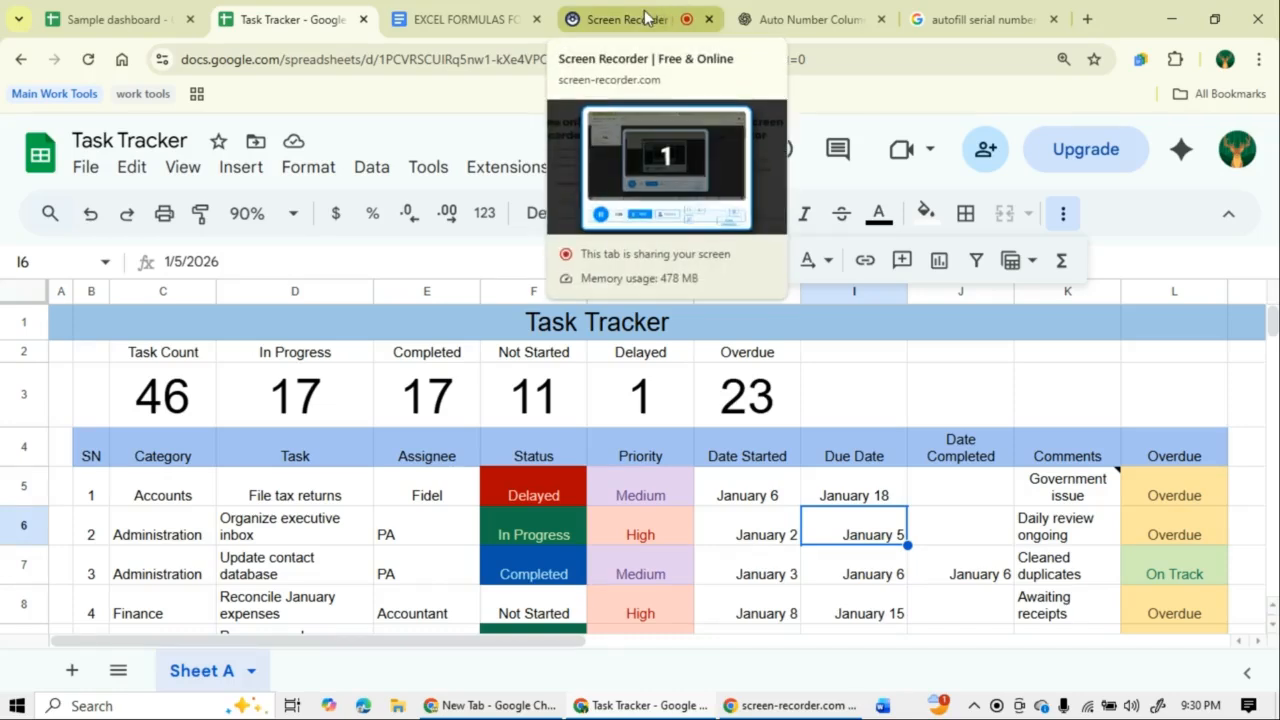